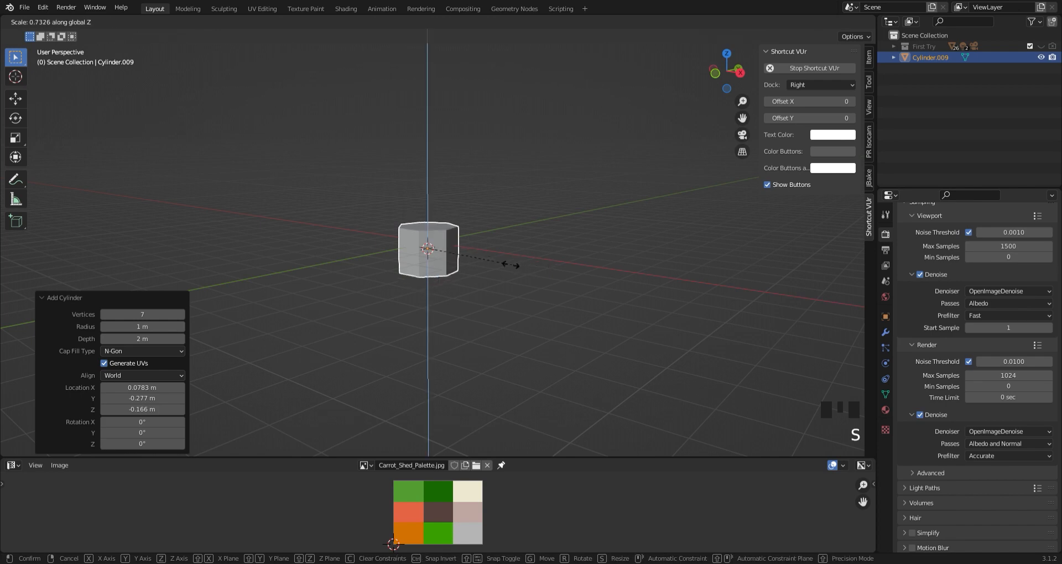
Flatten the seven-sided cylinder to a scale of 0.340 along the Z axis
left_click(474, 250)
scroll(488, 243, "up", 4)
left_click(477, 260)
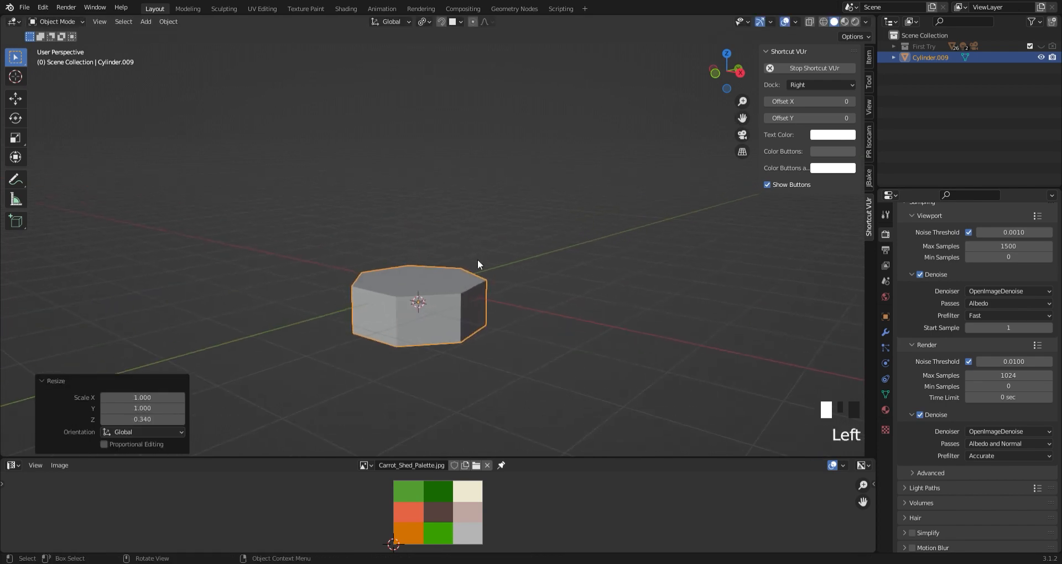
middle_click_drag(477, 260, 479, 284)
scroll(477, 284, "down", 2)
Extrude the cylinder's top face outward at a scale of about 1.386, and extrude it upward about 0.24 m to form a slab
key("Tab")
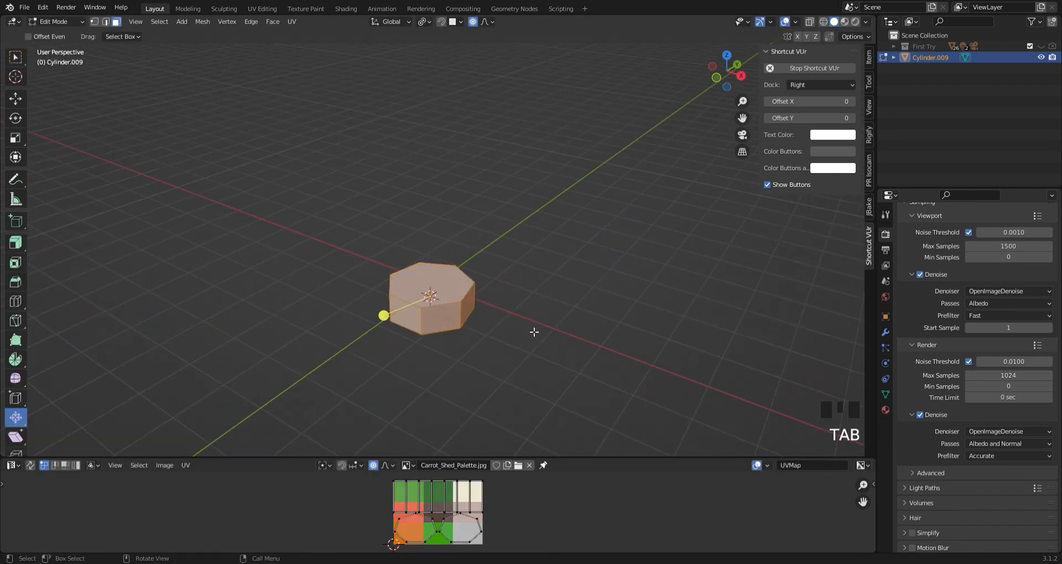
scroll(528, 343, "down", 1)
key("3")
left_click(469, 323)
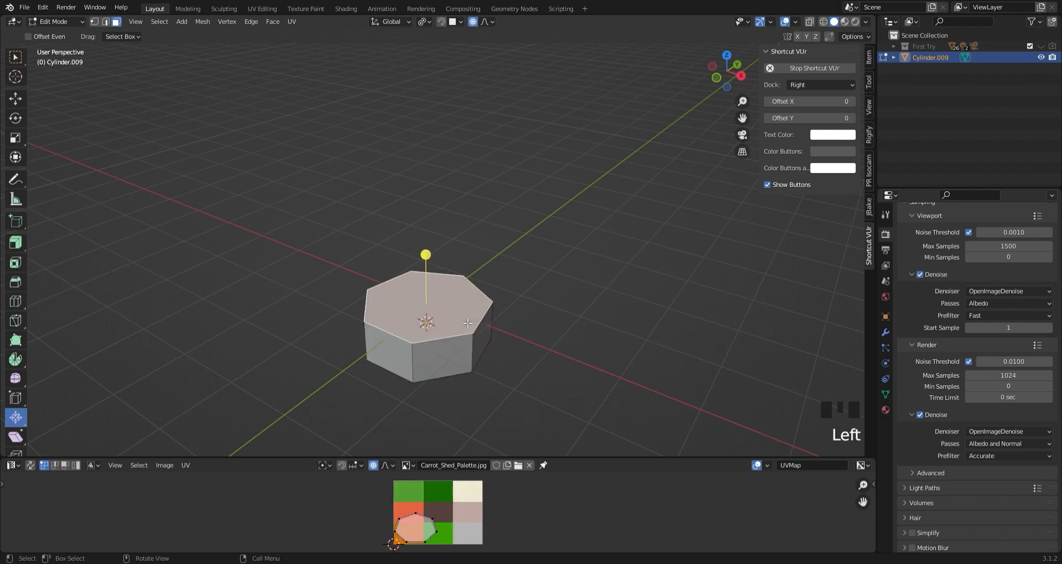
key("e")
key("s")
left_click(482, 318)
key("e")
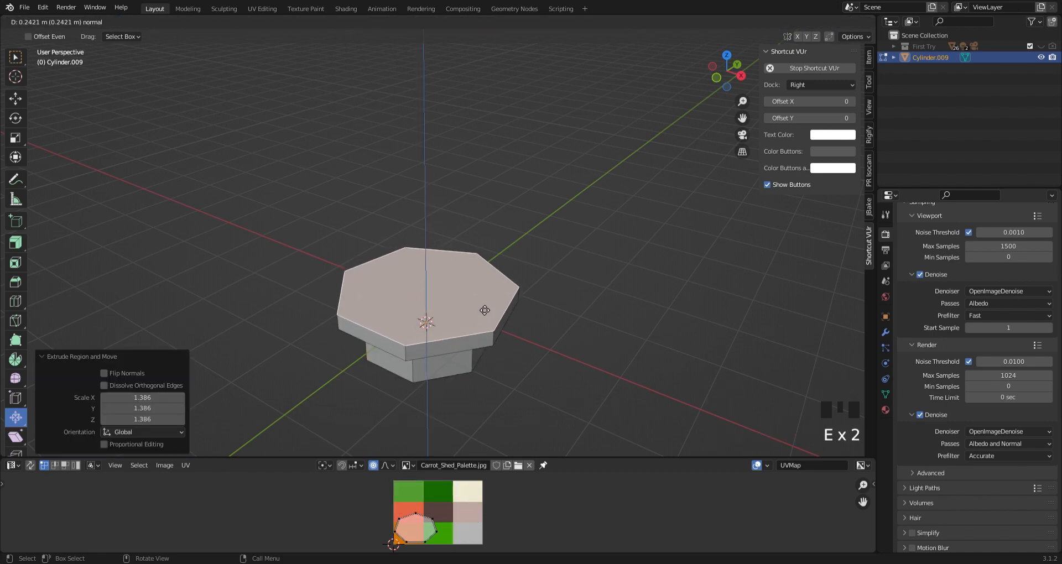
left_click(485, 311)
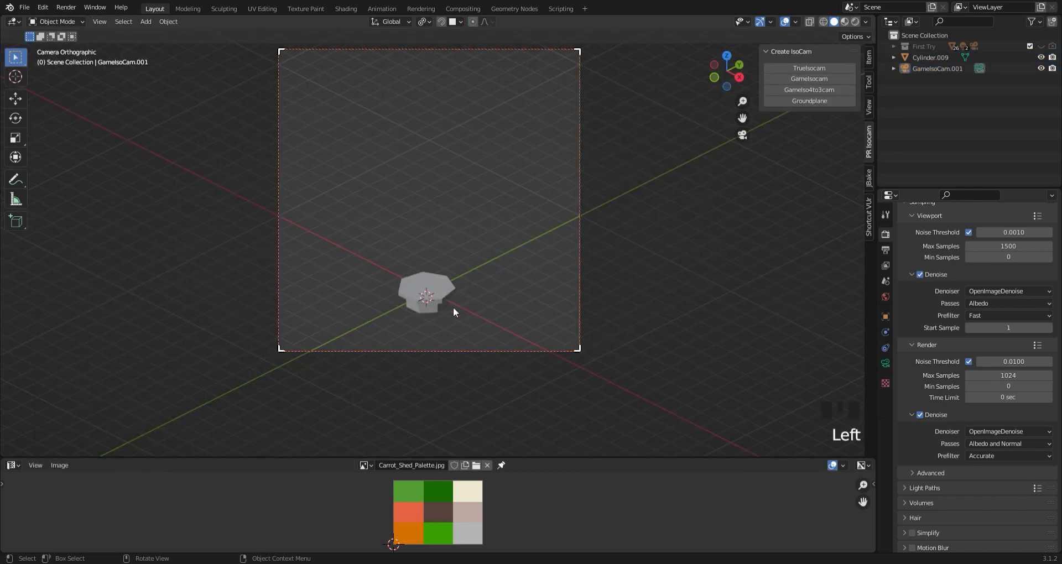
Scale the platform up uniformly so that it fills more of the camera frame
scroll(454, 307, "up", 1)
left_click(449, 303)
key("s")
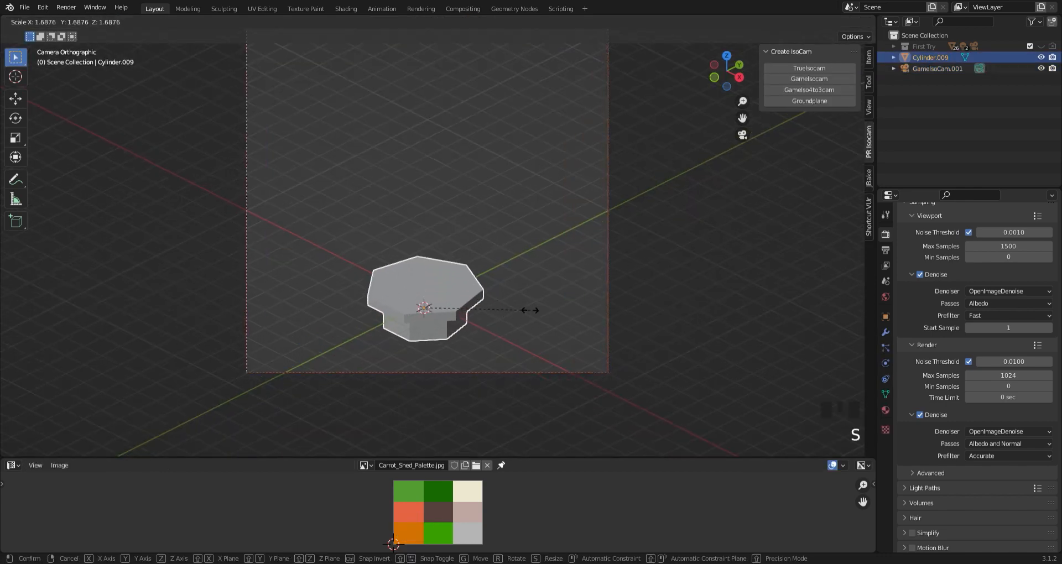
left_click(562, 320)
left_click(493, 330)
left_click(451, 294)
scroll(452, 294, "up", 2)
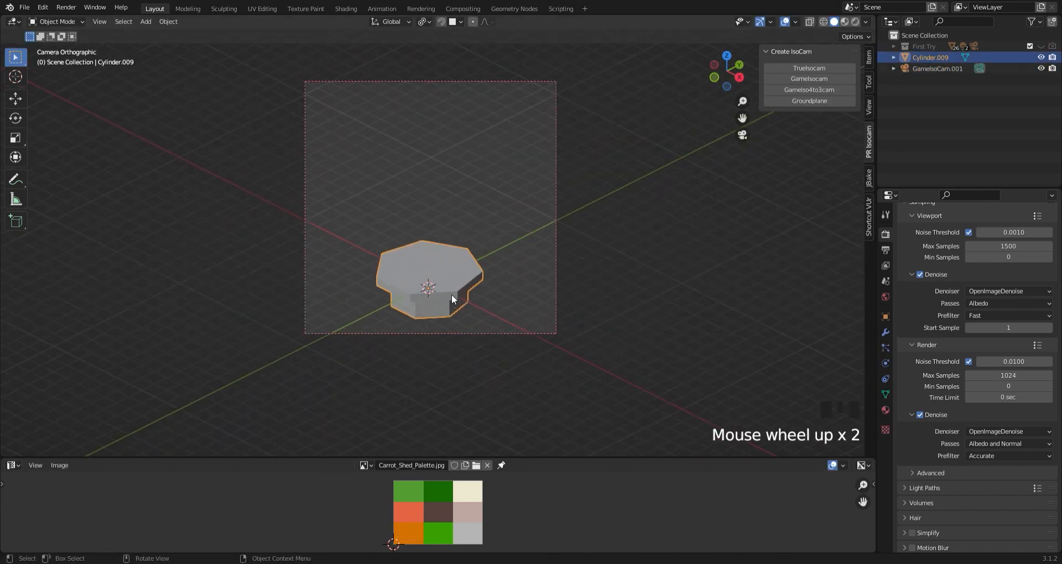
Raise the platform about 0.83 m along Z and enlarge it further within the camera frame
key("g")
key("z")
left_click(456, 290)
key("s")
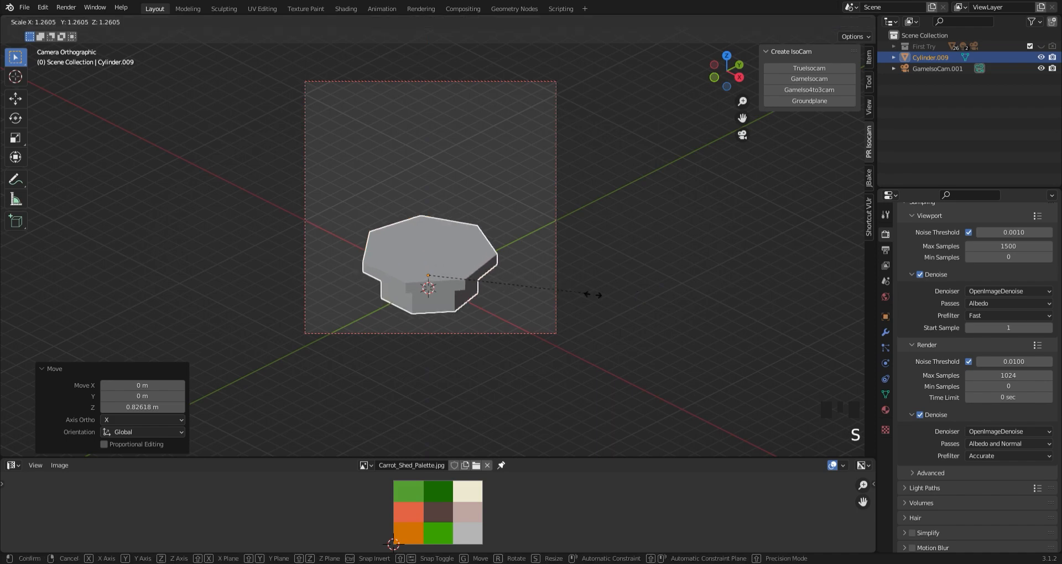
left_click(609, 313)
left_click(449, 336)
Add a Bevel modifier to the platform
scroll(449, 335, "up", 5)
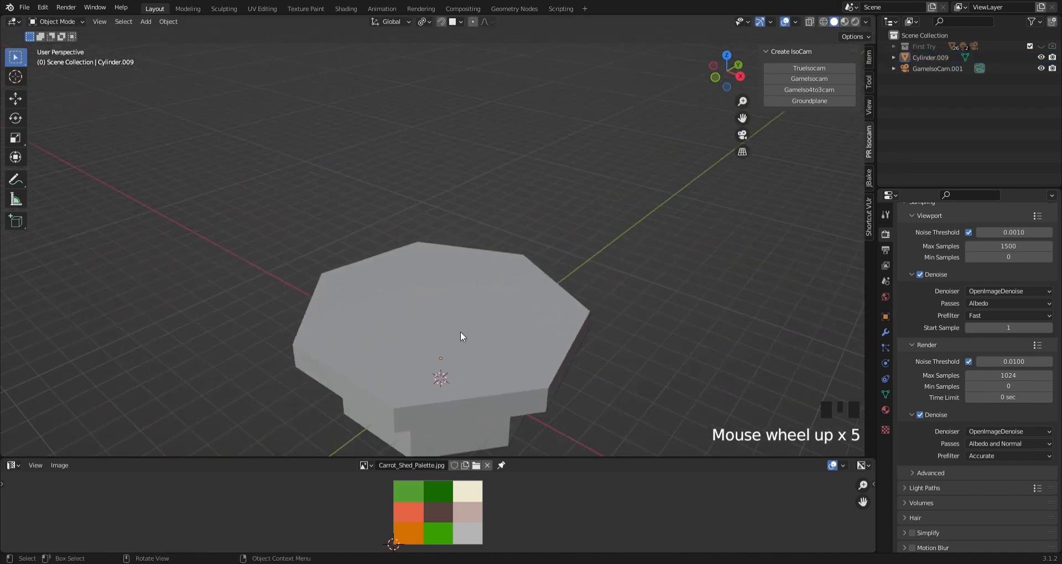
scroll(460, 331, "down", 4)
middle_click_drag(463, 332, 466, 304)
left_click(475, 308)
scroll(496, 312, "up", 2)
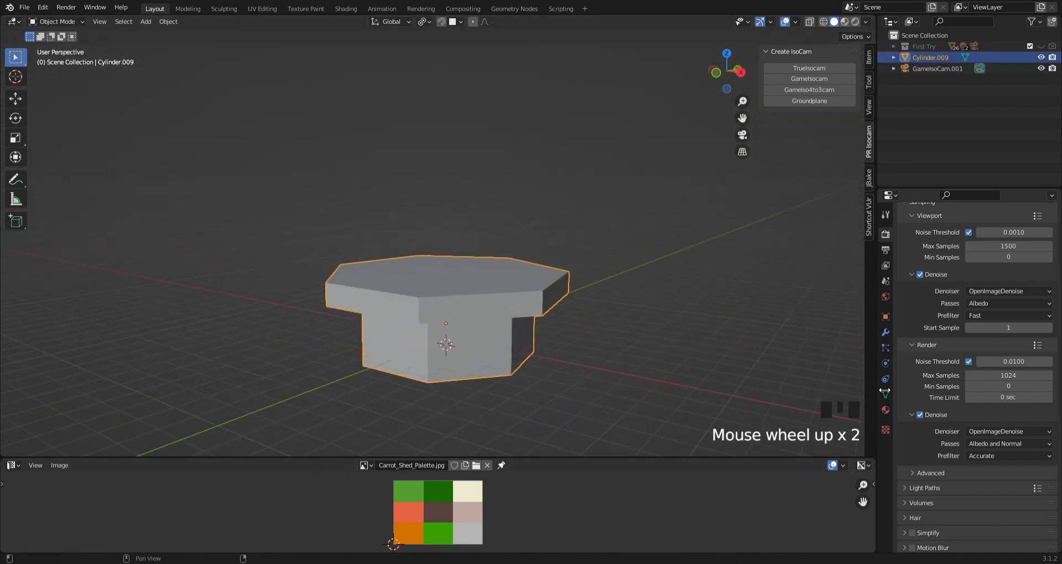
left_click(886, 332)
left_click(907, 232)
left_click(868, 277)
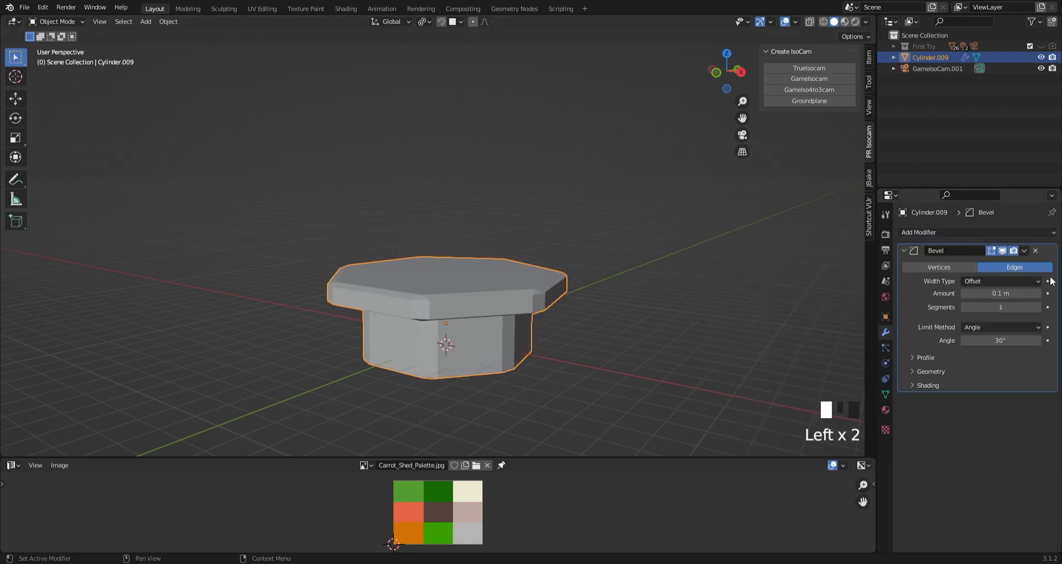
Set the platform's bevel amount to 0.17 m and increase its segments for rounder edges
left_click(1038, 294)
left_click(1038, 294)
left_click(1037, 307)
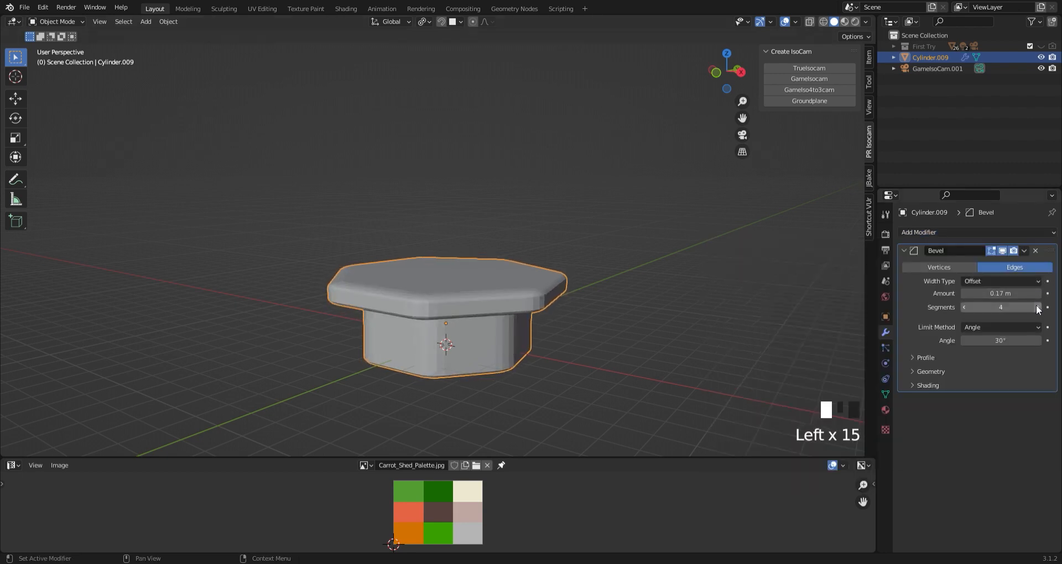
left_click(1038, 308)
left_click(1038, 307)
left_click(1038, 307)
Shade the platform smooth and enable Auto Smooth at 30° for its normals
left_click(886, 394)
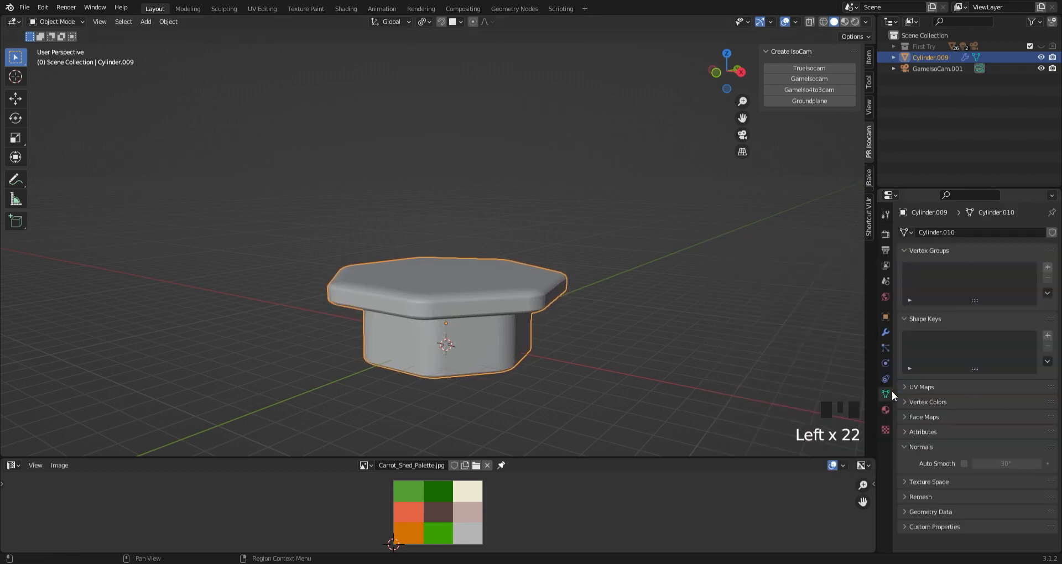
right_click(548, 383)
left_click(548, 382)
left_click(549, 382)
middle_click_drag(549, 350, 552, 377)
scroll(552, 377, "down", 1)
Thicken the slab in the camera view by raising its top face about 0.53 m along Z with proportional editing off
left_click(743, 135)
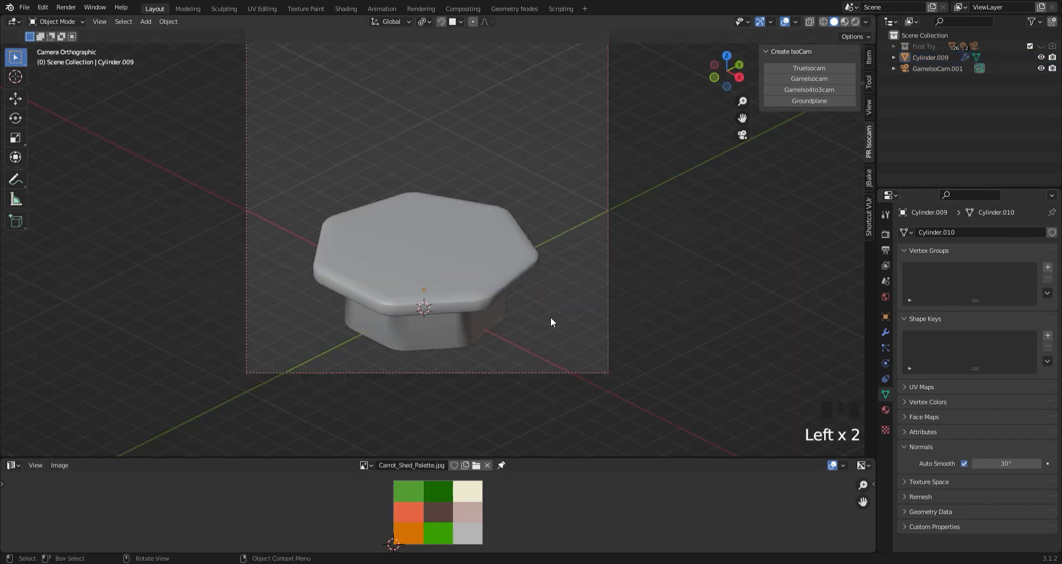
left_click(542, 332)
key("Tab")
left_click(440, 273)
key("g")
key("z")
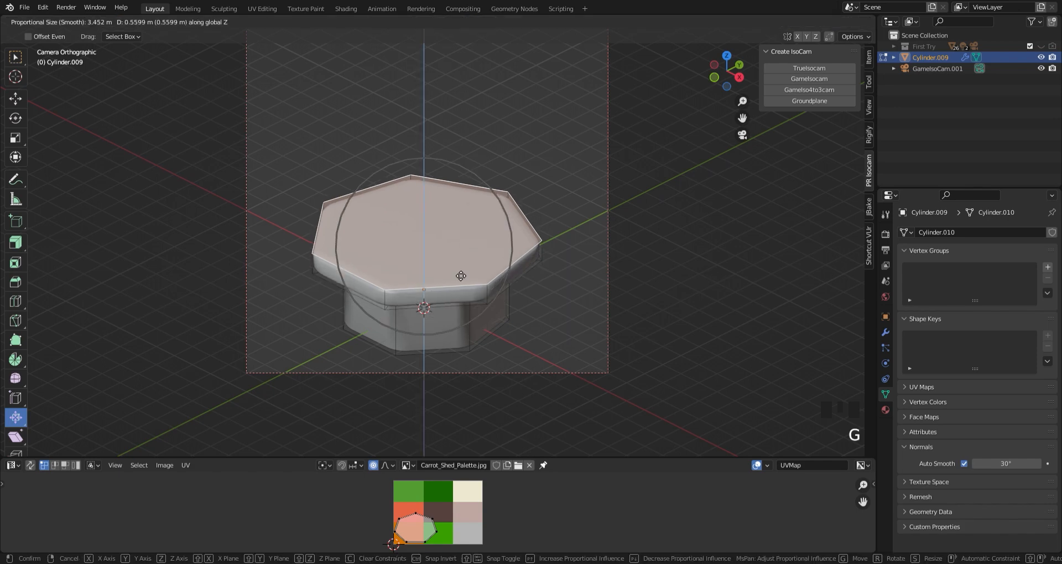
key("o")
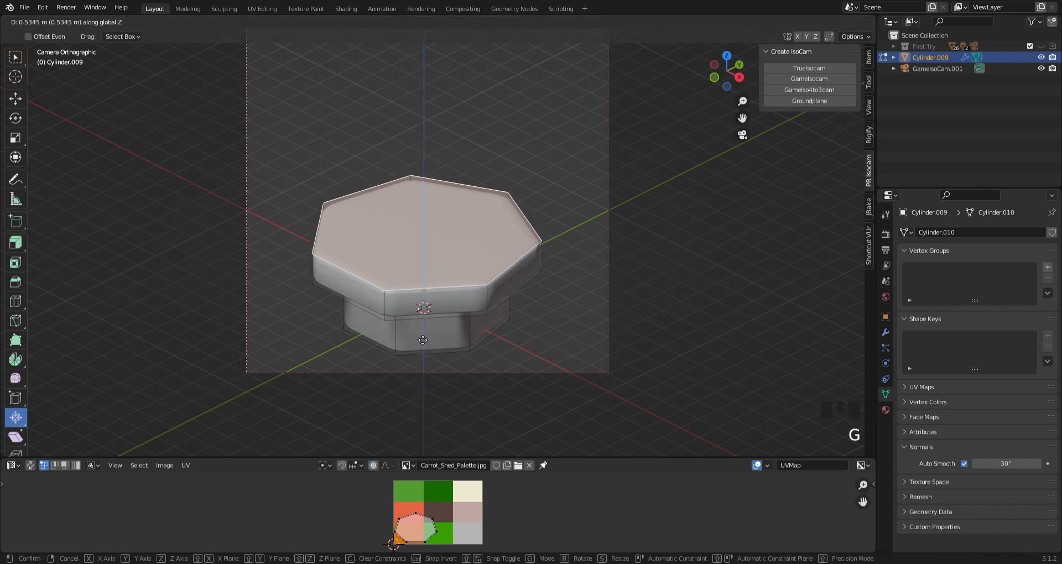
left_click(422, 340)
left_click(571, 301)
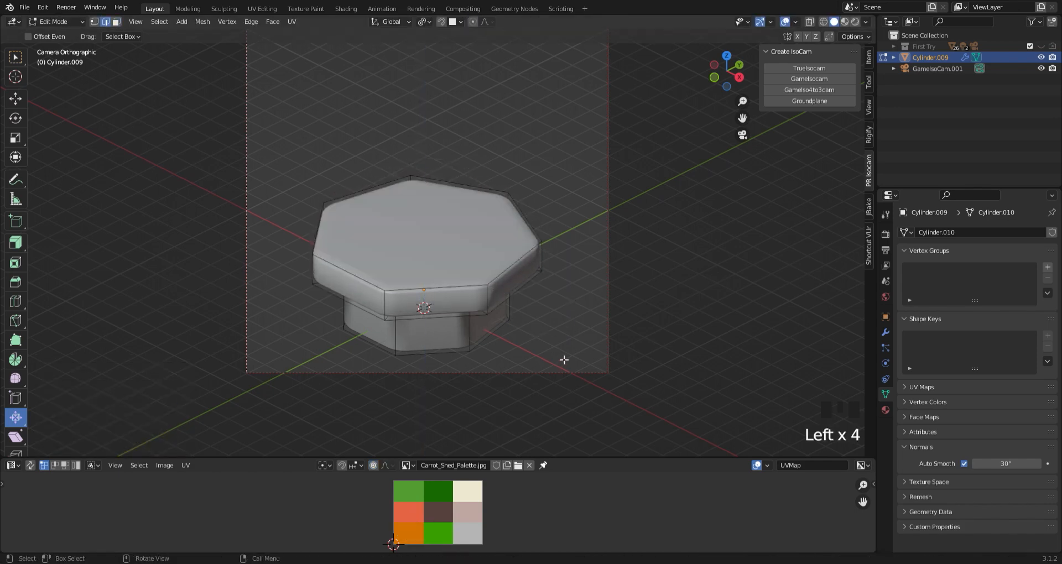
key("Tab")
scroll(493, 315, "down", 5)
scroll(419, 217, "up", 2)
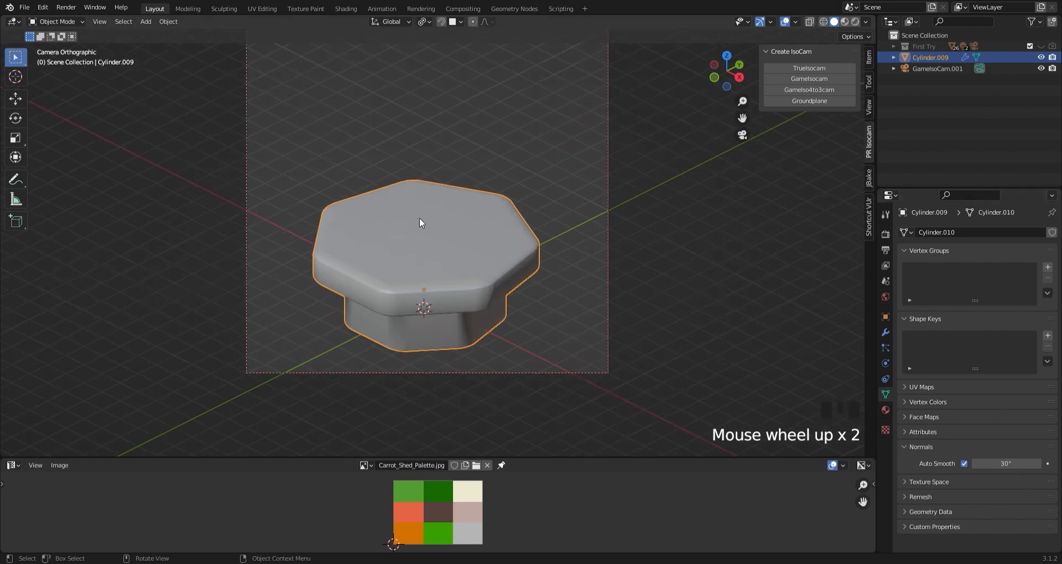
Add a cube to the scene and isolate it in local view
left_click(419, 217)
key("slash")
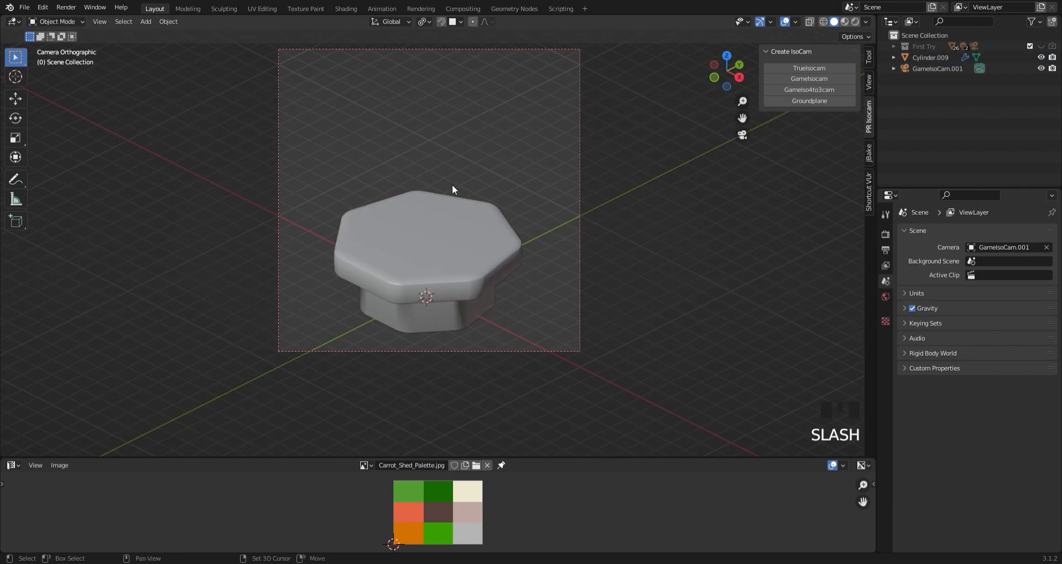
key("shift+a")
left_click(483, 194)
key("slash")
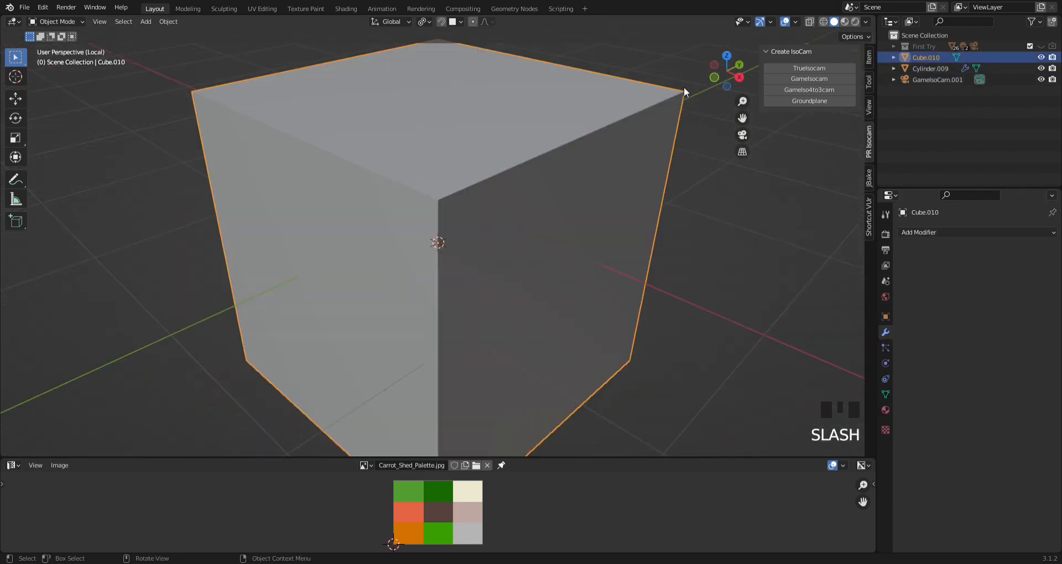
In the front view, flatten the cube along Z and widen it to a scale of 1.277 along X
left_click(714, 77)
scroll(441, 299, "down", 3)
key("s")
key("z")
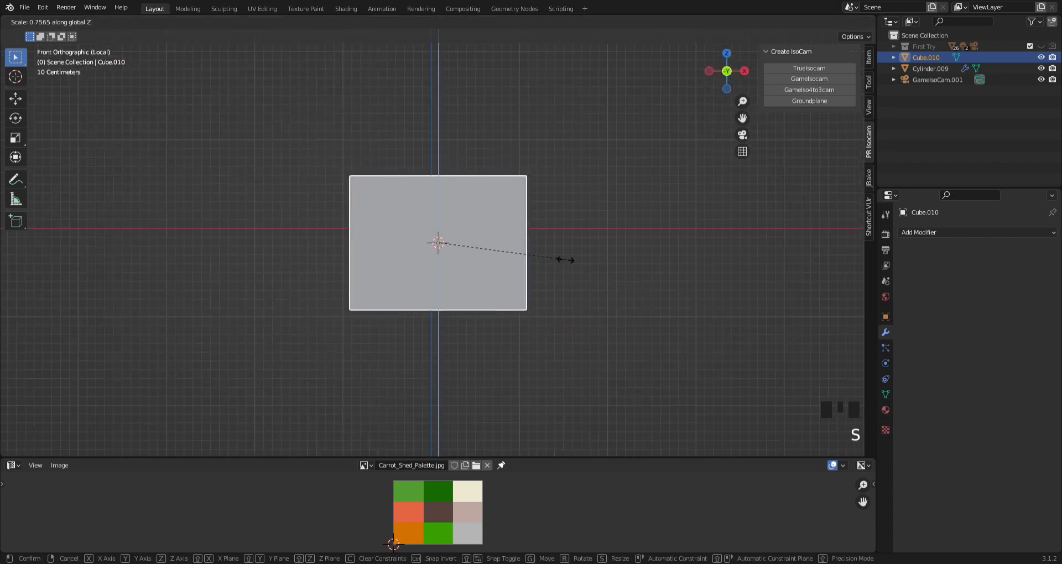
left_click(532, 248)
key("s")
key("x")
left_click(557, 252)
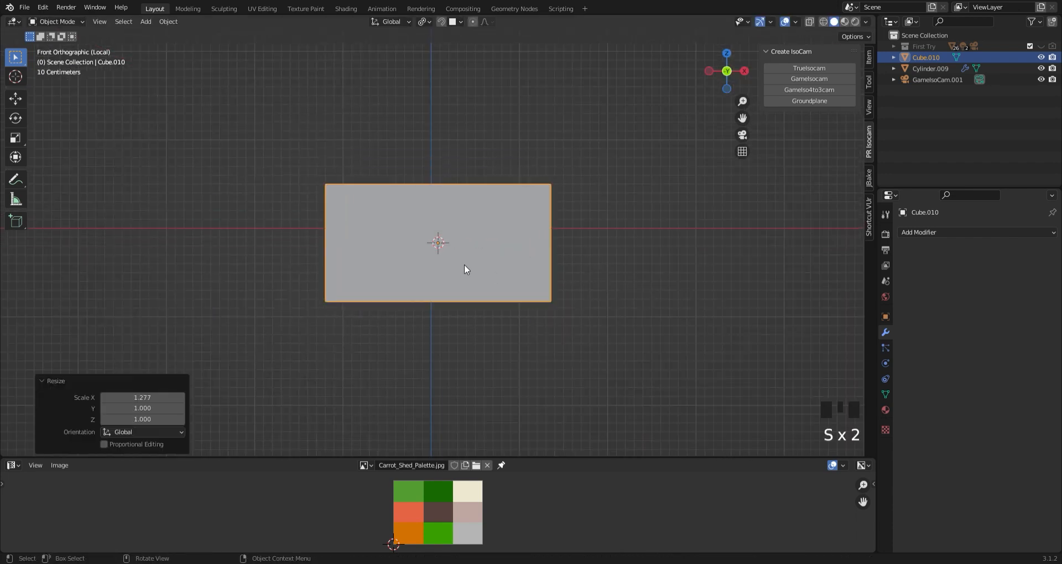
Divide the block's width into four equal sections with three vertical loop cuts
key("Tab")
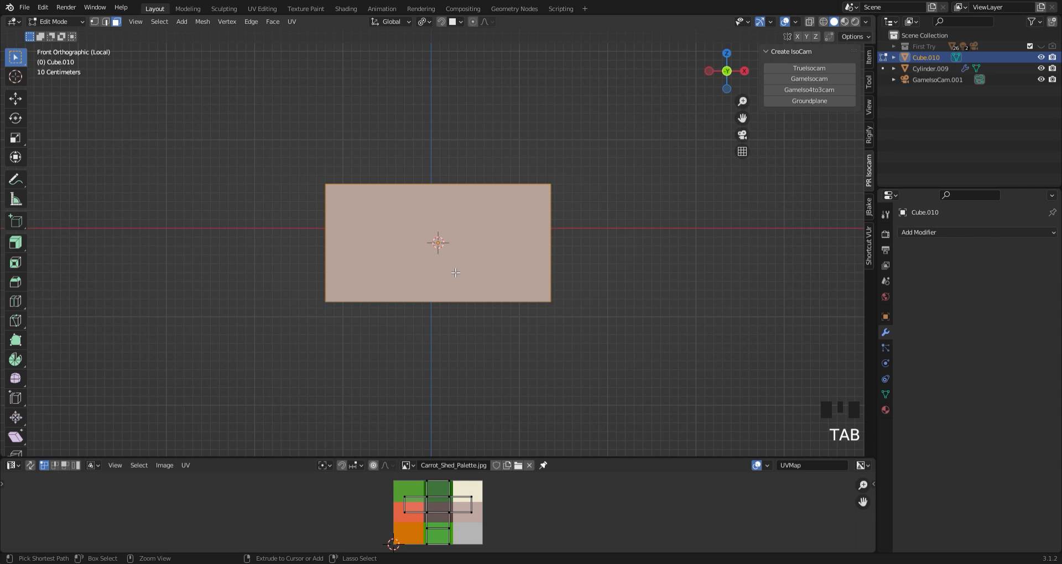
key("ctrl+r")
left_click(456, 189)
left_click(457, 189)
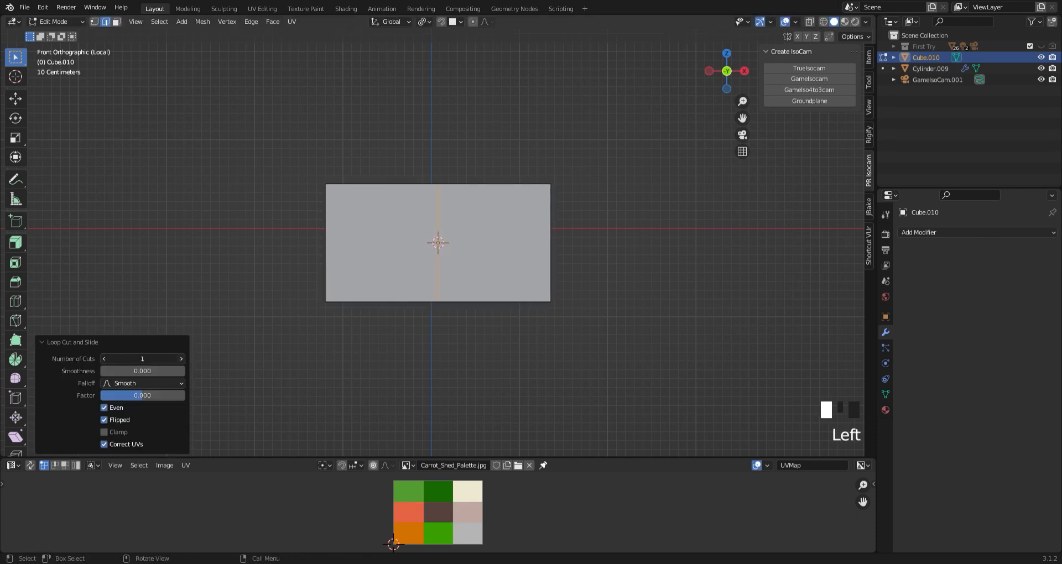
left_click(181, 359)
left_click(242, 225)
Raise the block's three inner top edges together to form sloped roof sides
middle_click_drag(241, 225, 270, 235)
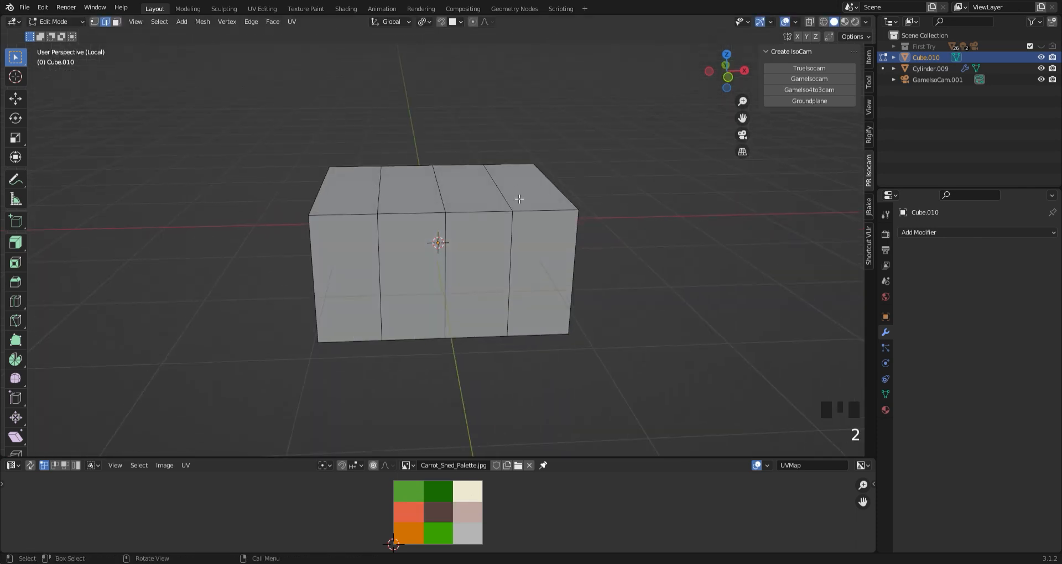
left_click(393, 199, "shift")
left_click(728, 77)
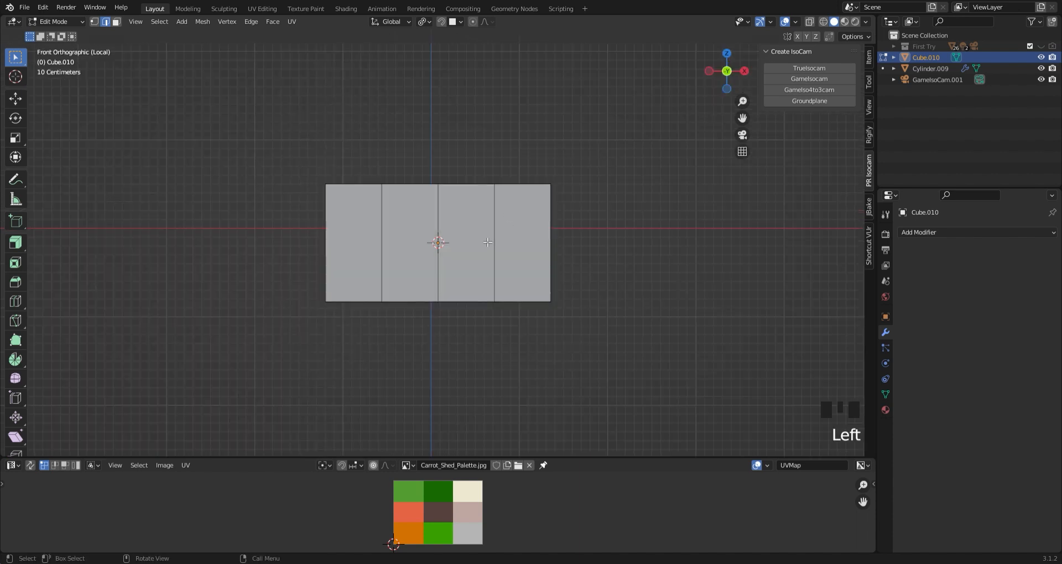
key("g")
left_click(488, 199)
Raise the middle top edge slightly above its neighbours along Z to form the roof ridge
left_click(444, 114)
middle_click_drag(444, 114, 589, 103)
left_click(725, 72)
key("g")
key("z")
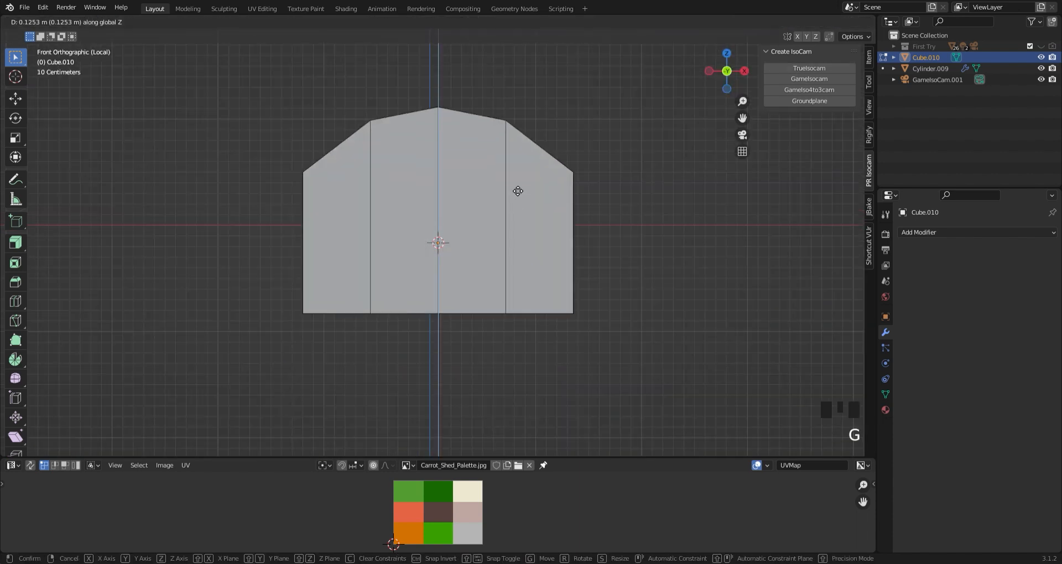
left_click(519, 190)
left_click(484, 354)
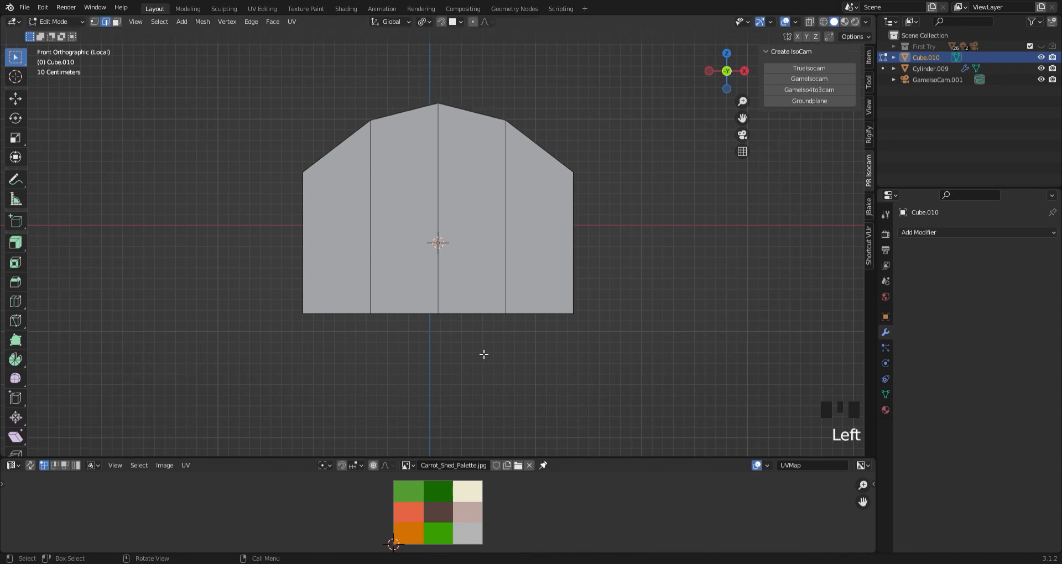
Dissolve the three vertical inner edges on the block's front face
left_click_drag(331, 233, 538, 238)
key("x")
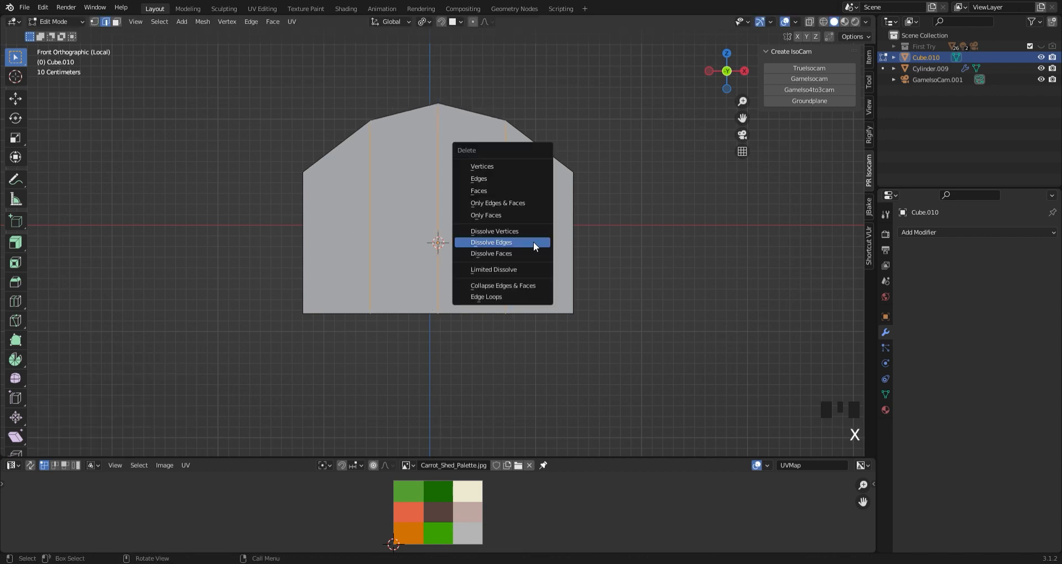
left_click(539, 242)
Knife two horizontal cuts across the full width of the front face, one just below the roof slope and one near the base
scroll(432, 396, "up", 1)
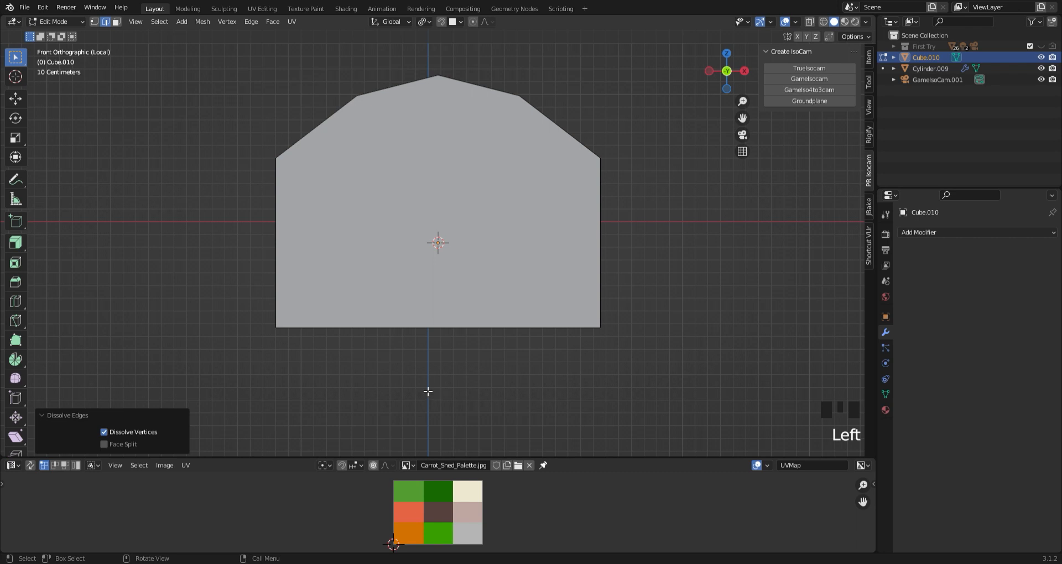
key("k")
left_click(276, 172)
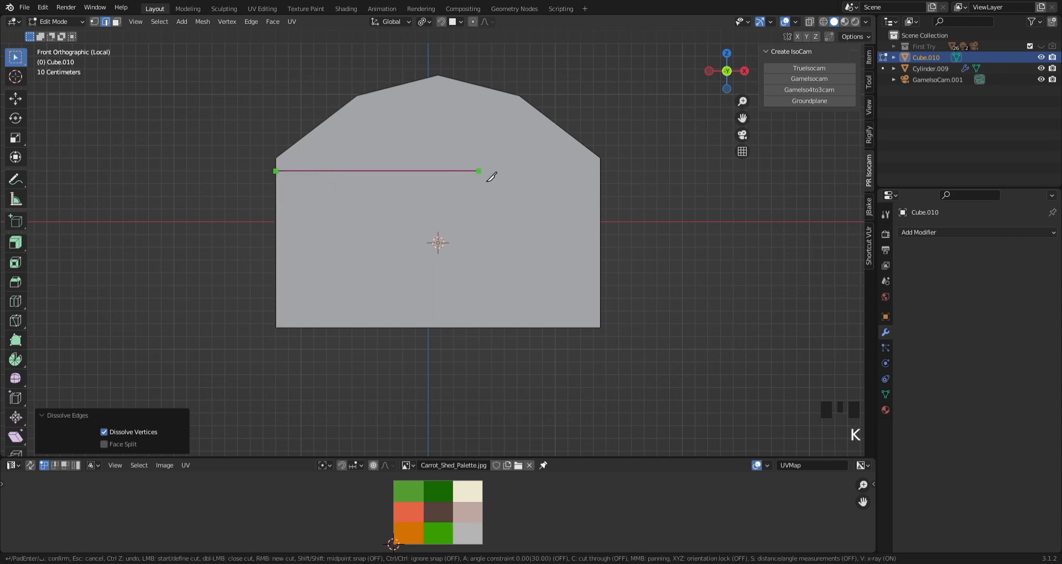
key("Return")
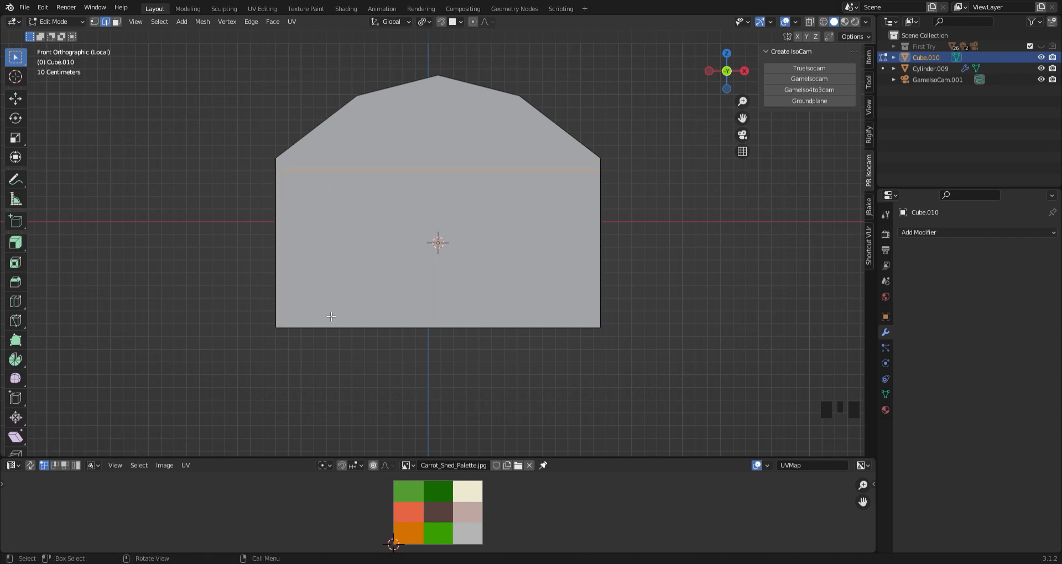
key("k")
left_click(280, 316)
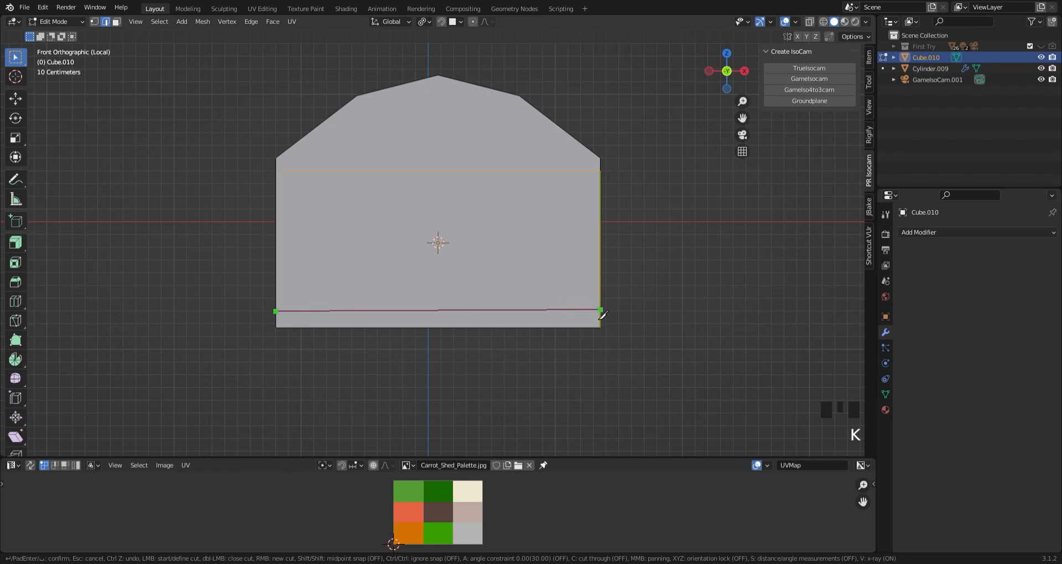
left_click(602, 313)
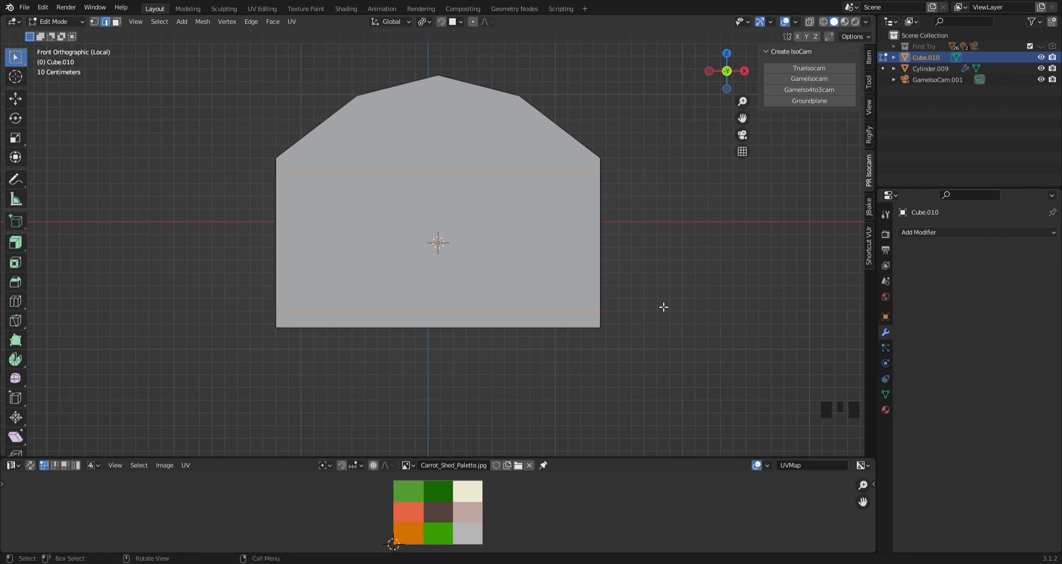
key("Return")
Bevel the two horizontal cut edges on the front face into narrow strips
key("Left")
key("Left")
key("shift+Left")
key("ctrl+b")
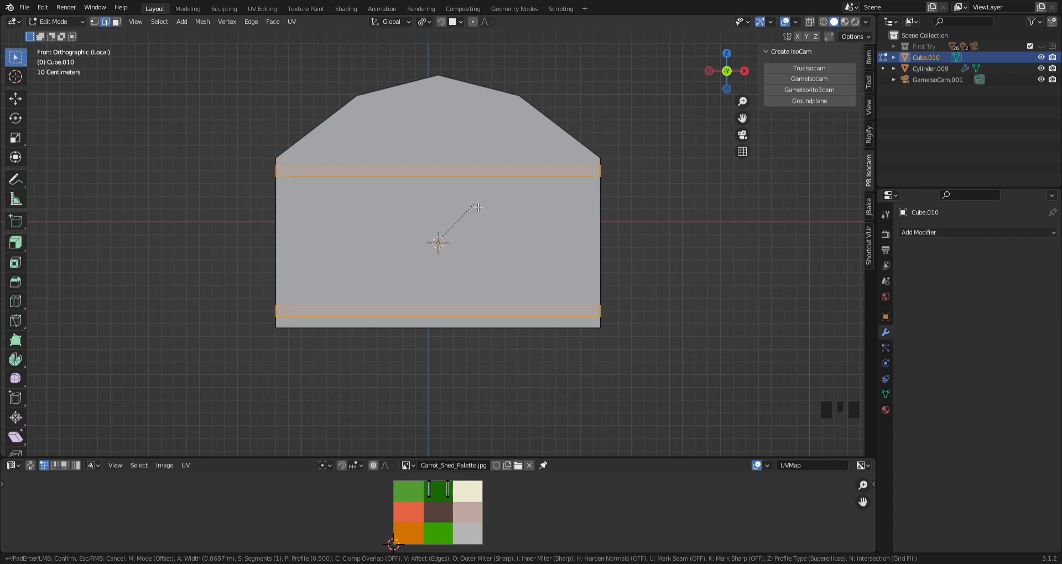
left_click(477, 208)
left_click(647, 199)
Move the lower strip face down along Z to the base of the front wall
left_click(430, 318)
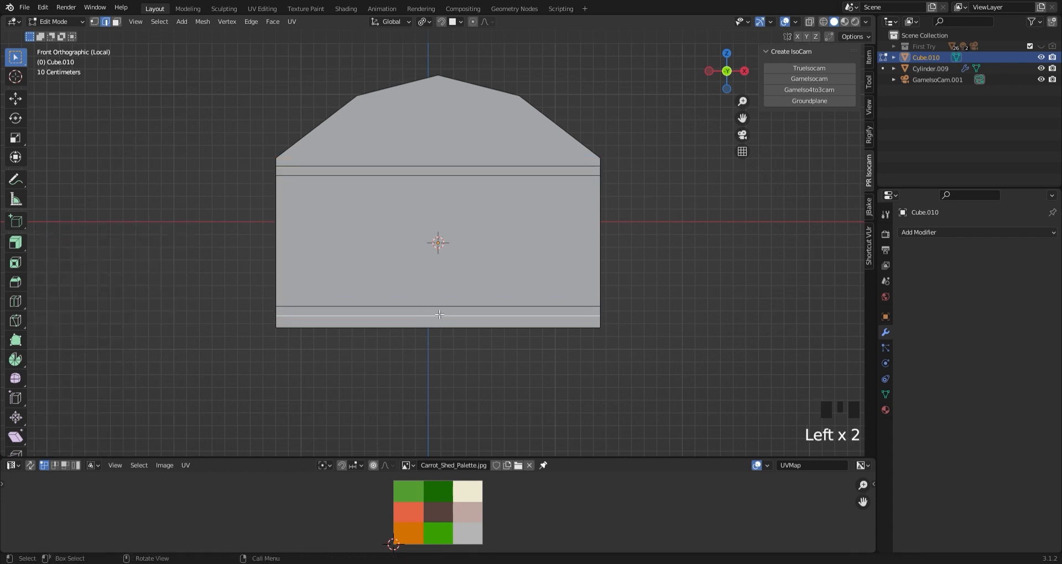
key("3")
left_click(429, 311)
key("g")
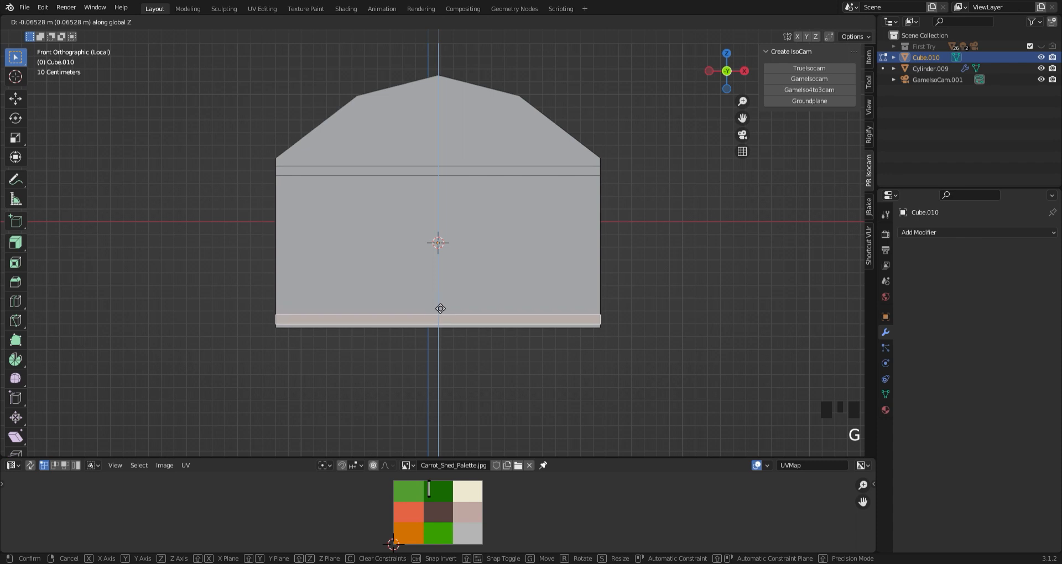
left_click(440, 312)
left_click(702, 244)
Separate the two front strip faces into their own object and return to Object Mode
middle_click_drag(702, 244, 627, 250)
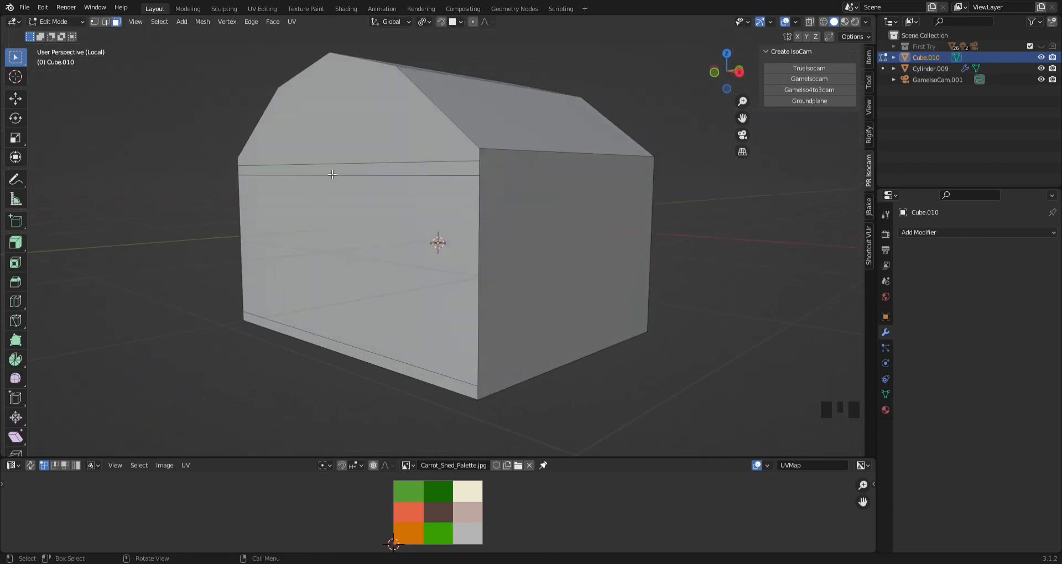
left_click(332, 171)
left_click(354, 354, "shift")
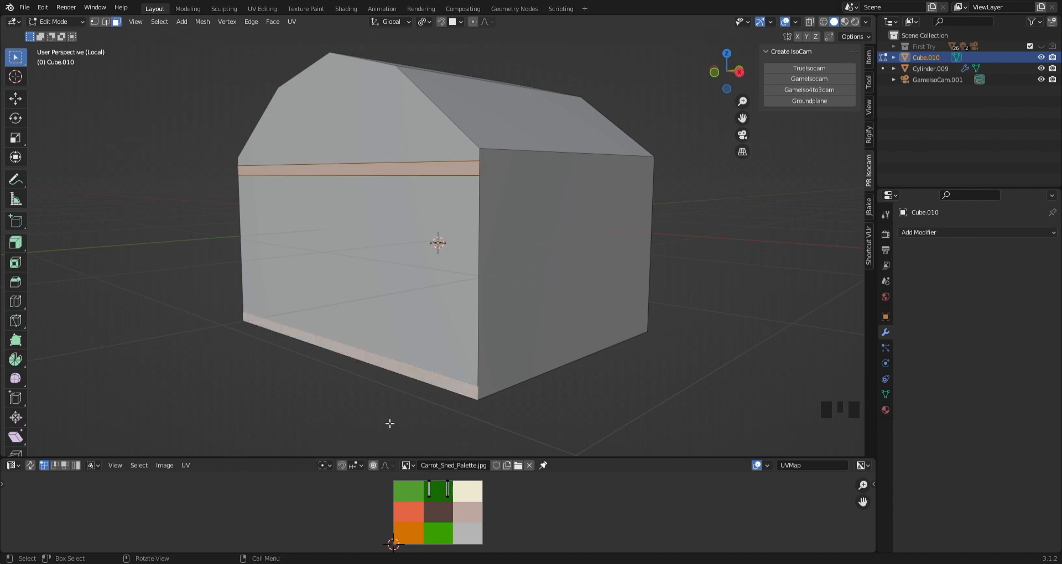
key("p")
left_click(386, 419)
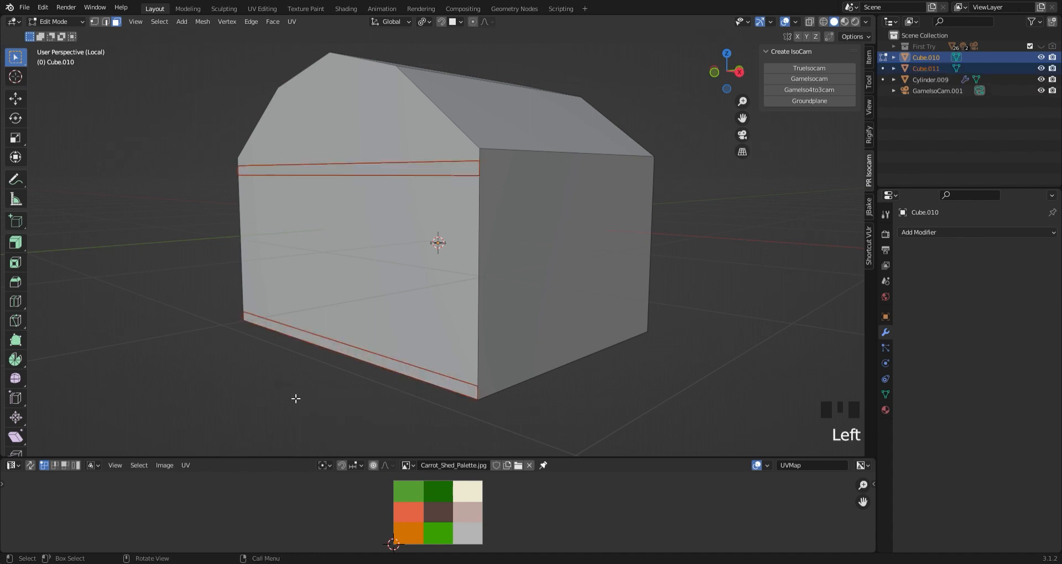
key("Tab")
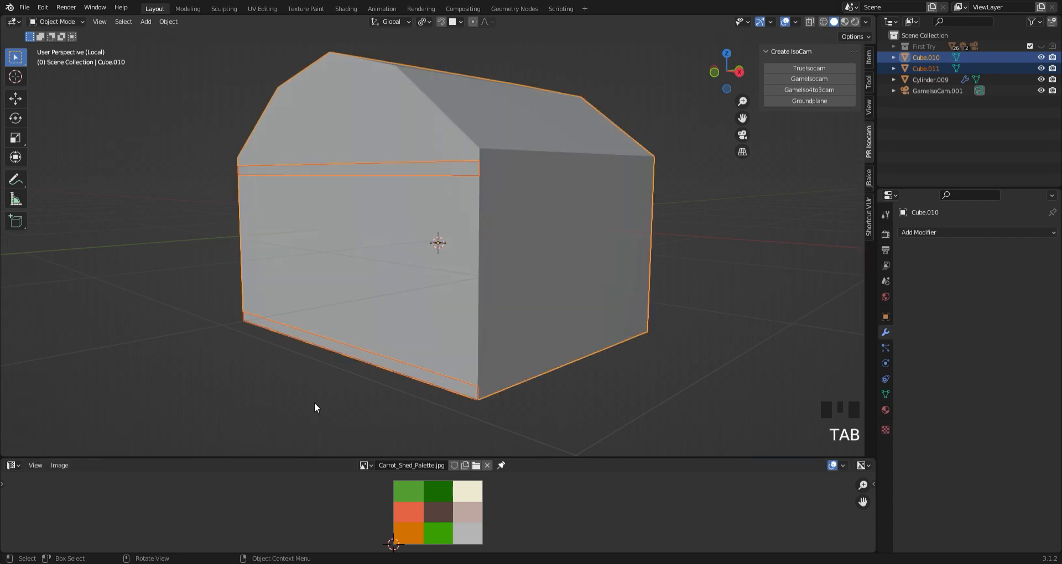
Extrude both faces of the separated strip object outward about 0.058 m to form trim boards
left_click(153, 257)
left_click(359, 170)
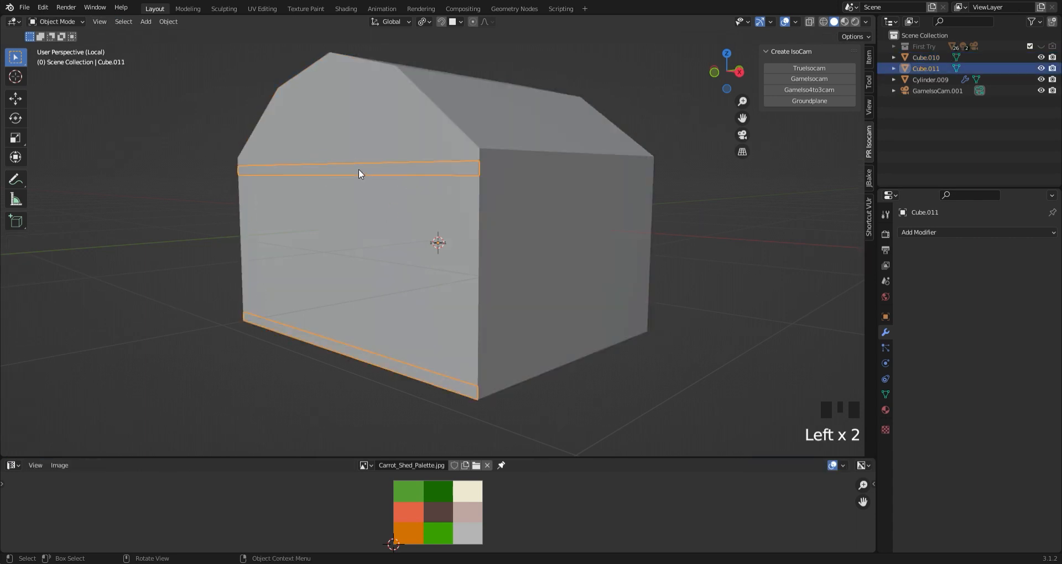
key("Tab")
left_click(364, 178)
left_click(346, 352, "shift")
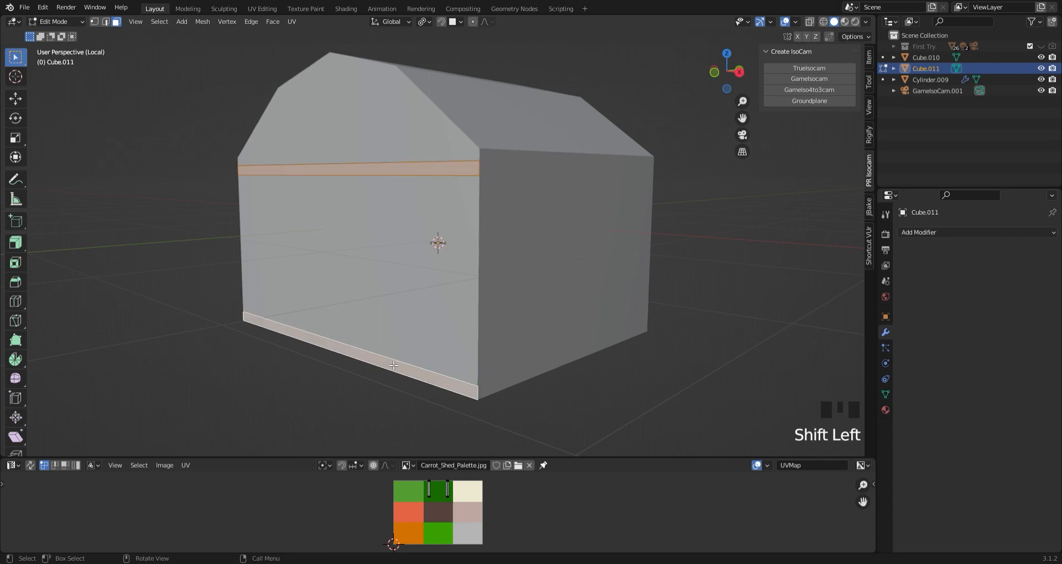
key("e")
left_click(400, 368)
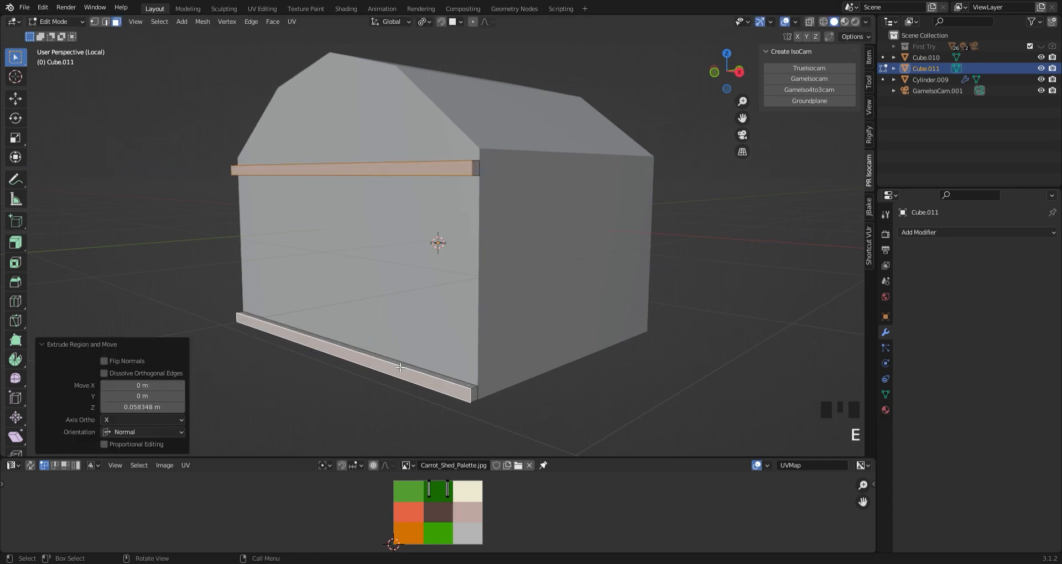
Move the entire trim geometry about 0.033 m along Y, back into the front wall
key("a")
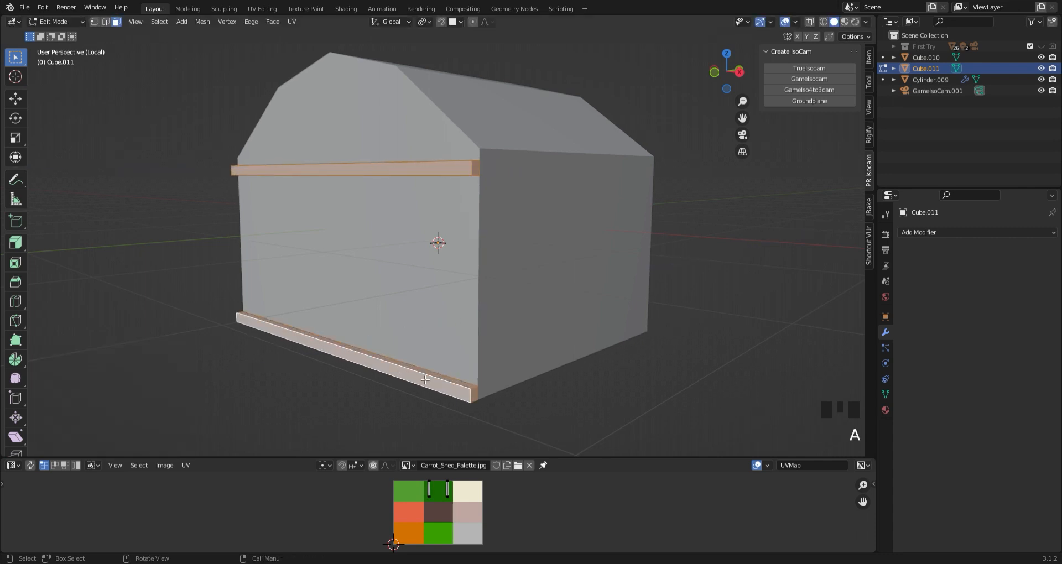
key("g")
key("y")
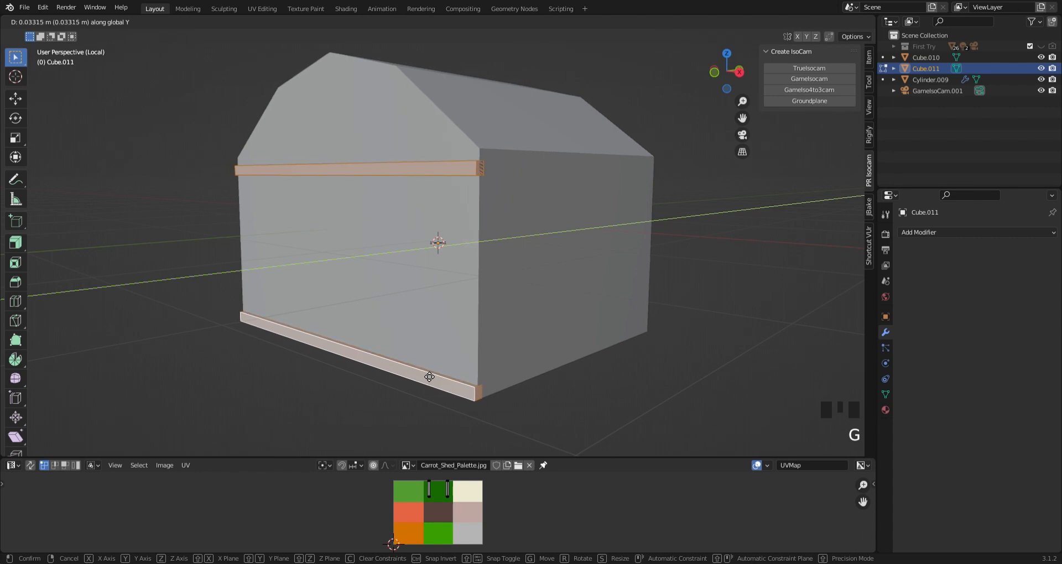
left_click(428, 378)
left_click(287, 393)
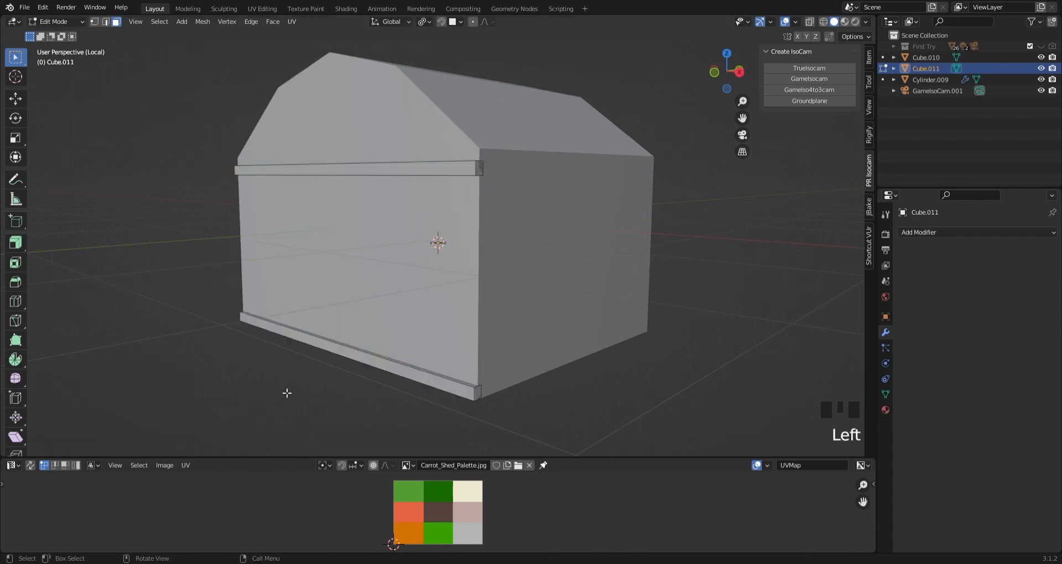
Duplicate the front trim object and rotate the copy 90° about Z
scroll(230, 297, "up", 3)
scroll(231, 297, "down", 6)
middle_click_drag(230, 297, 326, 297)
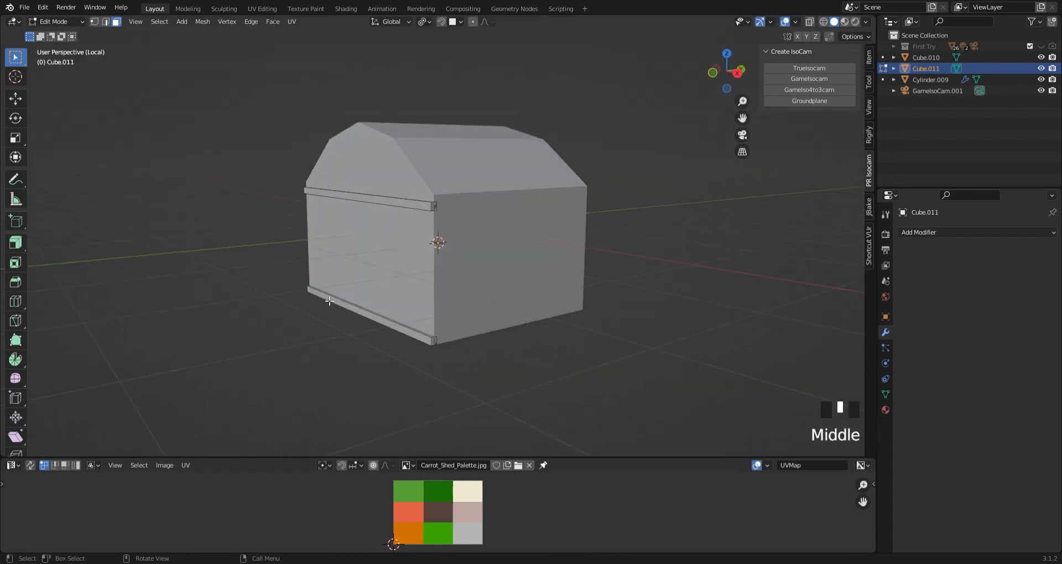
key("Tab")
key("shift+d")
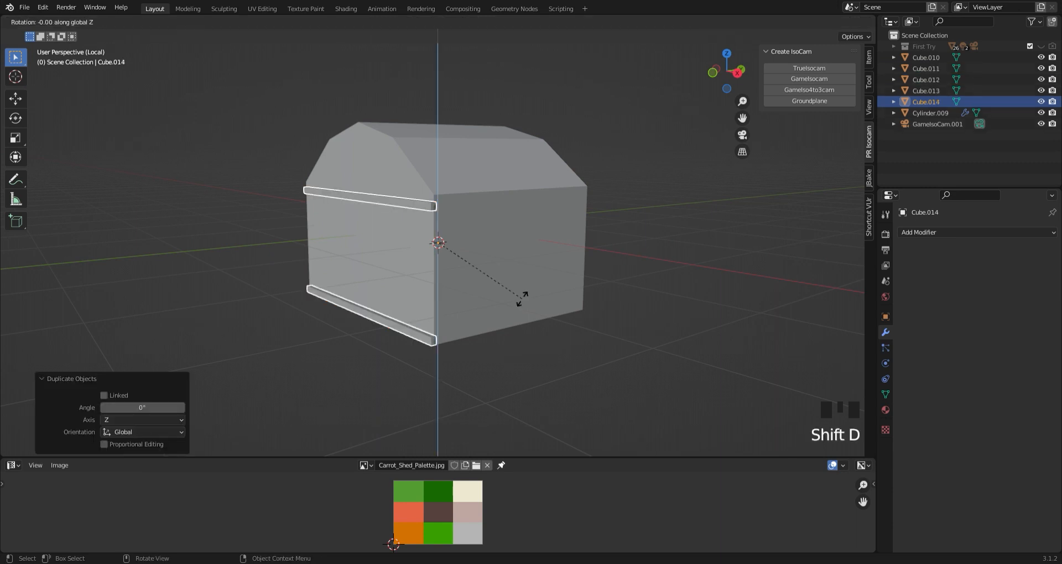
left_click(276, 349)
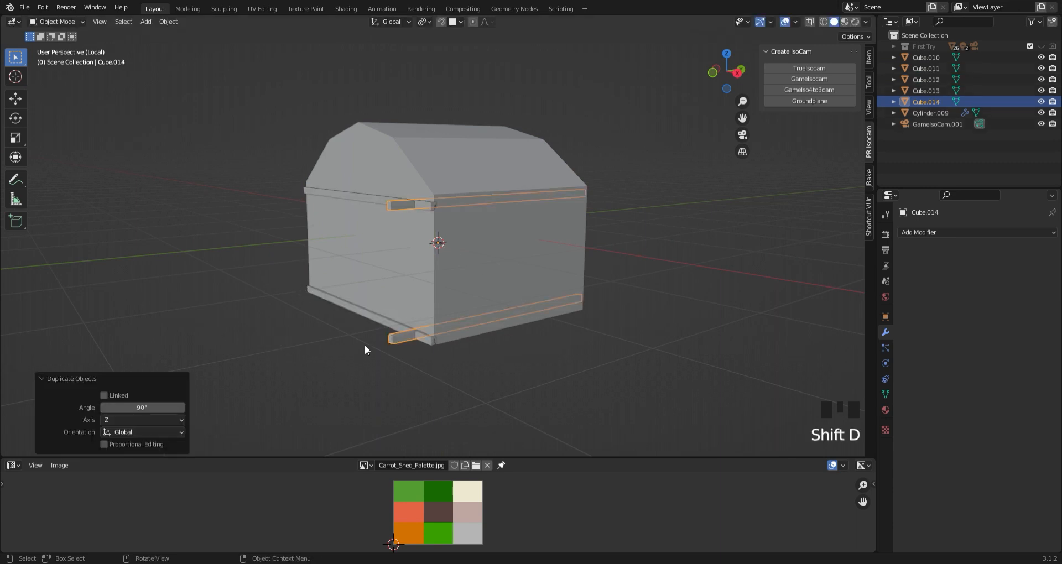
Move the rotated trim copy about 0.15 m along Y and shorten it along Y towards the side wall's depth
key("g")
key("y")
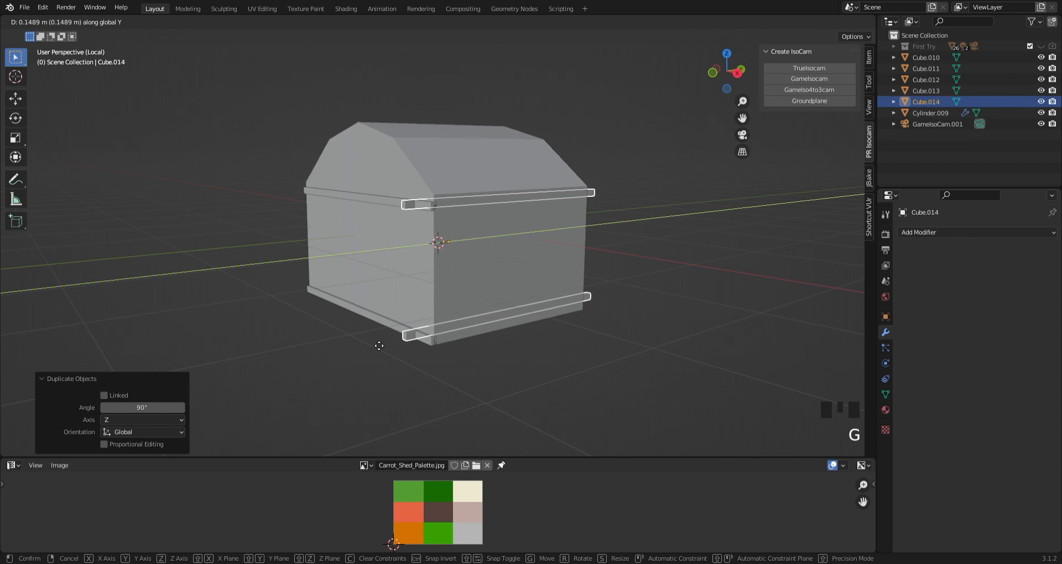
left_click(379, 345)
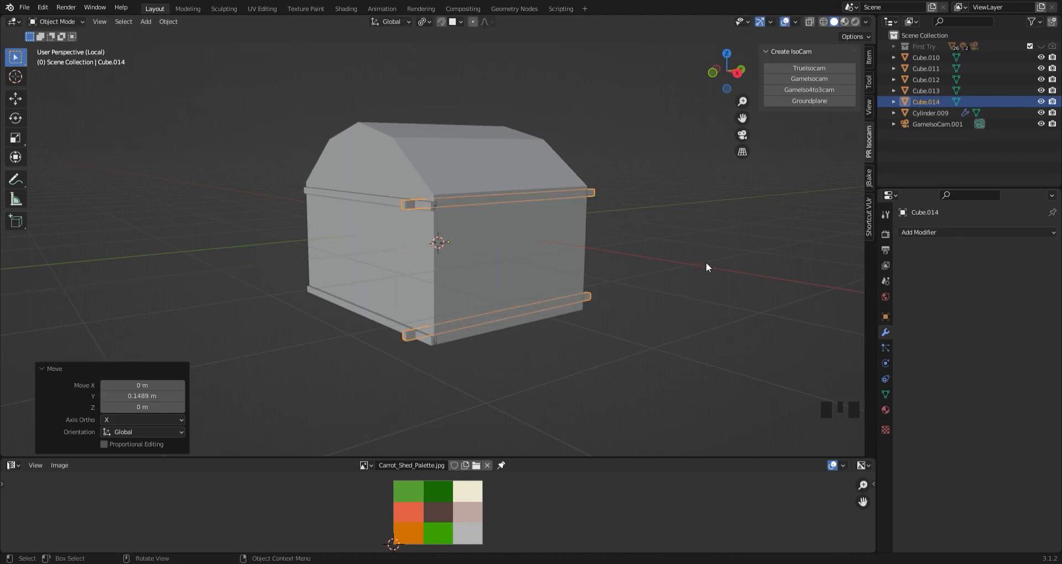
key("s")
key("y")
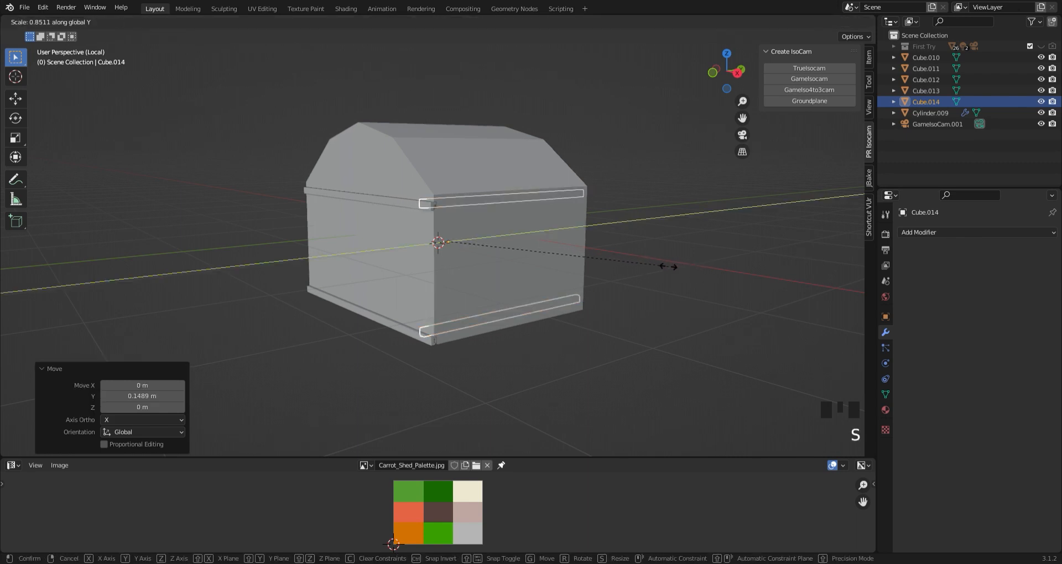
left_click(656, 283)
Move the rotated trim copy about 0.36 m along X, out beyond the side wall
key("g")
key("x")
left_click(683, 294)
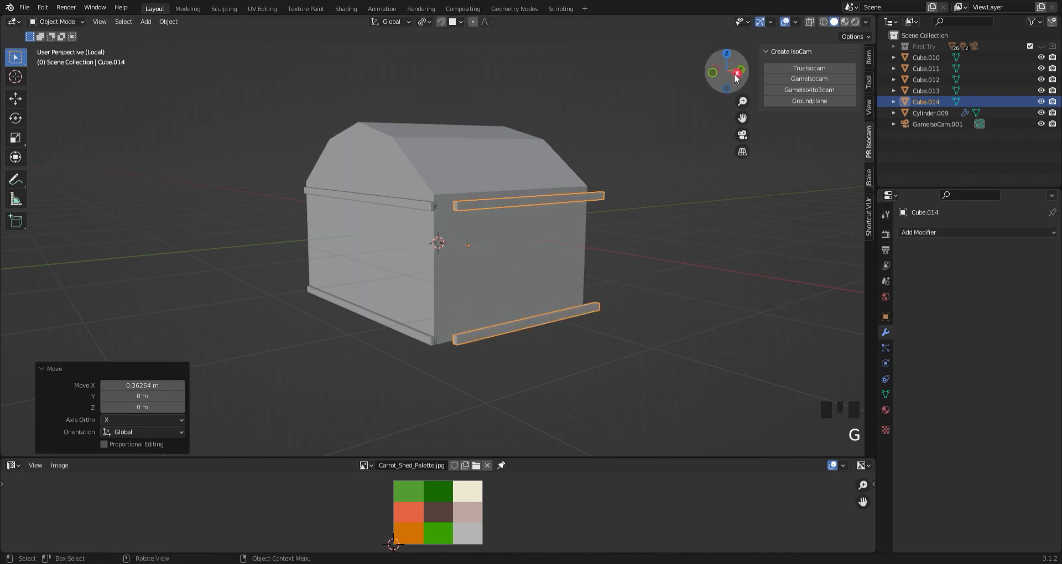
In the right view, move the side trims about 0.14 m back along Y and scale them slightly to span the wall
left_click(736, 72)
key("g")
key("y")
left_click(573, 296)
key("s")
key("y")
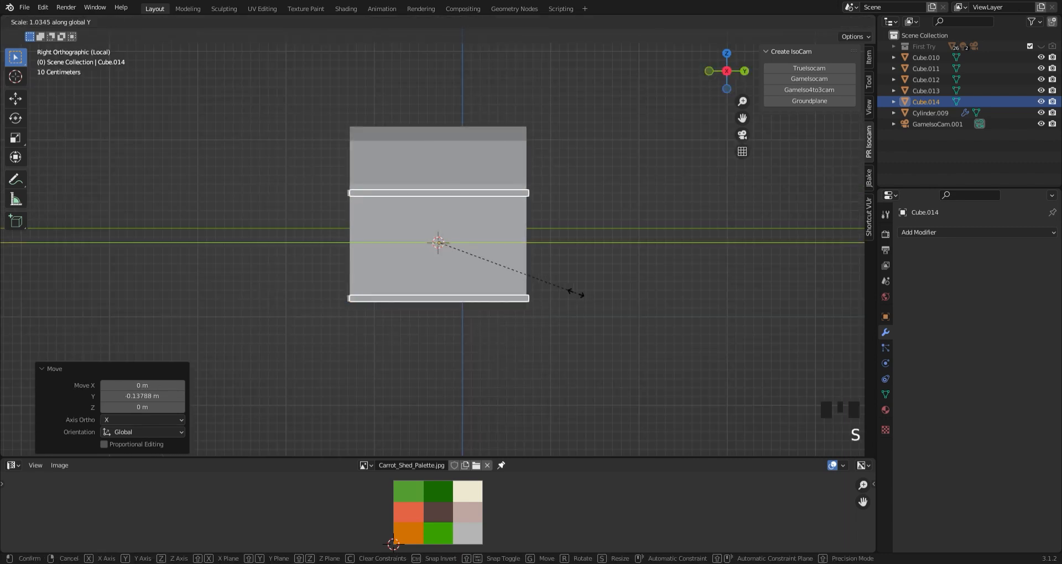
left_click(576, 293)
key("g")
key("y")
left_click(579, 299)
In the front view, move the side trims along X until they sit against the side wall
left_click(326, 261)
middle_click_drag(326, 261, 393, 284)
scroll(392, 284, "up", 3)
left_click(617, 437)
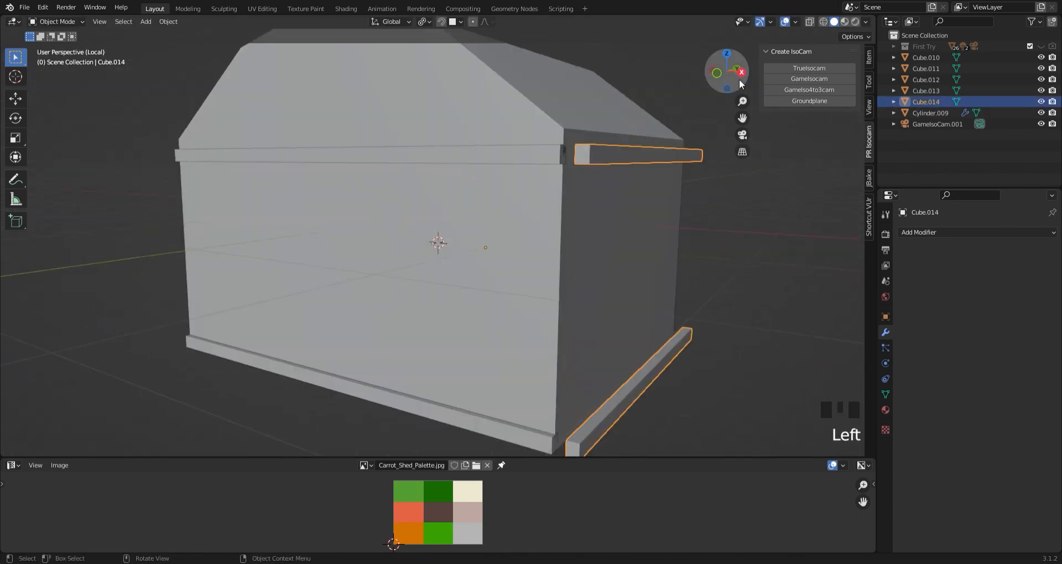
left_click(714, 74)
key("g")
key("x")
left_click(702, 361)
left_click(701, 253)
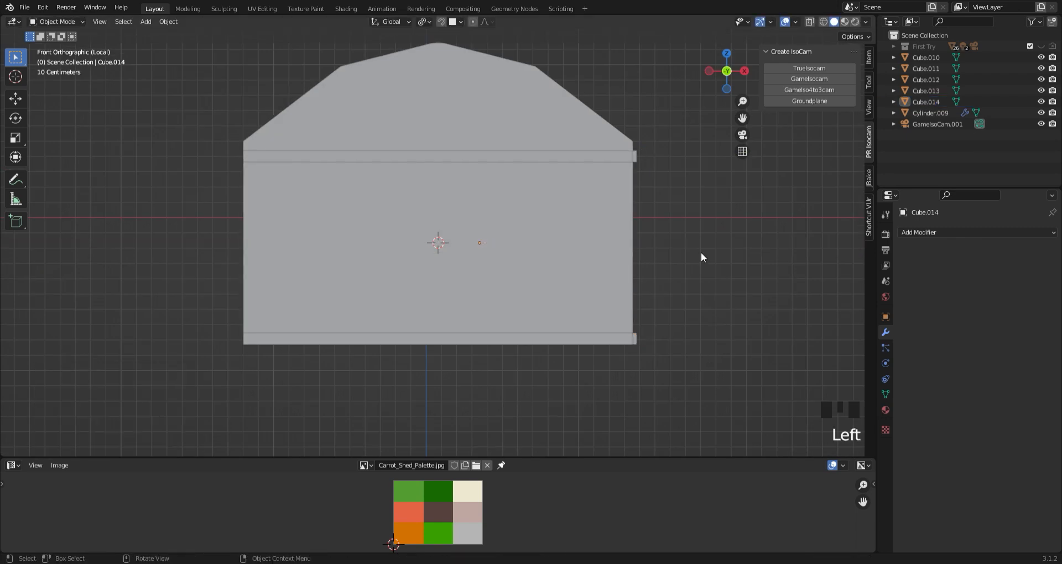
Add a Bevel modifier to the front trim object
middle_click_drag(702, 252, 275, 260)
scroll(168, 257, "down", 2)
left_click(613, 224)
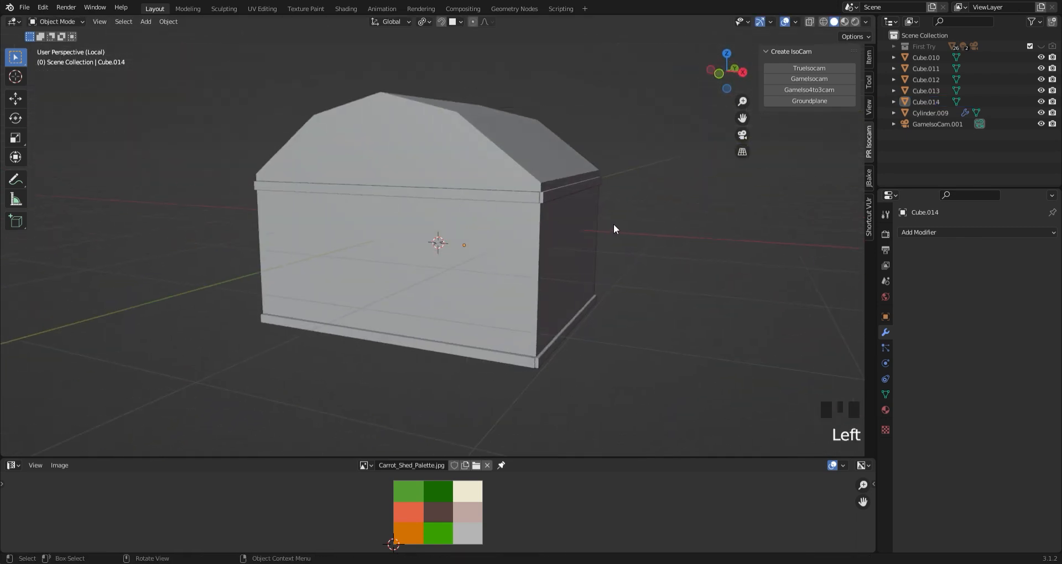
left_click(529, 194)
middle_click_drag(681, 220, 649, 223)
left_click(929, 232)
left_click(861, 276)
Set the front trims' bevel to an amount of 0.12 m with 5 segments and enable Auto Smooth at 30°
scroll(835, 283, "up", 2)
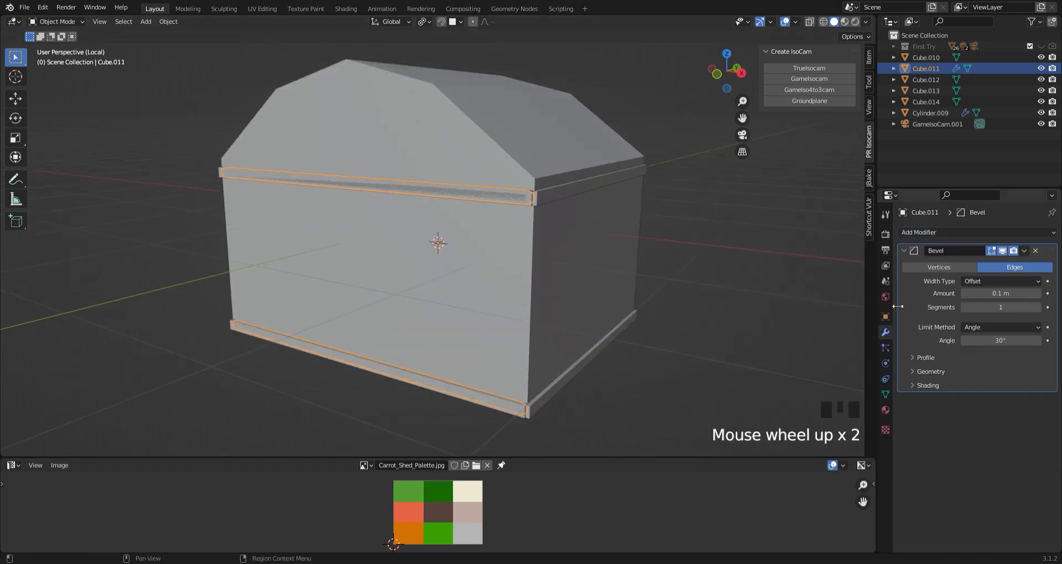
middle_click_drag(830, 286, 762, 284)
left_click(1038, 294)
left_click(1038, 294)
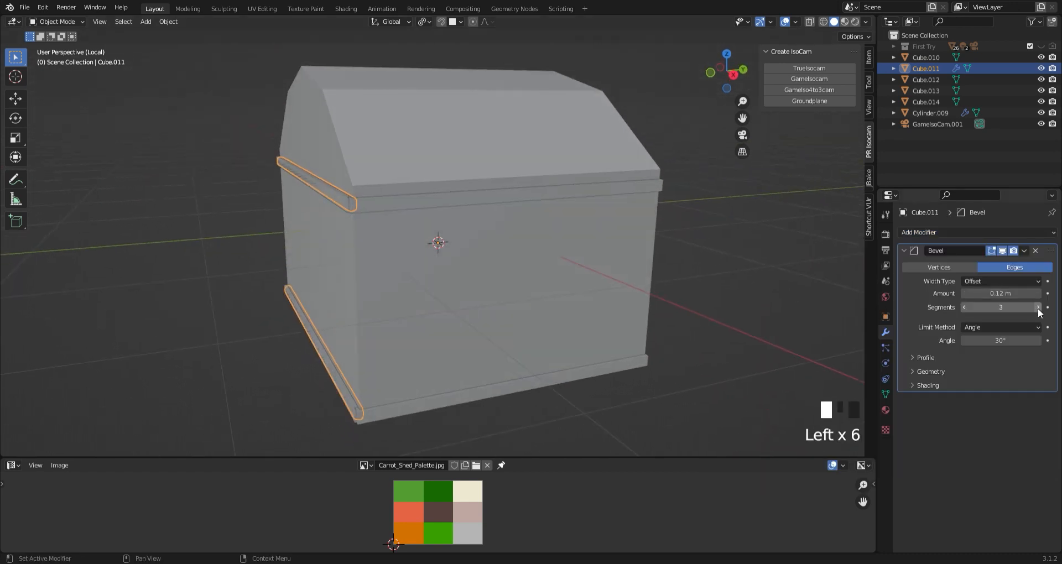
left_click(1038, 307)
left_click(1038, 307)
left_click(885, 394)
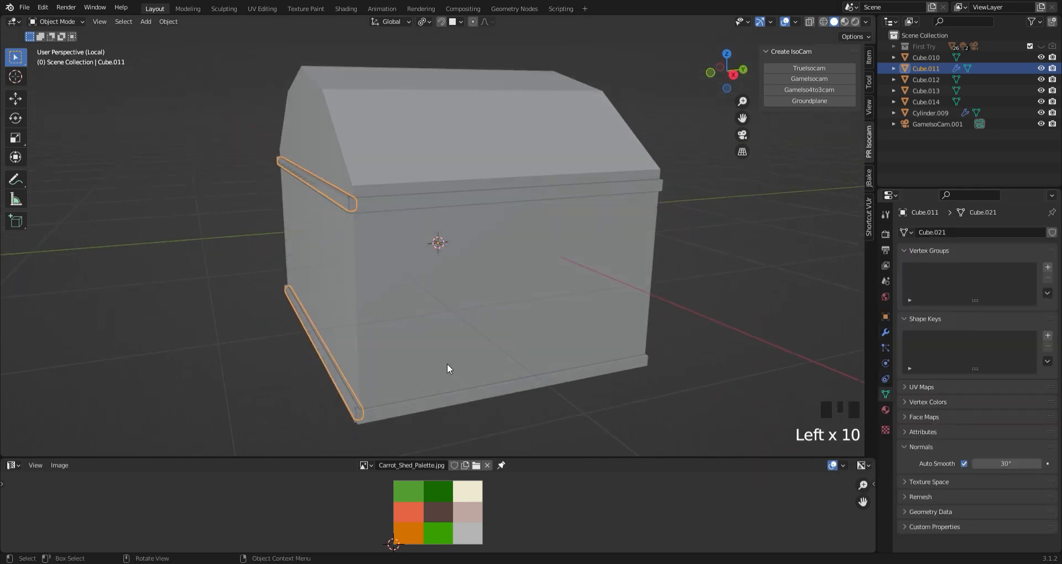
Shift the front trims along Y and clear away the overlapping duplicate trim objects
key("g")
key("y")
left_click(572, 334)
mouse_move(584, 331)
middle_mouse_down()
mouse_move(351, 308)
mouse_move(582, 328)
middle_mouse_up()
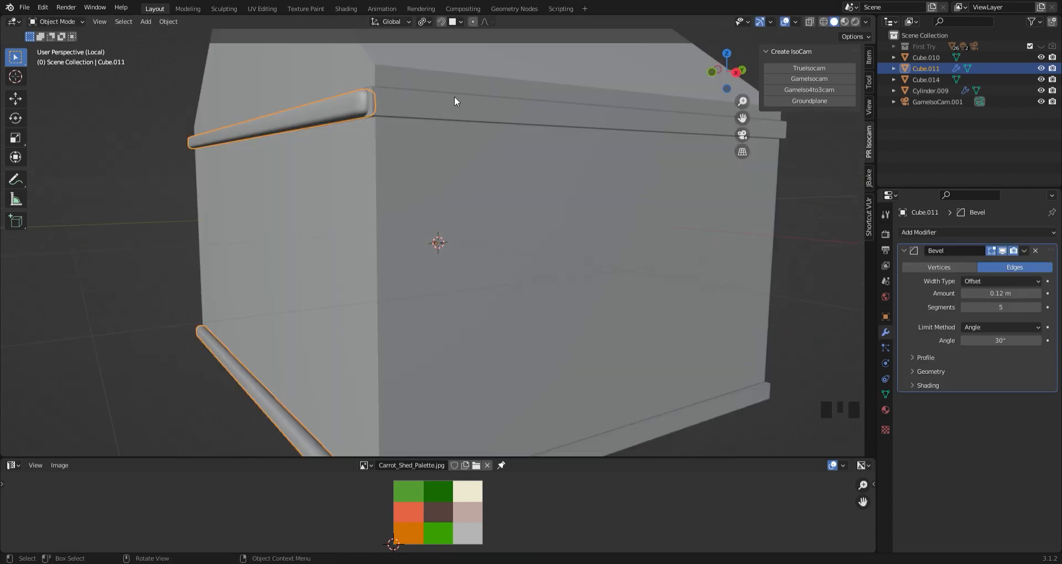
Copy the front trims' Bevel modifier to the side trims and shade them smooth
left_click(453, 106, "shift")
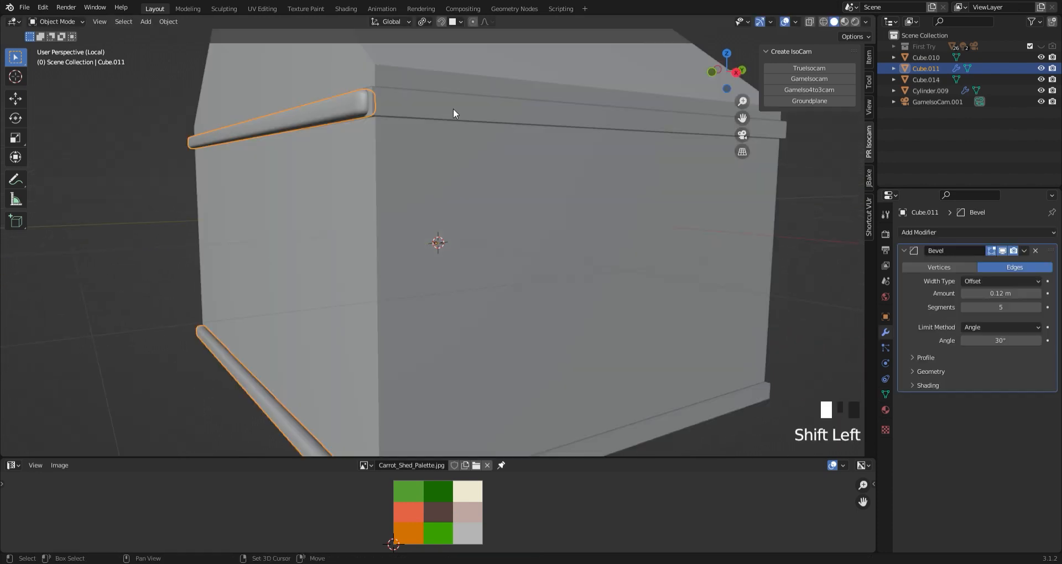
left_click(350, 109, "shift")
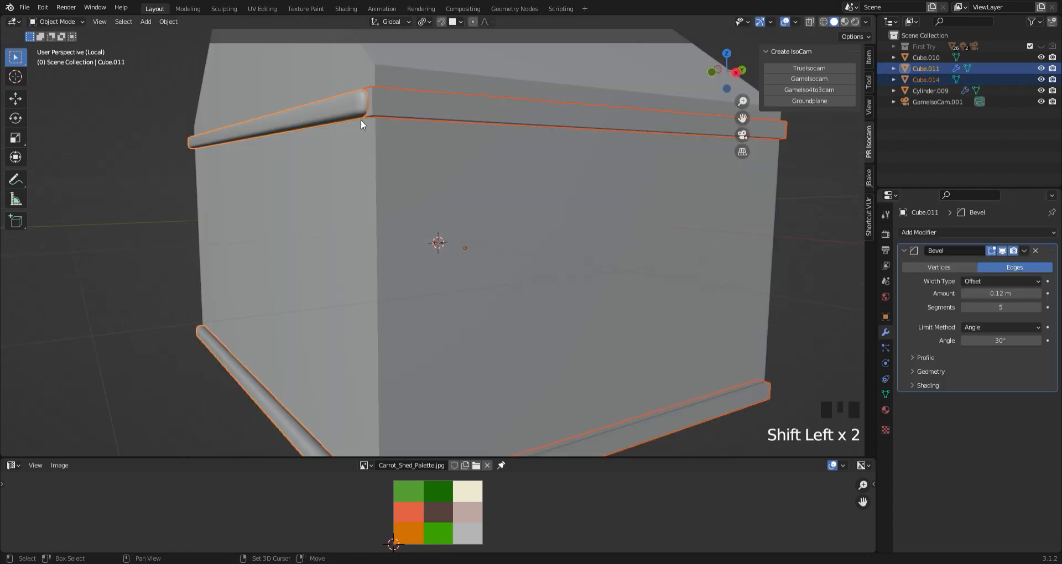
left_click(1022, 252)
left_click(963, 286)
scroll(427, 146, "down", 2)
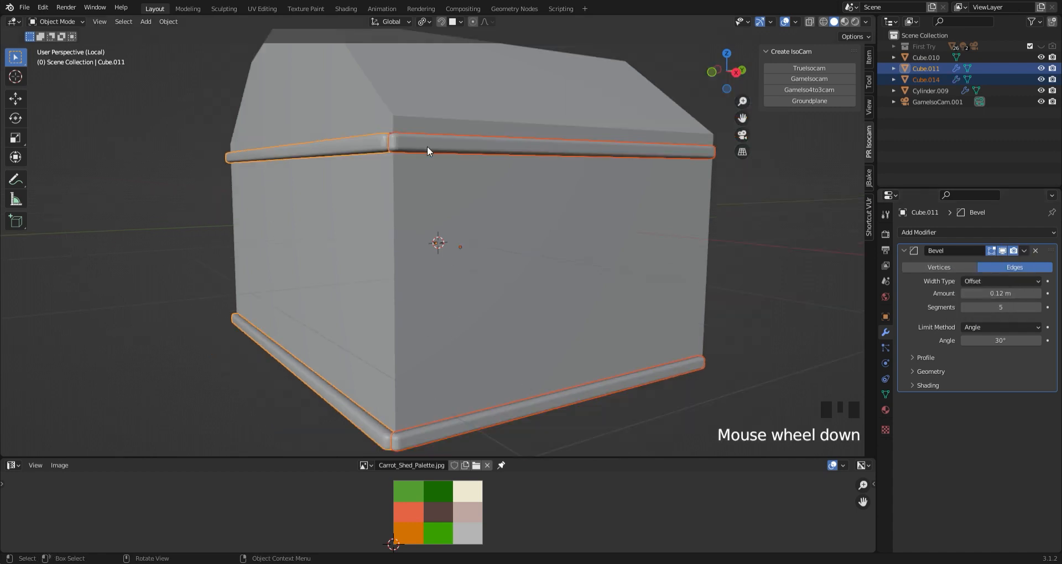
right_click(427, 146)
left_click(705, 334)
Add a Mirror modifier to the front trims on the Y axis only, using the shed body as the mirror object
middle_click_drag(347, 247, 378, 245)
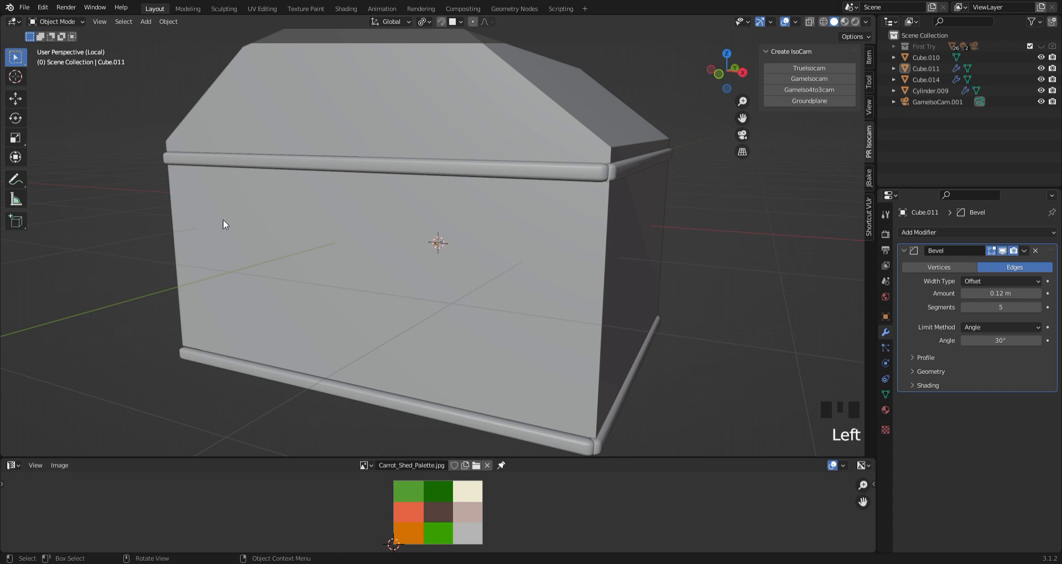
middle_click_drag(223, 220, 237, 199)
left_click(601, 136)
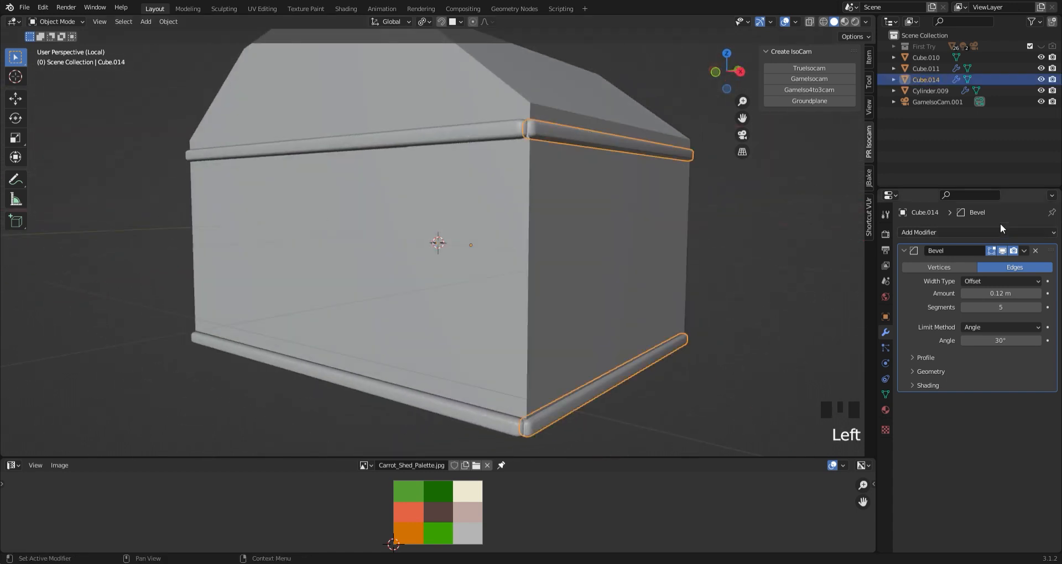
left_click(518, 136)
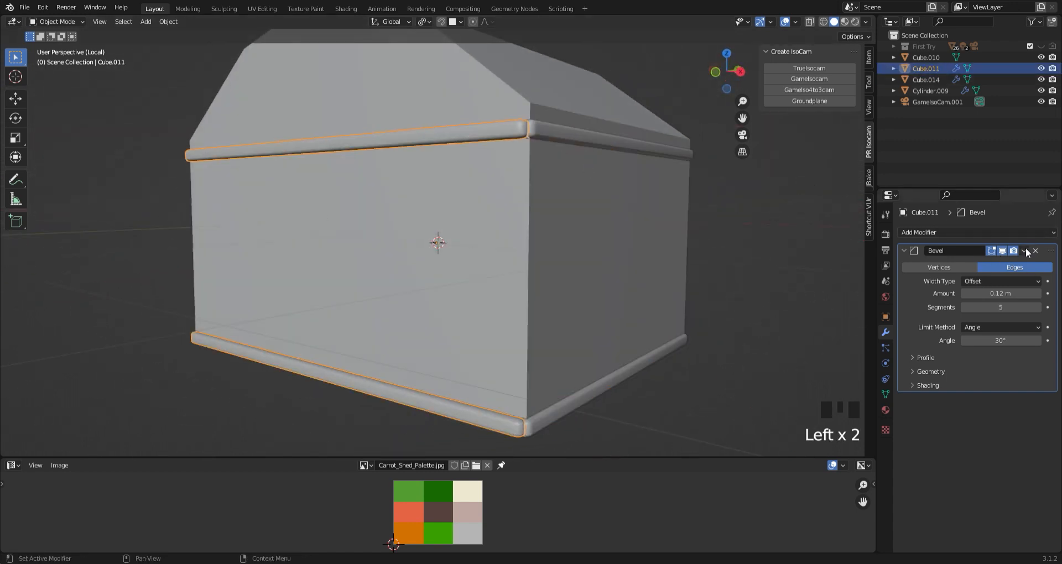
left_click(923, 251)
left_click(937, 233)
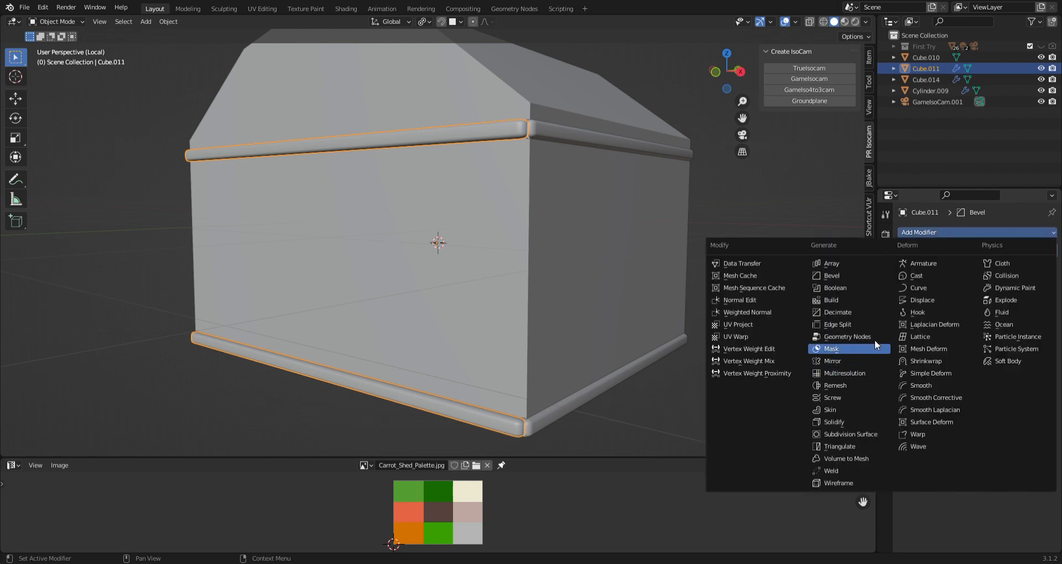
left_click(872, 360)
scroll(733, 255, "down", 2)
middle_click_drag(732, 254, 782, 276)
left_click(1001, 282)
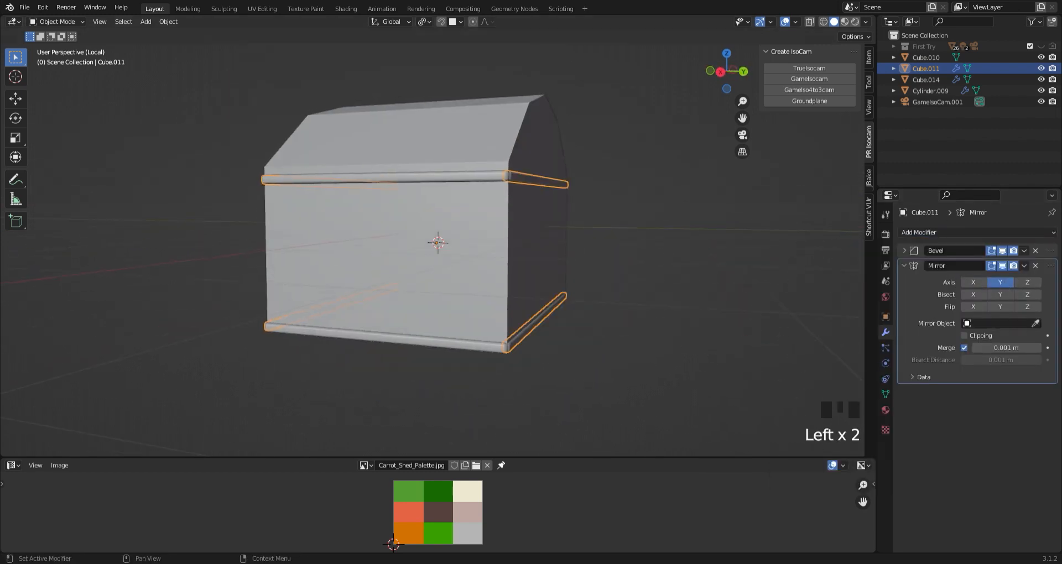
left_click(505, 293)
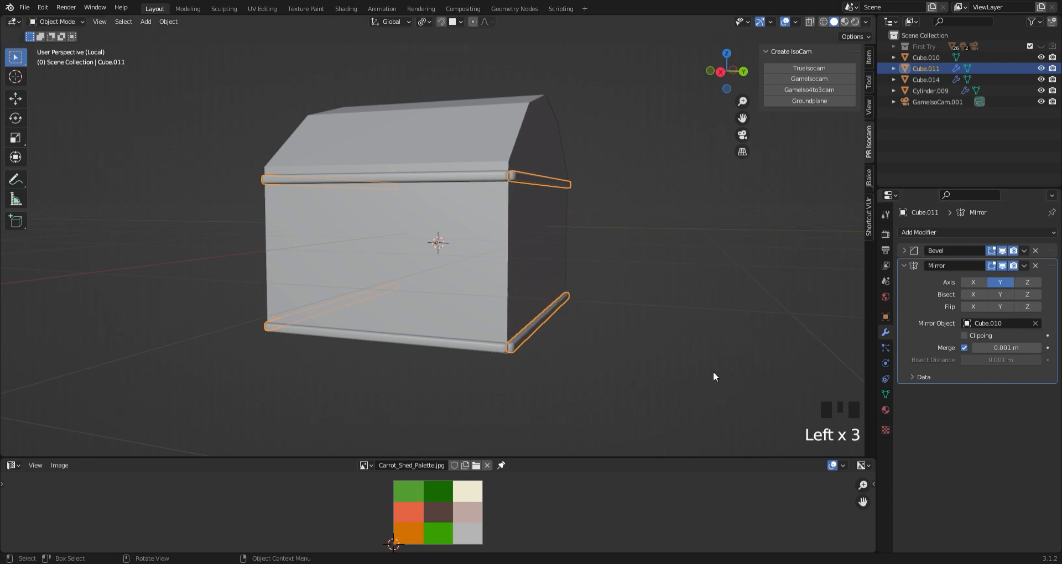
Add a Mirror modifier to the side trims on the X axis, using the shed body as the mirror object
left_click(323, 333)
middle_click_drag(323, 333, 530, 209)
left_click(530, 209)
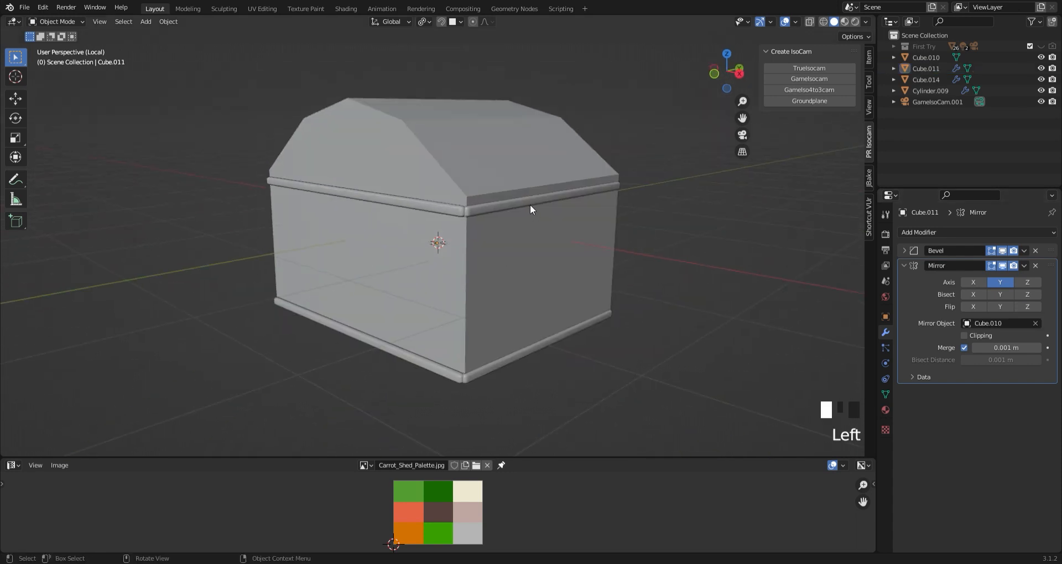
left_click(531, 205)
left_click(904, 250)
left_click(918, 232)
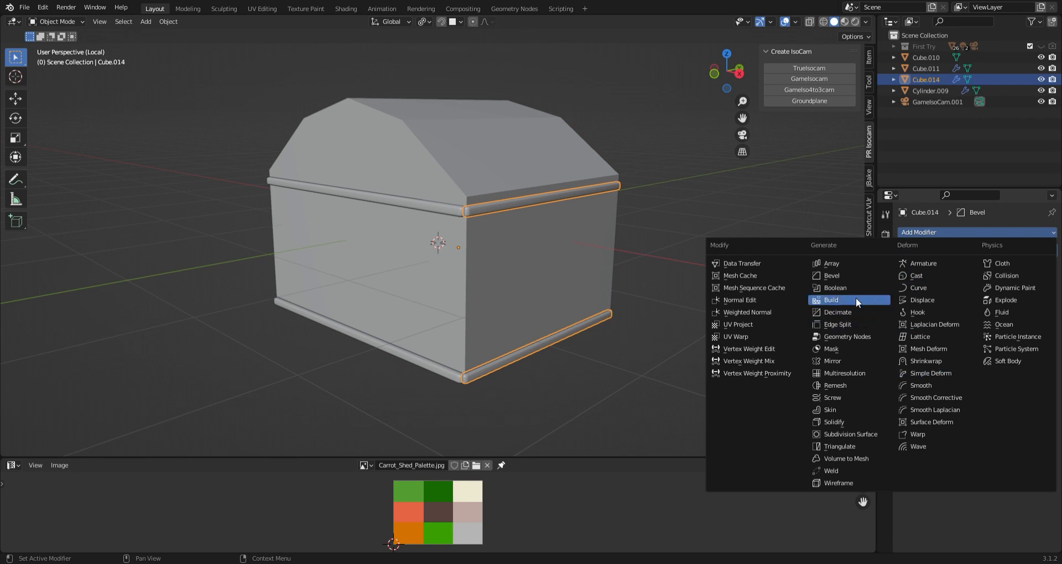
left_click(866, 362)
left_click(1035, 323)
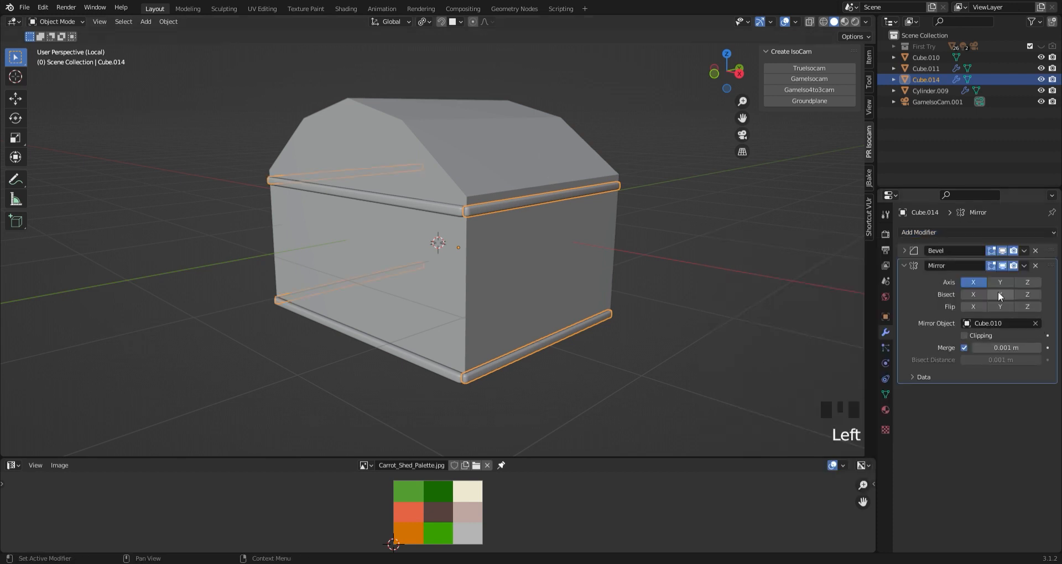
Apply the Mirror modifiers on both the front and side trims
middle_click_drag(382, 305, 667, 357)
left_click(667, 356)
left_click(594, 341)
left_click(746, 380)
left_click(518, 339)
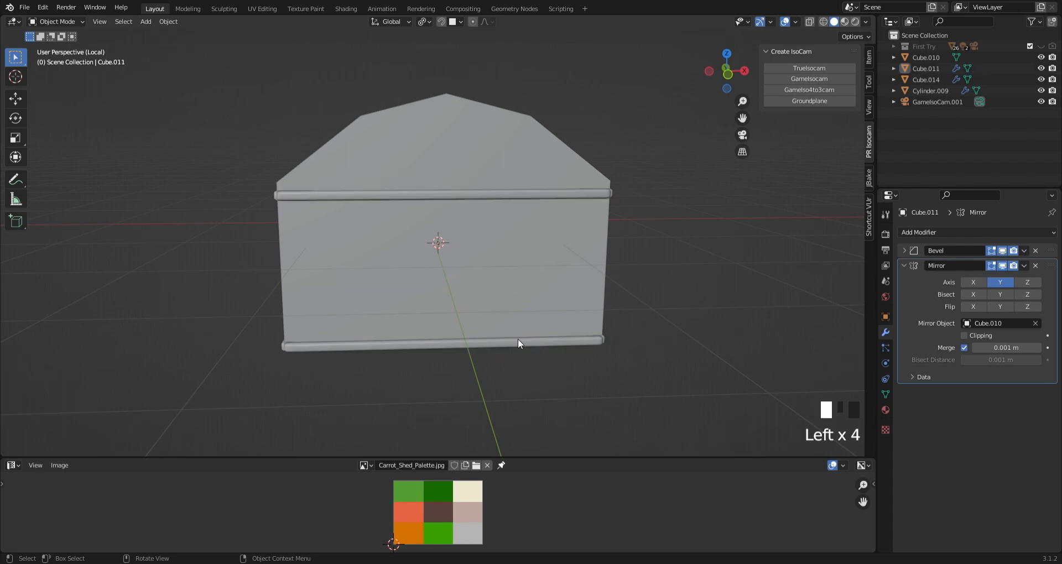
left_click(1024, 265)
left_click(1021, 278)
middle_click_drag(702, 251, 615, 259)
left_click(613, 204)
left_click(1025, 265)
left_click(1022, 279)
left_click(653, 343)
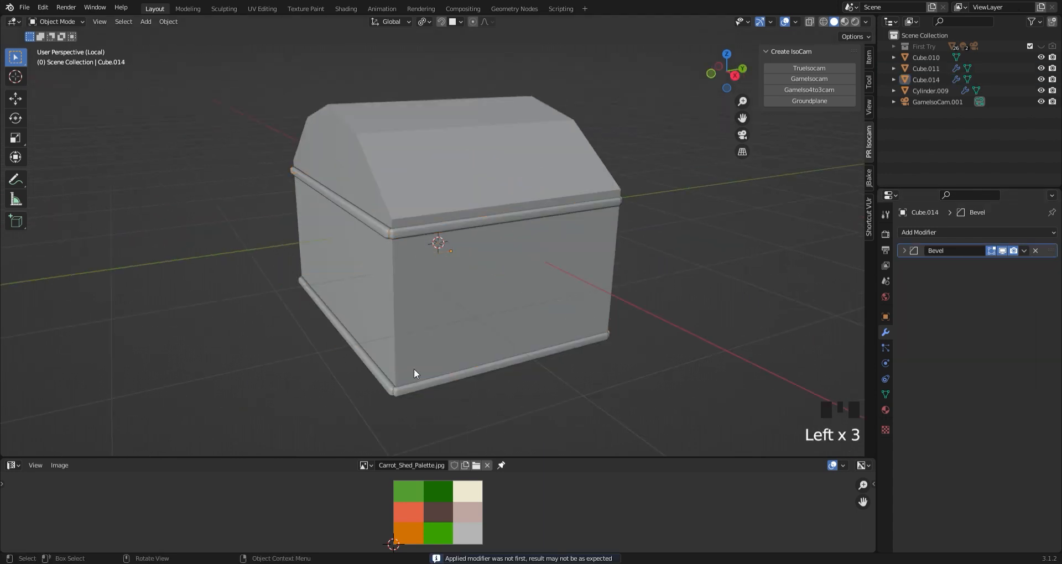
Add a cube in front view and scale it to 0.385 along Z and 0.560 along X for the doorway cutter
middle_click_drag(414, 372, 550, 362)
key("KP_1")
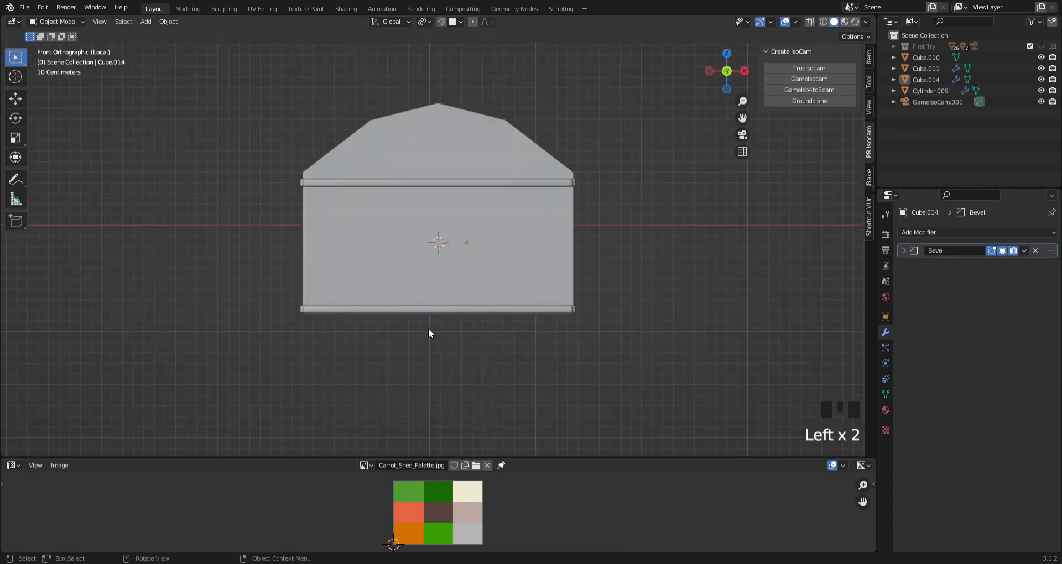
key("shift+a")
mouse_move(512, 284)
left_click(553, 293)
key("s")
key("z")
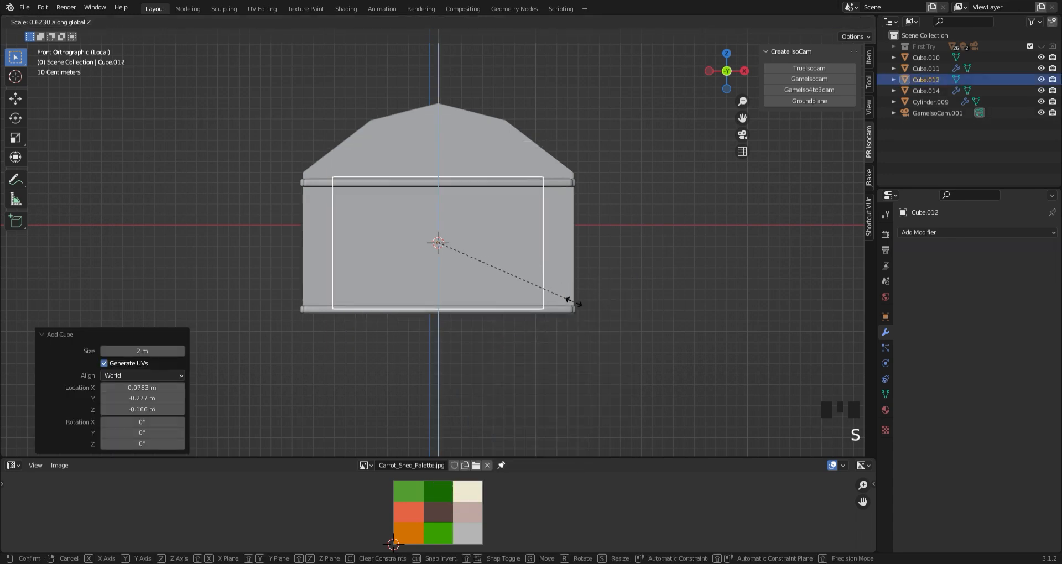
left_click(509, 297)
key("s")
key("x")
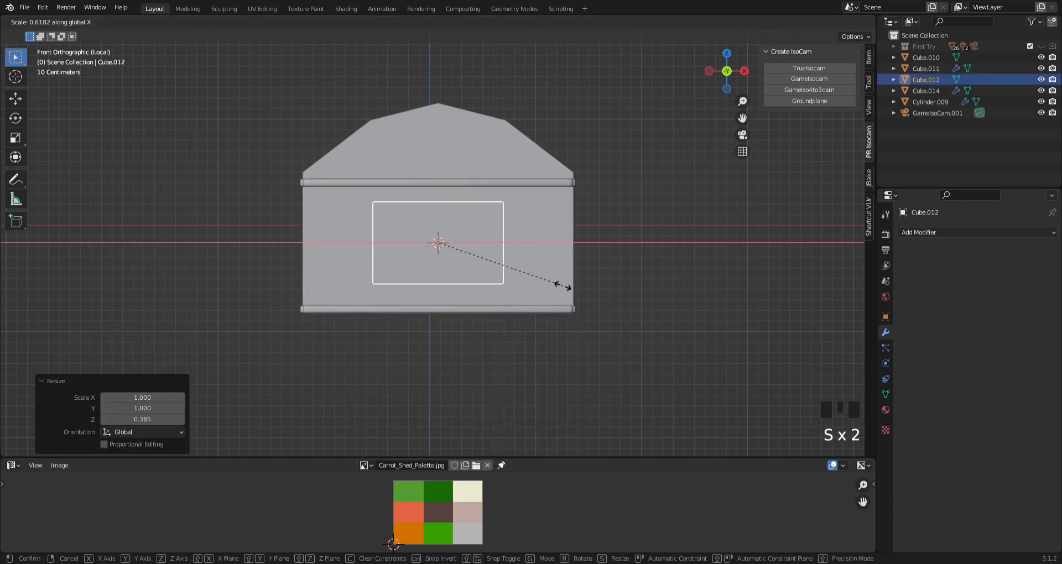
left_click(552, 287)
Lower the doorway cutter about 0.26 m to the shed's base and thin it to 0.141 along Y
key("g")
key("z")
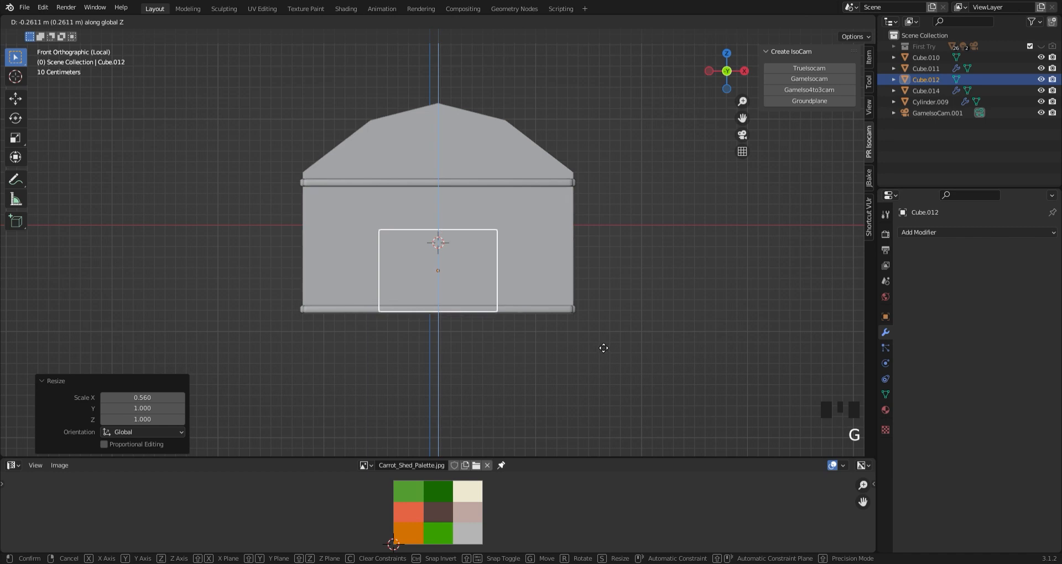
left_click(602, 349)
key("KP_3")
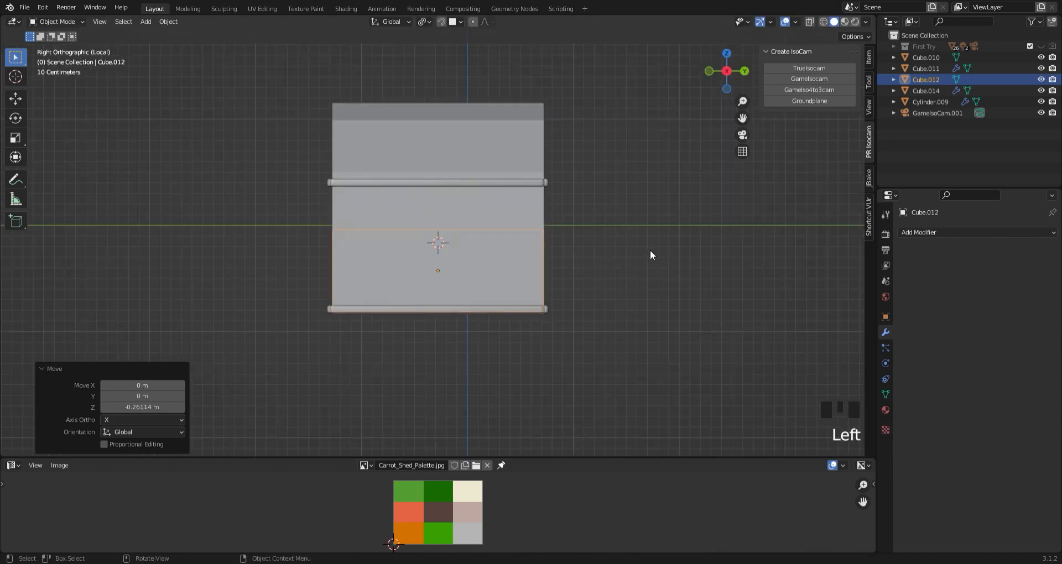
key("s")
key("y")
left_click(476, 276)
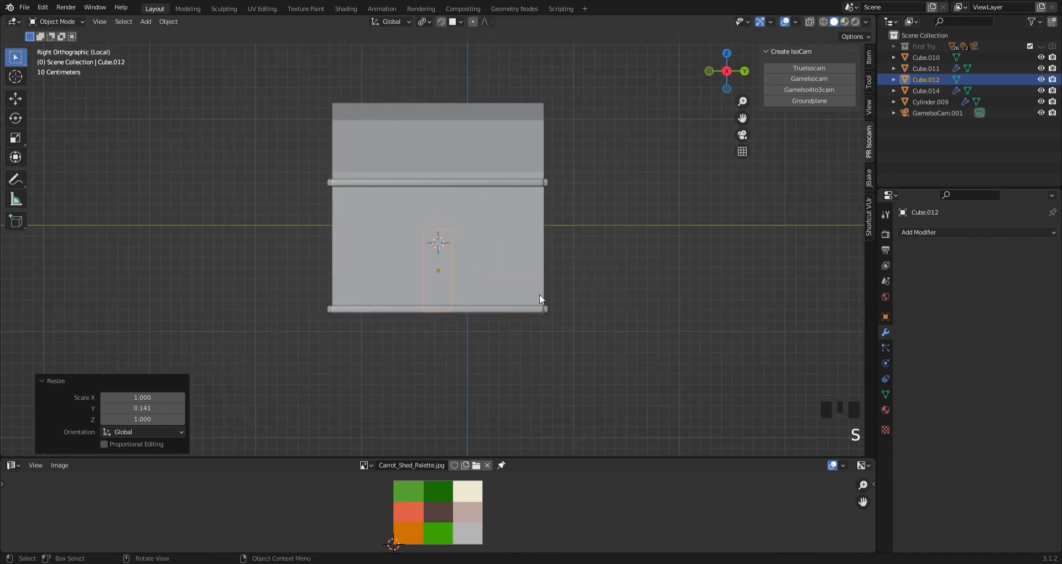
Move the cutter along Y through the shed's front wall and shift it down along Z past the bottom trim
key("g")
key("y")
left_click(455, 292)
middle_click_drag(455, 291, 449, 261)
key("g")
key("z")
left_click(438, 383)
Add a Boolean Difference modifier to the shed body with the doorway cutter as its object
left_click(449, 261)
left_click(903, 233)
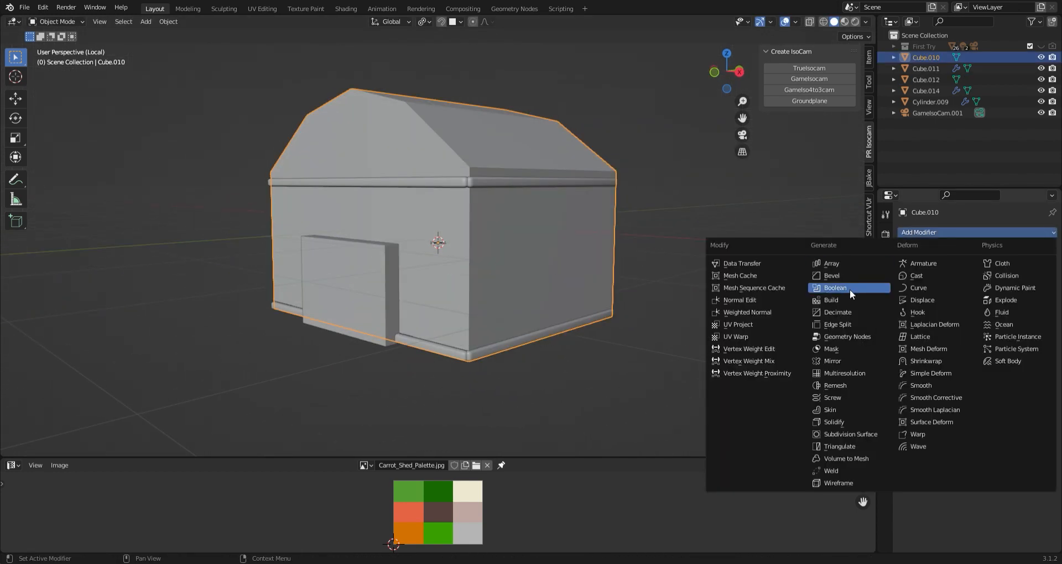
left_click(849, 288)
Add a Boolean Difference modifier to the front trims with the doorway cutter Cube.012 as its object
left_click(445, 354)
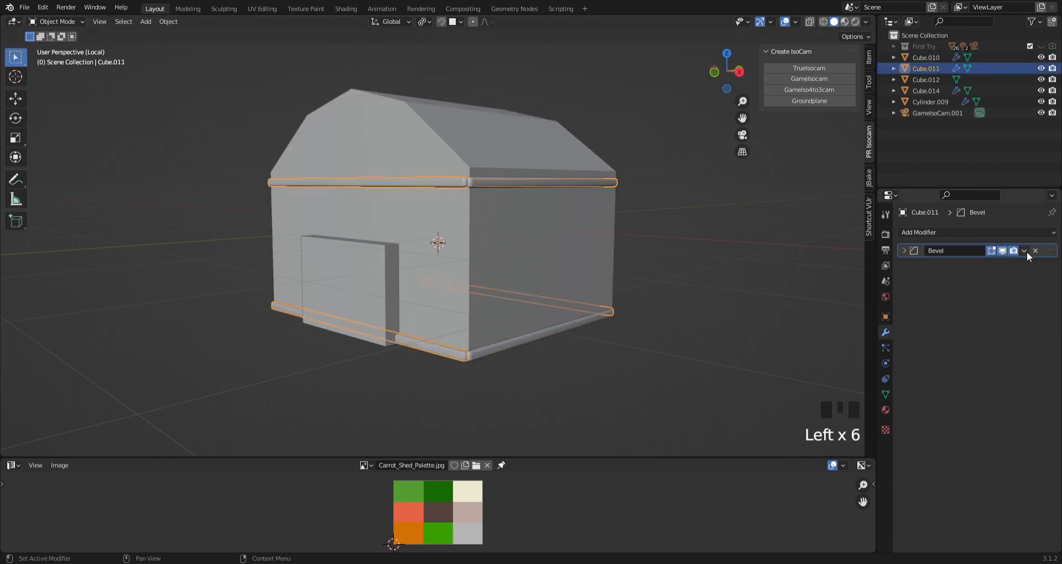
left_click(918, 232)
left_click(849, 290)
left_click(1035, 310)
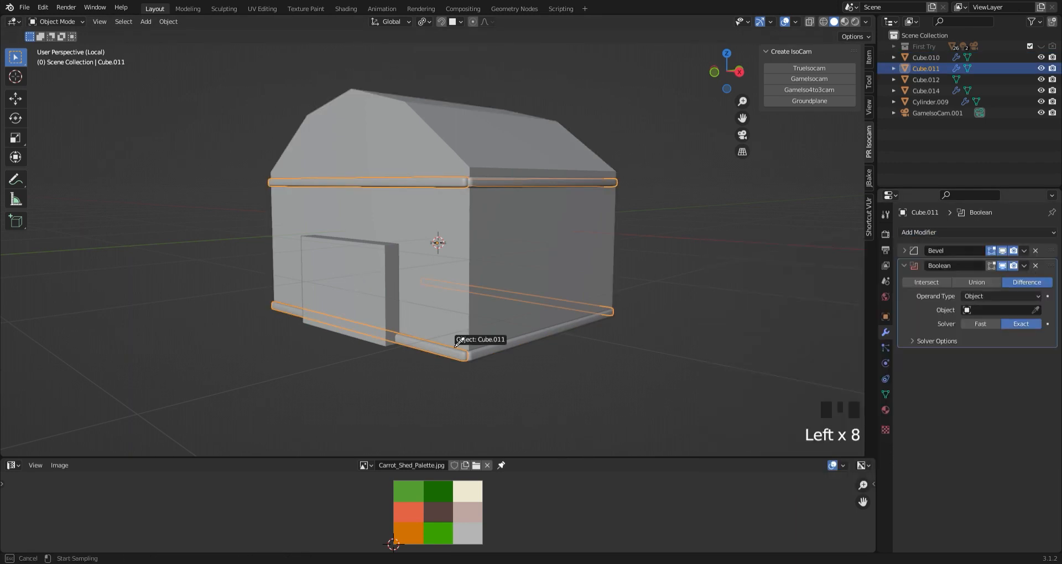
left_click(378, 286)
left_click(639, 409)
Apply the Boolean modifiers on the shed body and the front trims
left_click(383, 270)
left_click(1024, 250)
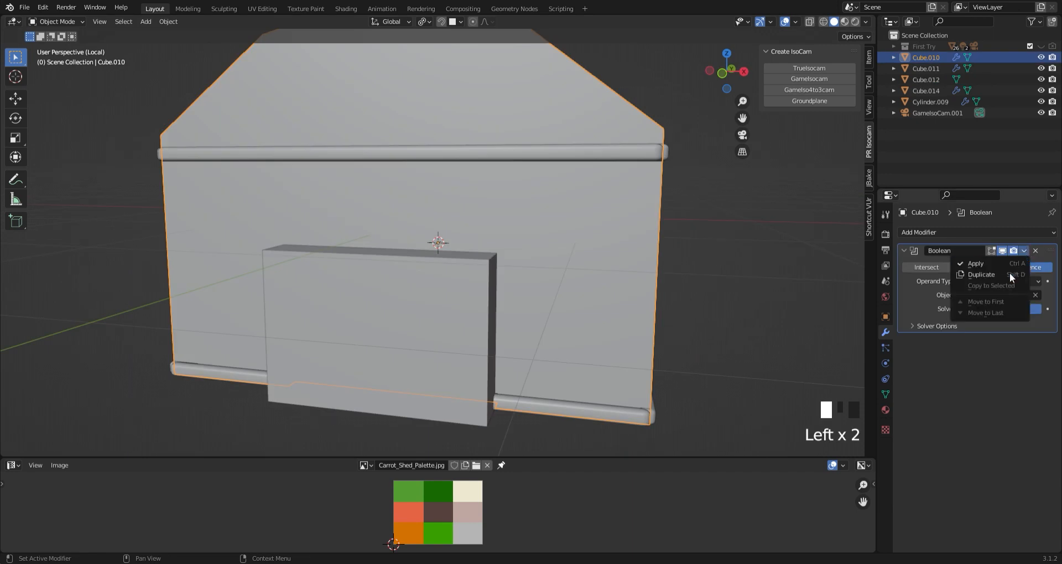
left_click(1000, 263)
left_click(595, 417)
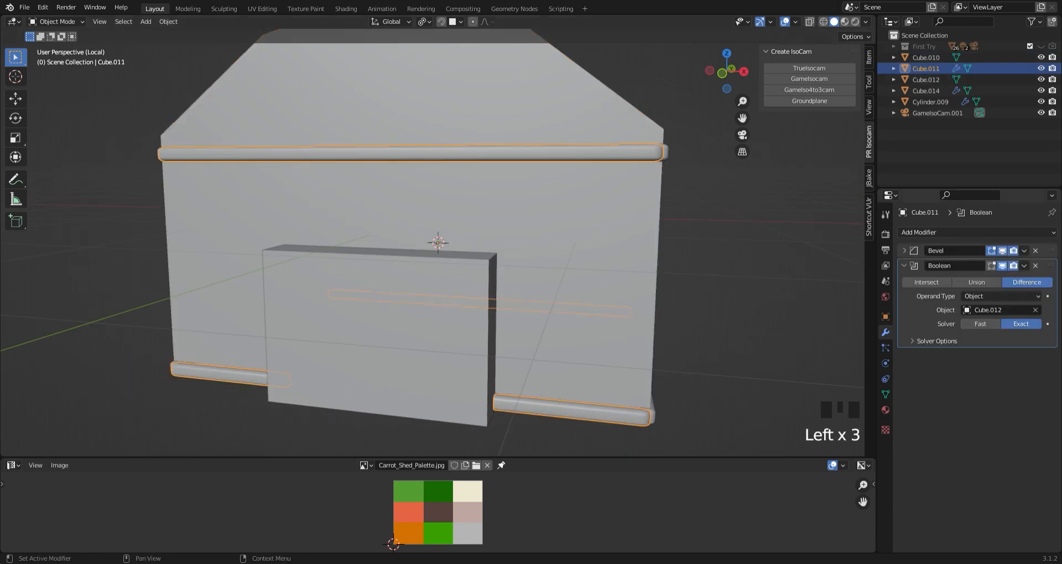
left_click(1024, 266)
left_click(1020, 279)
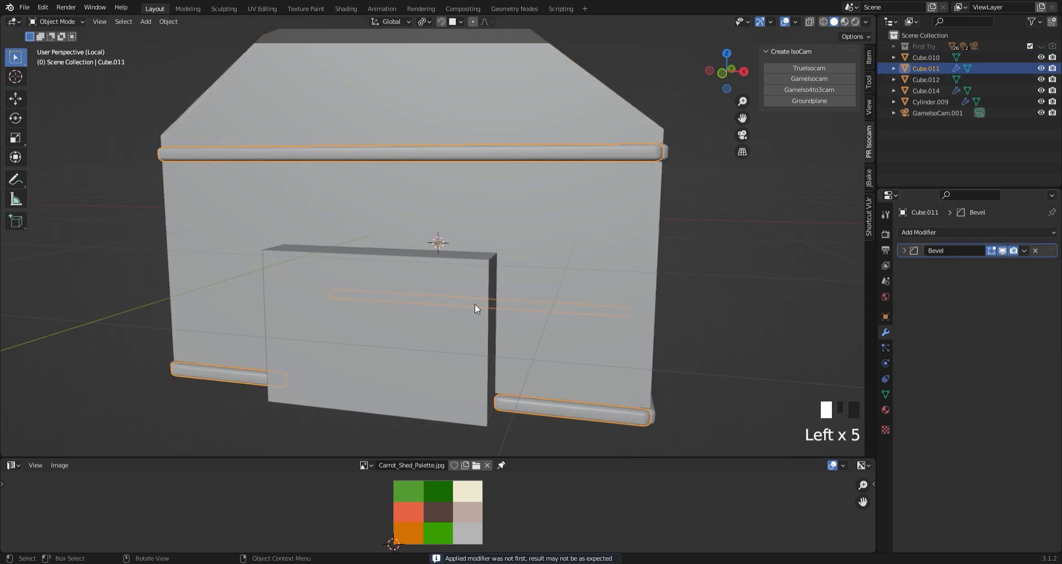
Delete the doorway cutter block
left_click(484, 329)
key("x")
left_click(486, 343)
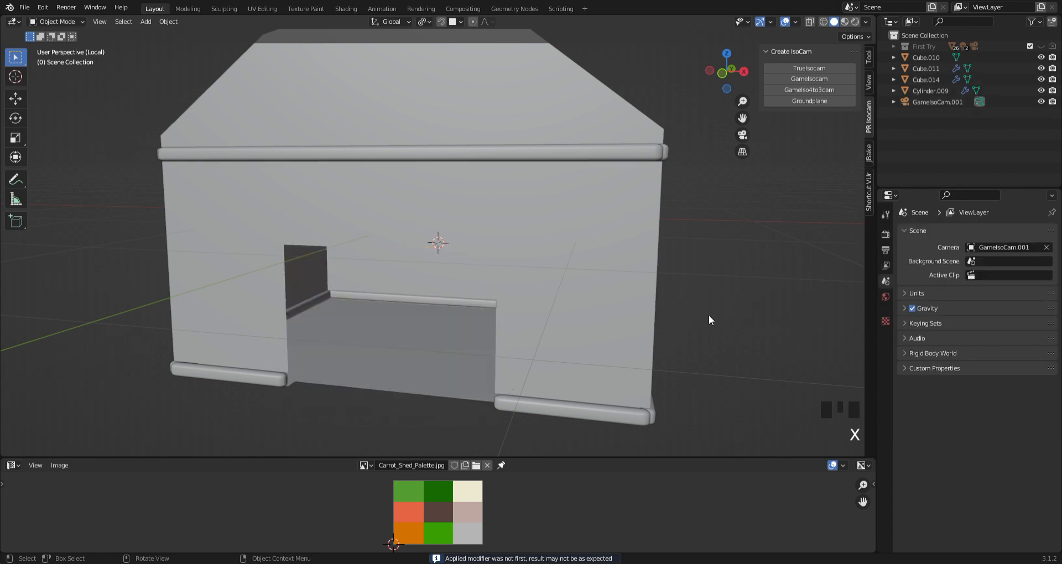
In wireframe front view, add a plane and rotate it 90° about Y and 90° about Z to stand parallel to the front wall
left_click(724, 78)
left_click(727, 71)
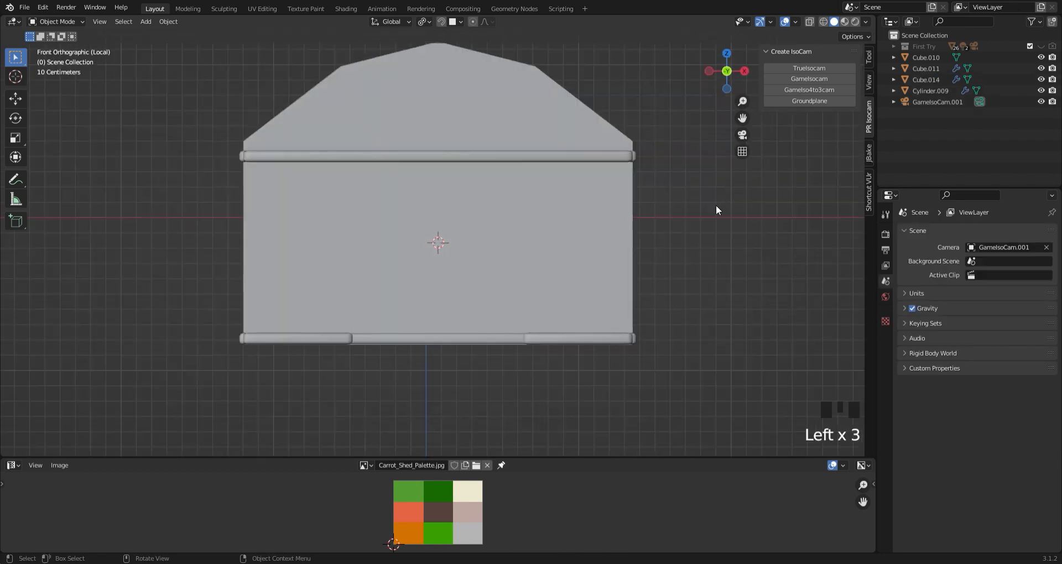
middle_click_drag(716, 205, 716, 204)
left_click(823, 22)
middle_click_drag(454, 237, 474, 286)
left_click(727, 71)
scroll(474, 307, "up", 2)
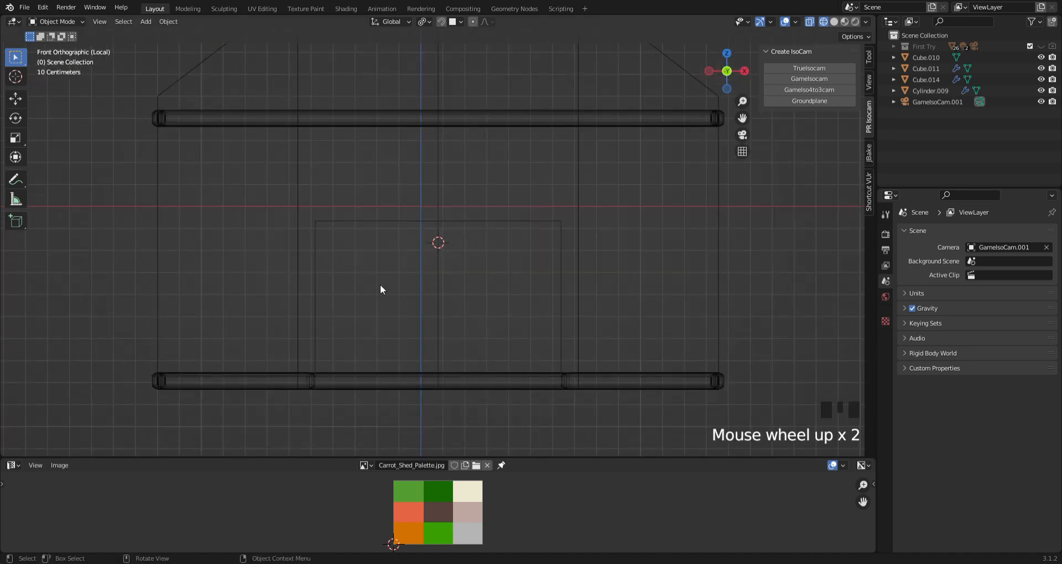
key("shift+a")
mouse_move(380, 284)
left_click(433, 285)
type("ry90")
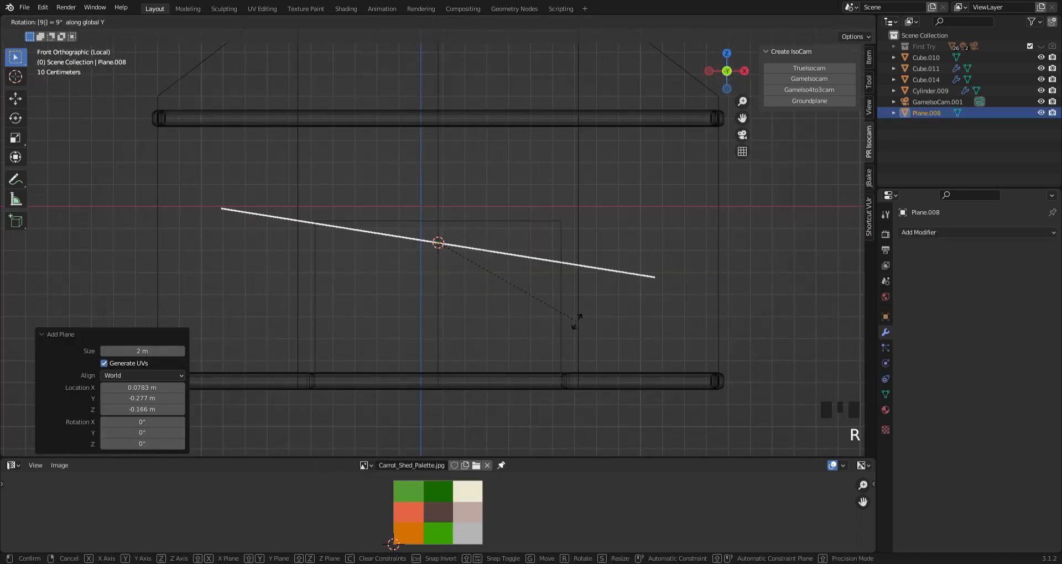
key("Return")
type("rz90")
key("Return")
Scale the plane to 0.654 along Z and lower its top edge about 0.55 m to the doorway's upper edge
scroll(585, 310, "down", 2)
key("s")
key("z")
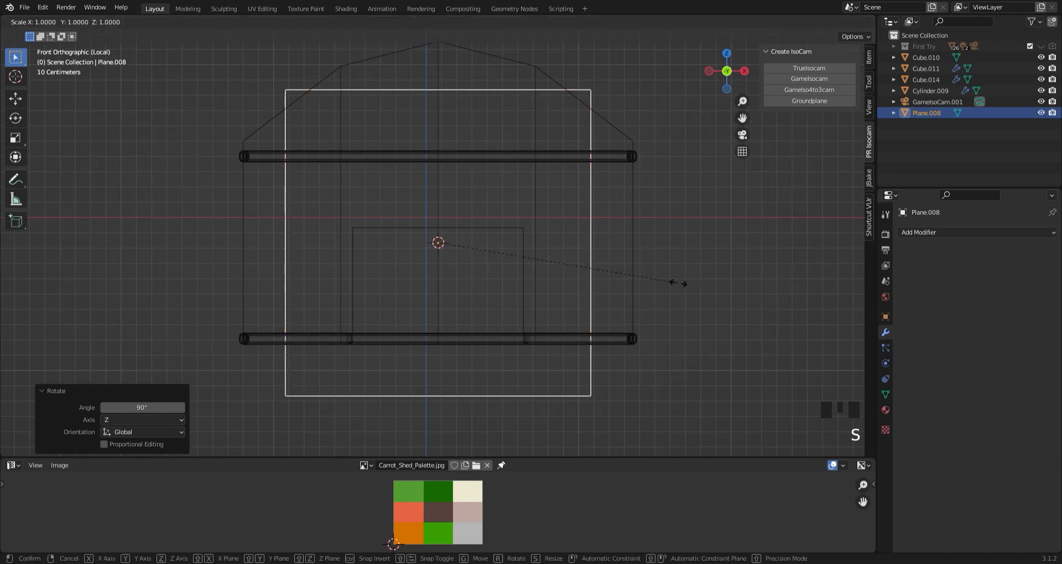
left_click(592, 282)
key("2")
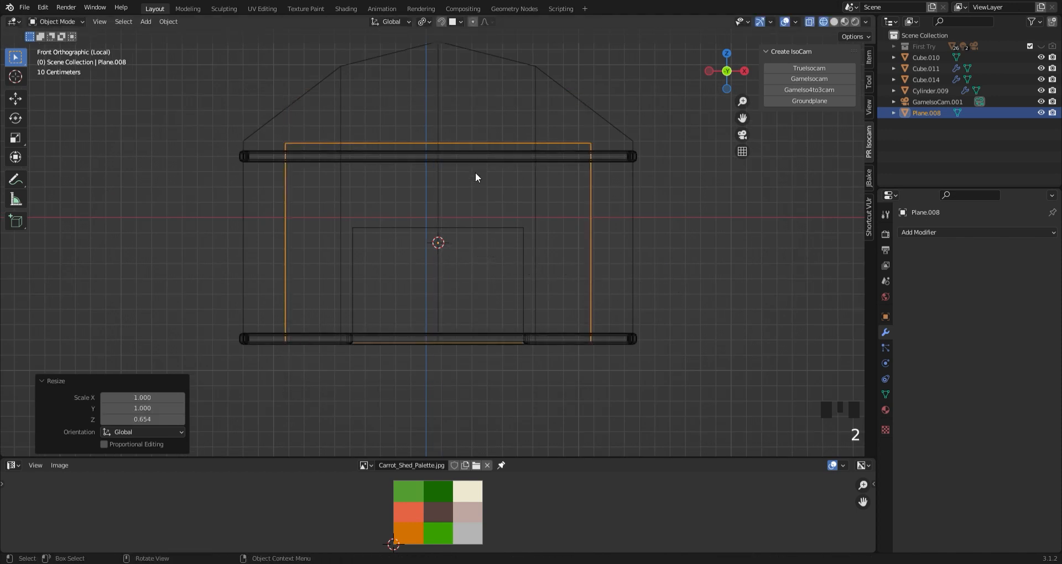
key("Tab")
left_click(468, 142)
key("g")
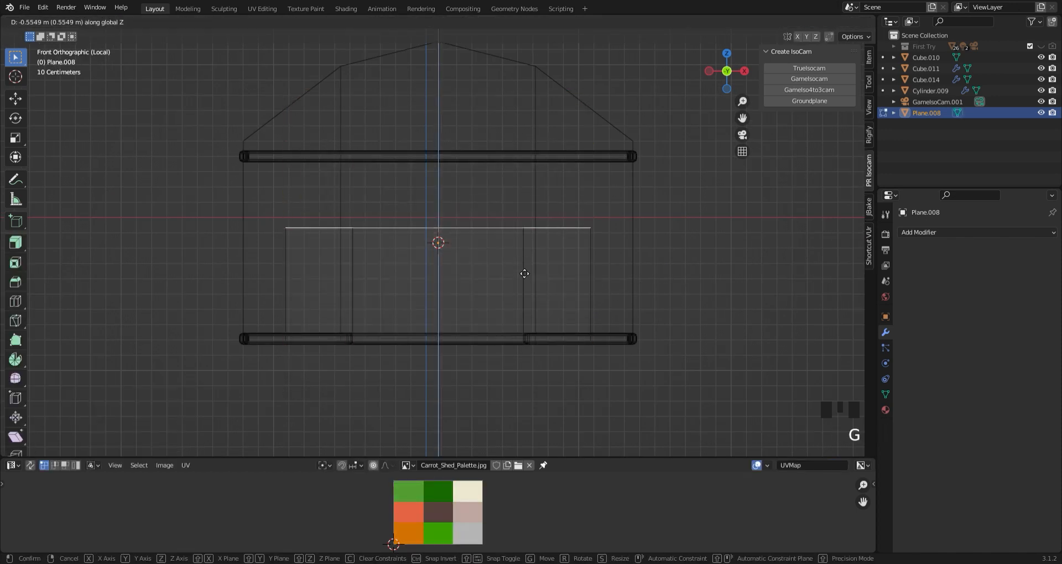
left_click(525, 274)
Move the plane's two side edges along X to the doorway's sides, turn off X-ray and return to Object Mode
left_click(595, 277)
key("g")
key("x")
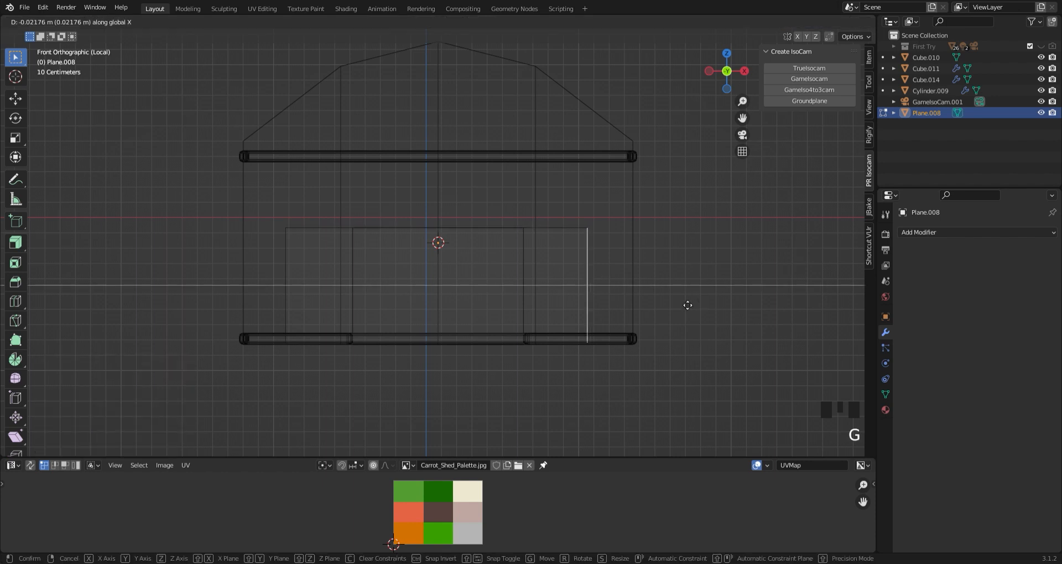
left_click(632, 311)
left_click(282, 285)
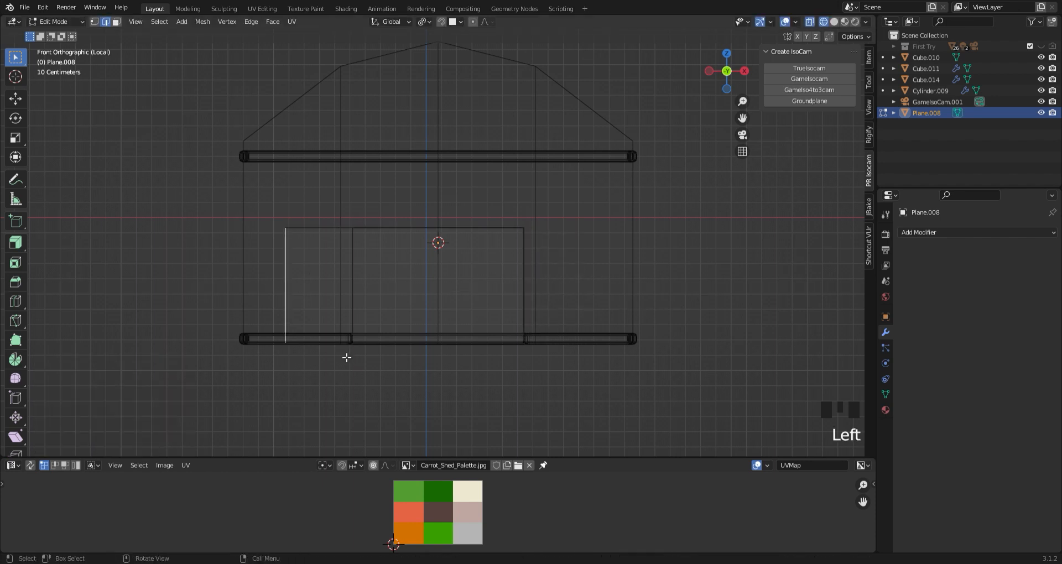
key("g")
key("x")
left_click(414, 372)
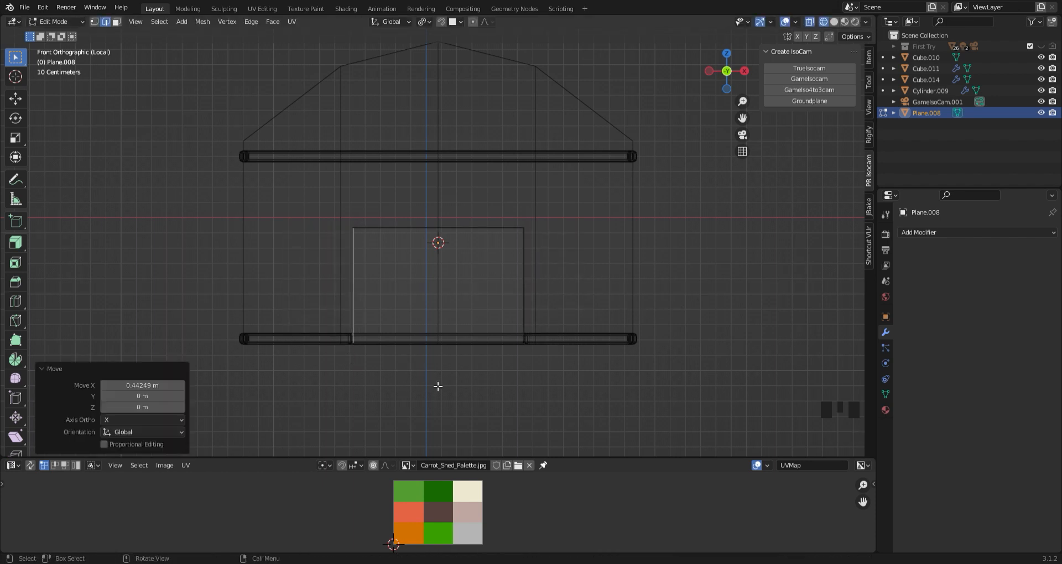
left_click(811, 21)
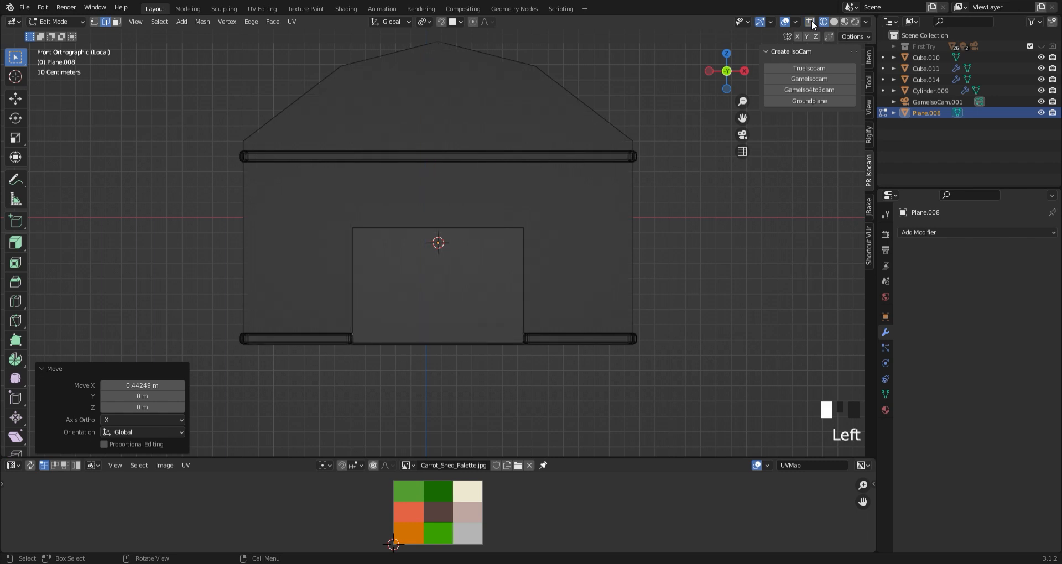
left_click(370, 393)
key("Tab")
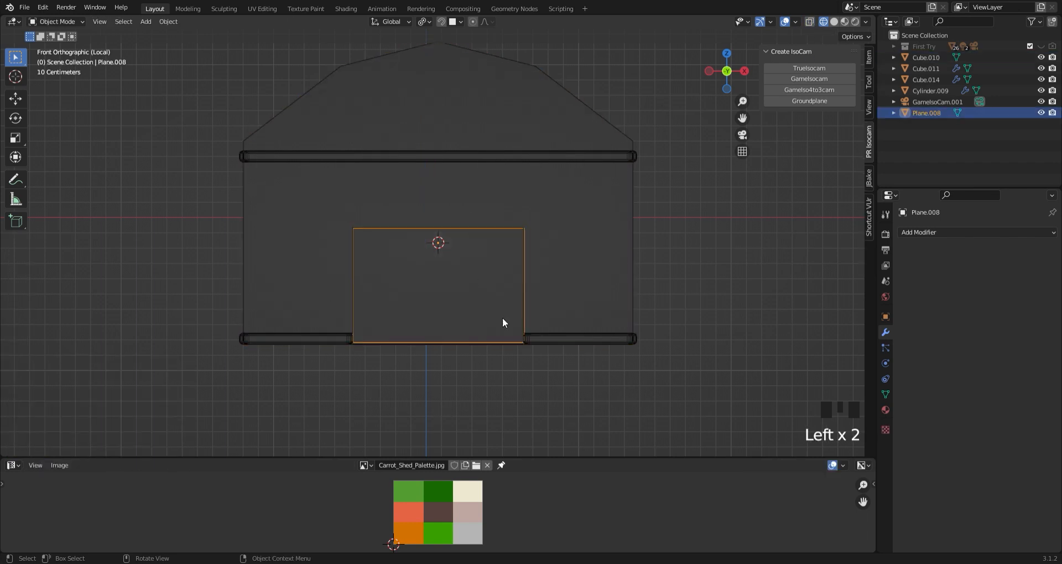
In solid view, move the doorway plane about 0.92 m toward the front wall along the negative Y axis
left_click(834, 21)
middle_click_drag(691, 309, 623, 323)
key("g")
key("y")
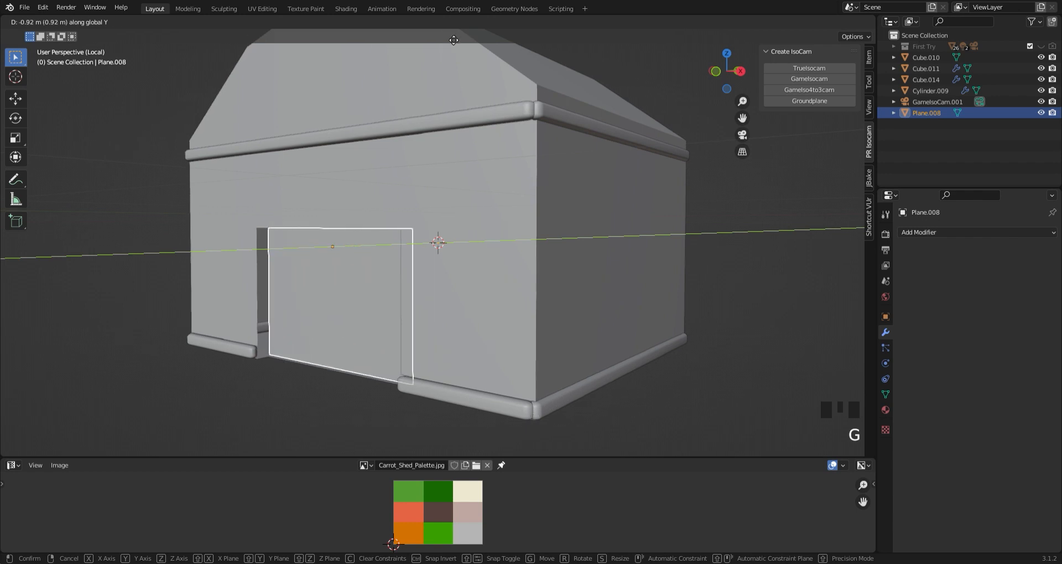
left_click(448, 40)
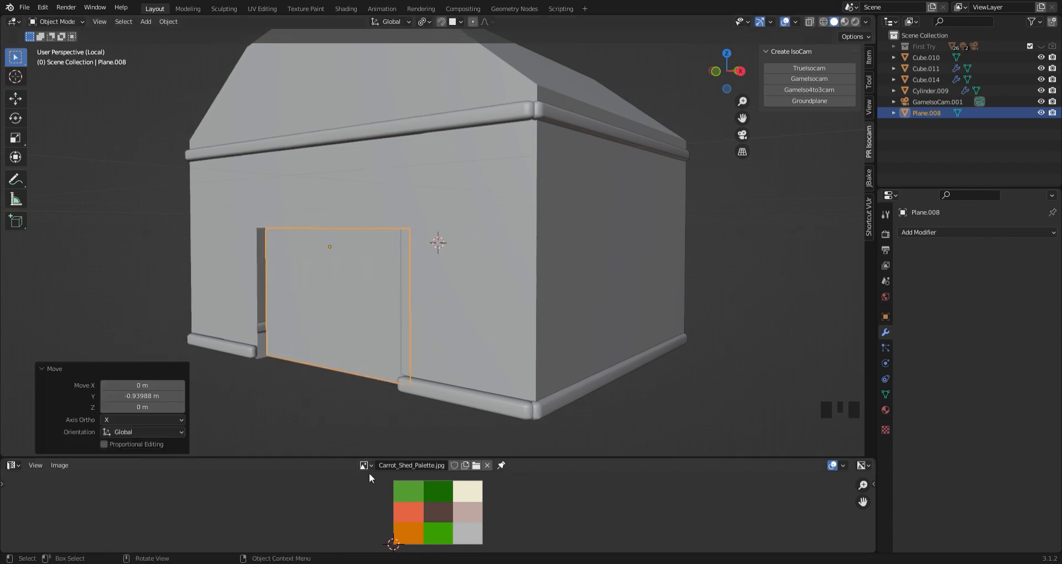
Give the doorway plane thickness by extruding its face about 0.027 m toward the front
key("Tab")
key("e")
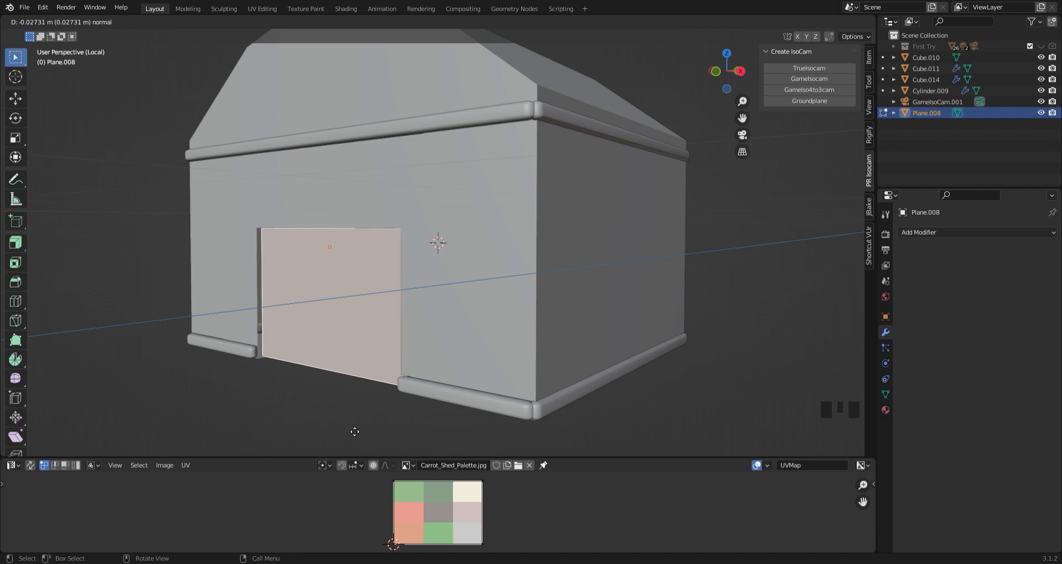
left_click(355, 431)
middle_click_drag(354, 429, 339, 407)
Isolate the door panel, extrude its top and two side faces into new geometry and scale them up to 1.016
key("Tab")
key("slash")
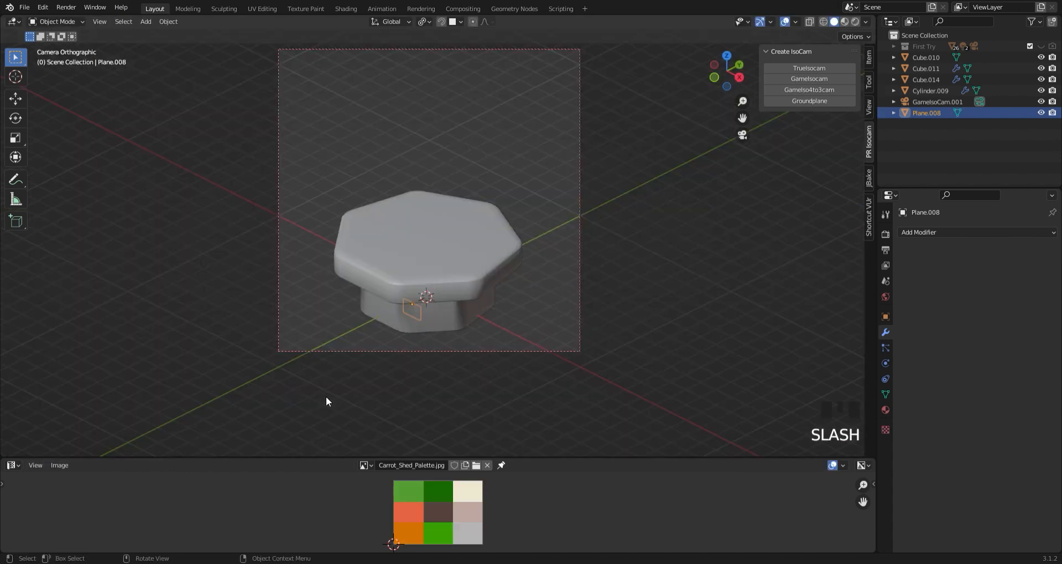
key("slash")
key("Tab")
left_click(582, 224, "shift")
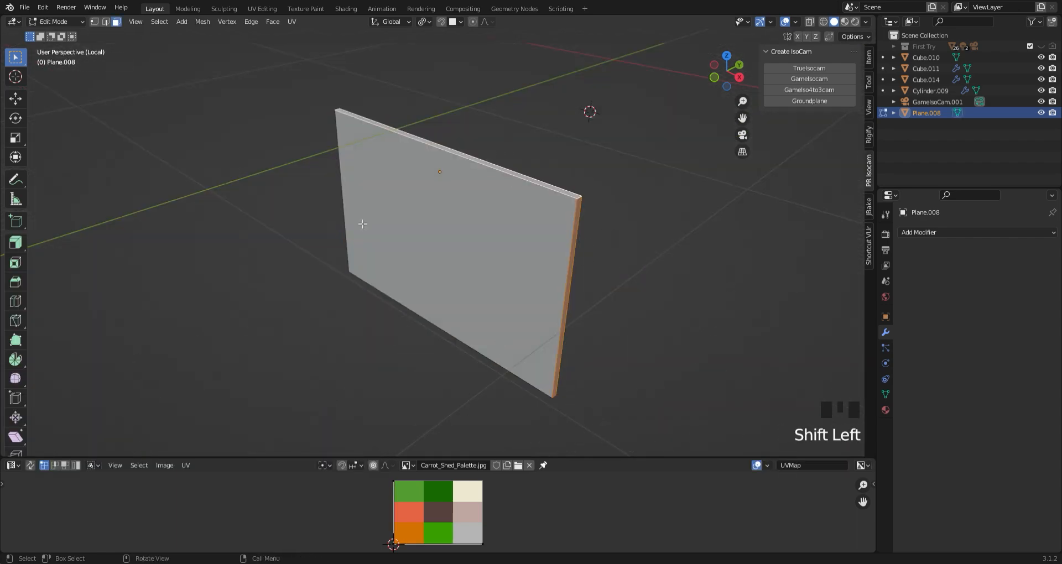
middle_click_drag(582, 224, 20, 279)
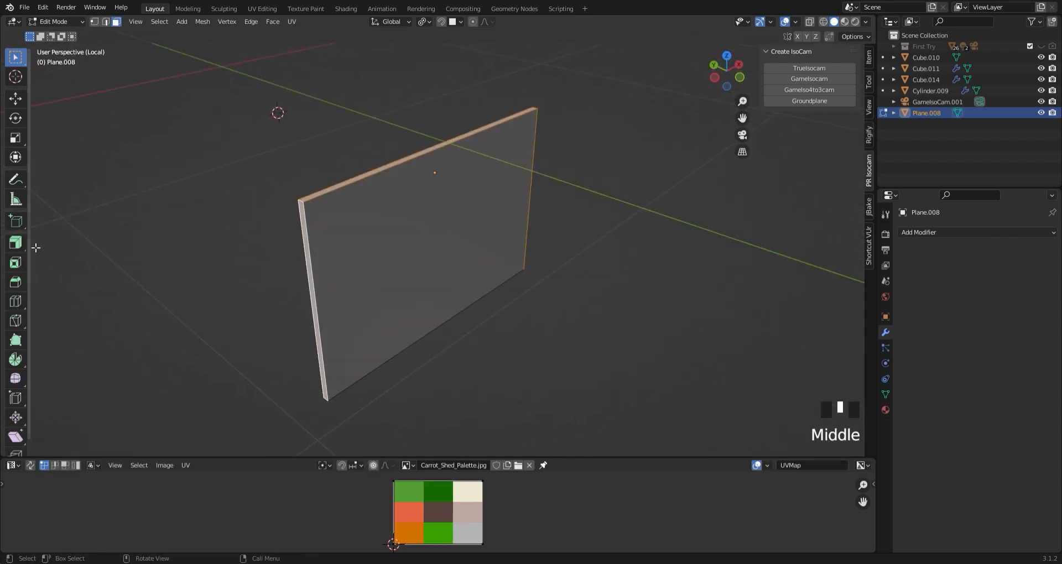
left_click(15, 243)
mouse_move(437, 286)
left_mouse_down()
mouse_move(432, 301)
mouse_move(444, 296)
left_mouse_up()
key("s")
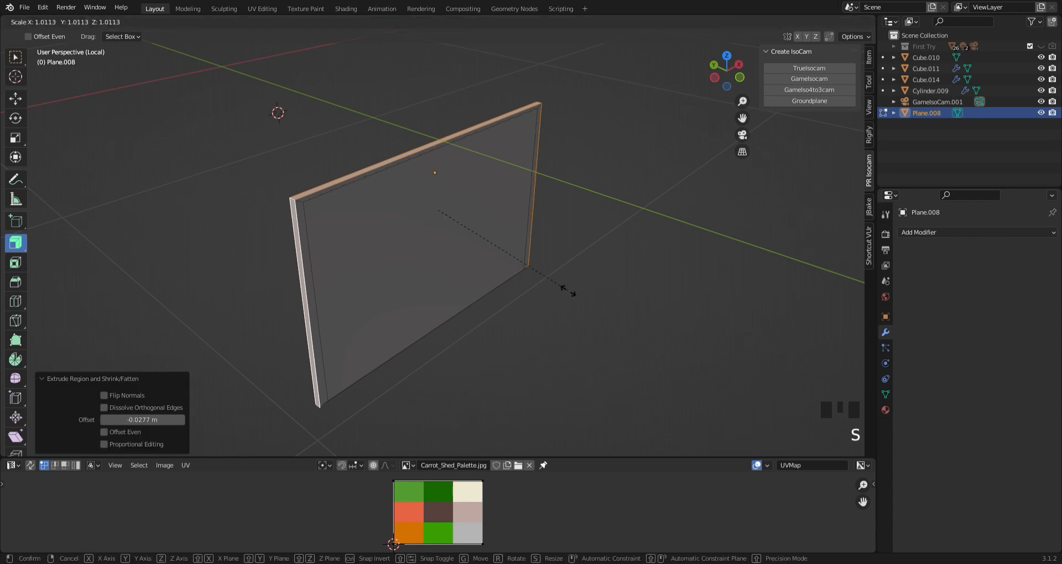
left_click(570, 290)
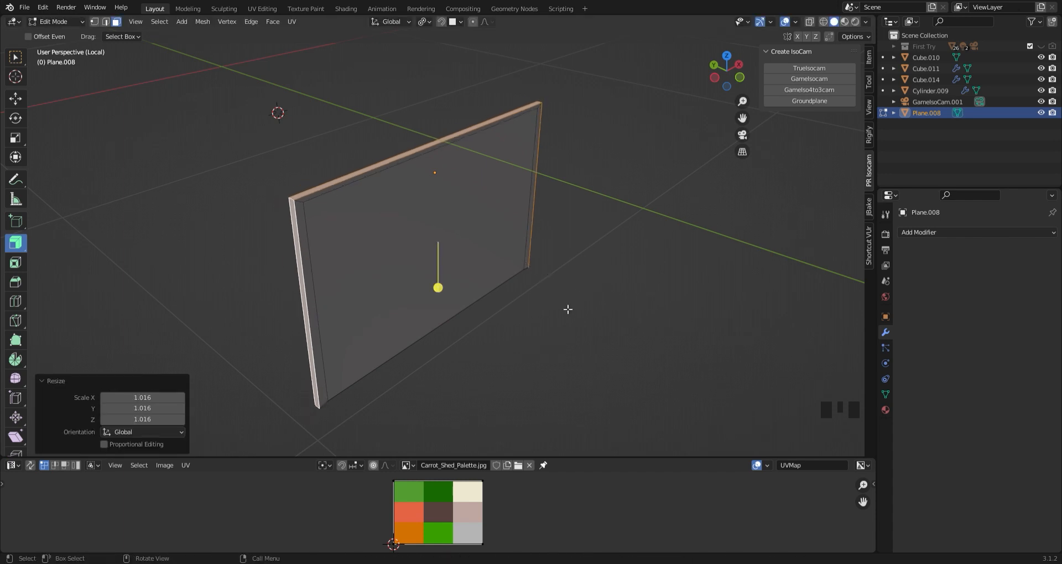
Select the front faces of the new rim along the panel's sides and top and extrude them forward
left_click(238, 246)
left_click(299, 253)
left_click(316, 198, "shift")
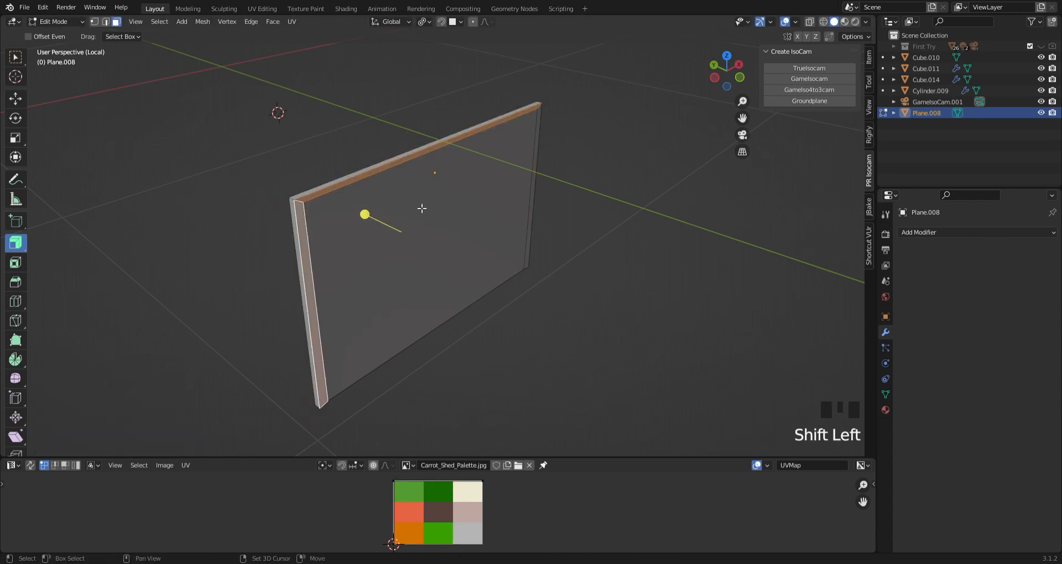
middle_click_drag(316, 198, 374, 215)
middle_click_drag(616, 167, 621, 209)
key("e")
left_click(611, 308)
Leave the isolated view and hide the heptagonal platform so the shed's doorway is unobstructed
key("slash")
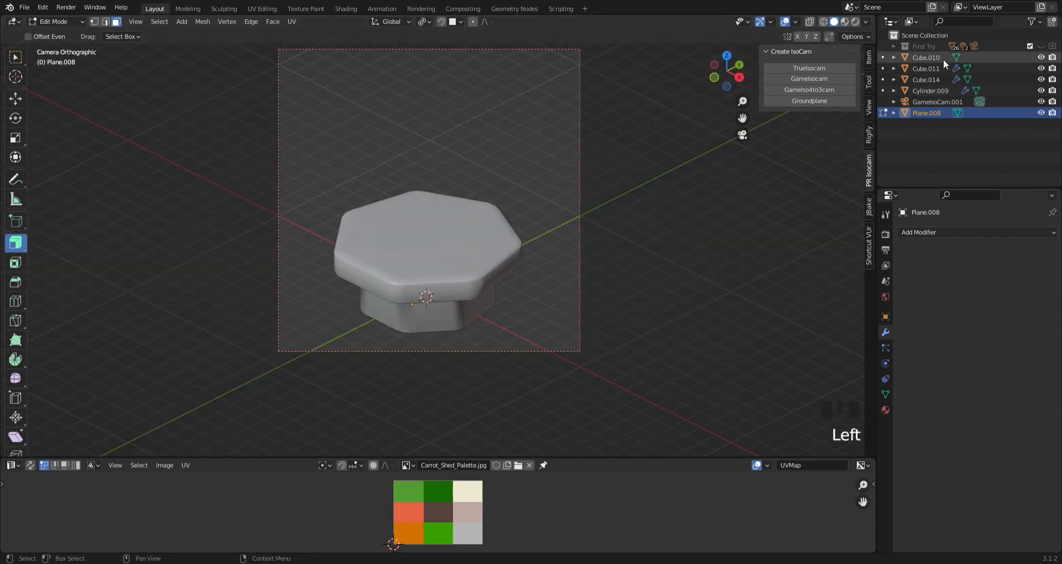
left_click(1040, 91)
scroll(498, 396, "up", 6)
left_click_drag(742, 118, 586, 271)
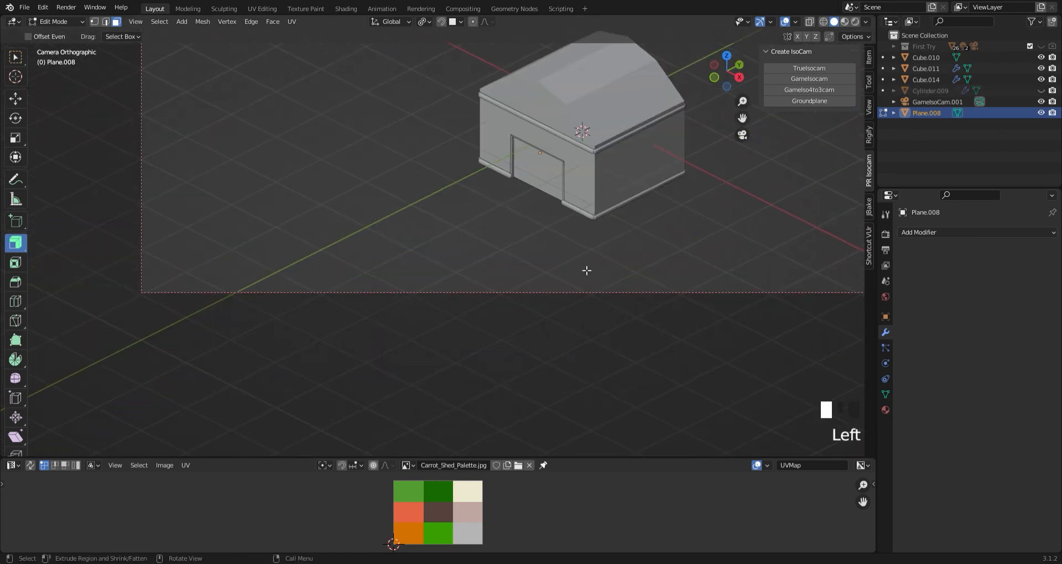
Select the door frame's top and two side front faces and extrude them about 0.03 m farther out from the wall
scroll(586, 271, "up", 7)
left_click_drag(742, 117, 587, 66)
scroll(549, 175, "down", 2)
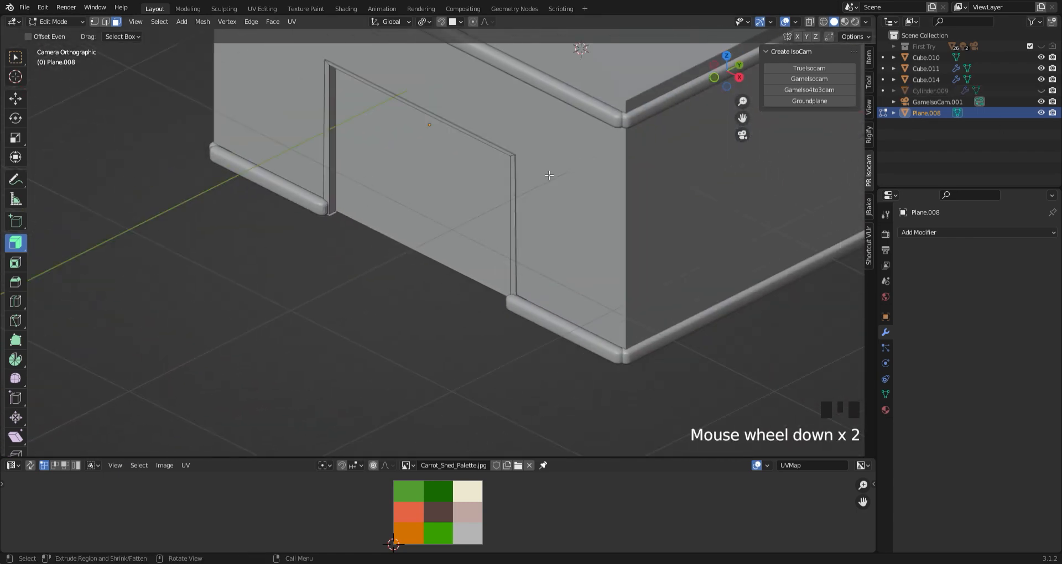
left_click(331, 80, "shift")
left_click(506, 151)
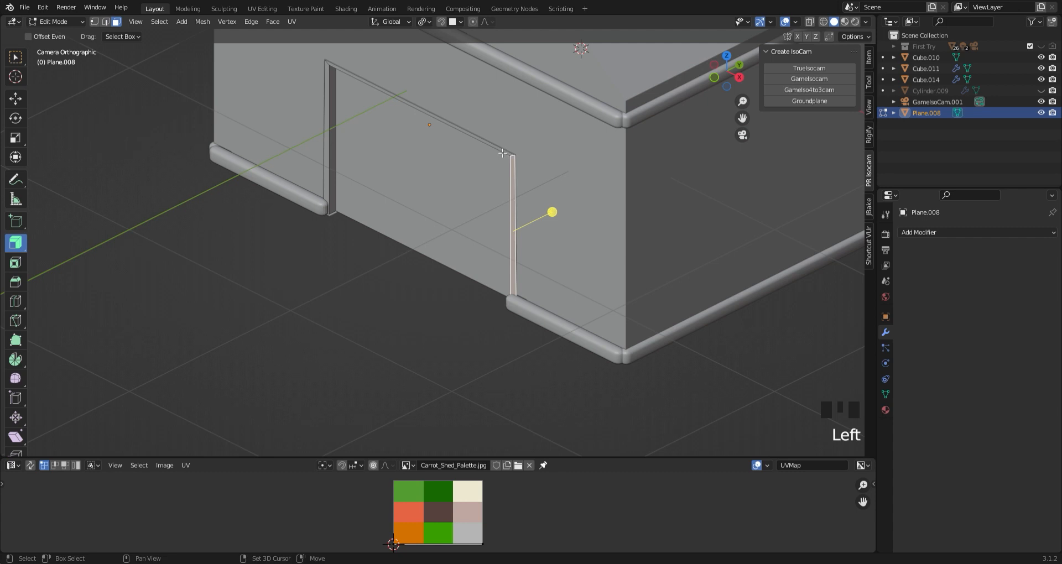
left_click(502, 152, "shift")
left_click(328, 128, "shift")
key("e")
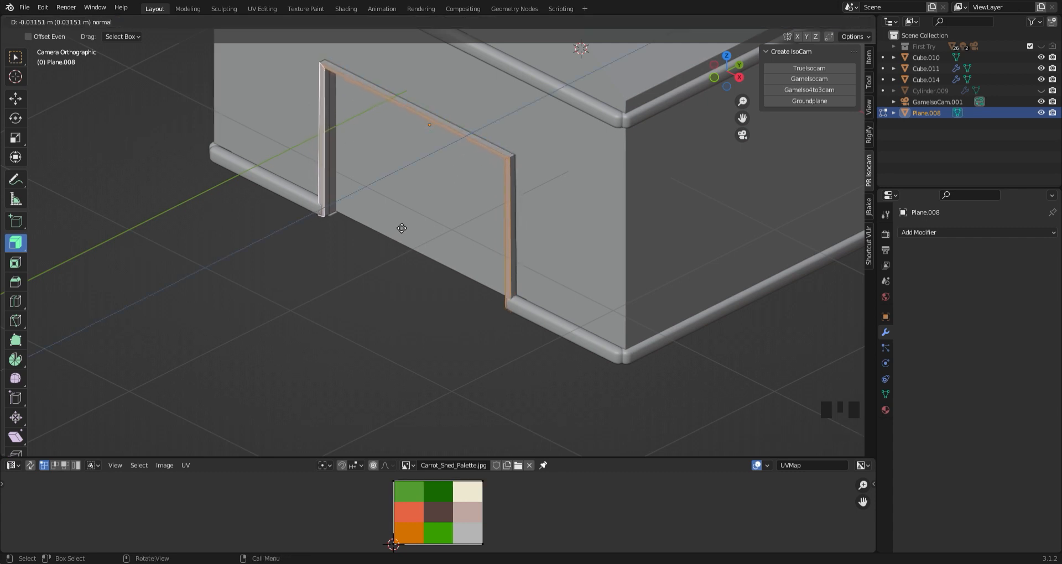
left_click(401, 228)
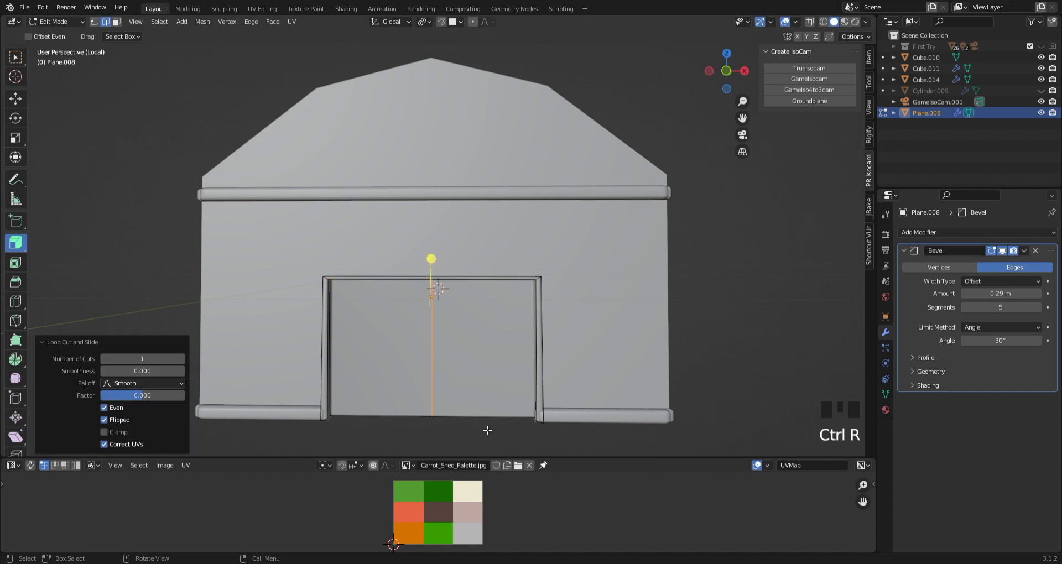
In front view, bevel the vertical centre loop of the door panel with a width of about 0.028 m and one segment
left_click(486, 433)
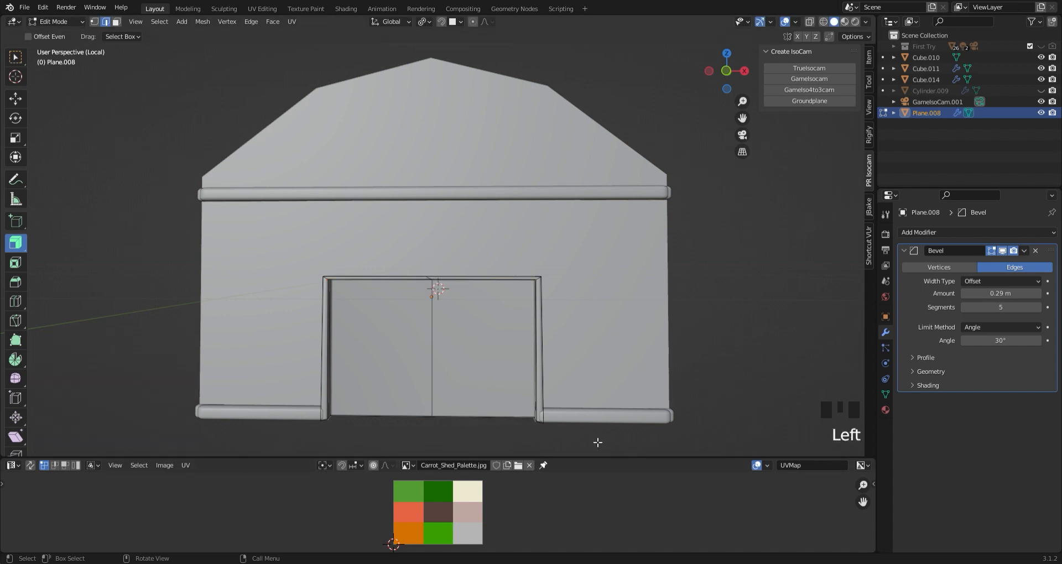
middle_click(437, 327)
scroll(509, 350, "up", 2)
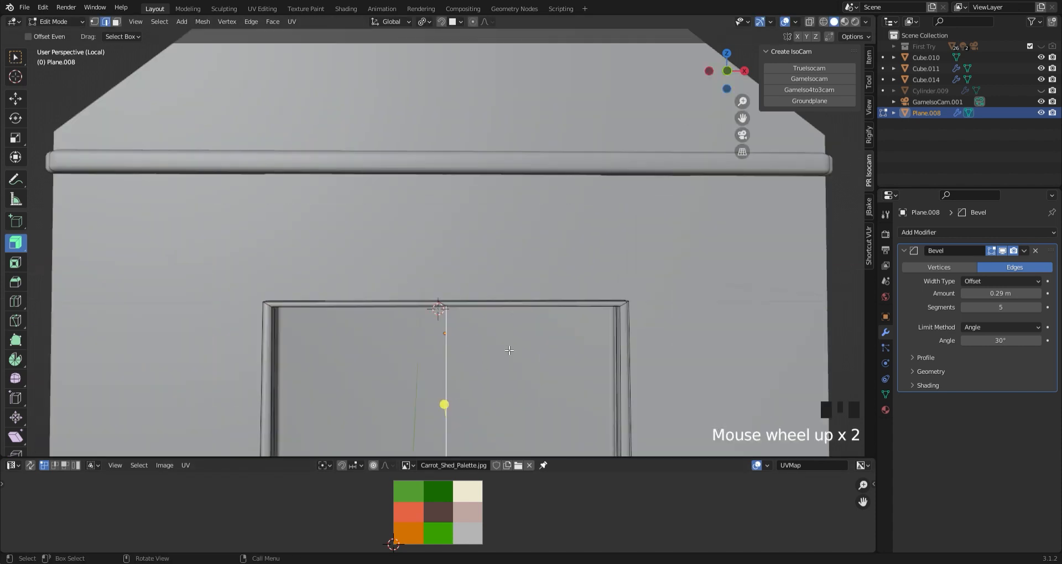
left_click(737, 71)
key("ctrl+b")
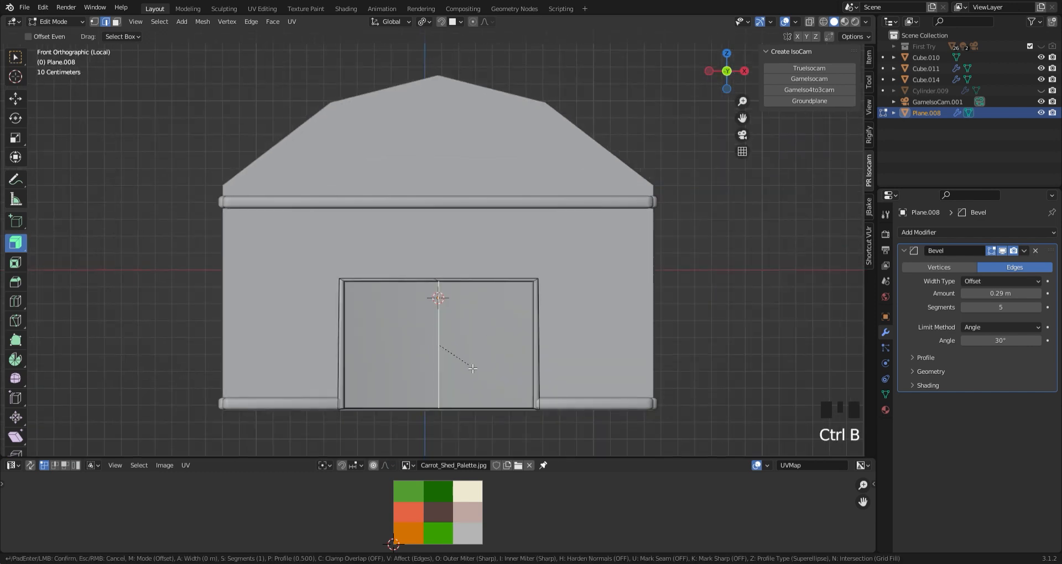
left_click(483, 441)
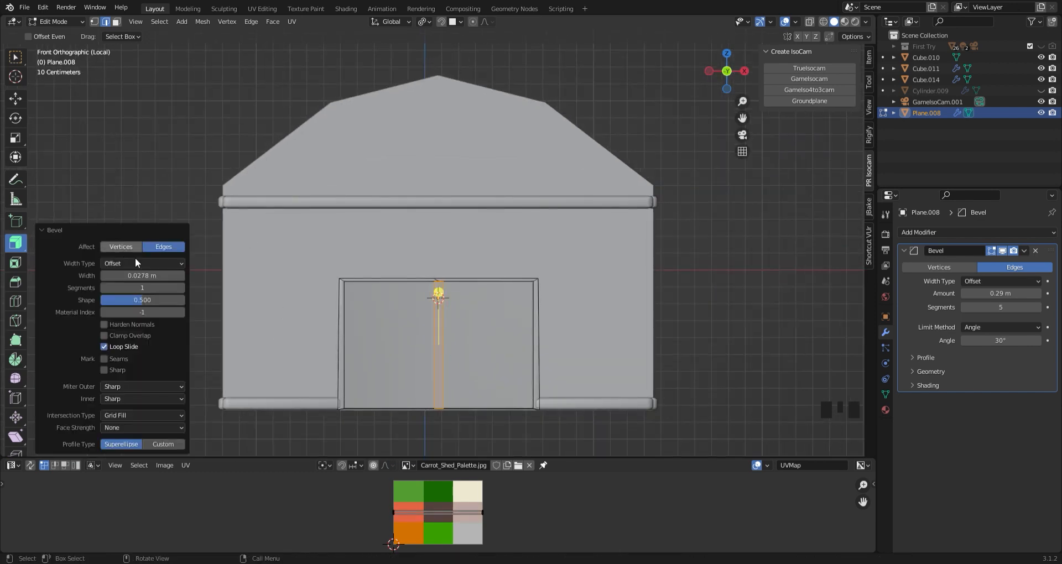
Select the narrow centre strip of the door panel and extrude it about 0.072 m outward as a dividing post
left_click(315, 350)
middle_click_drag(316, 350, 463, 392)
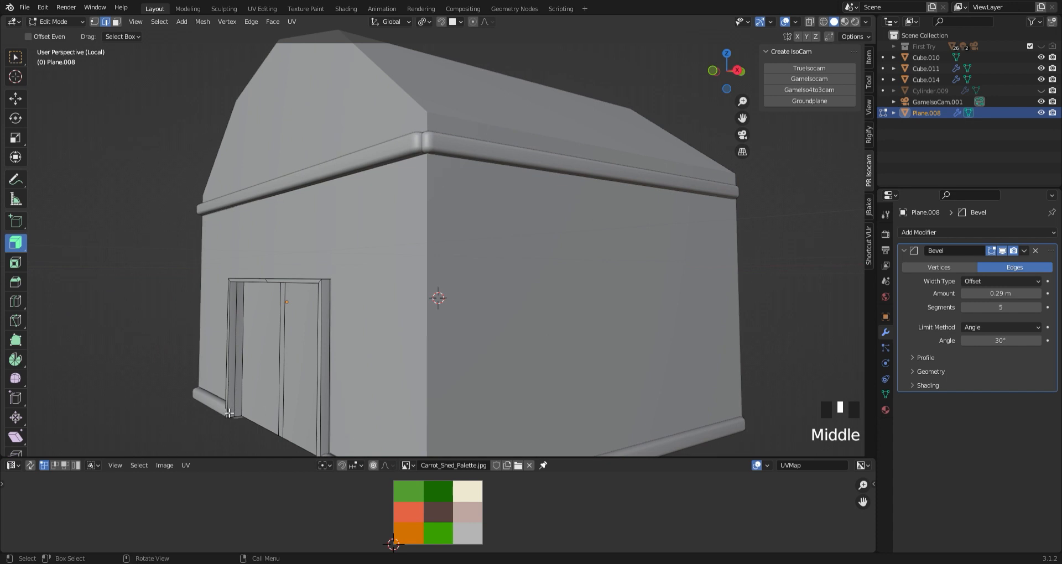
left_click(285, 321)
key("e")
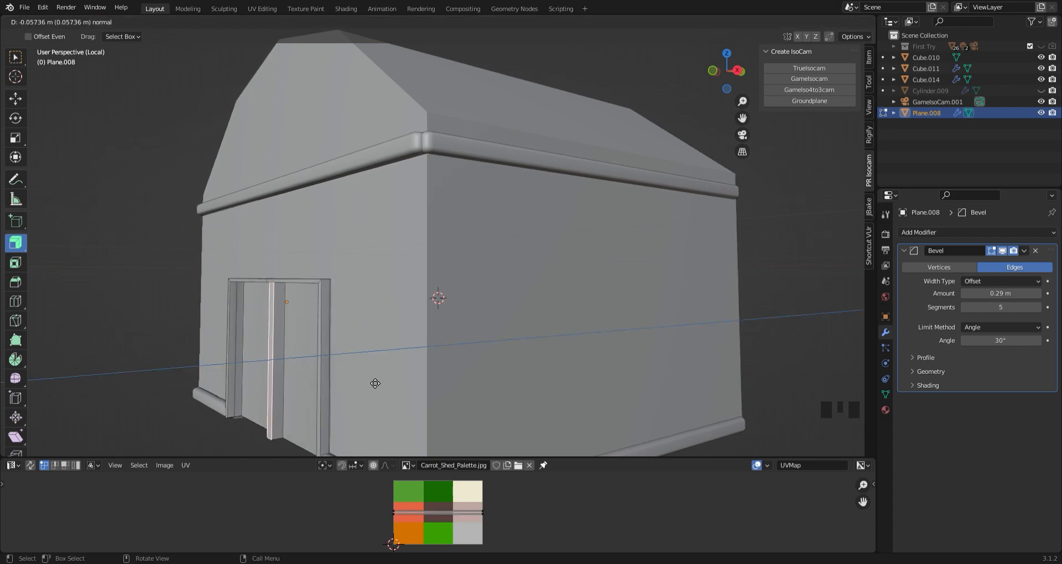
left_click(297, 430)
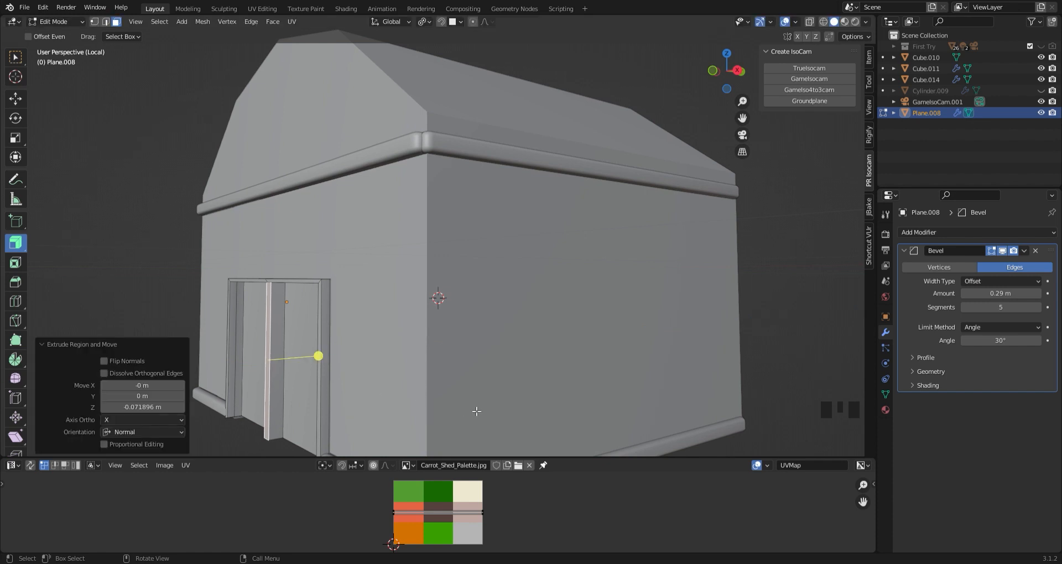
Remove the Bevel modifier from the door object and return to editing its mesh around the centre post
left_click(151, 207)
scroll(417, 370, "up", 1)
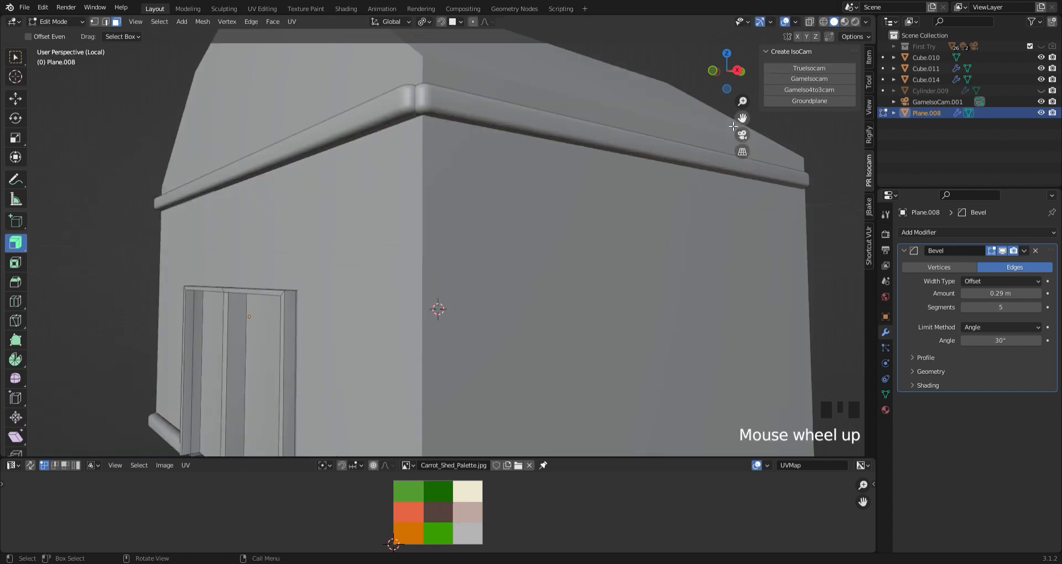
left_click_drag(739, 121, 836, 5)
scroll(356, 303, "up", 2)
middle_click_drag(356, 302, 323, 296)
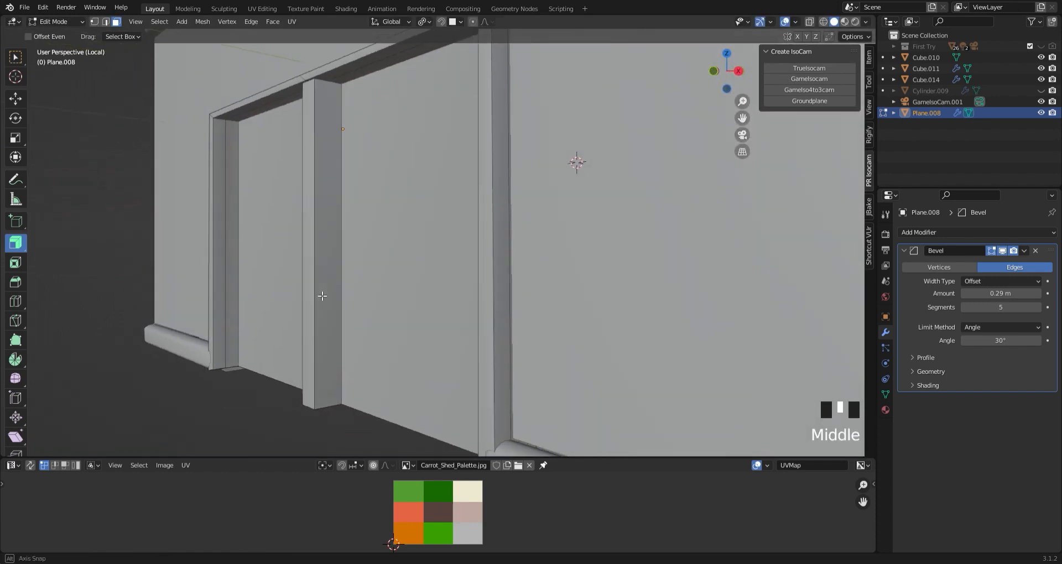
key("Tab")
key("Tab")
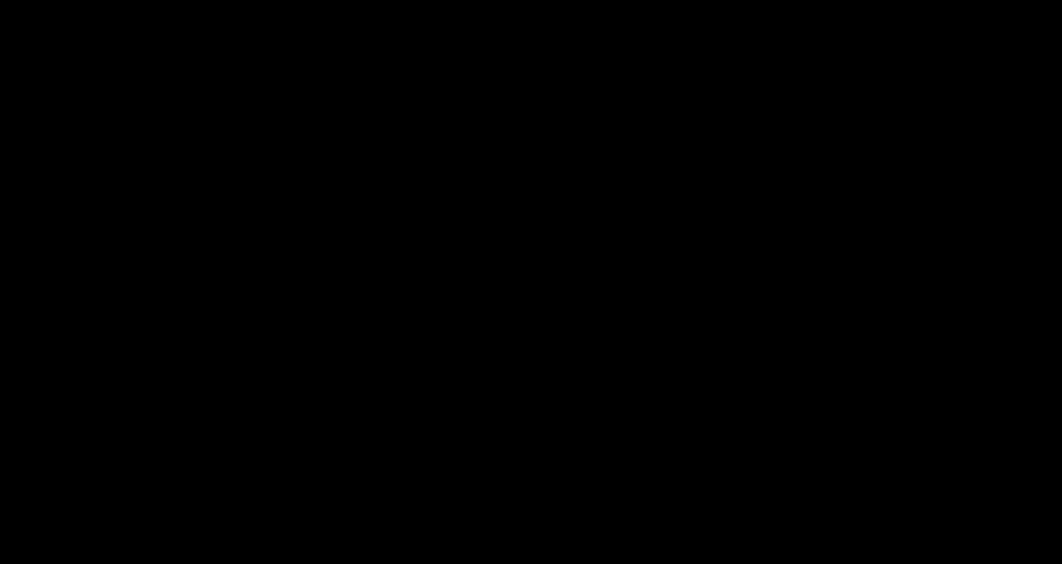
Bevel the two front vertical edges of the centre post by about 0.01 m with 3 segments
key("2")
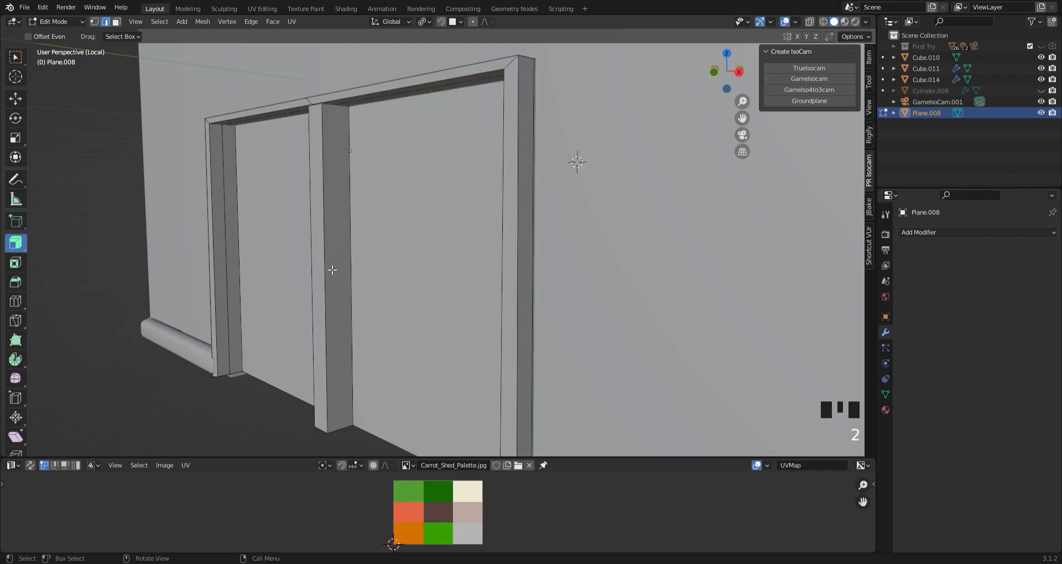
key("ctrl+b")
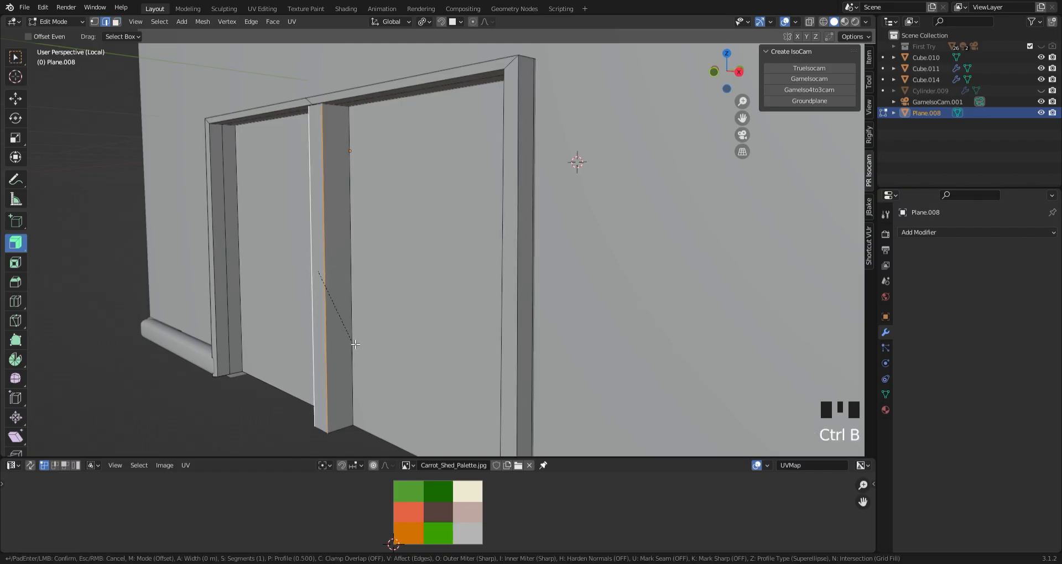
left_click(360, 350)
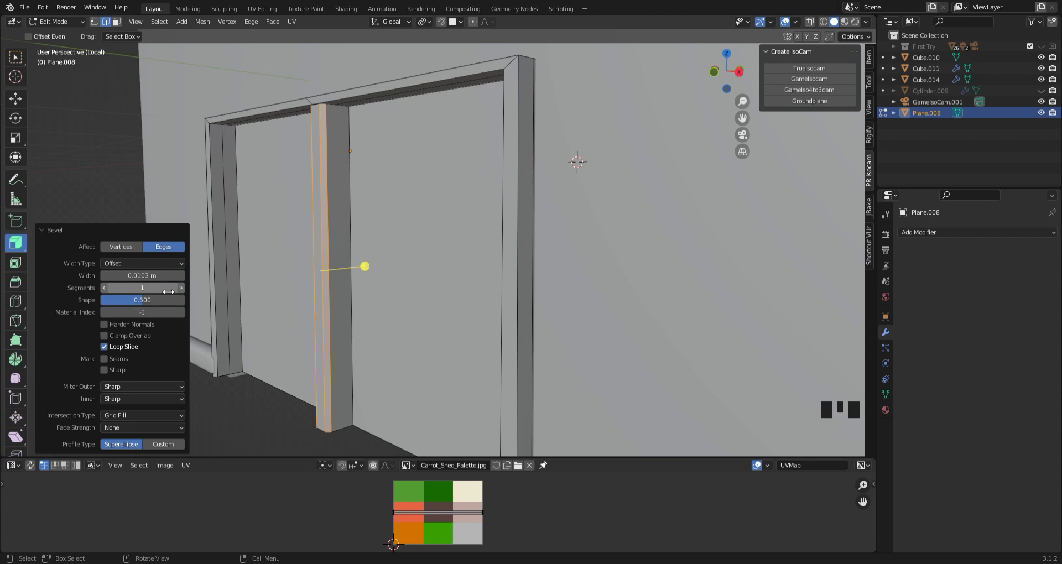
key("Return")
Bevel the inner front edges of the door frame's sides and top by about 0.011 m with 3 segments
left_click(95, 151)
middle_click_drag(178, 197, 230, 130)
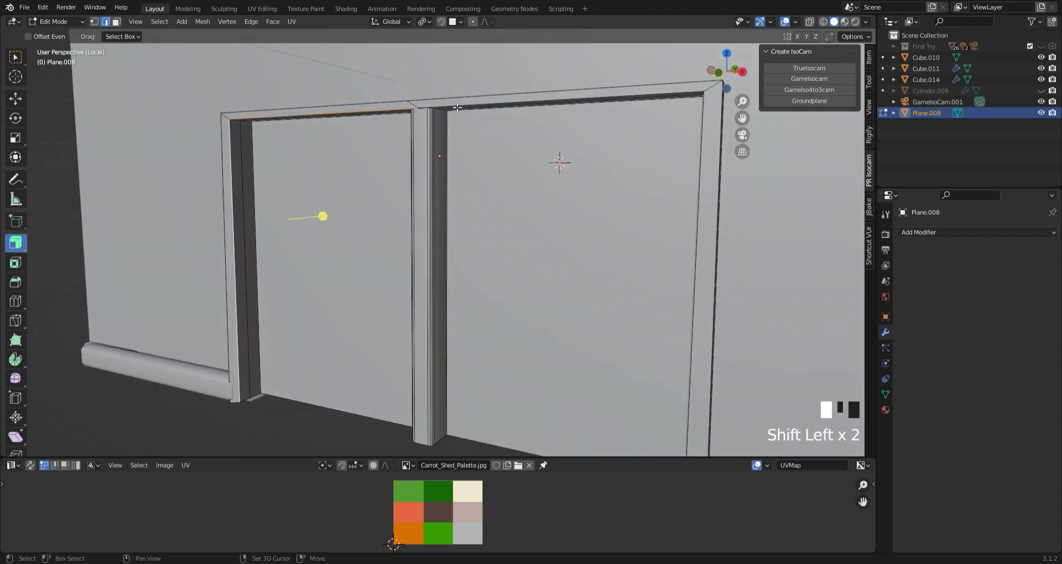
key("ctrl+b")
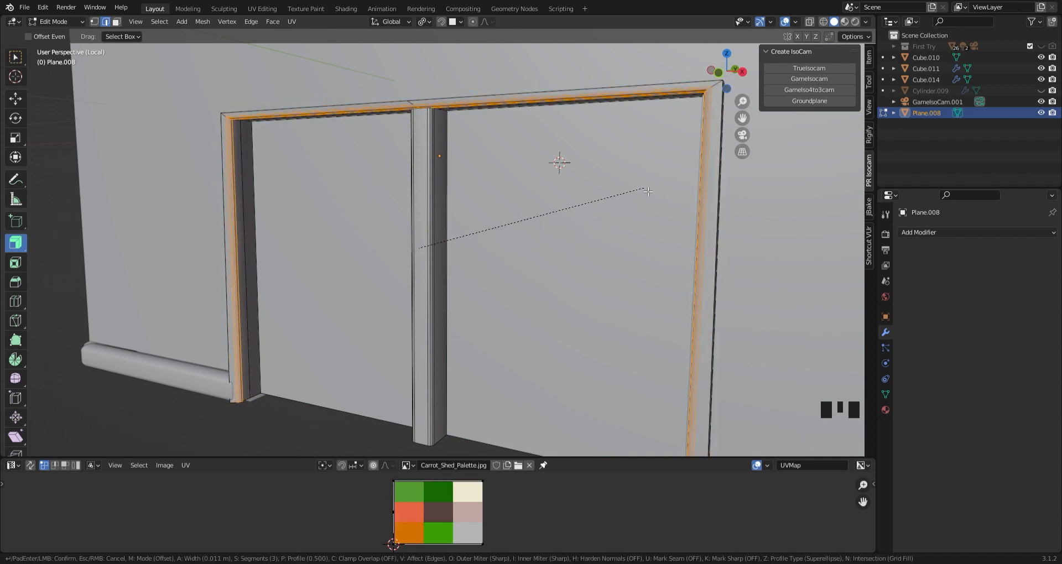
left_click(616, 208)
Bevel the outer front edges of the door frame's sides and top with a width of 0.0114 m and 3 segments
scroll(618, 209, "down", 1)
middle_click_drag(618, 208, 386, 210)
left_click(534, 271)
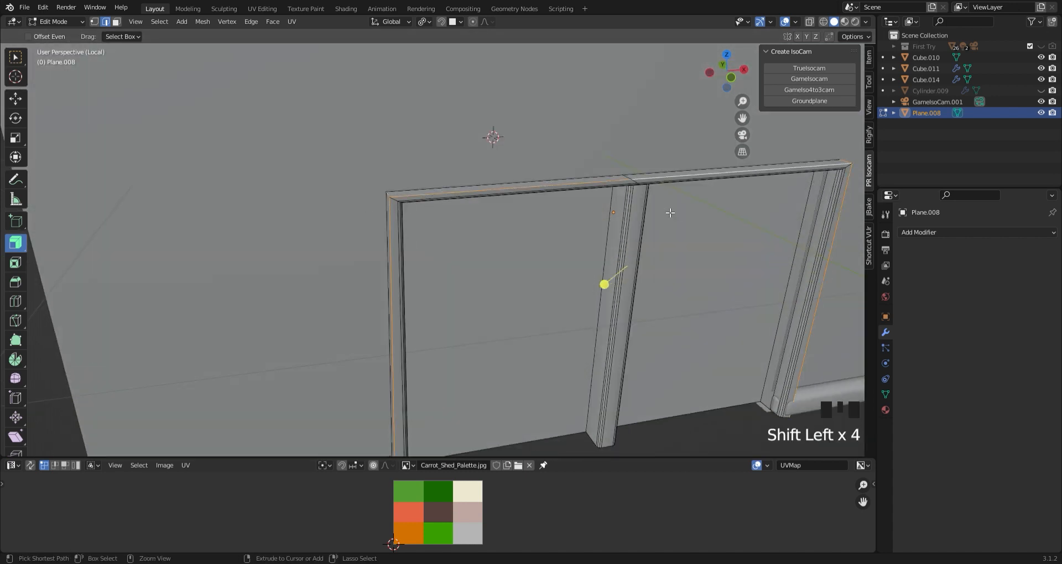
key("ctrl+b")
left_click(695, 226)
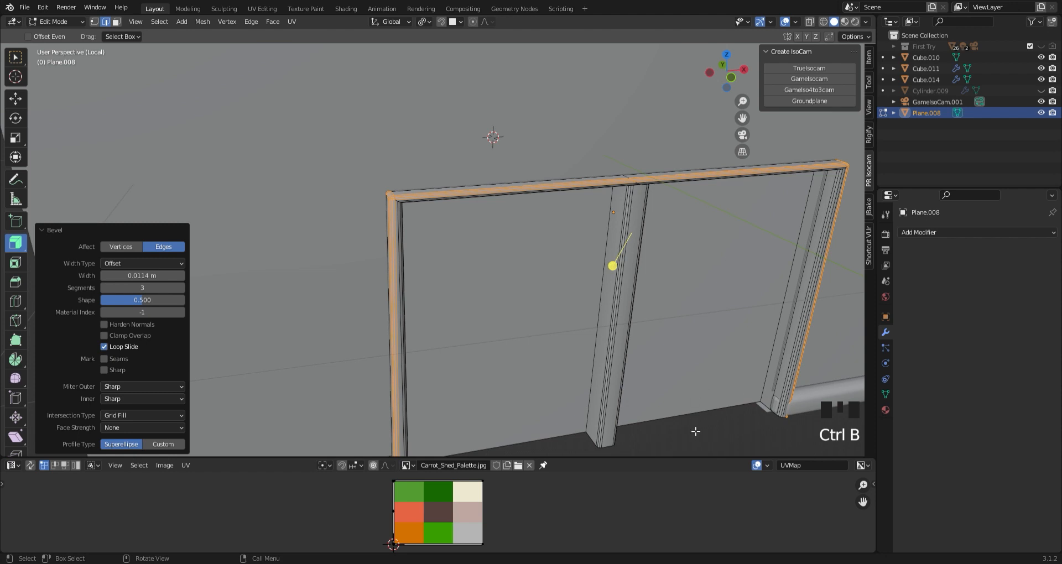
left_click(676, 360)
Return to Object Mode and shade the door object smooth
key("Tab")
right_click(400, 203)
middle_click_drag(406, 201, 402, 304)
scroll(402, 304, "down", 2)
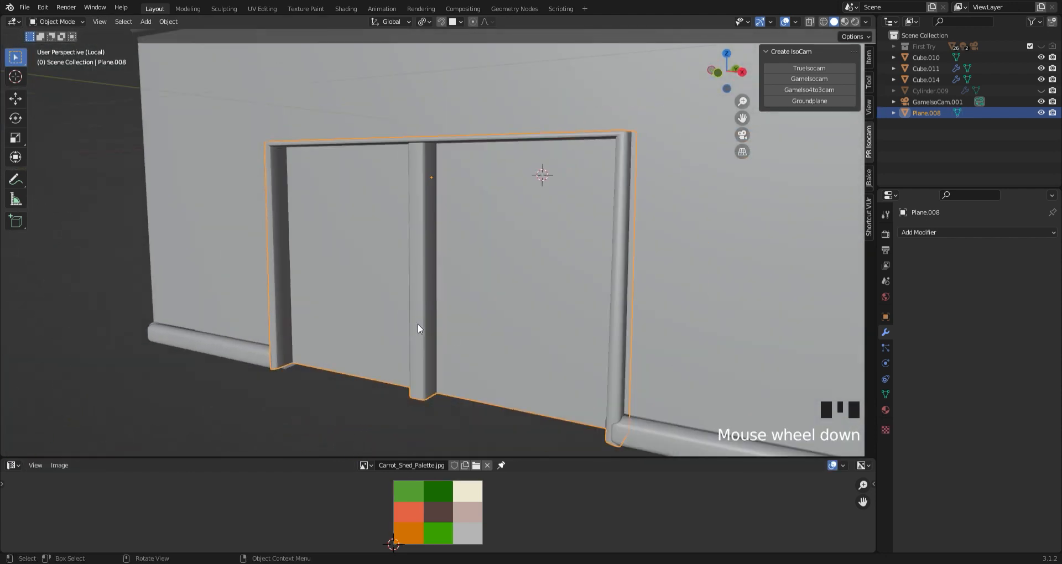
middle_click_drag(331, 321, 375, 298)
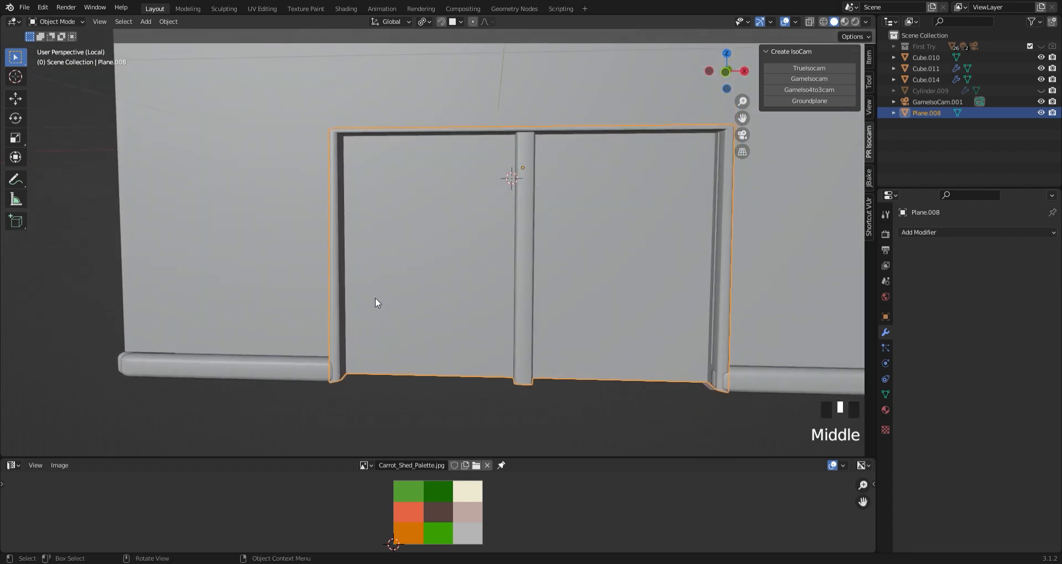
Add a cube in front view and scale it to about 0.023 along X, matching the centre post's width
left_click(724, 73)
left_click(556, 300)
key("shift+a")
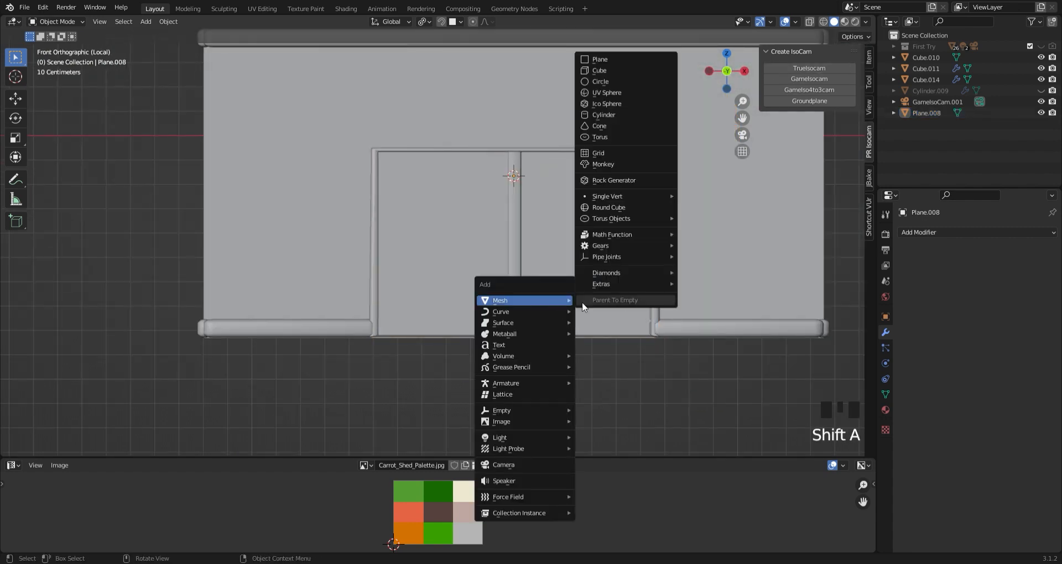
left_click(603, 73)
key("s")
key("x")
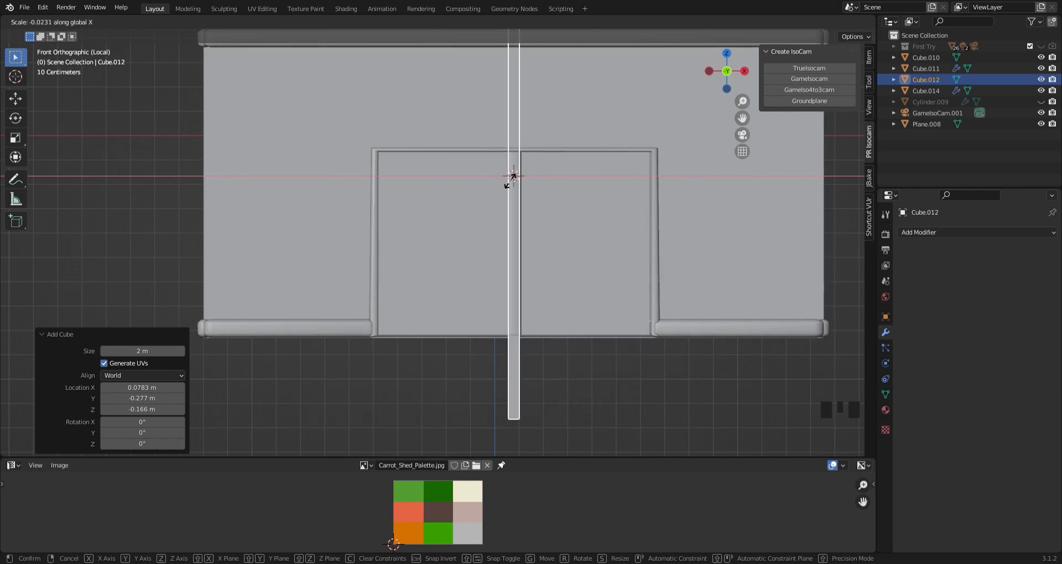
left_click(505, 179)
Scale the bar to 0.481 along Z and lower it about 0.178 m to the door's base
key("s")
key("z")
left_click(548, 263)
key("g")
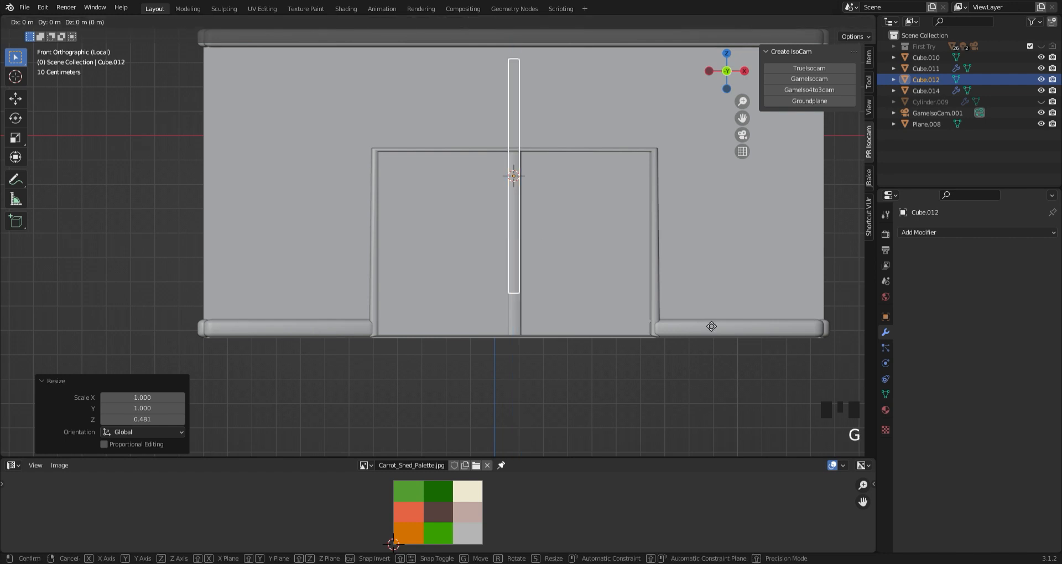
key("z")
left_click(677, 354)
Tilt the bar diagonally about the Y axis and move it about 0.314 m along X over the right door panel
key("r")
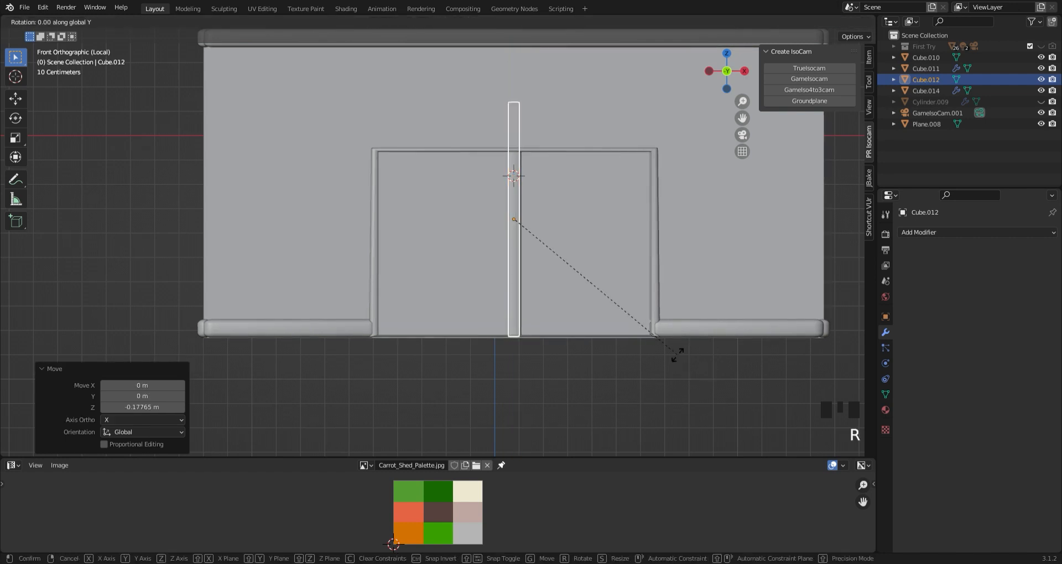
left_click(539, 385)
key("g")
key("x")
left_click(632, 419)
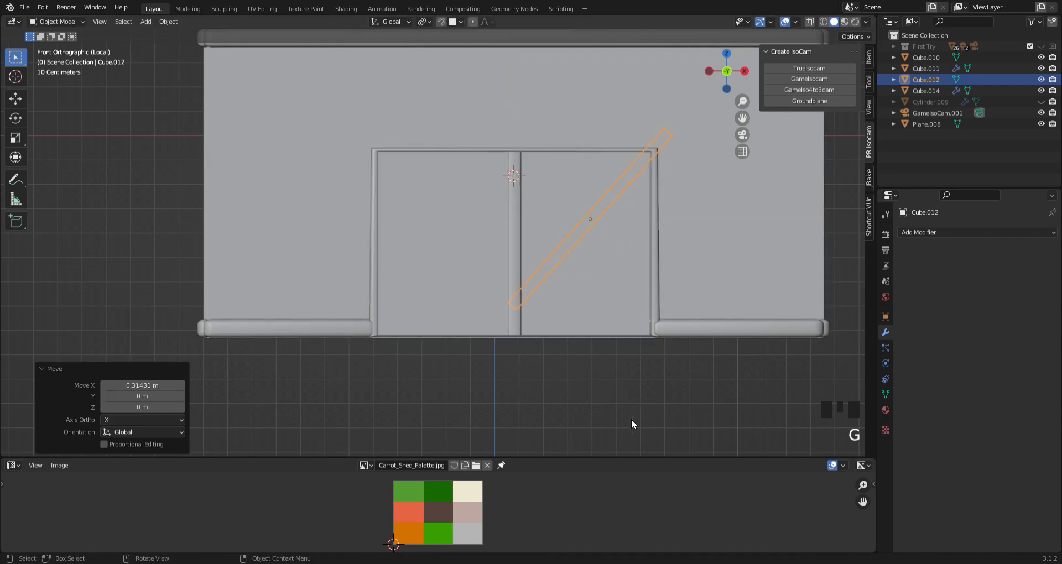
Rotate the diagonal brace -10° about Y and shift it about 0.068 m along X
key("r")
key("y")
left_click(702, 380)
key("g")
key("x")
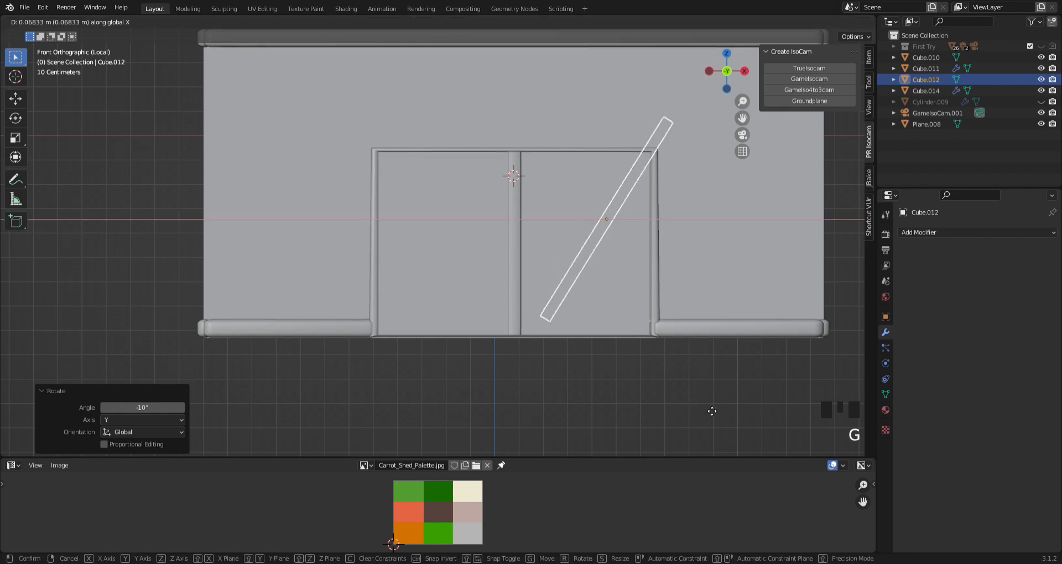
left_click(699, 421)
Rotate the brace 3.48° about Y and adjust its length with a final Z scale of 0.490
key("s")
key("z")
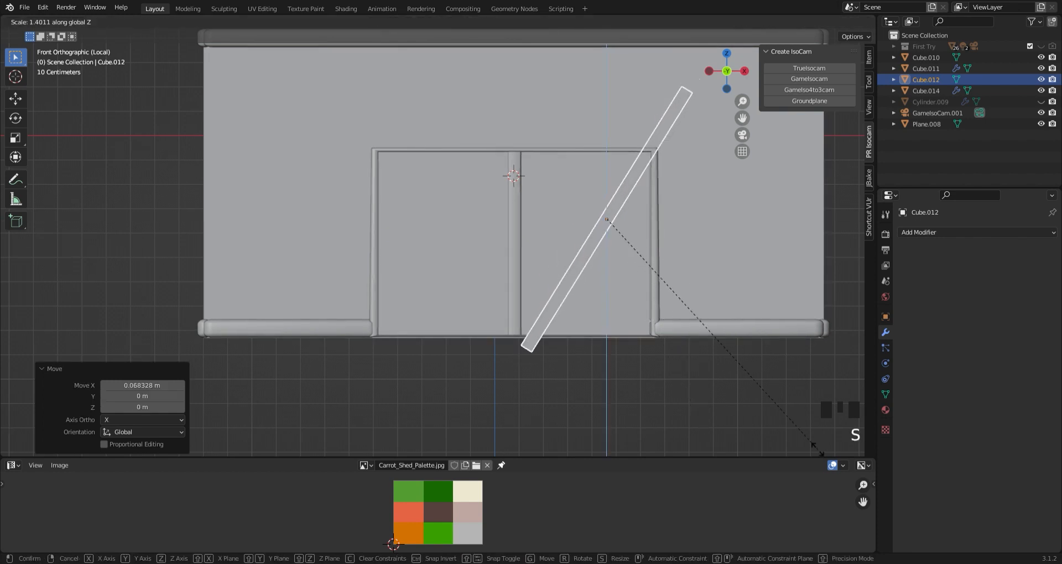
left_click(818, 415)
key("r")
key("y")
left_click(618, 64)
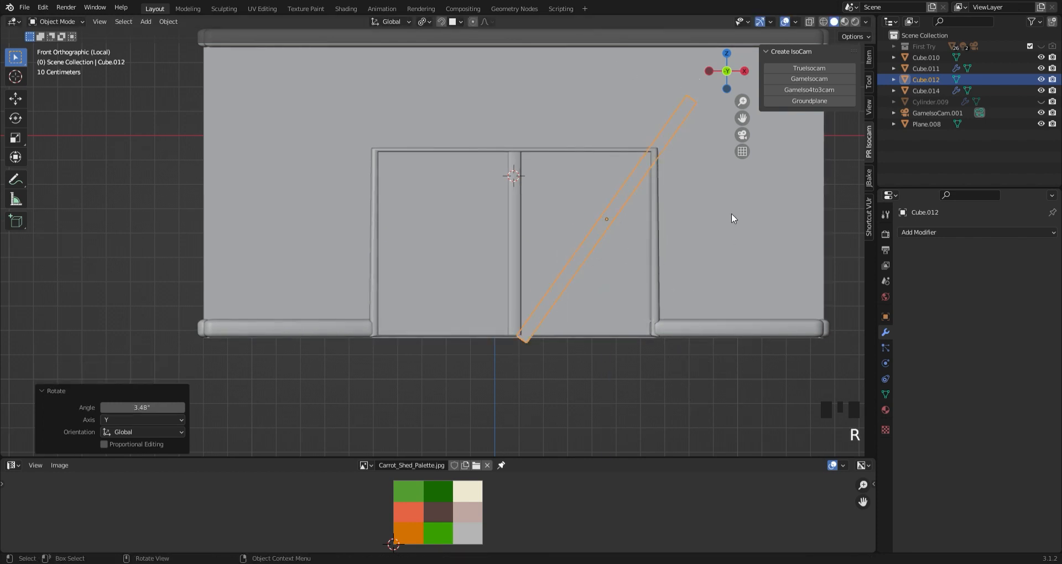
key("s")
key("z")
left_click(683, 299)
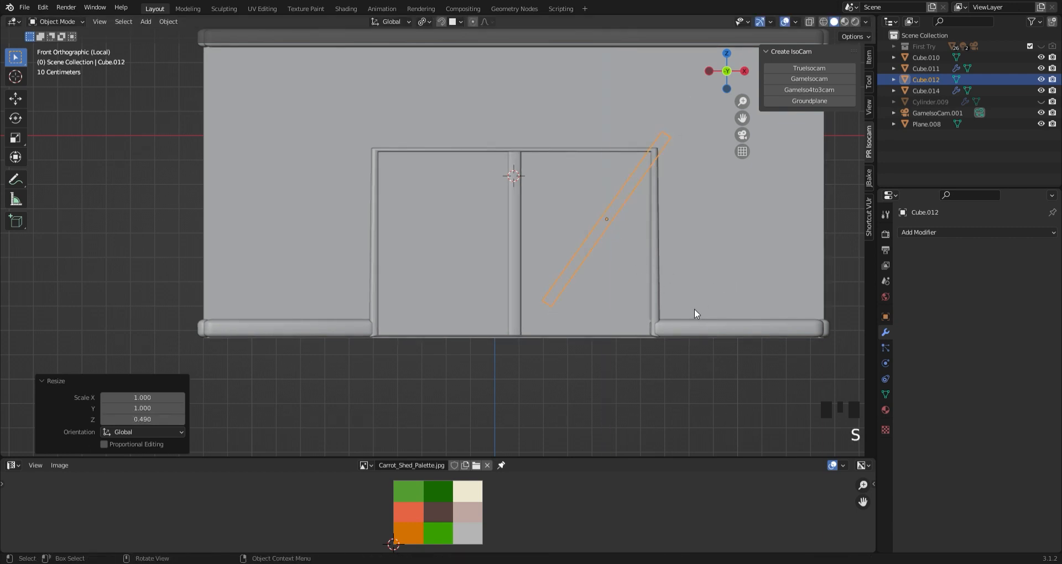
Lower the brace about 0.109 m and shift it about -0.112 m along X towards the centre post
key("g")
key("z")
left_click(689, 335)
key("g")
key("x")
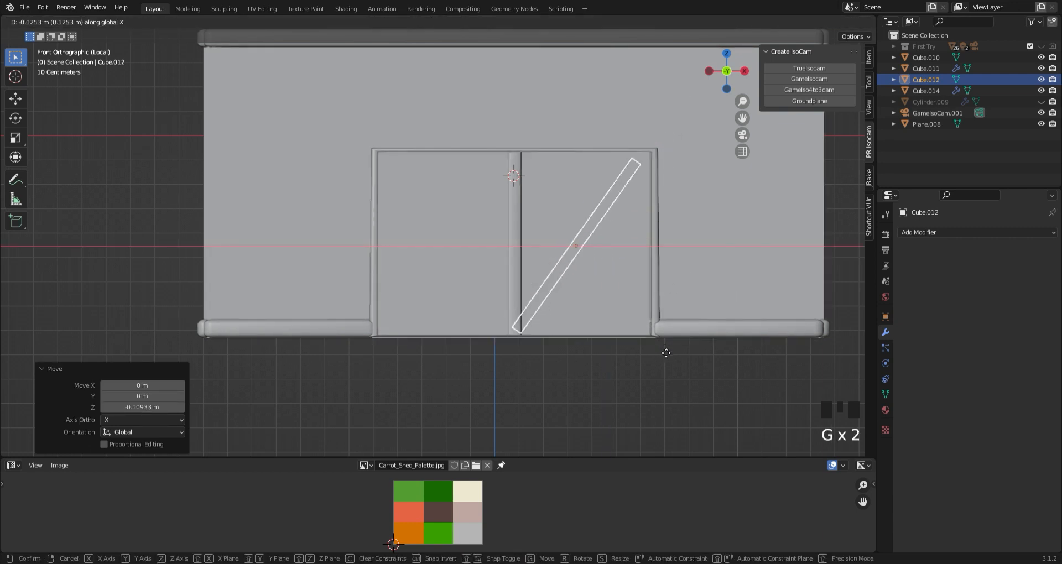
left_click(667, 353)
Nudge the brace about 0.02 m along X and stretch it slightly along Z to span the right door panel corner to corner
key("g")
key("x")
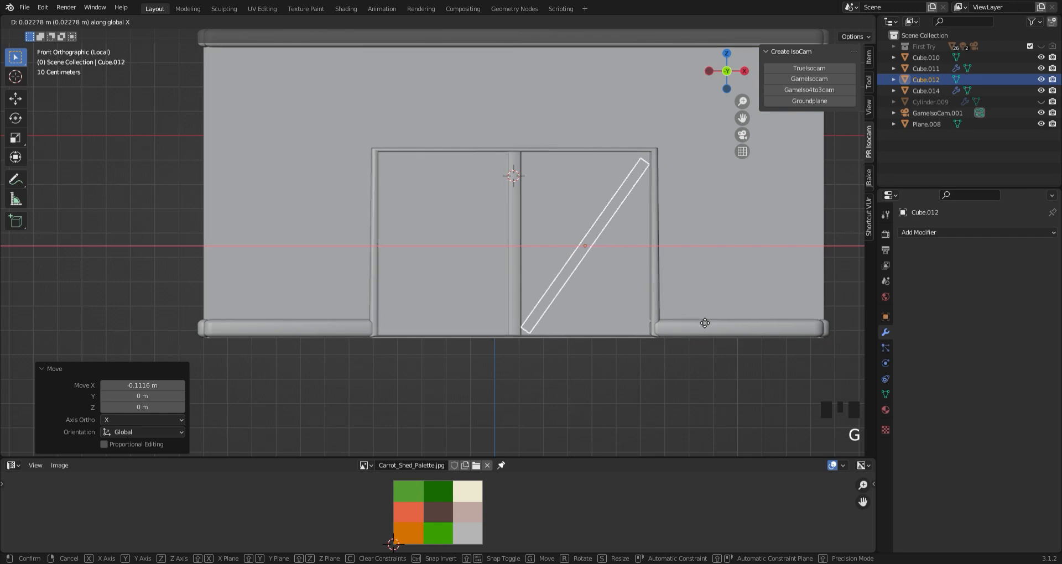
left_click(701, 321)
key("s")
key("z")
left_click(713, 320)
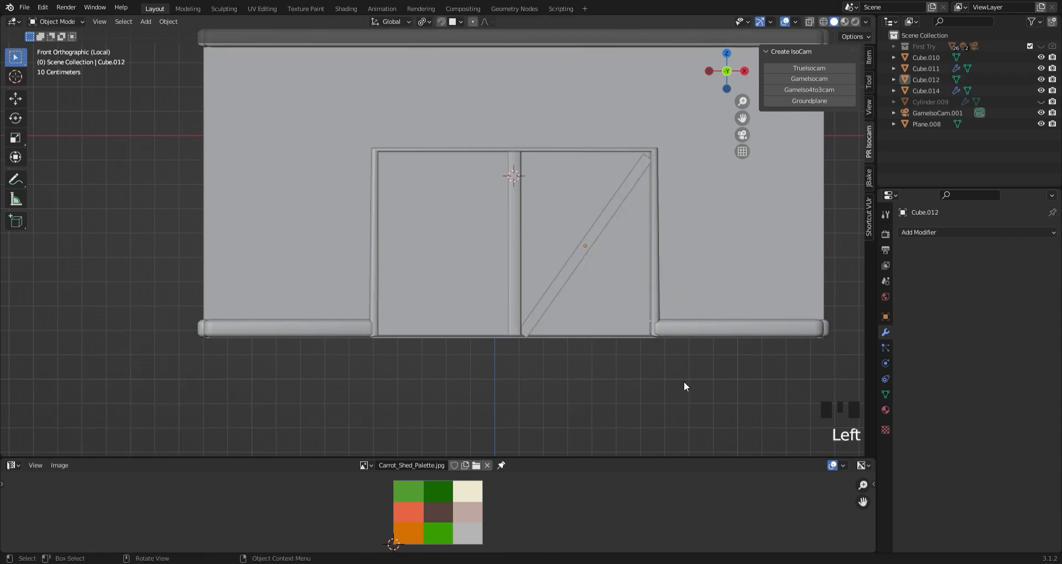
Thin the brace to a scale of 0.023 along Y and move it about -1.007 m along Y onto the door front
middle_click_drag(684, 381, 557, 285)
scroll(687, 273, "down", 3)
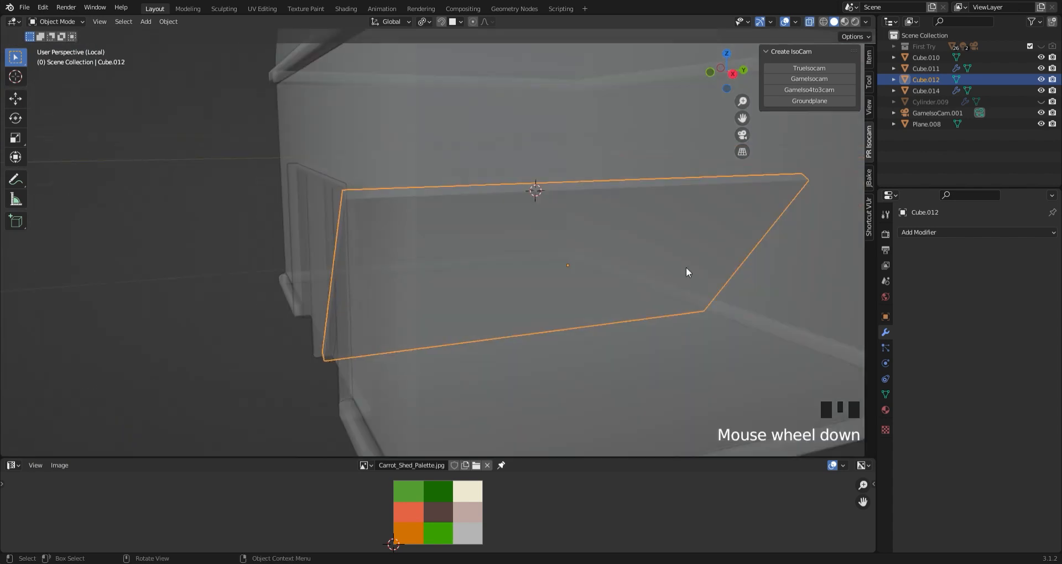
middle_click_drag(687, 273, 730, 292)
key("s")
key("y")
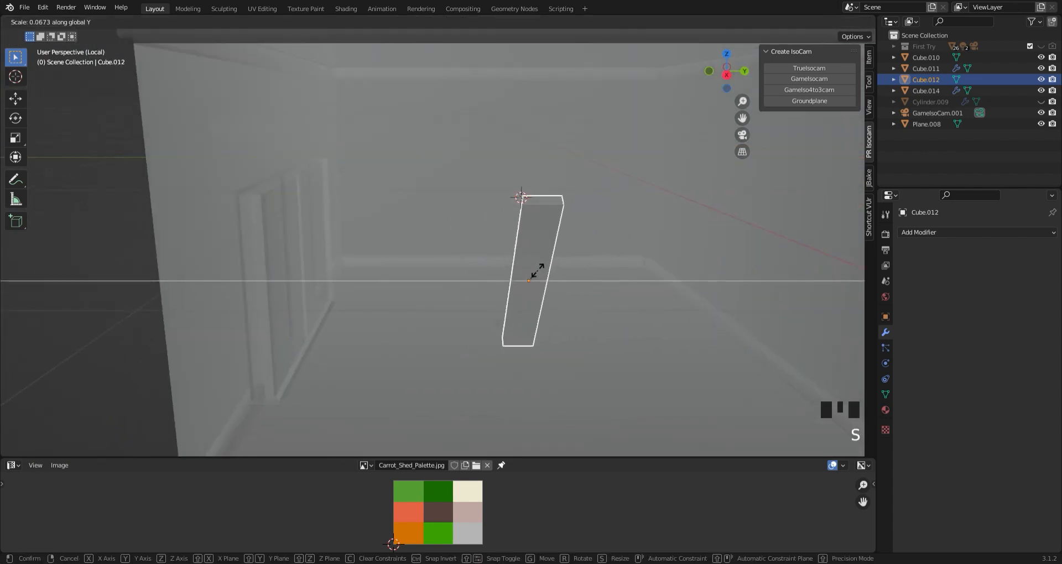
left_click(534, 282)
key("g")
key("y")
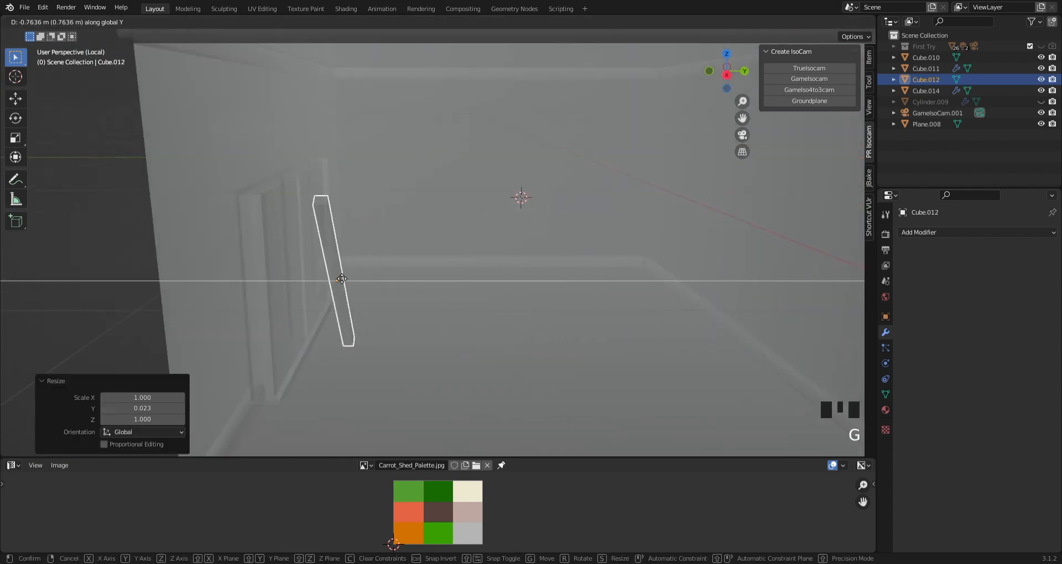
left_click(284, 266)
middle_click_drag(284, 266, 377, 274)
left_click(809, 22)
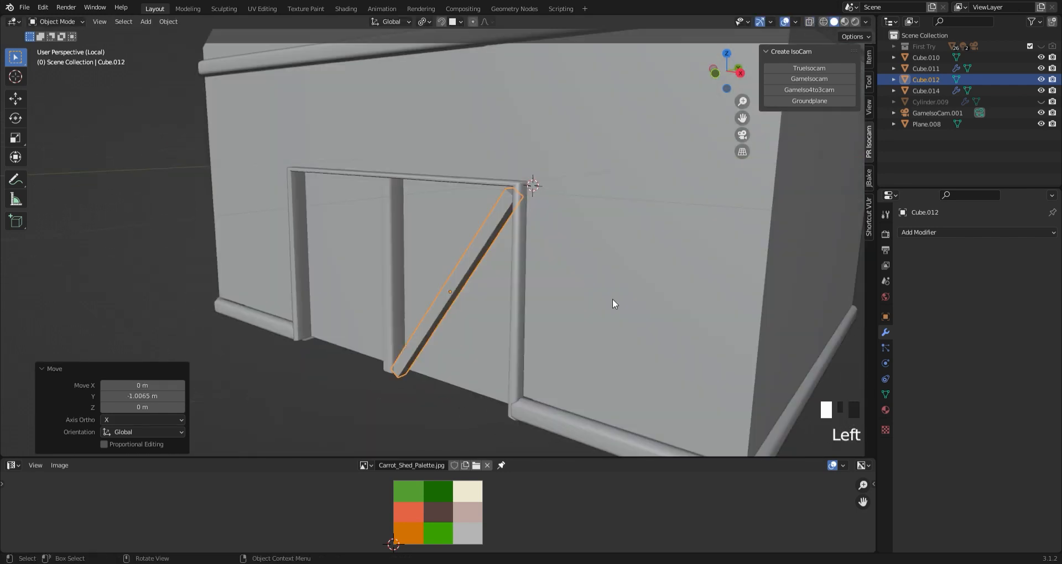
In Edit Mode, raise the brace's upper end face about 0.016 m and adjust it along Y to meet the frame
middle_click_drag(612, 298, 529, 310)
key("Tab")
left_click(524, 205)
left_click(526, 208)
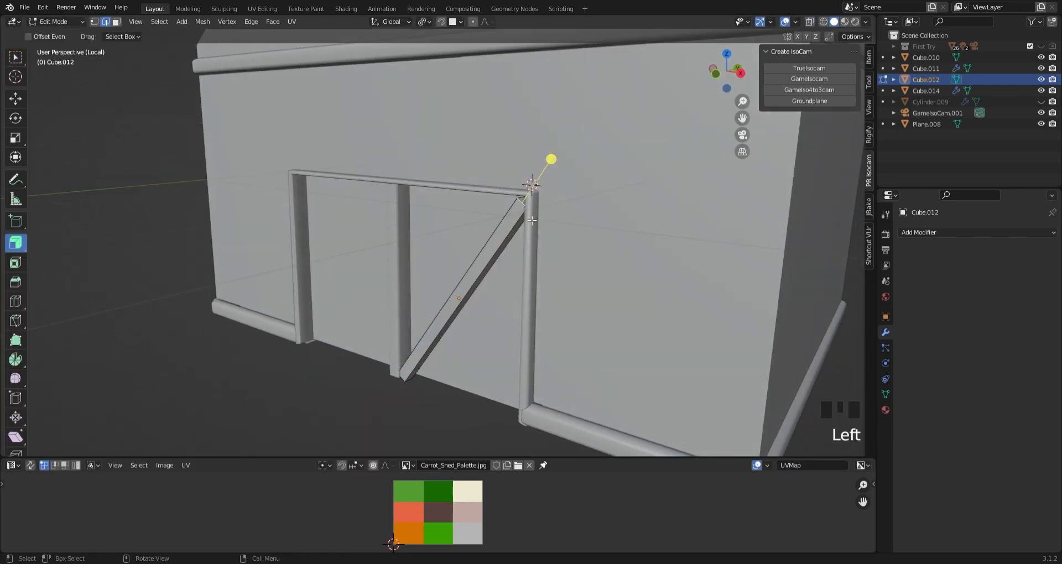
key("g")
key("z")
left_click(548, 219)
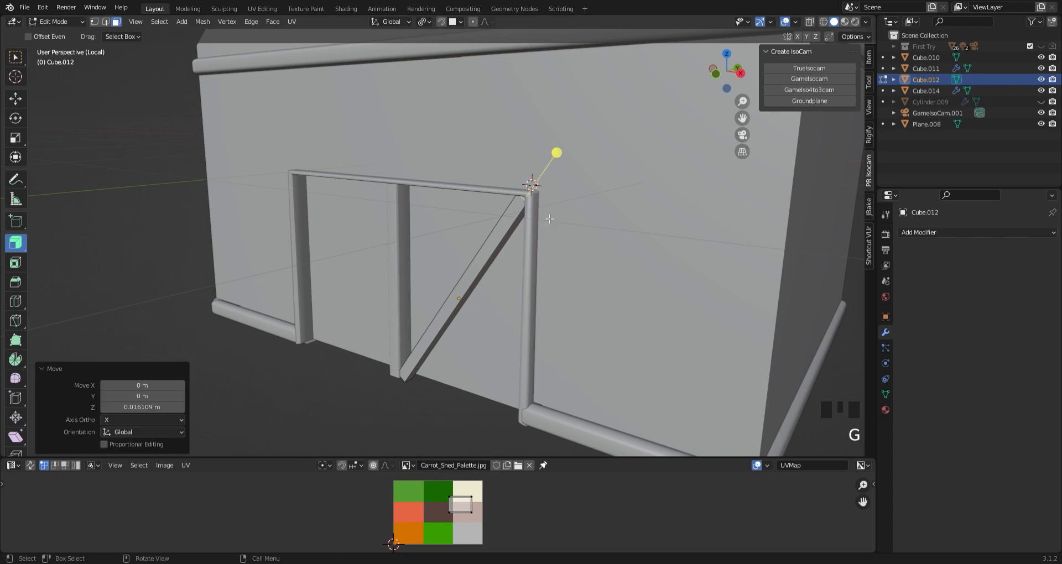
key("g")
key("y")
left_click(555, 222)
Select the brace's lower end face and move it along X towards the foot of the centre post
middle_click_drag(432, 429, 476, 372)
scroll(476, 379, "up", 1)
left_click(531, 317)
middle_click_drag(550, 366, 510, 301)
left_click(510, 301)
key("g")
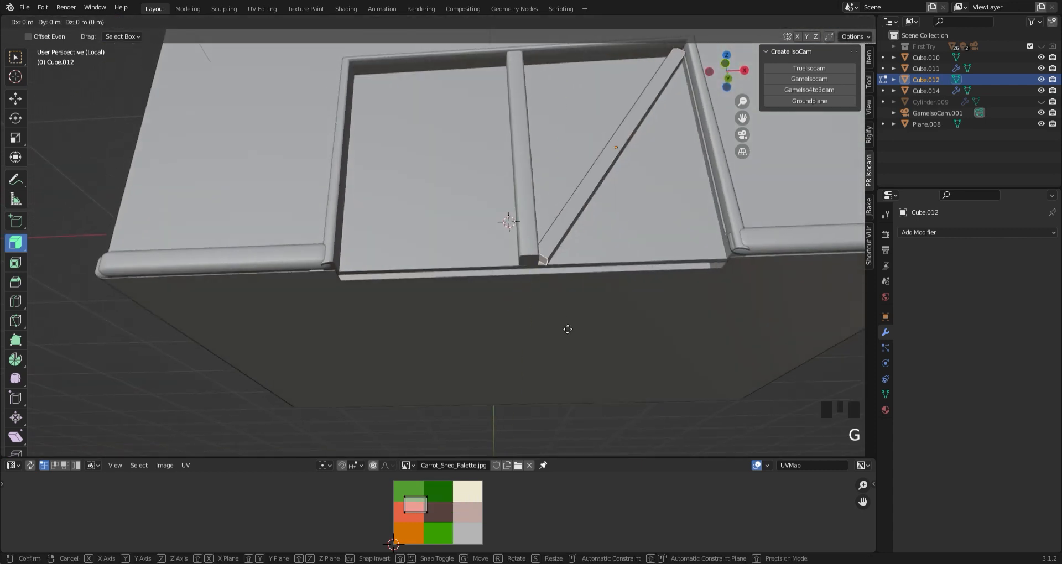
key("x")
left_click(575, 331)
Adjust the brace's lower end face along Y and Z to fit the door's bottom corner
middle_click_drag(575, 331, 638, 178)
key("g")
key("y")
left_click(477, 389)
key("g")
key("z")
left_click(474, 386)
Raise the brace's upper end face about 0.007 m, shift it about 0.005 m along X, and return to Object Mode
left_click(474, 387)
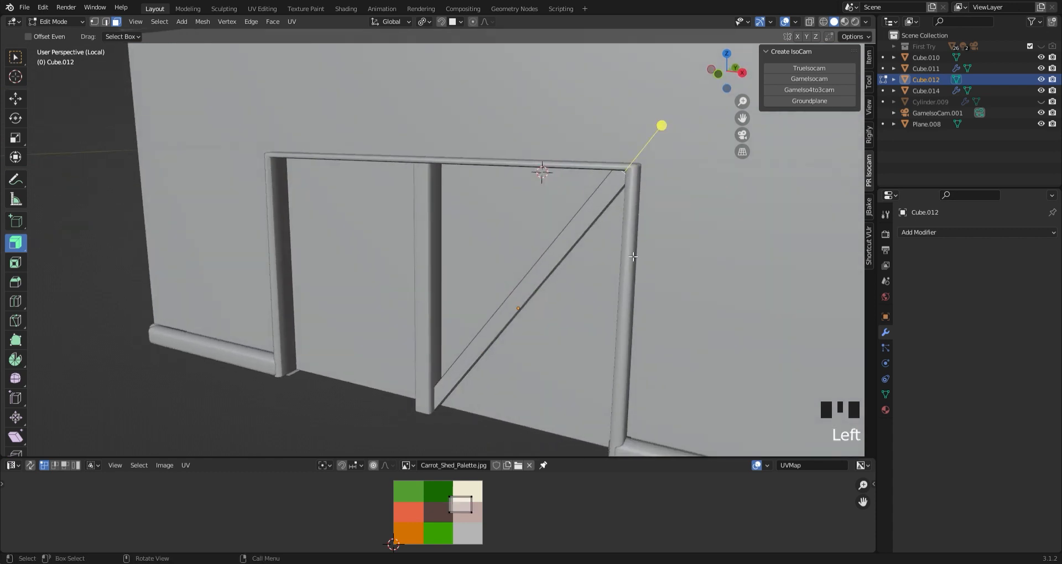
key("g")
key("z")
left_click(636, 251)
key("g")
key("x")
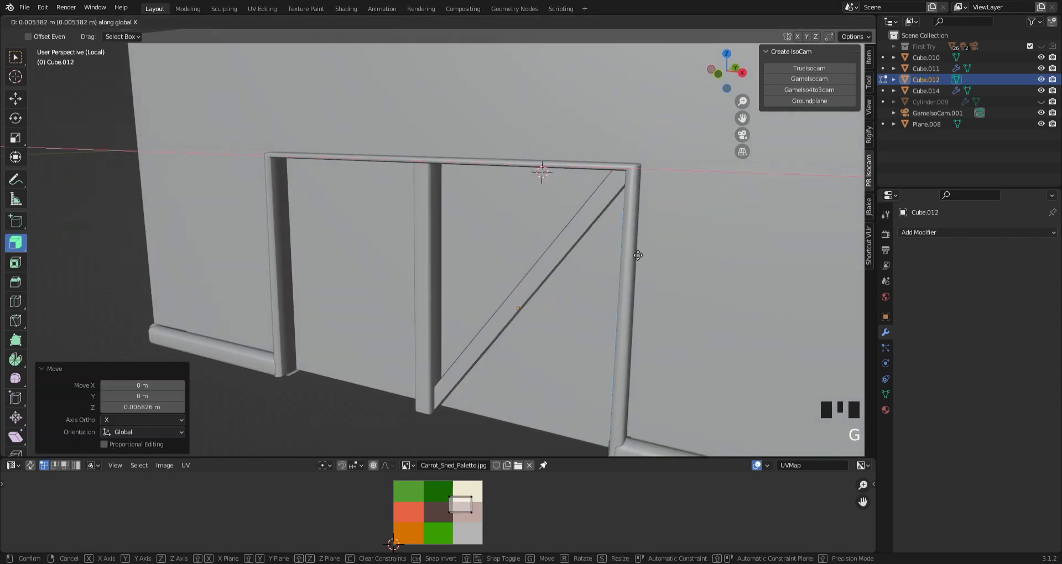
left_click(636, 254)
left_click(510, 436)
middle_click_drag(498, 436, 517, 425)
key("Tab")
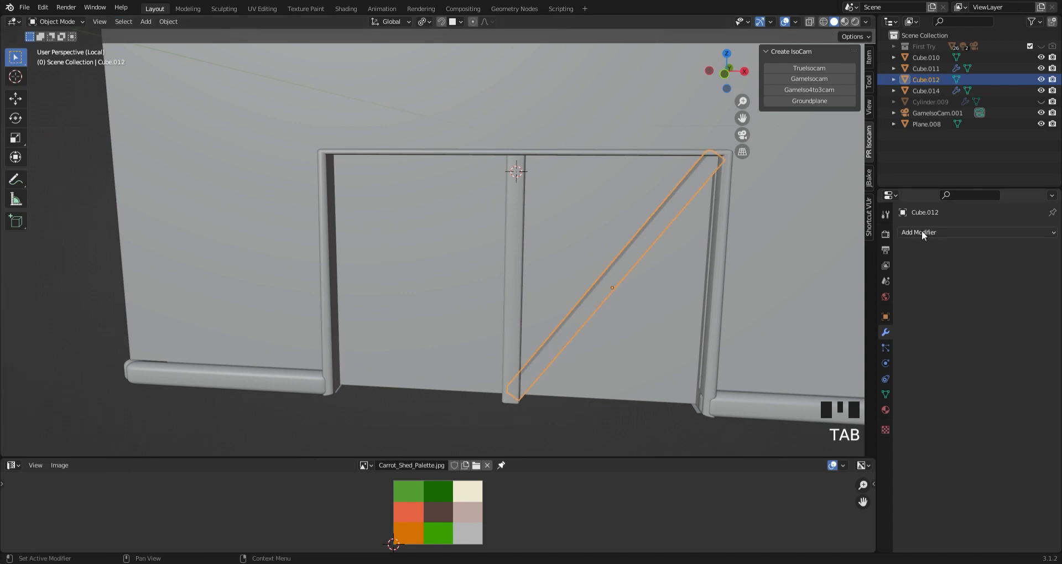
Add a Bevel modifier to the brace with an amount of 0.15 m and 4 segments
left_click(922, 232)
left_click(852, 279)
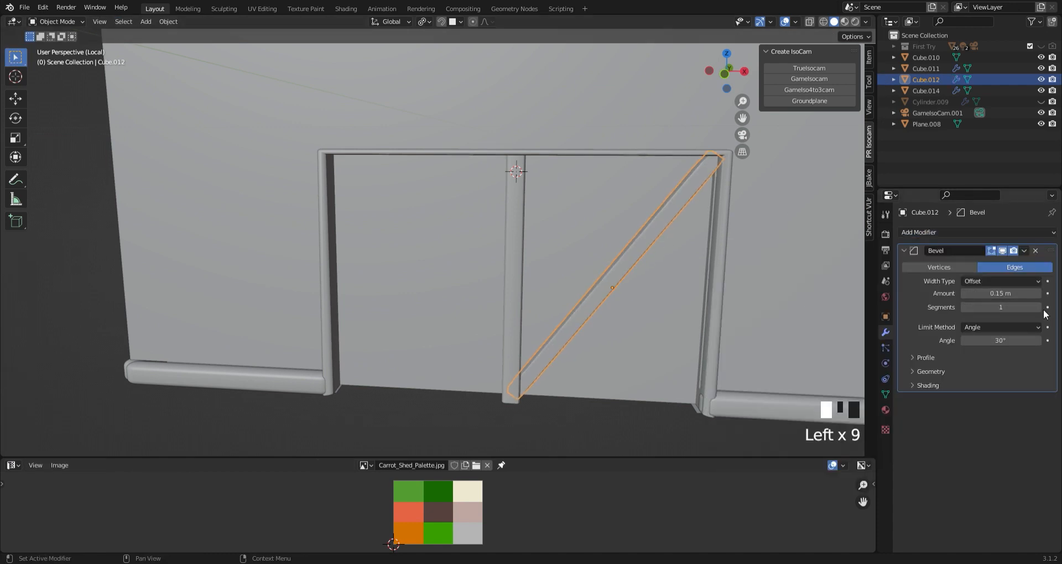
left_click(581, 434)
Shade the brace smooth and enable Auto Smooth at 30°
left_click(593, 300)
right_click(593, 301)
left_click(590, 303)
left_click(885, 394)
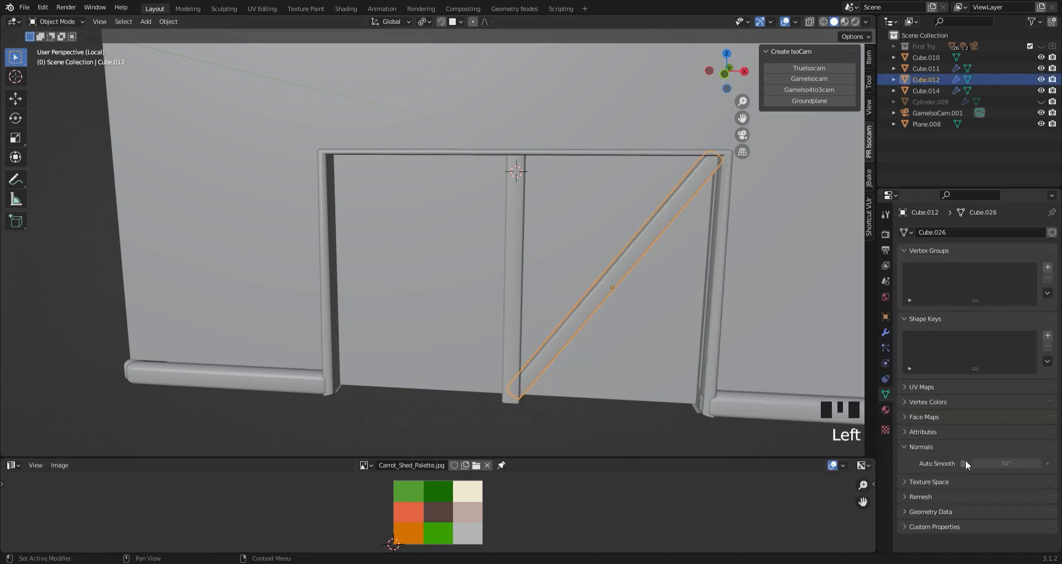
left_click(964, 464)
left_click(569, 429)
Shift the brace about -0.016 m along Y, lower it about 0.01 m, and refine its Y position against the door
middle_click_drag(569, 428, 319, 374)
left_click(320, 373)
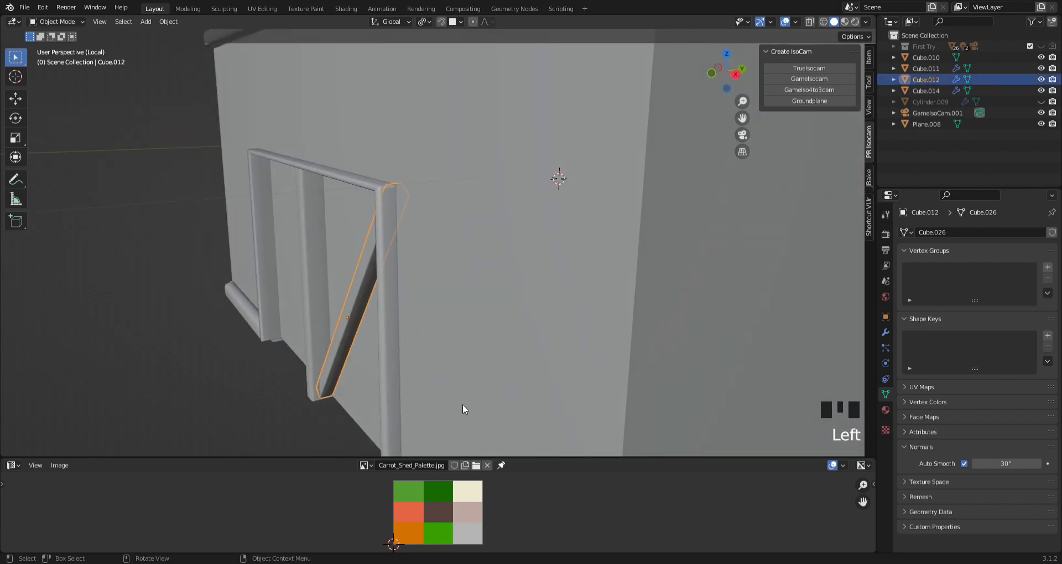
key("g")
left_click(457, 407)
key("g")
key("z")
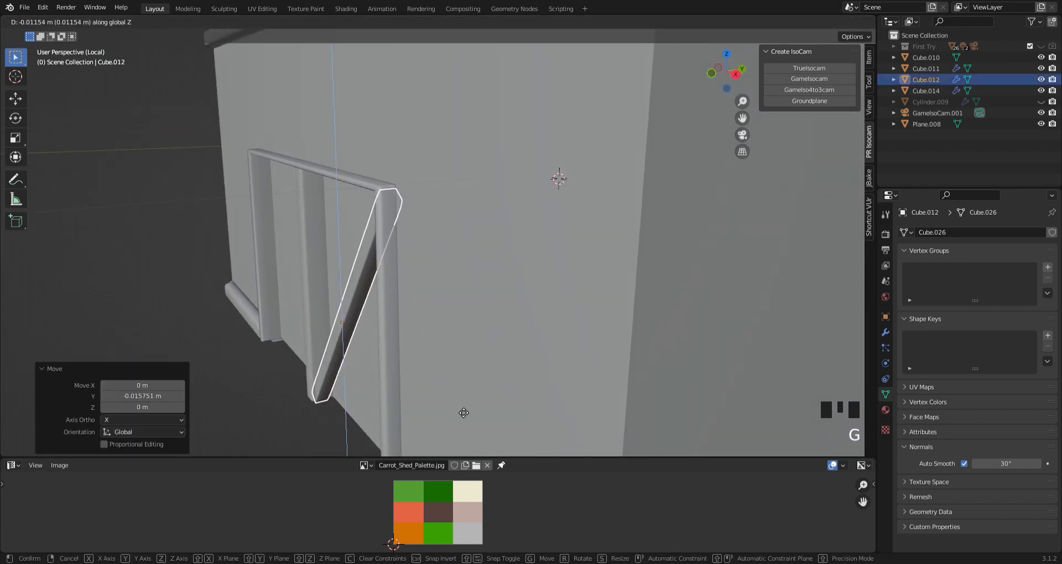
left_click(457, 419)
key("g")
key("y")
left_click(420, 403)
In Edit Mode, move the brace's upper end face about -0.038 m along Y to bring it inside the frame
key("Tab")
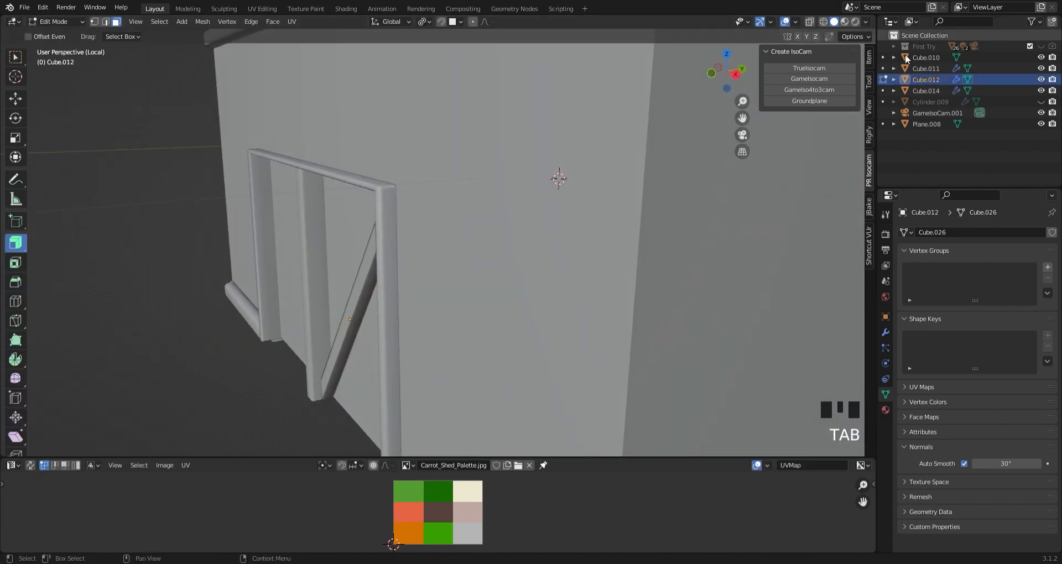
left_click(809, 21)
left_click(400, 183)
key("g")
key("y")
left_click(492, 235)
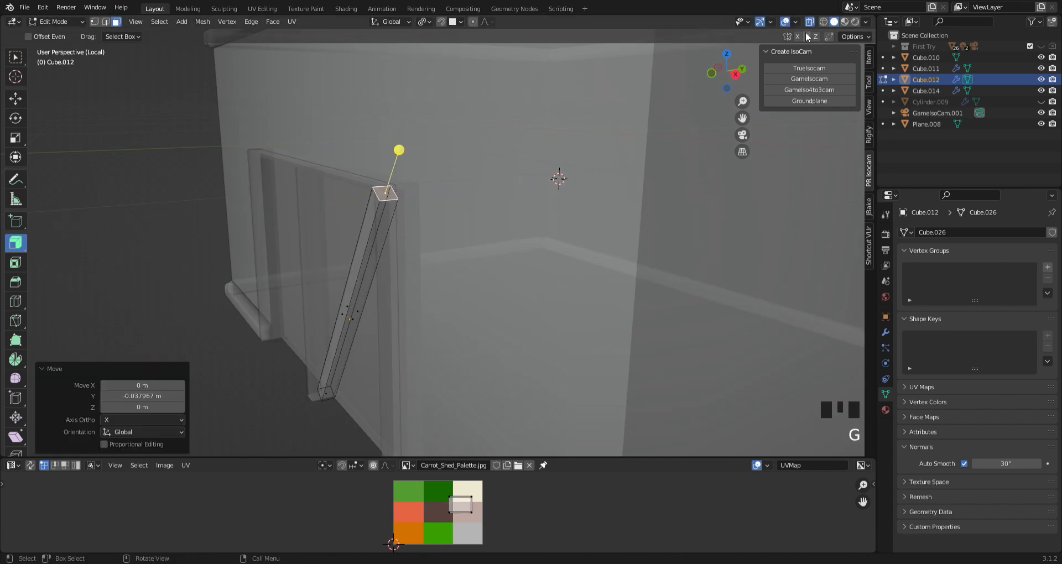
key("alt+z")
key("g")
key("y")
right_click(522, 235)
left_click(300, 436)
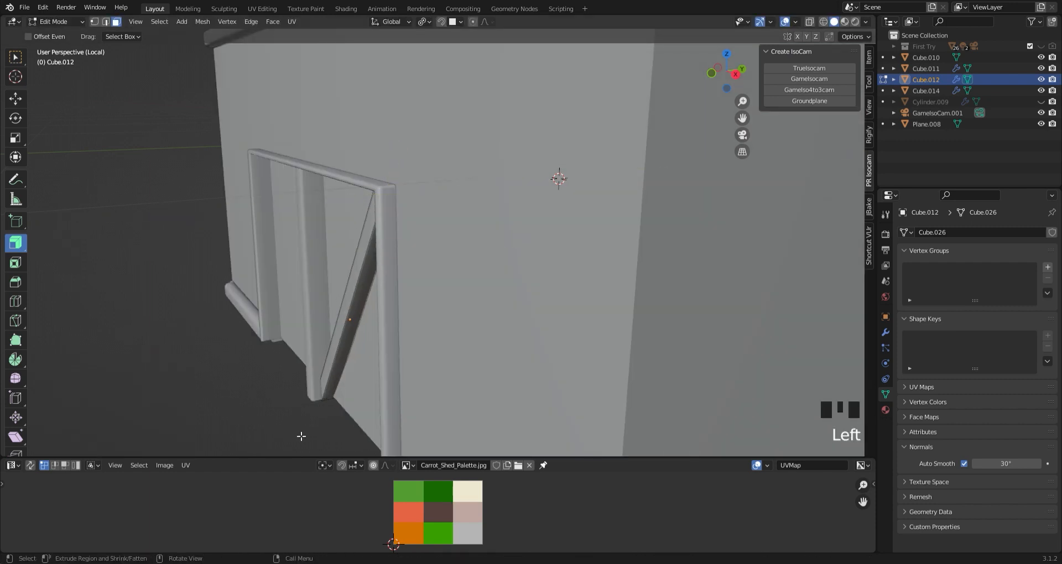
Move the brace's lower end face about -0.027 m along Y
middle_click_drag(301, 436, 395, 221)
key("g")
key("y")
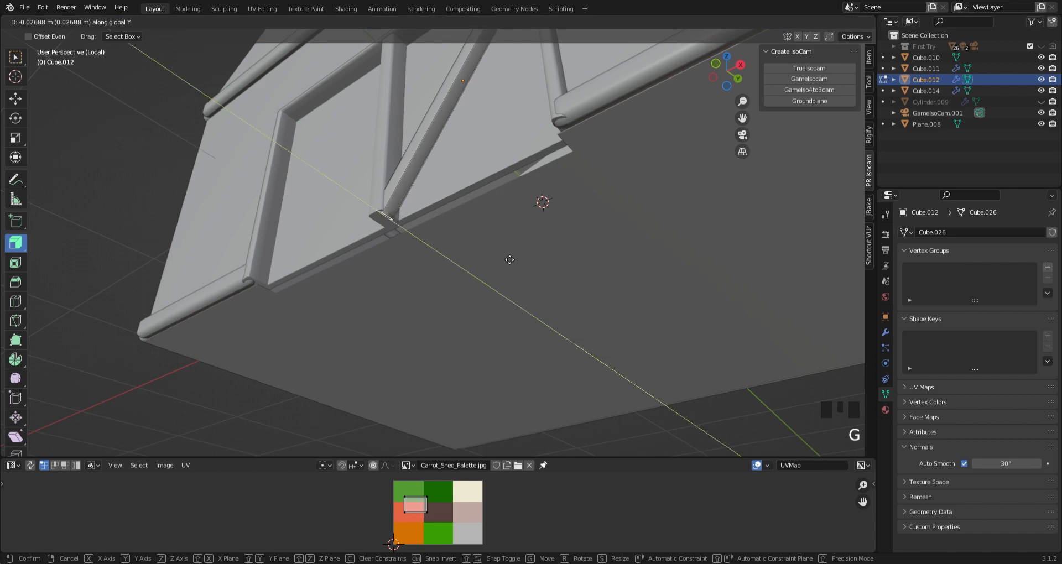
left_click(512, 259)
left_click(330, 434)
Move the brace's front face about -0.012 m along Y and return to Object Mode
middle_click_drag(145, 204, 500, 294)
key("g")
key("y")
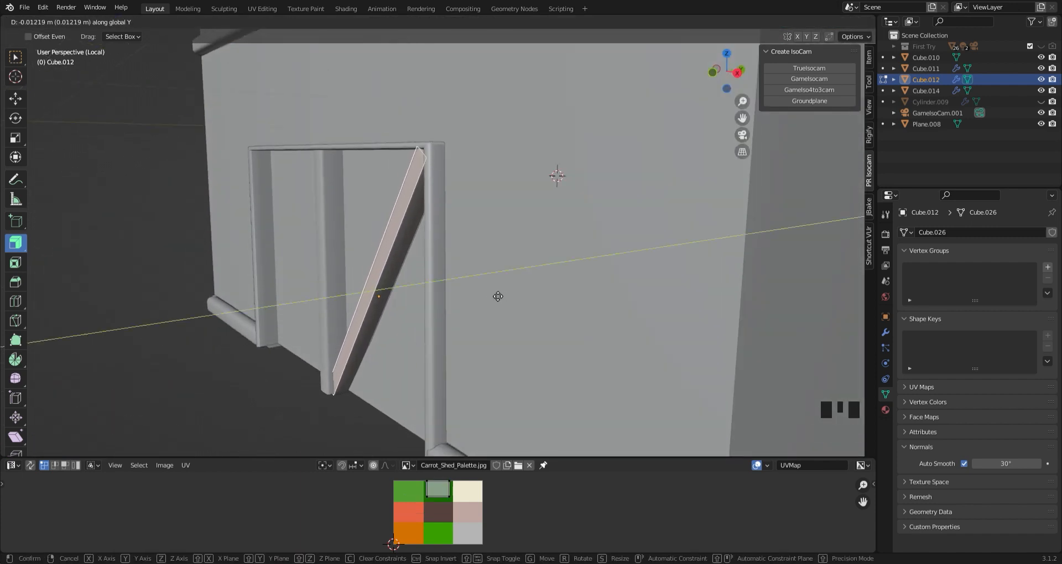
left_click(350, 408)
left_click(339, 427)
middle_click_drag(339, 427, 365, 395)
key("Tab")
Shade the brace smooth again and set its Bevel modifier to an amount of 0.17 m with 8 segments
left_click(552, 417)
left_click(617, 251)
right_click(617, 252)
left_click(616, 250)
left_click(885, 331)
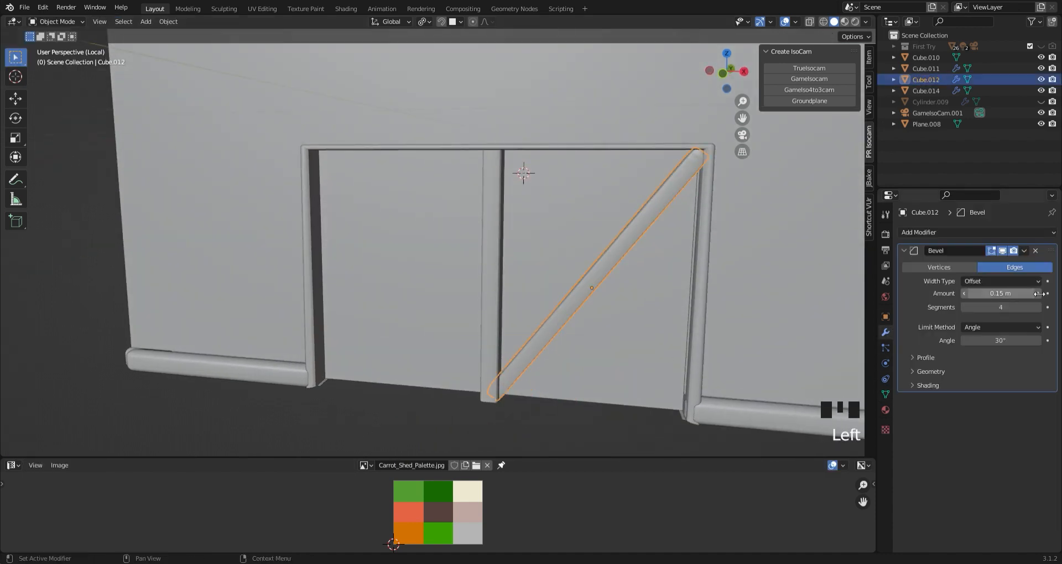
left_click(1038, 307)
left_click(1039, 307)
left_click(534, 426)
middle_click_drag(534, 426, 545, 420)
scroll(607, 334, "up", 1)
Add a Mirror modifier to the diagonal brace, mirroring it across Y with Plane.008 as the mirror object
left_click(608, 334)
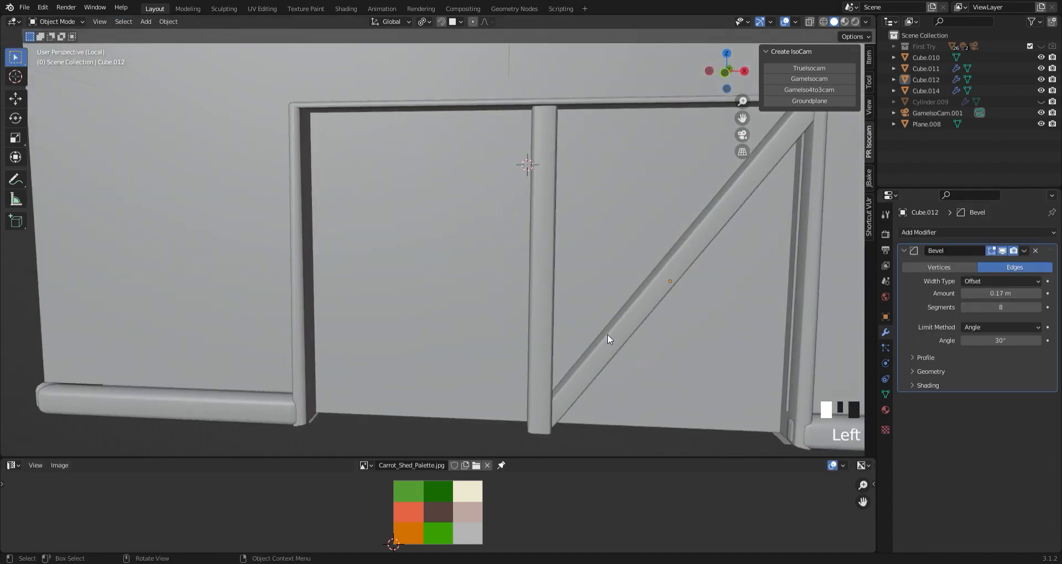
scroll(607, 334, "down", 2)
left_click(934, 232)
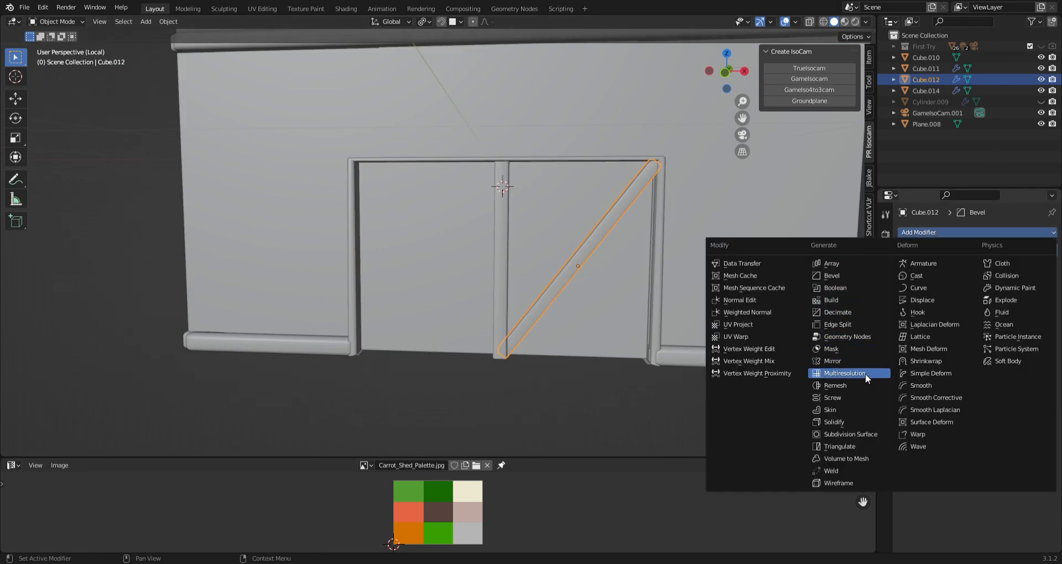
left_click(831, 361)
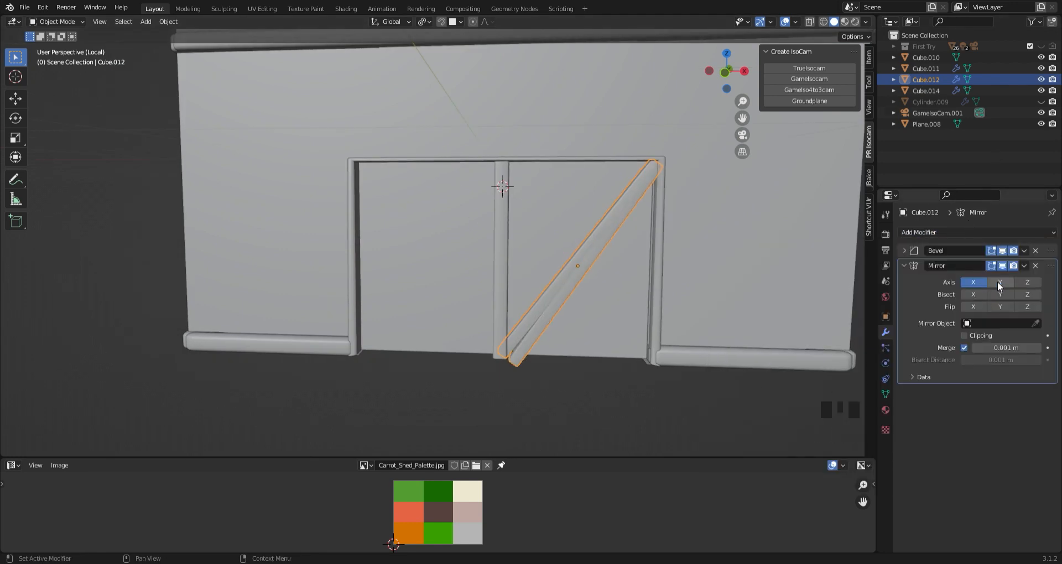
left_click(1036, 323)
left_click(449, 262)
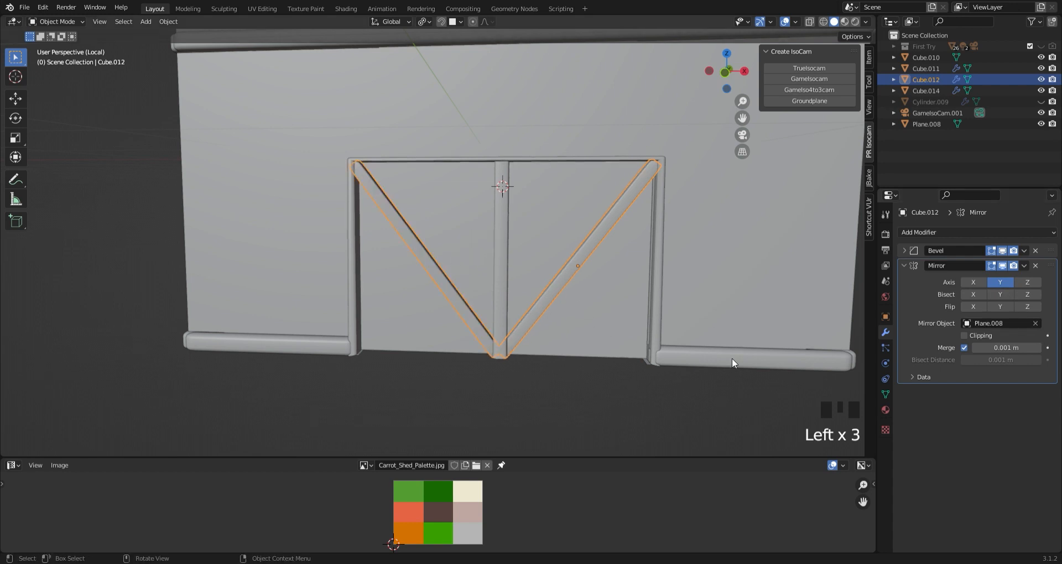
Apply the door brace's Bevel and Mirror modifiers and deselect it
left_click(526, 418)
middle_click_drag(494, 386, 514, 360)
left_click(904, 266)
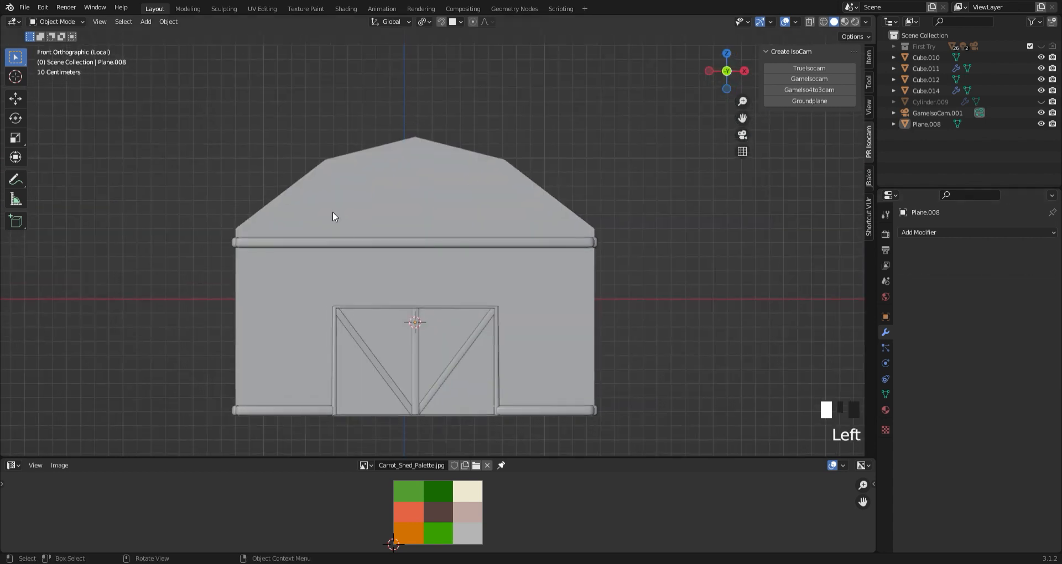
In Edit Mode, knife-cut a vertical edge on the shed's front face from the roof peak down to the upper trim
scroll(333, 211, "up", 2)
left_click(419, 174)
key("Tab")
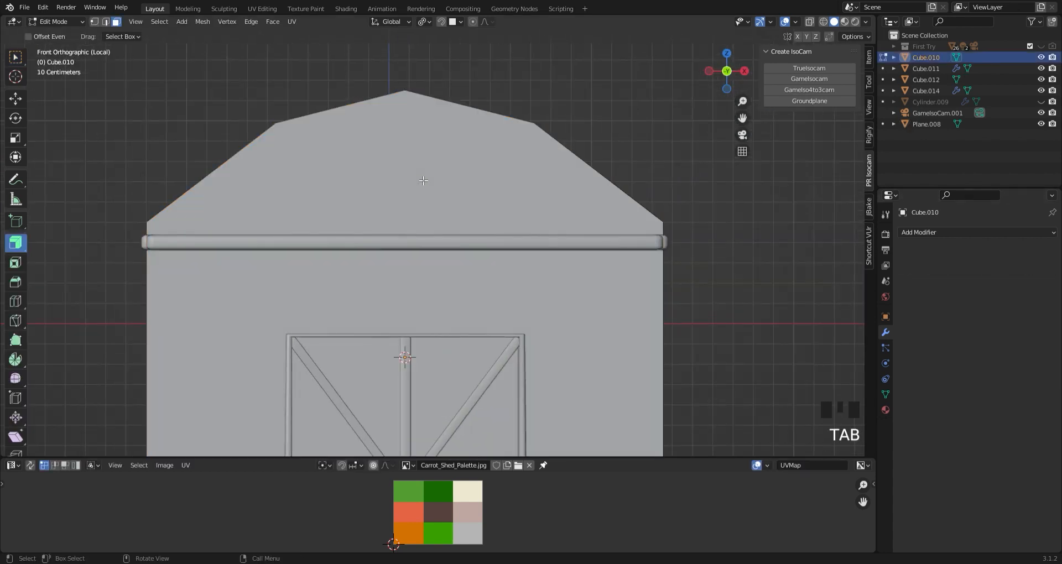
key("k")
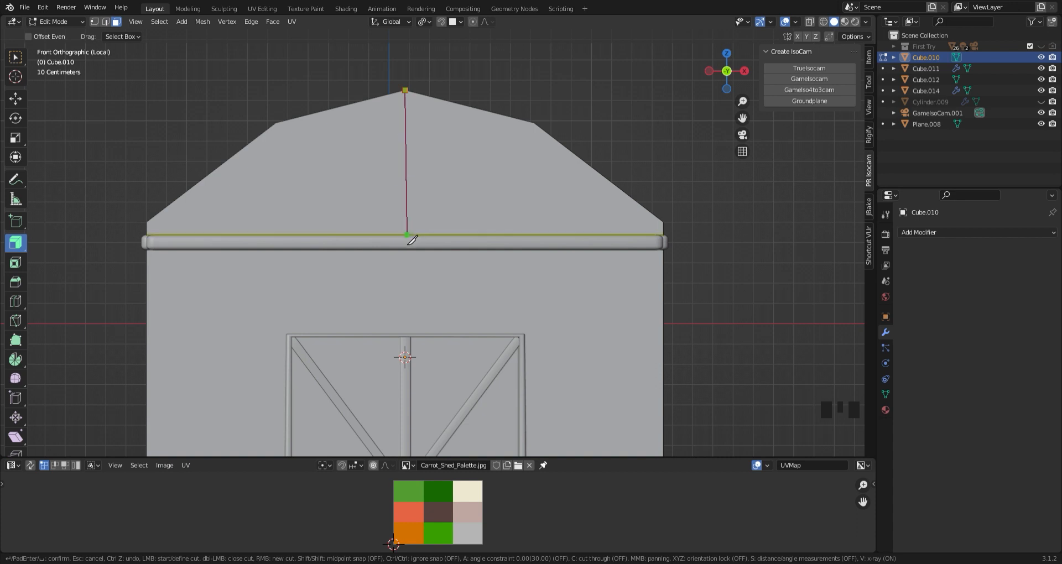
key("Return")
left_click(265, 118)
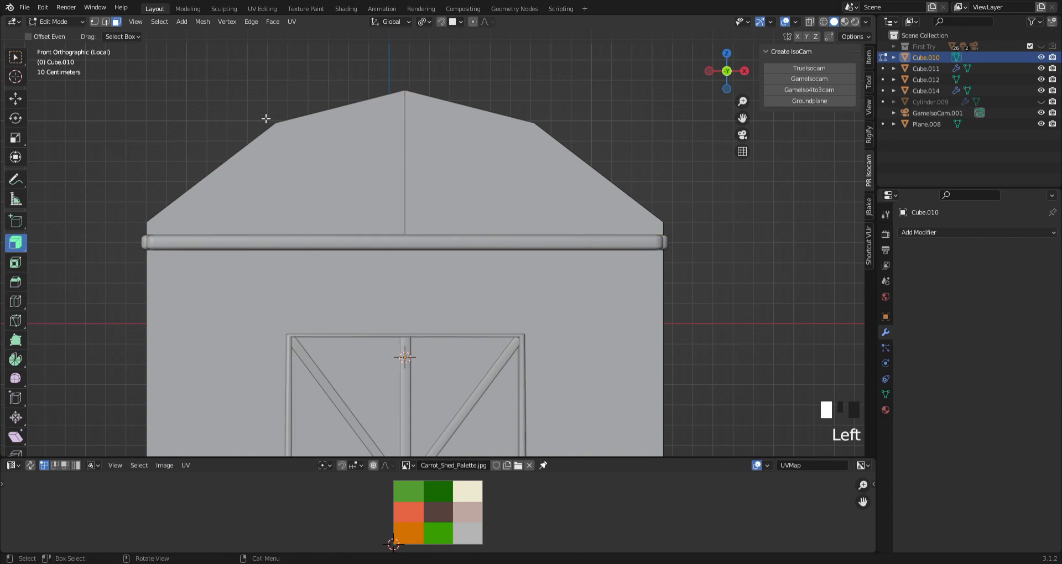
mouse_move(266, 119)
middle_mouse_down()
mouse_move(234, 132)
mouse_move(260, 127)
middle_mouse_up()
Bevel the vertical gable edge into a strip with a width of about 0.016 m and 1 segment
left_click(728, 74)
left_click(275, 177)
key("2")
double_click(408, 155)
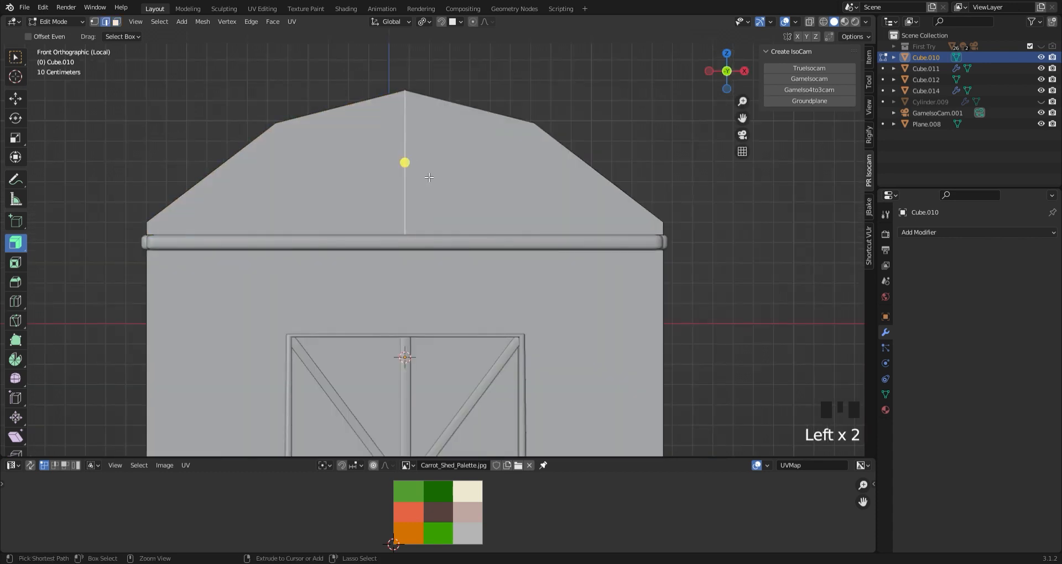
key("ctrl+b")
left_click(408, 206)
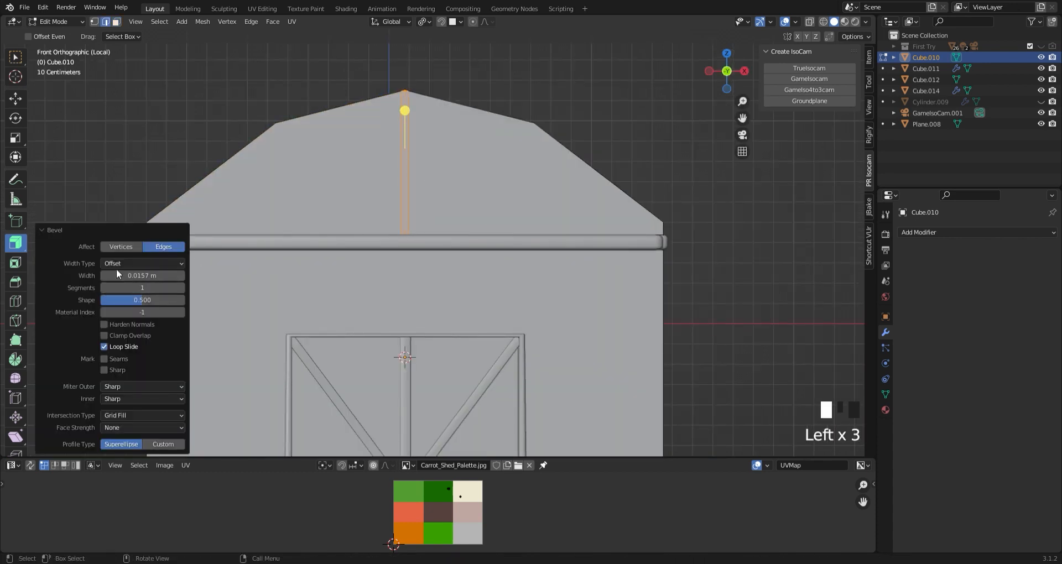
Separate the vertical gable strip into its own object and extrude its face outward about 0.042 m
left_click(209, 160)
key("3")
key("e")
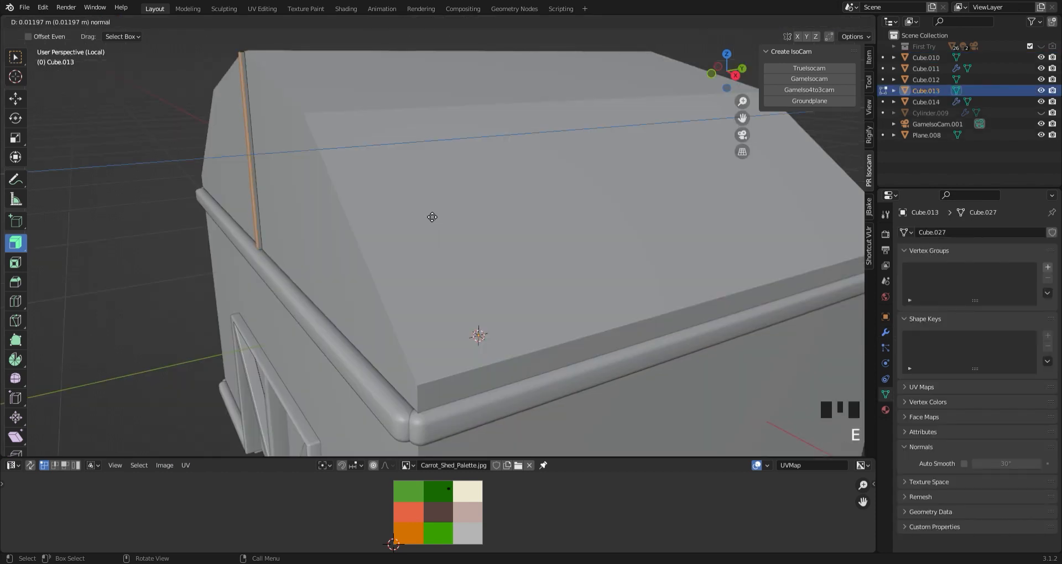
left_click(425, 219)
Move the strip's front face about 0.016 m along Y and return to Object Mode
left_click(726, 89)
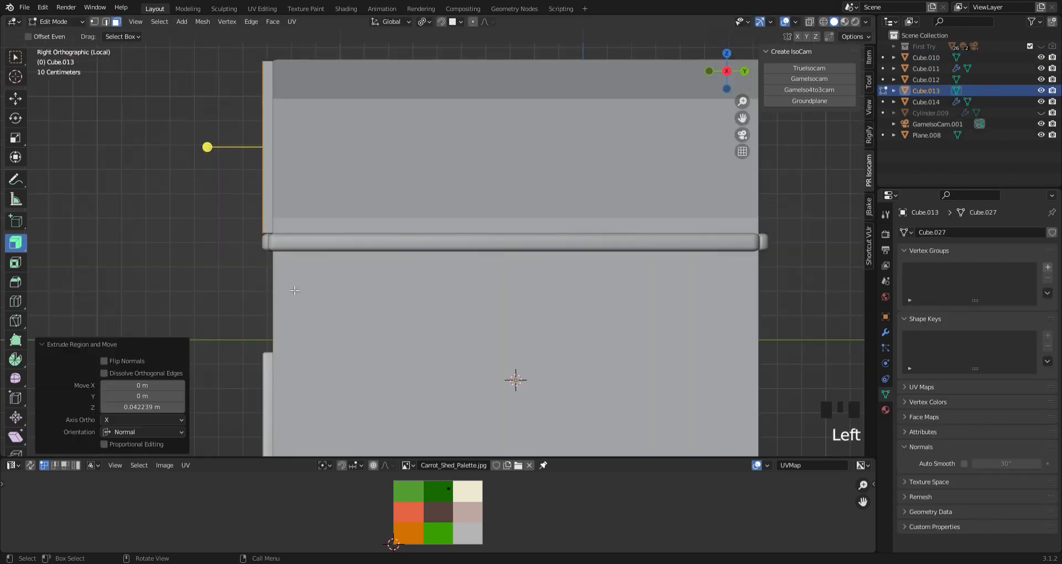
key("g")
left_click(209, 319)
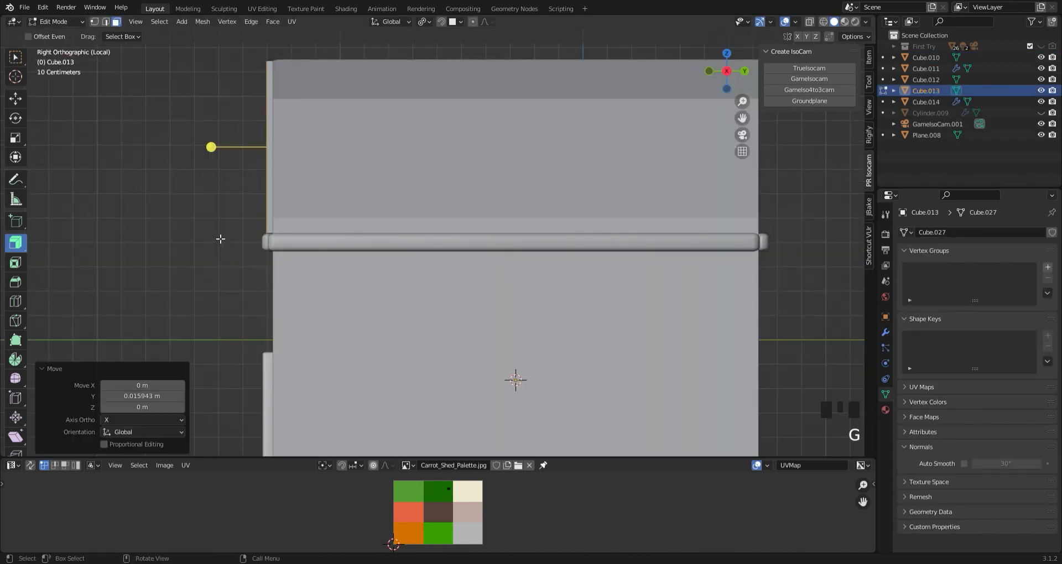
left_click(199, 251)
key("Tab")
Add a Bevel modifier to the vertical gable beam with an amount of 0.13 m and 5 segments
middle_click_drag(200, 252, 402, 257)
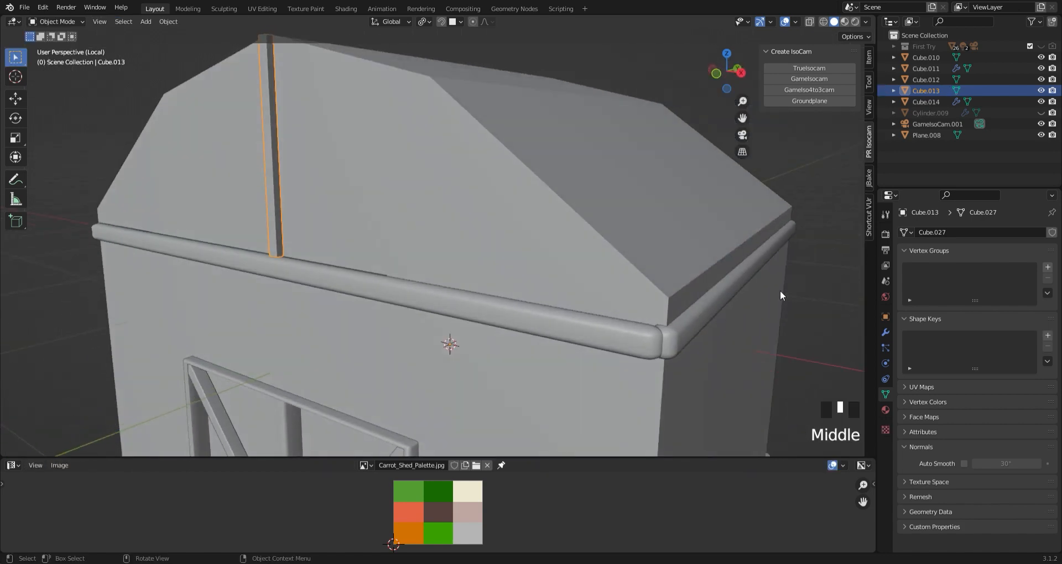
left_click(884, 332)
left_click(918, 232)
left_click(846, 276)
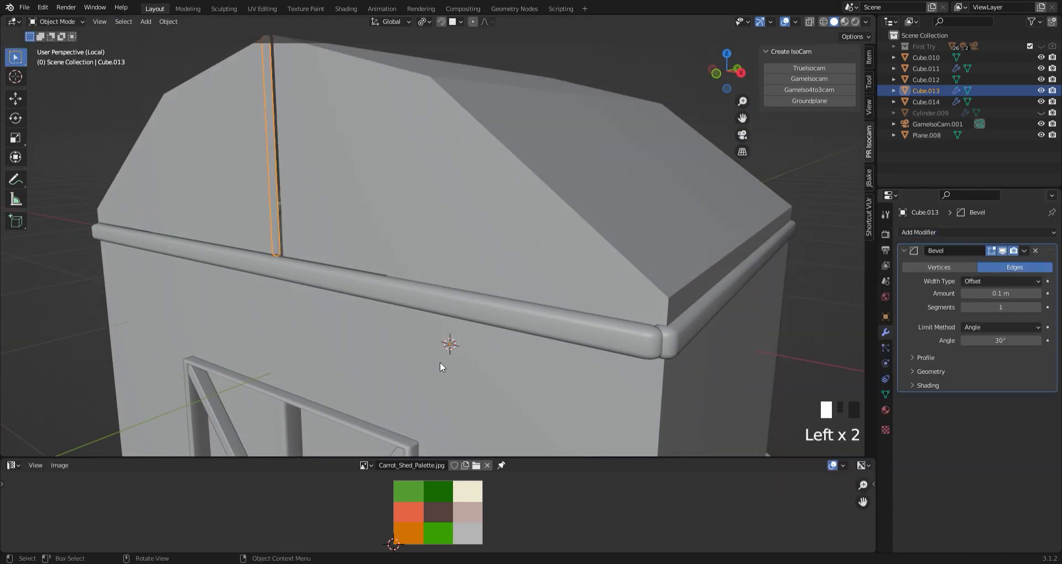
middle_click_drag(440, 361, 475, 323)
left_click(1037, 294)
left_click(1037, 294)
left_click(1037, 294)
left_click(1038, 308)
left_click(1038, 307)
left_click(1038, 308)
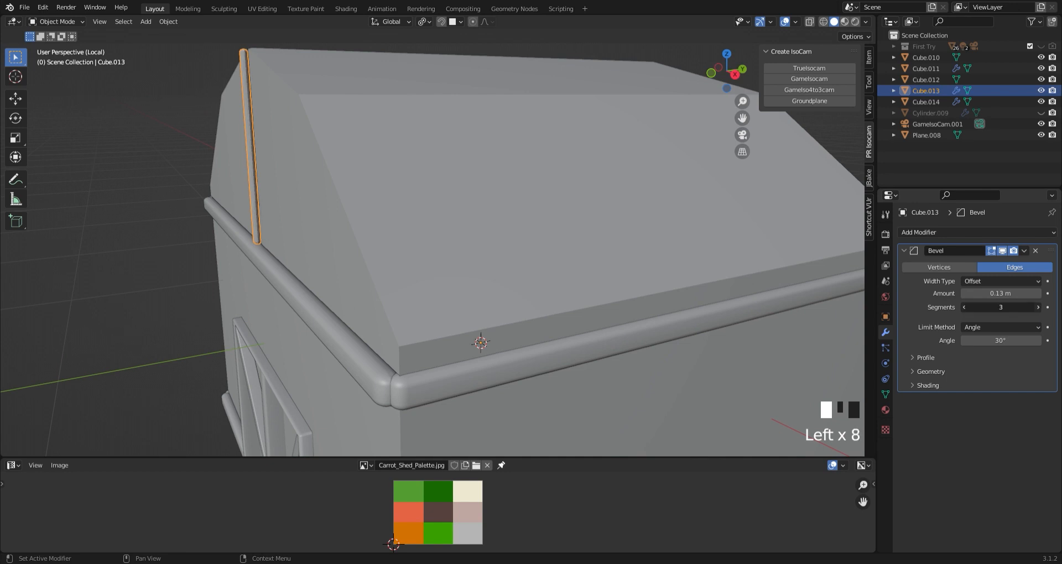
left_click(1038, 307)
Shade the vertical gable beam smooth and enable Auto Smooth at 30°
right_click(229, 248)
left_click(885, 394)
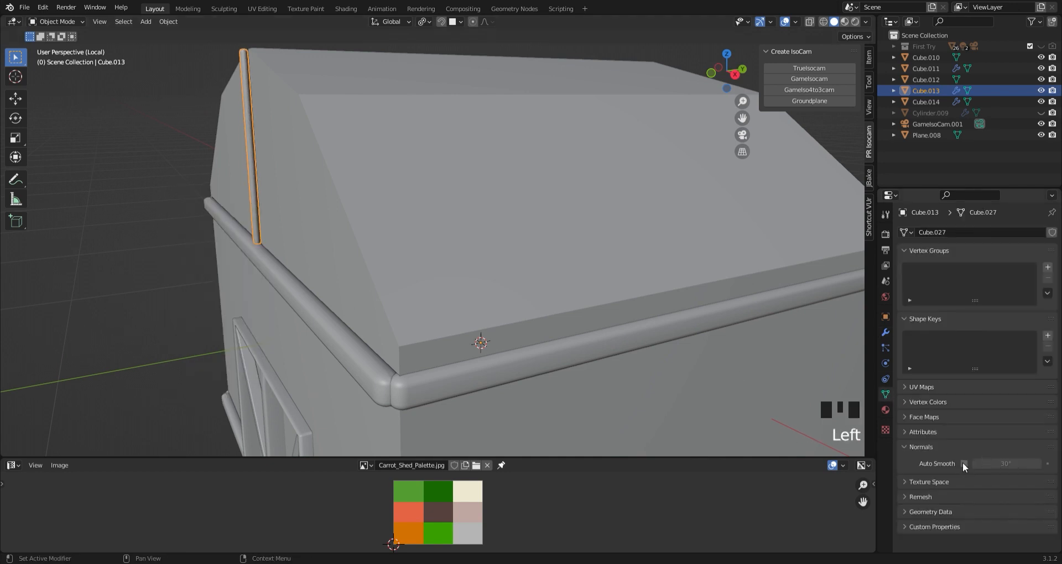
middle_click_drag(420, 248, 223, 270)
left_click(234, 218)
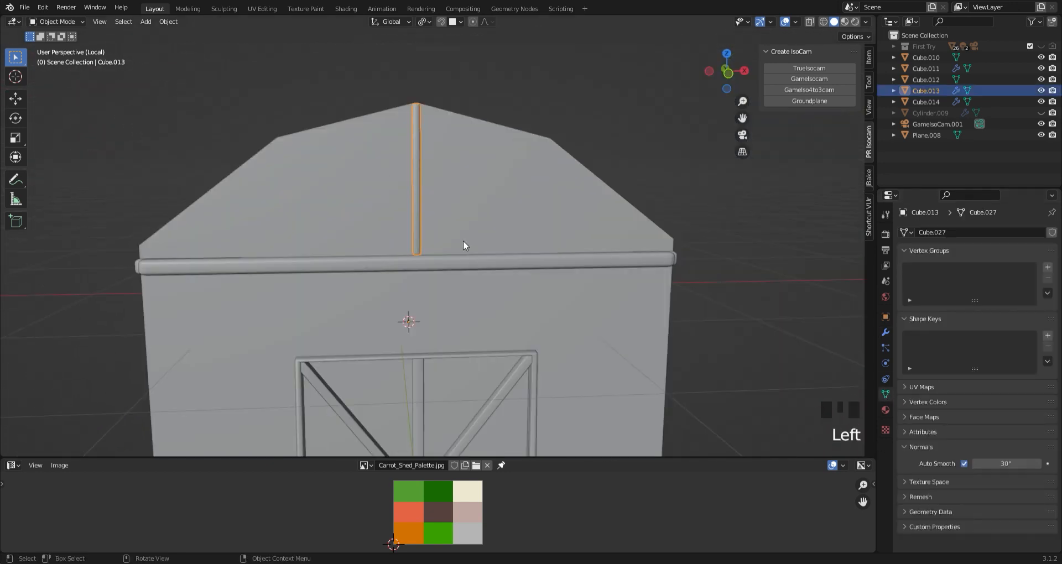
Duplicate the vertical gable beam and rotate the copy about Y so it slants from the left roof corner to the upper trim
key("shift+d")
key("r")
key("y")
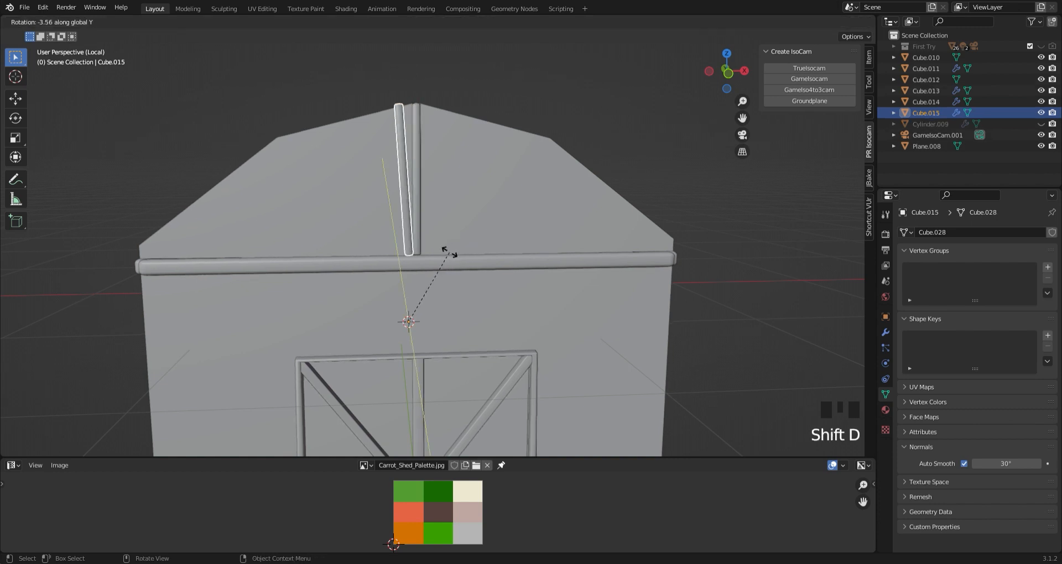
left_click(416, 247)
left_click(254, 95)
mouse_move(490, 119)
middle_mouse_down()
mouse_move(467, 124)
mouse_move(477, 114)
middle_mouse_up()
left_click(318, 220)
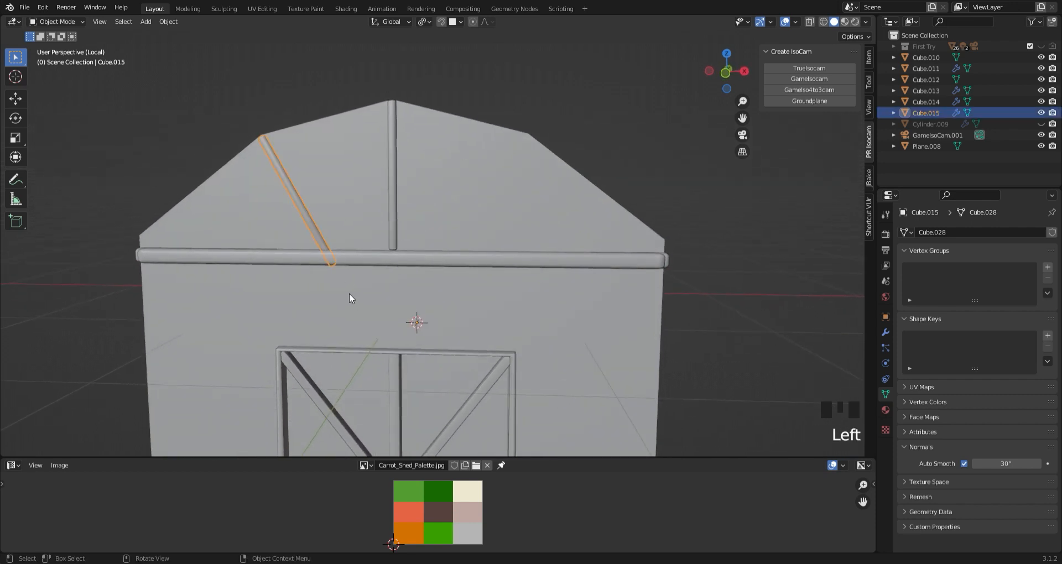
Move the slanted gable beam about 0.011 m up along Z
key("g")
key("z")
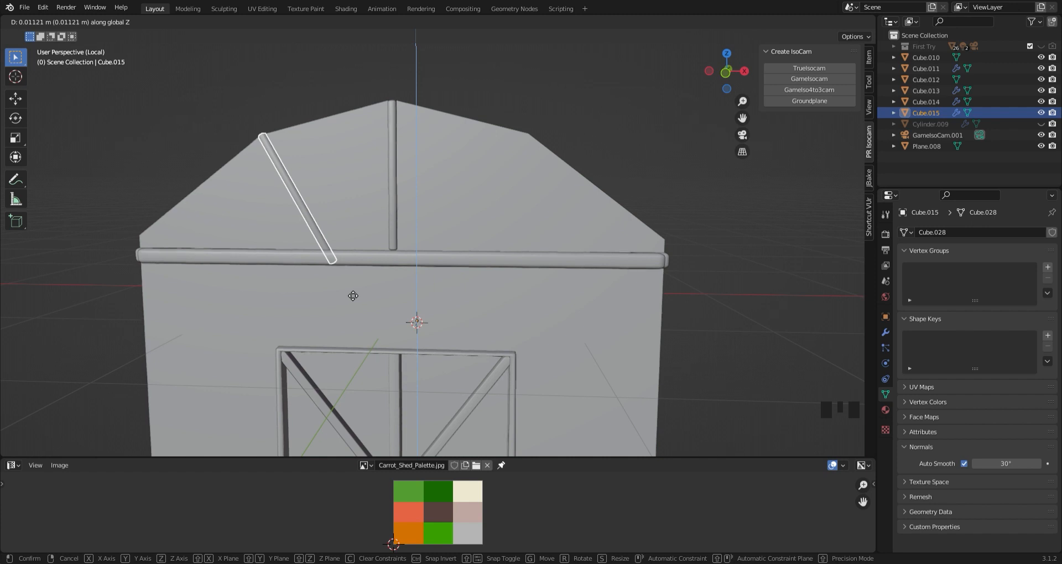
left_click(352, 296)
left_click(361, 91)
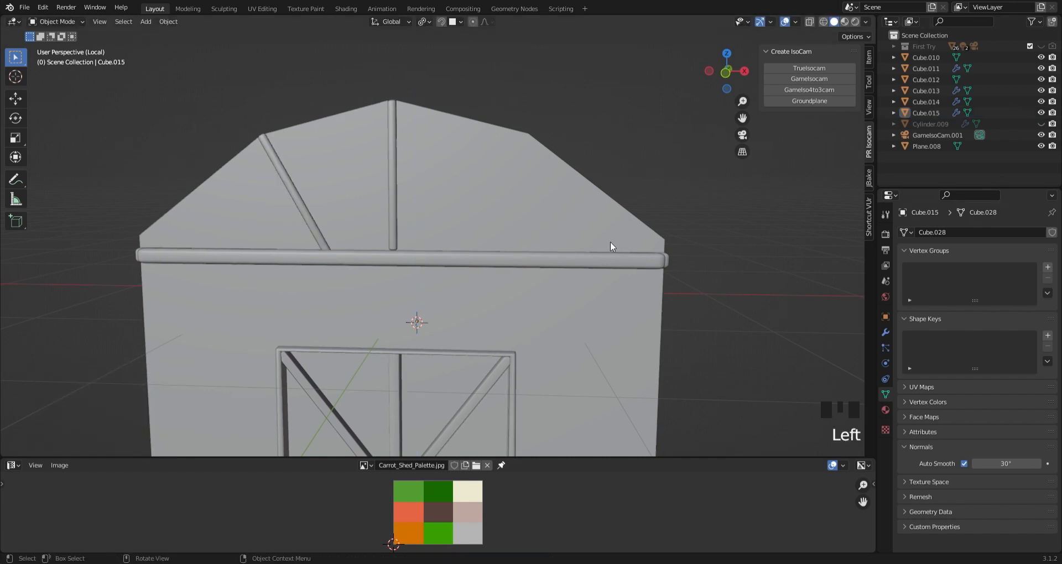
middle_click_drag(611, 246, 499, 299)
Add a Mirror modifier to the slanted gable beam, mirroring it across X with the shed body Cube.010 as the mirror object
left_click(321, 232)
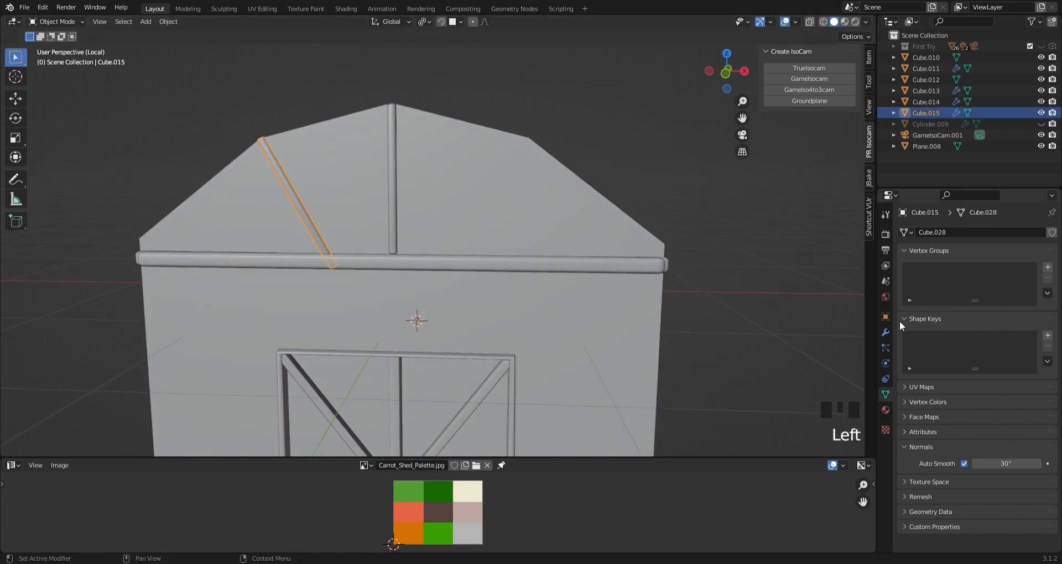
left_click(885, 332)
left_click(905, 251)
left_click(944, 231)
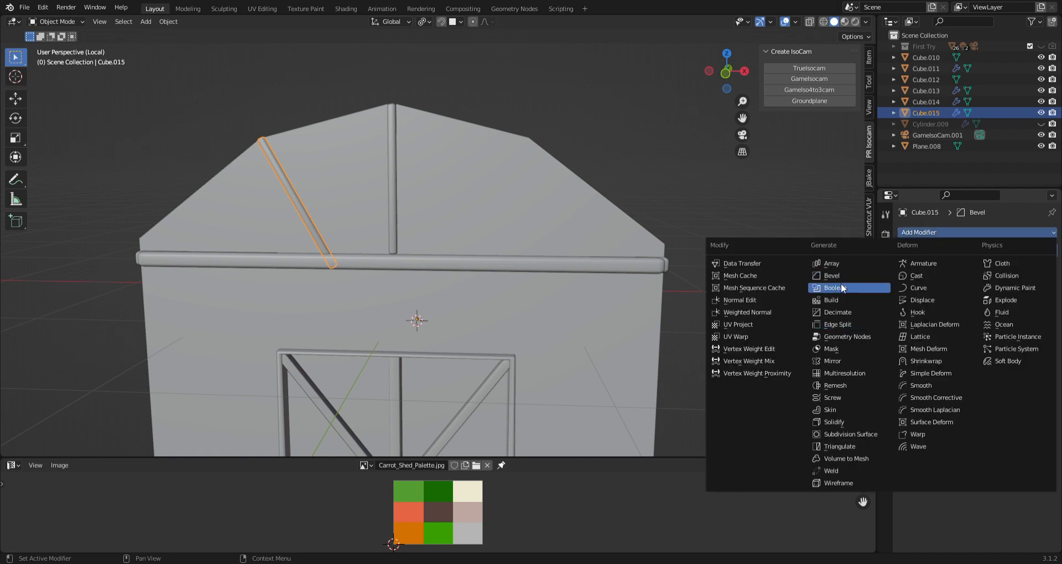
left_click(838, 360)
left_click(1037, 324)
left_click(606, 326)
left_click(746, 191)
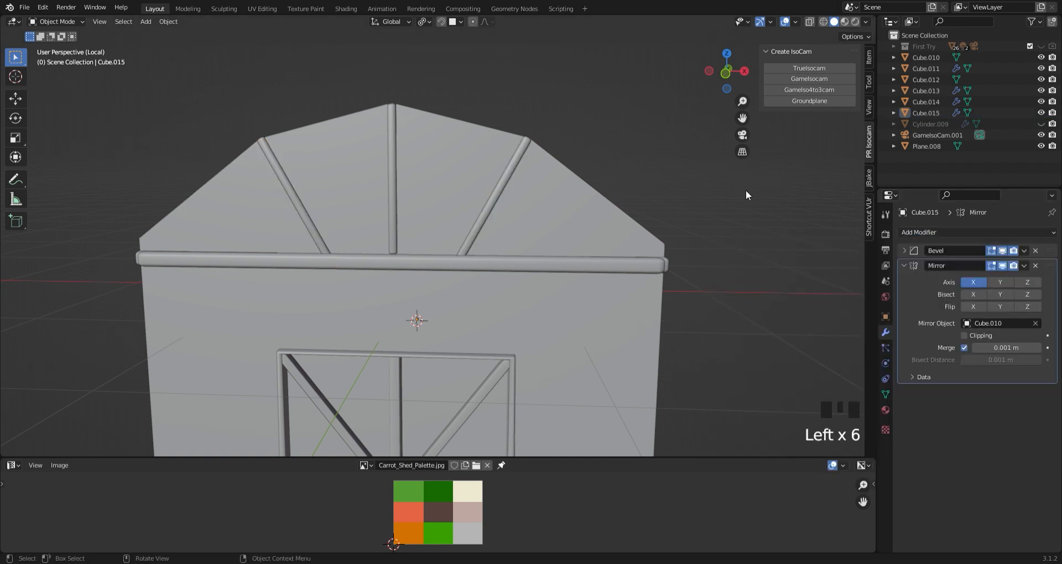
Apply the slanted gable beam's Bevel and Mirror modifiers
left_click(904, 265)
left_click(1023, 251)
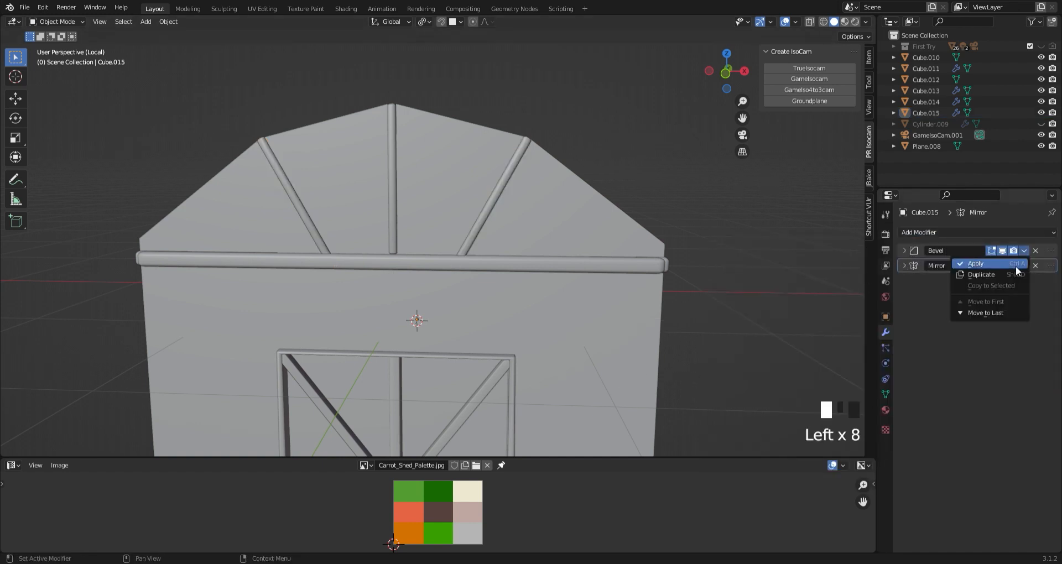
left_click(1015, 267)
left_click(1023, 251)
left_click(1018, 266)
left_click(628, 197)
Apply the central vertical gable beam's Bevel modifier
left_click(393, 182)
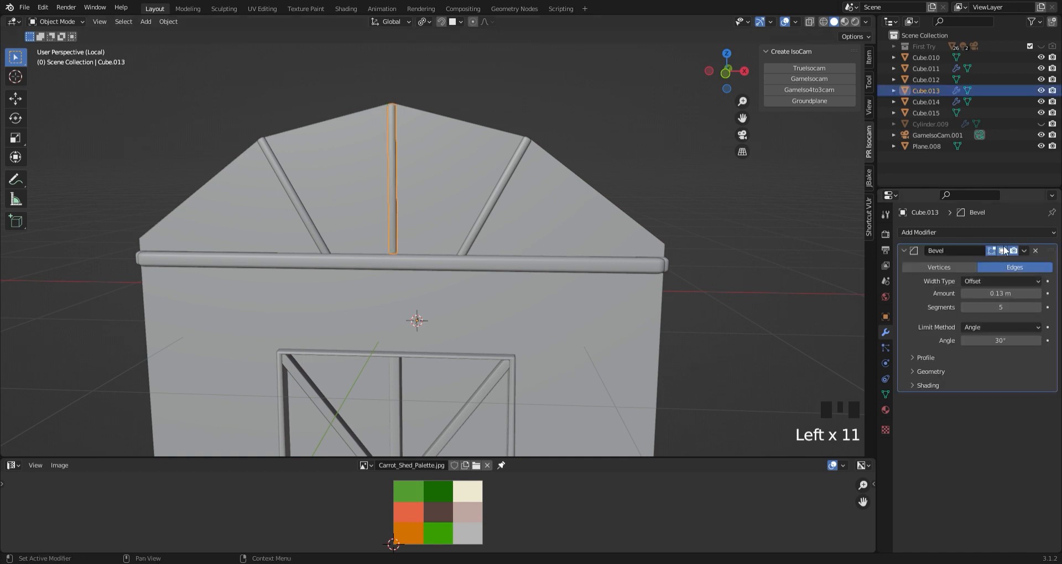
left_click(1024, 250)
left_click(1017, 265)
scroll(536, 320, "down", 4)
scroll(536, 319, "up", 3)
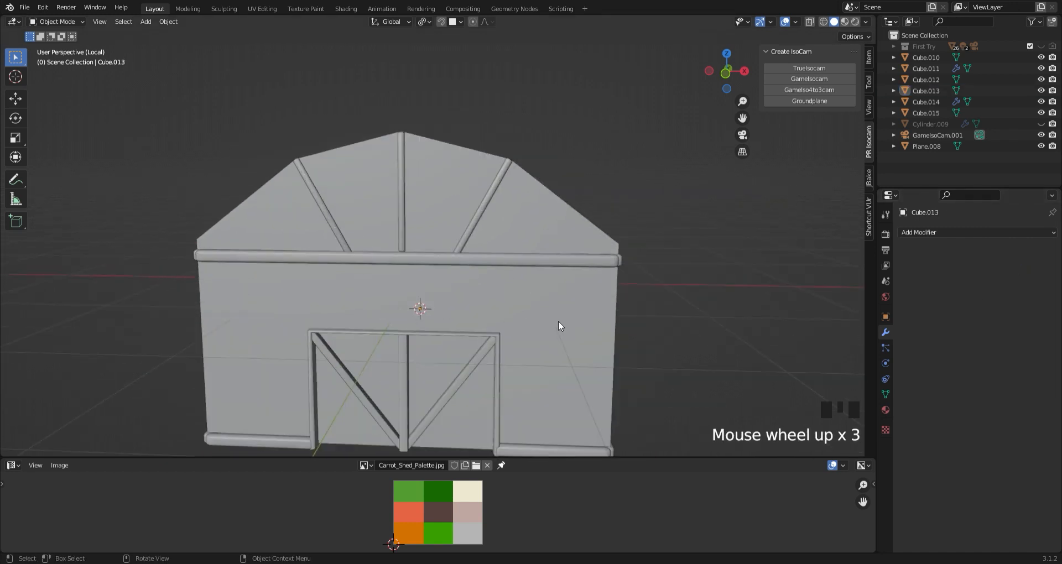
Isolate the shed body in local view, switch to wireframe shading and enter Edit Mode in the front view
middle_click_drag(559, 327, 553, 264)
left_click(553, 265)
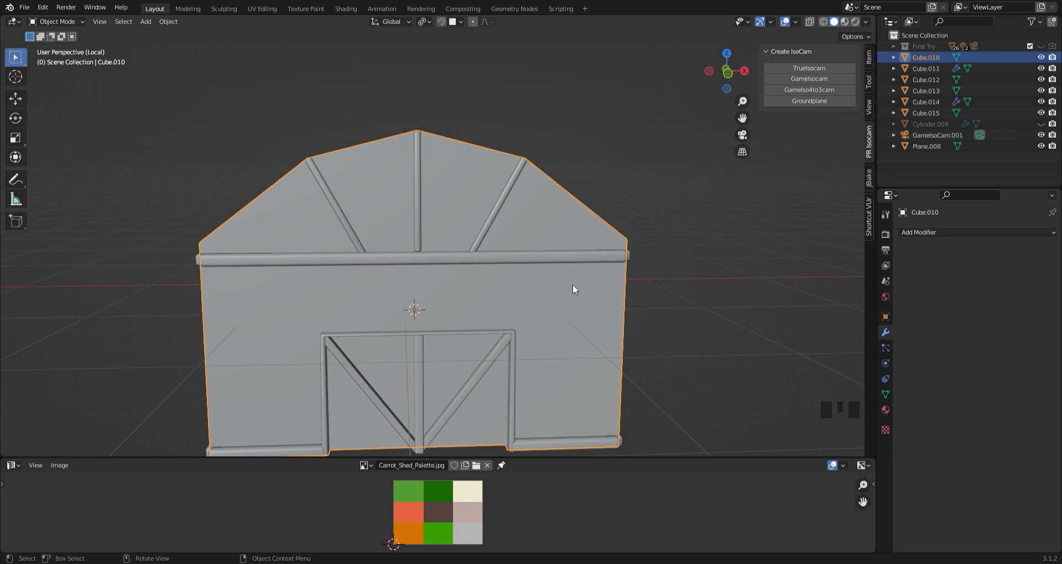
key("slash")
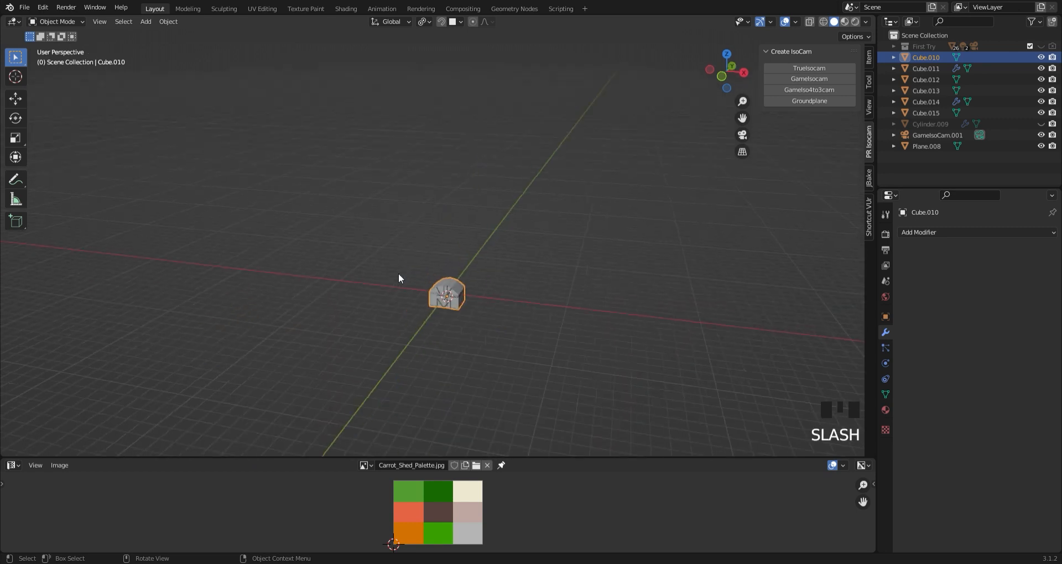
key("slash")
middle_click_drag(398, 273, 521, 137)
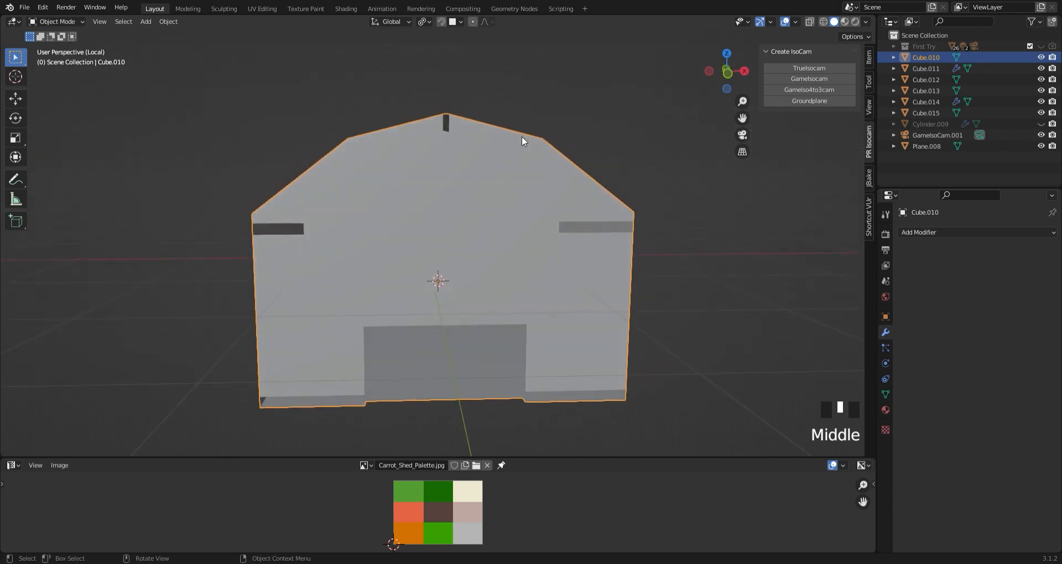
left_click(823, 21)
key("Tab")
scroll(431, 210, "up", 3)
middle_click_drag(296, 190, 537, 204)
left_click(537, 204)
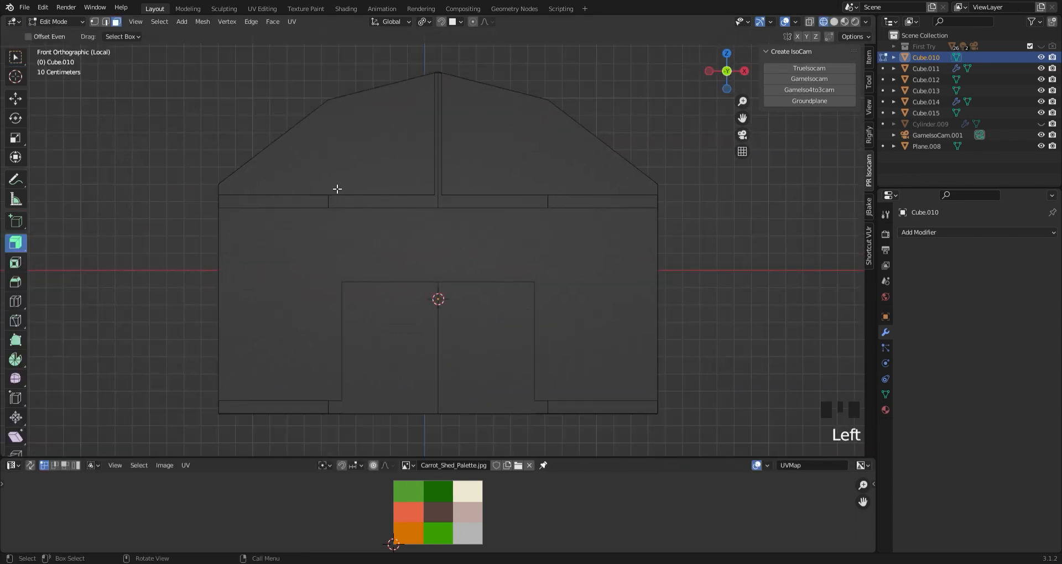
Knife-cut vertical edges from the left and right roof corners down to the upper trim band on the shed's front face
key("k")
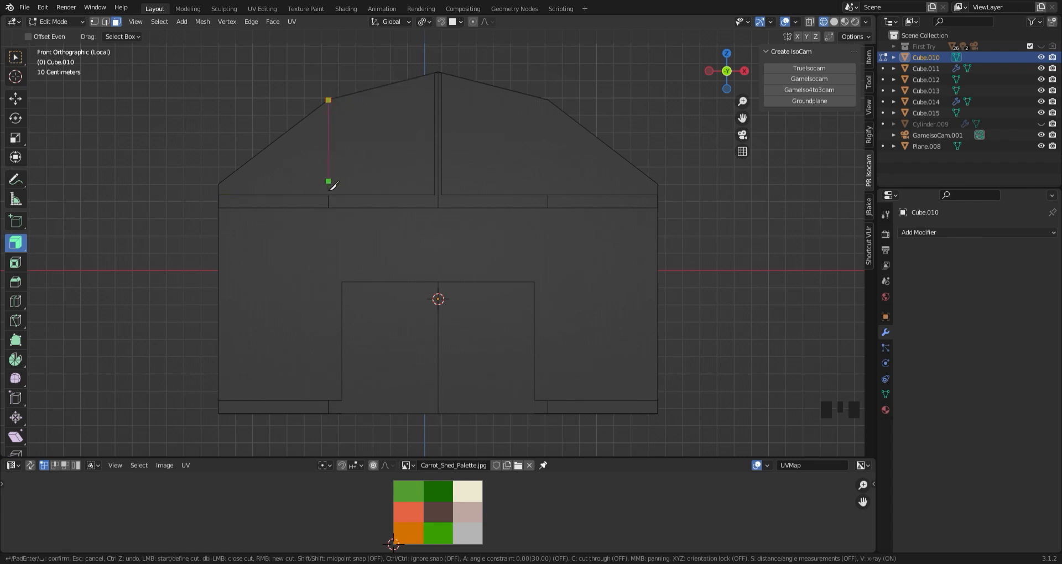
left_click(328, 194)
key("Return")
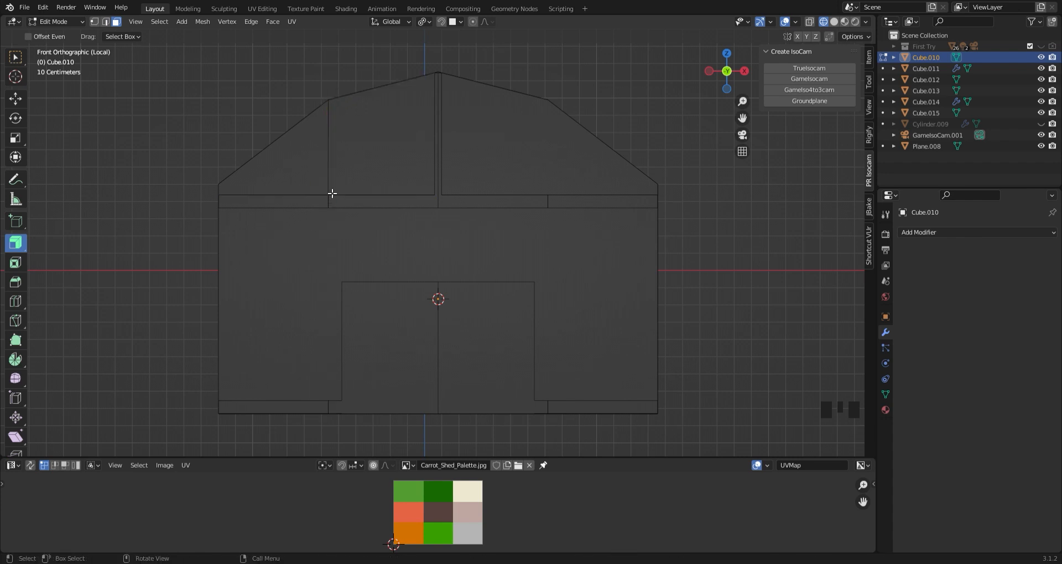
key("k")
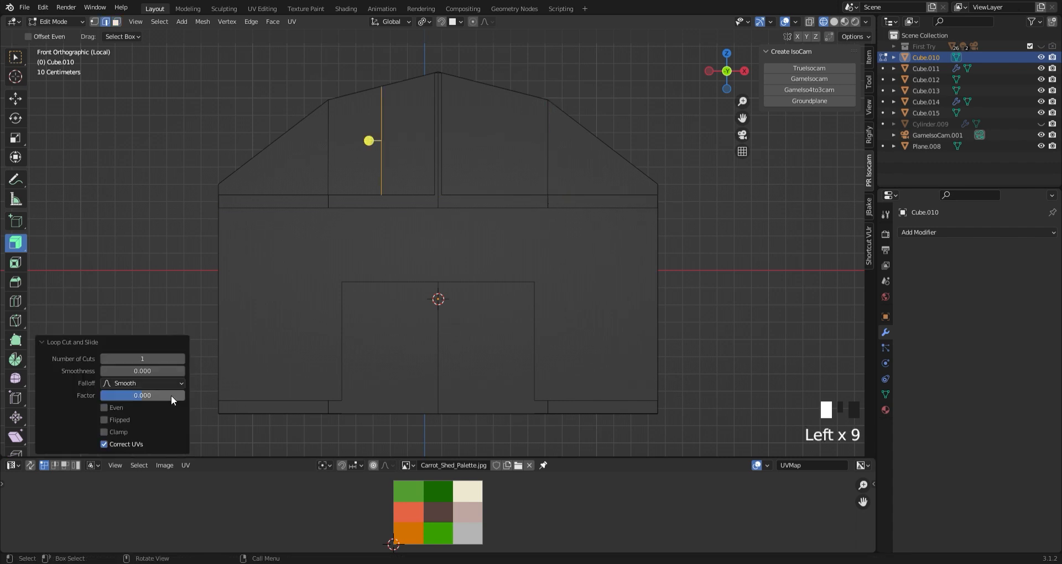
Raise the loop cut on the gable section just left of centre to 5 vertical cuts
left_click(181, 358)
left_click(181, 359)
left_click(181, 358)
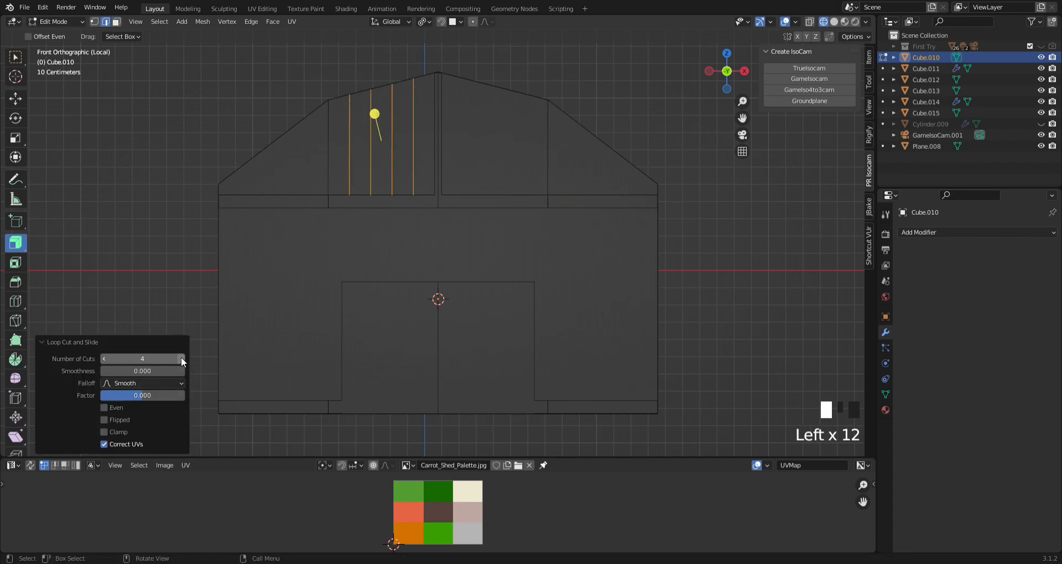
left_click(181, 359)
left_click(194, 126)
Divide the outer left gable section with 5 evenly spaced vertical loop cuts
key("ctrl+r")
left_click(300, 140)
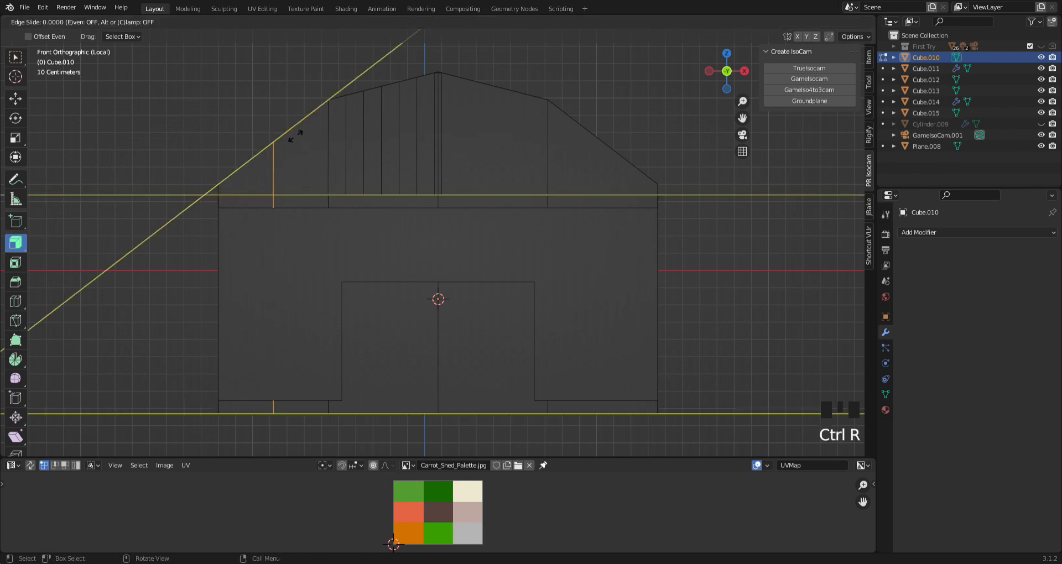
right_click(293, 137)
left_click(181, 359)
left_click(181, 358)
left_click(181, 359)
left_click(181, 359)
left_click(161, 219)
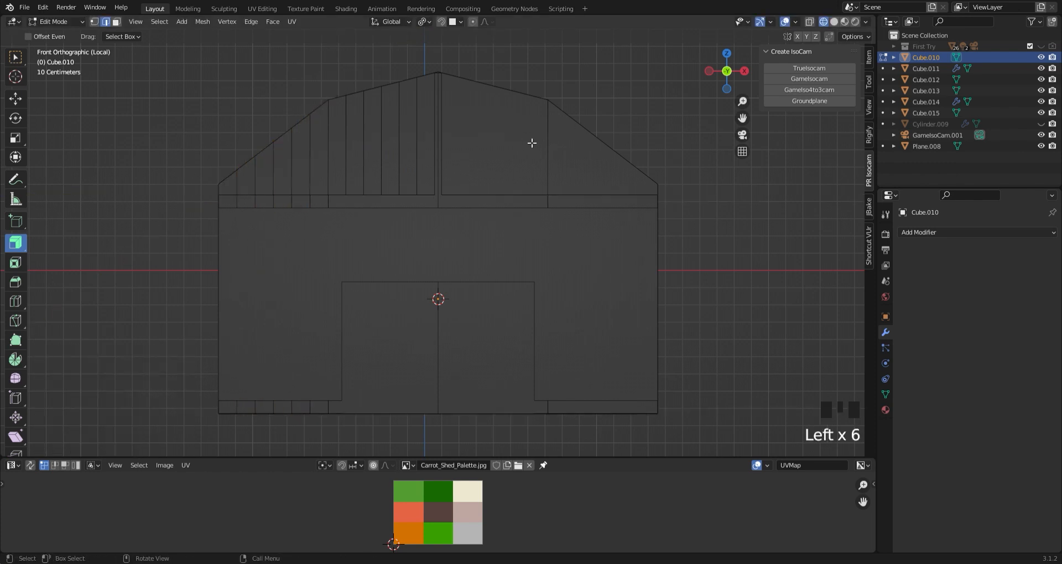
Divide the gable section just right of centre with 5 evenly spaced vertical loop cuts
key("ctrl+r")
left_click(500, 114)
left_click(181, 356)
left_click(181, 356)
left_click(181, 357)
left_click(181, 356)
left_click(223, 133)
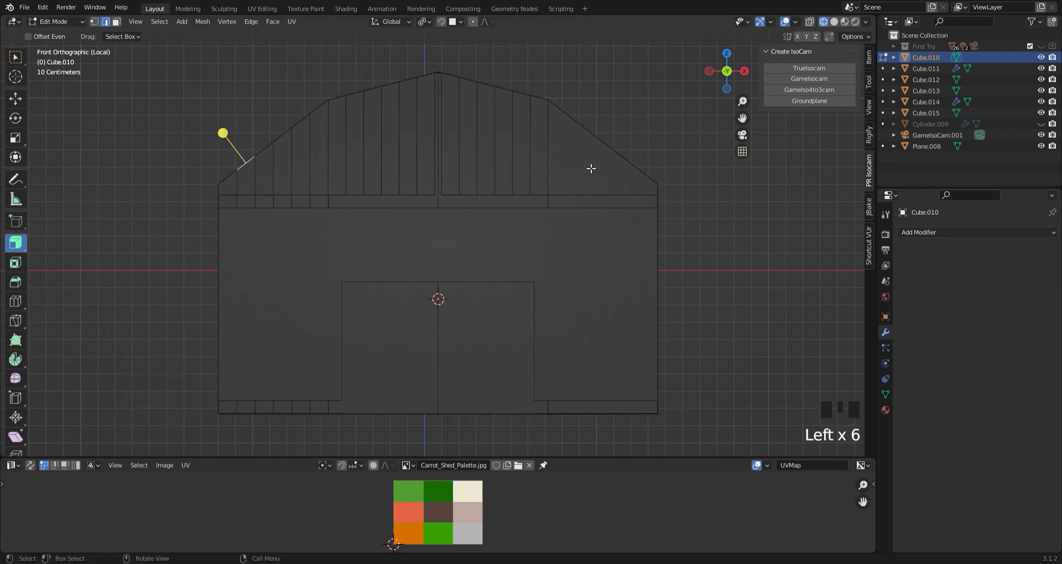
Divide the outer right gable section with 5 evenly spaced vertical loop cuts
key("ctrl+r")
left_click(584, 164)
left_click(633, 292)
left_click(181, 359)
left_click(180, 358)
left_click(181, 358)
left_click(181, 358)
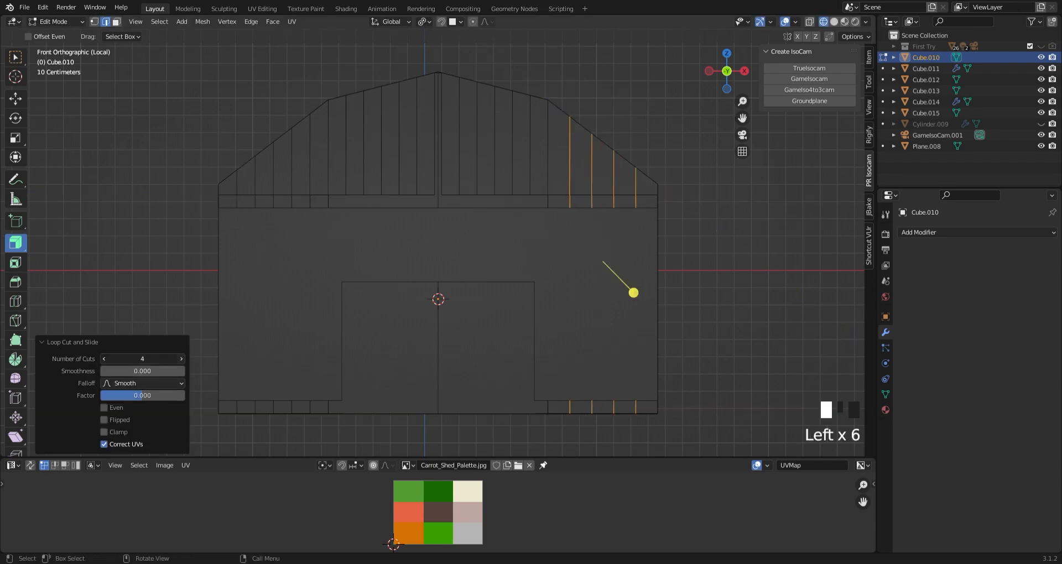
left_click(737, 280)
Knife-cut vertical edges in the front view from both upper corners of the door opening up to the trim band
middle_click_drag(737, 280, 679, 281)
scroll(680, 351, "up", 2)
middle_click_drag(600, 293, 591, 288)
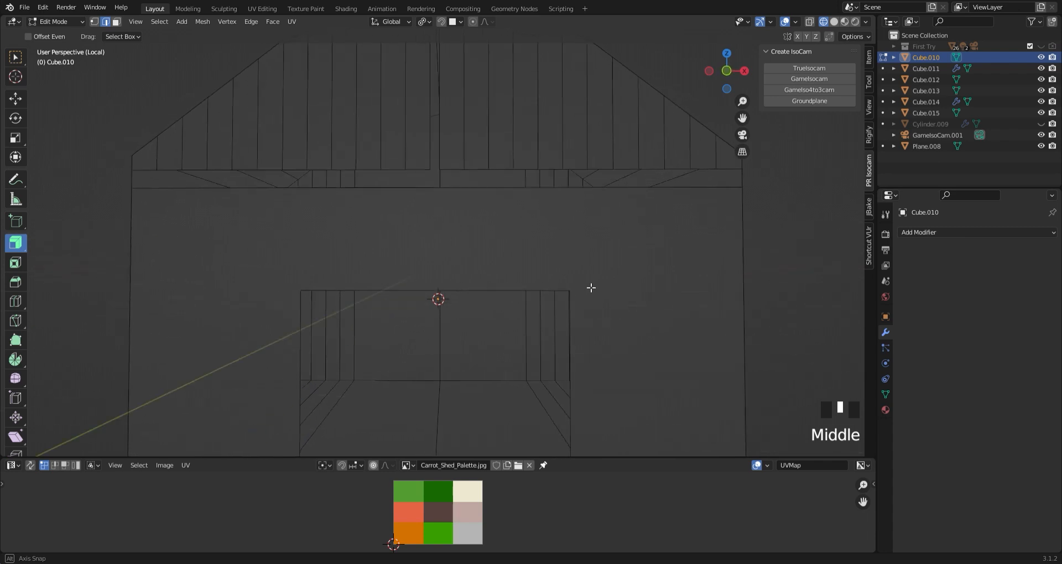
left_click(727, 73)
scroll(568, 351, "up", 1)
key("k")
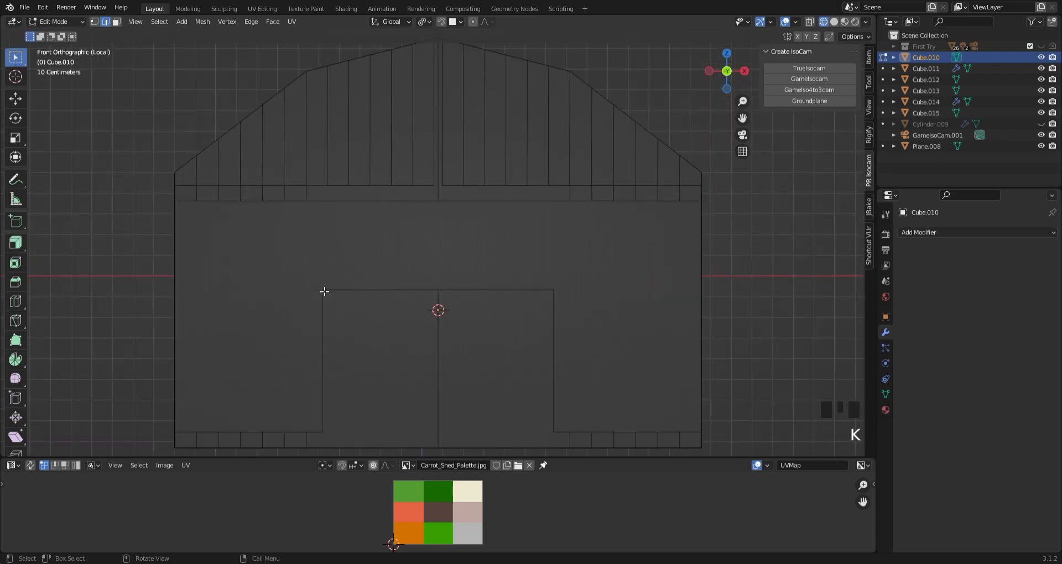
key("k")
left_click(322, 290)
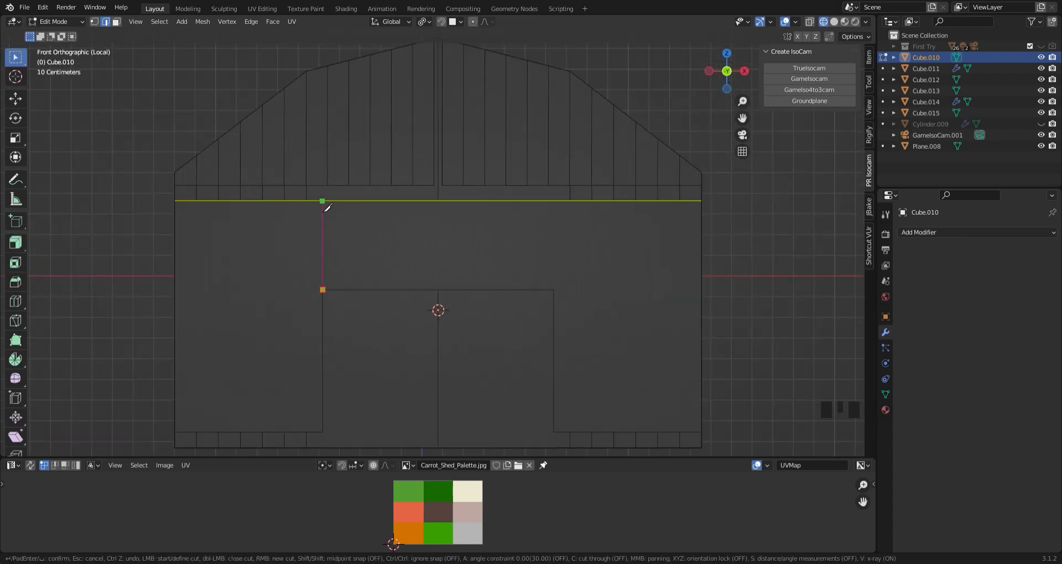
left_click(325, 204)
key("Return")
key("k")
left_click(554, 289)
left_click(554, 201)
key("Return")
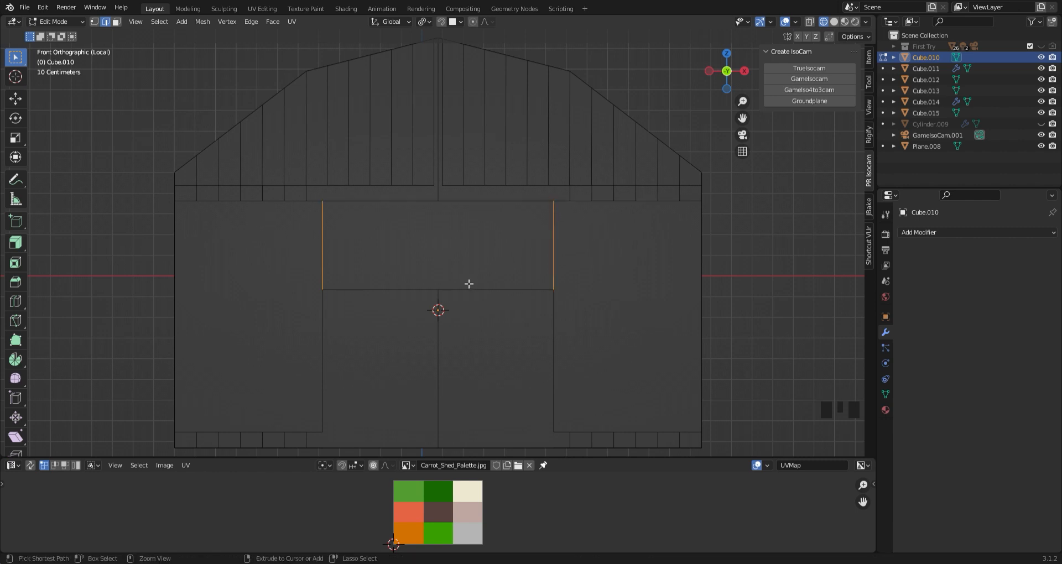
Divide the wall panel above the door opening with 8 evenly spaced vertical loop cuts
key("ctrl+r")
left_click(439, 275)
left_click(439, 276)
left_click(181, 359)
left_click(181, 360)
left_click(180, 360)
left_click(181, 359)
left_click(181, 360)
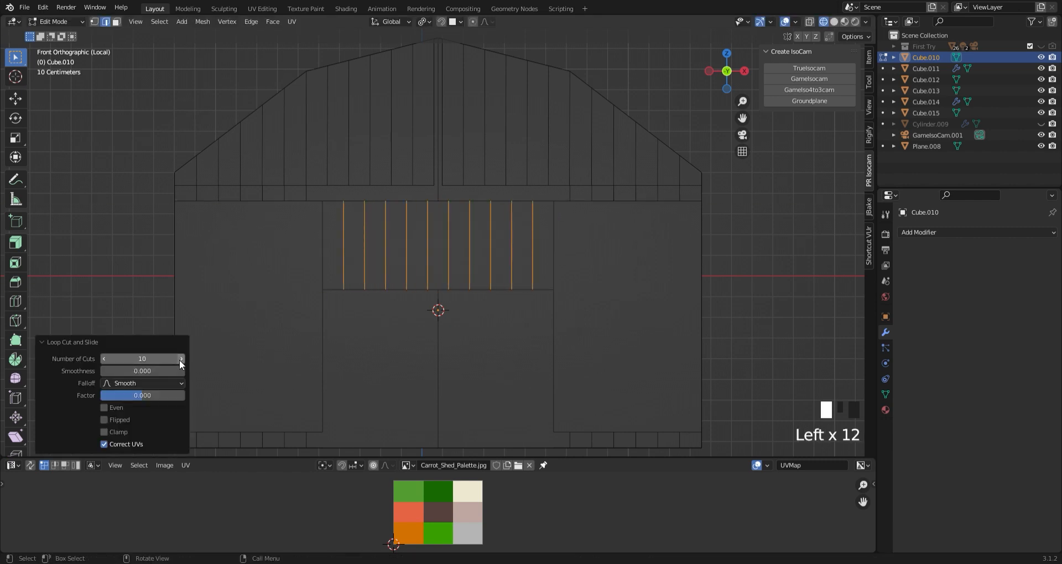
left_click(104, 359)
left_click(104, 358)
left_click(629, 308)
Knife-cut a vertical edge right of the door opening, from the lower trim band to the upper one
key("k")
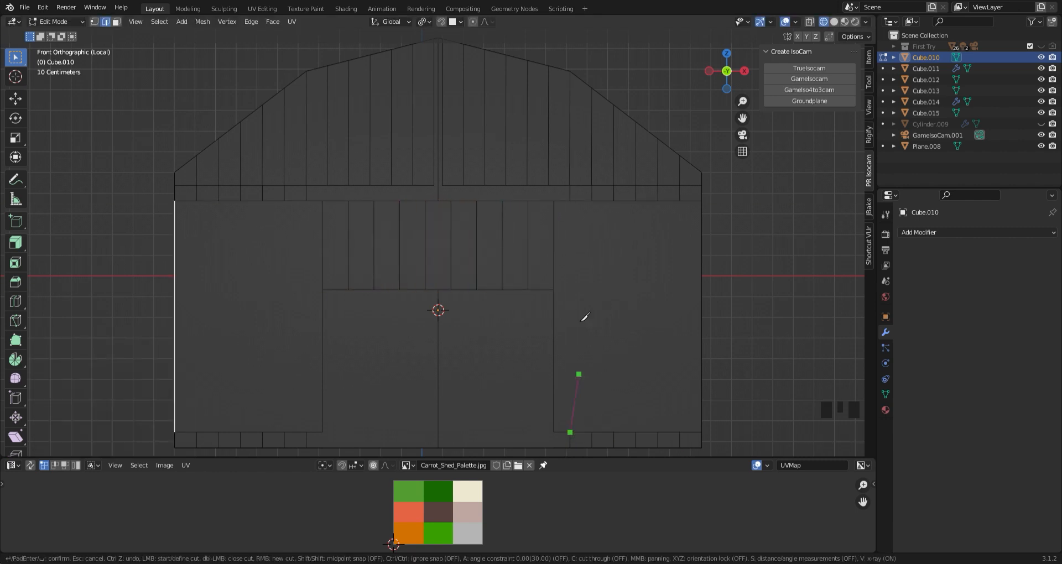
left_click(572, 205)
key("Return")
Divide the front wall section right of the new vertical edge with 5 loop cuts
key("ctrl+r")
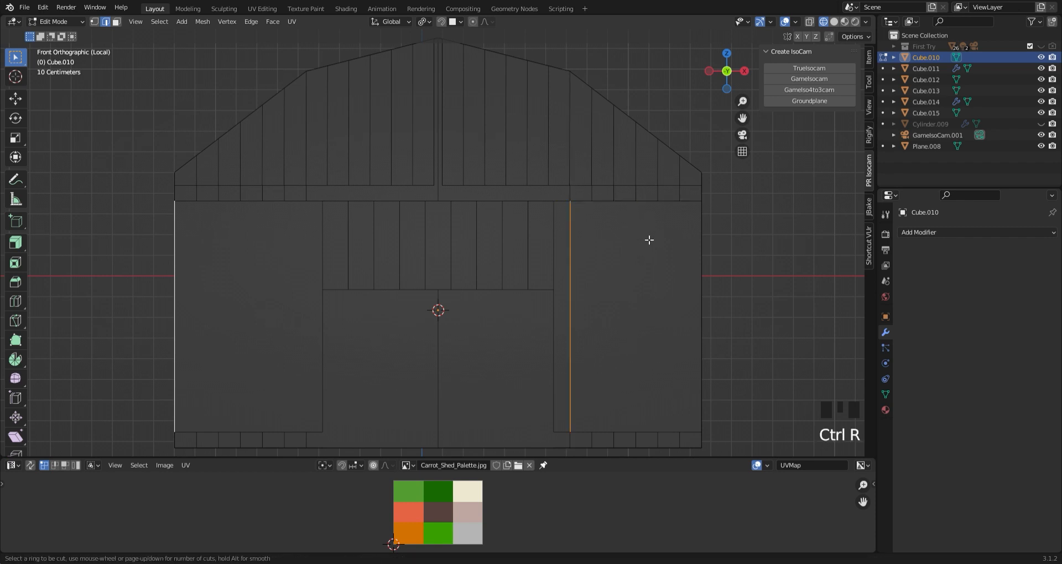
left_click(644, 215)
left_click(644, 215)
left_click(181, 359)
left_click(184, 358)
left_click(184, 358)
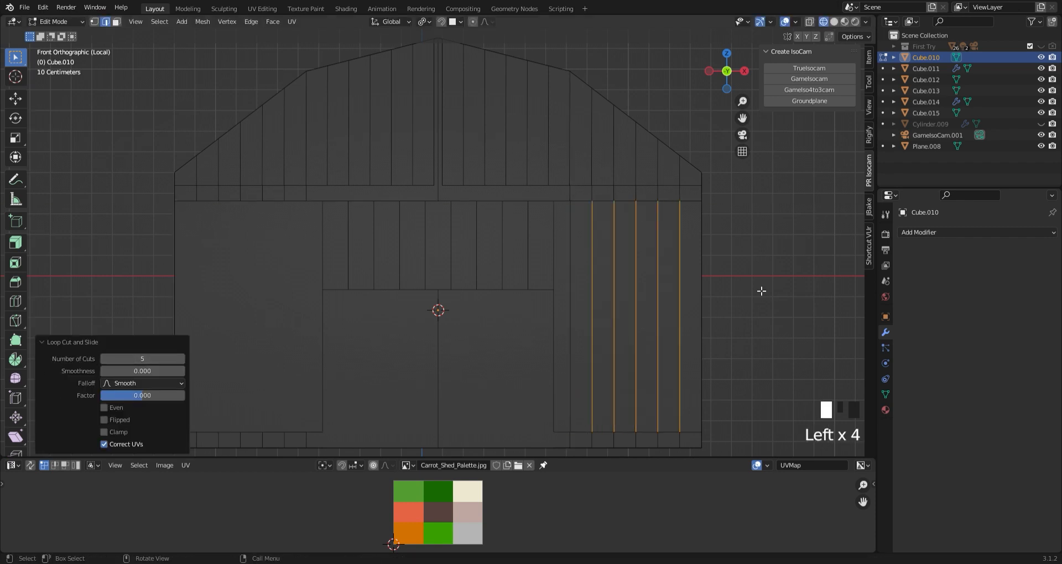
left_click(761, 292)
Knife-cut a matching vertical edge left of the door opening, between the lower and upper trim bands
key("k")
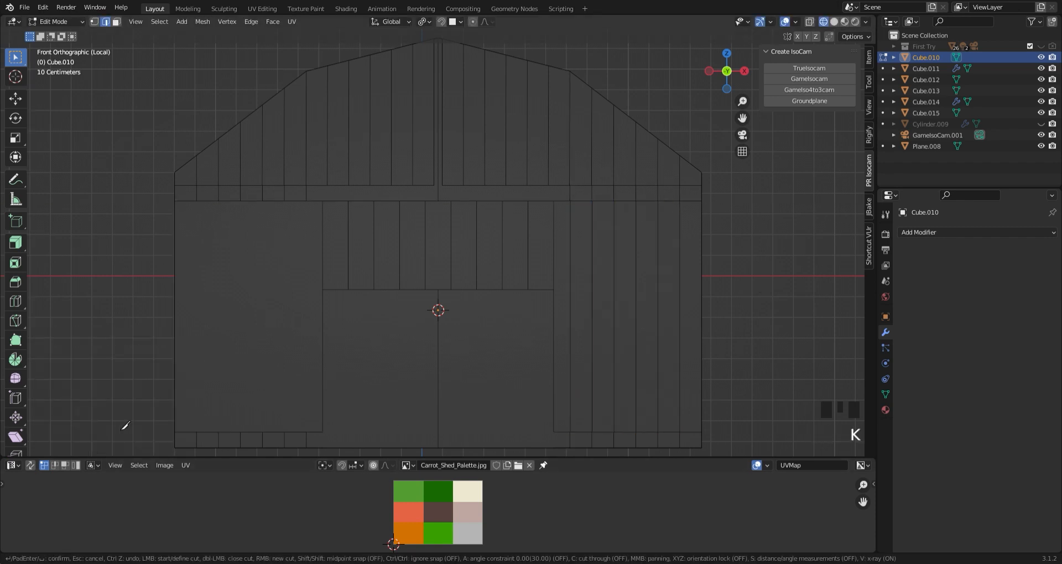
left_click(307, 211)
key("Return")
Divide the front wall section left of the door opening with 5 evenly spaced vertical loop cuts
key("ctrl+r")
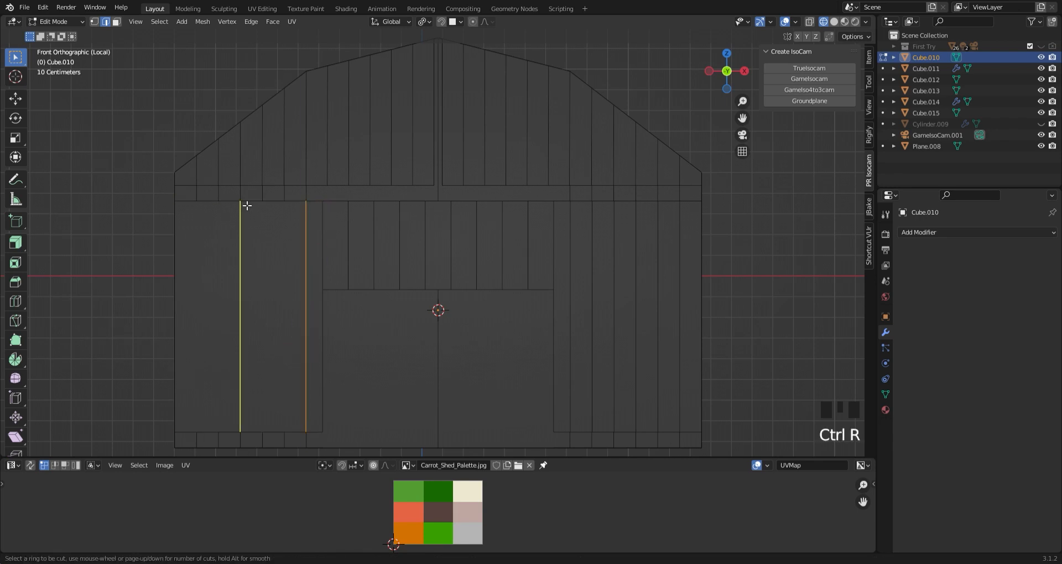
left_click(247, 207)
left_click(247, 206)
left_click(182, 359)
left_click(182, 359)
left_click(181, 359)
left_click(182, 359)
left_click(171, 312)
scroll(498, 266, "down", 2)
left_click(669, 238)
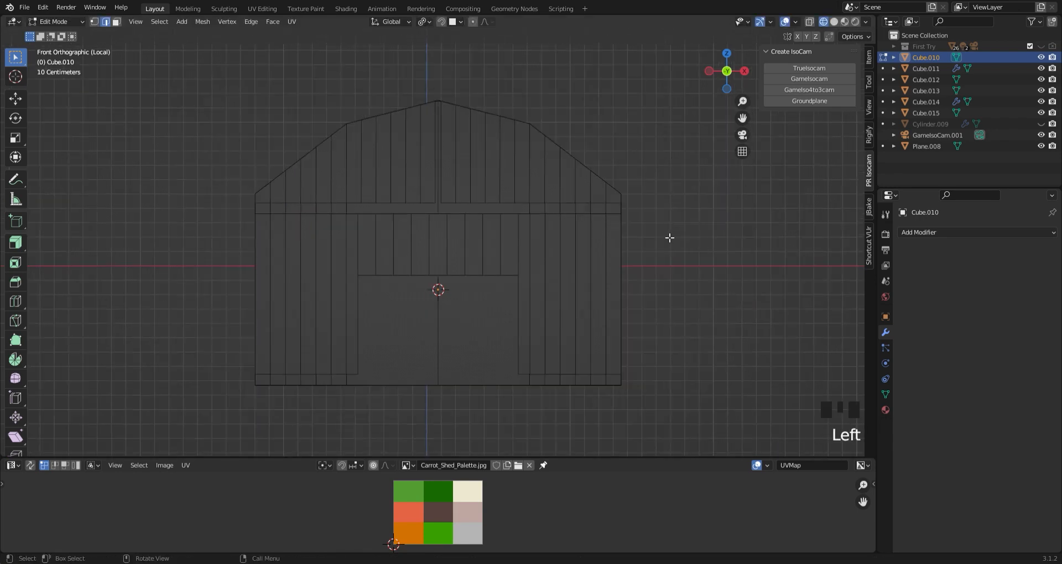
Knife-cut a vertical edge near the front corner of the shed's right side wall, from base to eave
middle_click_drag(681, 265, 652, 298)
left_click(834, 21)
scroll(675, 339, "down", 2)
key("z")
left_click(544, 342)
middle_click_drag(675, 339, 535, 337)
key("k")
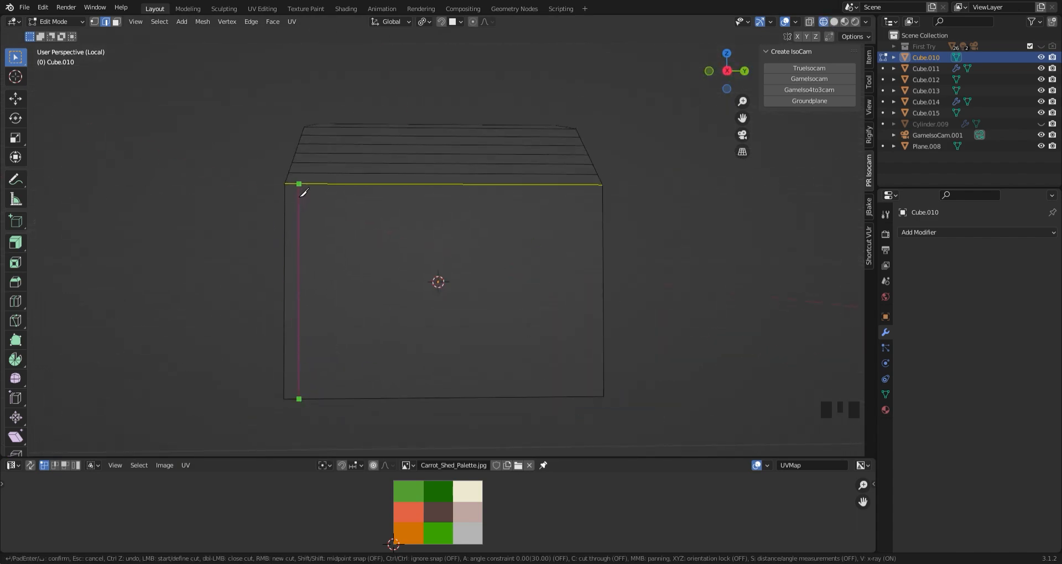
key("Return")
Divide the rest of the right side wall with 18 evenly spaced vertical loop cuts
key("ctrl+r")
left_click(334, 189)
right_click(333, 190)
left_click(181, 359)
left_click(181, 359)
left_click(181, 359)
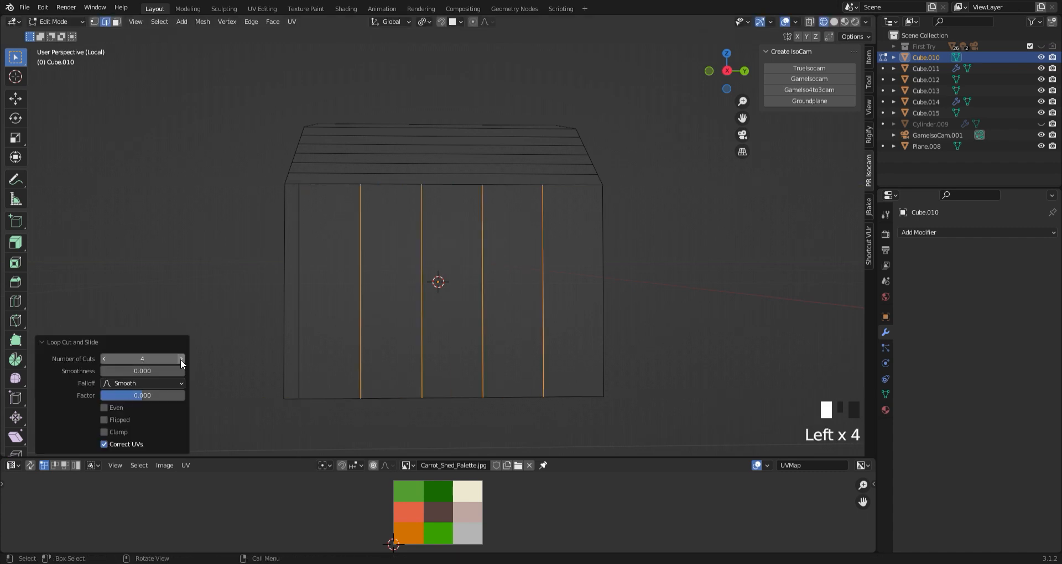
left_click(182, 359)
left_click(182, 359)
left_click(182, 359)
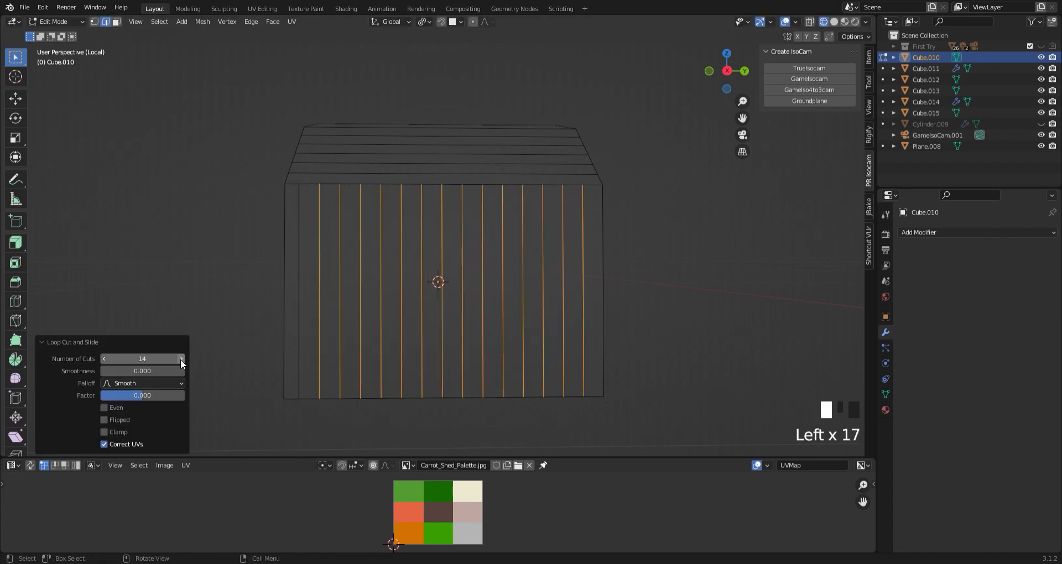
triple_click(181, 359)
triple_click(181, 359)
left_click(218, 279)
Knife-cut a vertical edge near the front corner of the left side wall, using X-ray to align it with the opposite wall's cut
middle_click_drag(148, 279, 400, 288)
left_click(809, 23)
left_click(726, 72)
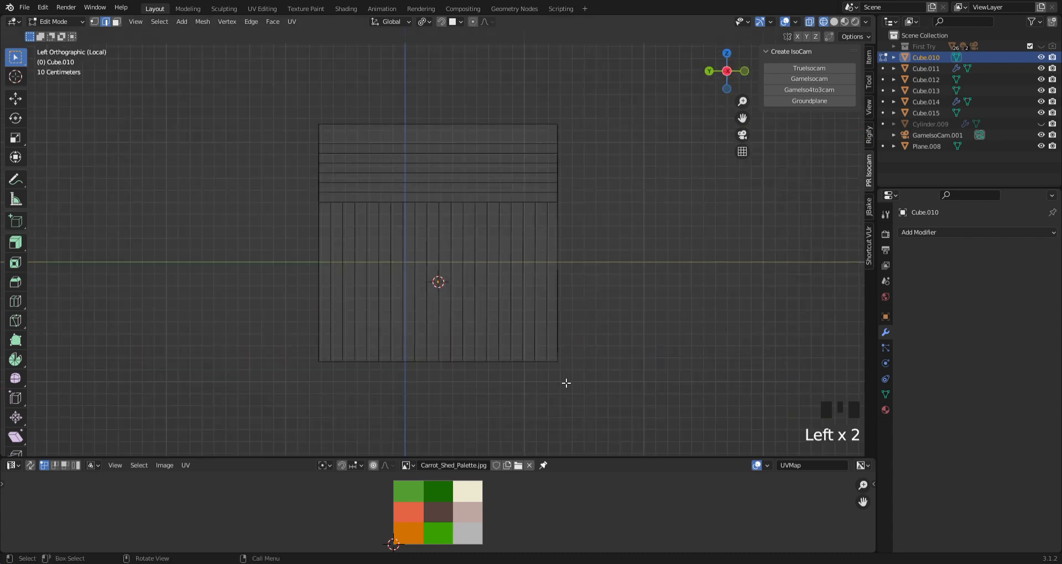
scroll(567, 383, "down", 1)
key("k")
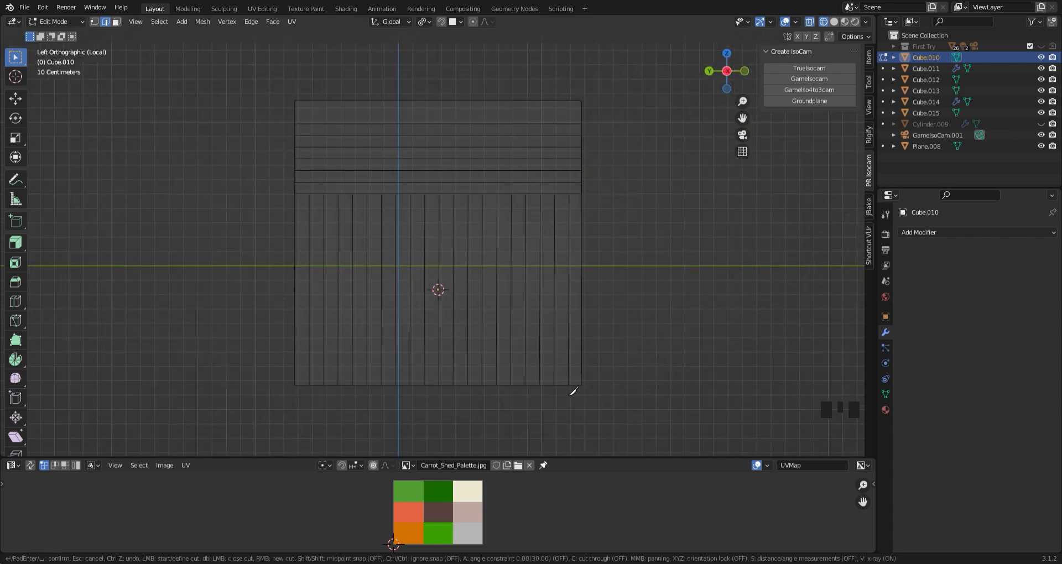
left_click(569, 194)
key("Return")
left_click(810, 23)
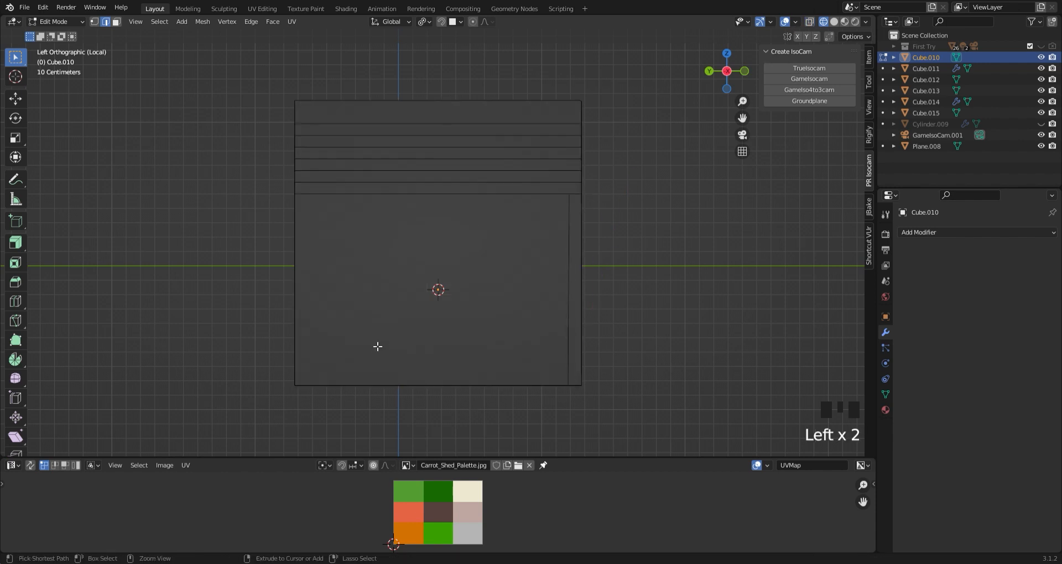
Divide the rest of the left side wall with 18 evenly spaced vertical loop cuts
key("ctrl+r")
left_click(378, 347)
right_click(377, 346)
left_click(181, 358)
left_click(181, 359)
left_click(181, 359)
left_click(181, 359)
left_click(181, 359)
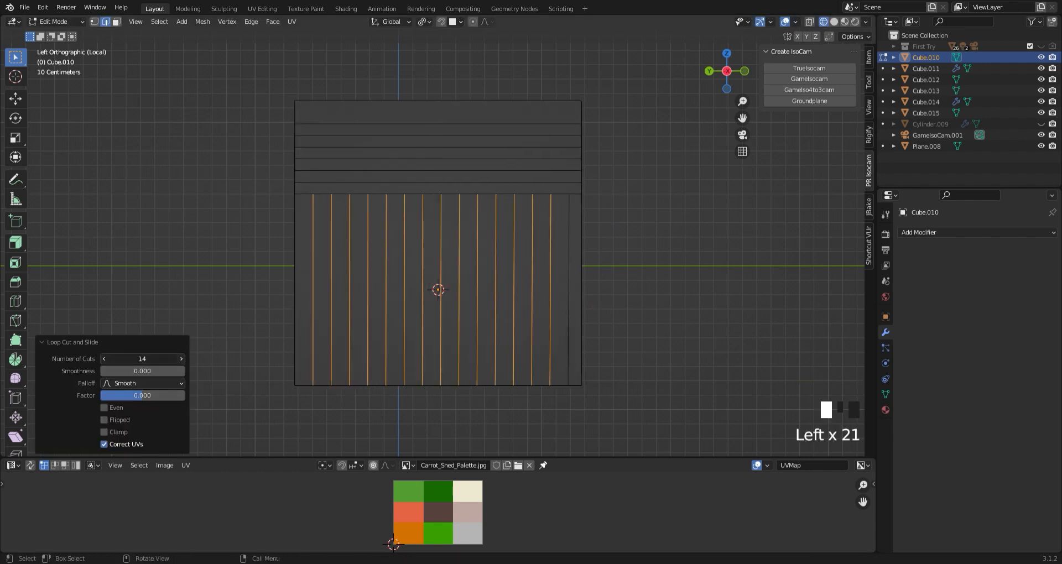
left_click(181, 359)
left_click(181, 359)
left_click(181, 359)
left_click(181, 359)
left_click(671, 178)
Switch to solid shading and view the shed body from the front in Edit Mode
middle_click_drag(671, 177, 542, 227)
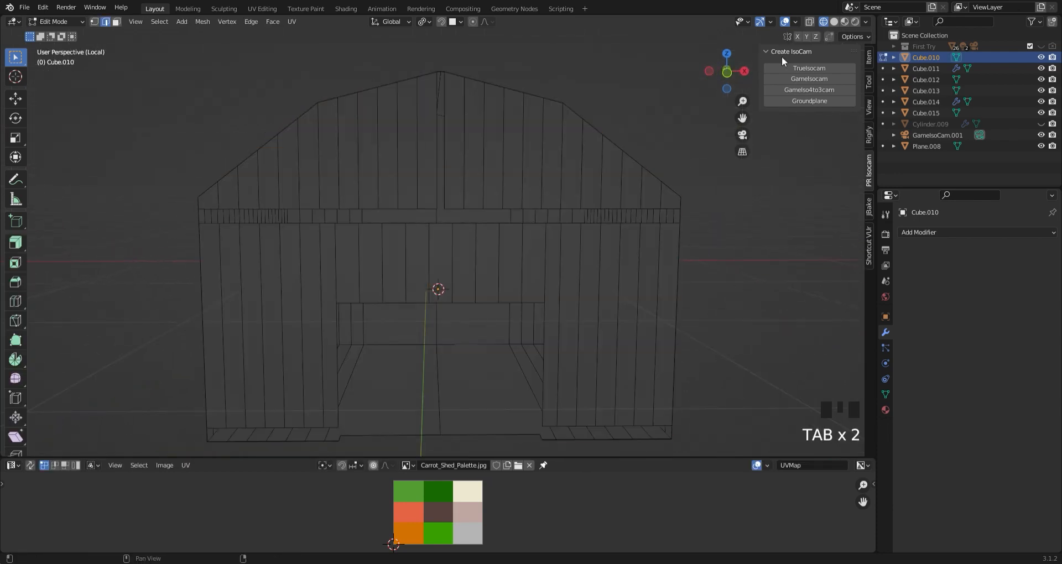
left_click(834, 21)
scroll(716, 322, "down", 2)
key("Tab")
scroll(688, 293, "up", 1)
mouse_move(716, 322)
middle_mouse_down()
mouse_move(688, 293)
mouse_move(723, 320)
middle_mouse_up()
key("Tab")
Select the vertical plank edges on the walls and gable and bevel them about 0.00462 m wide with 1 segment
left_click_drag(276, 236, 632, 252)
left_click_drag(278, 195, 451, 189, "shift")
left_click_drag(474, 189, 627, 197, "shift")
middle_click_drag(484, 246, 564, 340)
key("ctrl+b")
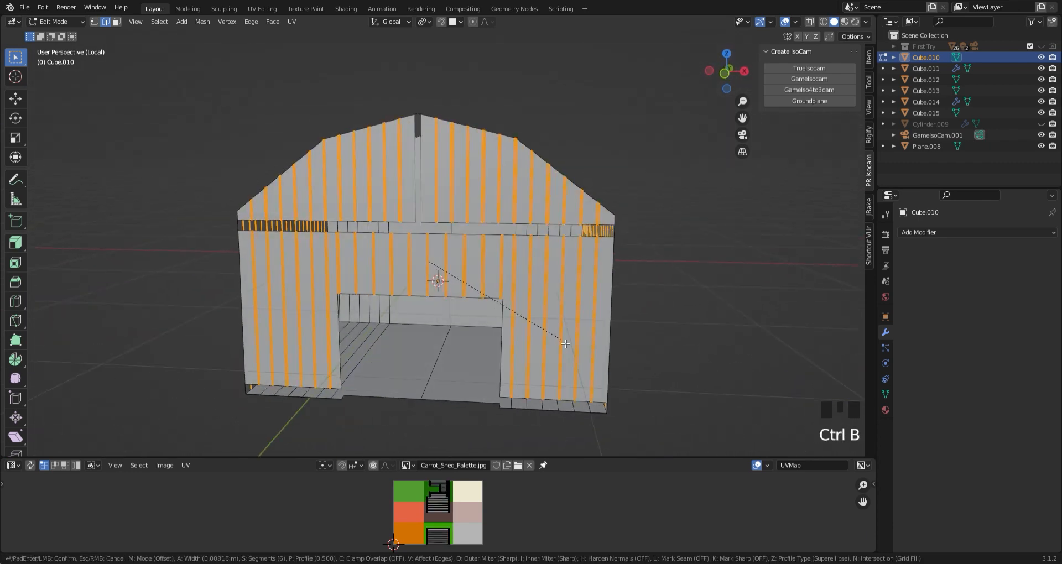
left_click(566, 344)
scroll(136, 280, "up", 3)
mouse_move(132, 288)
left_mouse_down()
mouse_move(104, 289)
mouse_move(124, 280)
left_mouse_up()
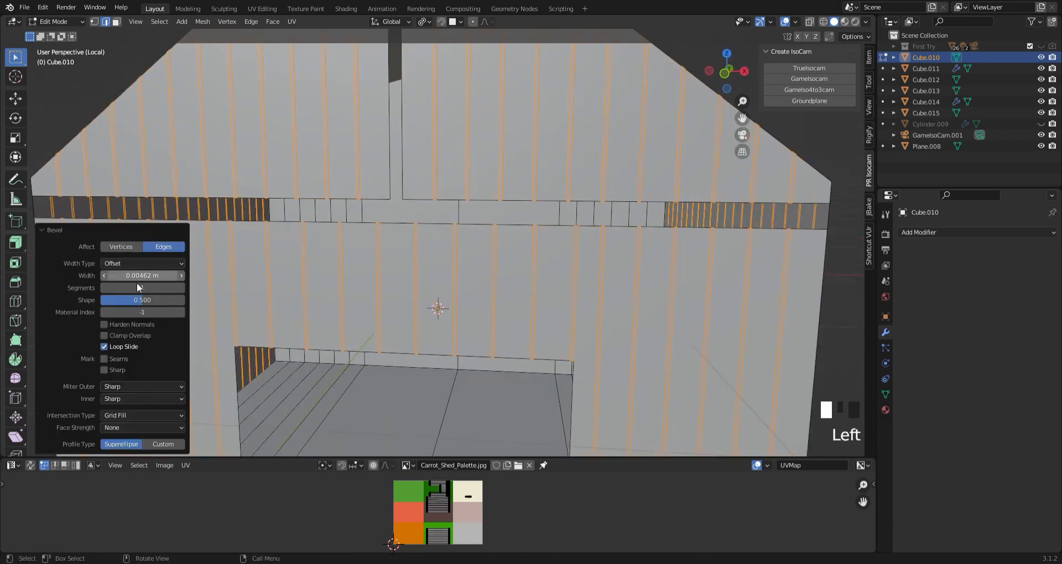
Change the pivot point and extrude the beveled strips inward along their normals by about 0.0047 m to form plank grooves
left_click(428, 22)
left_click(460, 70)
middle_click_drag(608, 330, 693, 319)
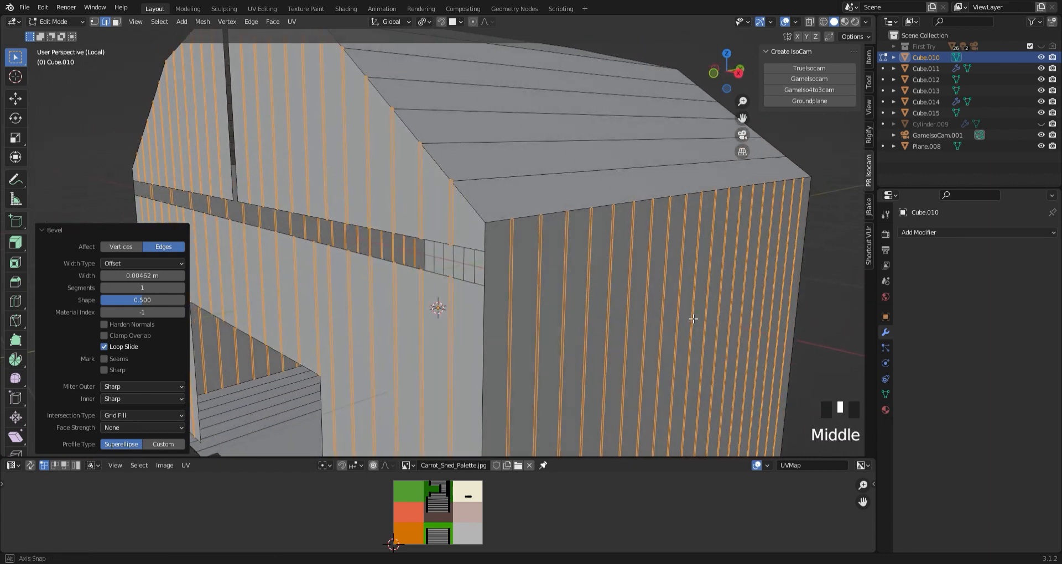
key("e")
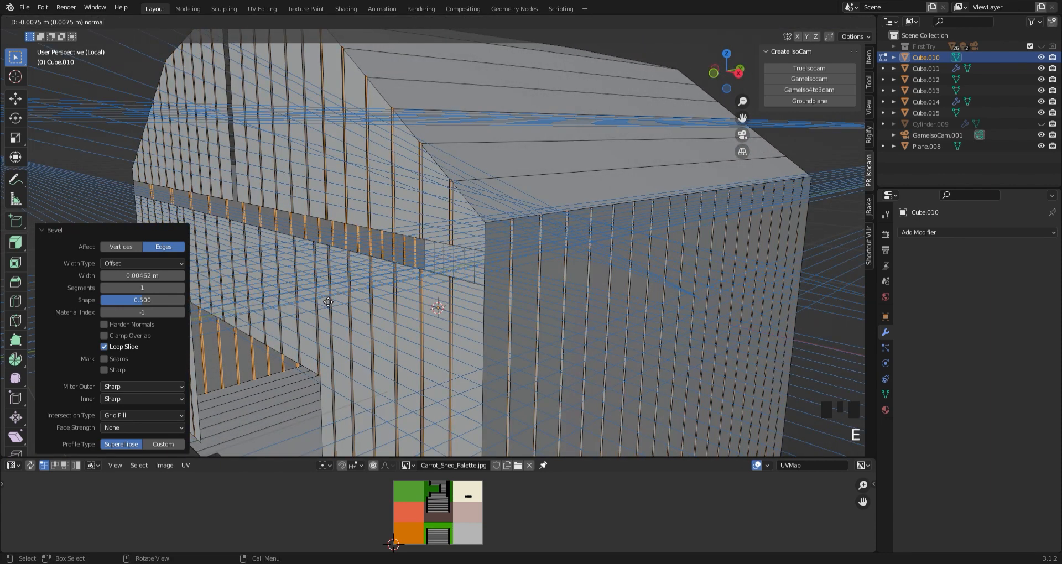
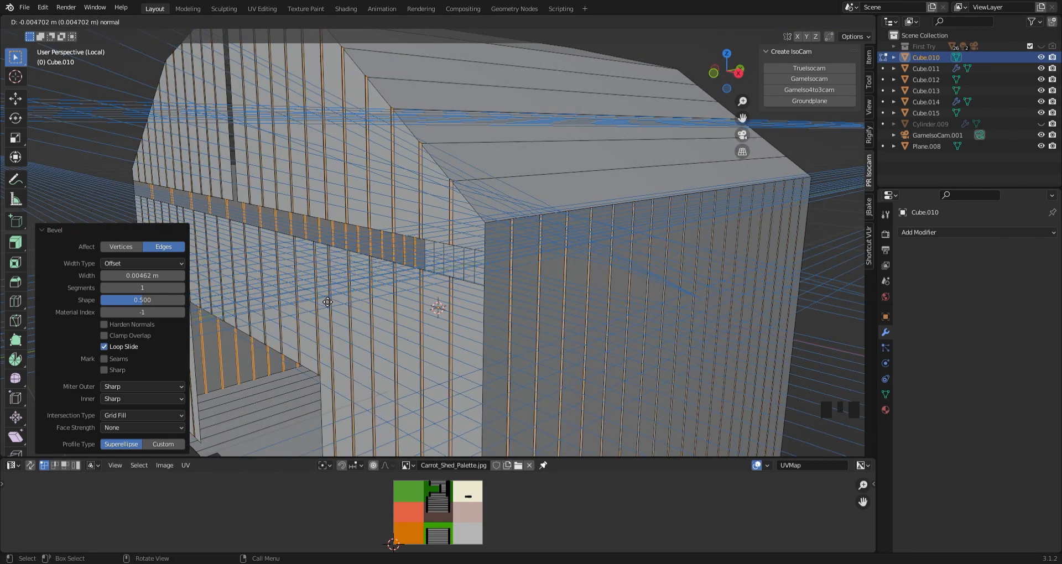
left_click(327, 301)
left_click(326, 318)
Leave Edit Mode, deselect everything and exit local view to show the whole shed
key("Tab")
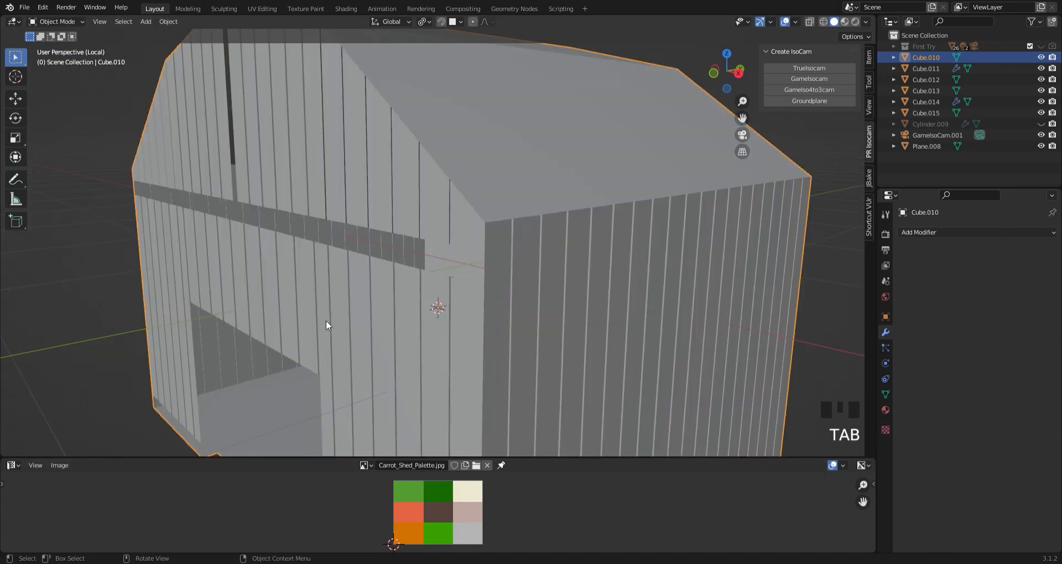
scroll(396, 300, "up", 3)
scroll(396, 299, "up", 2)
key("alt+a")
key("slash")
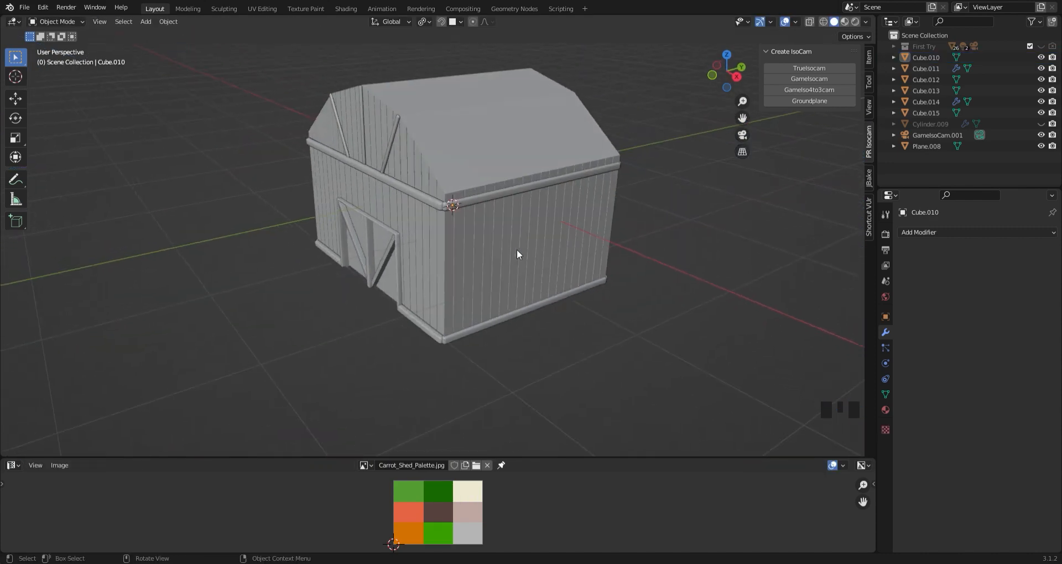
Duplicate the shed body's lowest right-side roof strip in place and separate the copy into its own object
left_click(517, 250)
key("Tab")
middle_click_drag(421, 166, 386, 184)
scroll(386, 184, "up", 2)
key("3")
left_click(386, 184)
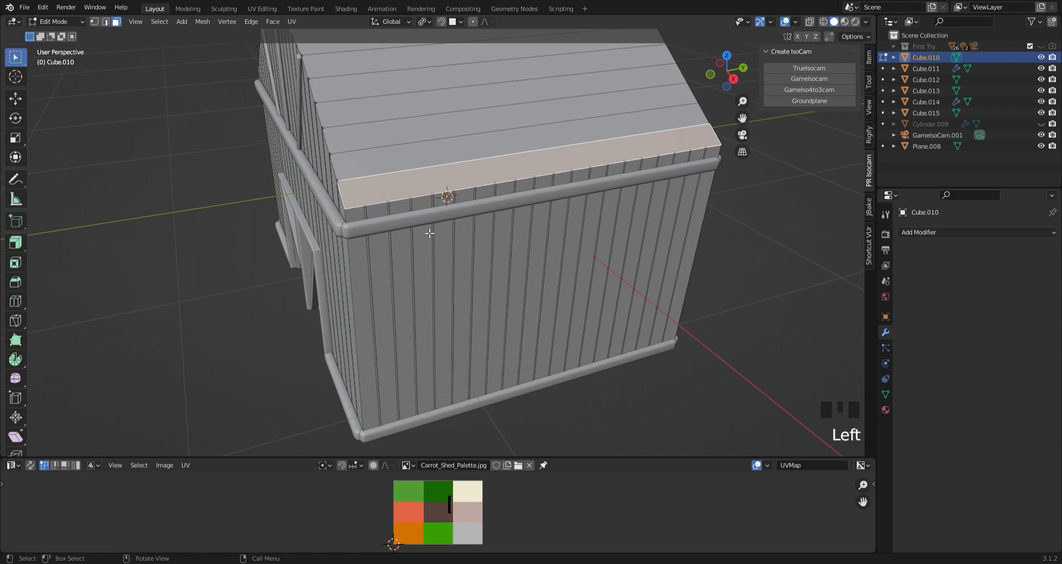
key("shift+d")
right_click(445, 239)
key("p")
left_click(436, 243)
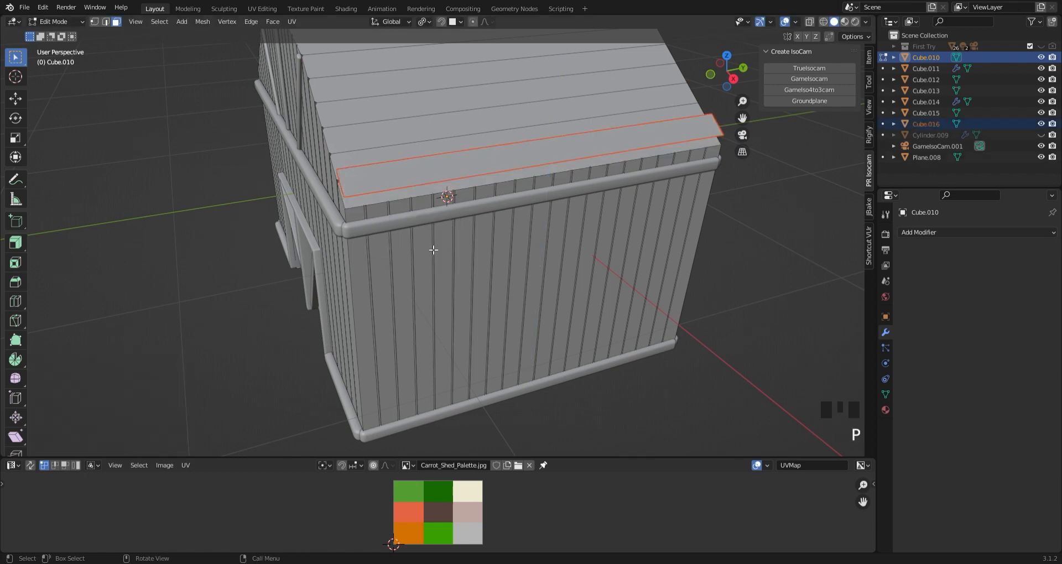
Select the separated roof strip and extrude all its faces outward about 0.013 m to give the board thickness
key("Tab")
left_click(376, 183)
middle_click_drag(318, 293, 354, 188)
left_click(713, 260)
key("Tab")
middle_click_drag(553, 288, 519, 310)
key("a")
key("e")
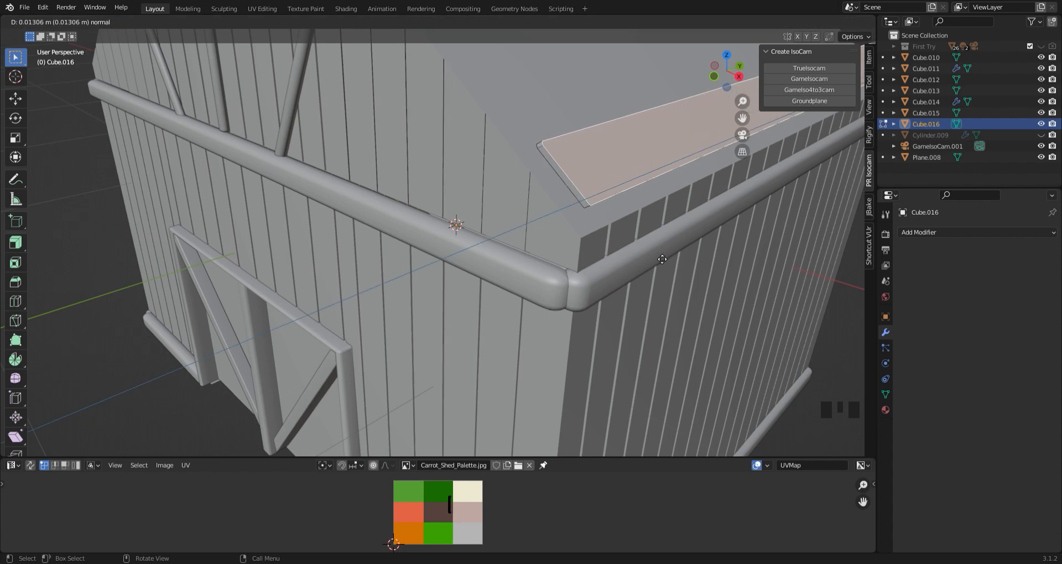
left_click(662, 260)
In front view with X-ray on, select the board's upper-edge vertices and move them along Z
left_click(714, 76)
left_click_drag(742, 118, 1044, 0)
scroll(787, 125, "up", 7)
scroll(513, 357, "up", 4)
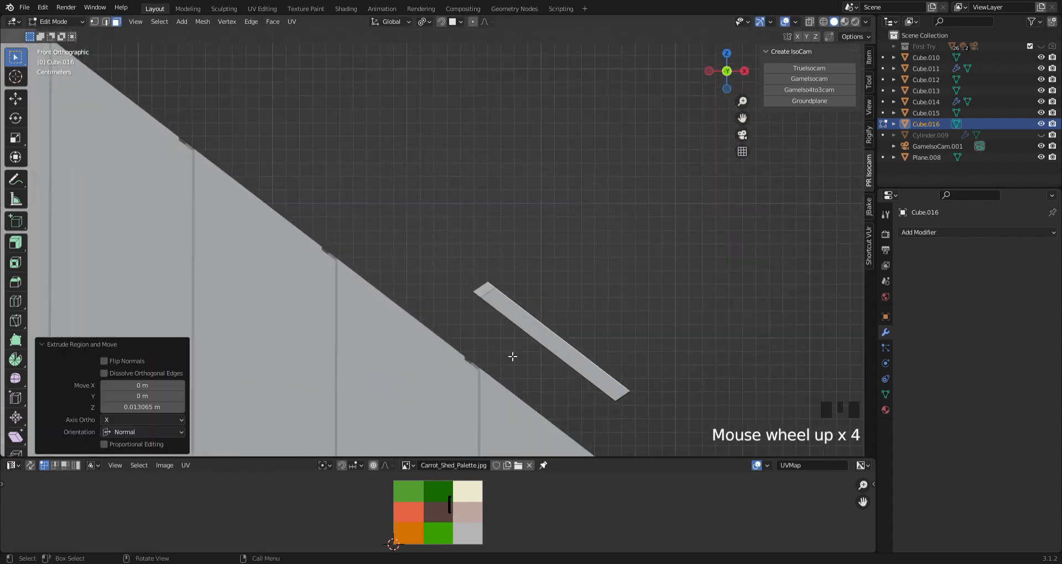
scroll(513, 357, "up", 2)
scroll(513, 357, "down", 2)
key("1")
left_click(809, 22)
left_click_drag(450, 249, 510, 316)
middle_click_drag(509, 316, 517, 282)
scroll(529, 308, "down", 8)
left_click(454, 247, "shift")
left_click(474, 389, "shift")
middle_click_drag(474, 388, 505, 379)
key("g")
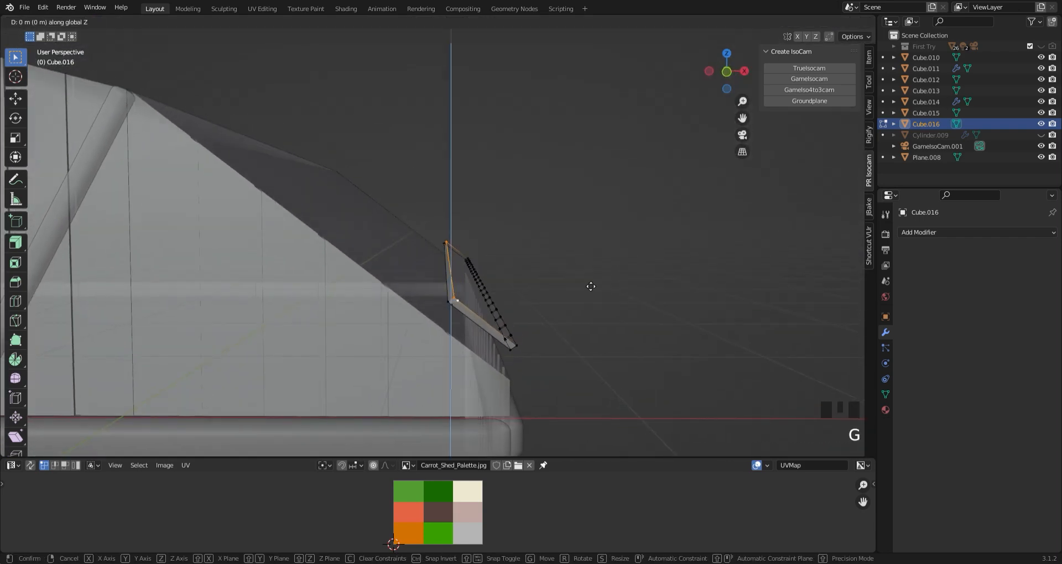
left_click(586, 289)
Shift the board's upper edge about 0.0098 m toward the roof along X, raise it about 0.007 m, and turn X-ray off
key("g")
key("x")
left_click(580, 282)
key("g")
key("z")
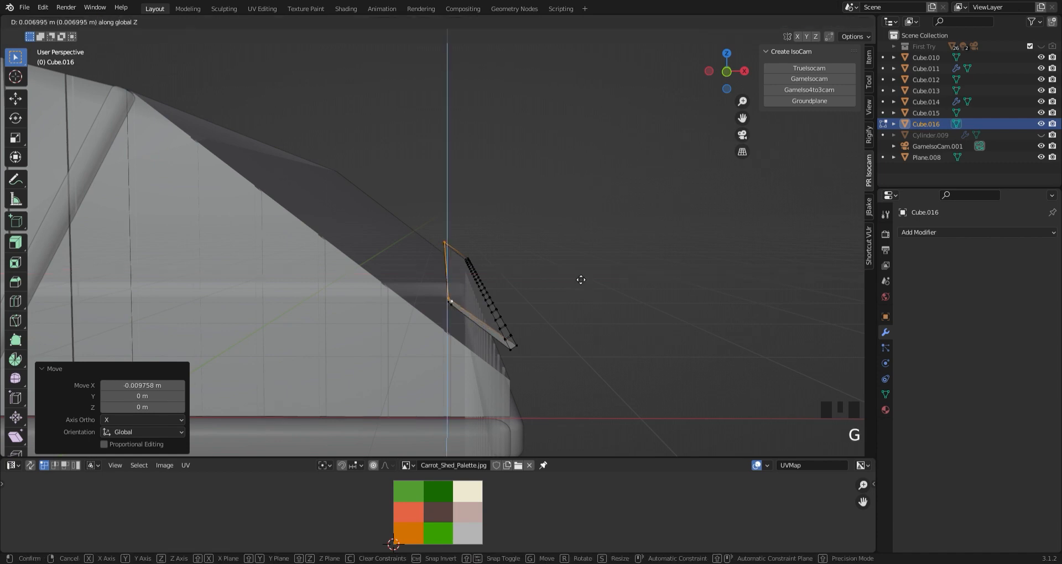
left_click(581, 281)
left_click(758, 165)
left_click(810, 23)
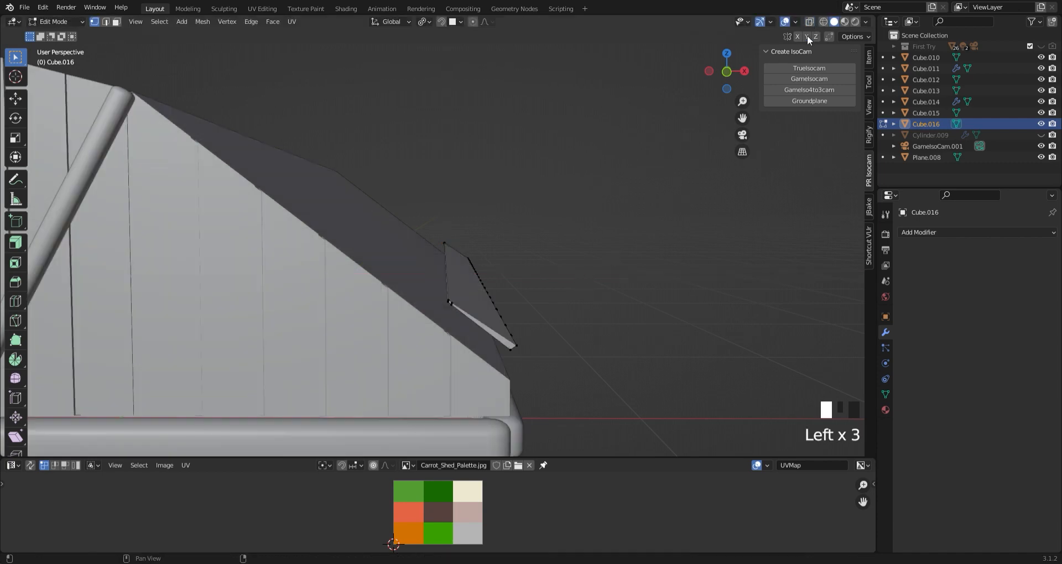
Raise the board's selected geometry about 0.005 m along Z and return to Object Mode
middle_click_drag(691, 316, 645, 302)
key("Tab")
key("Tab")
key("g")
key("z")
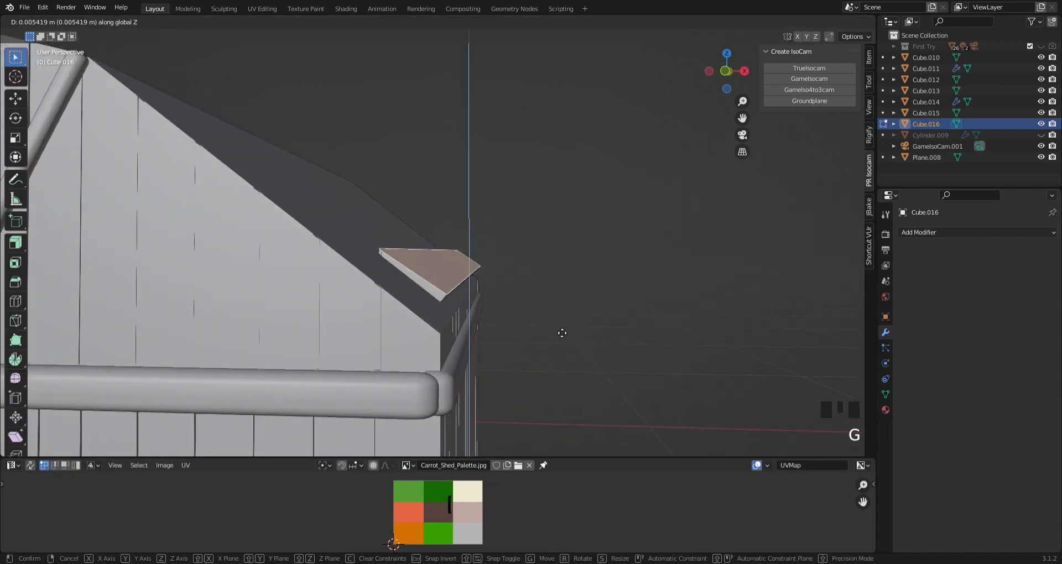
left_click(563, 332)
middle_click_drag(562, 331, 698, 344)
left_click(609, 302)
key("Tab")
Rotate the board about Y to follow the roof slope and lower it about 0.055 m along Z
key("r")
key("y")
right_click(603, 310)
key("r")
key("y")
left_click(604, 312)
key("g")
key("z")
left_click(700, 363)
In right view, scale the board to 1.053 along Y so it overhangs both ends of the roof
left_click(744, 70)
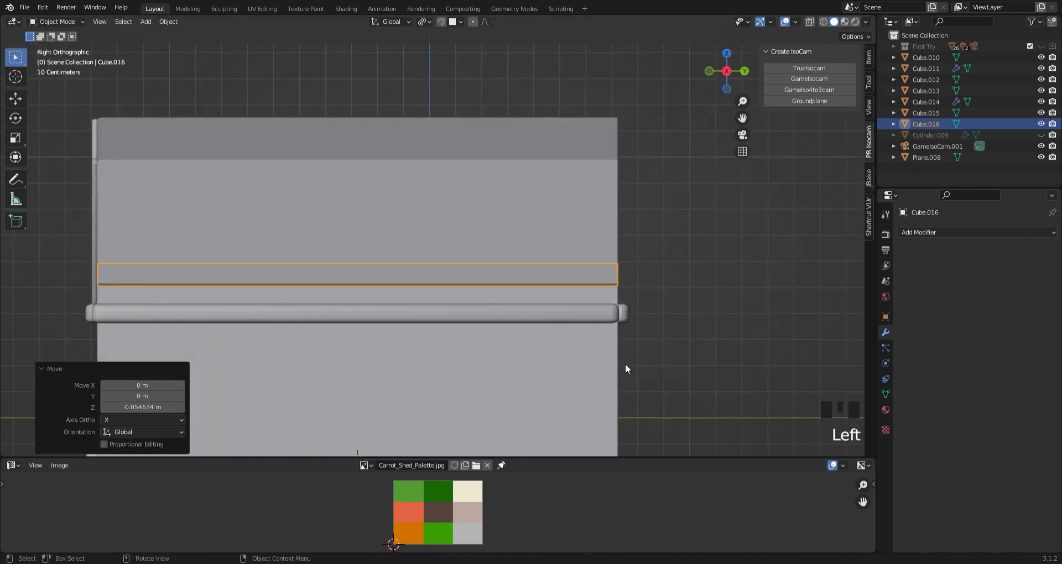
key("s")
key("y")
right_click(627, 361)
scroll(626, 361, "down", 2)
key("s")
key("y")
left_click(692, 374)
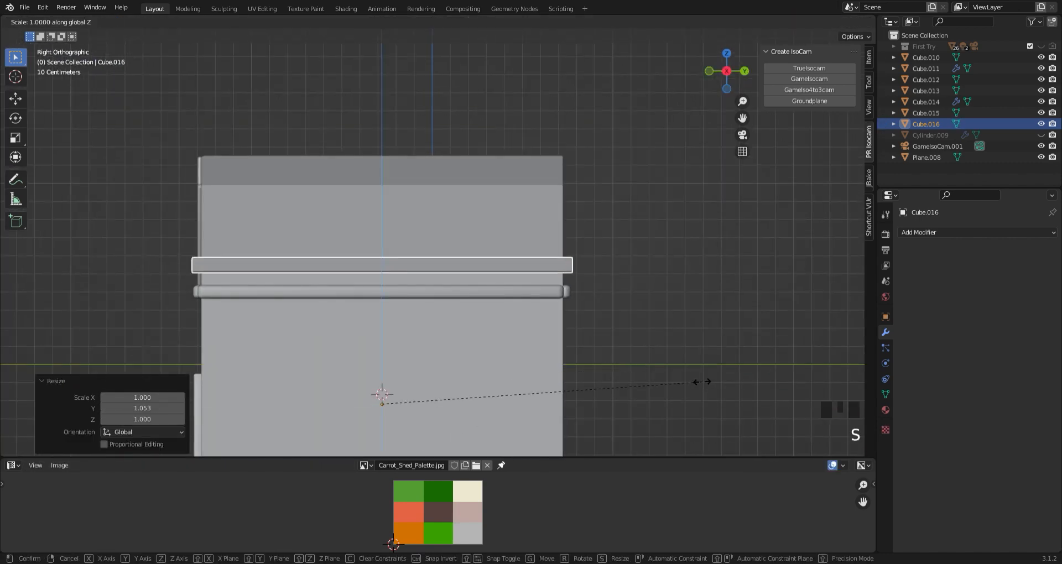
Select the board's upper edge face and move it along Z and X to fit it against the roof
middle_click_drag(691, 374, 572, 311)
key("Tab")
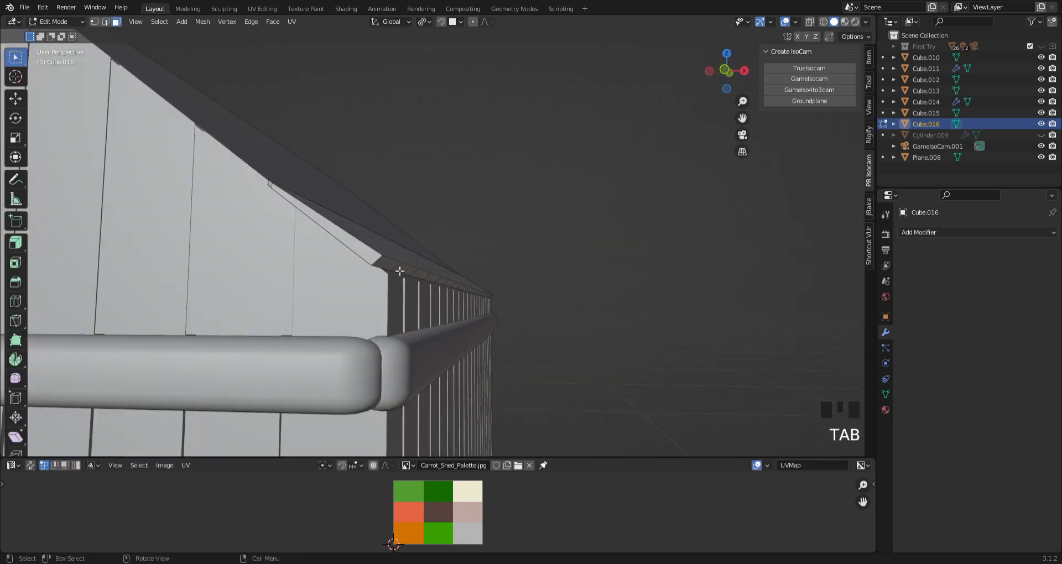
left_click(357, 251, "shift")
middle_click_drag(358, 250, 376, 235)
left_click(542, 389, "shift")
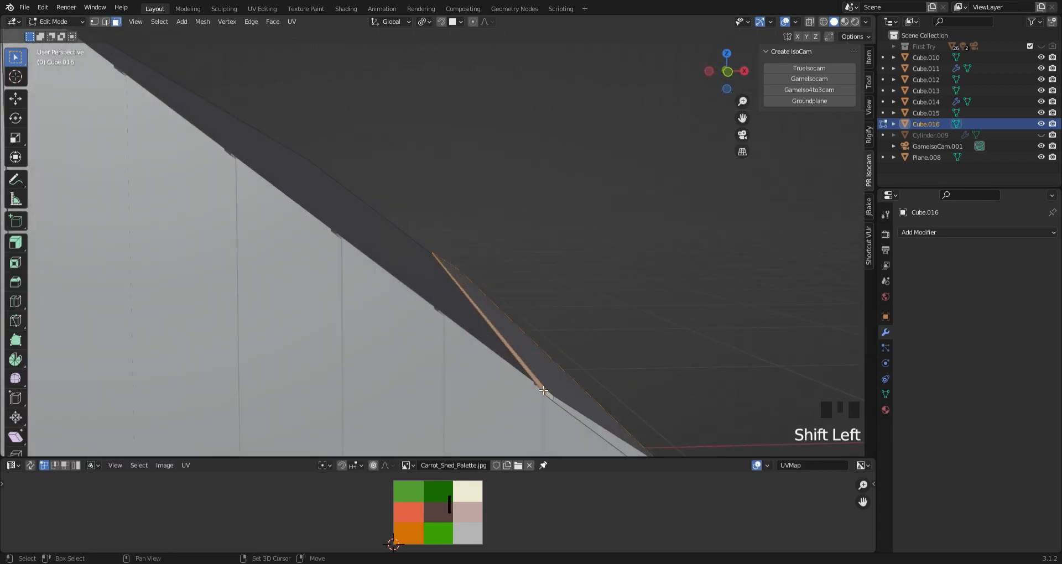
middle_click_drag(675, 387, 434, 293)
key("g")
key("z")
left_click(514, 358)
key("g")
key("x")
left_click(524, 351)
key("Tab")
Place the 3D cursor on the board's lower edge and set the board's origin to the 3D cursor
key("Tab")
left_click(435, 294)
left_click(203, 22)
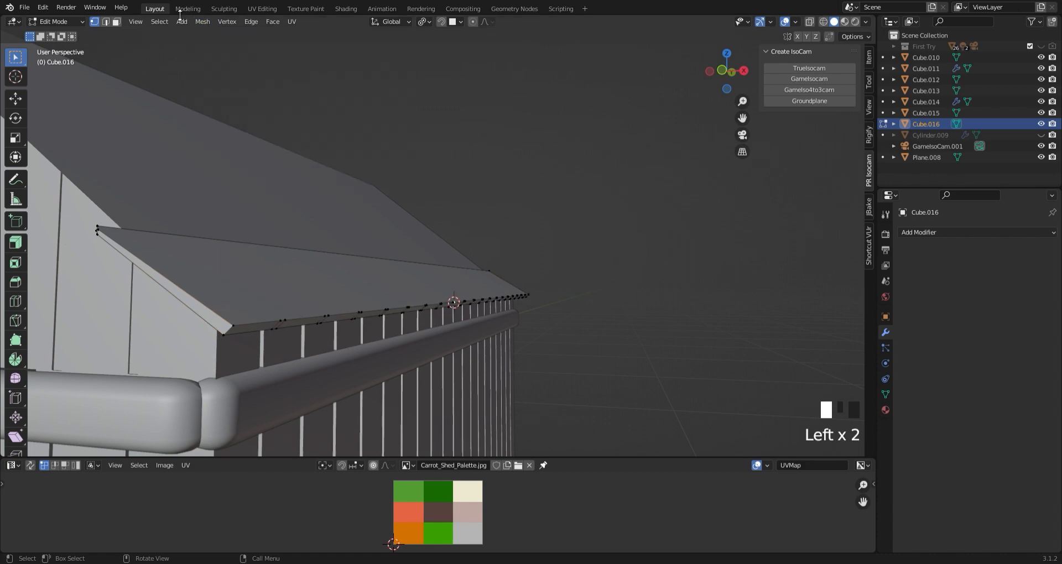
key("Tab")
left_click(168, 22)
mouse_move(221, 45)
Rotate the board about the global Y axis around its new origin to tune its slope
key("r")
key("y")
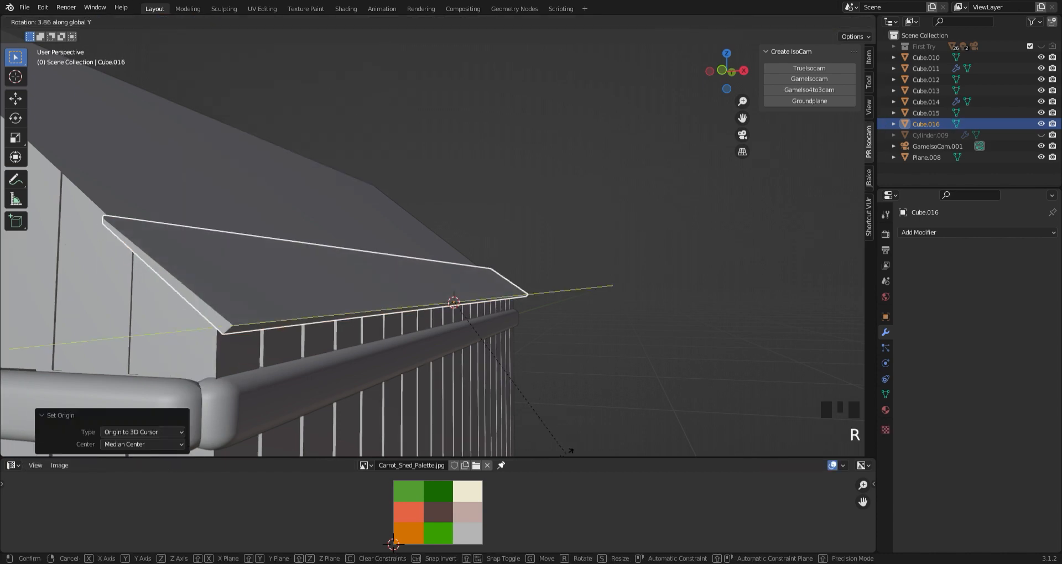
left_click(666, 247)
left_click(666, 247)
middle_click_drag(595, 258, 541, 290)
left_click(539, 321)
Lower the roof board about 0.031 m along Z and rotate it -1.24° about Y
key("g")
key("z")
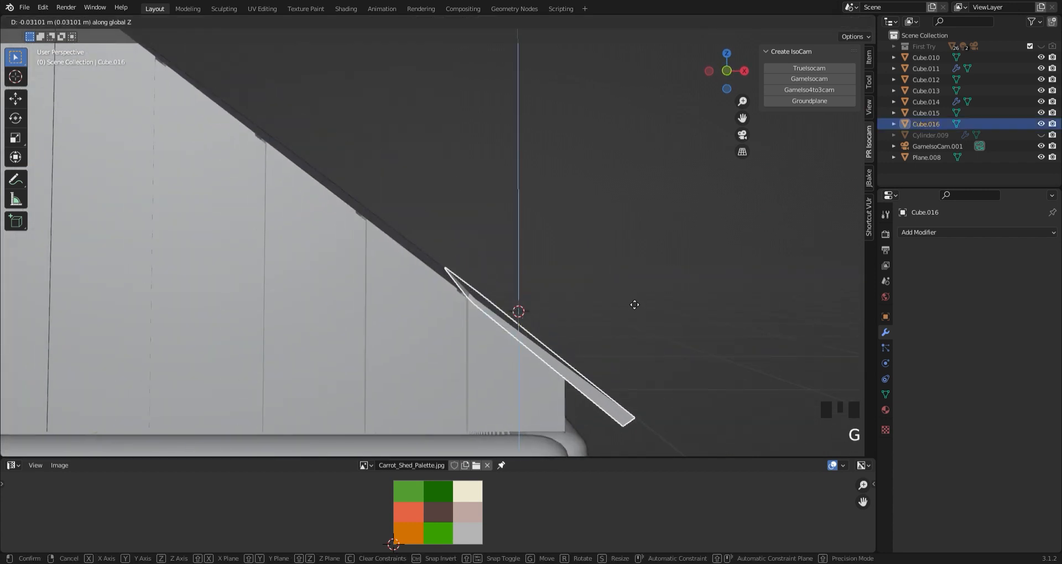
left_click(633, 302)
key("r")
key("y")
left_click(661, 350)
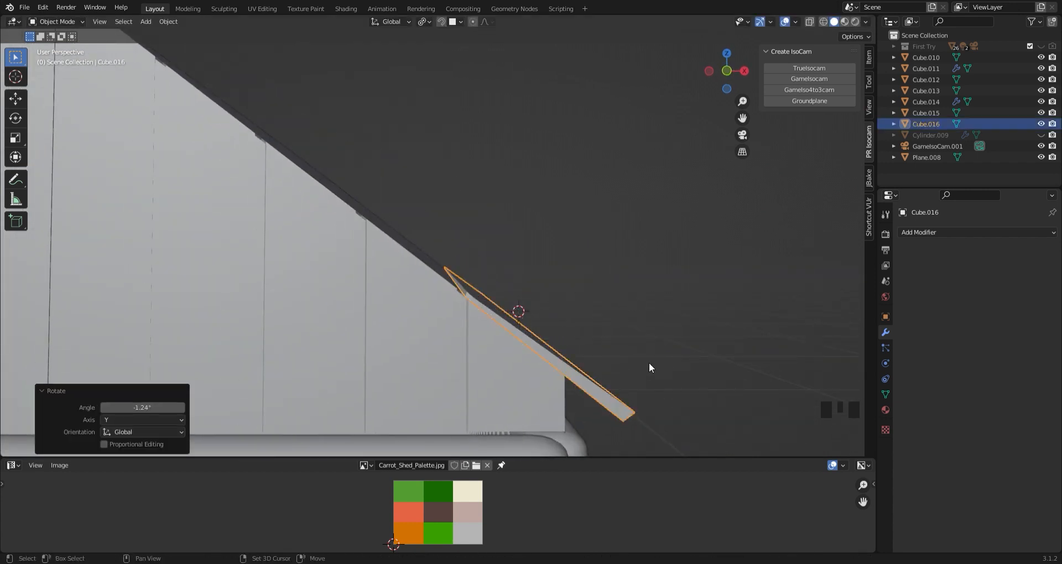
Duplicate the board up the slope along X, raise the copy about 0.086 m along Z and rotate it -1.55° about Y
key("shift+d")
key("x")
left_click(572, 365)
key("g")
key("z")
left_click(642, 309)
key("r")
key("y")
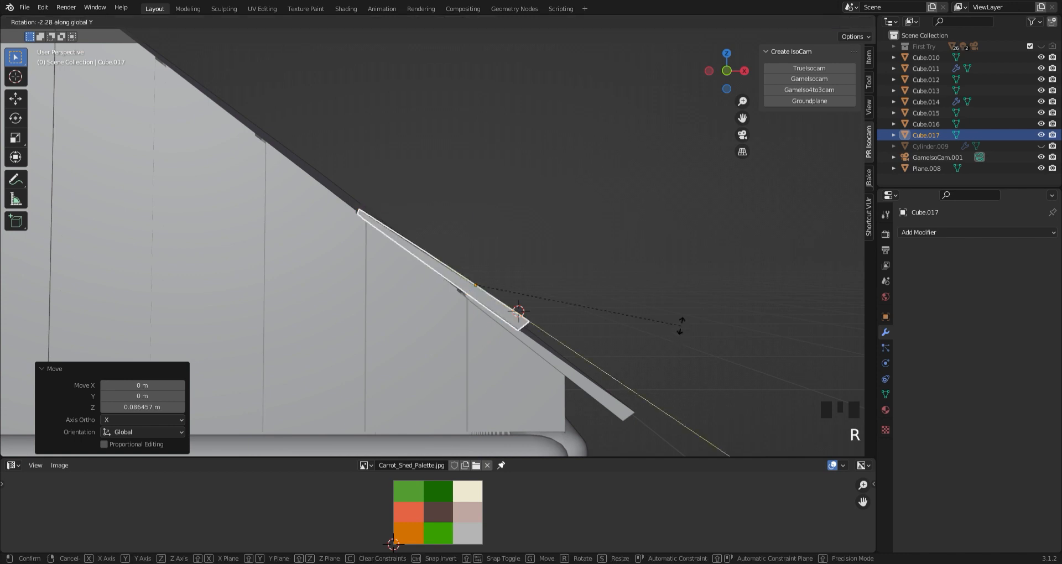
left_click(683, 324)
Duplicate a third overlapping board, raise it along Z, shift it about -0.071 m along X in front view and tilt it about Y
key("shift+d")
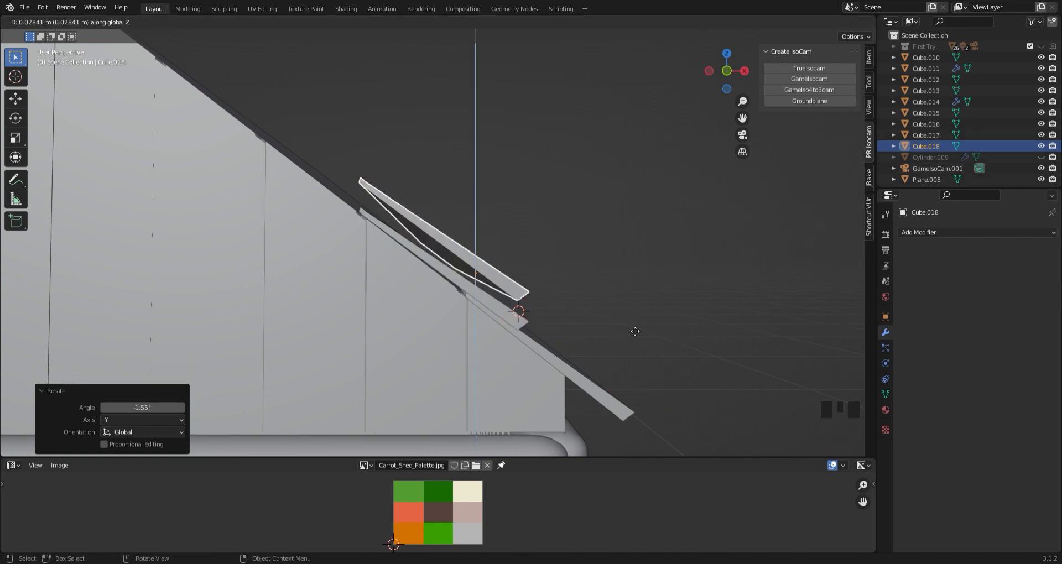
left_click(635, 331)
left_click(726, 70)
left_click(726, 71)
scroll(541, 249, "up", 3)
key("g")
key("x")
left_click(525, 300)
key("r")
key("y")
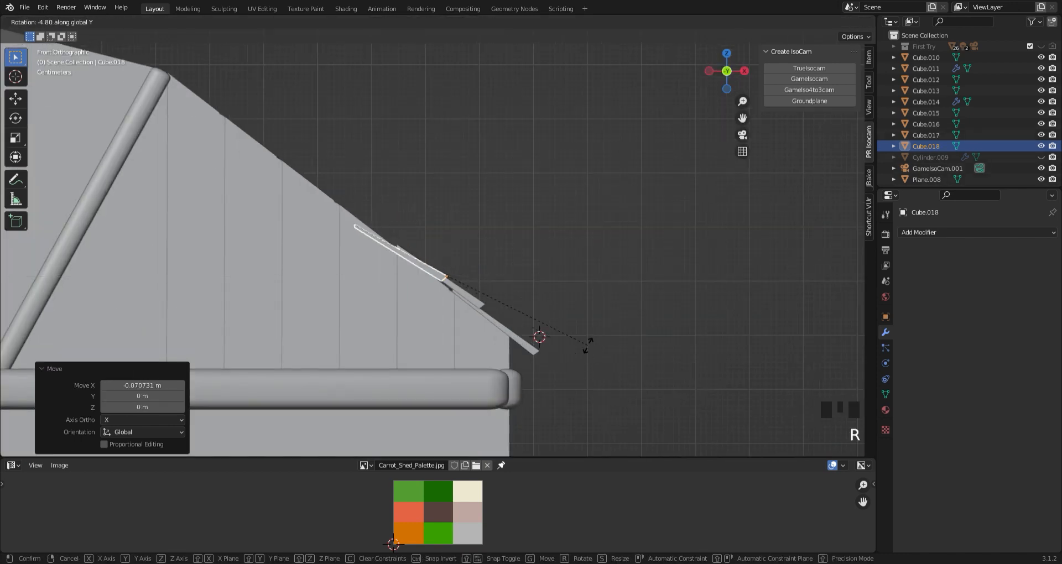
left_click(593, 341)
Duplicate the tilted board about -0.103 m along X and raise the copy about 0.075 m along Z
key("shift+d")
left_click(438, 266)
key("g")
key("z")
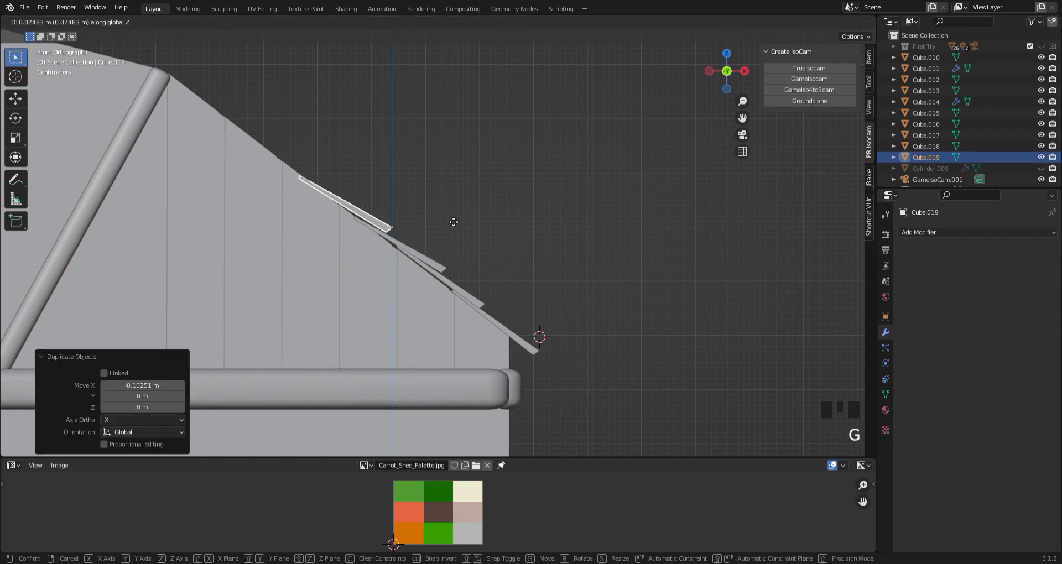
left_click(393, 317)
key("shift+s")
key("Escape")
Duplicate the fourth board about -0.115 m along X and raise the copy about 0.084 m along Z
key("shift+d")
left_click(323, 206)
key("g")
key("z")
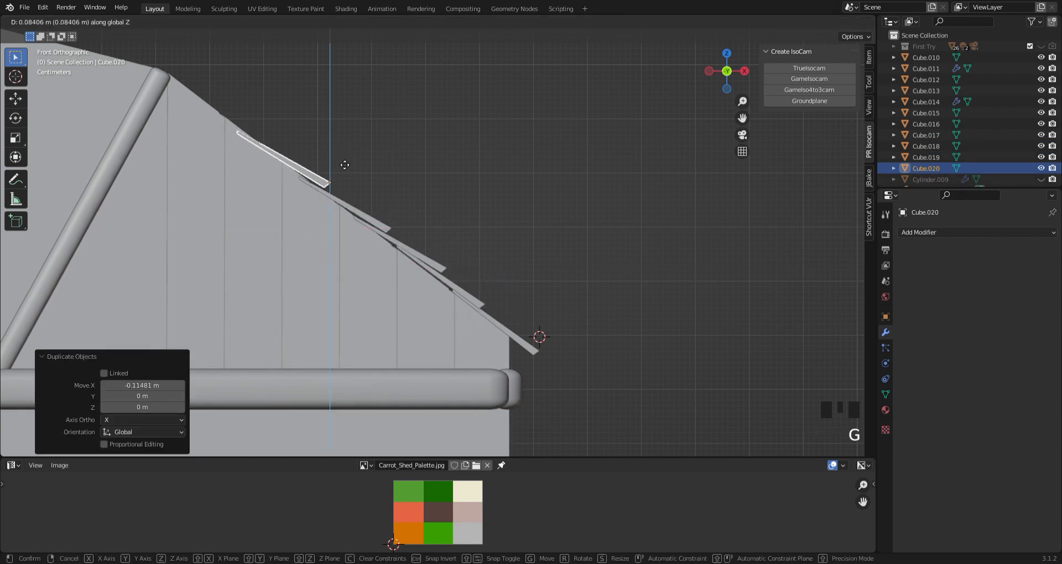
left_click(343, 165)
left_click(341, 164)
left_click(283, 161)
Duplicate the fifth board farther up the slope along X and raise the copy about 0.083 m along Z
key("shift+d")
key("x")
left_click(239, 193)
key("g")
key("z")
left_click(246, 138)
scroll(306, 210, "down", 3)
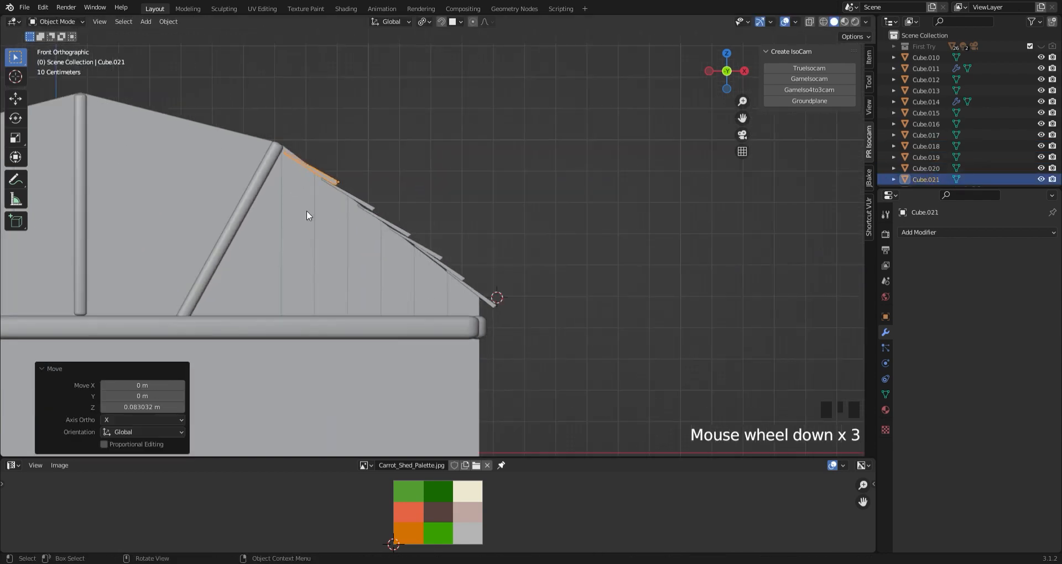
Add another copy of the board at the top of the lower slope, close to the roof's bend
left_click(323, 198)
key("g")
key("x")
left_click(301, 193)
left_click(387, 172)
middle_click_drag(398, 177, 520, 214)
scroll(443, 232, "down", 3)
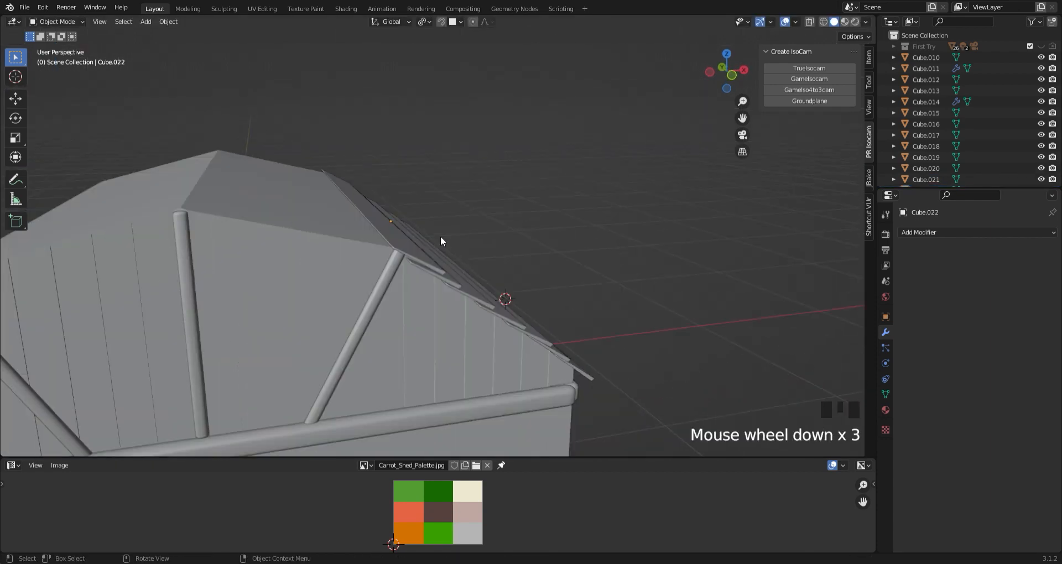
left_click(437, 237)
Duplicate the top board past the roof's bend along X and raise the copy about 0.115 m along Z
middle_click_drag(465, 241, 455, 244)
key("shift+d")
key("x")
left_click(385, 261)
key("g")
key("z")
left_click(399, 235)
Tilt the copied board about Y towards the upper slope, resize it along X and shift it over the bend
key("KP_1")
key("r")
key("y")
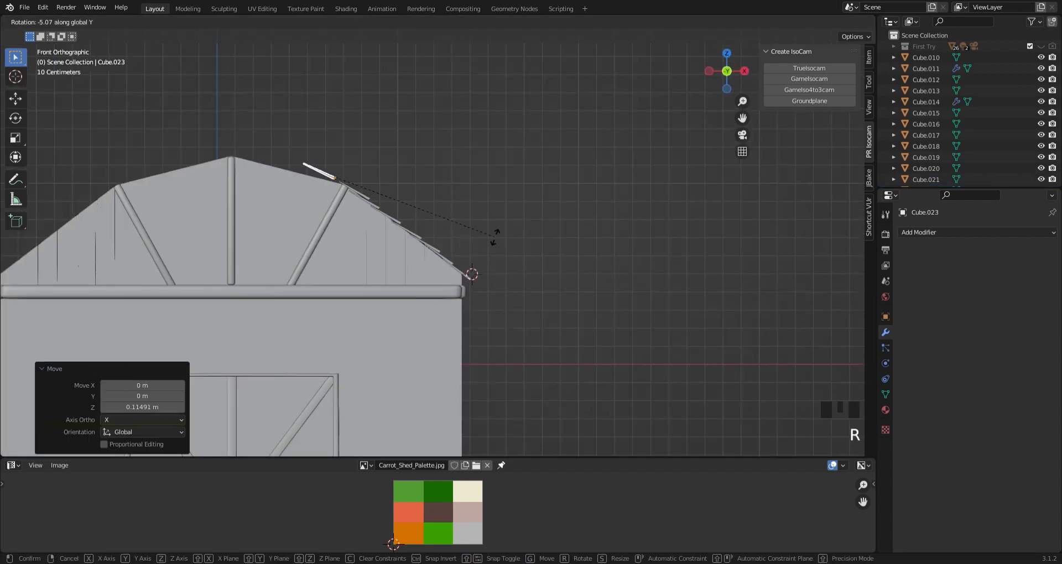
left_click(477, 208)
key("s")
key("x")
left_click(483, 221)
key("g")
key("x")
left_click(497, 223)
Rotate the board about 10.6° around Y and adjust its height along Z to seat it on the upper slope
key("r")
key("y")
left_click(490, 248)
key("g")
key("z")
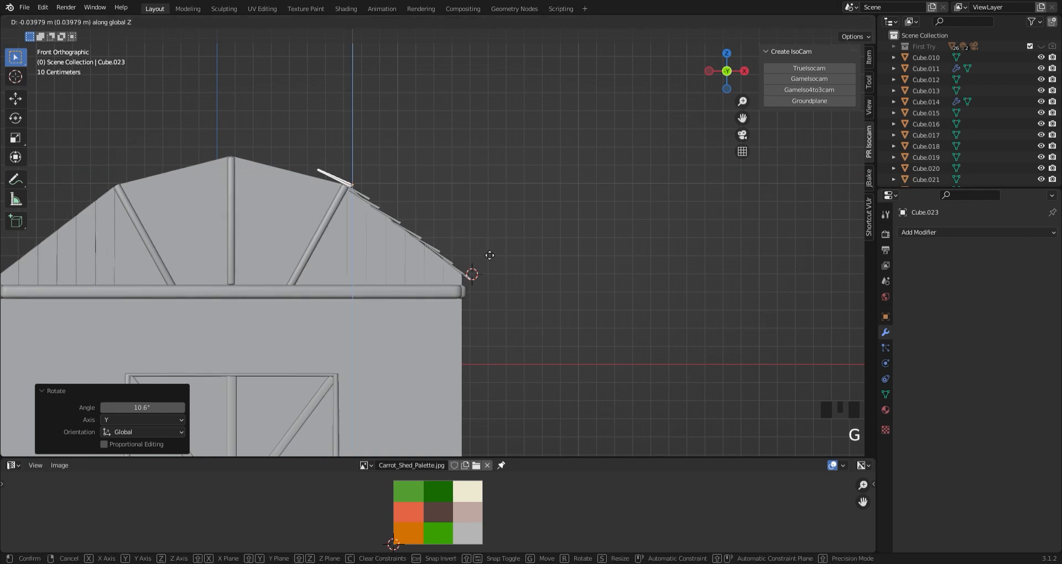
left_click(531, 231)
middle_click_drag(309, 127, 336, 145)
left_click(315, 188)
key("g")
key("z")
left_click(517, 147)
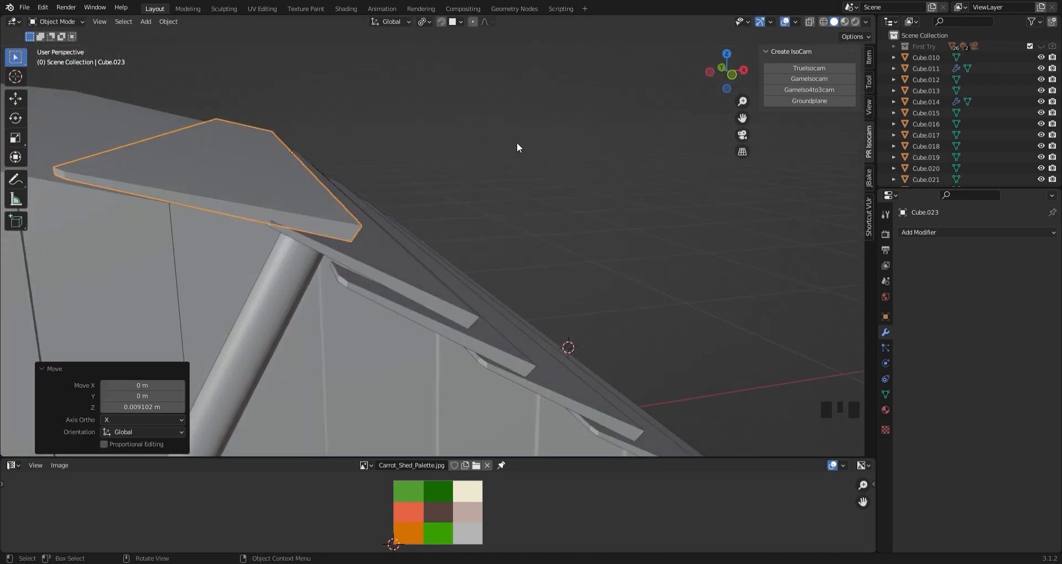
Duplicate the first upper-slope board along X towards the ridge and raise the copy about 0.037 m along Z
scroll(509, 194, "down", 3)
key("shift+d")
key("x")
left_click(472, 232)
key("g")
key("z")
left_click(474, 228)
Rotate the second upper-slope board around Y to match the angle of the upper slope
middle_click_drag(474, 249, 470, 240)
key("r")
key("y")
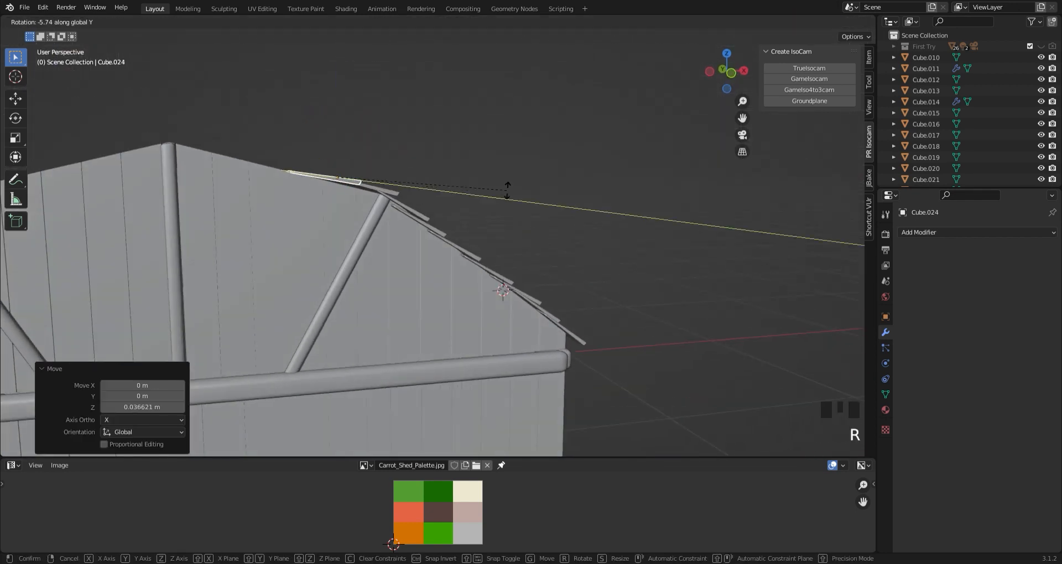
left_click(505, 189)
scroll(500, 215, "down", 2)
key("r")
key("y")
left_click(480, 221)
Duplicate the second upper-slope board farther up along X and raise the copy about 0.039 m along Z
scroll(453, 249, "up", 5)
middle_click_drag(459, 124, 519, 258, "shift")
left_click_drag(238, 182, 262, 232)
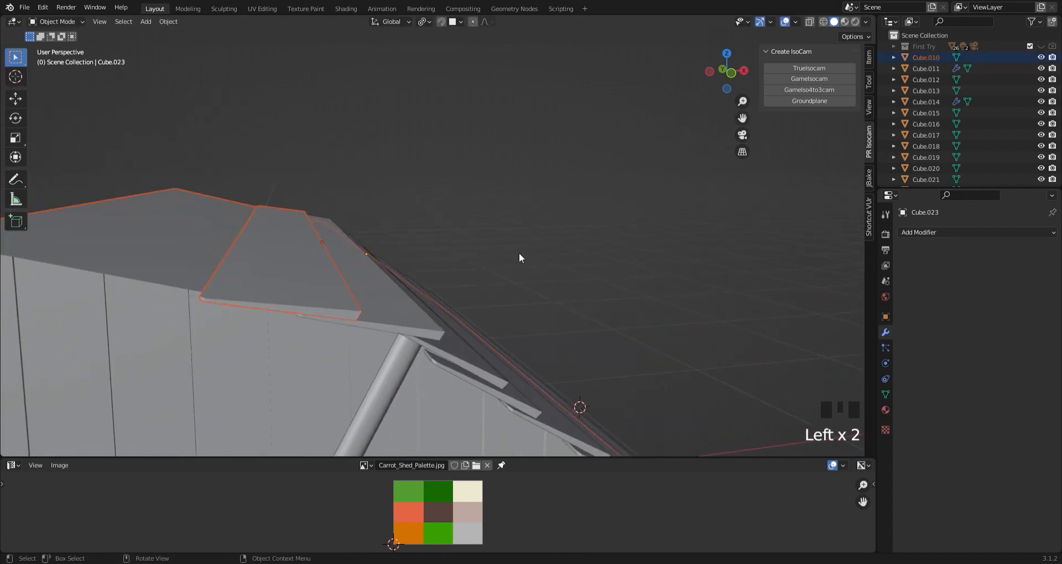
key("x")
left_click(387, 293)
key("g")
key("z")
left_click(382, 268)
Duplicate the board once more along X up to the ridge and raise the copy along Z
middle_click_drag(284, 266, 407, 271, "shift")
key("shift+d")
key("x")
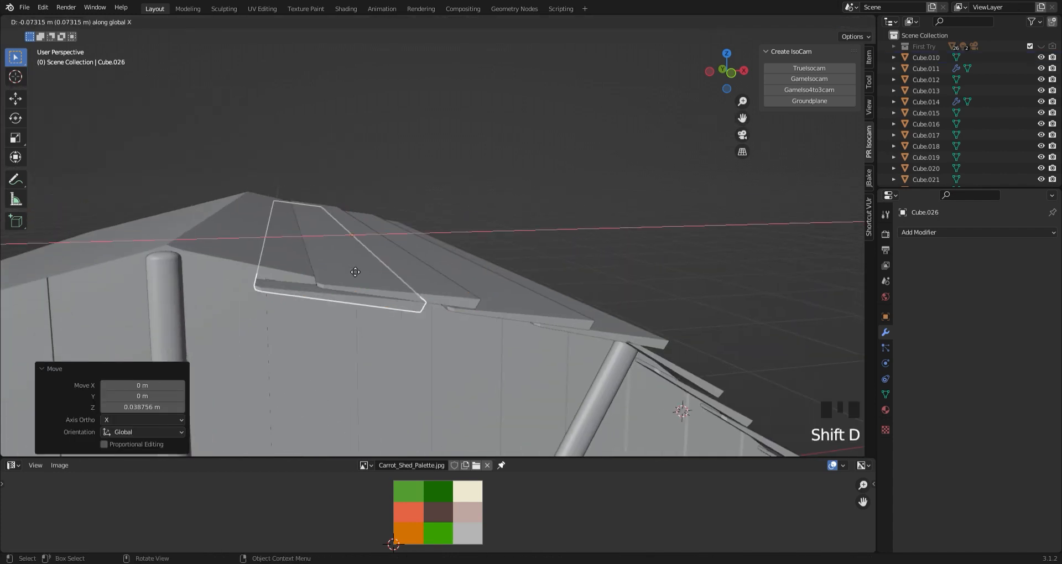
left_click(316, 262)
key("g")
key("z")
left_click(316, 236)
left_click(467, 155)
Select all the roof boards from the eave to the ridge and join them into one object
middle_click_drag(469, 152, 446, 332)
scroll(442, 343, "down", 8)
left_click(443, 347)
left_click(423, 347, "shift")
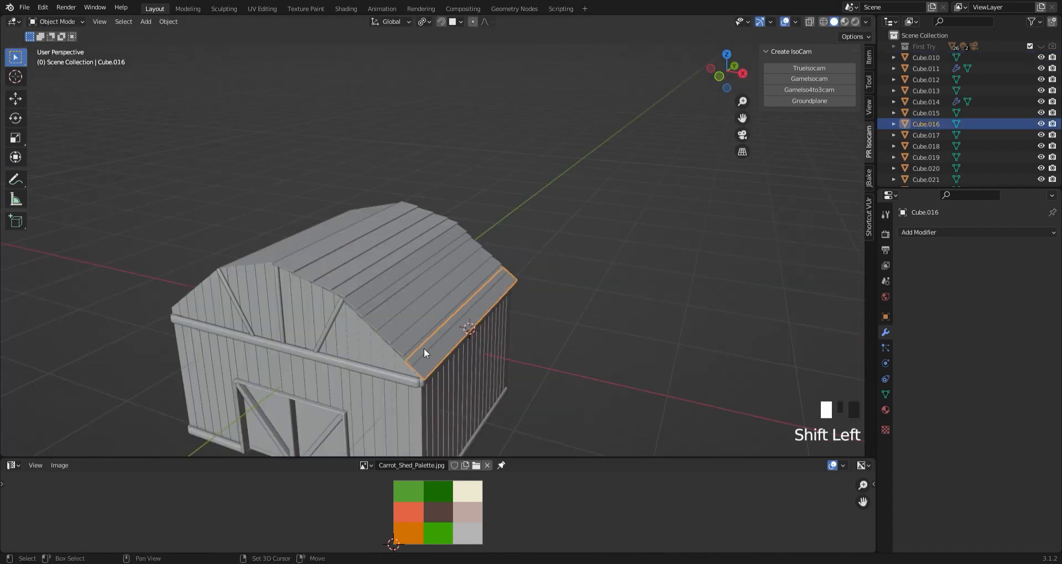
left_click(405, 339, "shift")
left_click(388, 325, "shift")
left_click(378, 318, "shift")
left_click(364, 306, "shift")
left_click(354, 297, "shift")
left_click(341, 288, "shift")
left_click(331, 284, "shift")
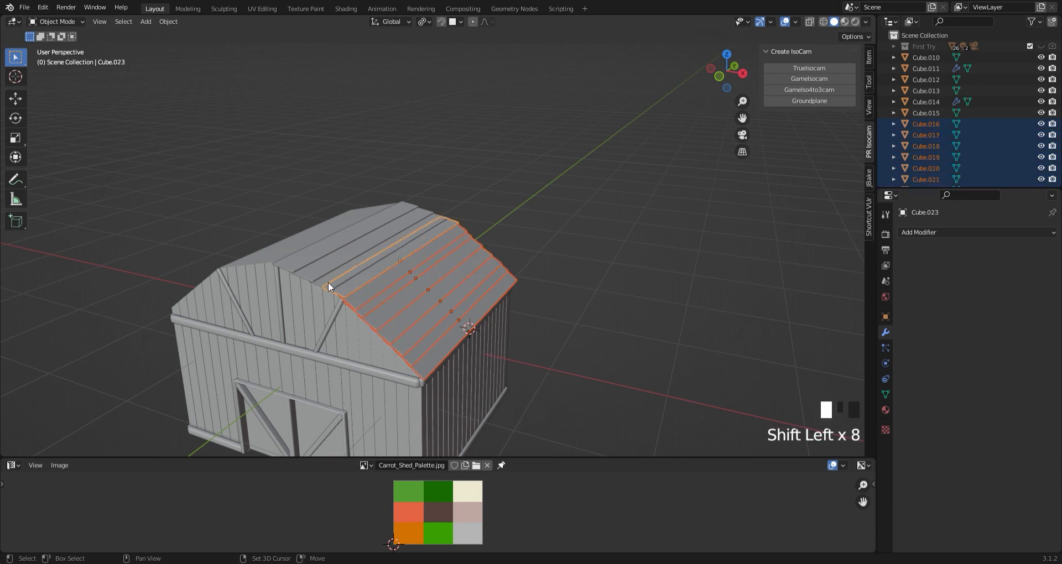
left_click(330, 280, "shift")
left_click(338, 274, "shift")
key("ctrl+j")
left_click(639, 173)
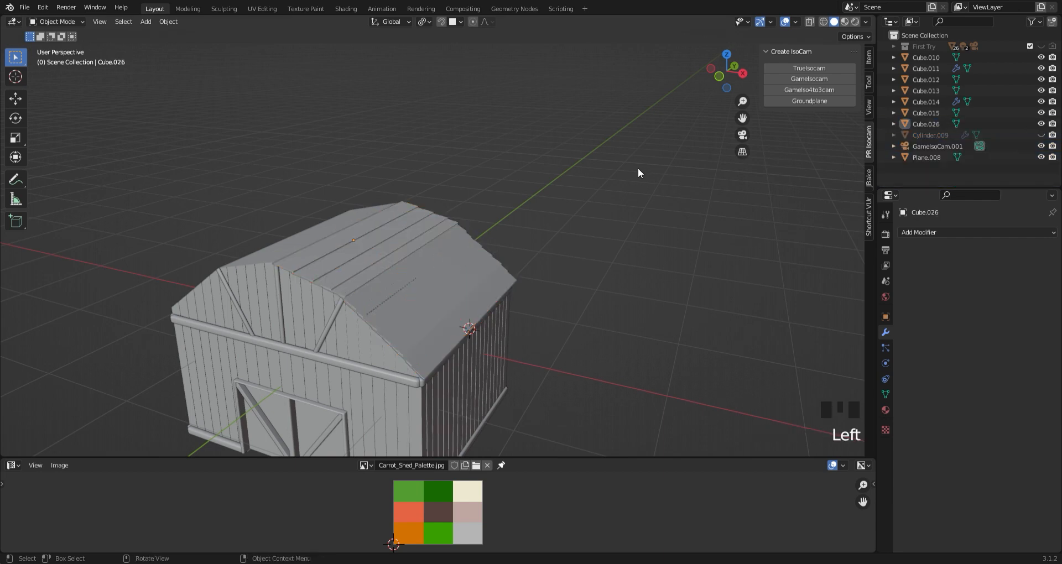
Inspect the joined roof boards' mesh in face mode and adjust the object's scale slightly
middle_click_drag(446, 376, 445, 374)
key("Tab")
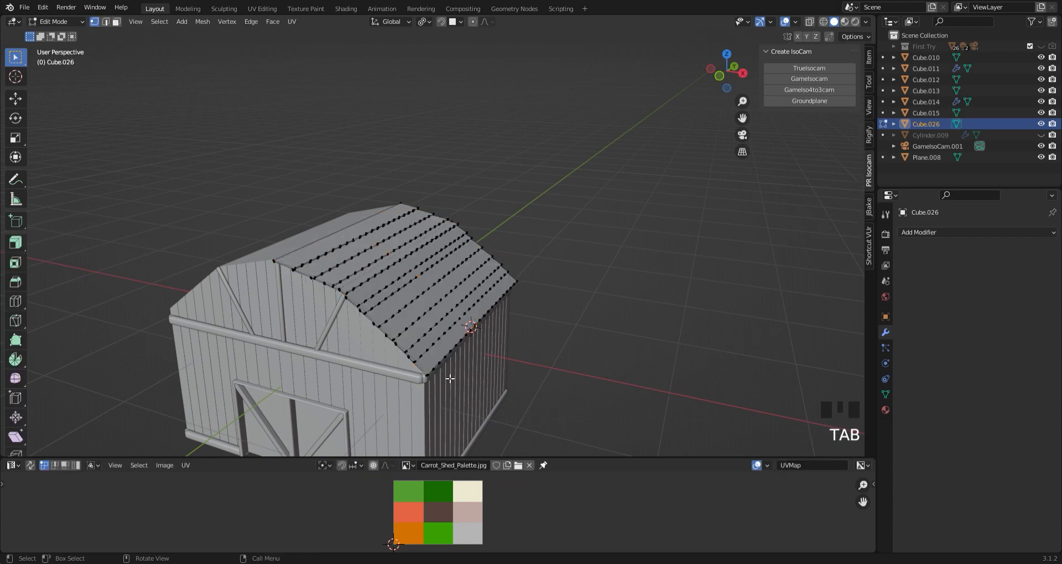
key("3")
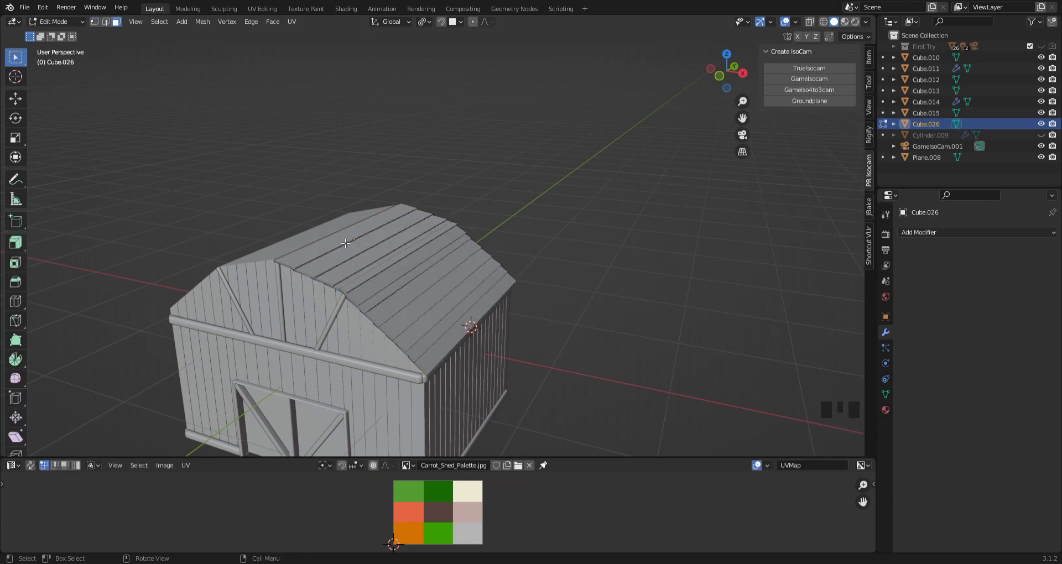
key("Tab")
key("s")
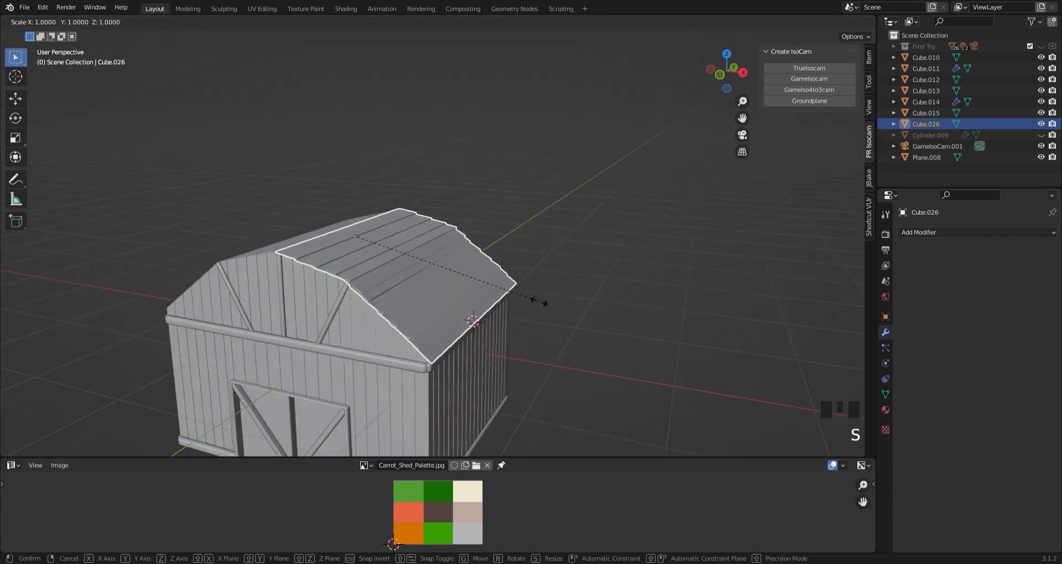
left_click(548, 299)
middle_click_drag(480, 396, 512, 381)
left_click(592, 330)
Add a Mirror modifier on X to the joined roof boards, using the shed body Cube.010 as the mirror object
middle_click_drag(599, 354, 472, 300)
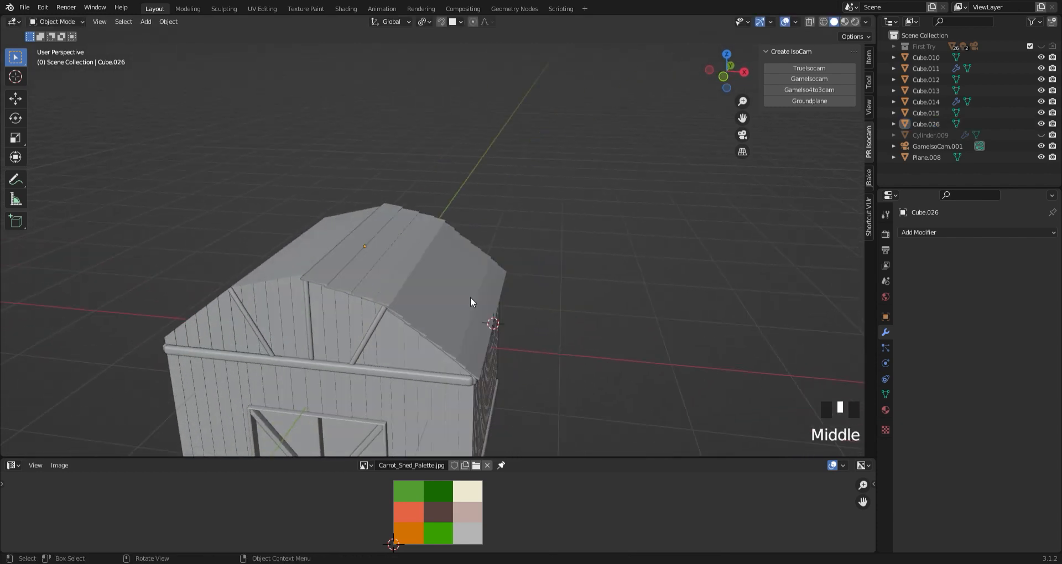
left_click(472, 301)
left_click(921, 234)
left_click(867, 361)
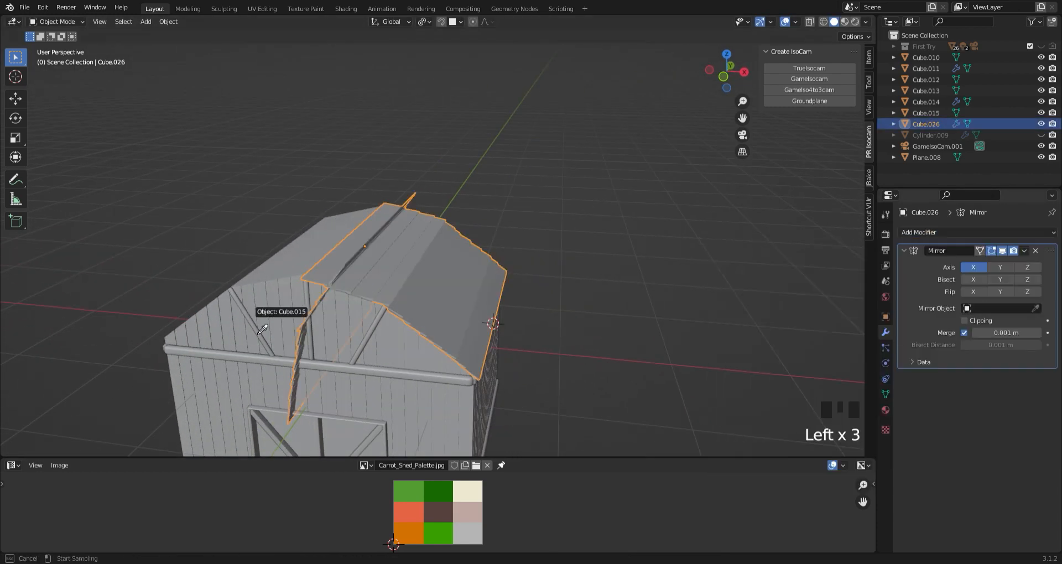
middle_click_drag(333, 331, 310, 327)
left_click(376, 288)
Turn on auto smooth normals for the mirrored roof boards
left_click(885, 394)
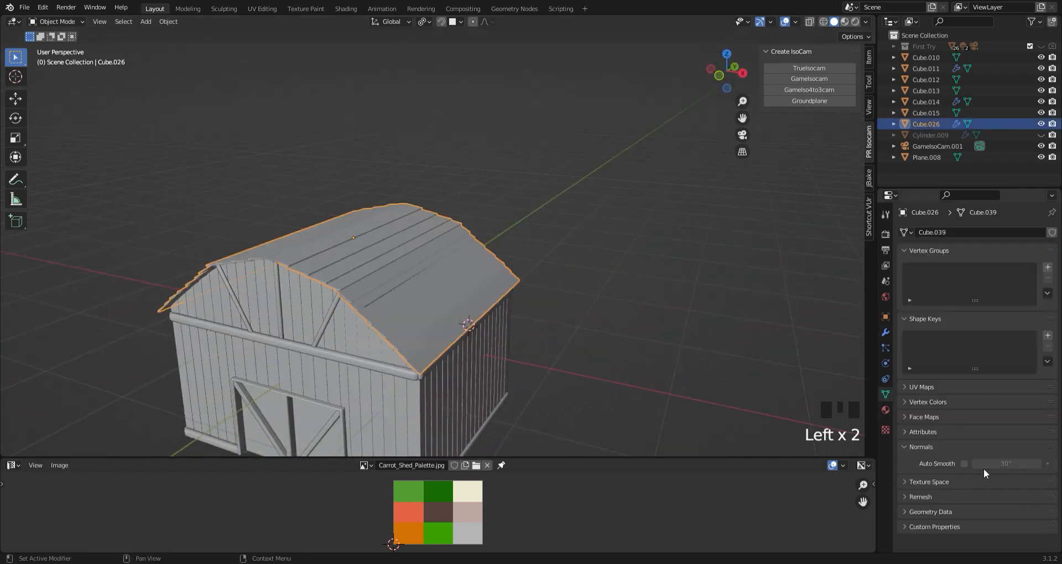
left_click(449, 293)
scroll(449, 293, "up", 2)
Add a Bevel modifier to the roof boards with a 0.15 m amount and 4 segments
left_click(886, 333)
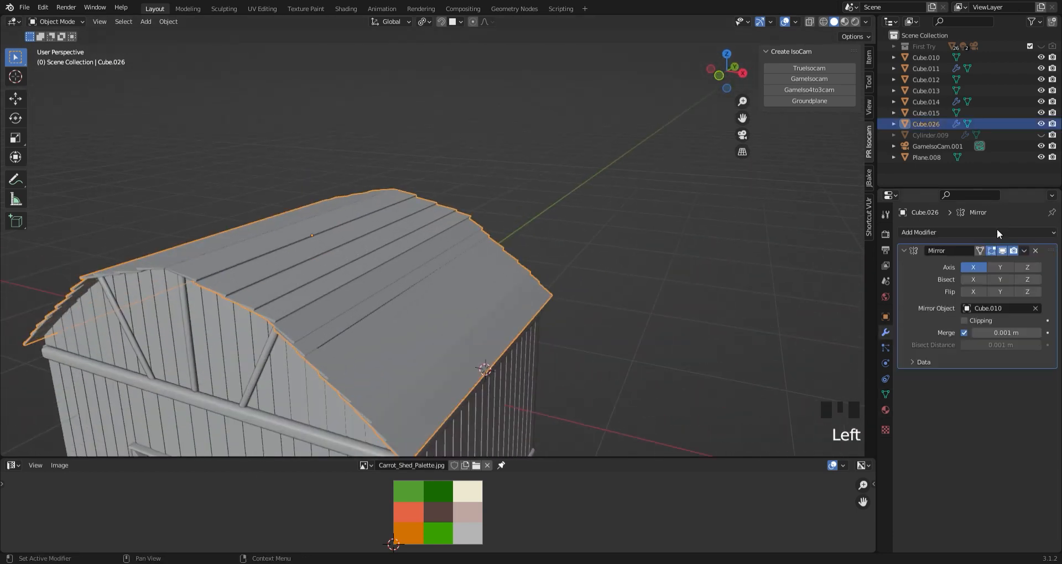
left_click(905, 250)
left_click(921, 232)
left_click(850, 277)
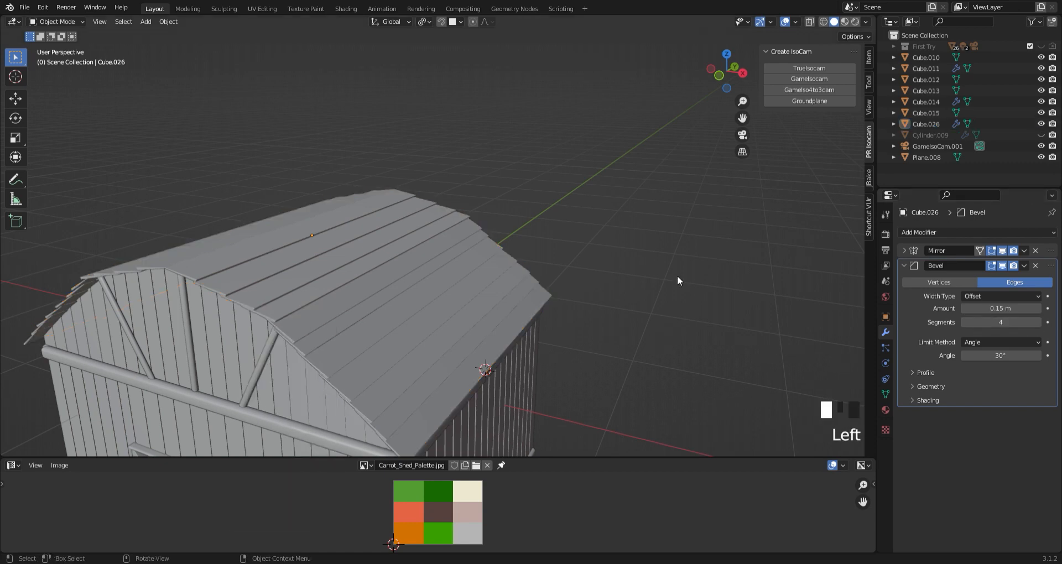
Apply the Mirror and Bevel modifiers of the roof boards
scroll(356, 332, "down", 3)
mouse_move(354, 335)
middle_mouse_down()
mouse_move(383, 310)
mouse_move(356, 324)
mouse_move(367, 333)
middle_mouse_up()
left_click(1024, 251)
left_click(1018, 263)
left_click(1024, 251)
left_click(1018, 263)
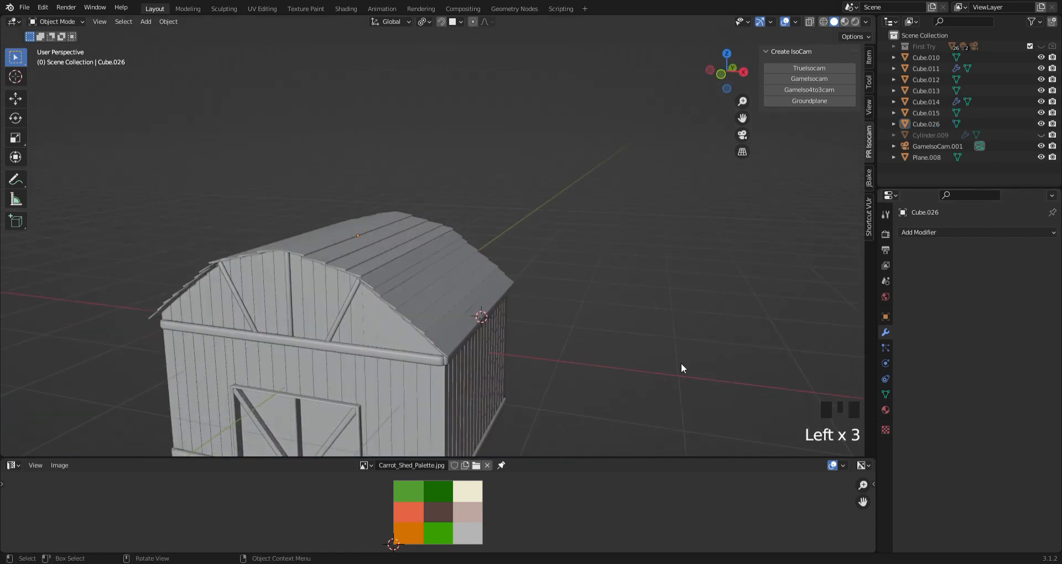
Add a Bevel modifier to the shed body with a 0.12 m amount and 5 segments
left_click(404, 390)
middle_click_drag(409, 387, 406, 368)
left_click(970, 232)
left_click(847, 275)
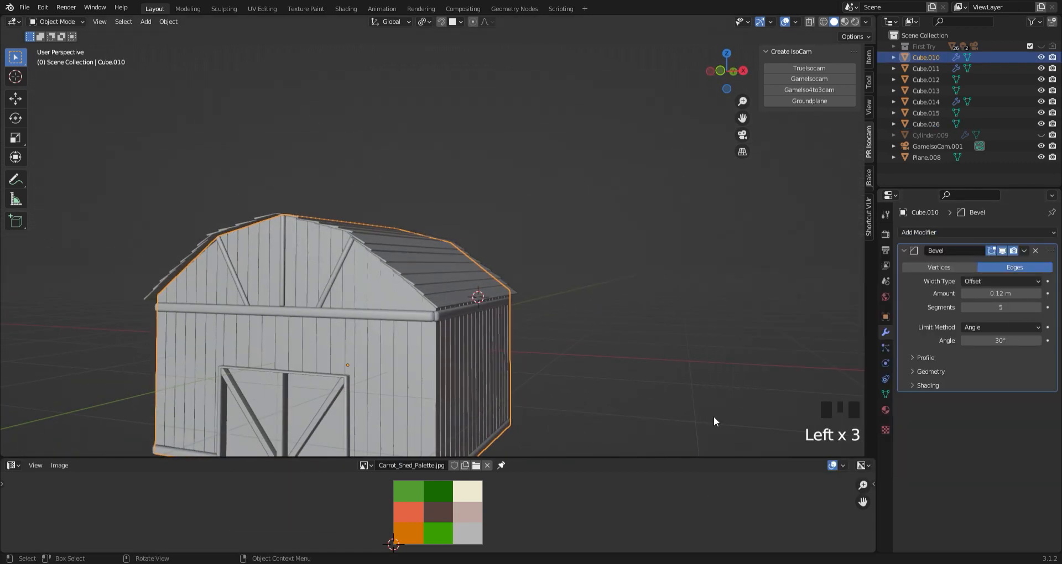
Enable auto smooth normals on the shed body and shade it smooth
left_click(886, 394)
left_click(918, 446)
left_click(965, 463)
right_click(453, 369)
left_click(531, 365)
Apply the shed body's Bevel modifier
left_click(885, 332)
left_click(1024, 251)
left_click(1018, 263)
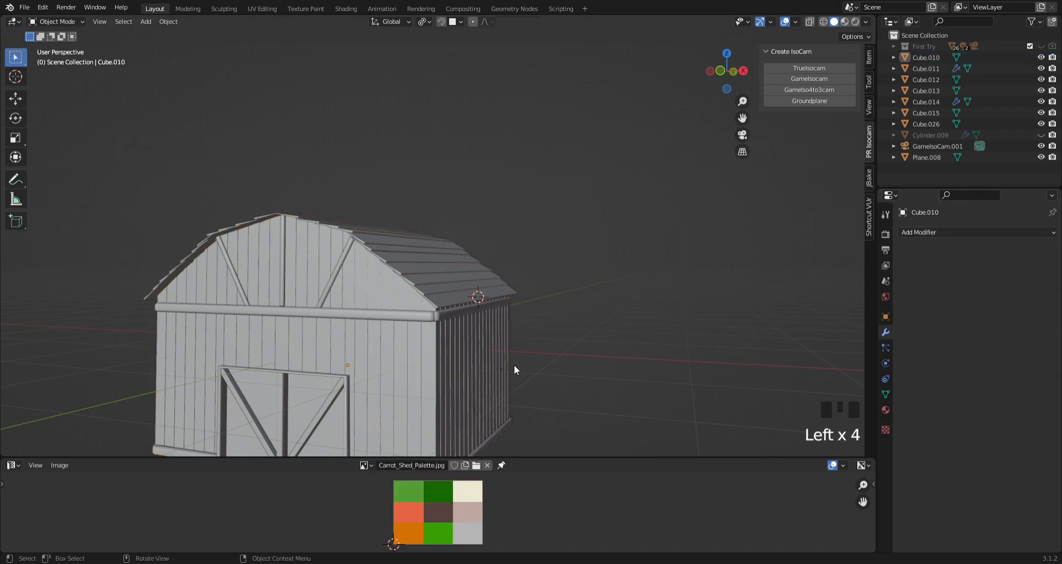
Select all the shed parts, run Apply on them and join them into a single object
scroll(515, 366, "down", 4)
middle_click_drag(514, 366, 524, 371)
left_click_drag(31, 206, 501, 332)
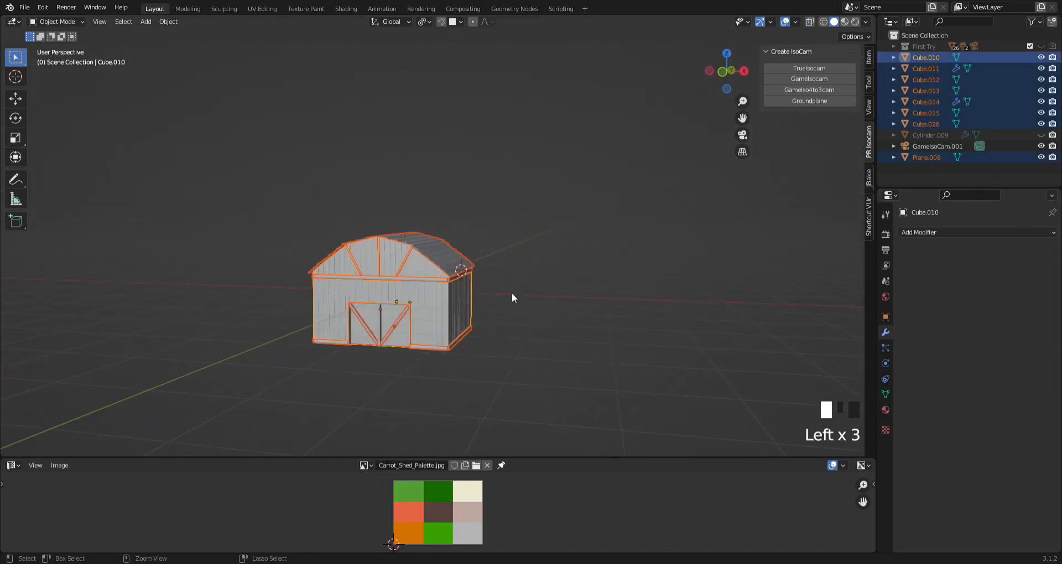
key("ctrl+a")
left_click(503, 322)
key("ctrl+j")
key("slash")
key("slash")
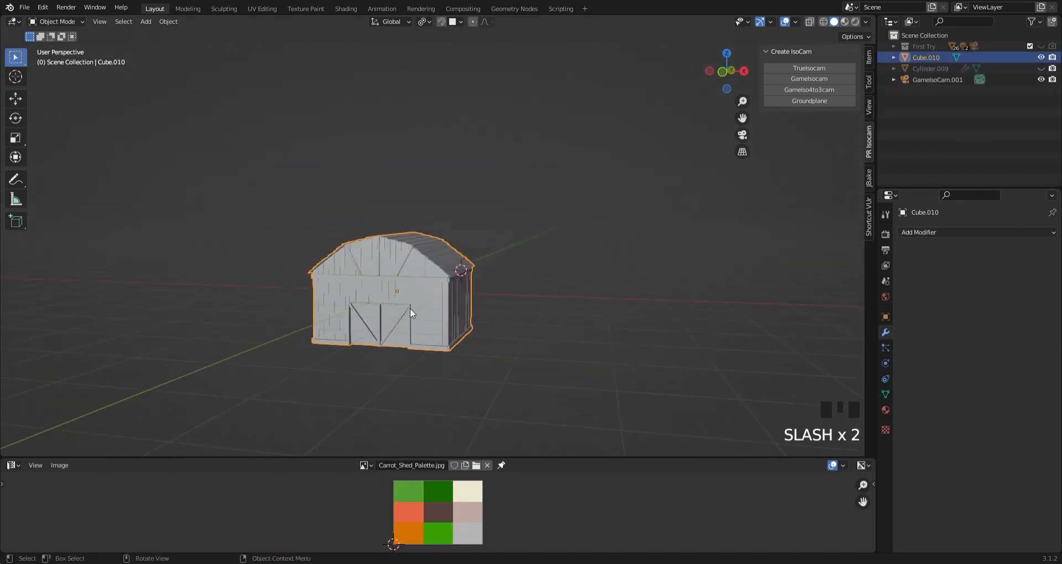
Unhide the octagonal base, reselect the shed and switch to the isometric camera view
key("alt+h")
left_click(510, 316)
left_click(479, 438)
left_click(434, 348)
scroll(423, 338, "down", 2)
key("KP_0")
scroll(539, 347, "down", 5)
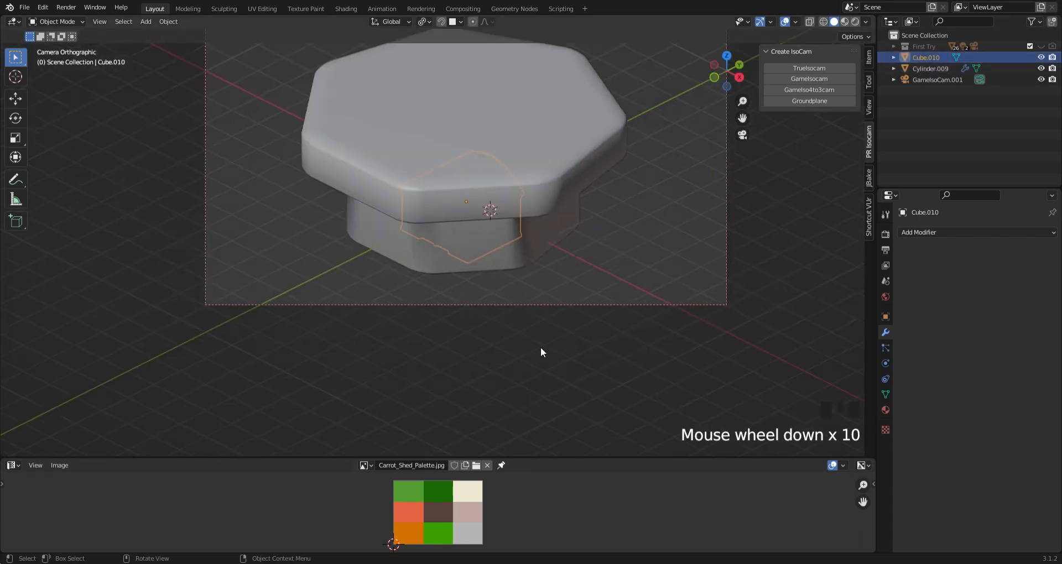
Raise the shed along Z onto the top of the octagonal base and enlarge it slightly
key("g")
key("z")
left_click(564, 139)
scroll(565, 139, "down", 2)
middle_click_drag(564, 139, 485, 347, "shift")
scroll(474, 312, "down", 1)
key("s")
left_click(507, 317)
Select the octagonal base and scale it down slightly relative to the shed
left_click(480, 346)
key("s")
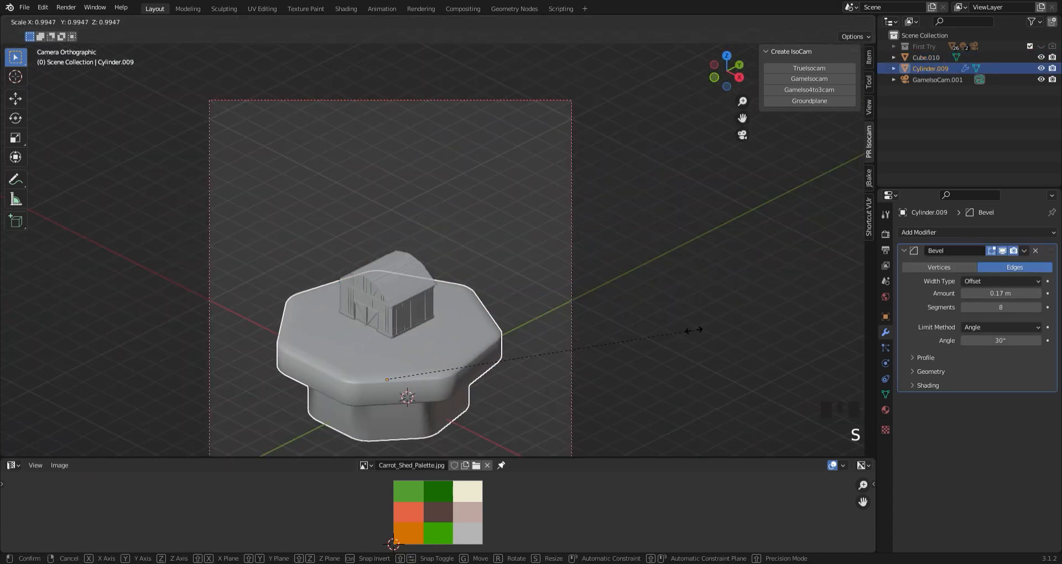
left_click(670, 351)
scroll(653, 338, "up", 2)
Reposition the shed on the base by moving it along Y and about -0.474 m along X
left_click(415, 315)
key("g")
key("y")
left_click(449, 371)
key("g")
key("x")
left_click(433, 363)
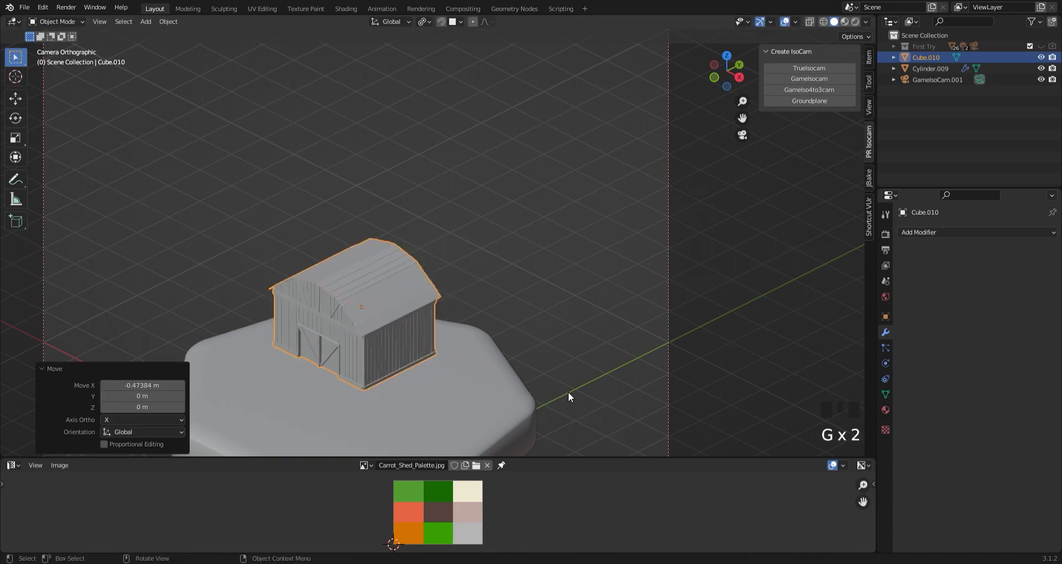
Rotate the shed around Z so its door front turns towards the camera and scale it by about 0.758
key("r")
key("z")
double_click(654, 227)
scroll(532, 316, "down", 1)
left_click(421, 324)
key("s")
left_click(543, 281)
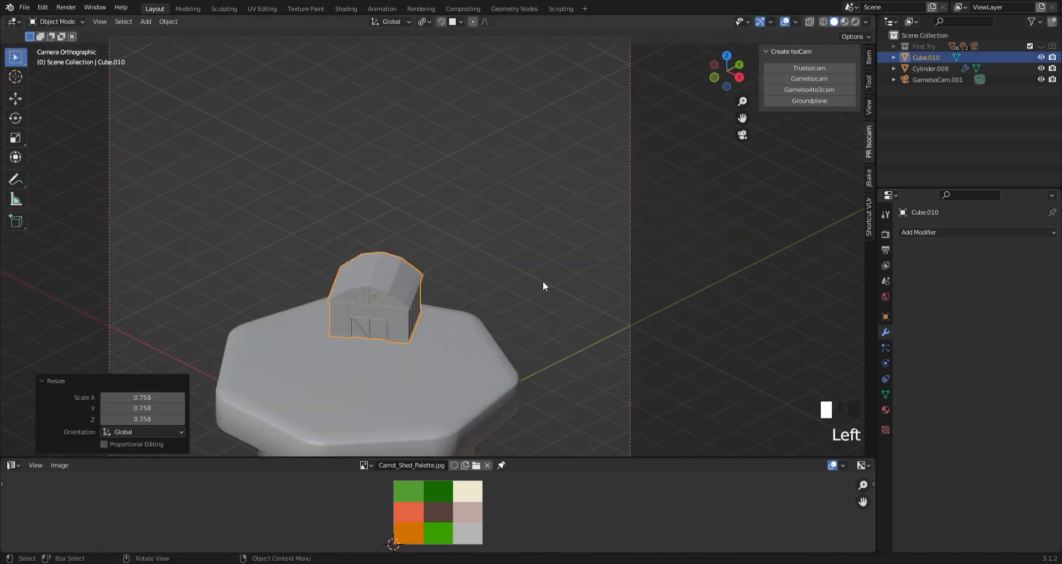
Select the octagonal base and scale it uniformly by about 0.980
scroll(386, 300, "down", 1)
left_click(387, 303)
key("s")
left_click(538, 237)
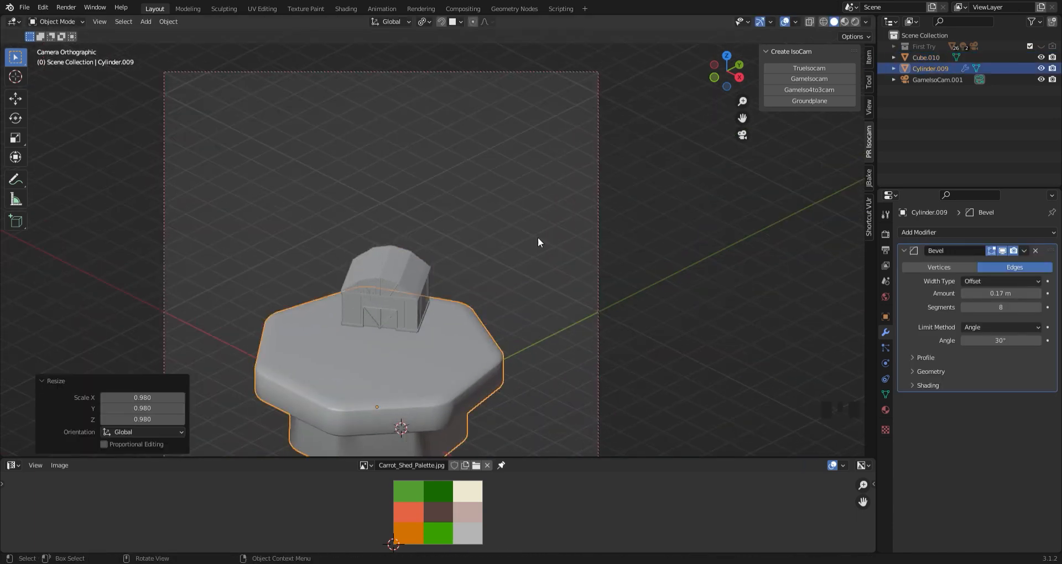
Select the shed and scale it up slightly relative to the octagonal base
left_click(537, 237)
left_click(410, 298)
key("s")
left_click(622, 354)
left_click(623, 354)
scroll(466, 357, "up", 1)
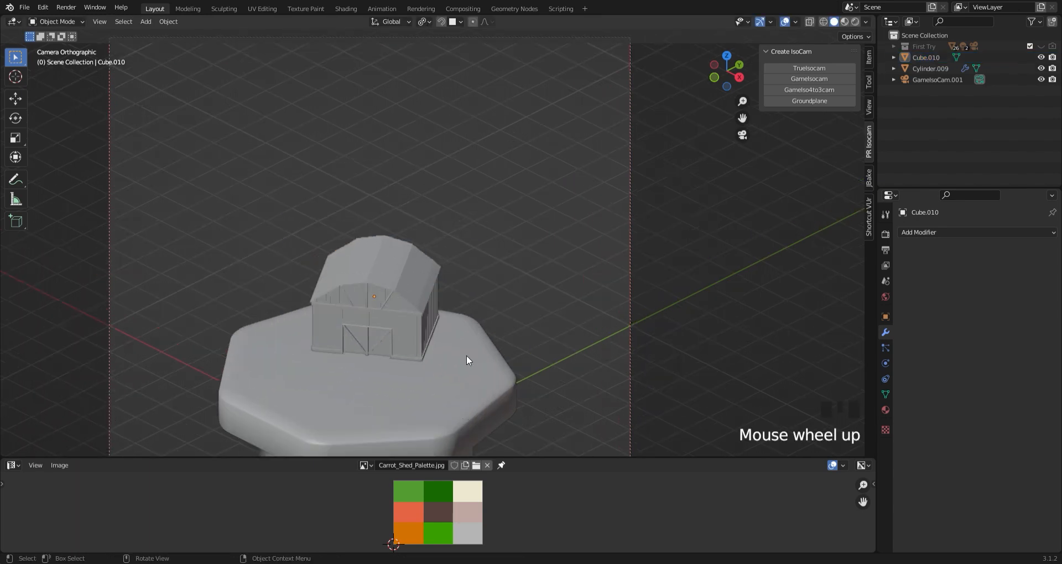
scroll(466, 360, "down", 2)
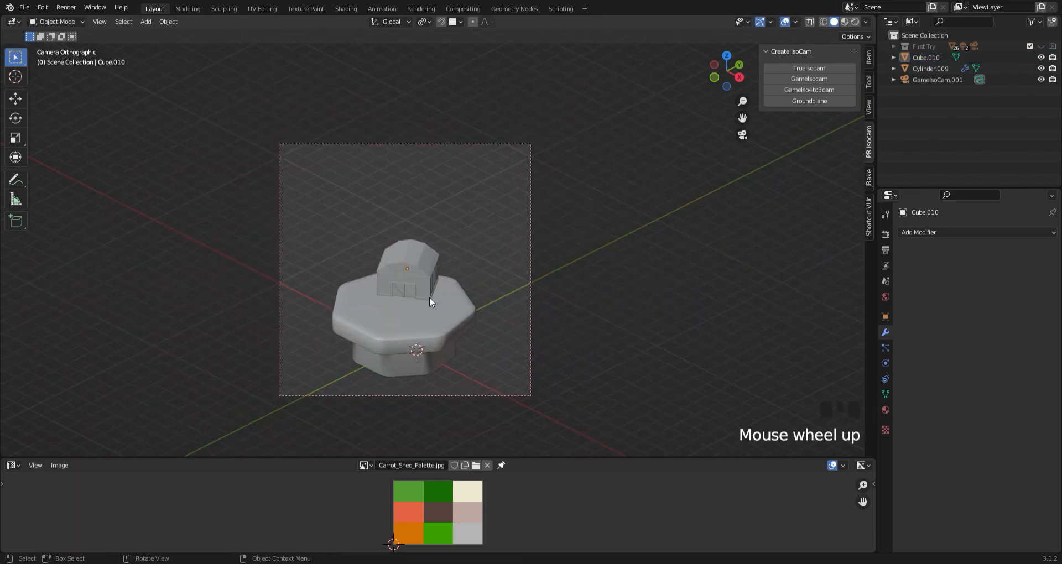
Shift the shed along the X axis on the base and adjust its rotation slightly
left_click(429, 297)
key("g")
key("x")
left_click(556, 321)
key("r")
left_click(557, 320)
left_click(557, 364)
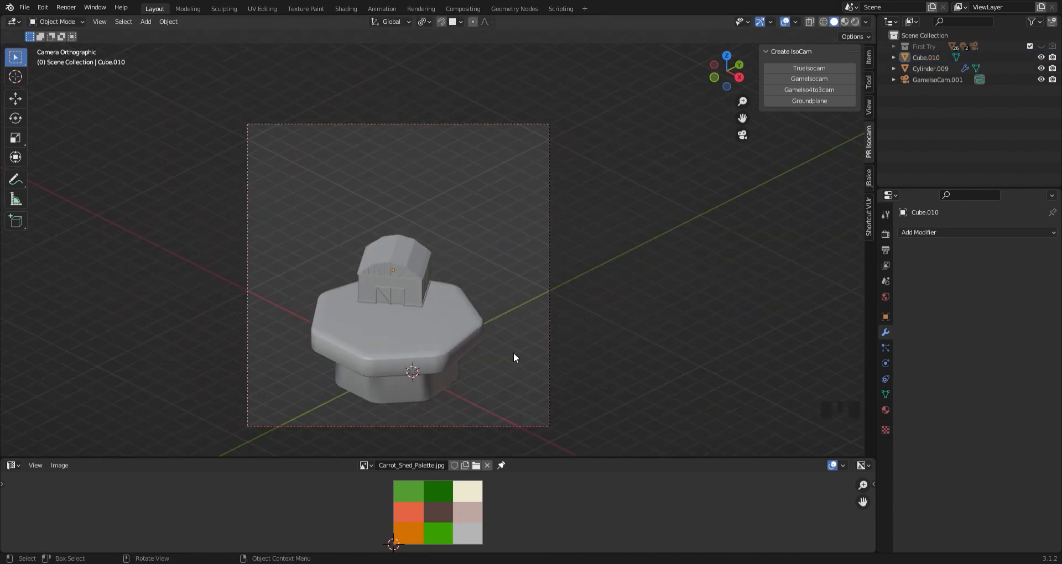
Add a 2 m cube at the cursor in front of the shed and isolate it in local view
key("shift+a")
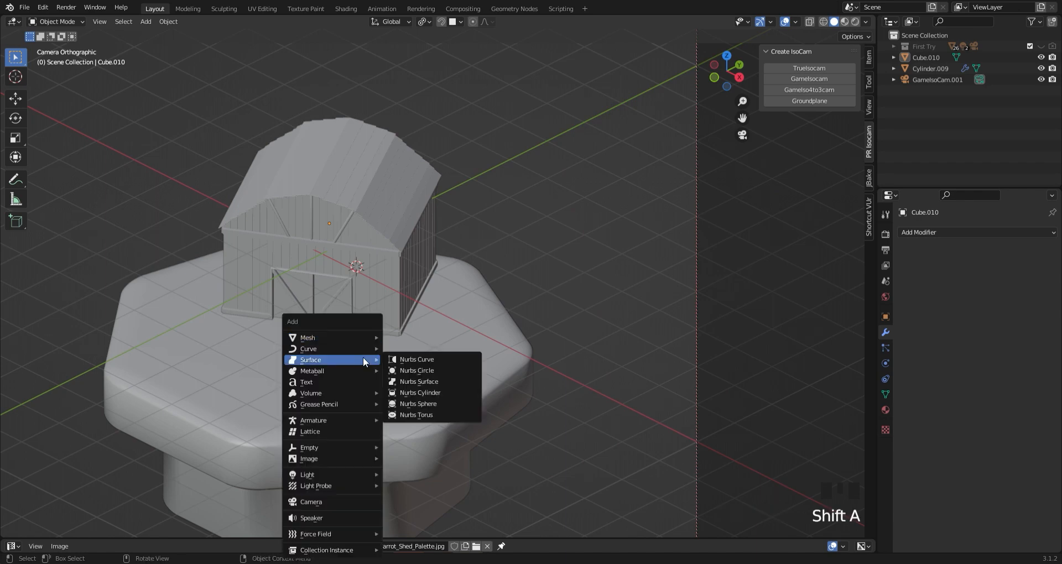
mouse_move(332, 338)
left_click(408, 108)
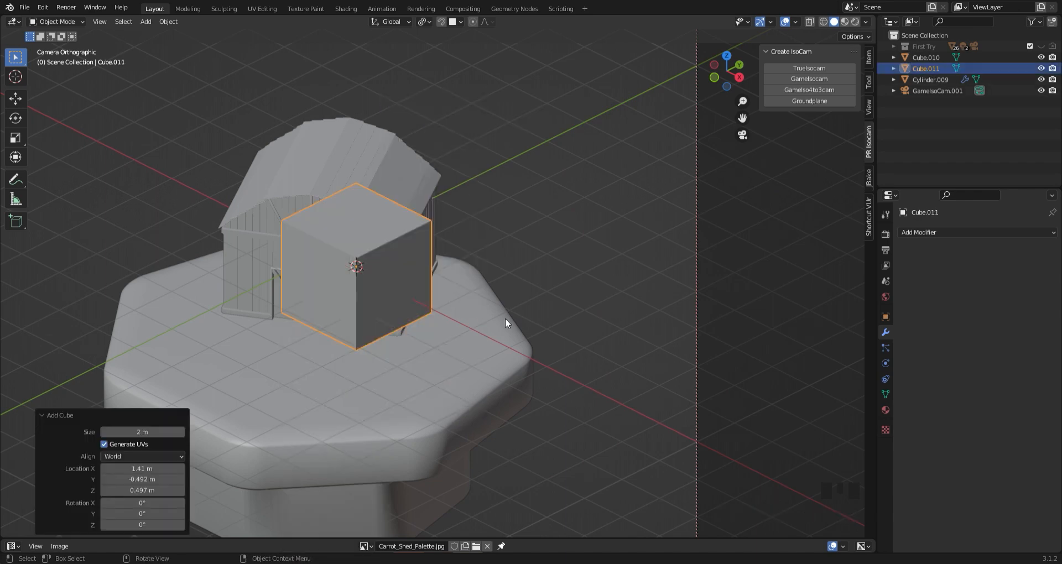
key("slash")
Flatten the cube along the Z axis into a thin slab
left_click(714, 78)
scroll(616, 281, "down", 3)
key("s")
key("z")
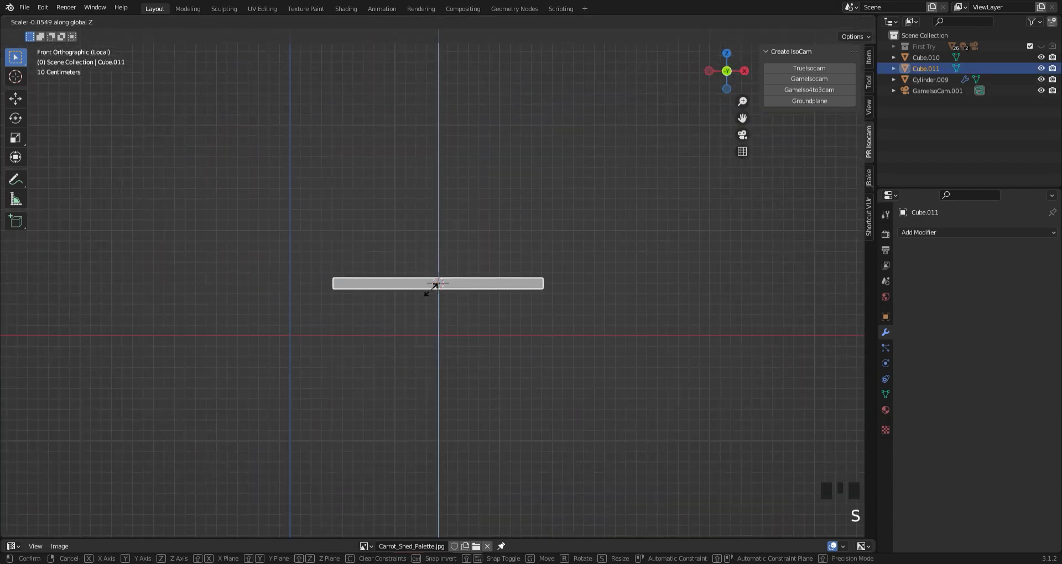
left_click(445, 283)
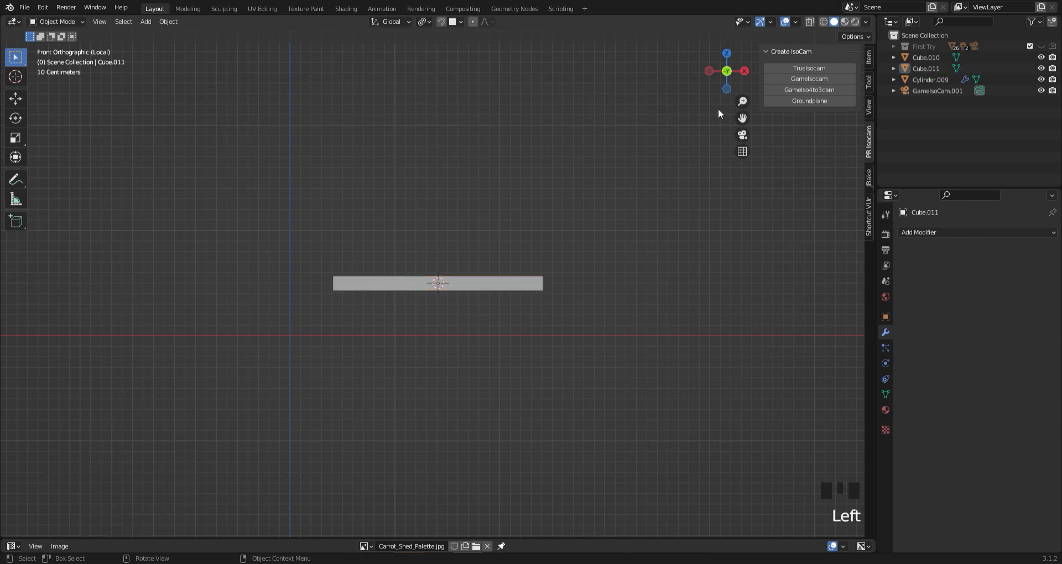
middle_click_drag(719, 111, 565, 230)
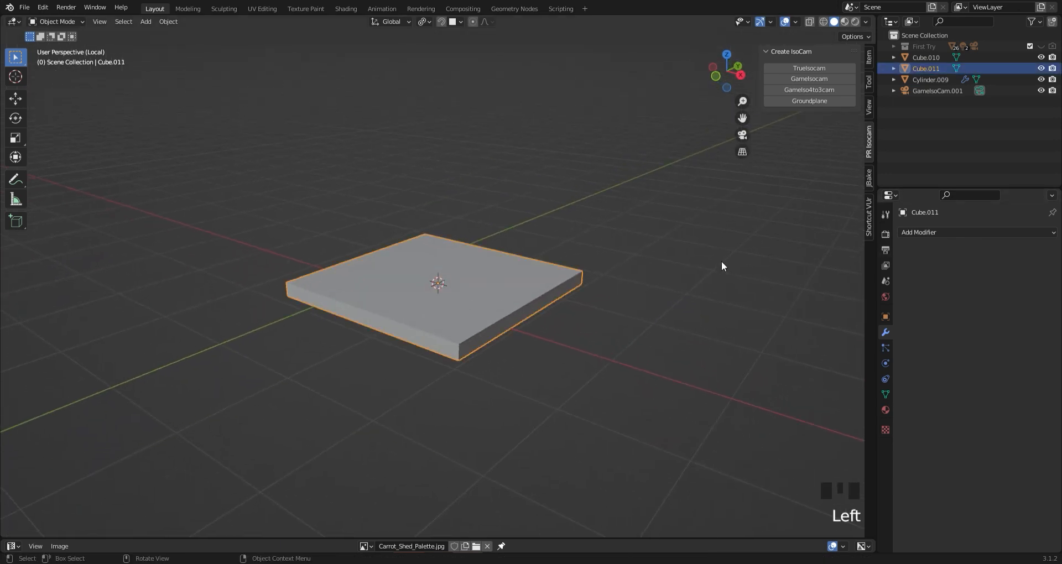
Give the slab rounded edges with a multi-segment Bevel modifier, shade it smooth and enable Auto Smooth at 30°
left_click(940, 232)
left_click(864, 264)
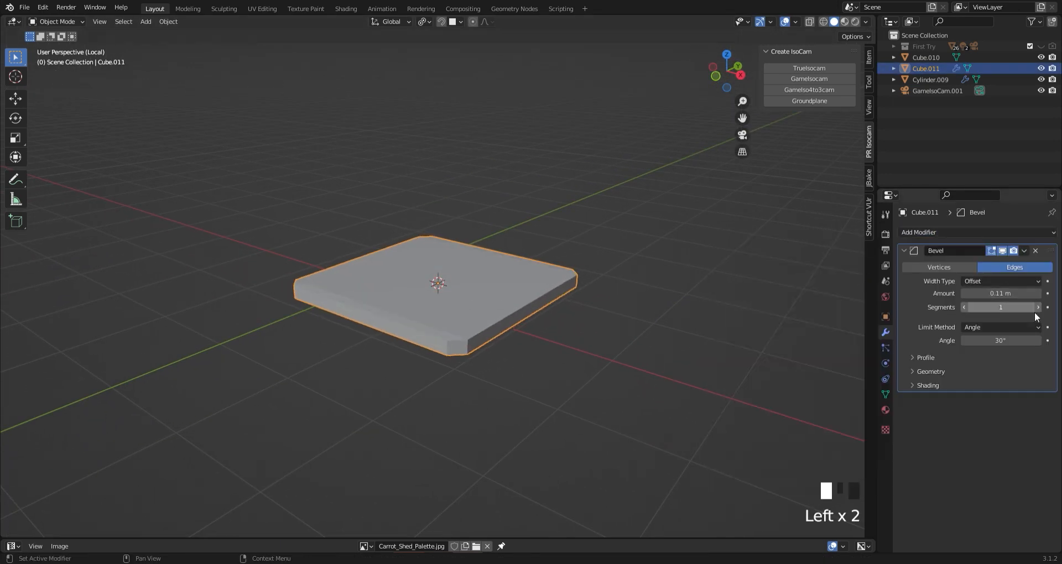
right_click_drag(407, 338, 403, 315)
left_click(885, 394)
left_click(964, 464)
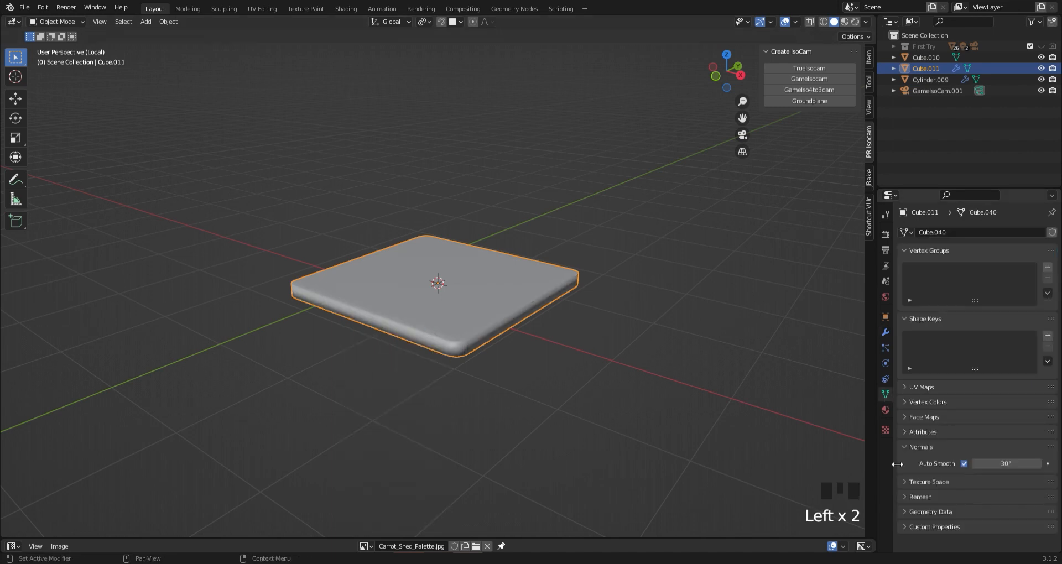
Narrow the slab along the X axis so it becomes a rectangle
scroll(501, 336, "up", 2)
middle_click_drag(501, 336, 501, 314)
key("s")
key("x")
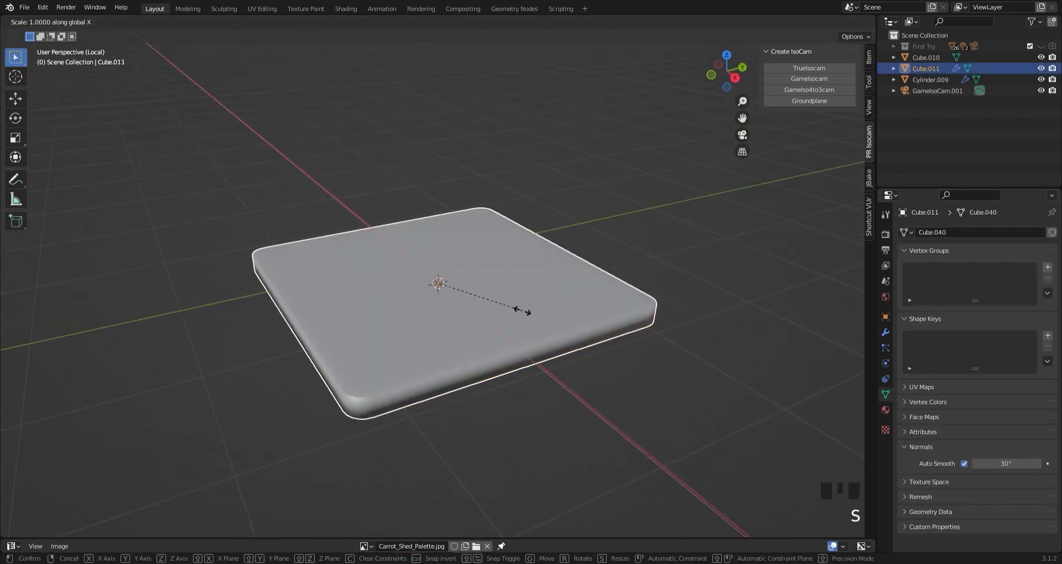
left_click(489, 299)
left_click(264, 356)
middle_click_drag(264, 356, 290, 382)
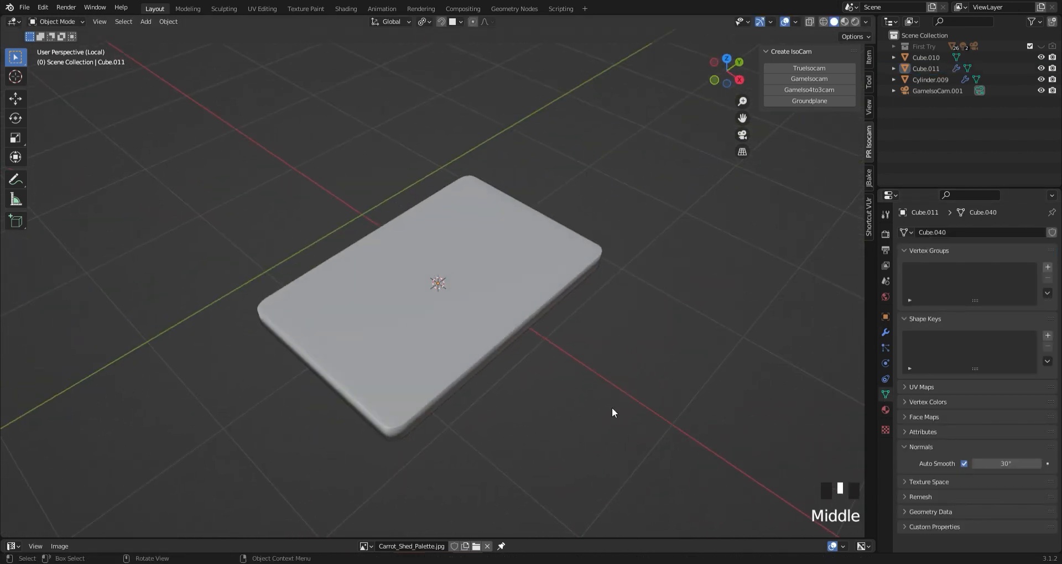
middle_click_drag(611, 412, 581, 363)
Add a horizontal loop cut around the slab's thin sides
key("Tab")
key("ctrl+r")
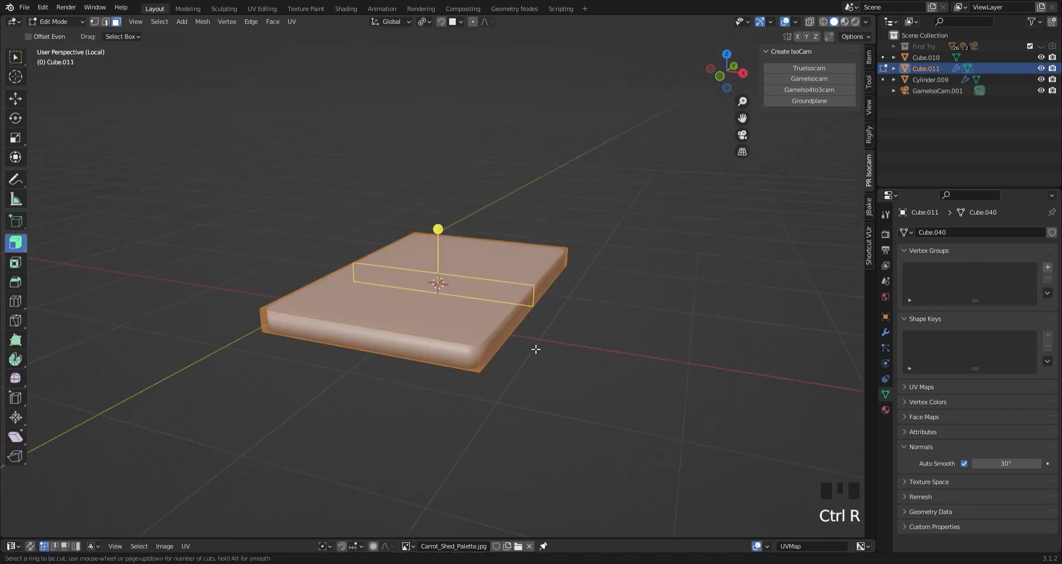
left_click(259, 319)
left_click(260, 310)
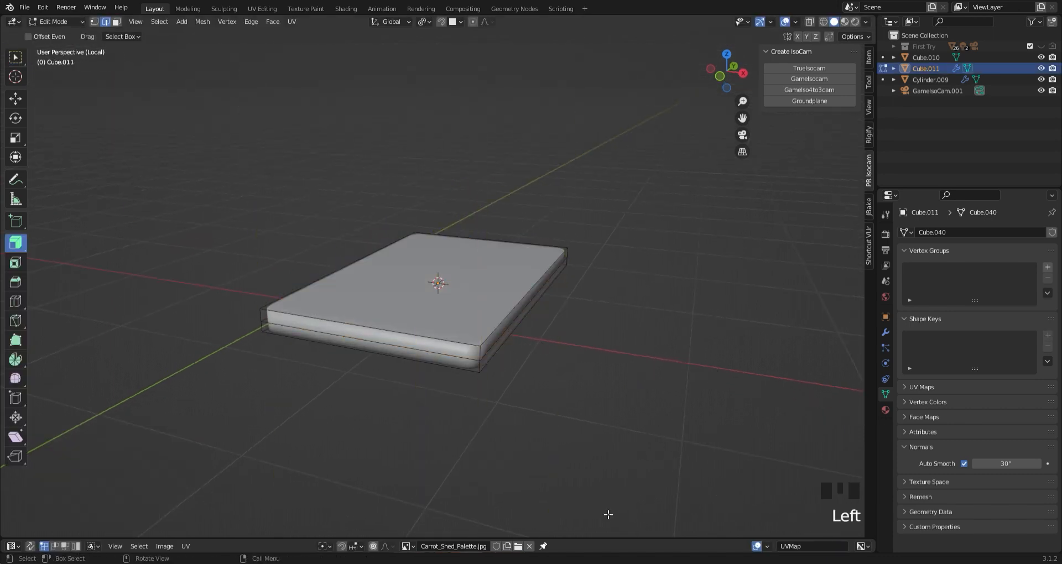
key("Tab")
middle_click_drag(427, 334, 457, 323)
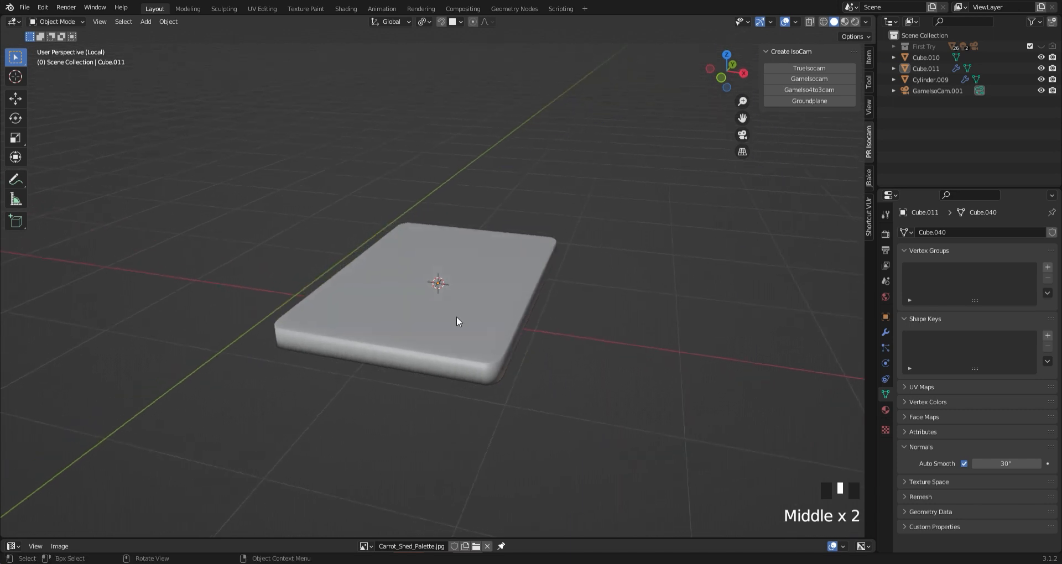
Add a cylinder with a low vertex count at the slab's centre and scale it to about 0.135
key("shift+a")
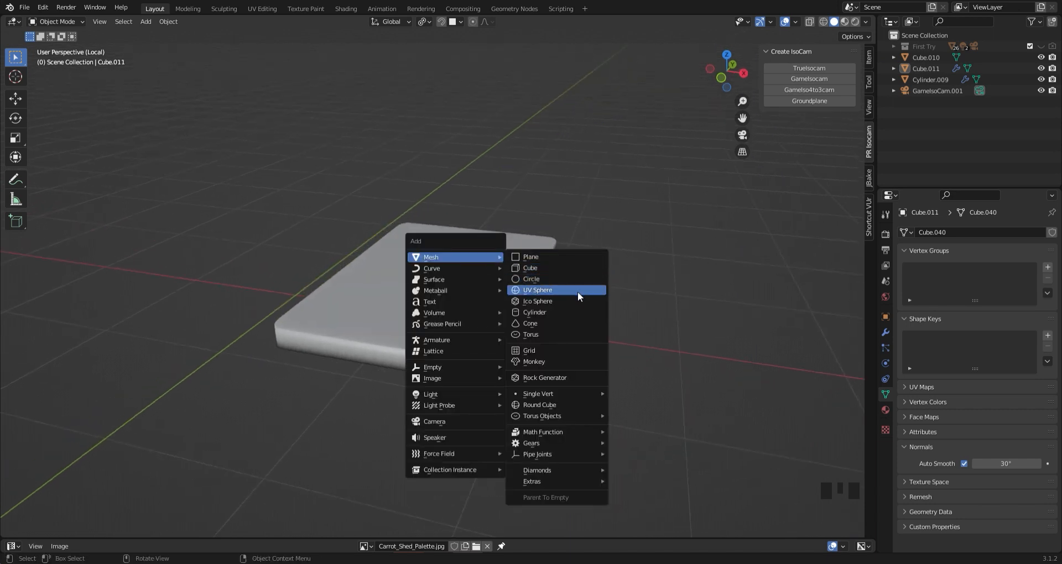
left_click(574, 314)
left_click(722, 80)
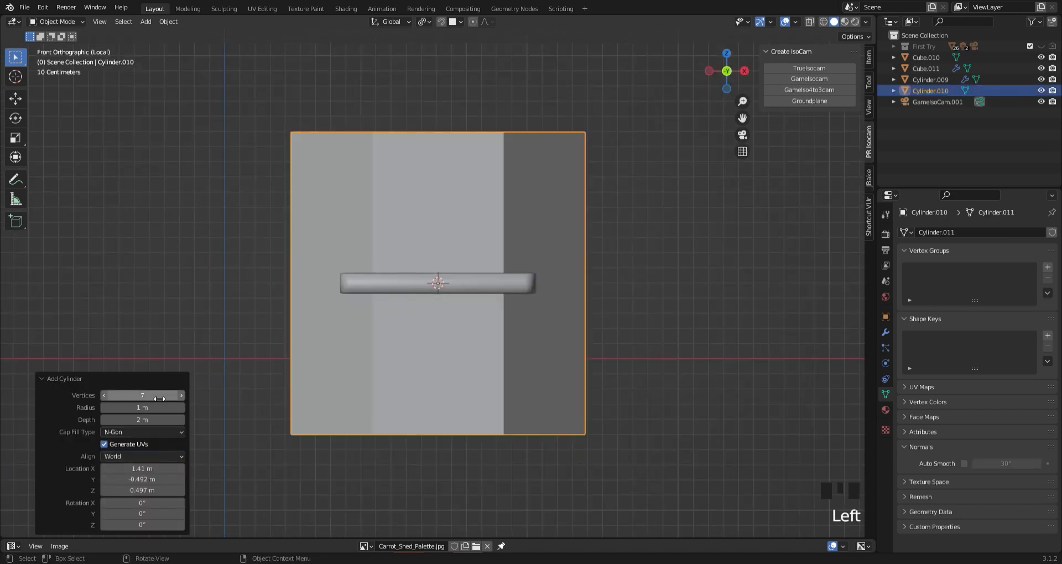
key("Return")
scroll(671, 265, "down", 2)
key("s")
left_click(469, 302)
Raise the cylinder about 0.527 m along Z above the slab and stretch it taller along Z
key("g")
key("z")
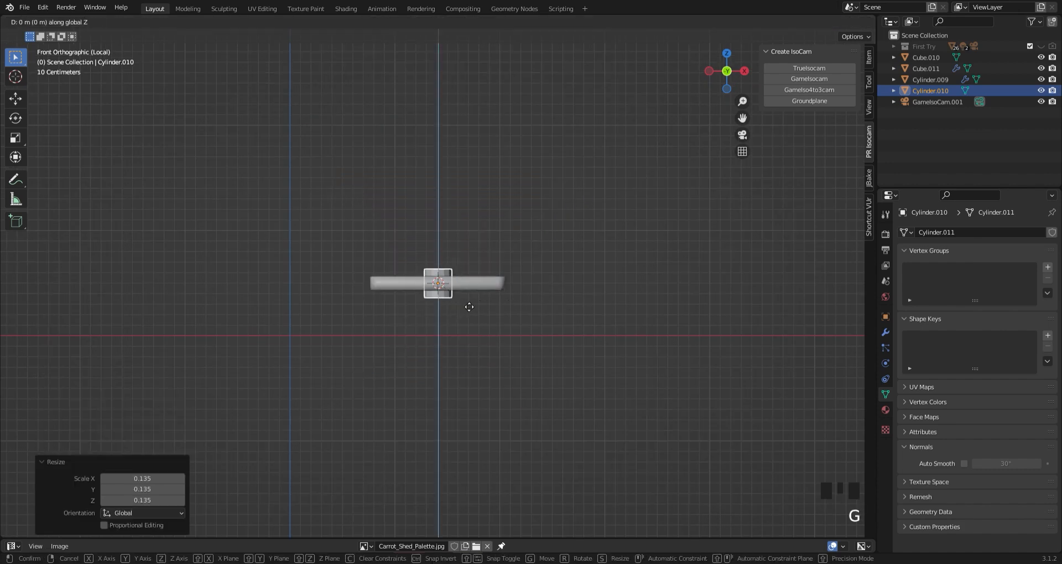
left_click(487, 248)
scroll(503, 199, "up", 2)
scroll(396, 309, "down", 2)
key("s")
key("z")
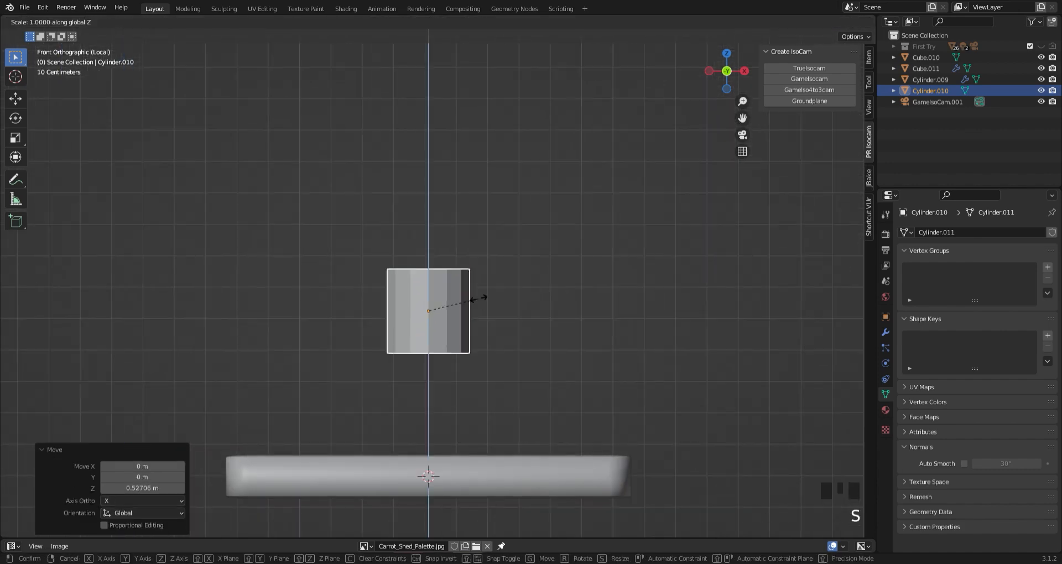
left_click(525, 318)
Widen the cylinder along the X axis and along the Y axis
key("s")
key("x")
left_click(563, 309)
left_click(566, 302)
middle_click_drag(570, 289, 554, 327)
left_click(477, 322)
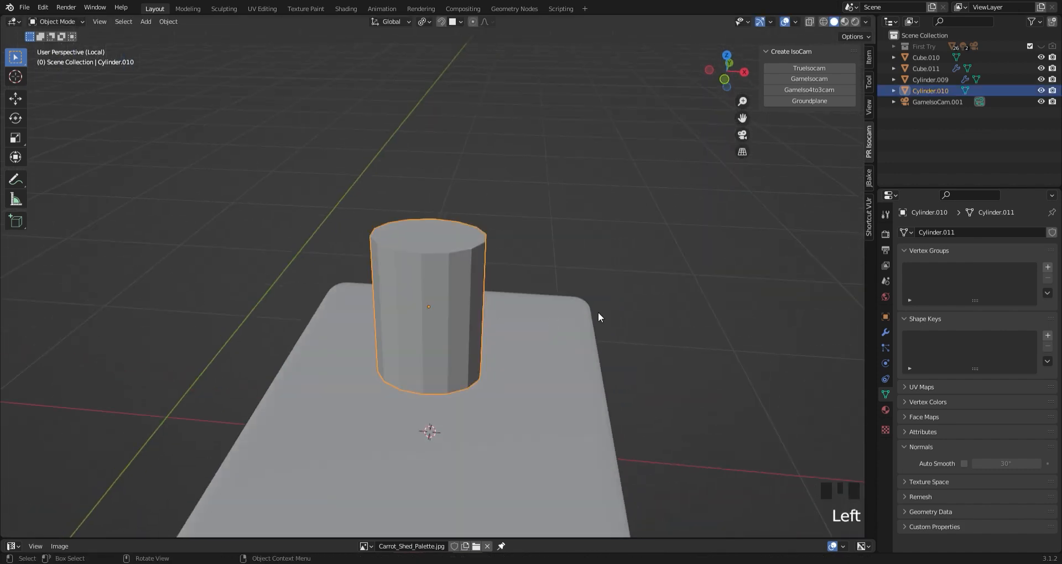
key("s")
key("y")
left_click(660, 322)
middle_click_drag(698, 153, 708, 134)
Add five evenly spaced horizontal loop cuts to the cylinder and turn on X-ray for vertex selection
left_click(725, 73)
scroll(605, 309, "up", 1)
key("Tab")
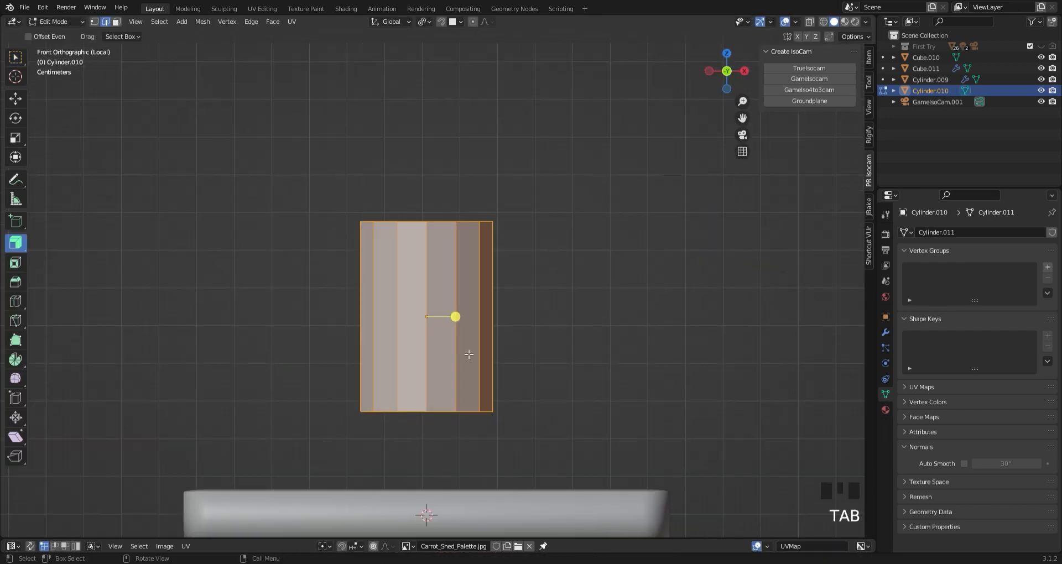
left_click(446, 343)
right_click(446, 343)
left_click(293, 381)
key("1")
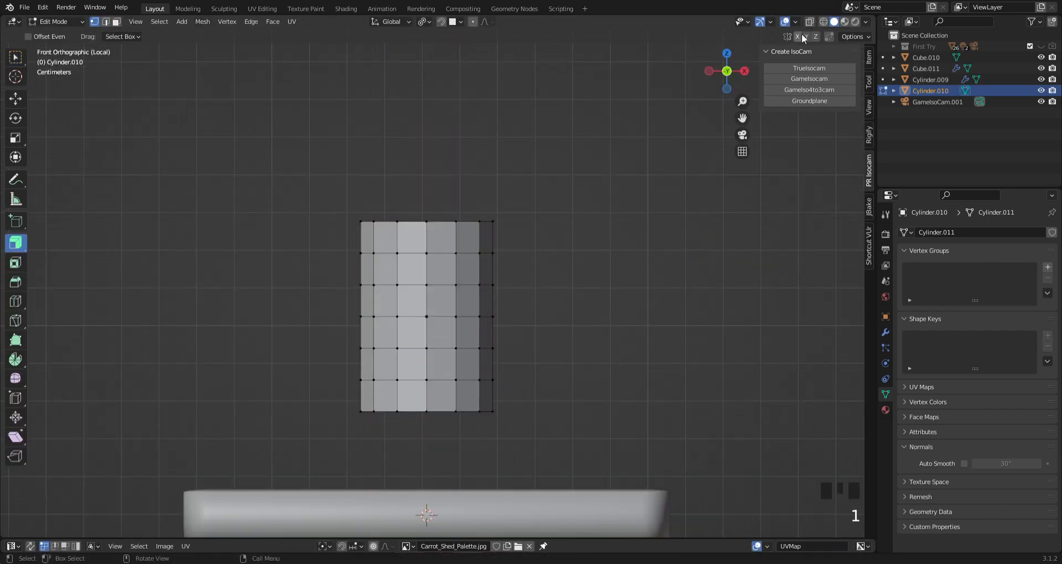
left_click(809, 22)
Try narrowing the cylinder's bottom vertex ring to a scale of about 0.176, and undo it
left_click_drag(520, 434, 339, 392)
key("s")
left_click(464, 419)
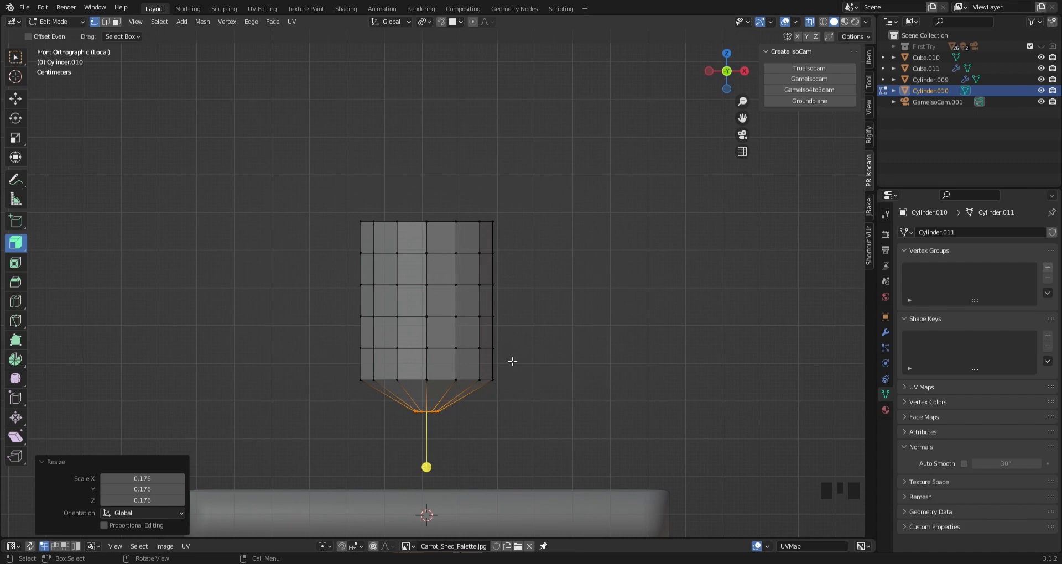
key("ctrl+z")
Scale the cylinder's top vertex ring in to about 0.273 and narrow the bottom ring moderately
left_click(568, 255)
key("s")
left_click(333, 280)
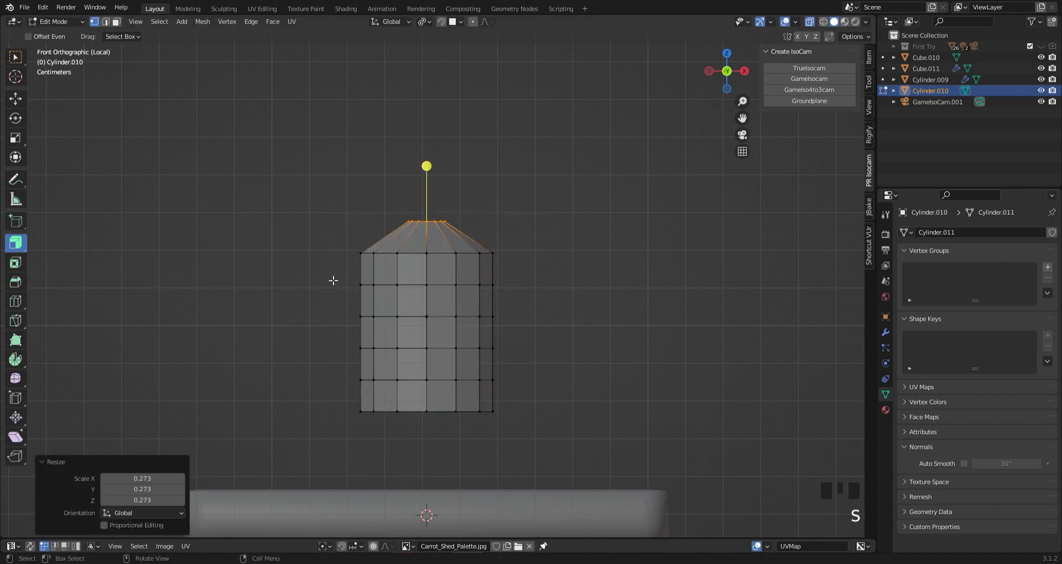
left_click_drag(469, 449, 481, 445)
key("s")
left_click(279, 303)
Narrow the second ring from the top and the two lowest rings to taper both ends of the cylinder
left_click(363, 253, "alt")
key("s")
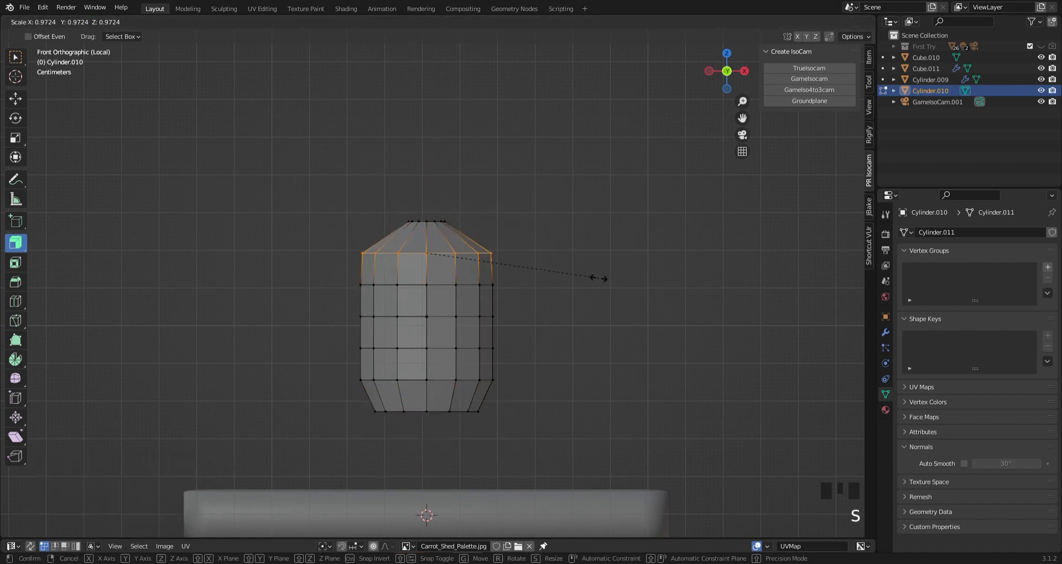
left_click(564, 277)
left_click_drag(351, 372, 553, 420)
key("s")
left_click(592, 410)
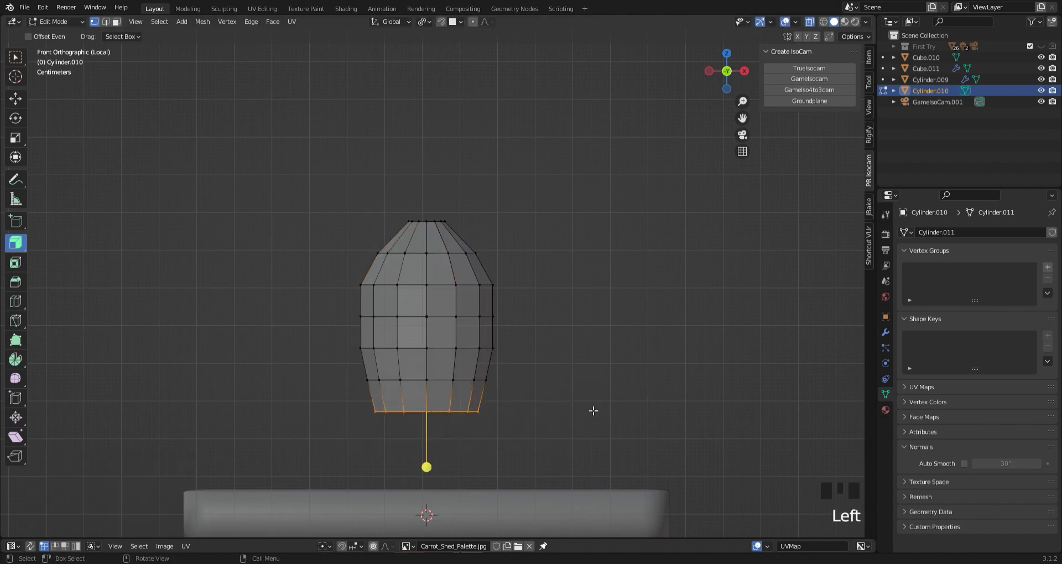
Scale the cylinder's middle vertex rings to smooth the profile, with the central ring at about 0.942
left_click_drag(345, 334, 553, 362)
key("s")
left_click(629, 359)
left_click_drag(348, 306, 354, 277)
key("s")
left_click(556, 318)
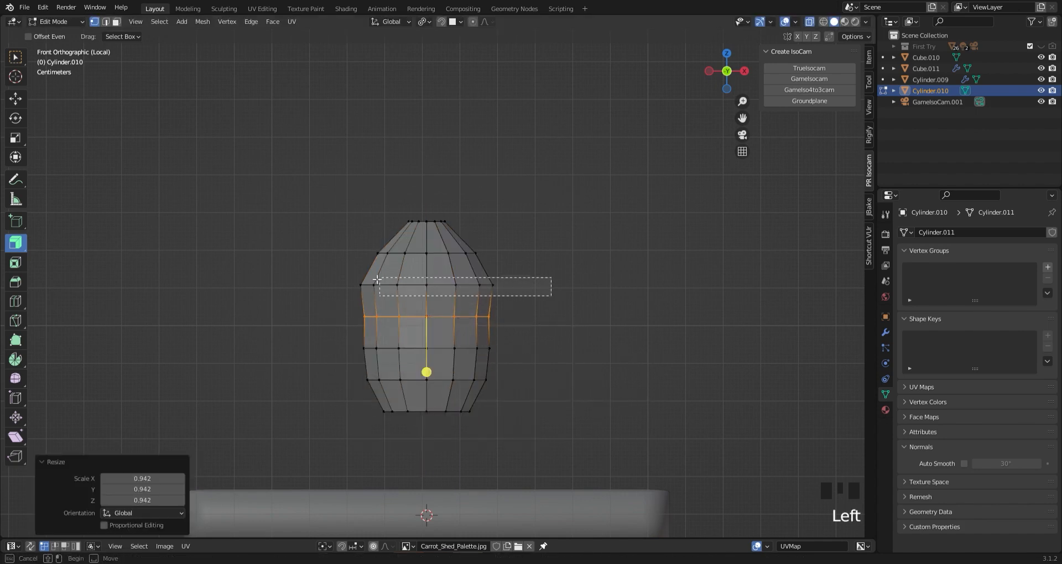
key("s")
left_click(625, 293)
Shade the tapered cylinder smooth in Object Mode and turn X-ray off
key("Tab")
scroll(603, 271, "up", 2)
scroll(602, 271, "down", 3)
right_click(458, 294)
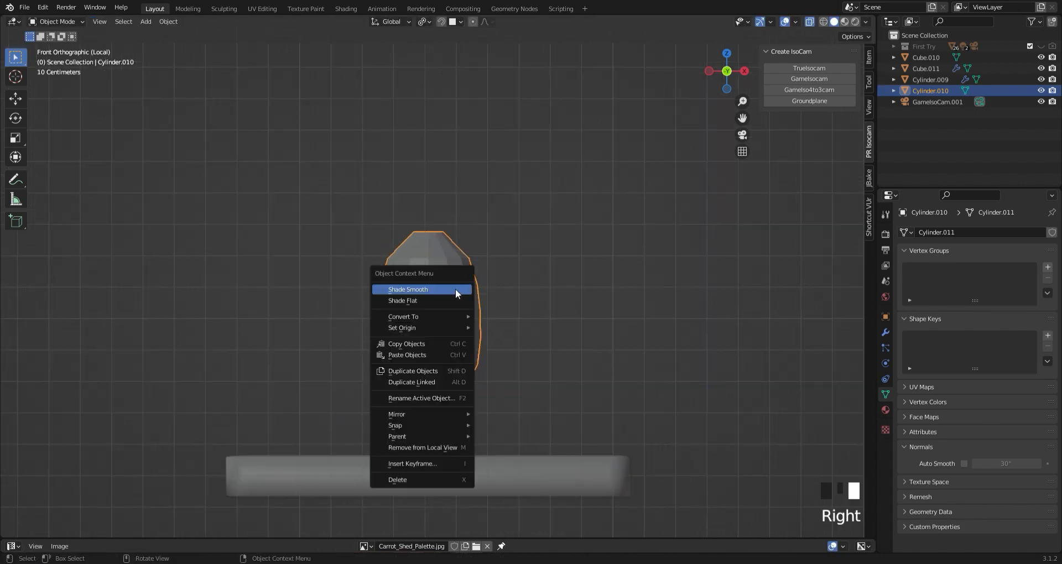
left_click(458, 290)
scroll(560, 328, "up", 3)
left_click(809, 21)
Bevel two adjacent horizontal edges on the front of the third ring from the top by 0.018 m
key("Tab")
scroll(438, 285, "up", 2)
scroll(438, 286, "down", 1)
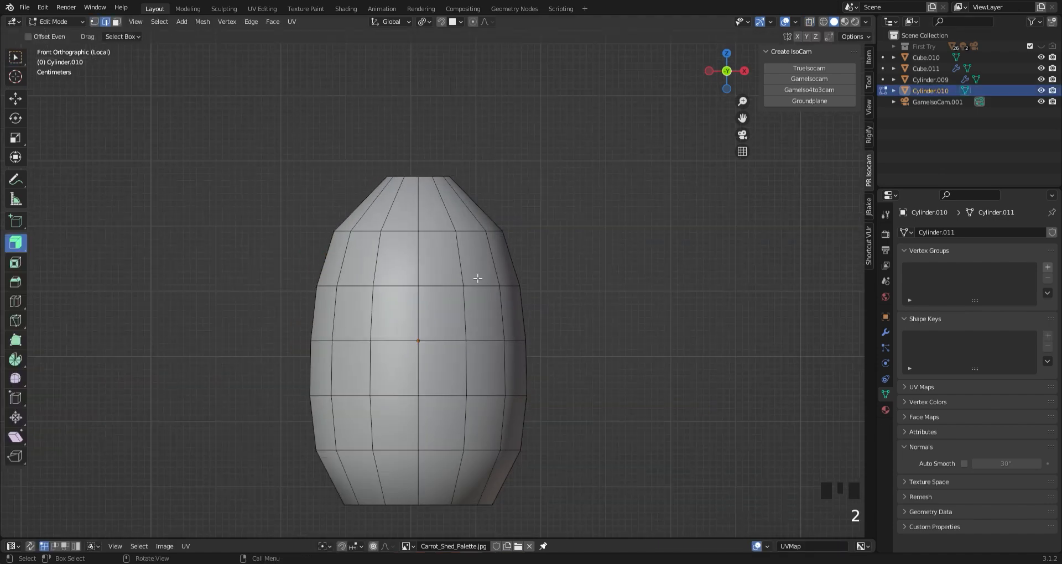
left_click(481, 273)
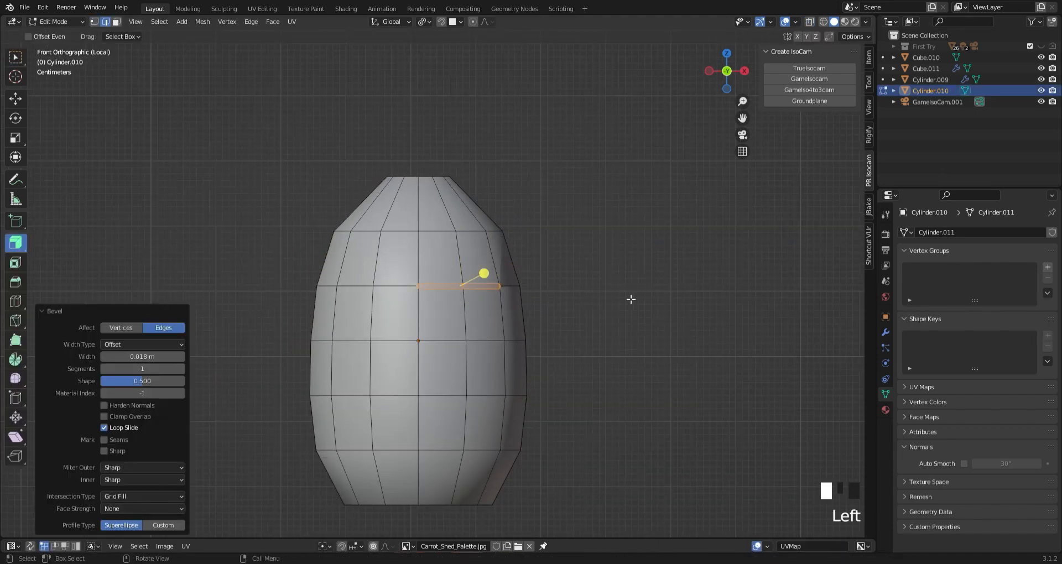
Dissolve the short vertical edge that splits the beveled strip so it becomes one narrow face
scroll(628, 301, "down", 2)
left_click(486, 291)
key("x")
left_click(492, 301)
left_click(522, 278)
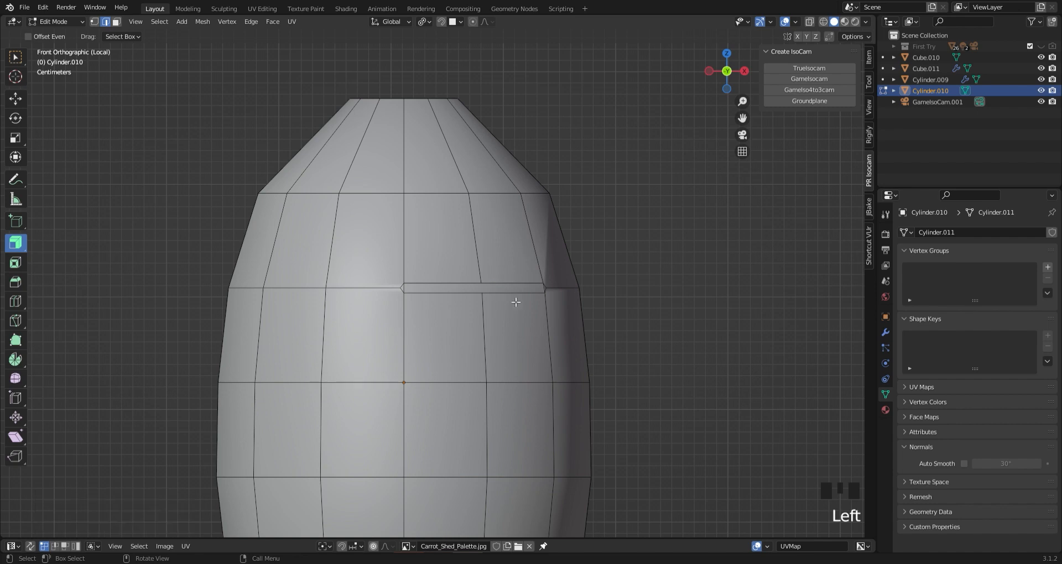
Select the narrow beveled strip face and extrude it along its normal
key("3")
left_click(512, 289)
middle_click_drag(714, 296, 431, 350)
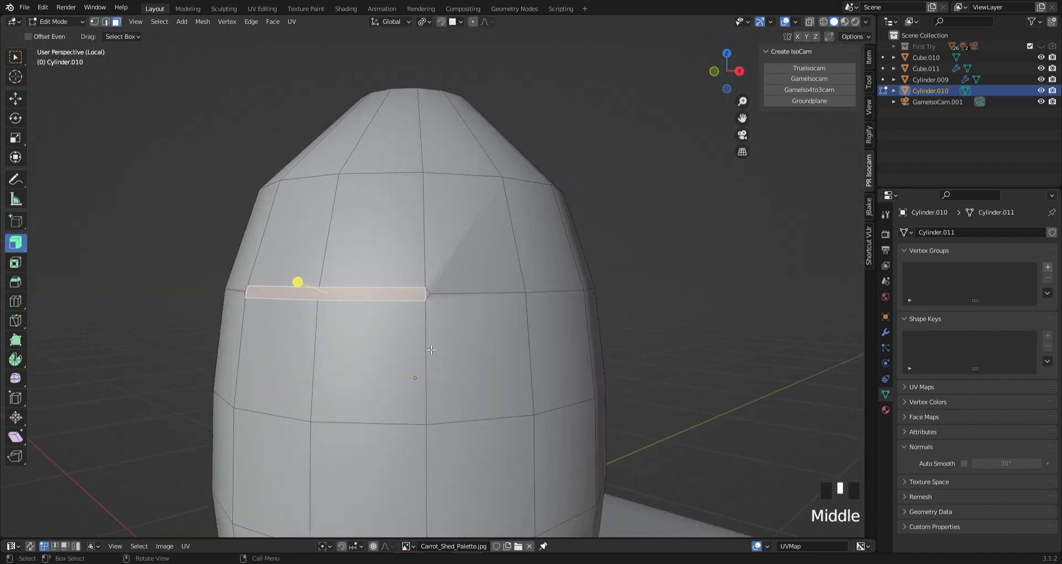
key("e")
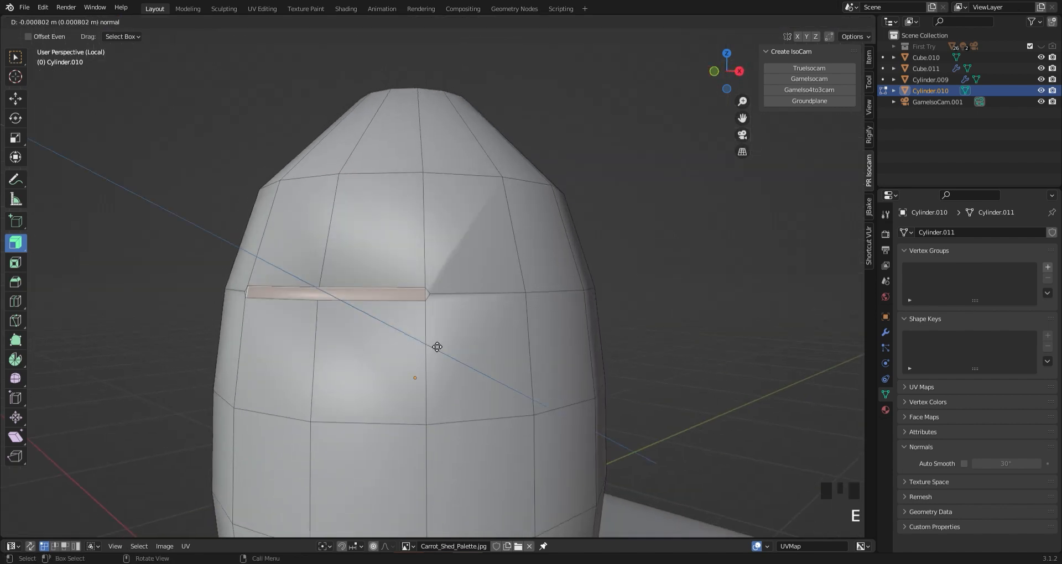
Extrude the selected bevelled strip inward to carve the upper horizontal slit in the egg-shaped body
left_click(438, 347)
left_click(687, 247)
middle_click_drag(687, 247, 857, 255)
scroll(454, 352, "down", 2)
middle_click_drag(443, 352, 384, 409)
Bevel the short horizontal edge below the upper slit by about 0.022 m and extrude the strip inward as a second slit
key("Tab")
scroll(507, 373, "down", 2)
scroll(459, 363, "up", 1)
scroll(412, 350, "down", 1)
key("Tab")
scroll(392, 376, "up", 1)
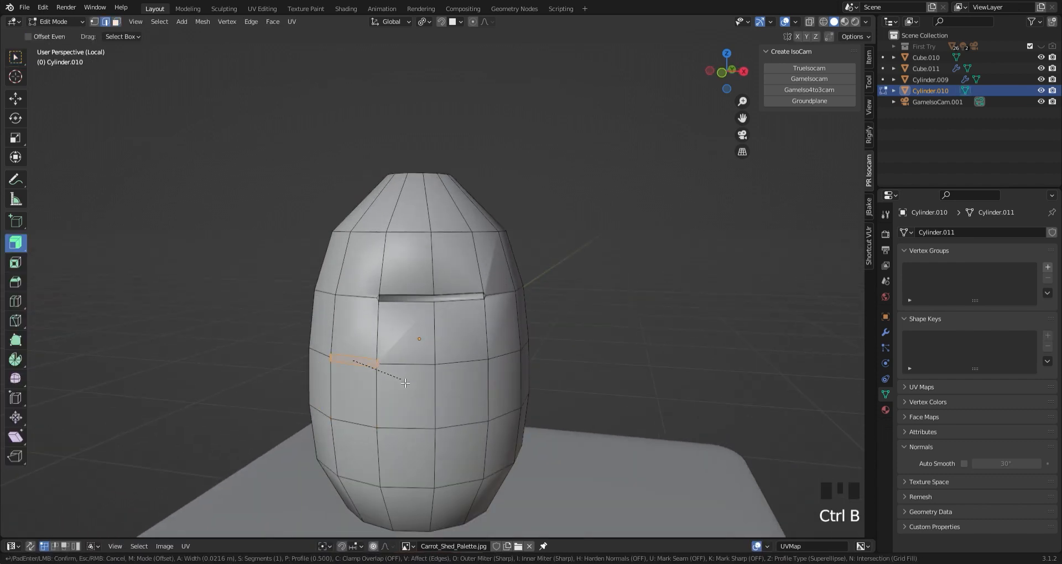
left_click(406, 384)
left_click(372, 387)
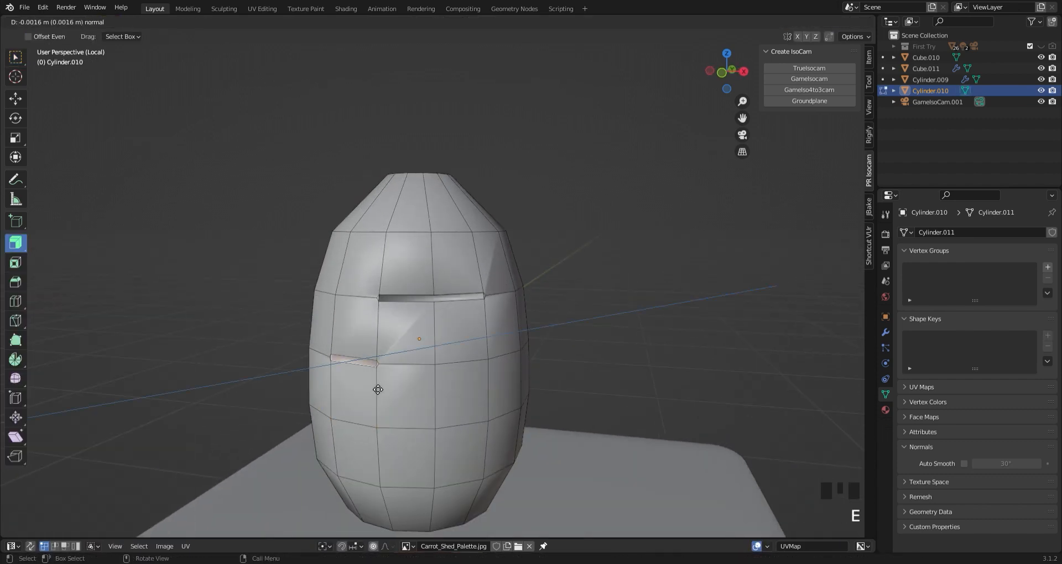
left_click(379, 386)
Enable Auto Smooth for the slitted body and apply a Subdivision Surface modifier to it
left_click(594, 384)
middle_click_drag(594, 385, 603, 390)
scroll(603, 390, "down", 1)
key("Tab")
left_click(964, 463)
left_click(885, 333)
left_click(925, 232)
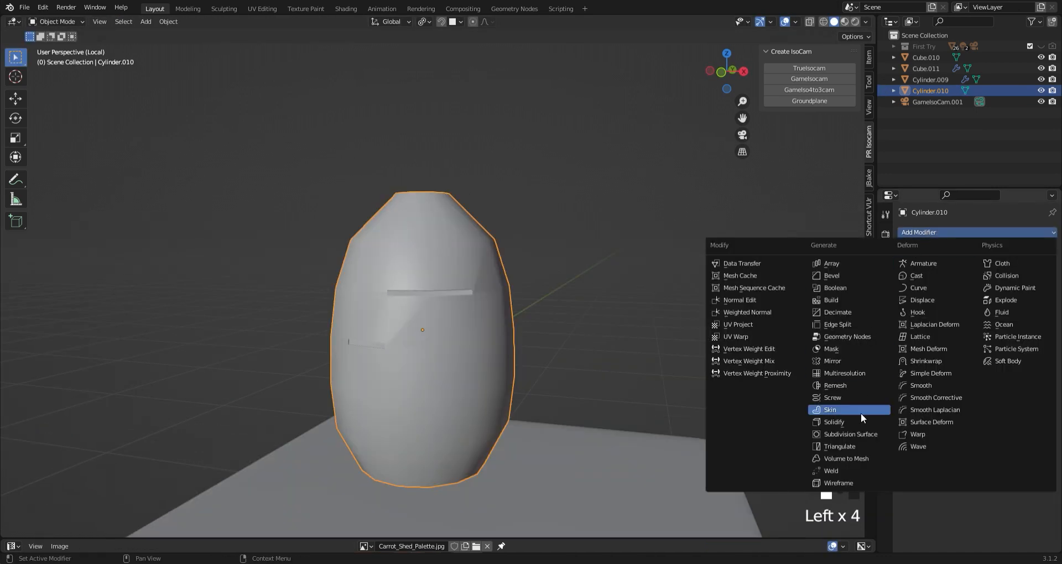
left_click(865, 435)
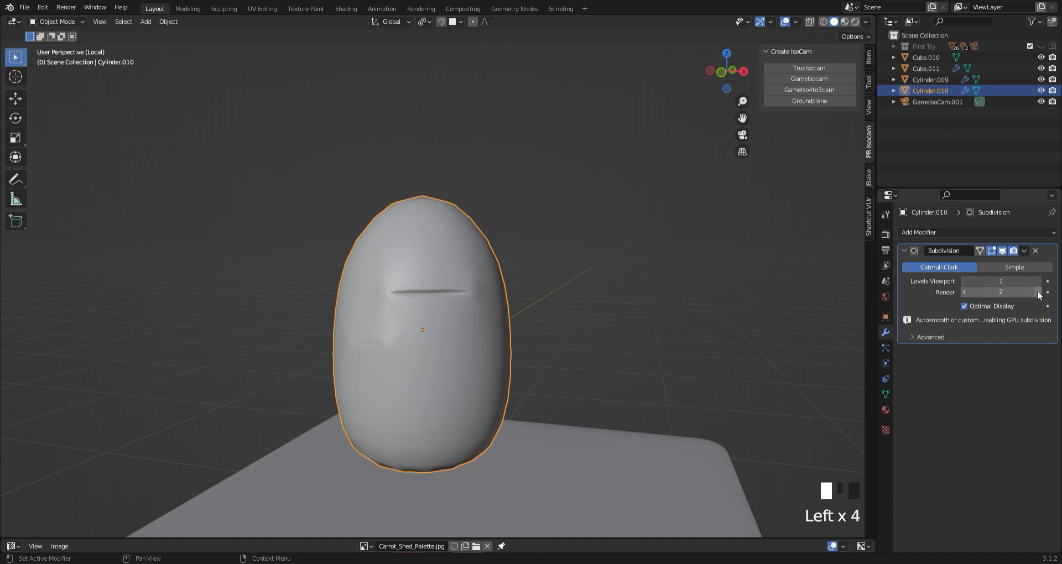
left_click(1024, 250)
left_click(990, 263)
Deselect the smoothed body and examine its surface and carved slits from several angles
left_click(608, 321)
left_click(411, 353)
left_click(885, 394)
left_click(609, 332)
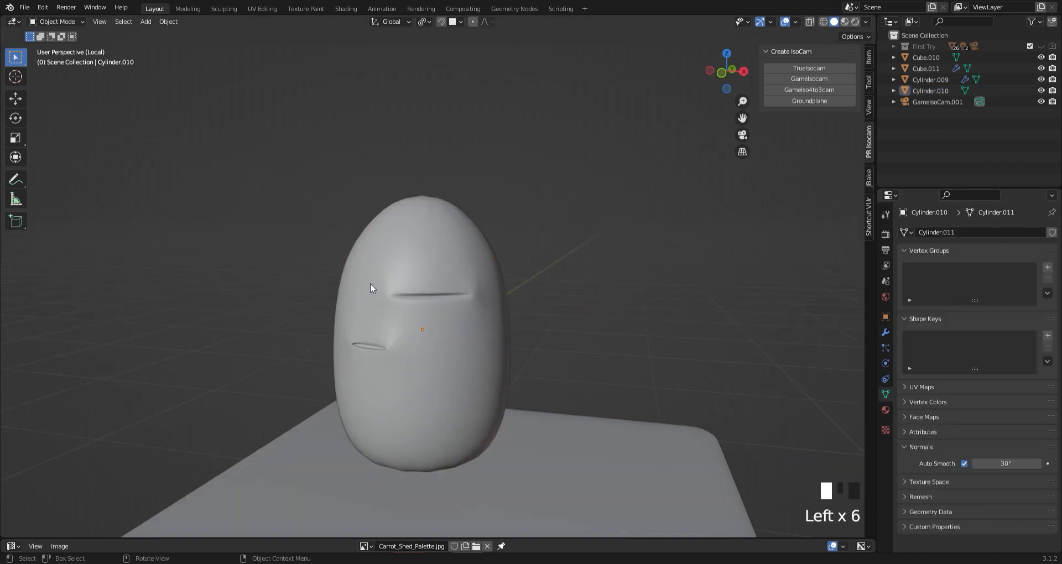
left_click(370, 283)
mouse_move(667, 312)
middle_mouse_down()
mouse_move(667, 303)
mouse_move(622, 332)
mouse_move(658, 326)
middle_mouse_up()
key("s")
left_click(650, 281)
left_click(570, 274)
scroll(562, 273, "down", 2)
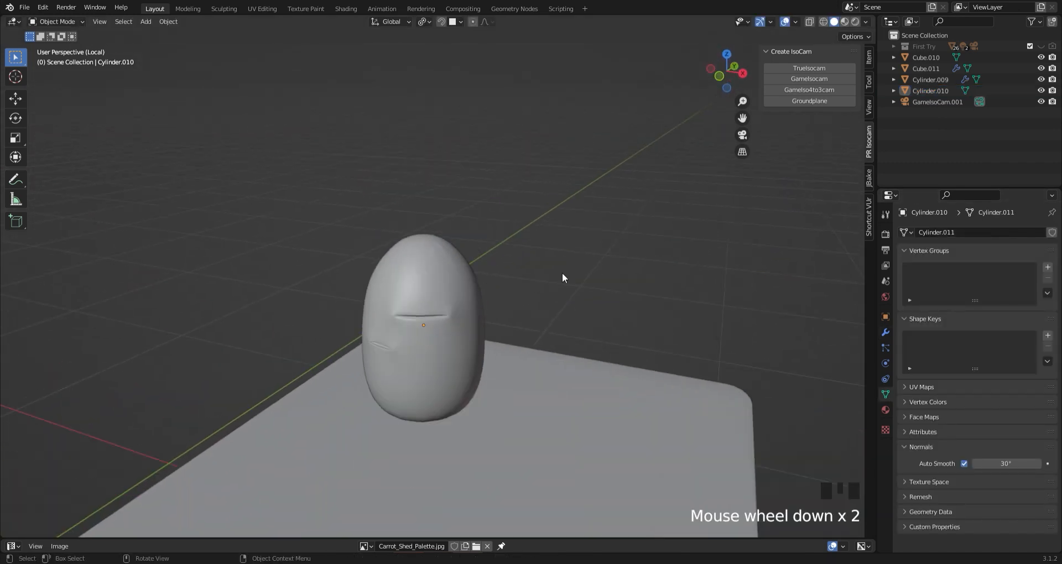
Add a mesh plane at the 3D cursor and raise it about 0.8 m along Z above the body
left_click_drag(719, 71, 753, 56)
scroll(530, 262, "down", 4)
scroll(482, 321, "up", 2)
key("shift+a")
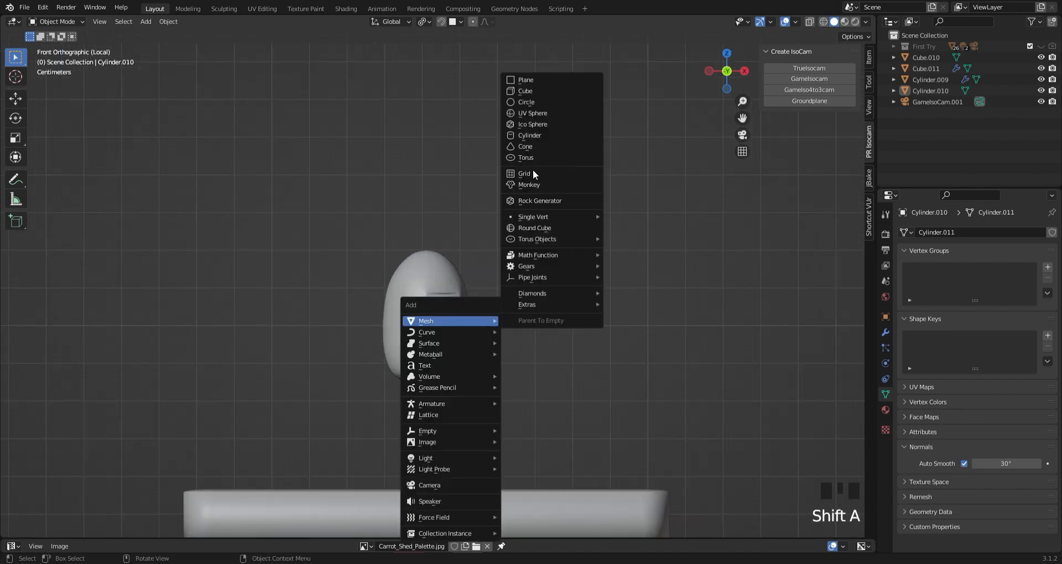
left_click(534, 84)
key("g")
key("z")
left_click(710, 103)
Scale down the plane's far edge as seen from above to taper the plane into a trapezoid
left_click(727, 53)
scroll(500, 382, "down", 7)
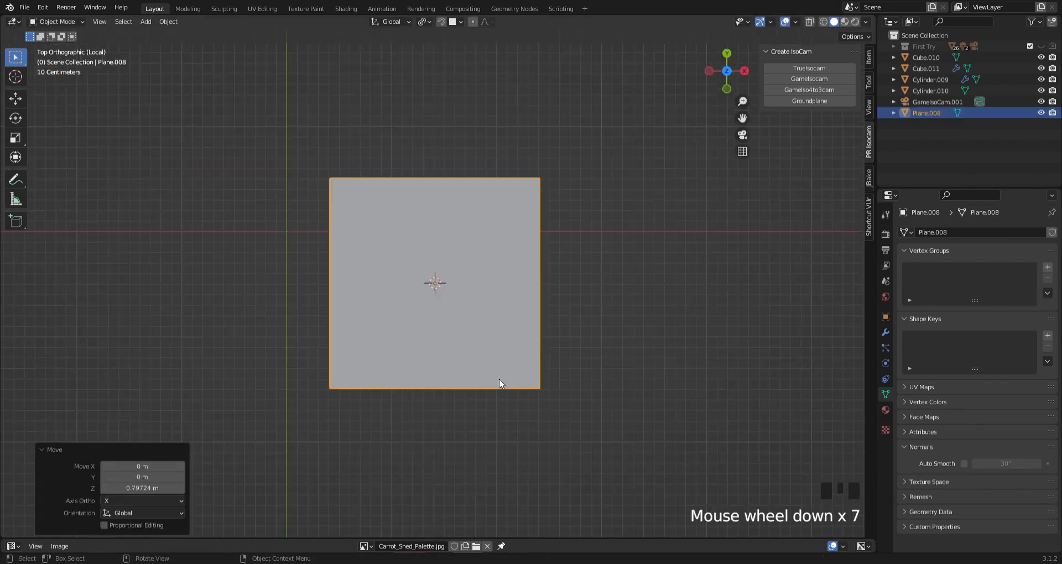
scroll(504, 373, "up", 2)
key("Tab")
left_click(434, 157)
key("s")
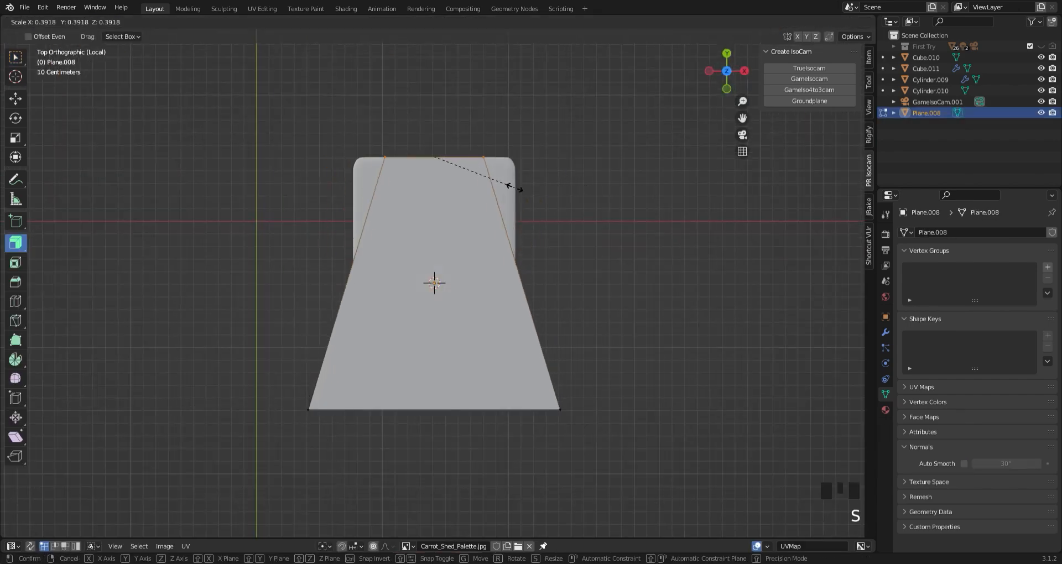
left_click(559, 438)
Add three loop cuts across the tapered plane and scale its near edge to about 0.29
key("ctrl+r")
left_click(356, 311)
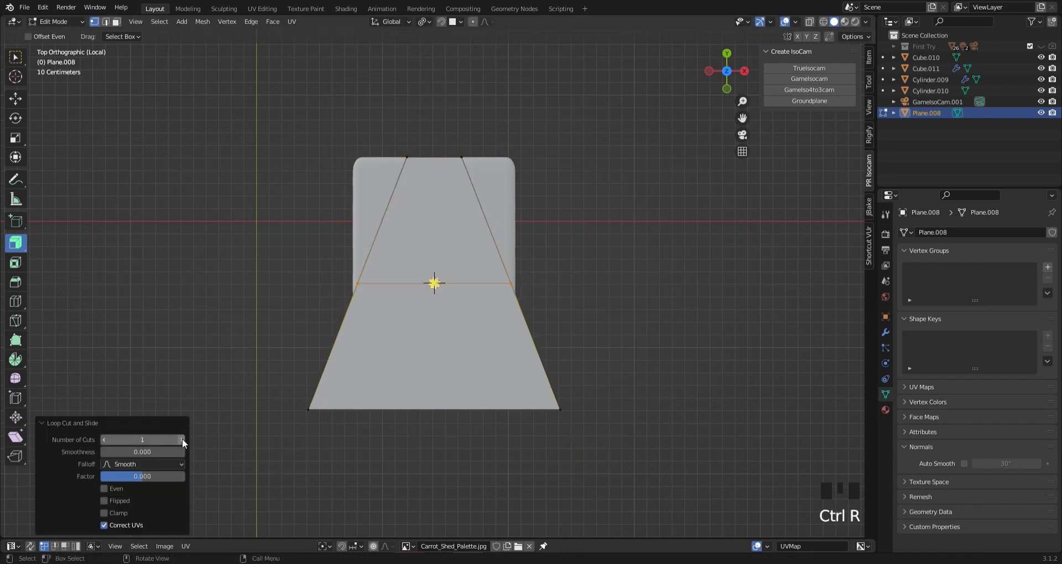
left_click(510, 449)
left_click_drag(269, 400, 569, 416)
key("s")
left_click(532, 399)
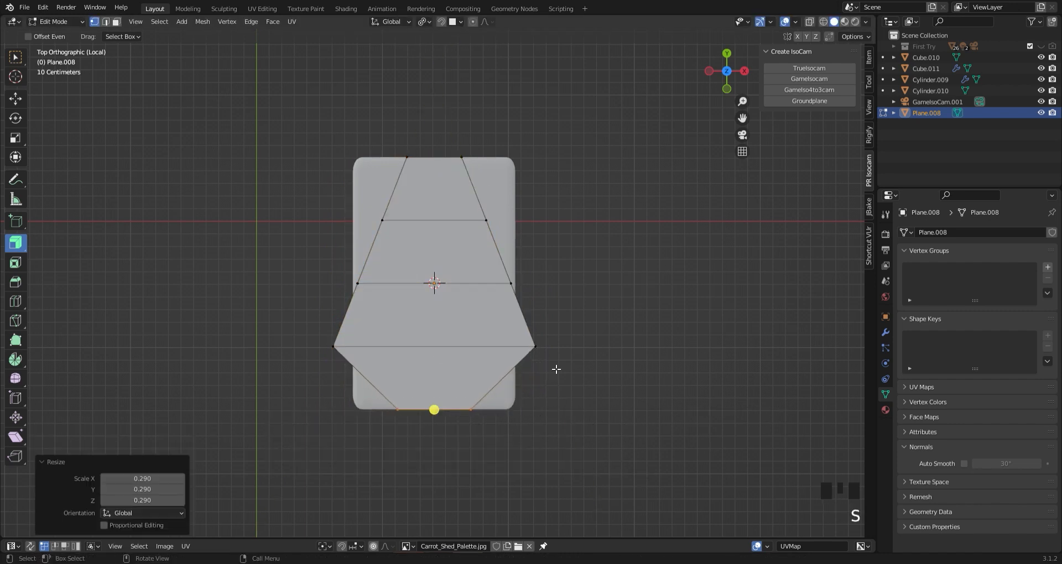
Scale each of the plane's three inner crosswise cuts narrower to begin a leaf outline
left_click_drag(558, 371, 270, 342)
key("s")
left_click(614, 339)
left_click_drag(556, 303, 323, 272)
key("s")
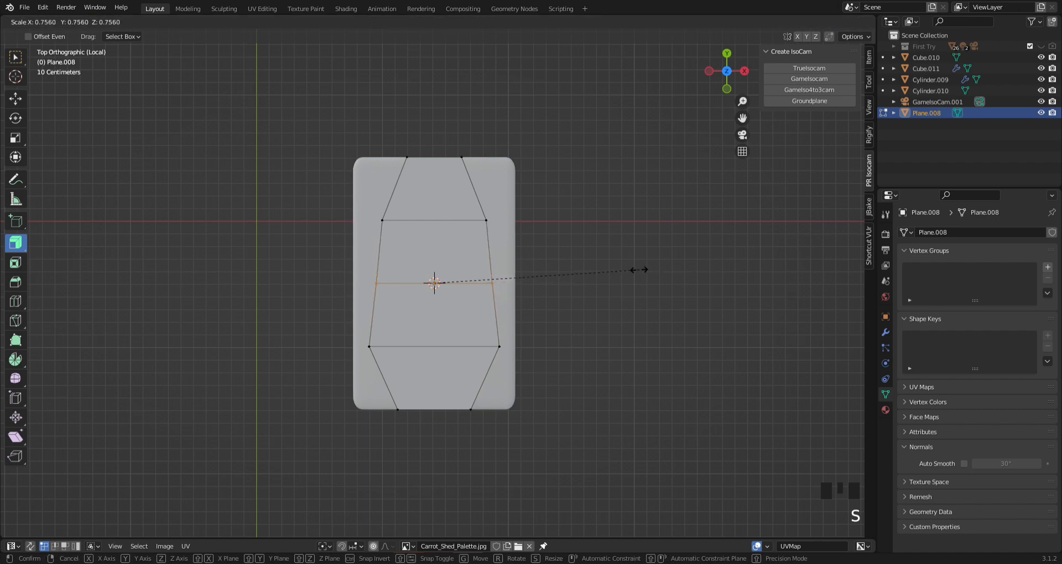
left_click(630, 271)
left_click_drag(546, 232, 337, 210)
key("s")
left_click(646, 213)
Scale the leaf's far end edge to about 0.27 and move it inward along Y by about 0.21 m
left_click_drag(559, 180, 343, 145)
key("s")
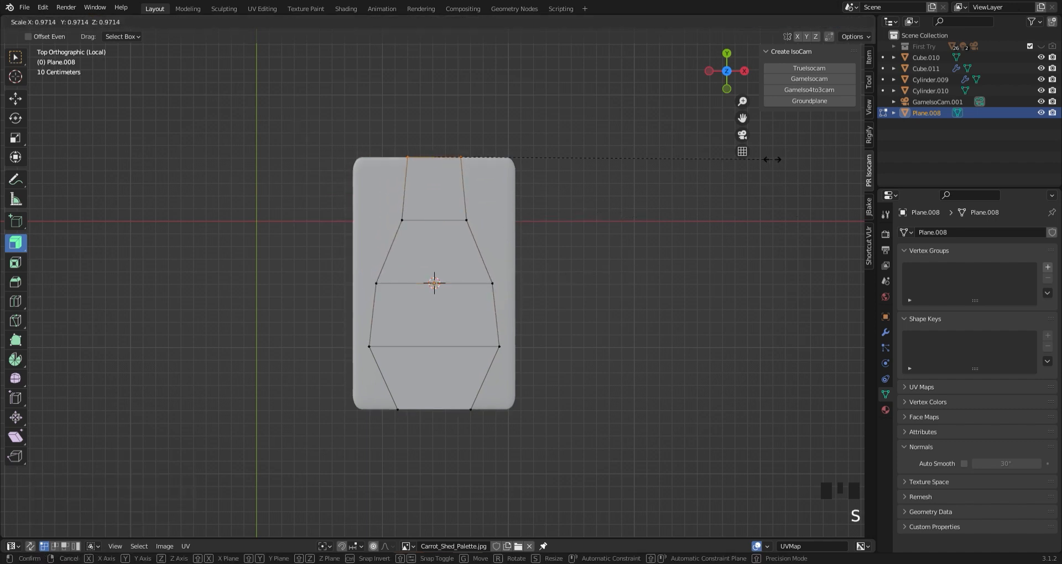
left_click(531, 177)
key("g")
key("z")
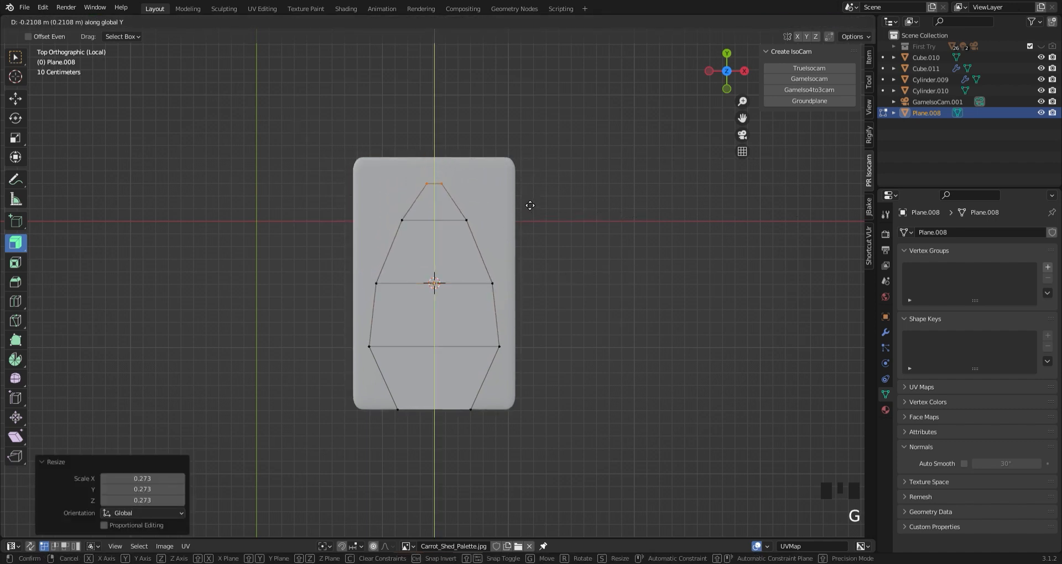
left_click(530, 205)
Scale the leaf's near end edge to 0.2 and narrow the near and middle crosswise cuts
left_click(433, 410)
key("s")
left_click(473, 409)
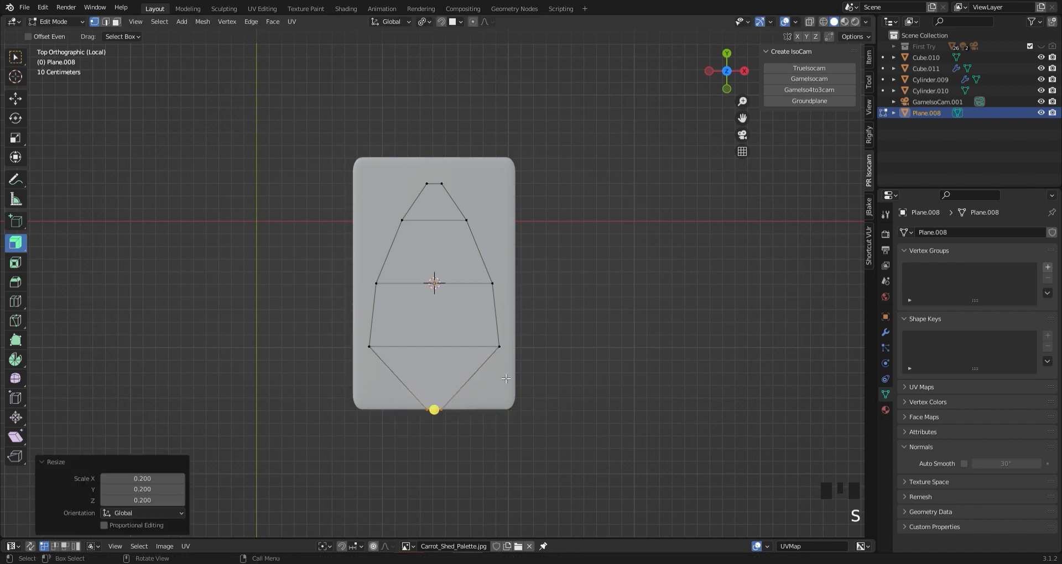
left_click_drag(506, 377, 360, 332)
key("s")
left_click(560, 326)
left_click_drag(560, 319, 365, 269)
key("s")
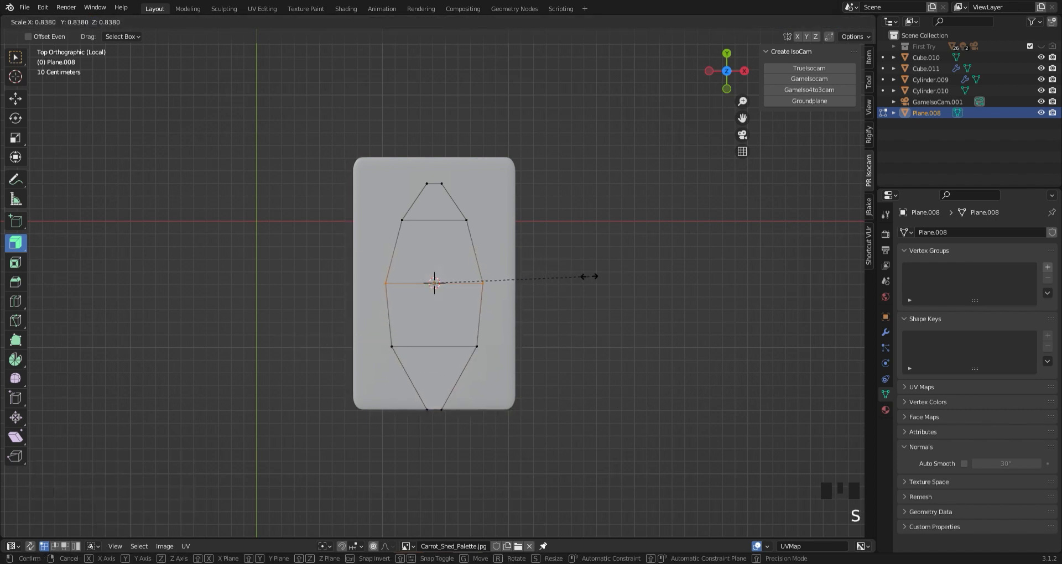
left_click(589, 277)
Widen the leaf's near end edge slightly and narrow its far tip
left_click(434, 409)
key("s")
left_click(554, 192)
left_click(434, 184)
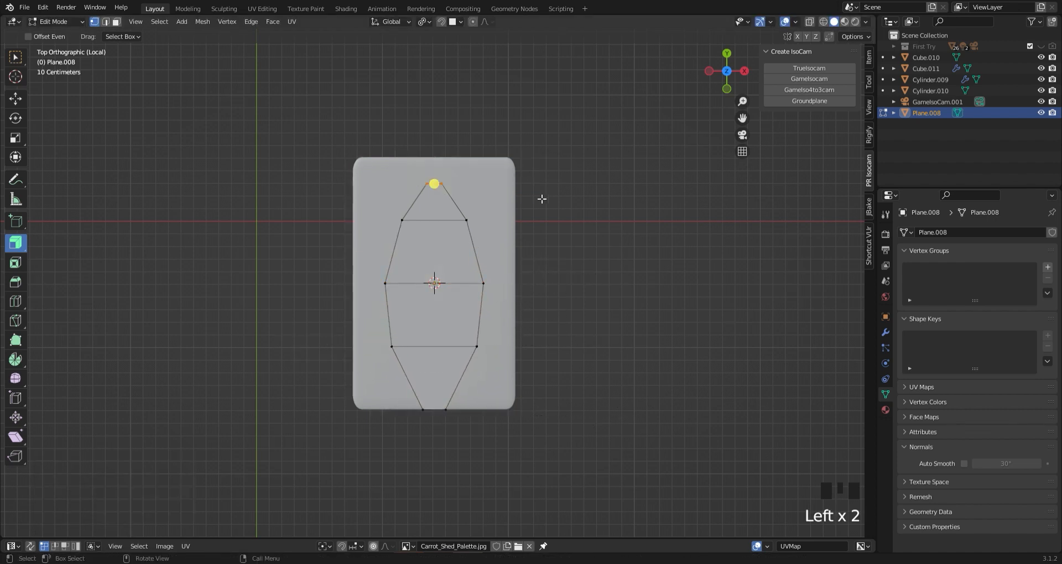
key("s")
left_click(673, 269)
Select all faces of the flat leaf and extrude them to give the leaf thickness
left_click(433, 258, "shift")
left_click(434, 315, "shift")
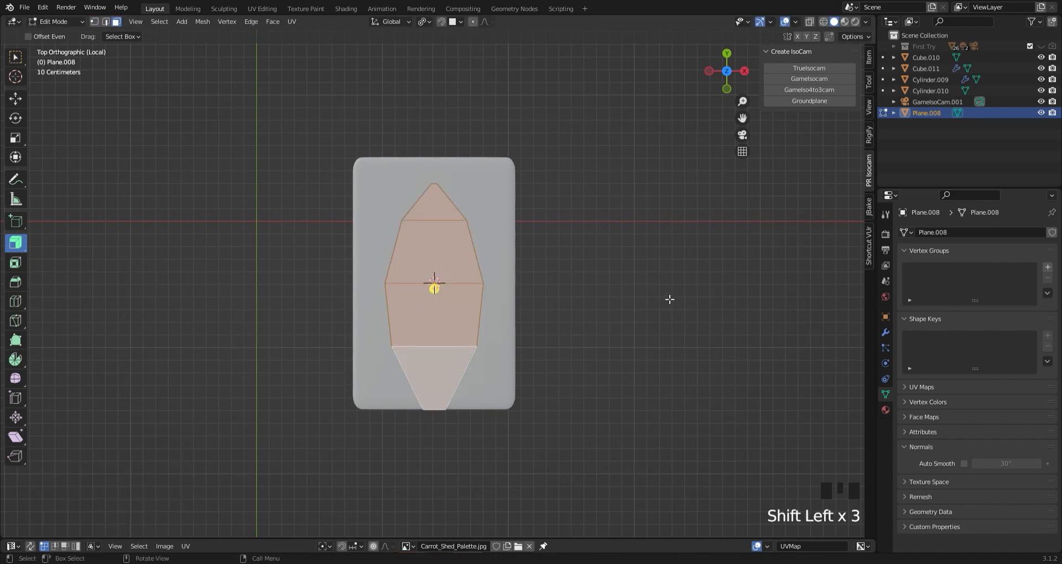
middle_click_drag(668, 299, 569, 213)
key("e")
left_click(630, 278)
left_click(631, 278)
middle_click_drag(630, 277, 509, 236)
Lower the lengthwise centre edges on the leaf's upper side along Z to form a shallow valley
left_click(318, 250)
left_click(319, 251)
left_click(502, 179)
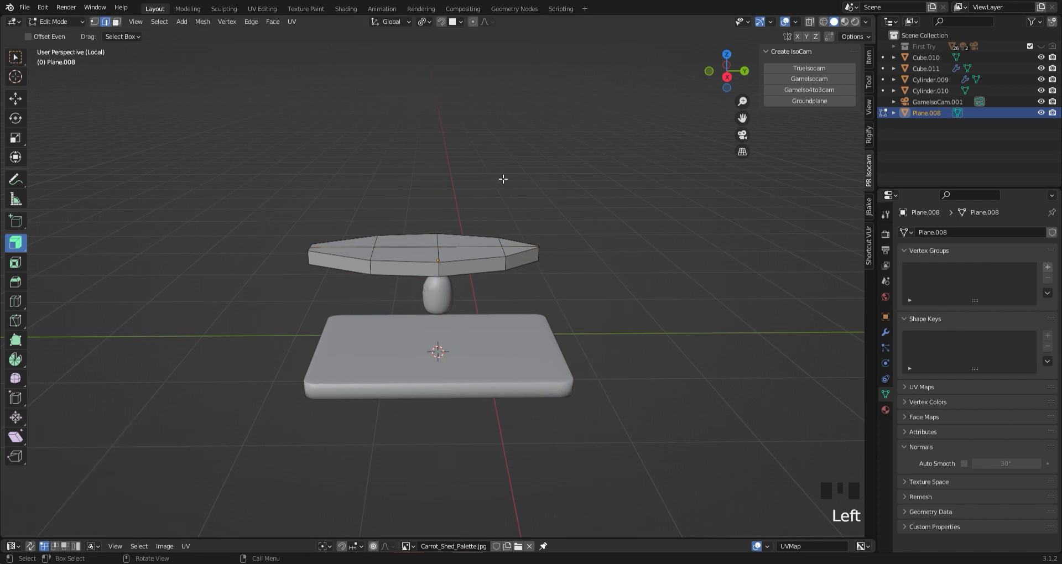
key("g")
key("z")
left_click(490, 228)
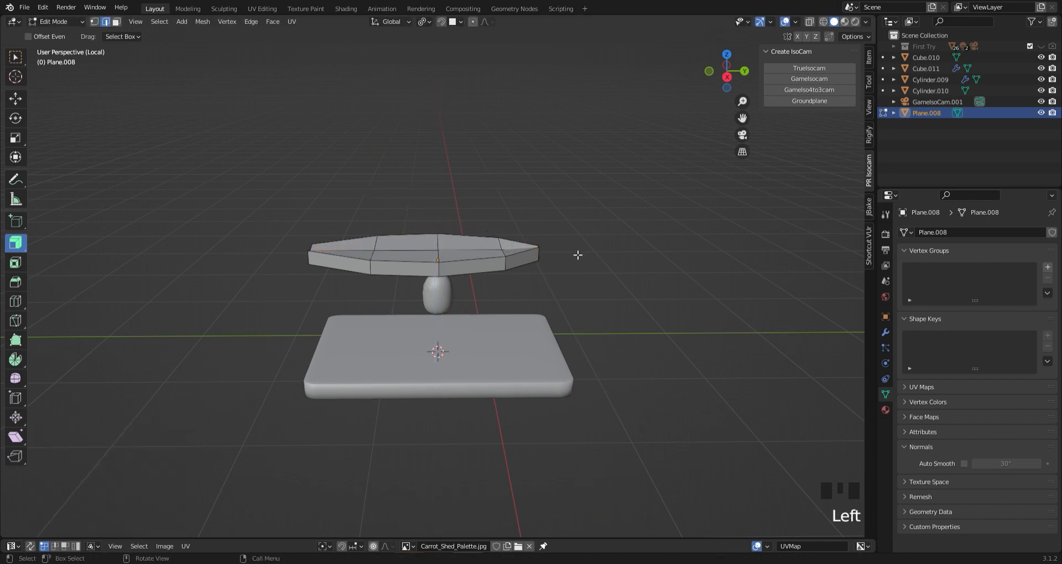
Add a Subdivision Surface modifier to the leaf with the viewport level set to 2
key("Tab")
left_click(886, 332)
left_click(940, 232)
left_click(816, 412)
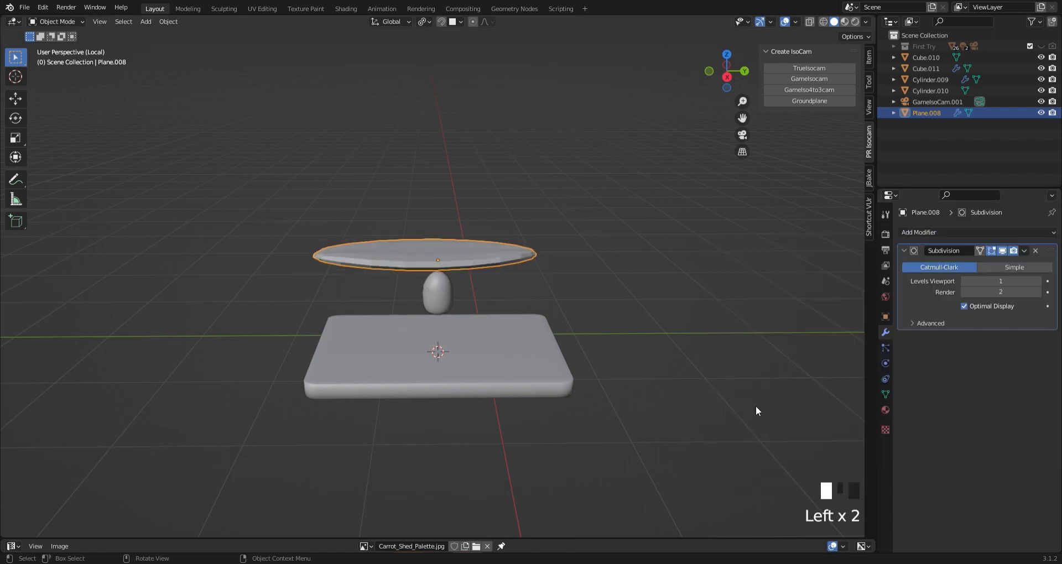
left_click(1038, 281)
Add a loop cut around the leaf's side and slide it toward the lower rim
key("Tab")
left_click(370, 266)
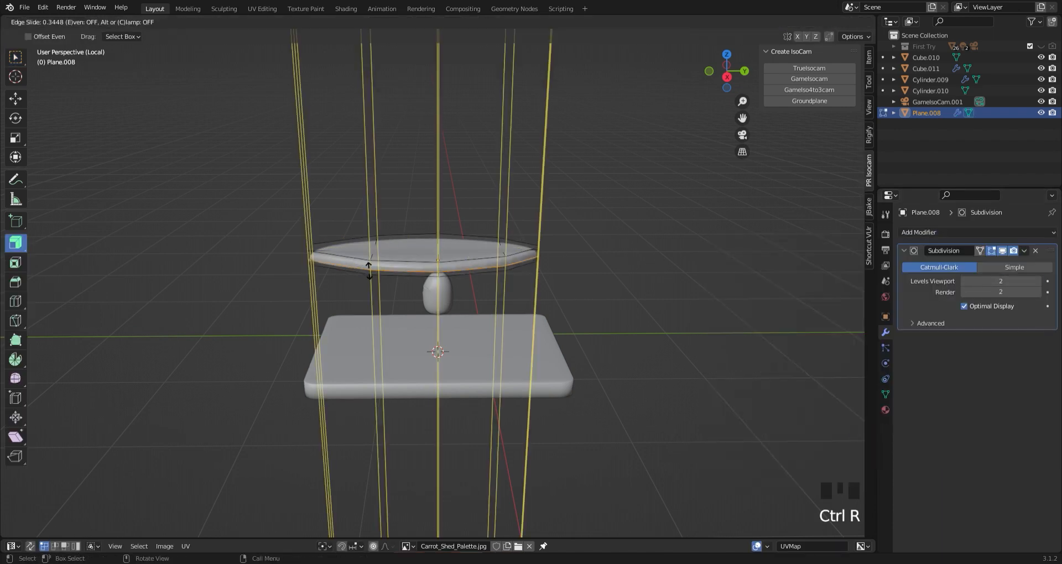
left_click(382, 276)
Select the leaf's upper faces and raise them along Z to thicken the leaf
middle_click_drag(607, 284, 614, 285)
key("3")
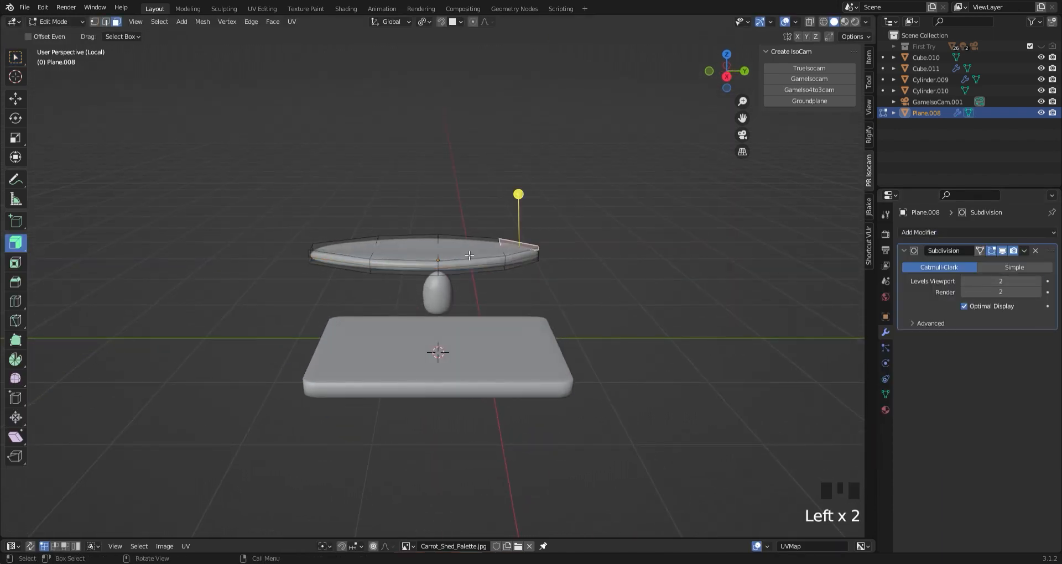
key("g")
key("z")
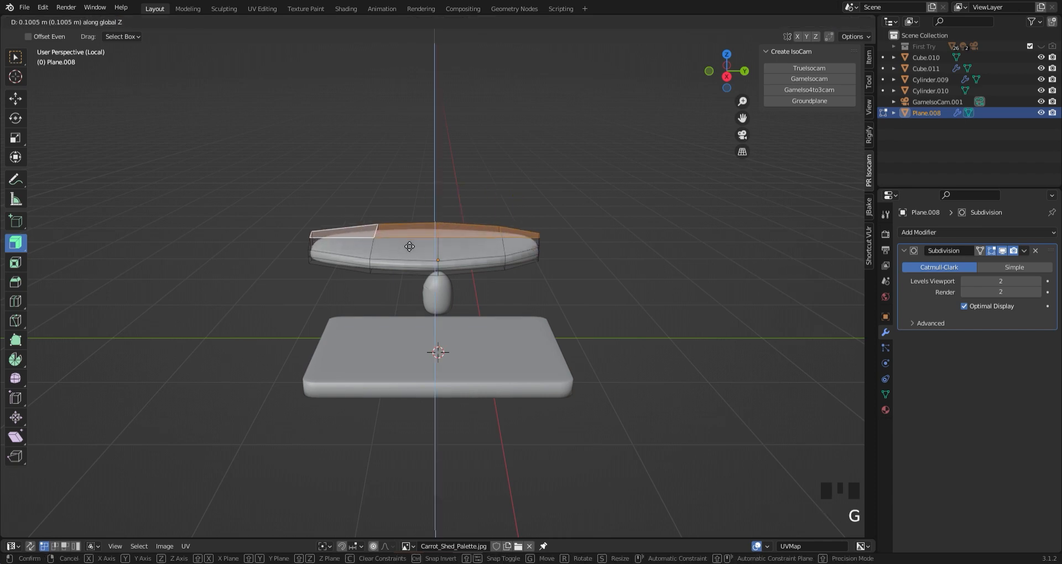
left_click(410, 255)
Lower the leaf's upper centre edges along Z by about 0.055 m
left_click(695, 209)
mouse_move(571, 233)
middle_mouse_down()
mouse_move(626, 263)
mouse_move(565, 236)
middle_mouse_up()
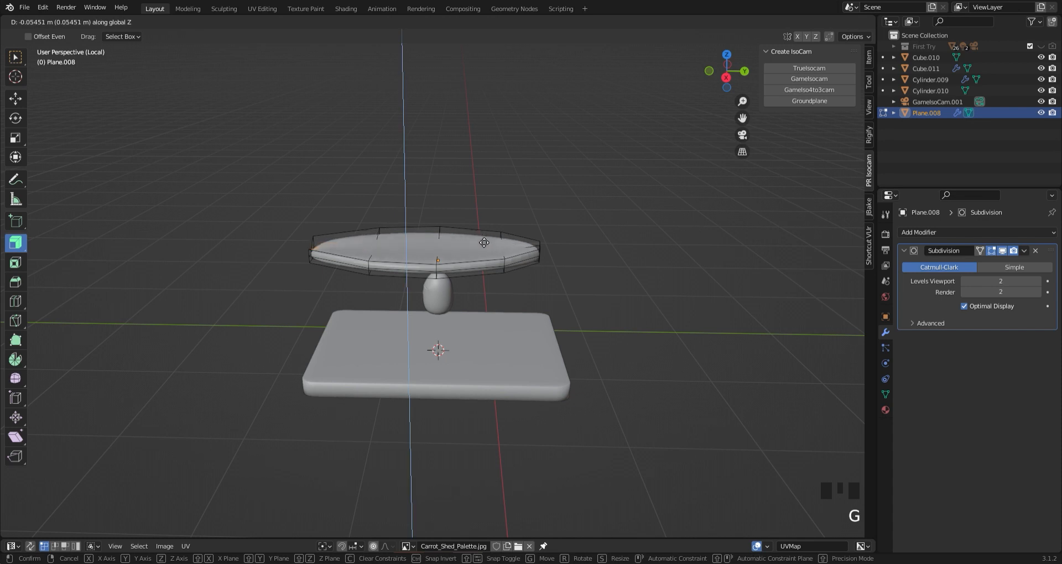
left_click(484, 245)
Apply the leaf's Subdivision modifier to its mesh
key("Tab")
mouse_move(540, 223)
middle_mouse_down()
mouse_move(559, 222)
mouse_move(547, 235)
middle_mouse_up()
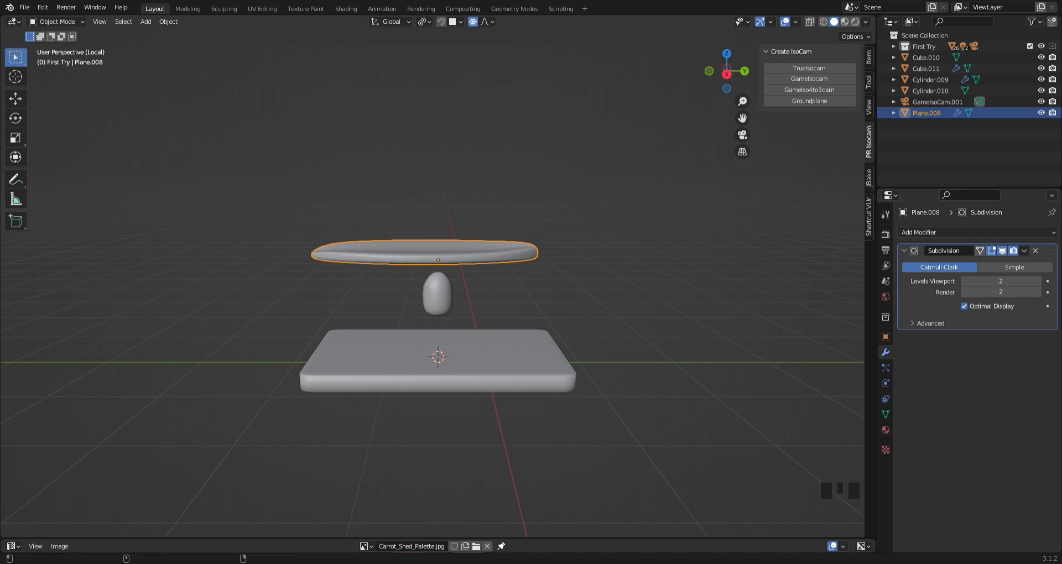
key("Tab")
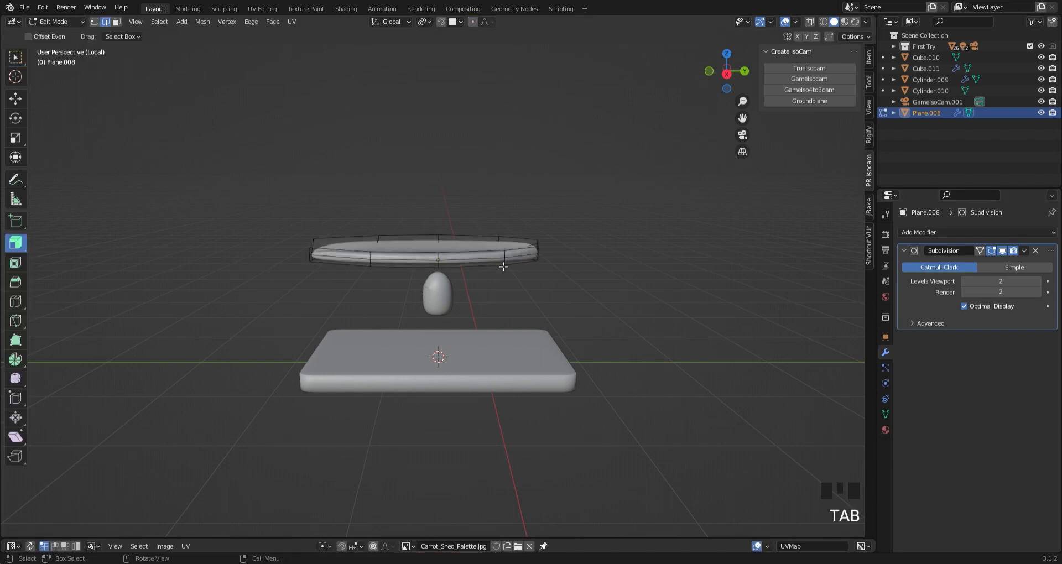
key("Tab")
left_click(1036, 250)
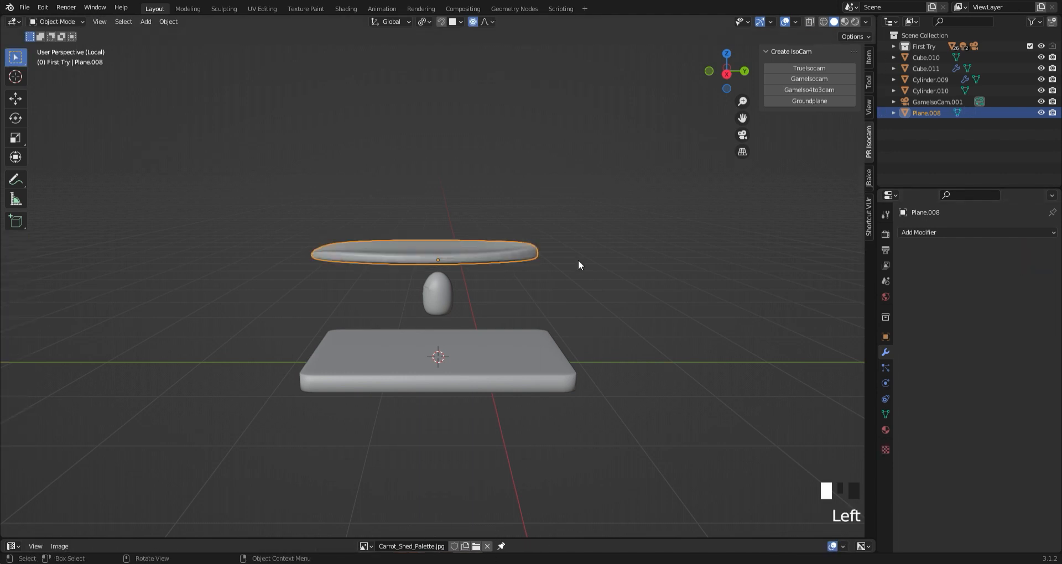
Raise one tip of the leaf along Z using proportional editing with a radius of about 0.91 m
middle_click_drag(476, 254, 537, 256)
key("Tab")
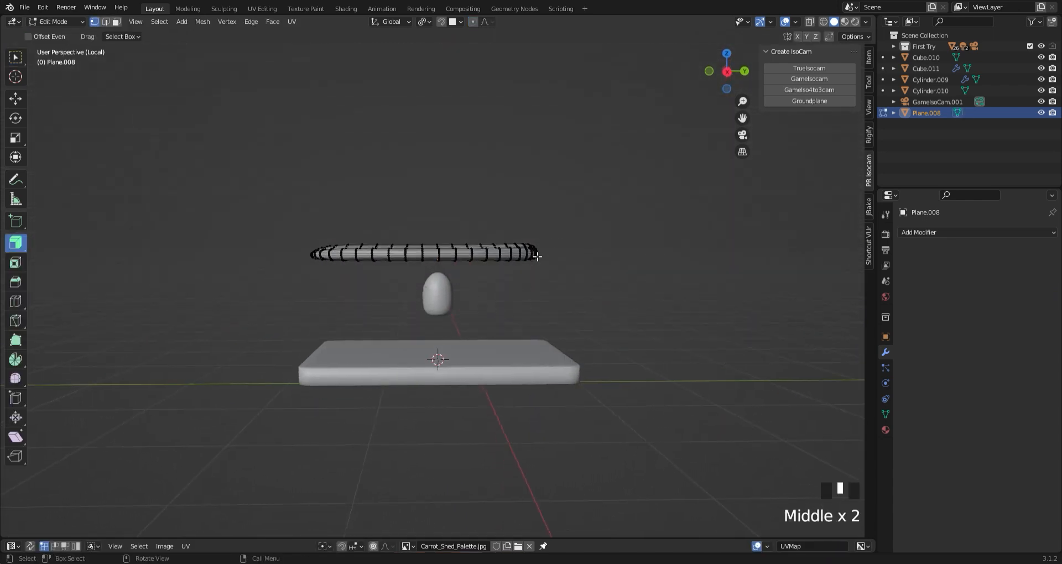
key("g")
scroll(554, 276, "up", 14)
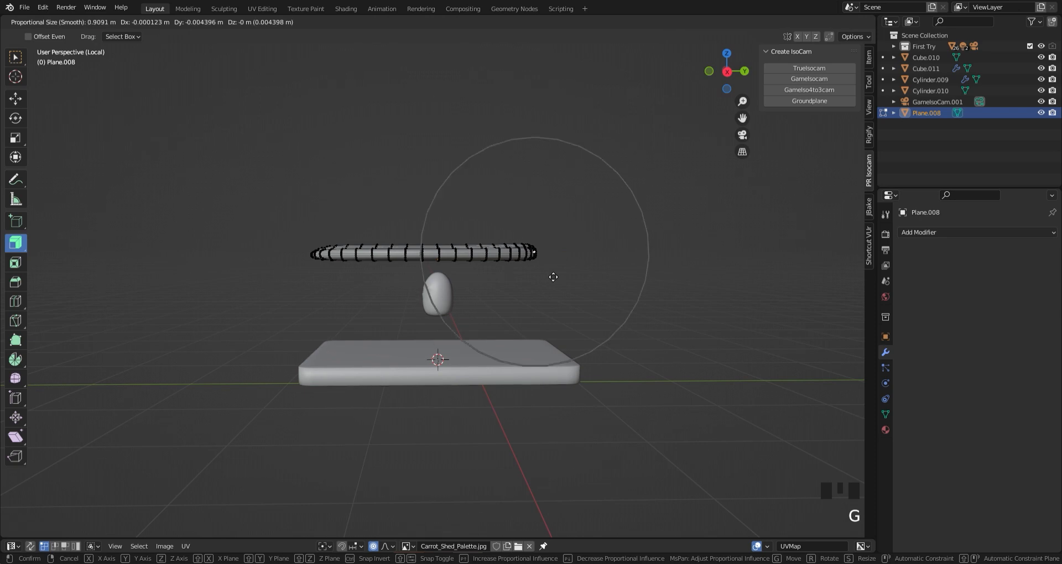
key("z")
left_click(553, 258)
Raise the leaf's opposite tip along Z with proportional editing so the leaf curves upward at both ends
left_click(327, 258)
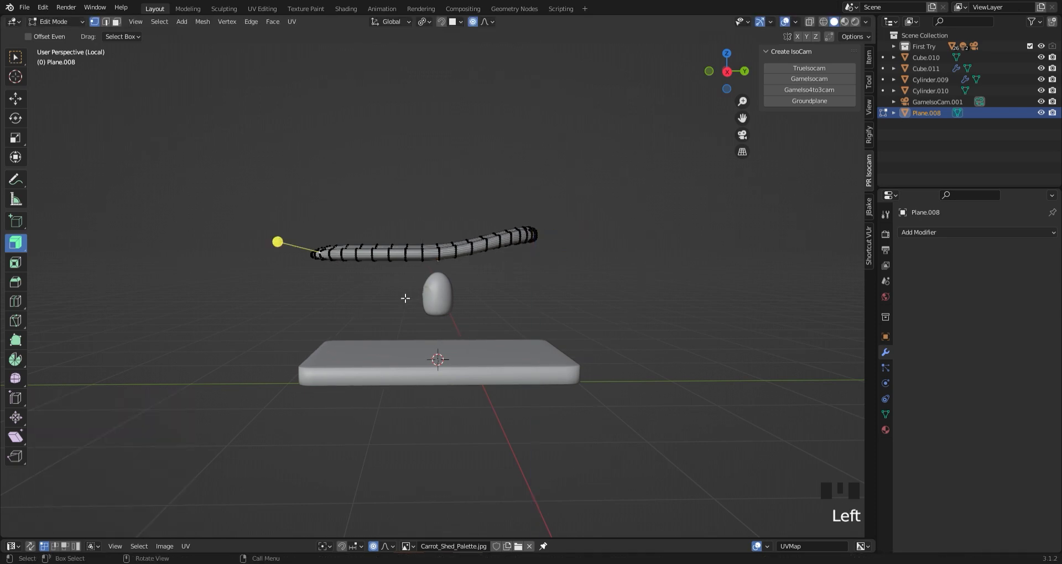
key("g")
key("z")
left_click(408, 285)
middle_click_drag(627, 306, 501, 297)
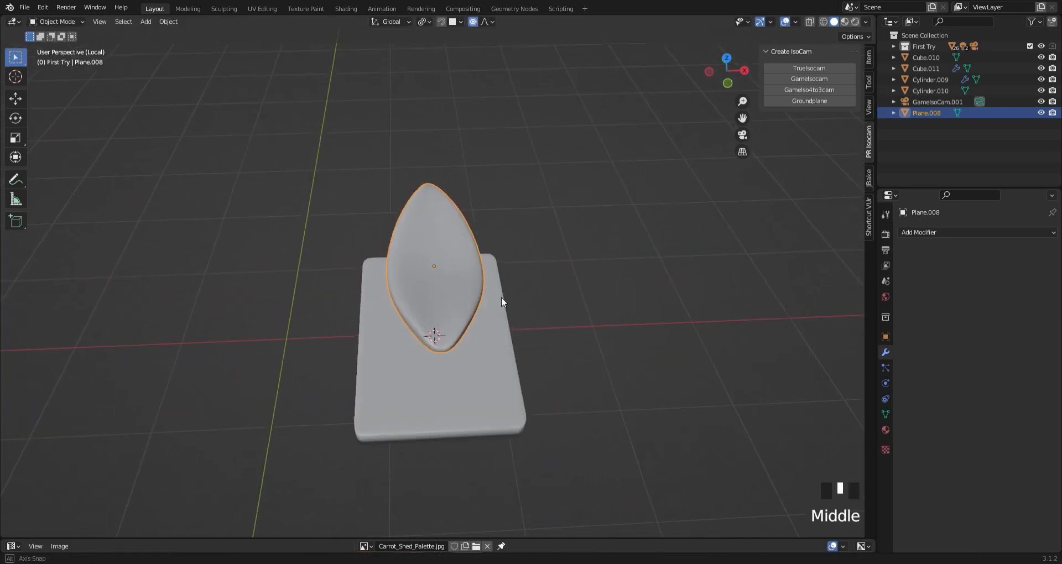
Bevel the lengthwise centre edges on top of the leaf and extrude the resulting strip to form a central vein groove
scroll(495, 293, "up", 5)
key("2")
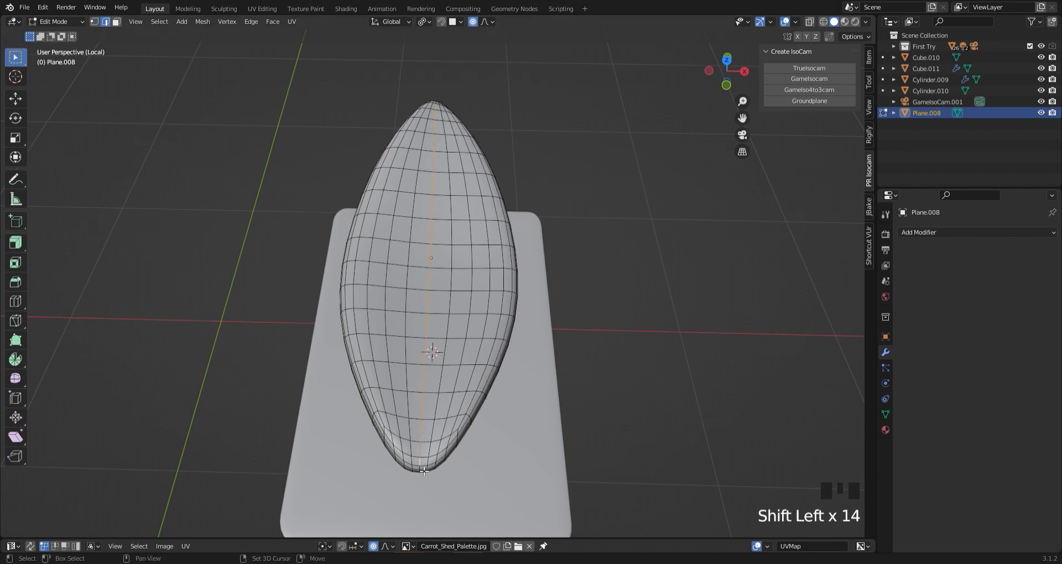
key("ctrl+b")
left_click(440, 400)
middle_click_drag(581, 301, 560, 221)
key("e")
right_click(566, 223)
key("Tab")
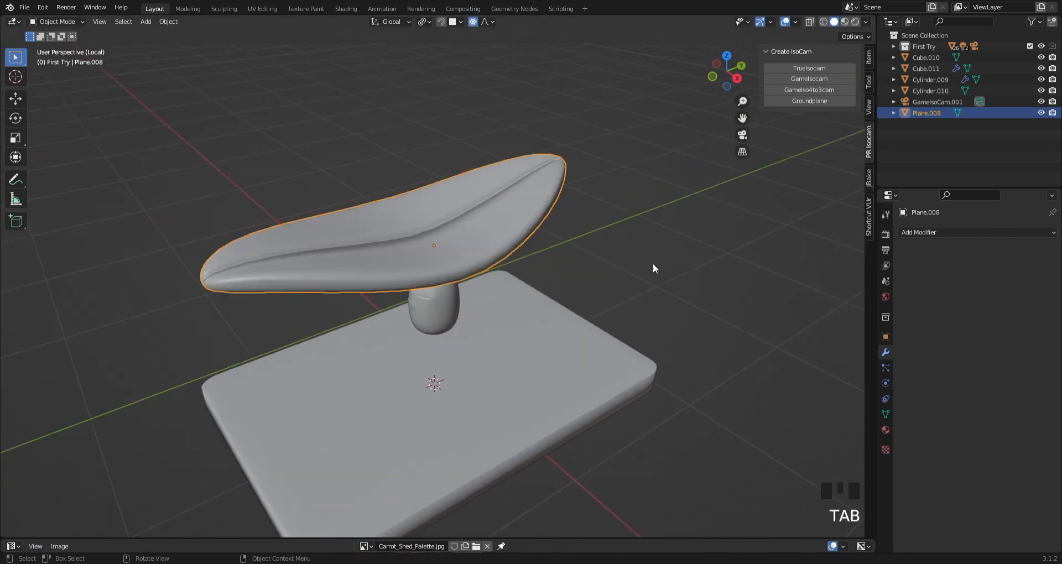
Rotate the leaf around the X axis so it stands steeply upright above the egg-shaped body
left_click(416, 205)
middle_click_drag(416, 204, 517, 254)
key("r")
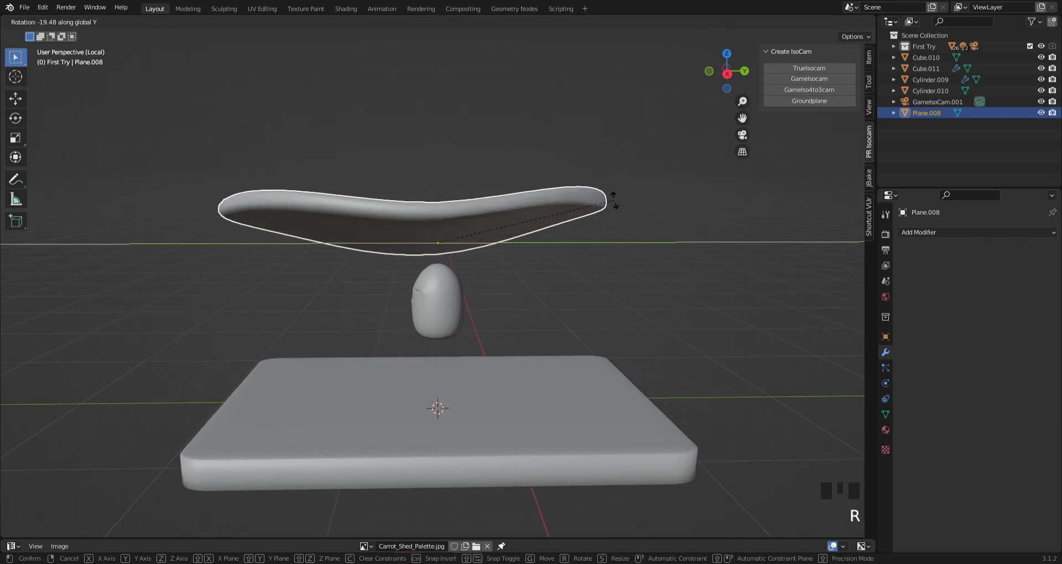
key("x")
left_click(490, 164)
Scale the leaf down to about 0.30 and move it along Y to the top of the body
middle_click_drag(490, 164, 539, 305)
key("s")
left_click(615, 204)
scroll(615, 204, "up", 6)
key("g")
key("y")
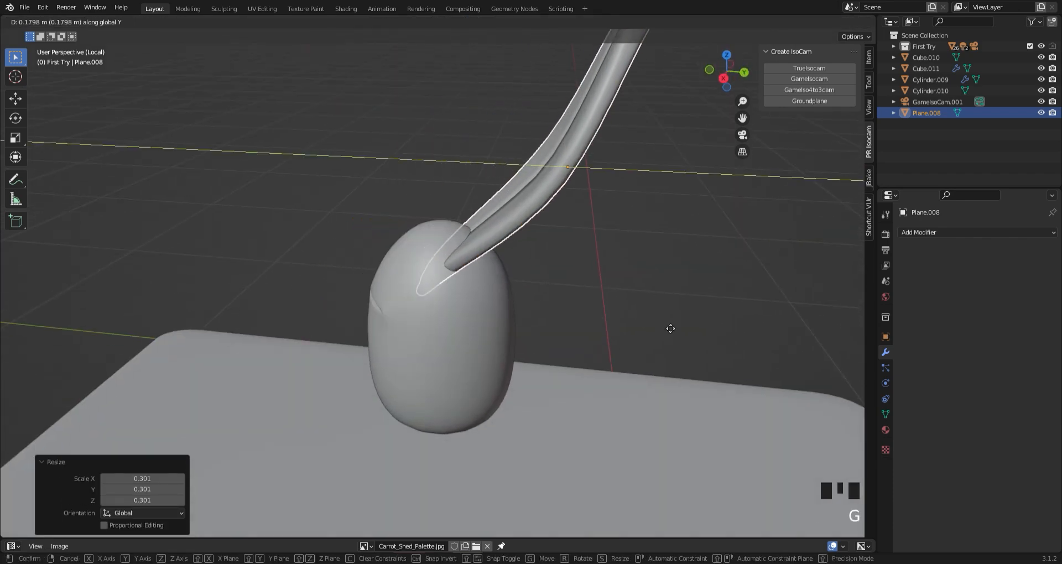
left_click(671, 327)
Shrink the leaf further and shift it about 0.05 m along Y over the body's top
middle_click_drag(671, 327, 500, 210)
key("s")
left_click(514, 252)
left_click(570, 246)
left_click(500, 210)
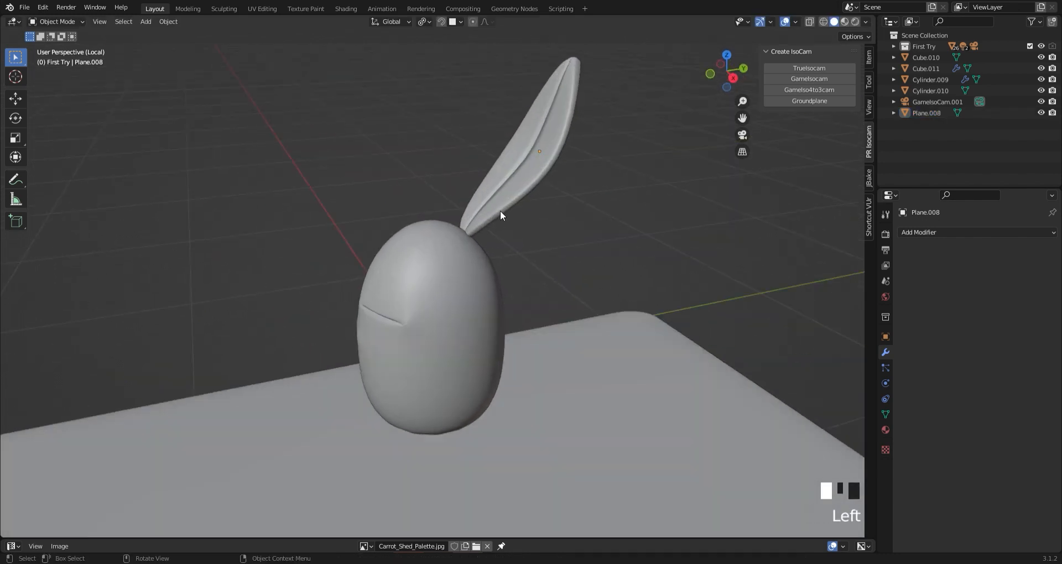
key("g")
key("y")
left_click(545, 233)
Rotate the leaf around the Z axis so that it leans sideways over the body
middle_click_drag(337, 258, 431, 265)
key("r")
key("z")
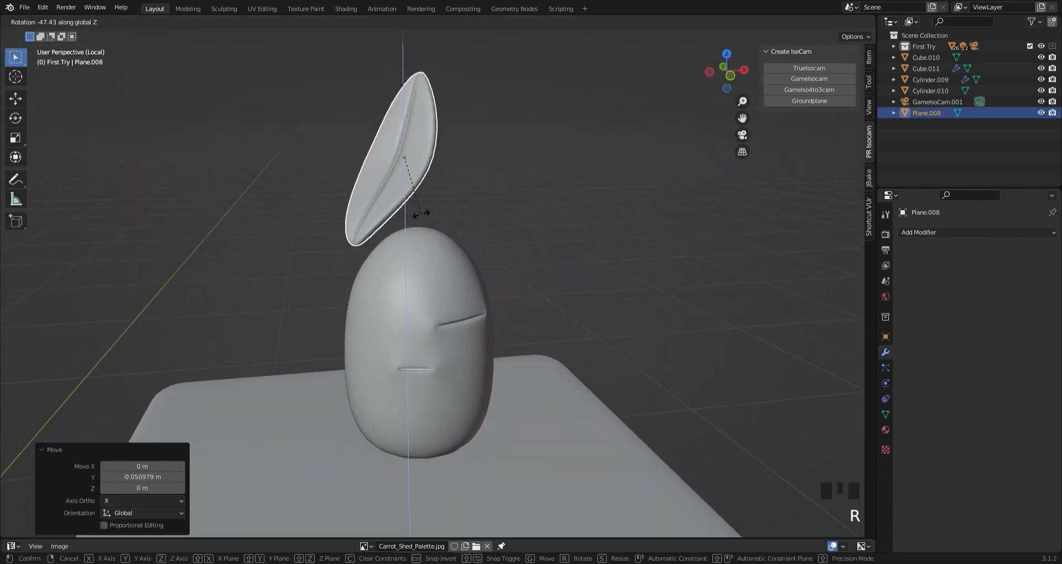
left_click(375, 215)
left_click(731, 74)
Move the leaf along X and Y until its lower tip sits on the body's crown
key("g")
key("x")
left_click(578, 304)
middle_click_drag(630, 299, 528, 303)
key("g")
key("y")
left_click(564, 308)
Scale the leaf down uniformly to about 0.61
left_click(127, 263)
middle_click_drag(113, 263, 227, 266)
scroll(228, 265, "down", 3)
left_click(477, 203)
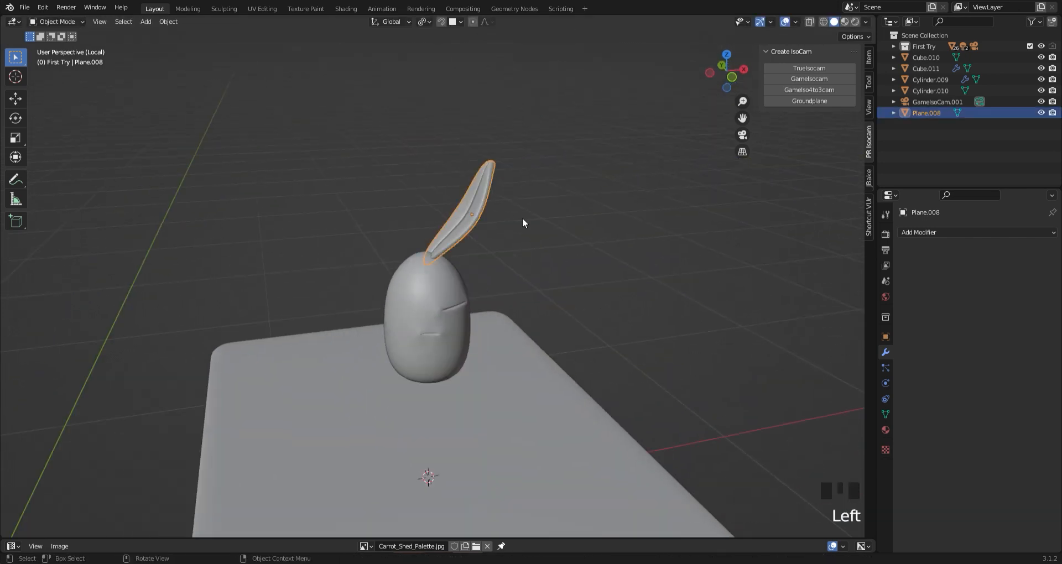
key("s")
left_click(568, 235)
In front view, shift the leaf sideways, tilt it outward and lower it along Z onto the body's top
left_click(733, 77)
key("g")
key("y")
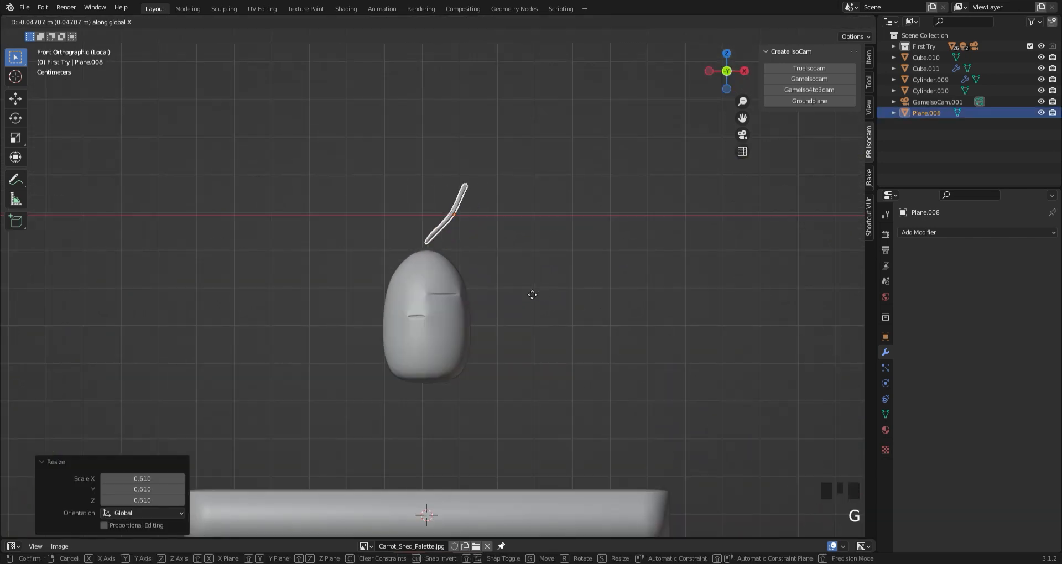
left_click(537, 295)
key("r")
left_click(635, 319)
key("g")
key("z")
left_click(637, 337)
left_click(561, 205)
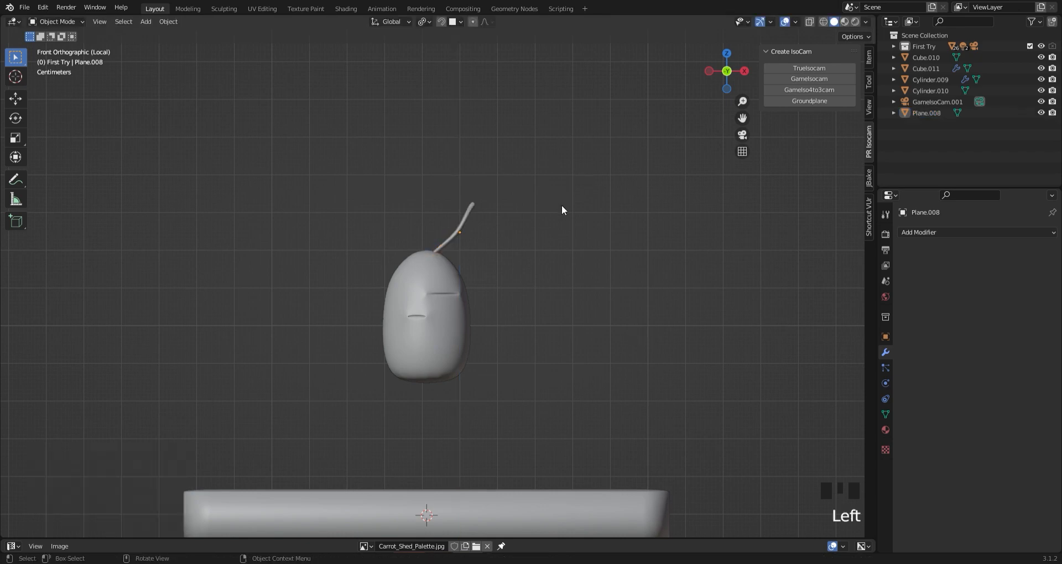
Isolate the leaf in local view and turn the view to its lower tip
middle_click_drag(562, 206, 499, 285)
scroll(474, 257, "down", 3)
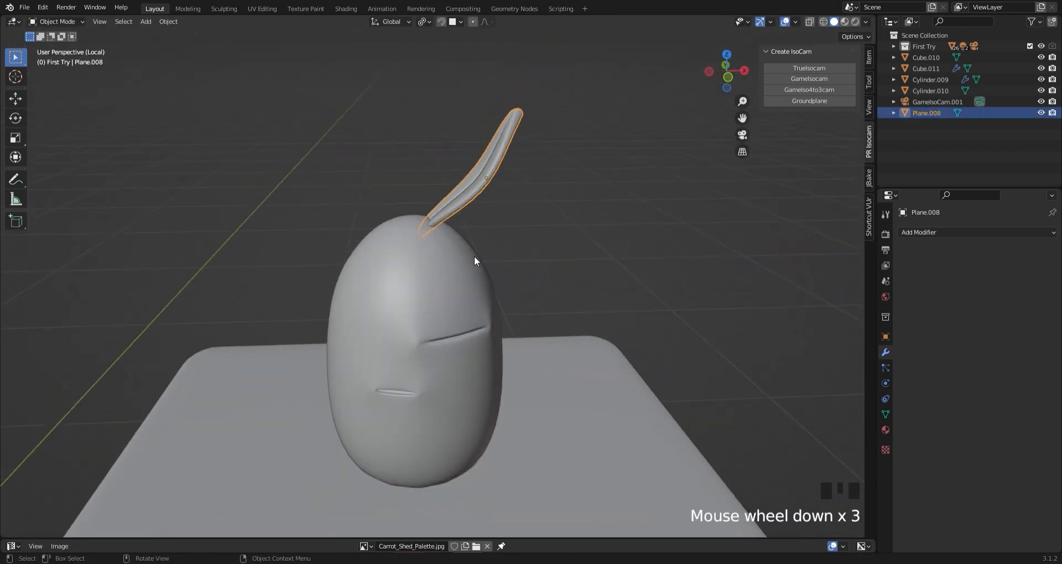
key("slash")
key("slash")
middle_click_drag(476, 256, 284, 247)
Snap the 3D cursor to the vertex at the leaf's lower tip
key("Tab")
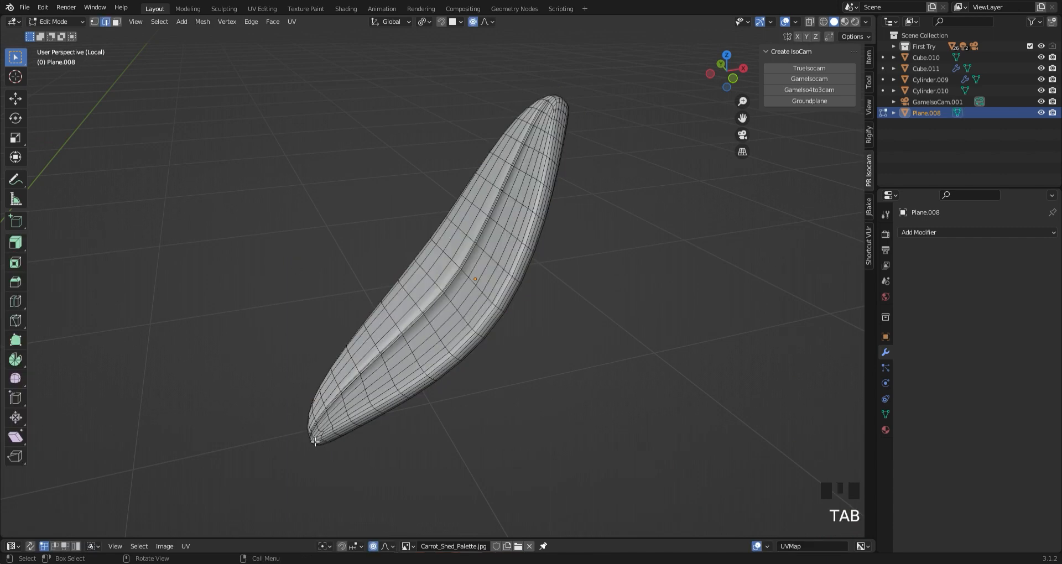
key("1")
middle_click_drag(315, 442, 258, 487)
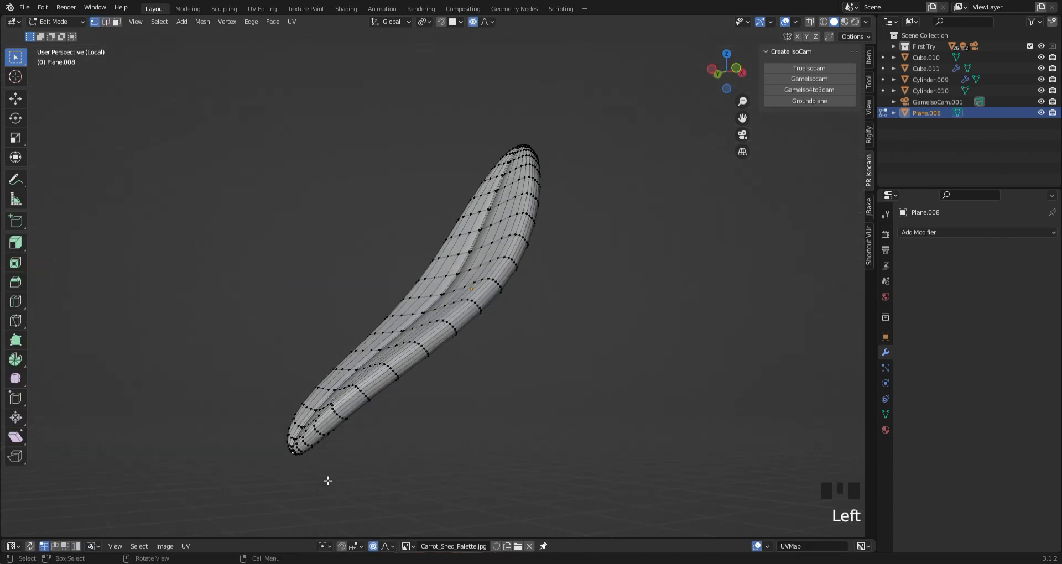
left_click(201, 22)
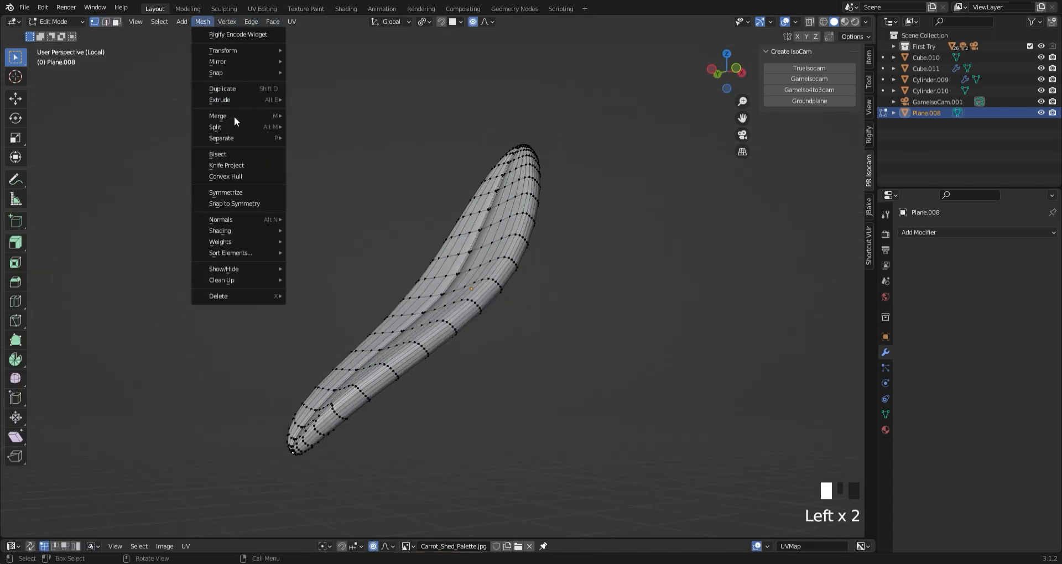
mouse_move(234, 74)
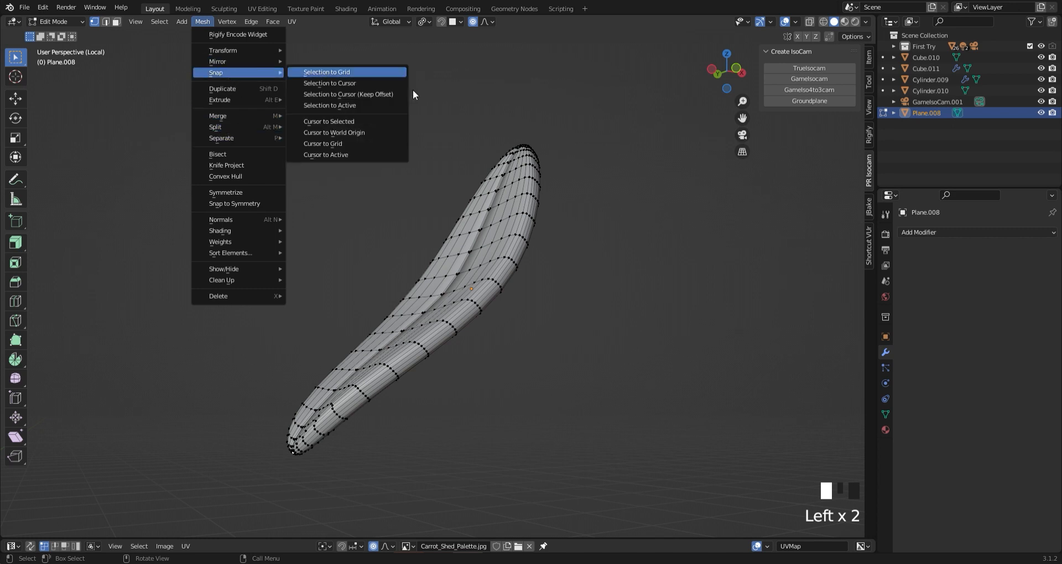
left_click(396, 121)
key("Tab")
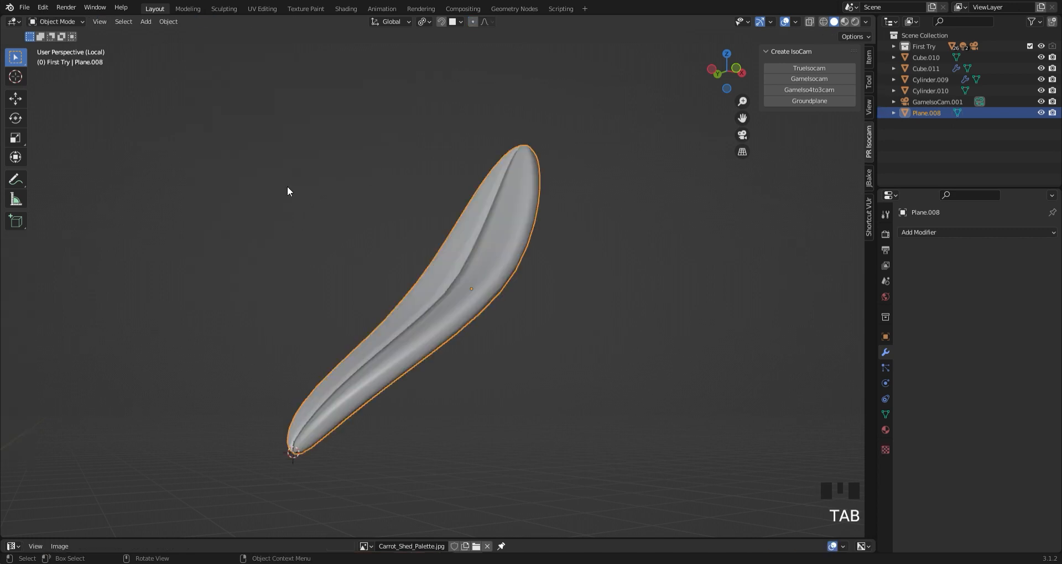
Set the leaf's origin to the 3D cursor
left_click(168, 22)
mouse_move(184, 46)
left_click(346, 82)
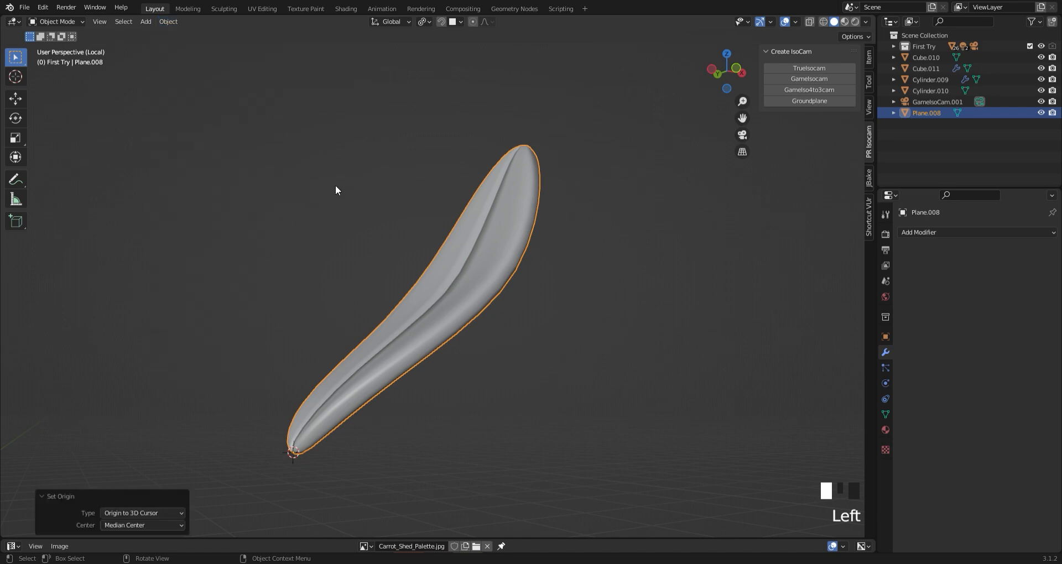
left_click(314, 188)
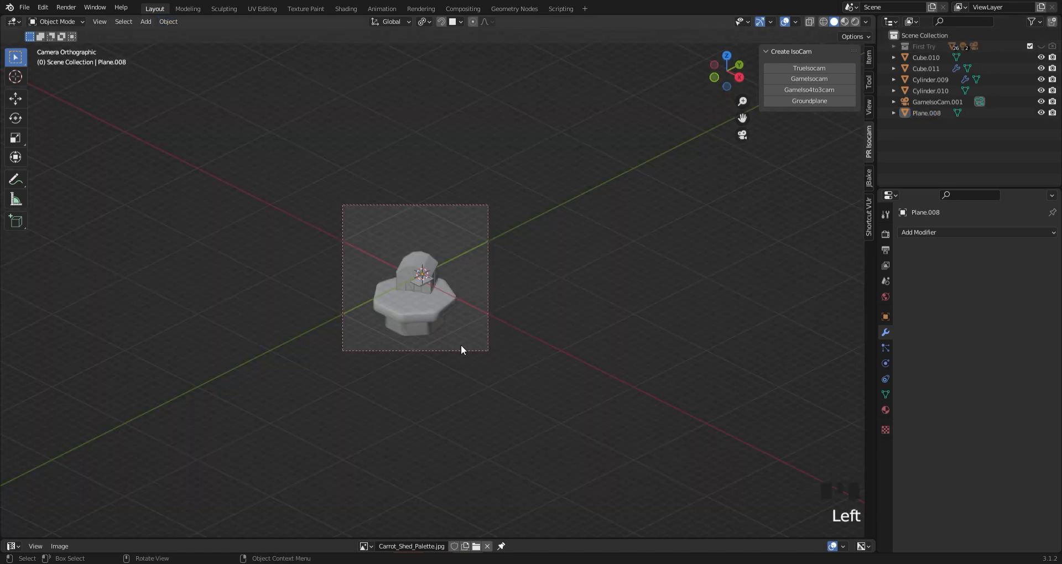
Isolate the leaf, the egg-shaped body and the base slab together in local view
scroll(458, 347, "up", 7)
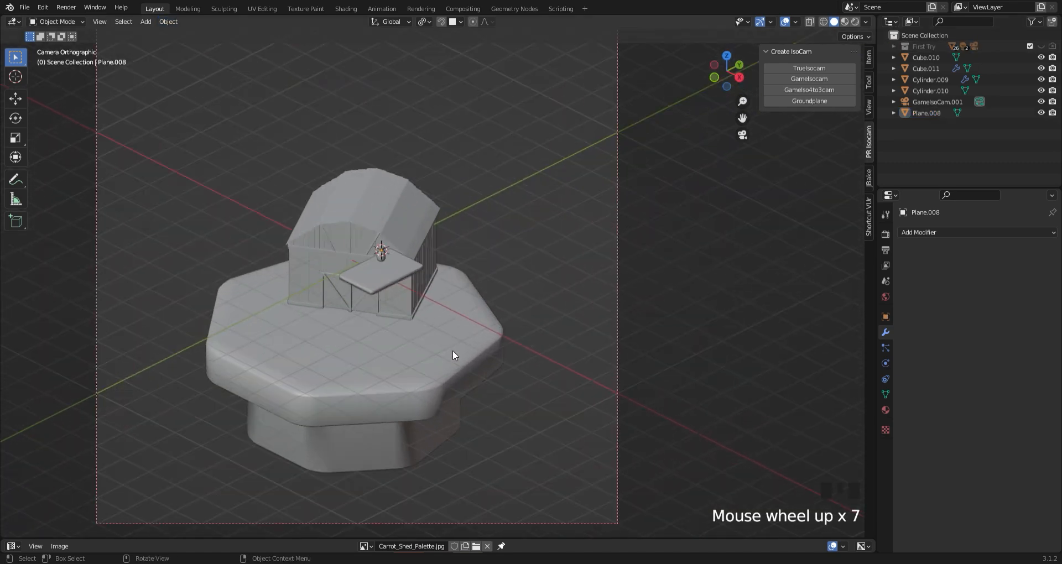
scroll(453, 352, "up", 6)
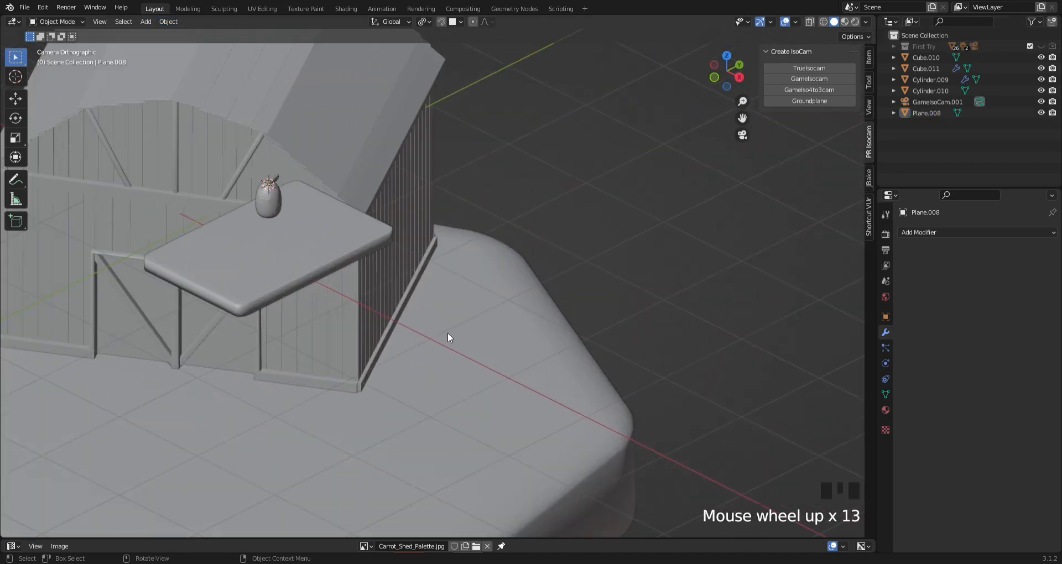
left_click(274, 178)
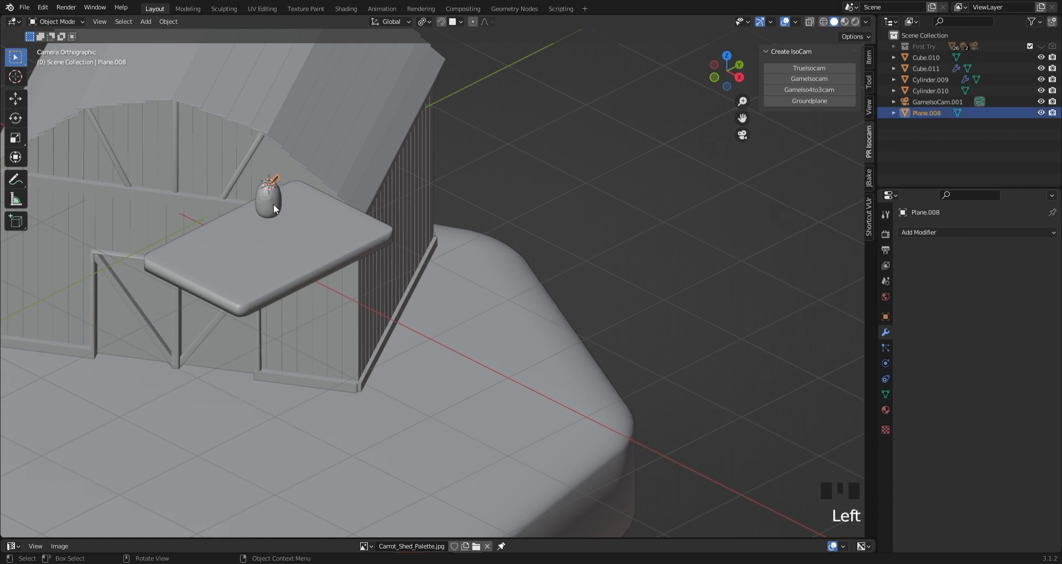
left_click(273, 204, "shift")
left_click(283, 258, "shift")
key("slash")
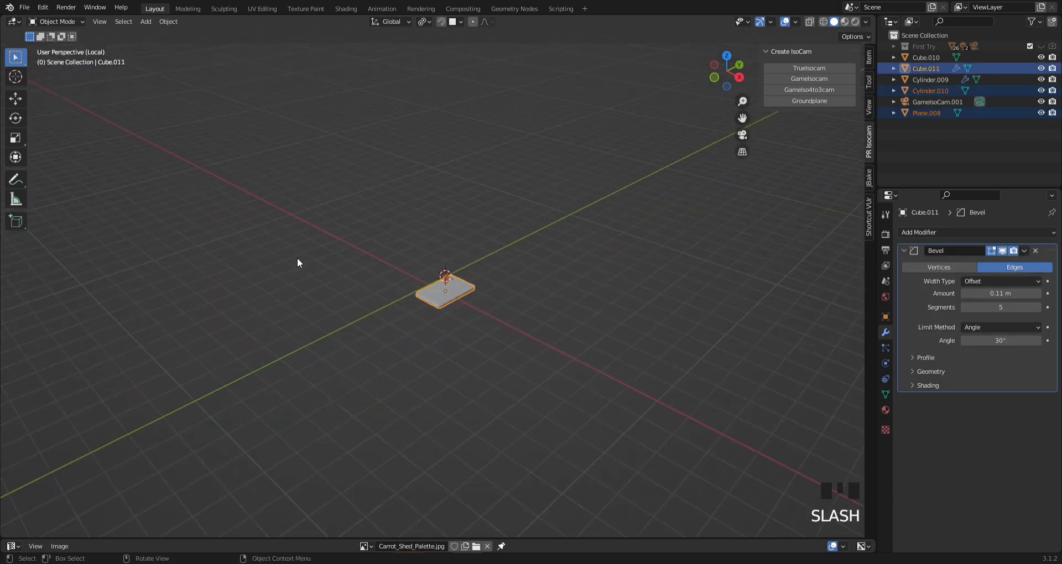
left_click(386, 224)
scroll(385, 222, "up", 5)
middle_click_drag(384, 222, 447, 166)
Duplicate the leaf and rotate the copy around Z toward the opposite side of the body
left_click(472, 123)
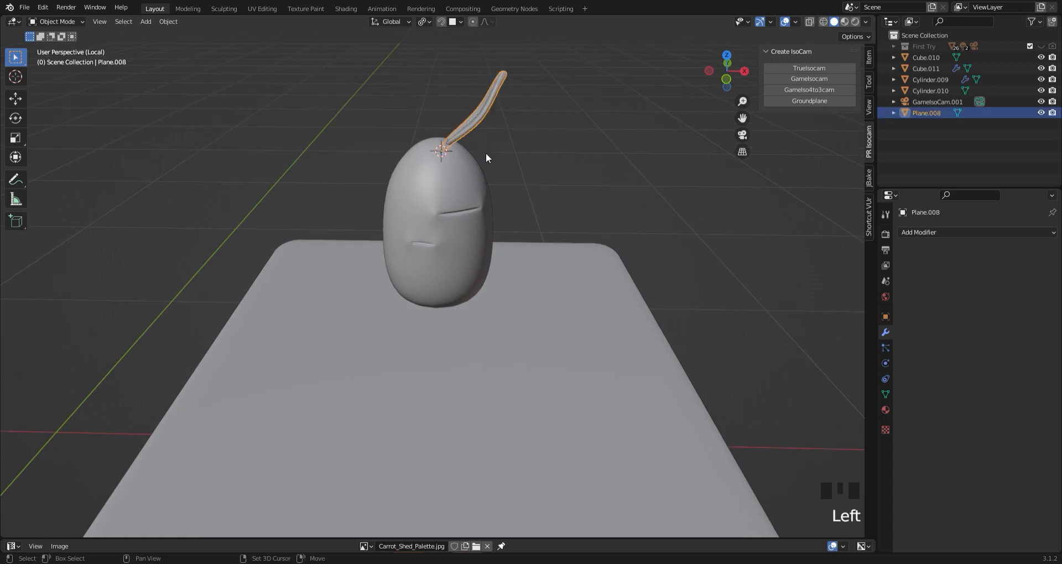
key("shift+d")
key("r")
key("z")
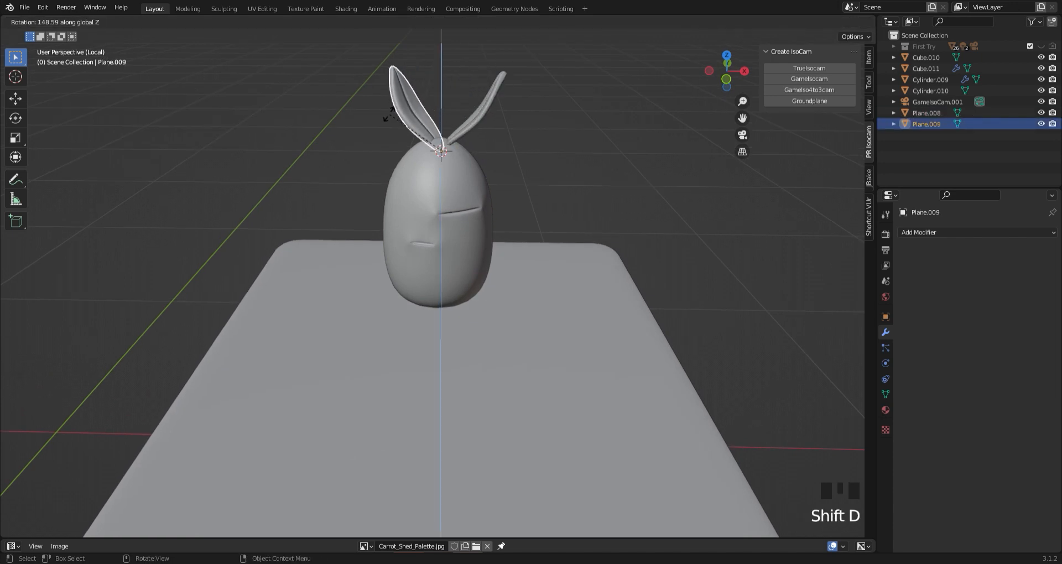
left_click(321, 155)
Scale the second leaf down and shift it about 0.02 m along X
key("s")
left_click(582, 181)
key("g")
key("x")
left_click(575, 181)
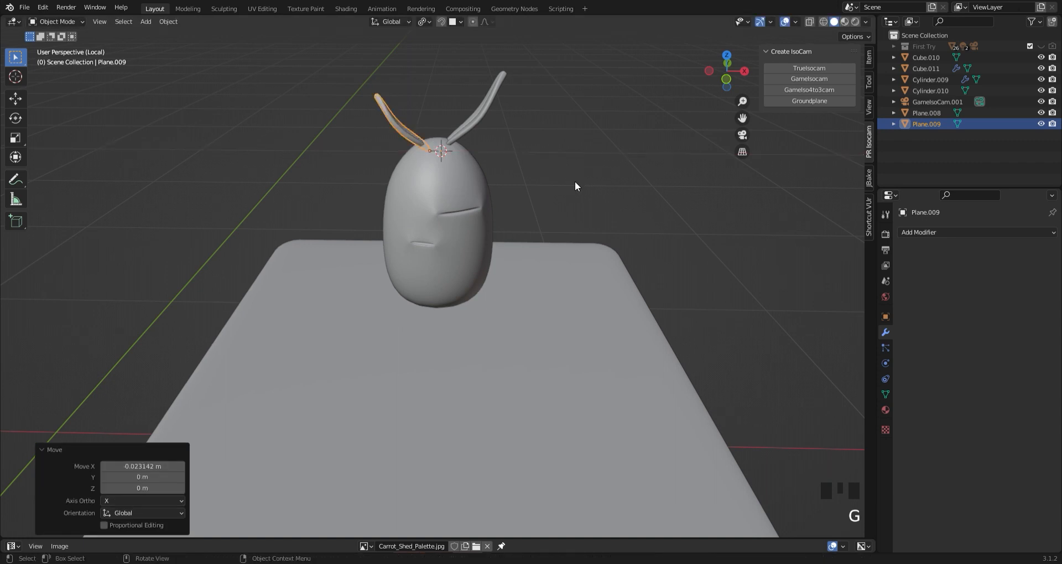
Tilt the second leaf more upright around Y and adjust its height along Z to meet the body's top
key("g")
key("z")
left_click(581, 173)
key("r")
key("y")
left_click(583, 196)
key("g")
key("z")
left_click(583, 199)
left_click(479, 129)
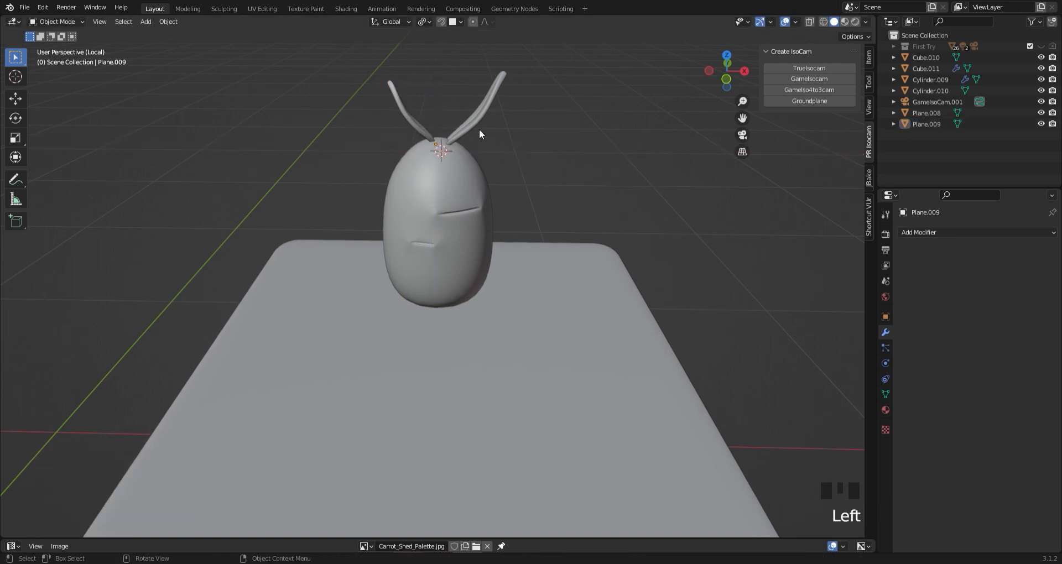
Raise the original larger leaf slightly along Z
left_click(471, 119)
key("g")
key("z")
left_click(581, 173)
left_click(475, 128)
Duplicate the smaller leaf and rotate the copy around Z to form a third leaf
left_click(400, 108)
key("shift+d")
key("r")
key("z")
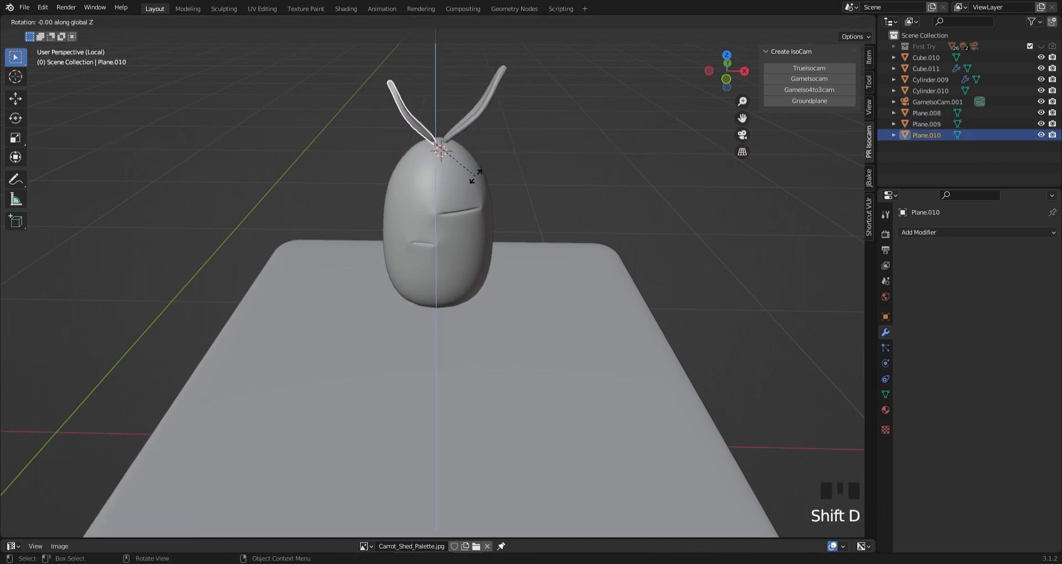
left_click(412, 165)
Tilt the third leaf around X and adjust its scale
key("r")
key("y")
key("x")
left_click(584, 168)
key("s")
left_click(598, 185)
Refine the third leaf's size, rotate it about -6.4° around X and adjust its height along Z
middle_click_drag(608, 191, 436, 191)
key("s")
key("r")
left_click(736, 193)
key("g")
key("z")
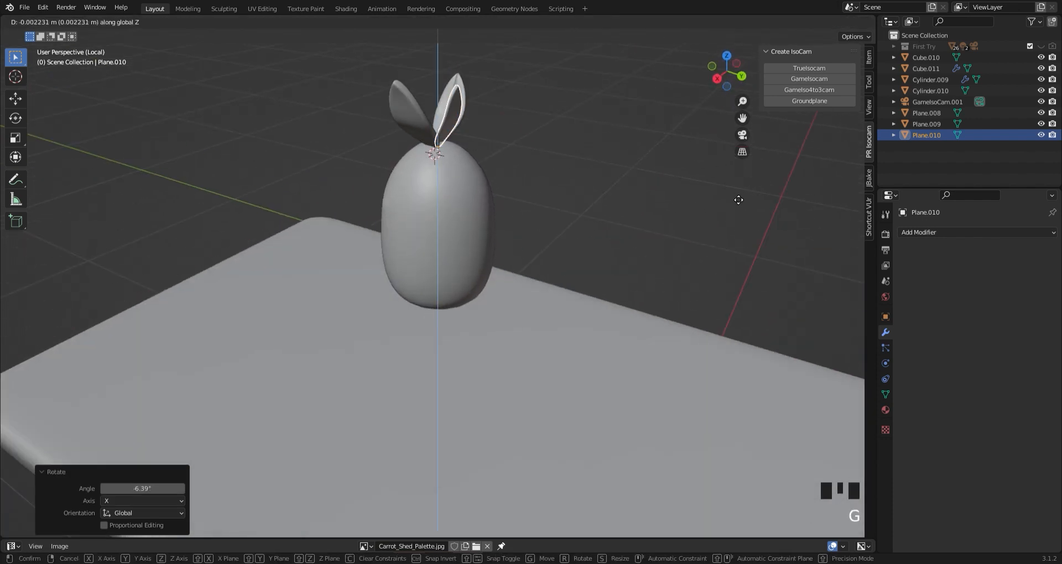
left_click(740, 199)
left_click(747, 198)
Select the body with its three leaves and apply all transforms
middle_click_drag(752, 197, 382, 133)
left_click_drag(381, 133, 475, 232)
key("ctrl+a")
key("a")
Duplicate the leafy plant about 0.39 m to each side along X to make a row of three
left_click(727, 54)
key("shift+d")
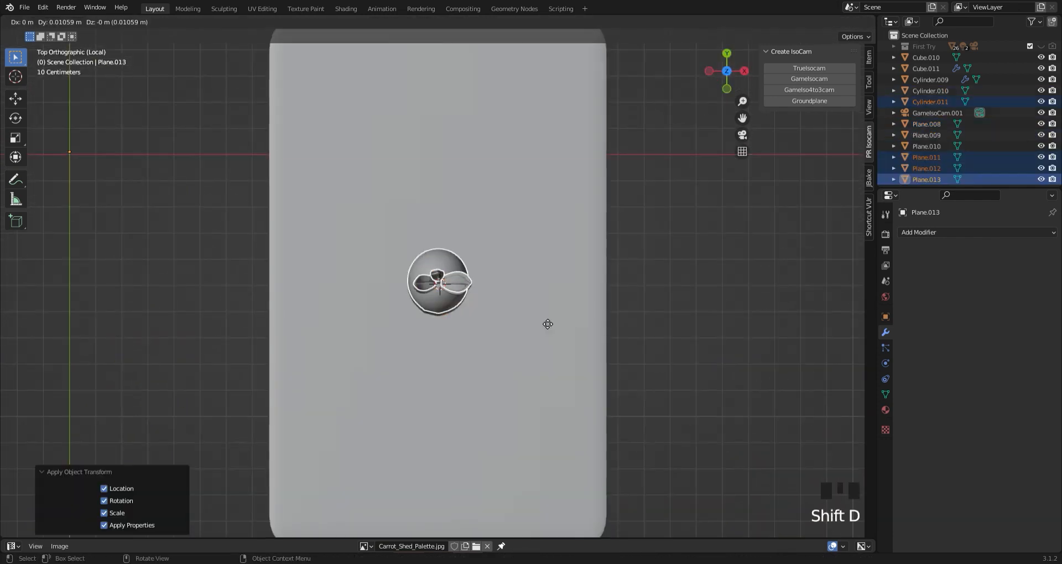
key("x")
left_click(648, 282)
key("shift+d")
key("x")
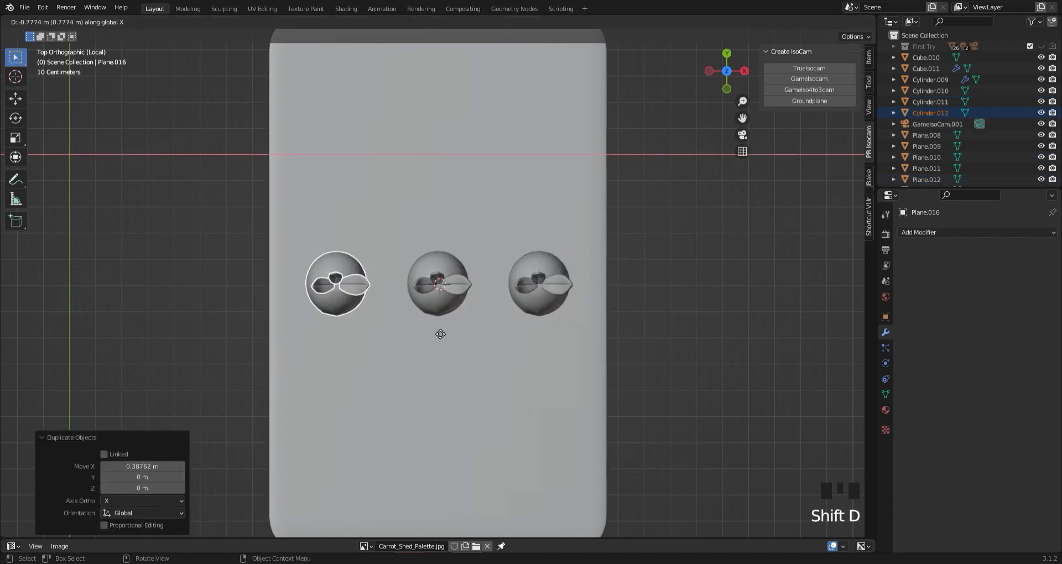
left_click(440, 334)
Select all three plants and lower them about 0.39 m along Z so they sink into the slab
middle_click_drag(570, 322, 572, 222)
left_click_drag(289, 149, 677, 280)
left_click(682, 268)
left_click_drag(257, 151, 609, 259)
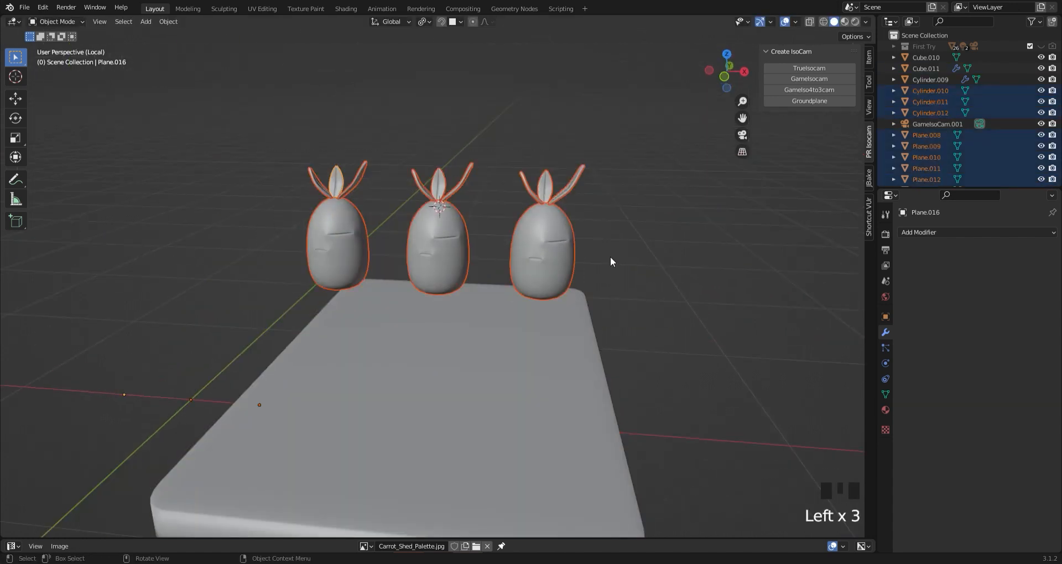
left_click(727, 74)
key("g")
key("z")
left_click(656, 267)
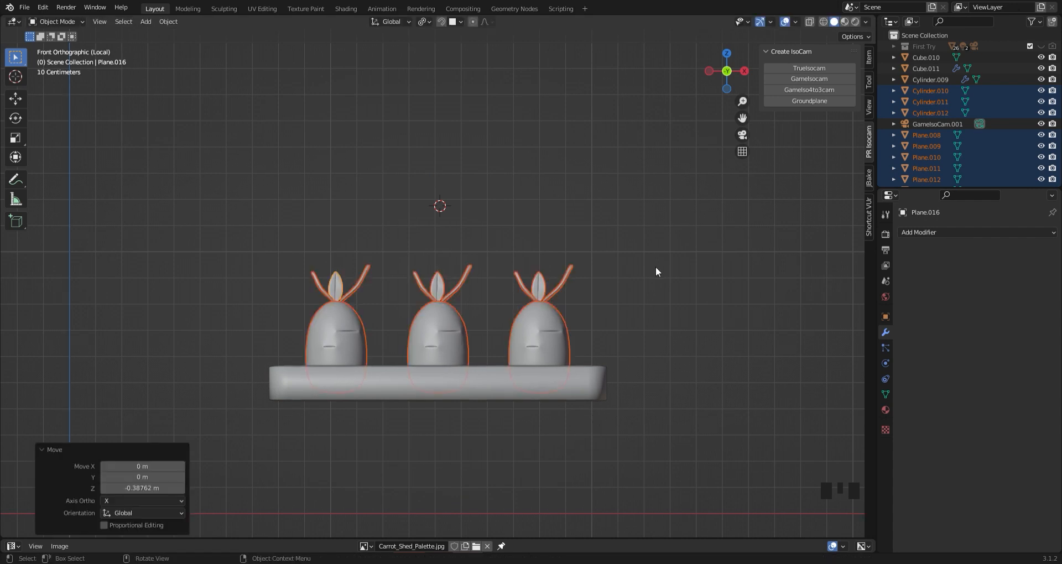
Move the row of three plants about 0.76 m along Y to the slab's far end
left_click(727, 50)
scroll(581, 353, "down", 4)
key("g")
key("y")
left_click(567, 386)
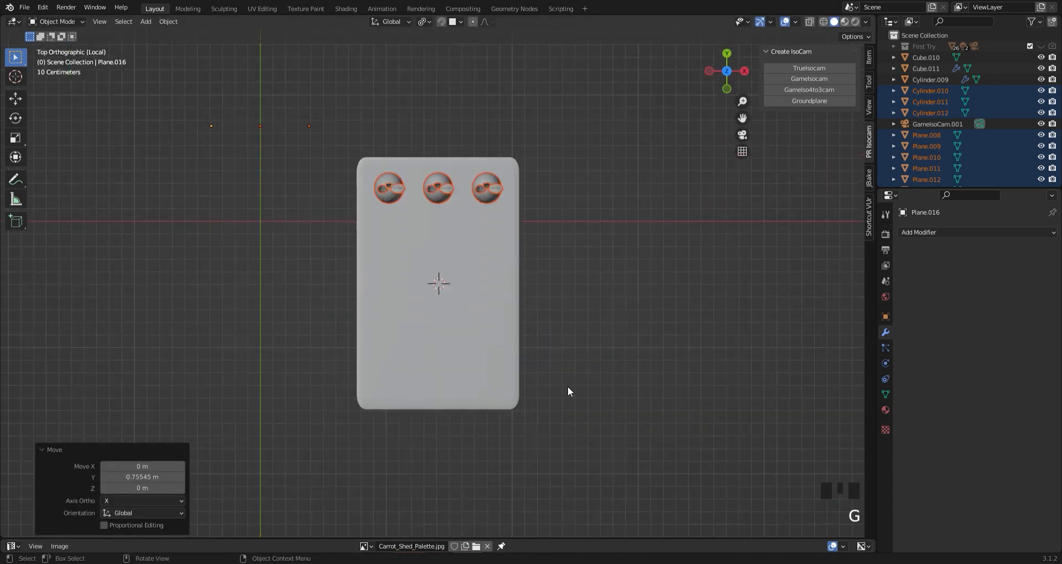
Duplicate the plant row four times along Y, spaced roughly 0.4 m apart, to fill the slab with five rows
key("shift+d")
left_click(567, 418)
key("shift+d")
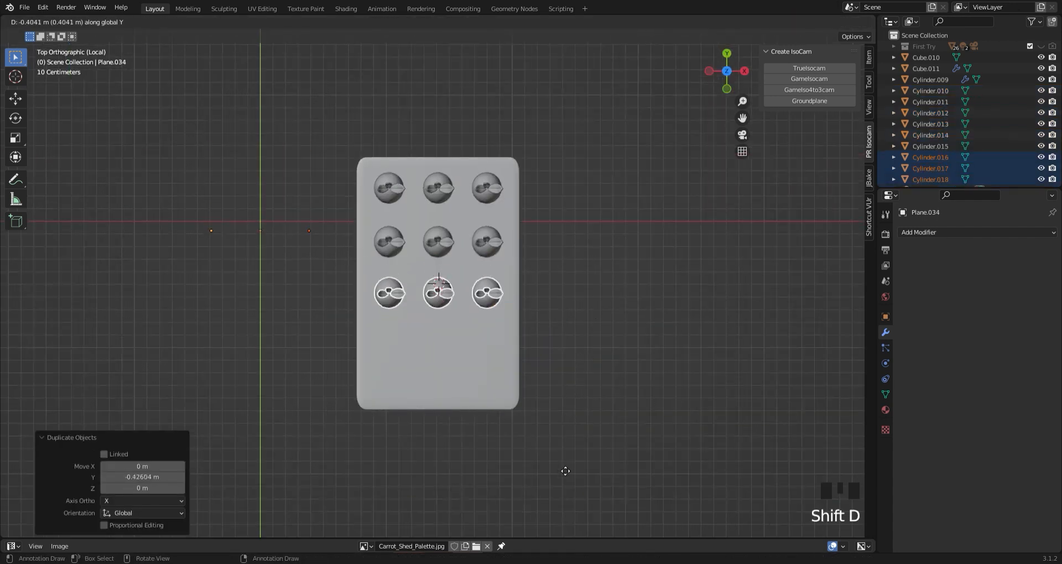
left_click(563, 472)
key("shift+d")
left_click(565, 523)
key("shift+d")
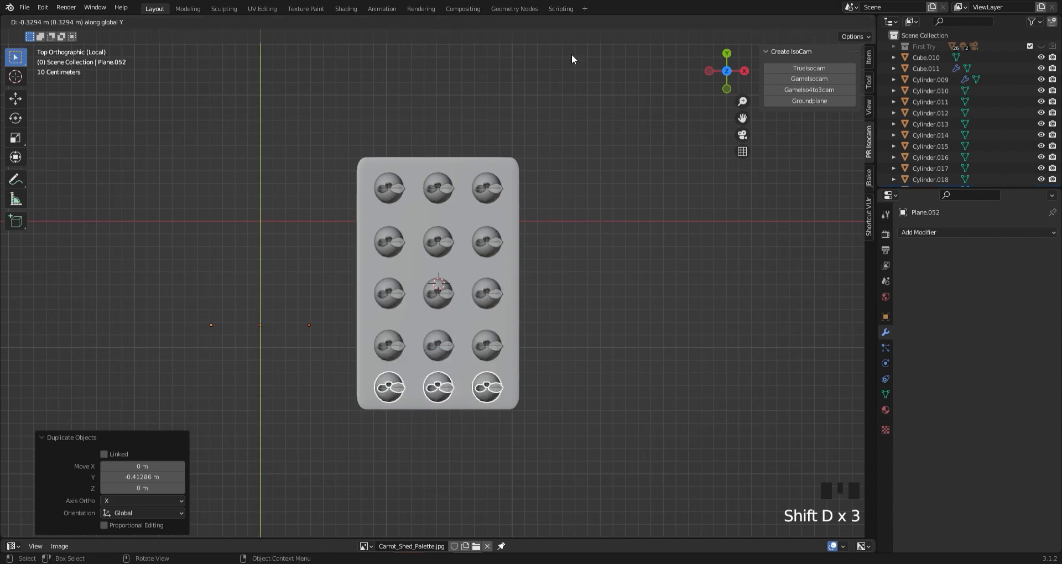
left_click(572, 54)
Select all fifteen plants and move them about 0.05 m along Y to centre them on the slab
left_click(727, 90)
left_click(327, 204)
left_click_drag(326, 204, 588, 312)
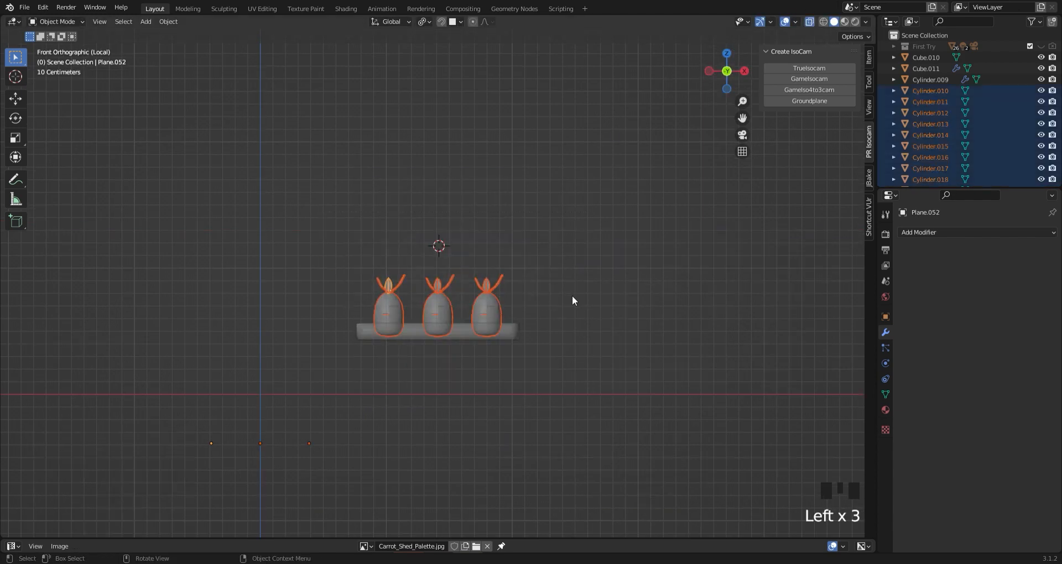
left_click(727, 53)
key("g")
key("y")
left_click(596, 293)
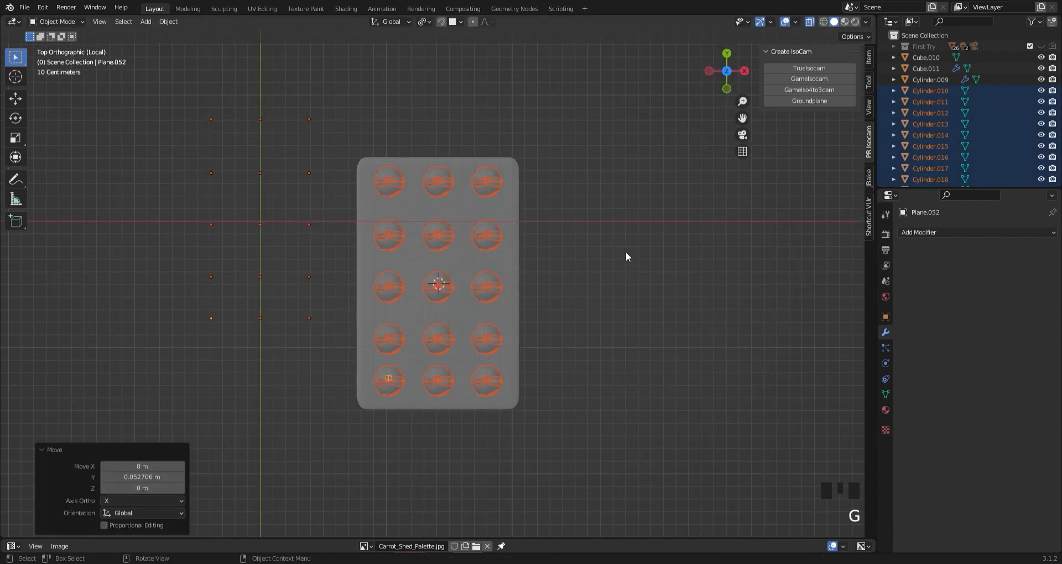
left_click(626, 251)
middle_click_drag(625, 354, 593, 345)
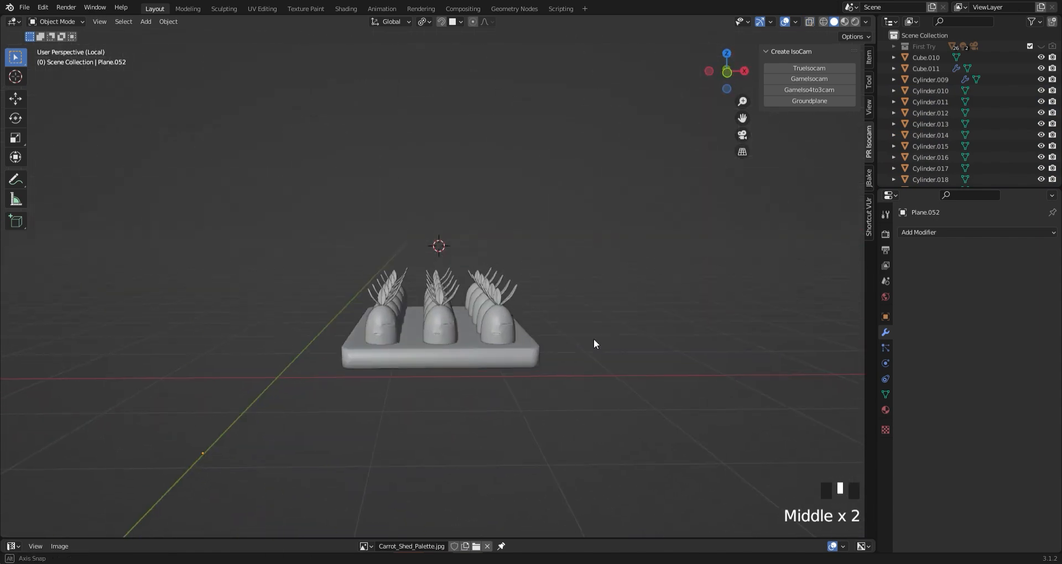
Select the slab with all its plants, leave the isolated view and move the bed about 2.15 m along X beside the barn
scroll(652, 330, "up", 3)
middle_click_drag(652, 330, 608, 400)
scroll(608, 399, "down", 4)
left_click_drag(602, 403, 332, 248)
scroll(493, 357, "up", 2)
key("slash")
scroll(378, 293, "down", 3)
key("g")
key("x")
left_click(470, 358)
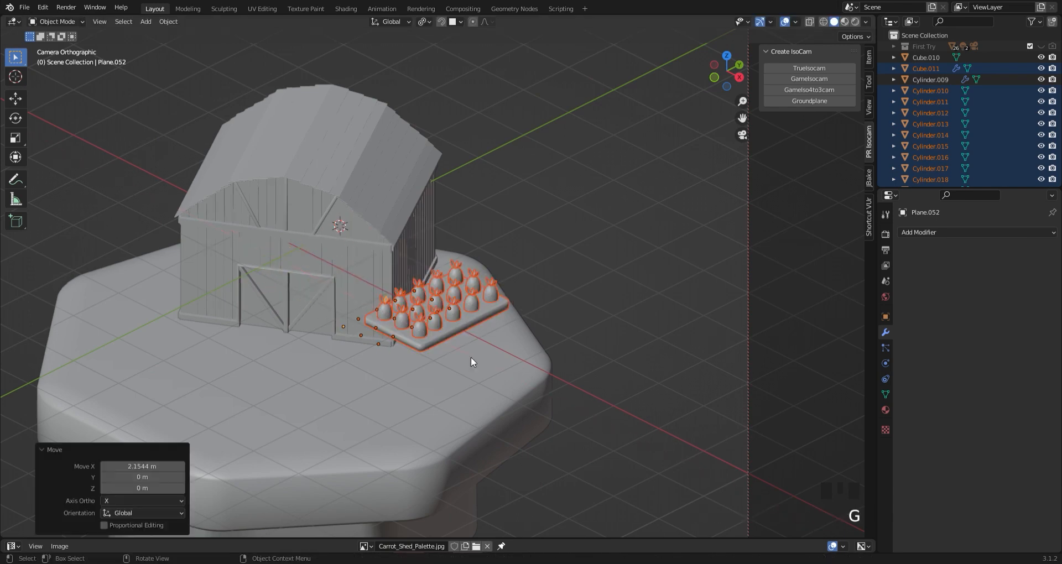
Lower the vegetable bed about 2.06 m along Z in total so it sits on the platform's surface
key("g")
key("z")
left_click(532, 451)
key("KP_3")
key("g")
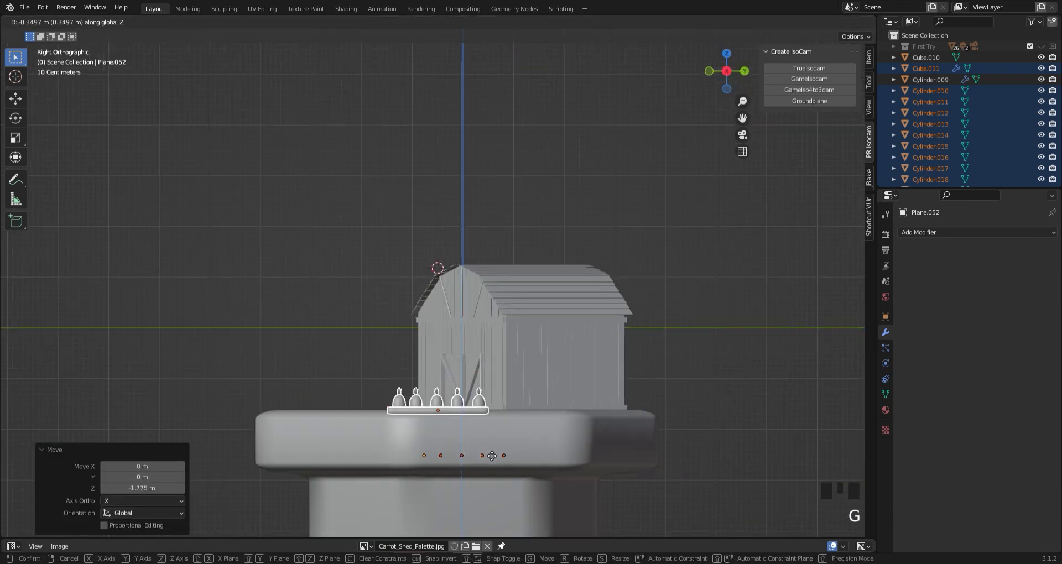
left_click(485, 452)
Shift the vegetable bed along X and Y to place it on the platform's free corner beside the barn
key("KP_1")
key("g")
key("x")
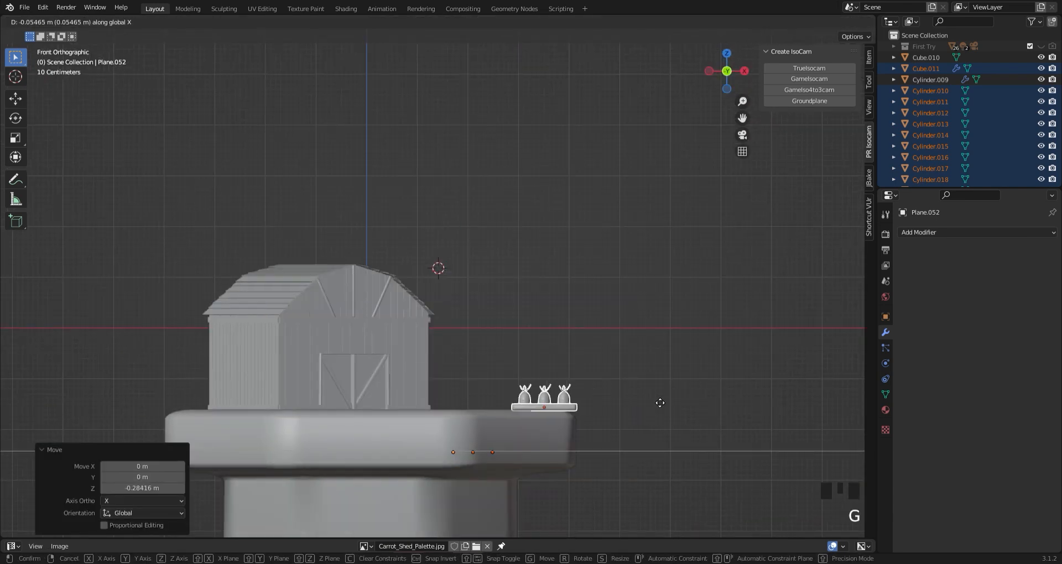
left_click(612, 402)
key("KP_3")
key("g")
key("g")
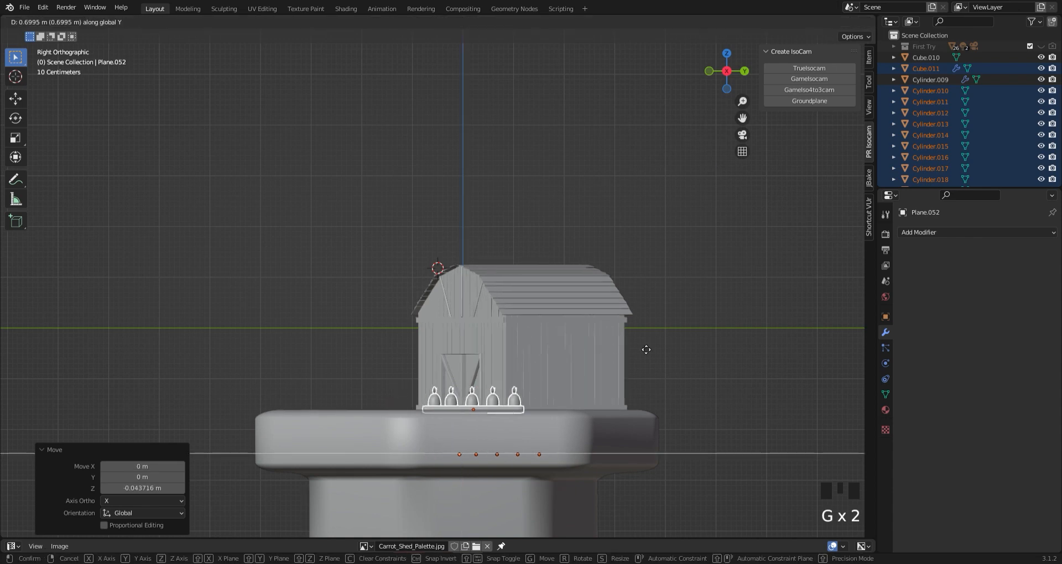
left_click(606, 431)
middle_click_drag(608, 426, 632, 426)
key("r")
right_click(590, 326)
left_click(590, 326)
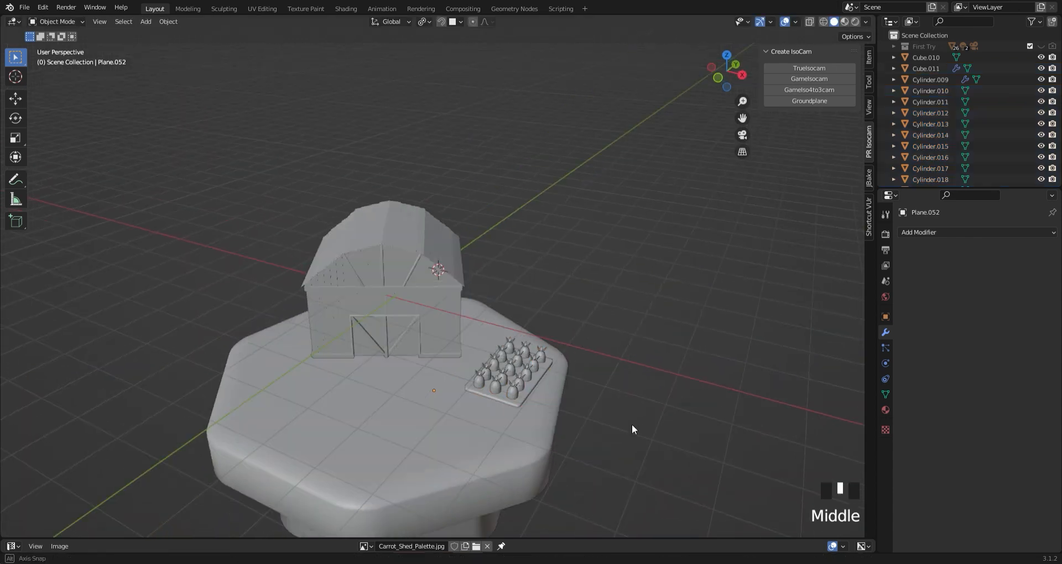
key("KP_0")
left_click(617, 342)
middle_click_drag(529, 425, 513, 403)
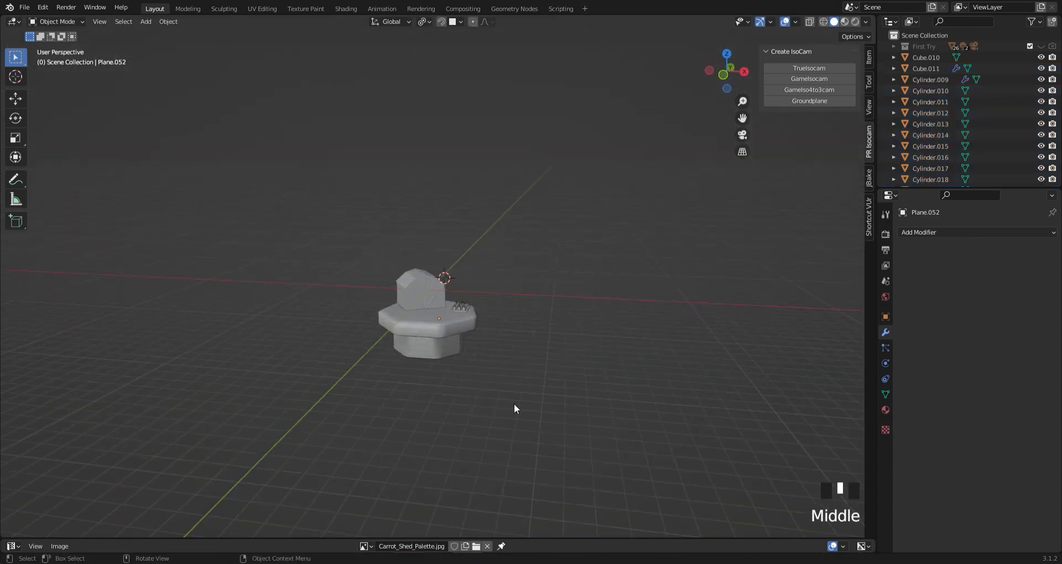
Select the slab together with all fifteen plants in the back view, keeping the slab as the active object
scroll(513, 403, "up", 8)
left_click(540, 386)
left_click(718, 72)
left_click(809, 21)
left_click_drag(260, 381, 383, 436, "shift")
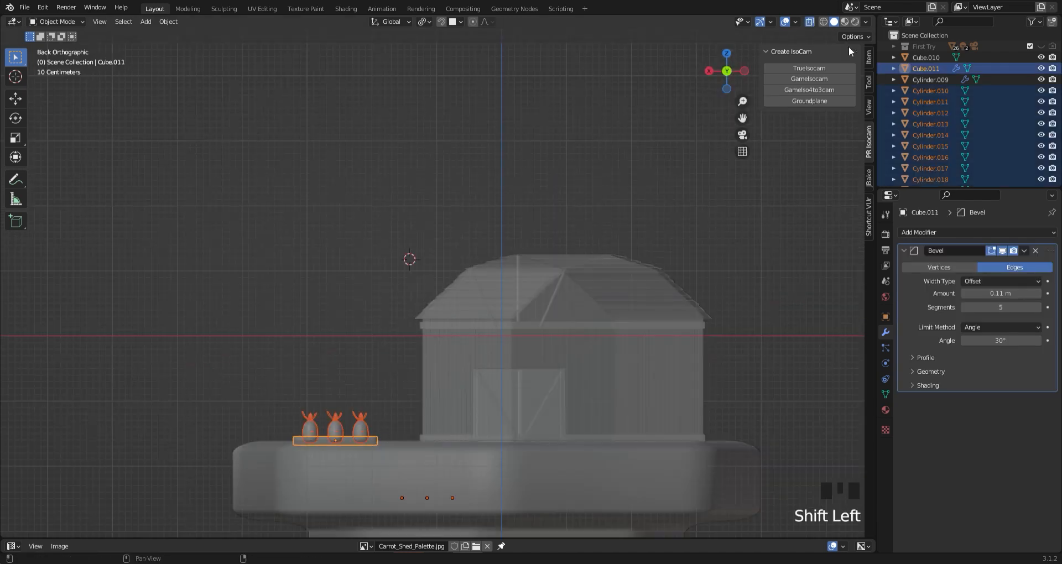
left_click(809, 21)
Apply the Bevel modifier on the vegetable bed's slab
middle_click_drag(664, 199, 525, 316)
scroll(526, 316, "down", 5)
middle_click_drag(526, 315, 629, 412)
scroll(628, 412, "up", 6)
left_click(777, 290)
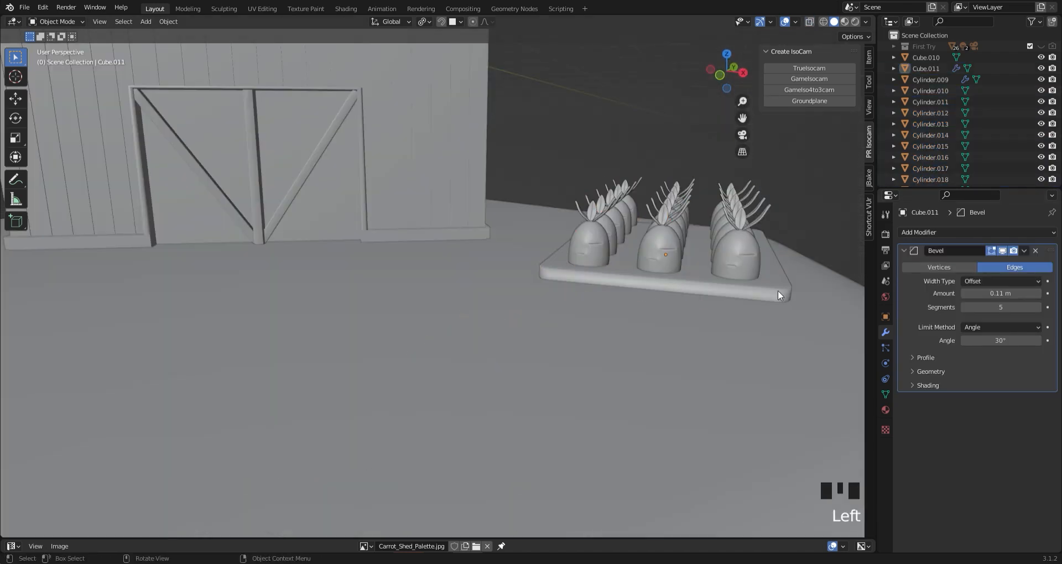
left_click(1015, 266)
scroll(689, 255, "down", 5)
Select the slab and all plants with the slab active, and join them into one object
left_click(564, 314)
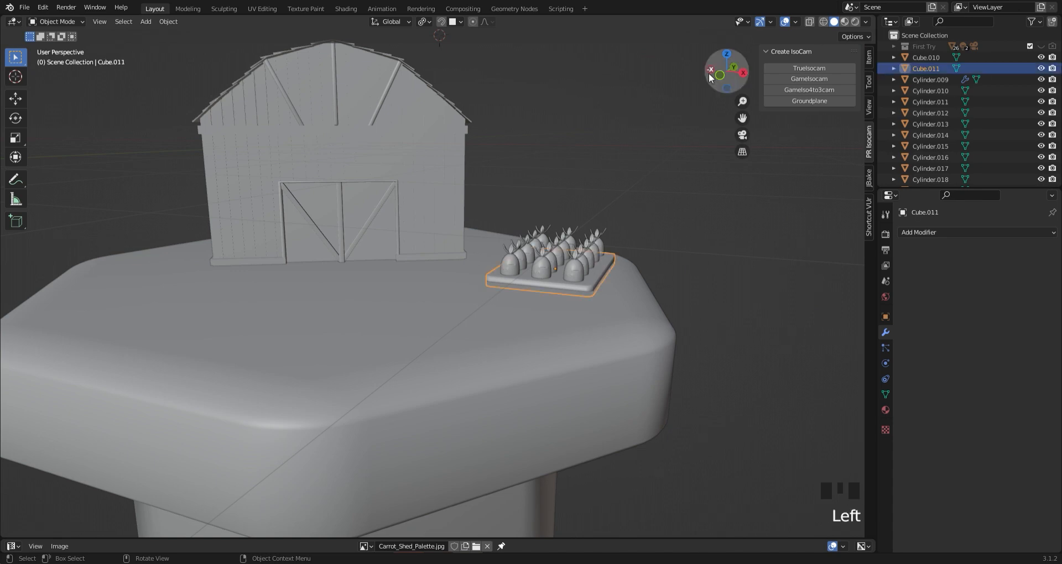
left_click(709, 73)
key("ctrl+j")
left_click(810, 79)
scroll(509, 285, "up", 6)
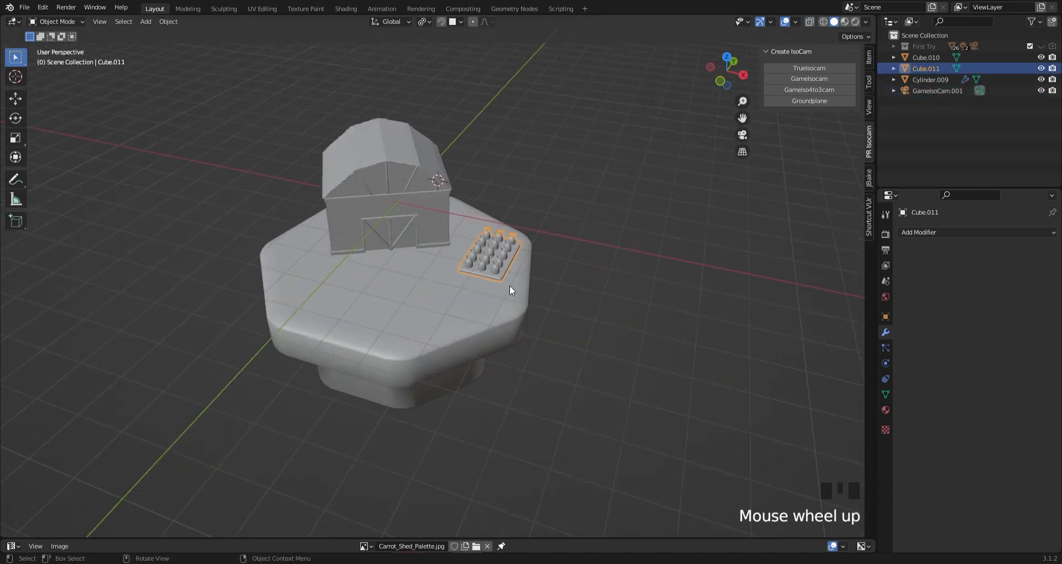
Move the joined vegetable bed about 0.25 m along Y and adjust its X position beside the barn in the camera view
key("r")
left_click(596, 386)
key("g")
key("y")
left_click(606, 381)
key("g")
key("x")
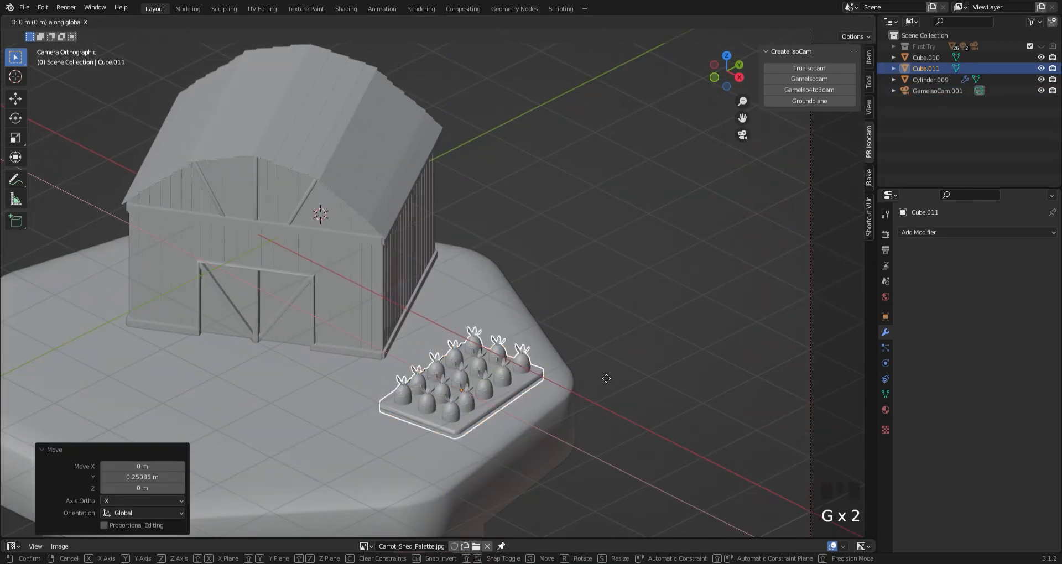
left_click(590, 372)
left_click(646, 240)
Add a mesh plane, isolate it in local view and reset its location to the world origin
key("shift+a")
mouse_move(387, 323)
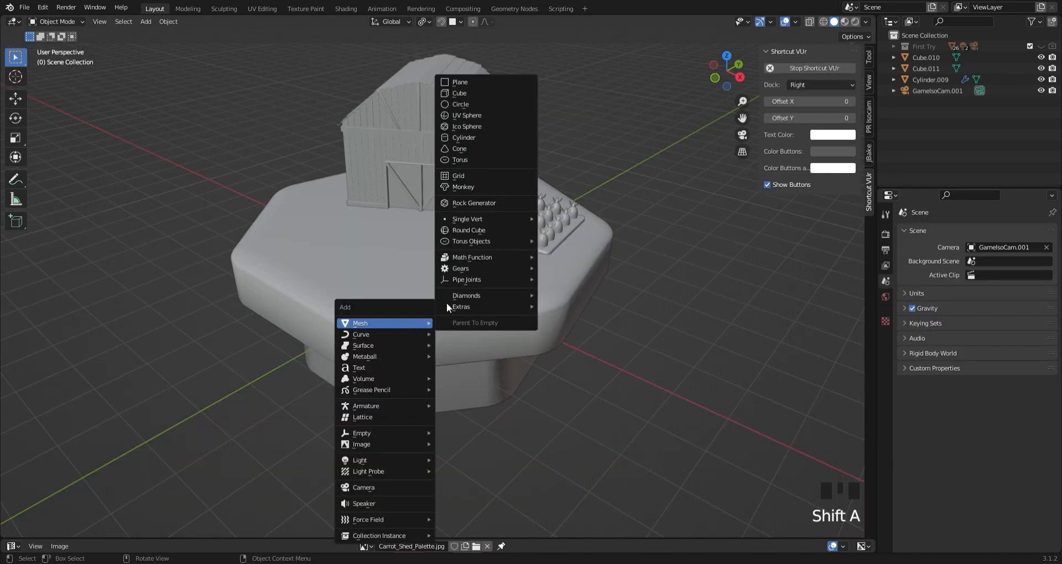
left_click(466, 83)
key("slash")
left_click(726, 71)
scroll(487, 226, "up", 2)
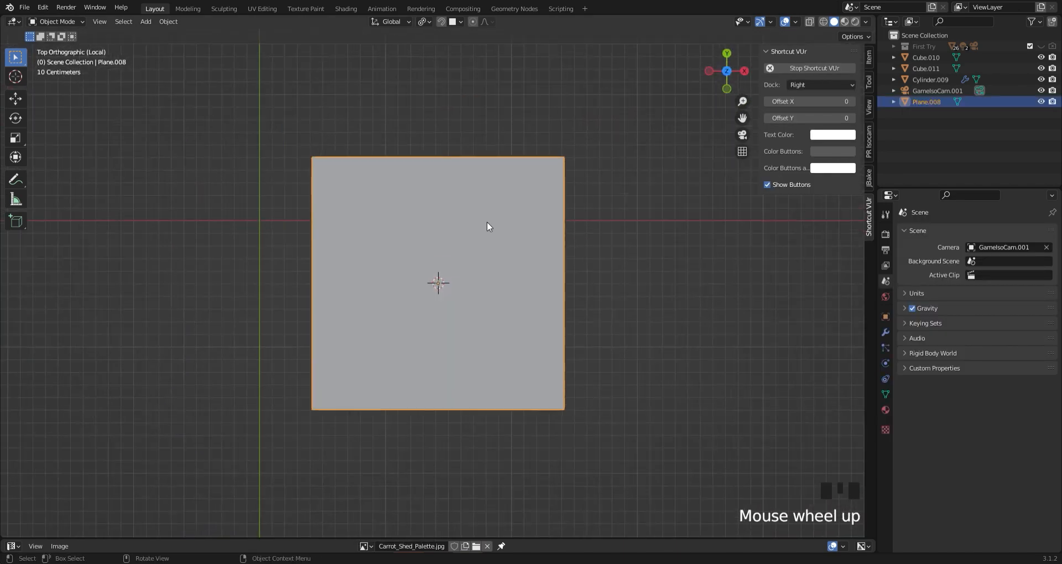
key("alt+g")
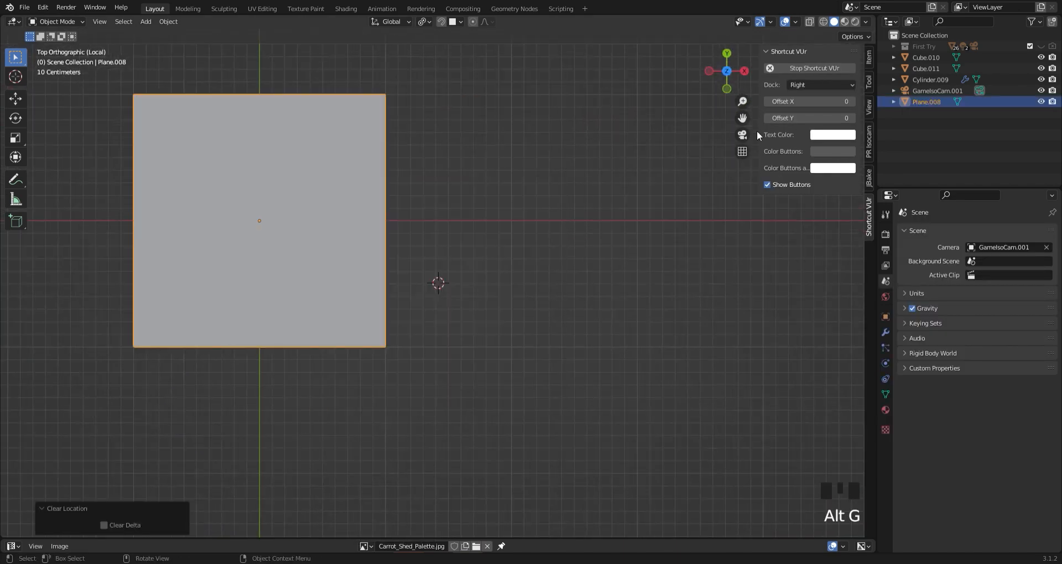
Scale the plane along X by about 0.596 to make it a narrow rectangle
left_click_drag(742, 118, 889, 215)
key("s")
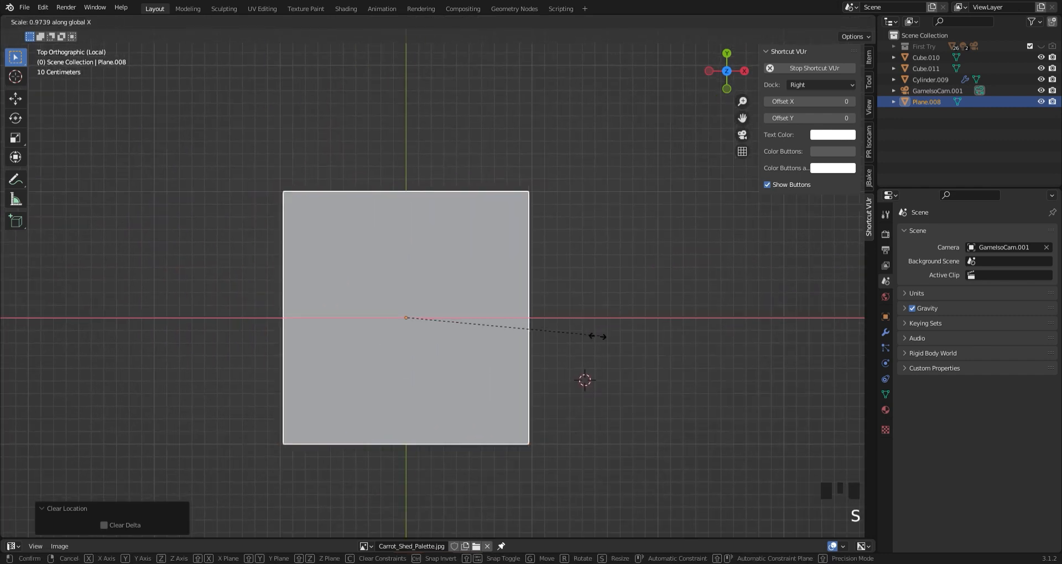
key("x")
left_click(523, 340)
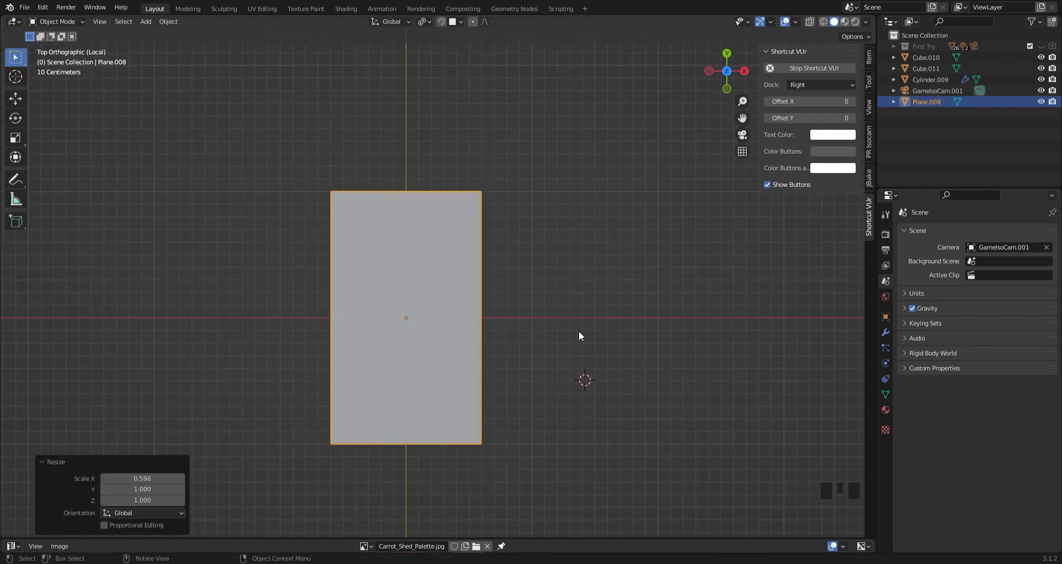
left_click(544, 331)
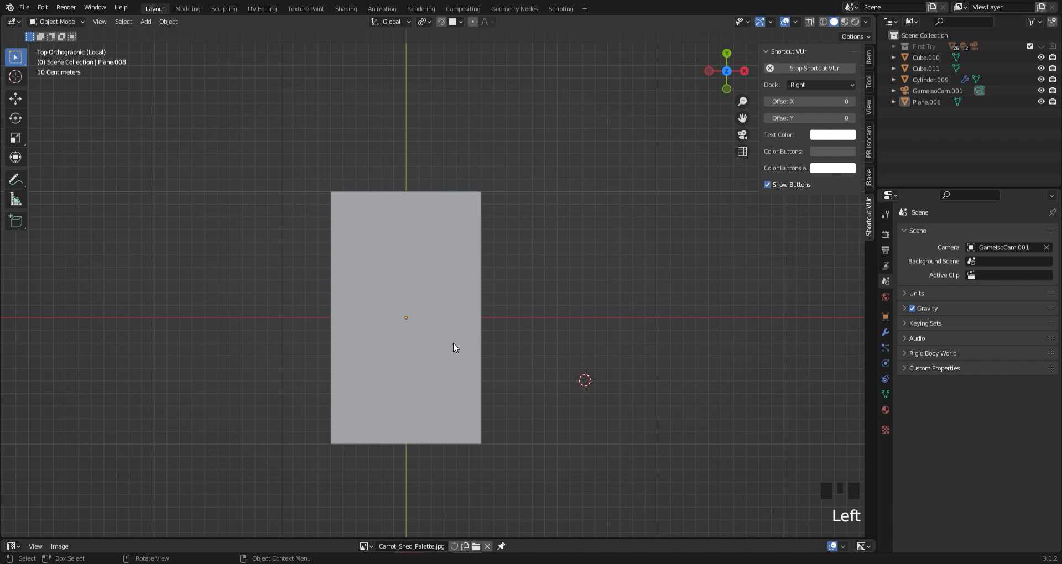
Cut two lengthwise edge loops into the plane, one close to each long side
left_click(364, 357)
key("Tab")
left_click(427, 202)
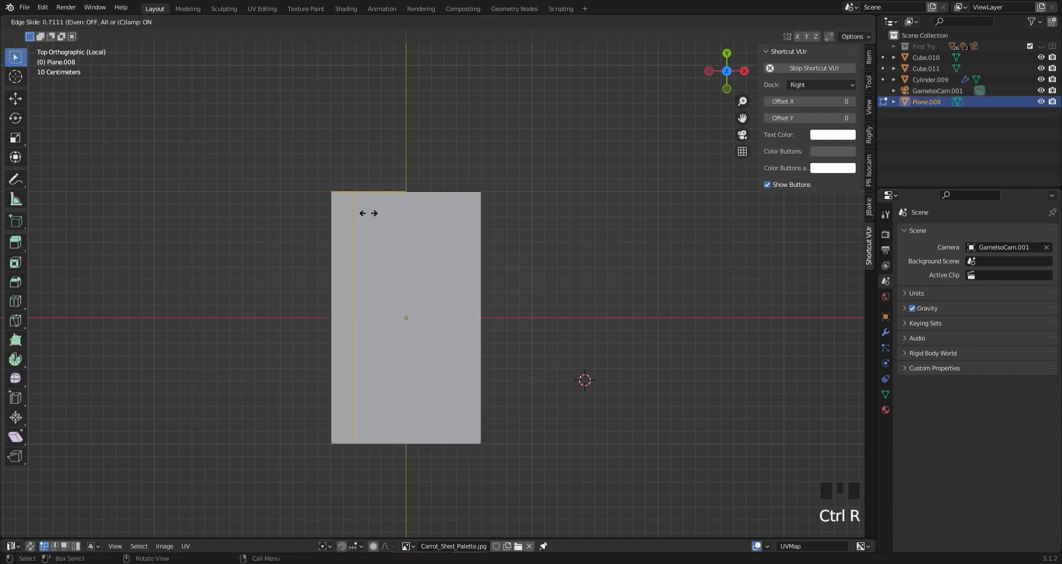
left_click(372, 209)
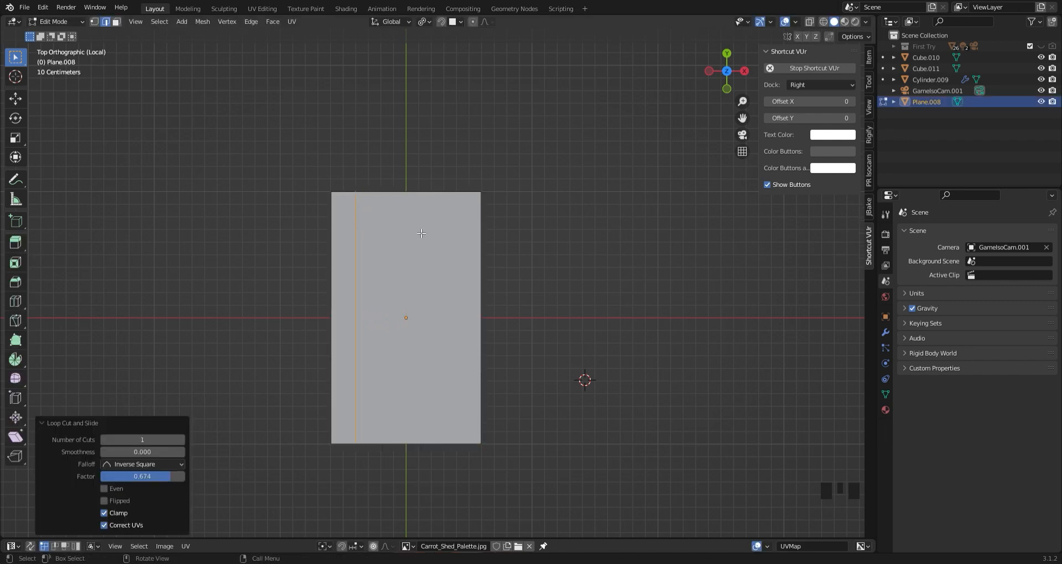
left_click(407, 229)
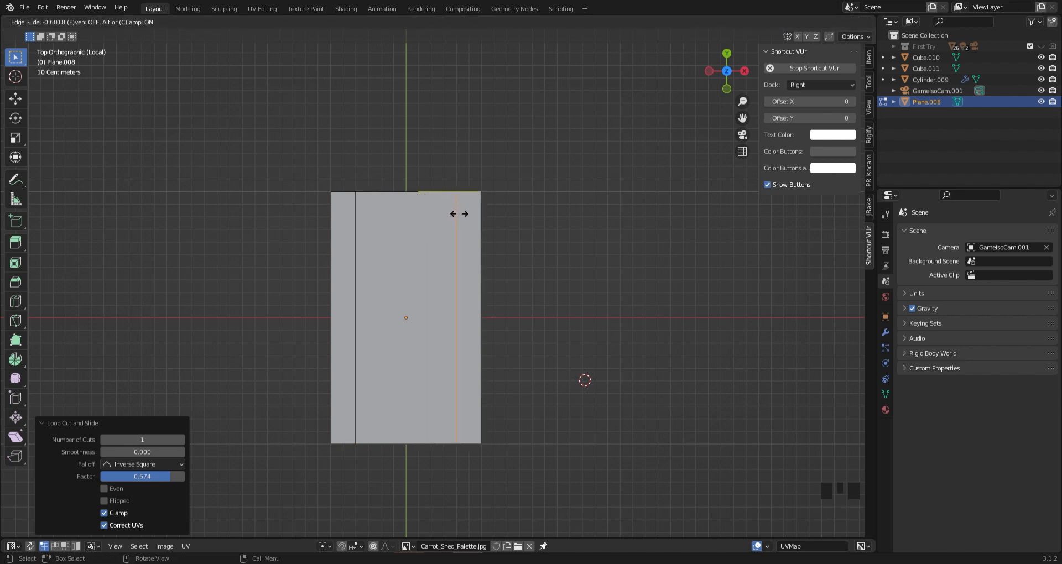
left_click(134, 252)
Extrude the two outer strips of the plane upward by about 0.18 m
left_click(466, 371)
left_click(344, 354, "shift")
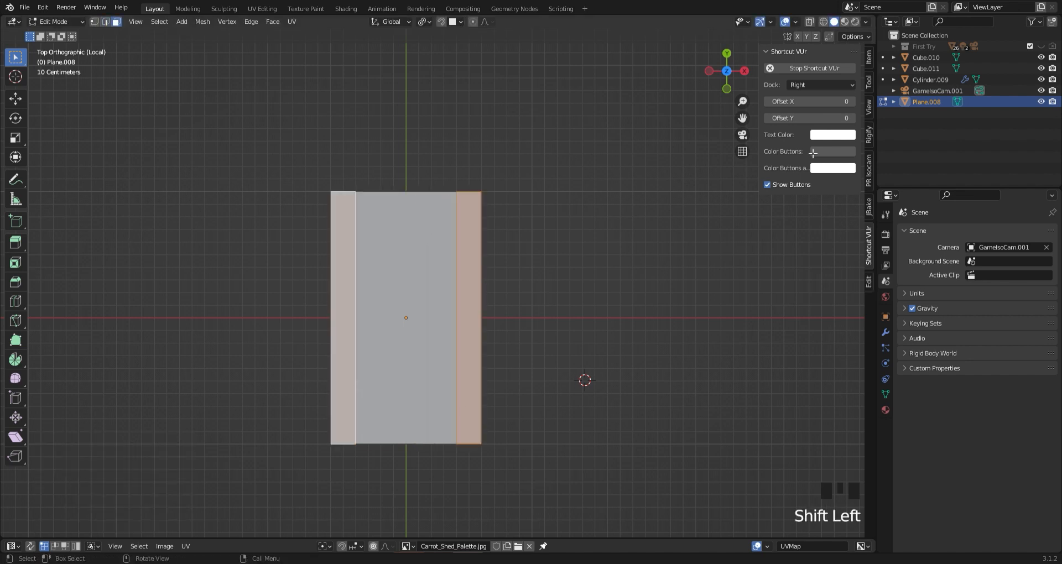
left_click(744, 71)
key("e")
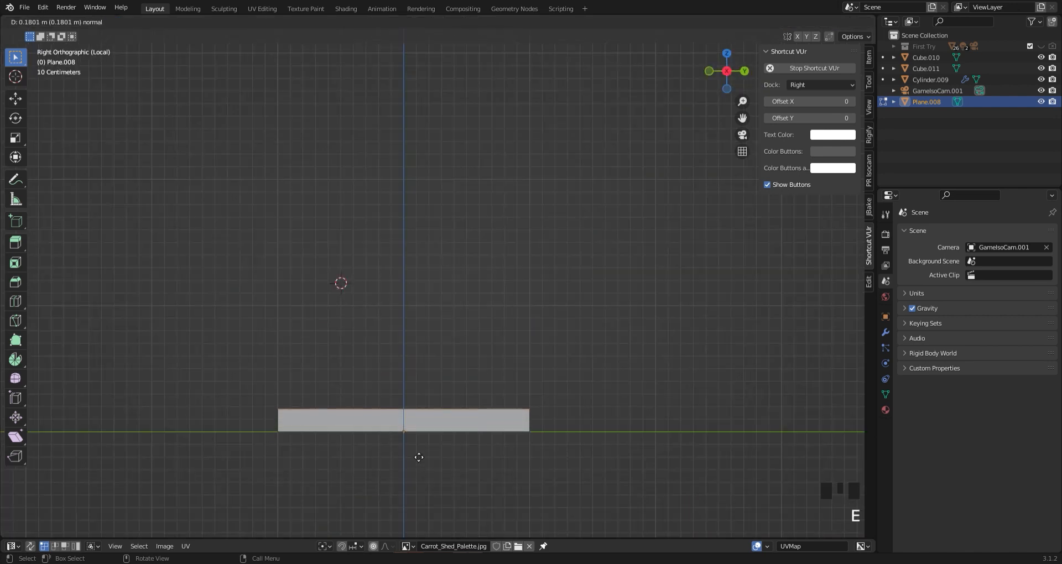
left_click(418, 457)
Extrude the middle strip slightly upward to form a thin floor between the two side walls
middle_click_drag(297, 367, 289, 353)
left_click(323, 439)
key("e")
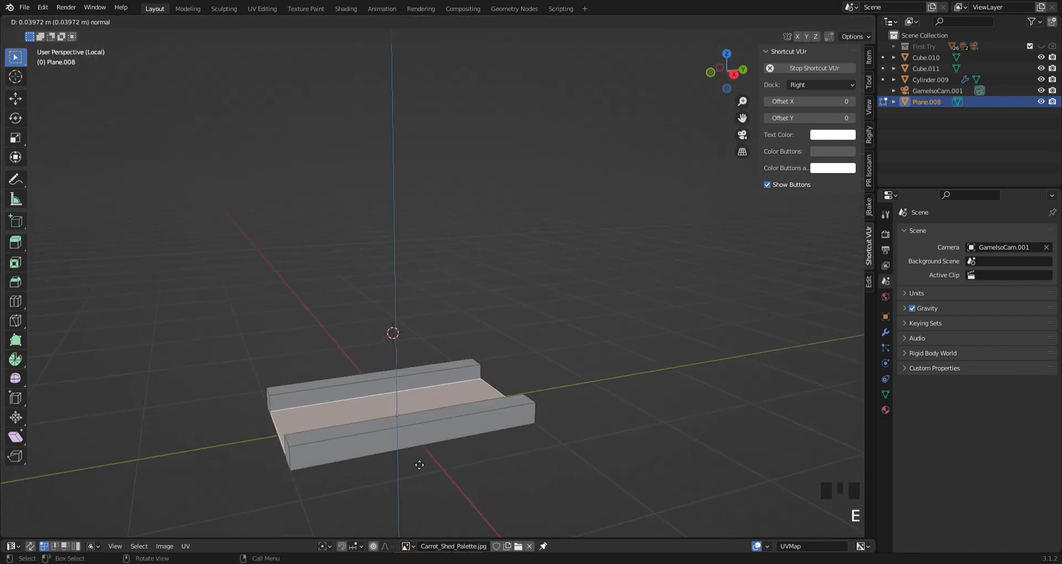
left_click(419, 466)
Raise the top faces of both side walls about 0.61 m along Z
left_click(323, 441)
left_click(314, 394, "shift")
key("g")
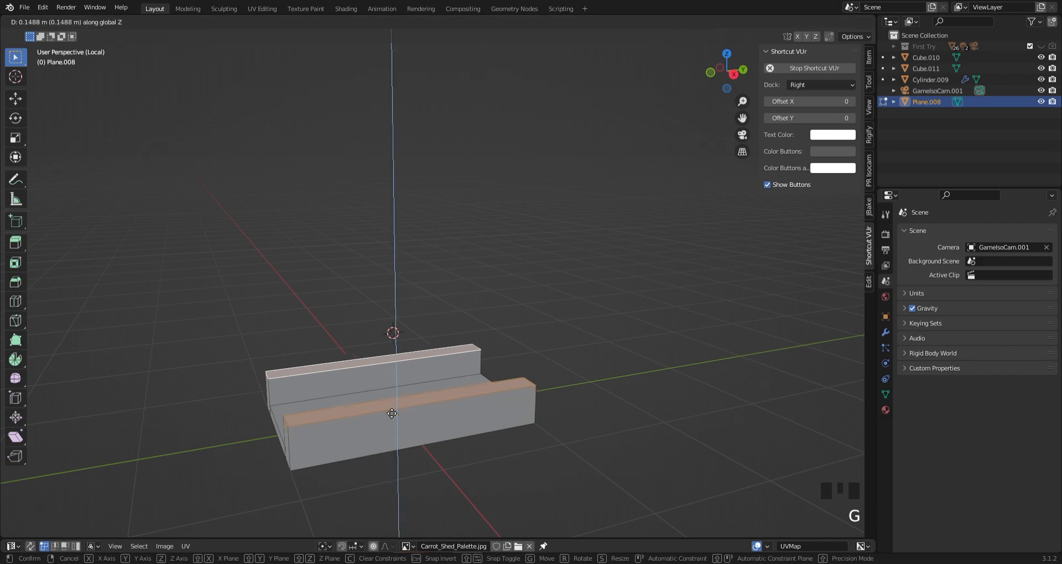
left_click(387, 360)
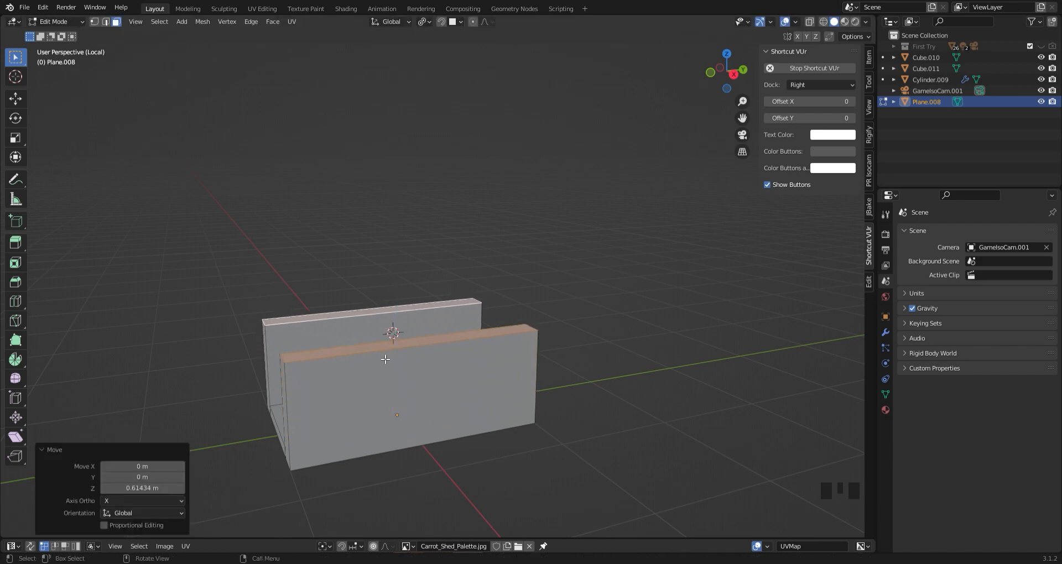
Add two horizontal loop cuts around the side wall at positive X and move them slightly down along Z
middle_click_drag(387, 361, 353, 423)
middle_click_drag(429, 411, 383, 412)
left_click(311, 410)
left_click(322, 416)
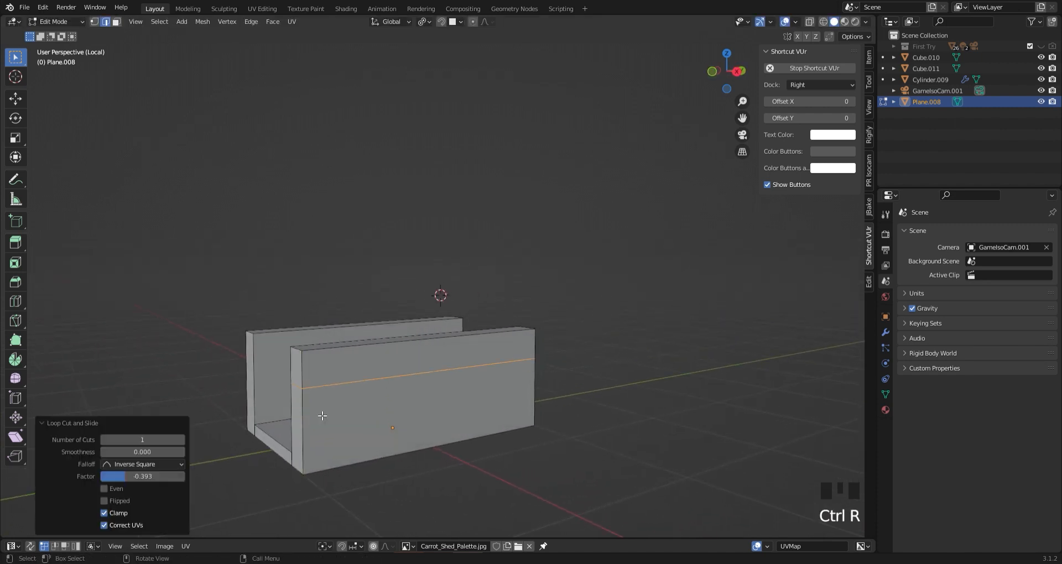
key("g")
key("z")
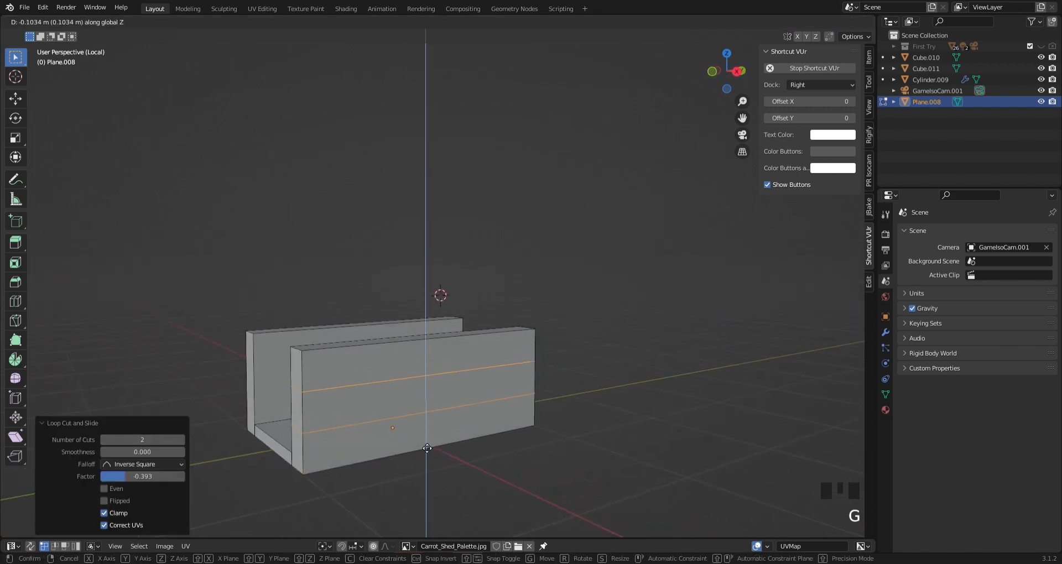
left_click(427, 441)
Raise the wall's lower edge loop about 0.1 m and lower its upper loop about 0.02 m along Z
middle_click_drag(479, 441, 526, 431)
left_click(385, 422)
left_click(370, 413, "alt")
key("g")
key("z")
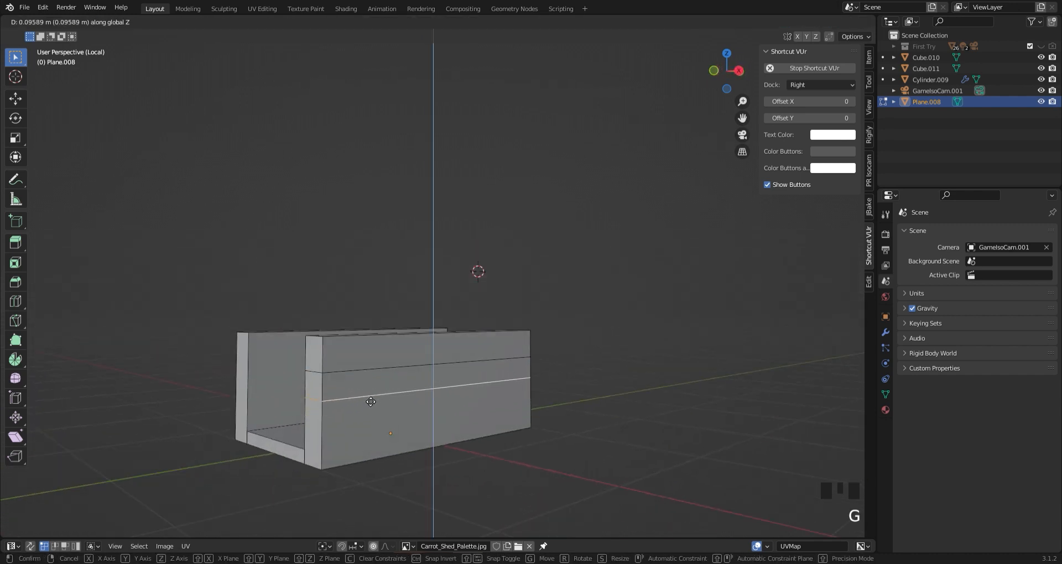
left_click(356, 376)
left_click(355, 375, "alt")
key("g")
key("z")
left_click(358, 383)
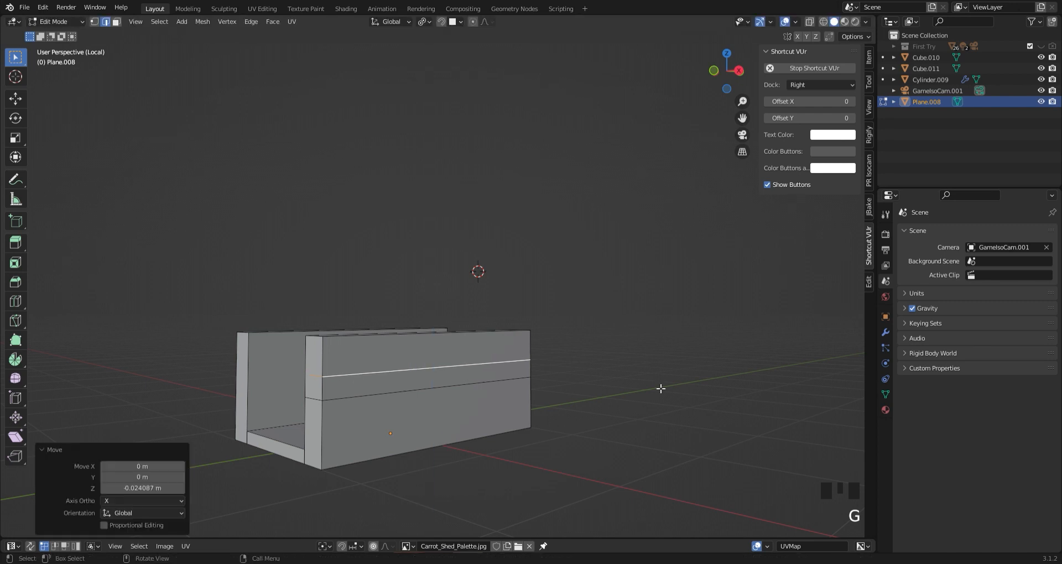
left_click(659, 389)
Cut a loop through the middle of the floor and delete the half of the mesh on the negative X side
middle_click_drag(465, 351, 422, 358)
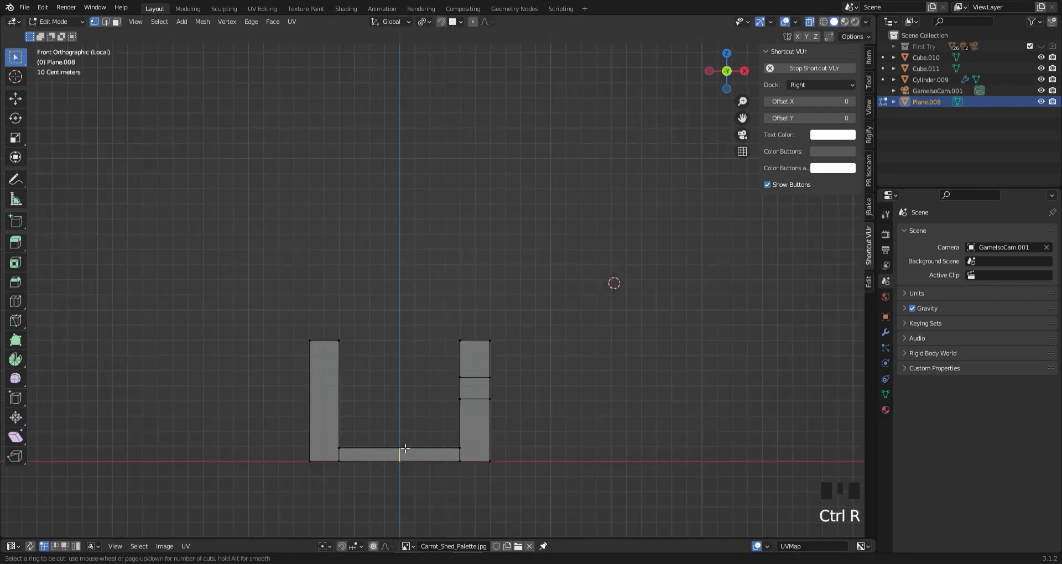
left_click(405, 449)
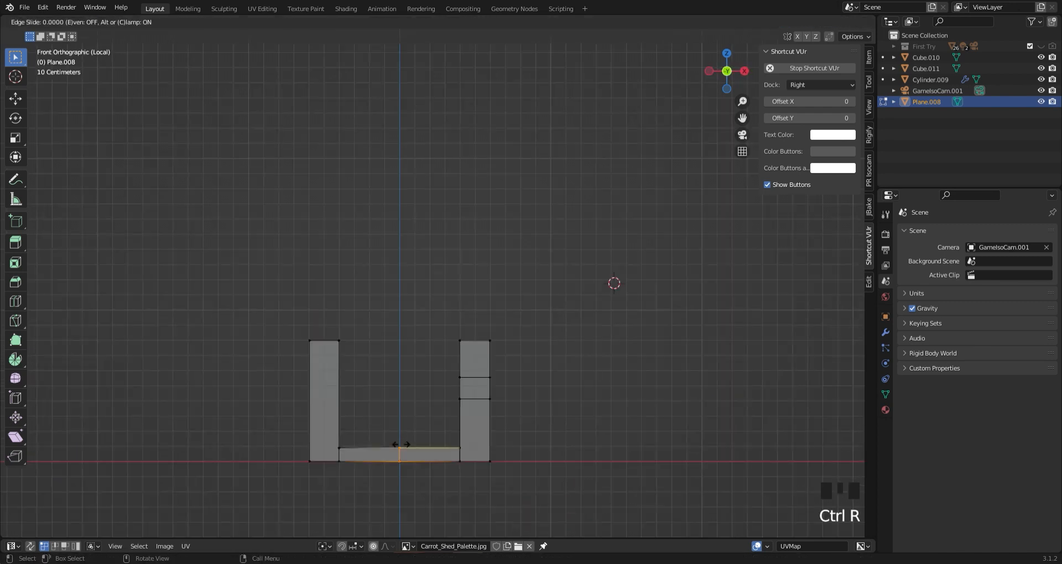
left_click(405, 330)
left_click(106, 270)
left_click_drag(97, 262, 374, 534)
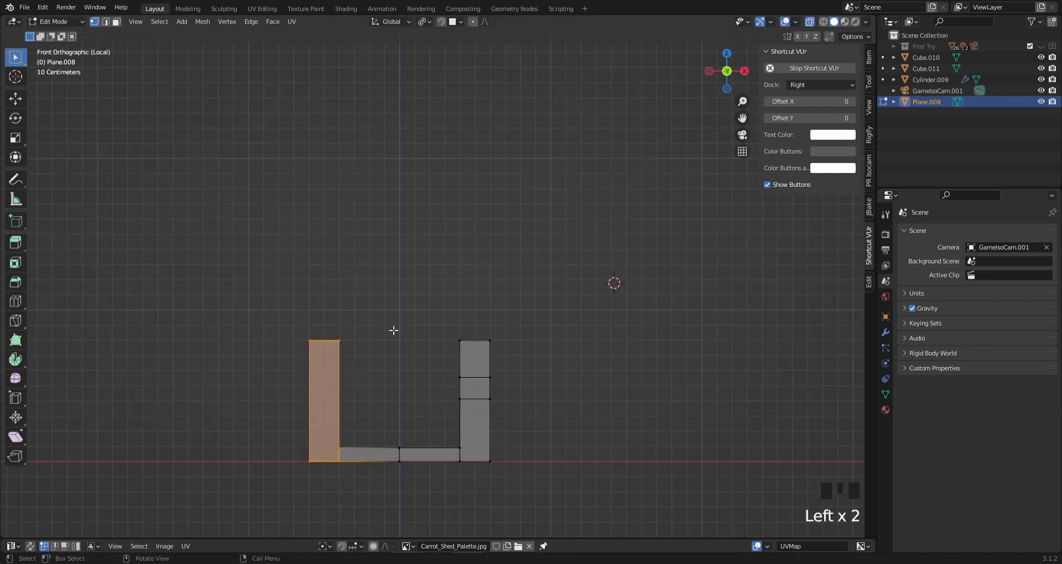
key("x")
left_click(387, 331)
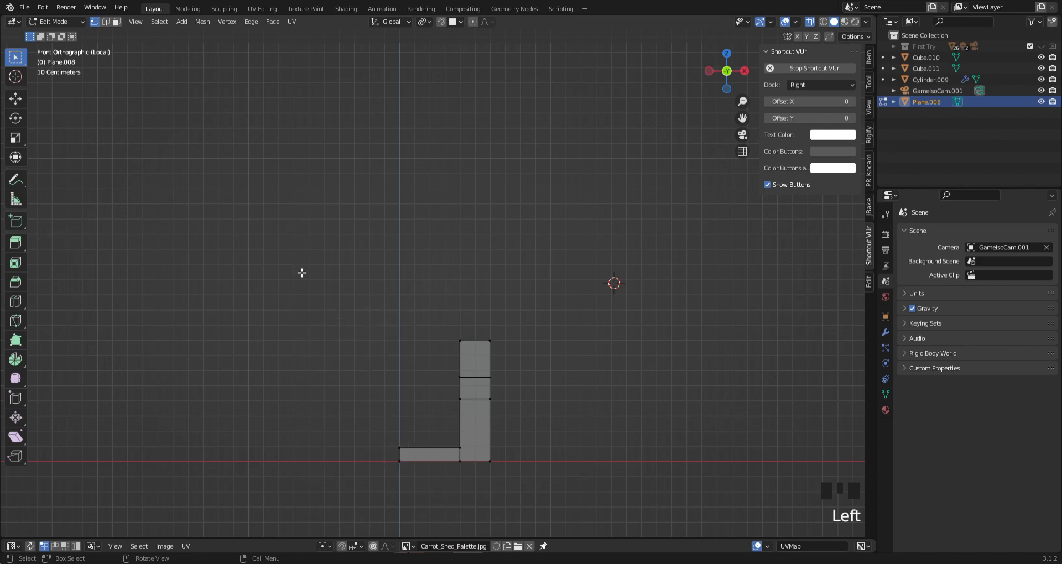
Add two vertical loop cuts to the remaining side wall, one near each end
middle_click_drag(172, 370, 349, 422)
key("Tab")
key("Tab")
key("Tab")
left_click(412, 396)
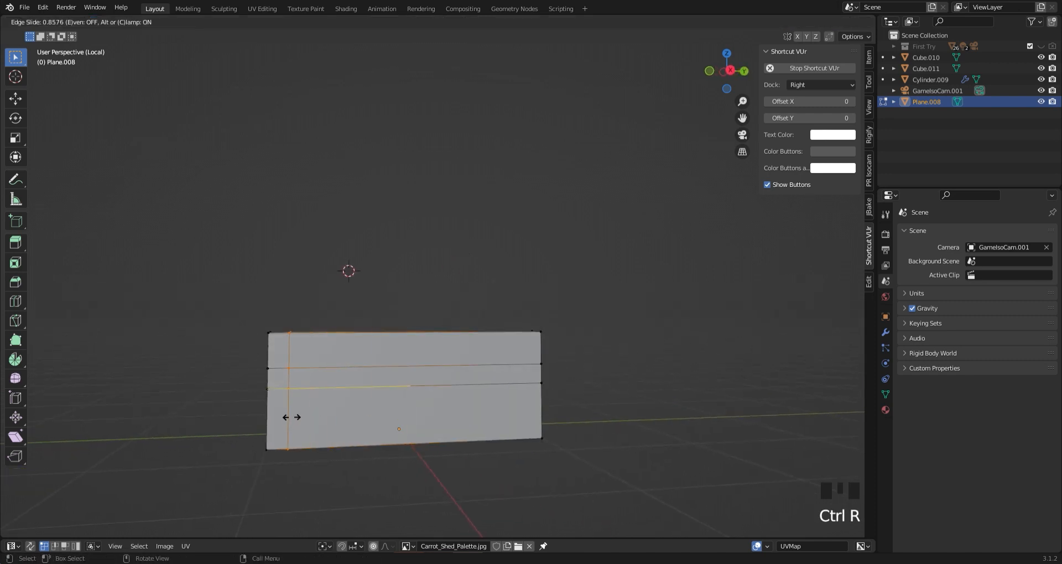
left_click(293, 416)
key("ctrl+r")
left_click(414, 425)
left_click(505, 434)
left_click(337, 443)
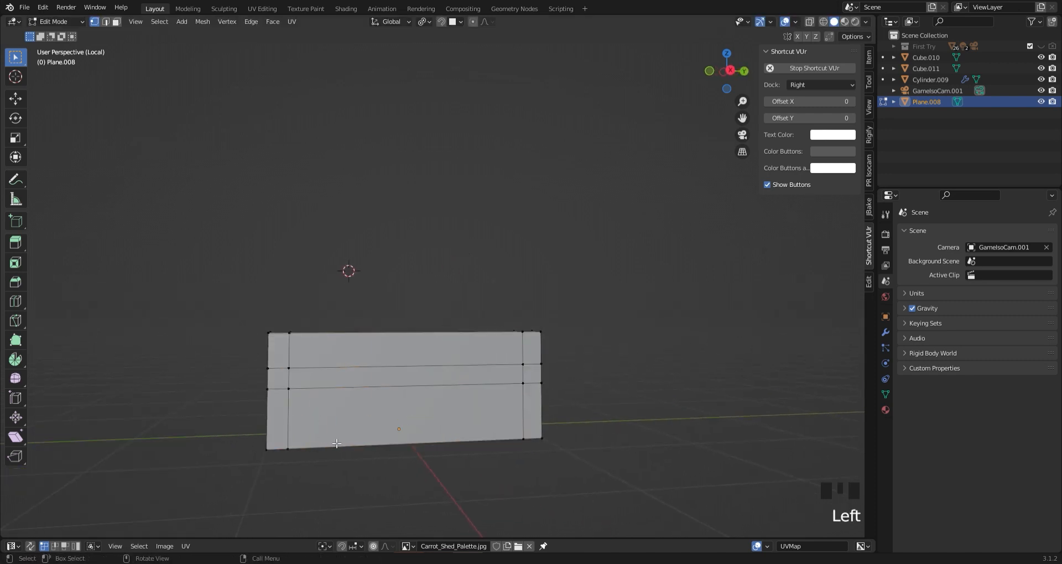
Delete the long middle strip faces on both the outer and inner sides of the side wall to open a slot
key("3")
left_click(331, 379)
middle_click_drag(271, 408, 454, 400)
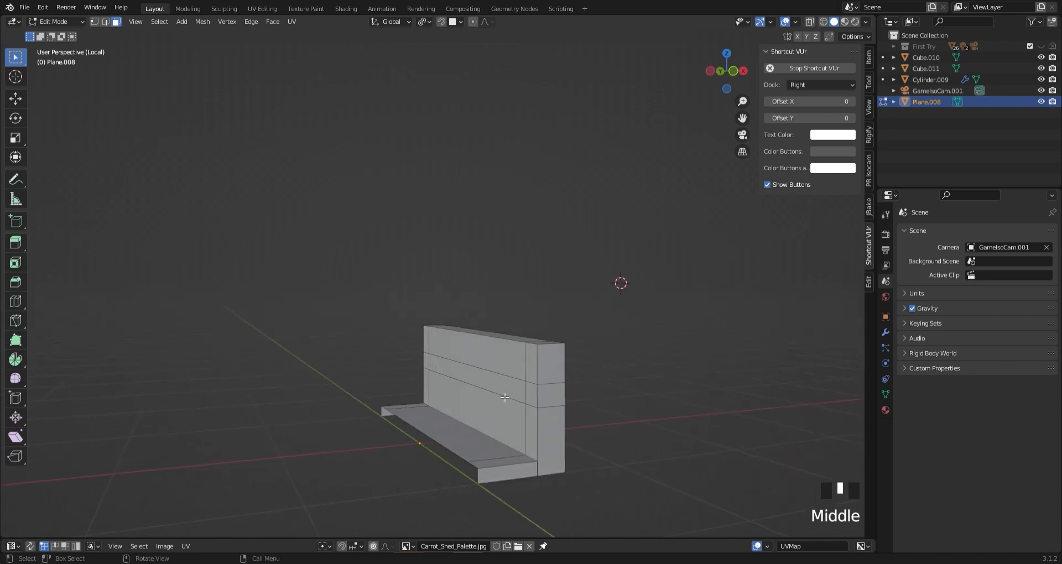
left_click(502, 395, "shift")
middle_click_drag(565, 427, 166, 415)
key("x")
left_click(542, 441)
scroll(562, 415, "up", 3)
Bridge the gaps between the slot's outer and inner rims with new faces, including both ends
key("1")
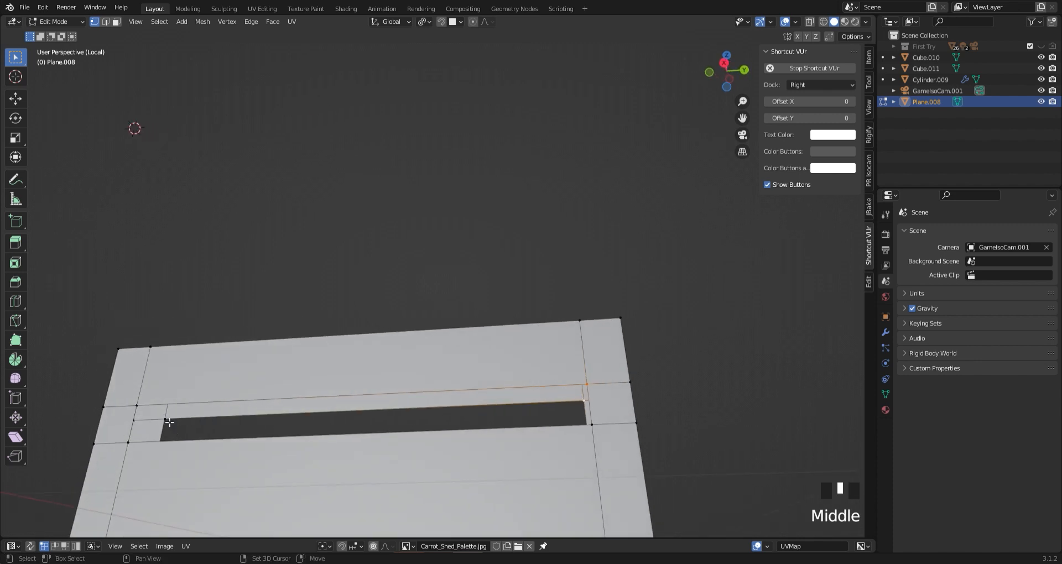
left_click(126, 361)
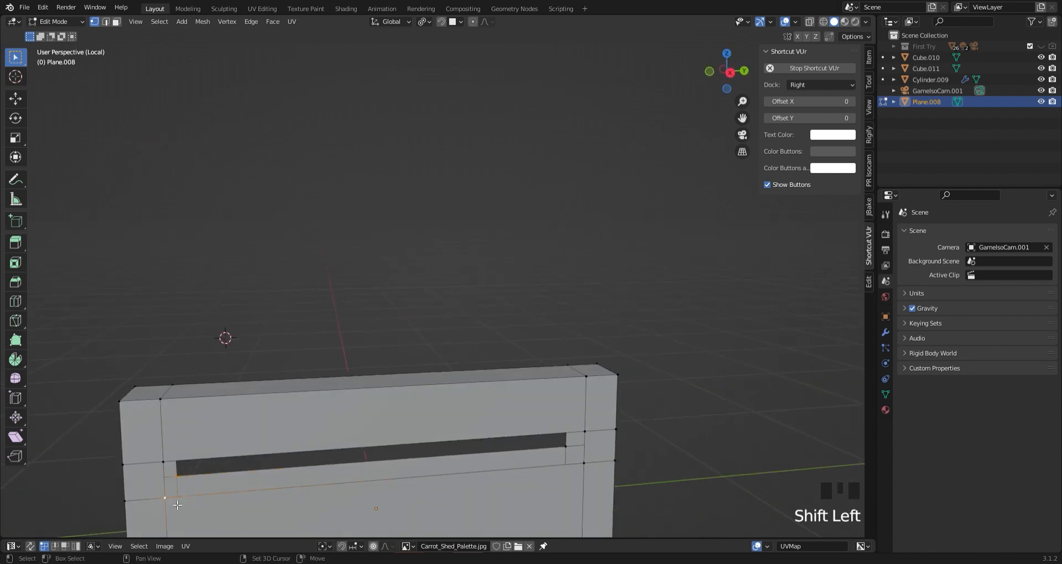
left_click(584, 468, "shift")
key("f")
mouse_move(584, 469)
middle_mouse_down()
mouse_move(597, 425)
mouse_move(575, 440)
mouse_move(588, 458)
middle_mouse_up()
left_click(597, 424)
left_click(601, 455, "shift")
left_click(588, 458, "shift")
key("f")
middle_click_drag(205, 461, 163, 434)
left_click(123, 482)
left_click(124, 451, "shift")
key("f")
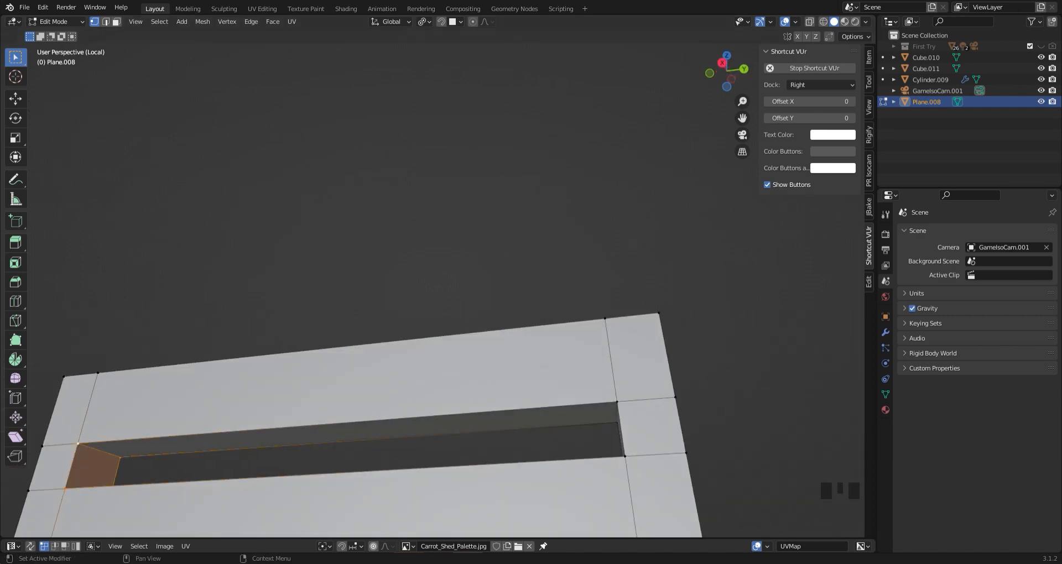
Fill the open underside of the wall and the floor with new faces
scroll(432, 291, "down", 5)
middle_click_drag(609, 354, 603, 265)
scroll(637, 287, "up", 5)
scroll(638, 287, "down", 1)
left_click(638, 287)
left_click(90, 362, "shift")
key("f")
middle_click_drag(308, 296, 348, 265)
left_click(119, 158, "shift")
left_click(640, 406, "shift")
key("f")
left_click(349, 188)
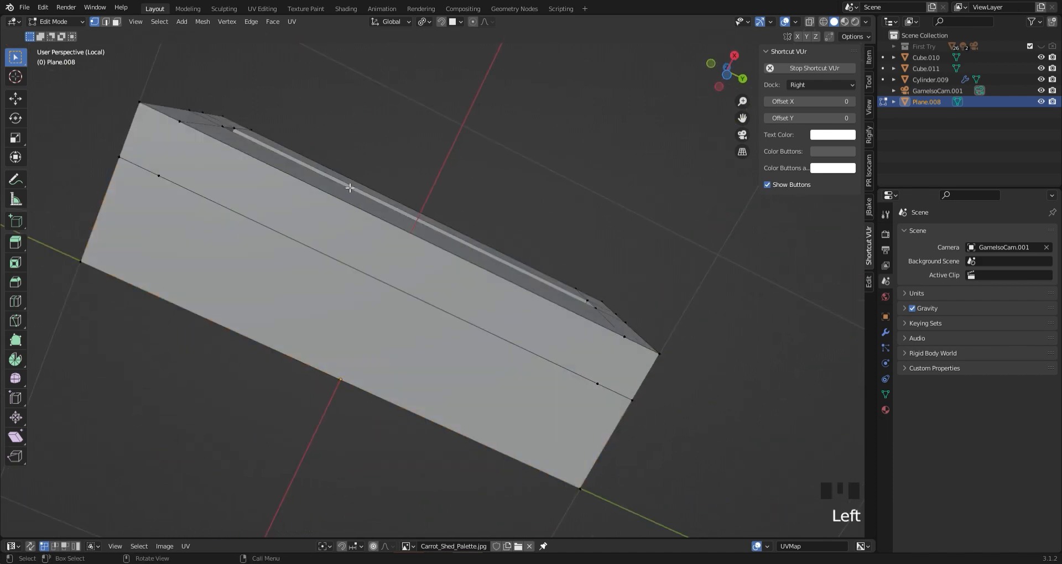
Round the half box's edges with an applied Bevel modifier of 0.32 m and 2 segments, with Auto Smooth enabled
middle_click_drag(349, 188, 494, 441)
scroll(522, 301, "up", 2)
key("Tab")
key("Tab")
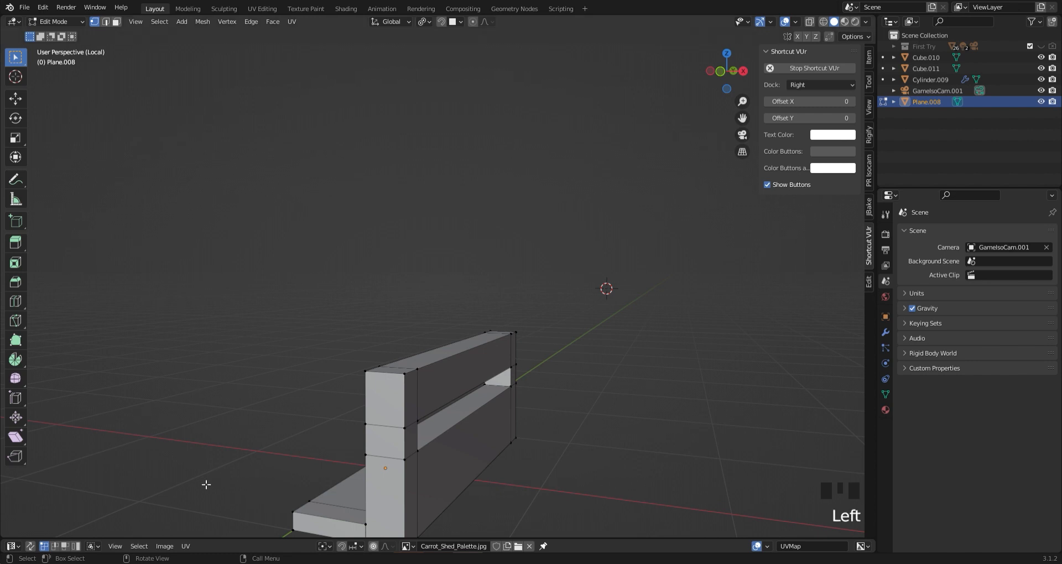
middle_click_drag(206, 484, 159, 496)
left_click(325, 372, "alt")
key("Tab")
left_click(885, 332)
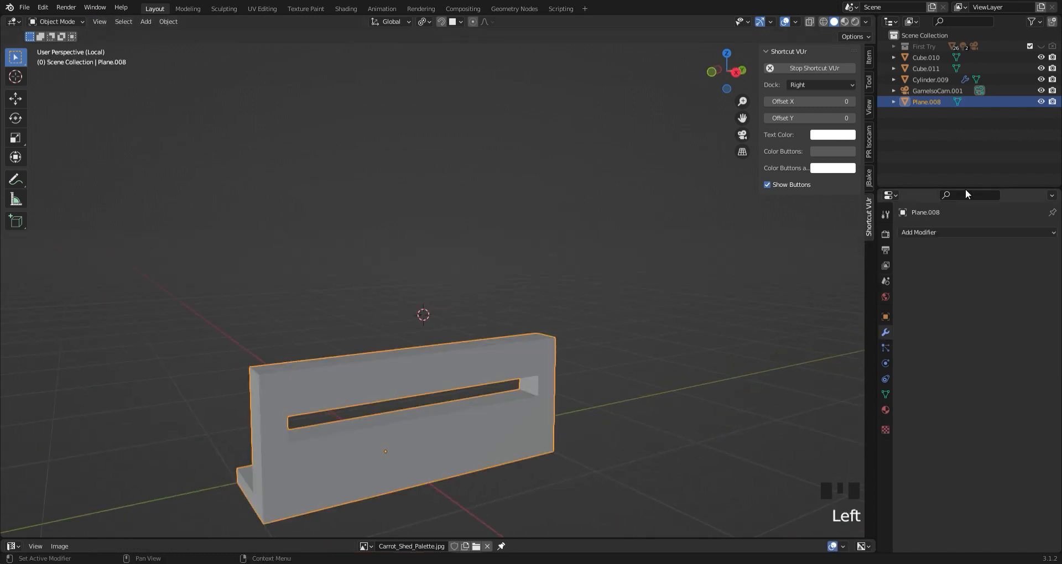
left_click(950, 232)
left_click(817, 275)
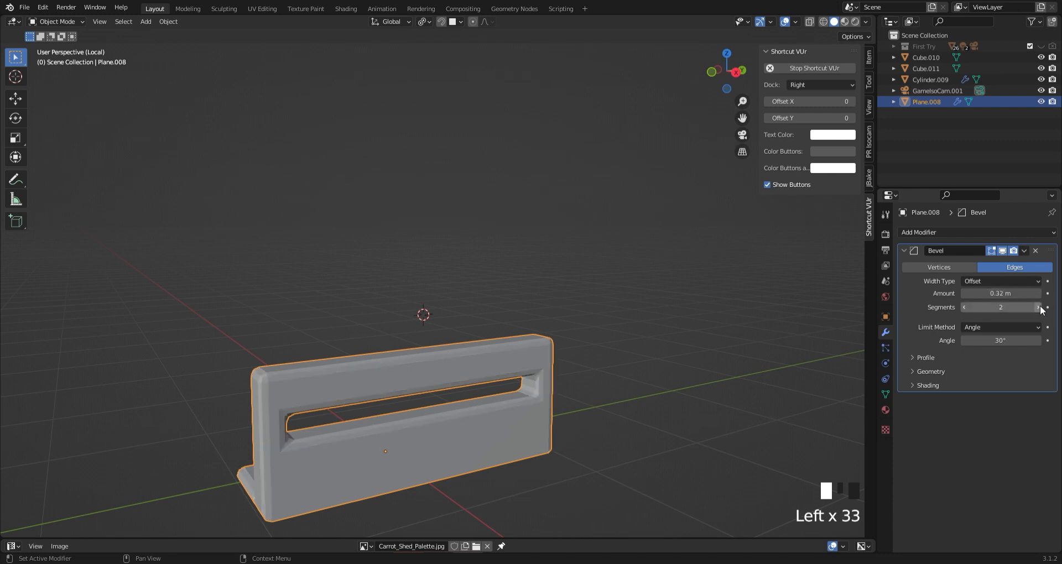
left_click(885, 393)
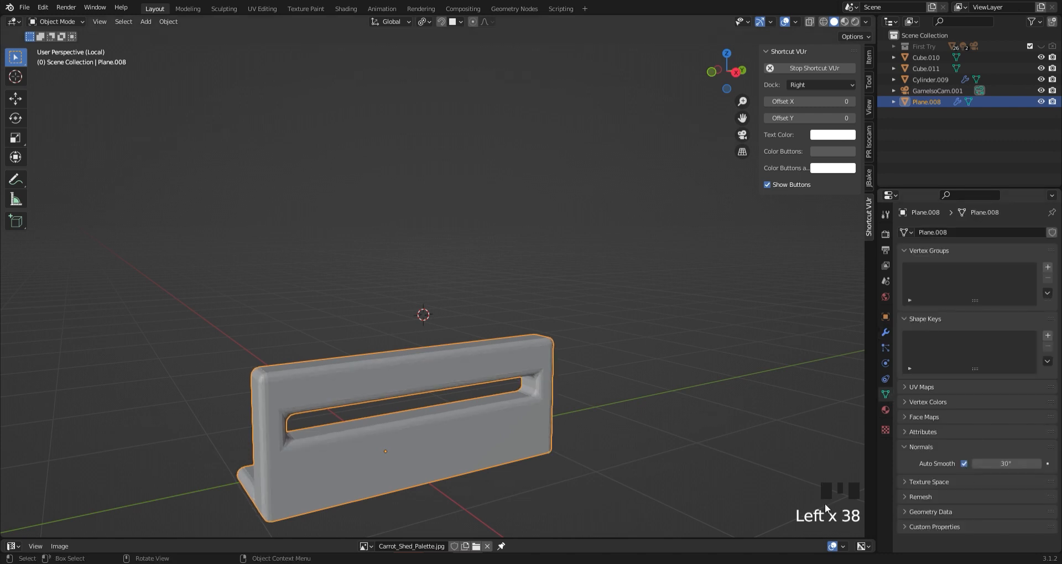
left_click(886, 332)
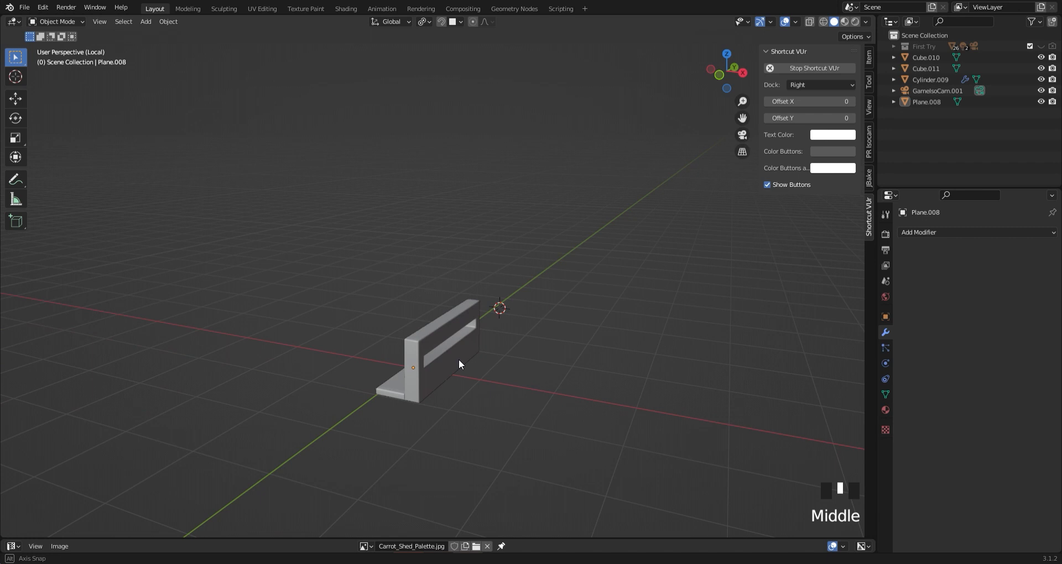
Mirror the half box across the X axis with a Mirror modifier and apply it
middle_click_drag(459, 359, 455, 396)
scroll(455, 396, "up", 2)
left_click(453, 417)
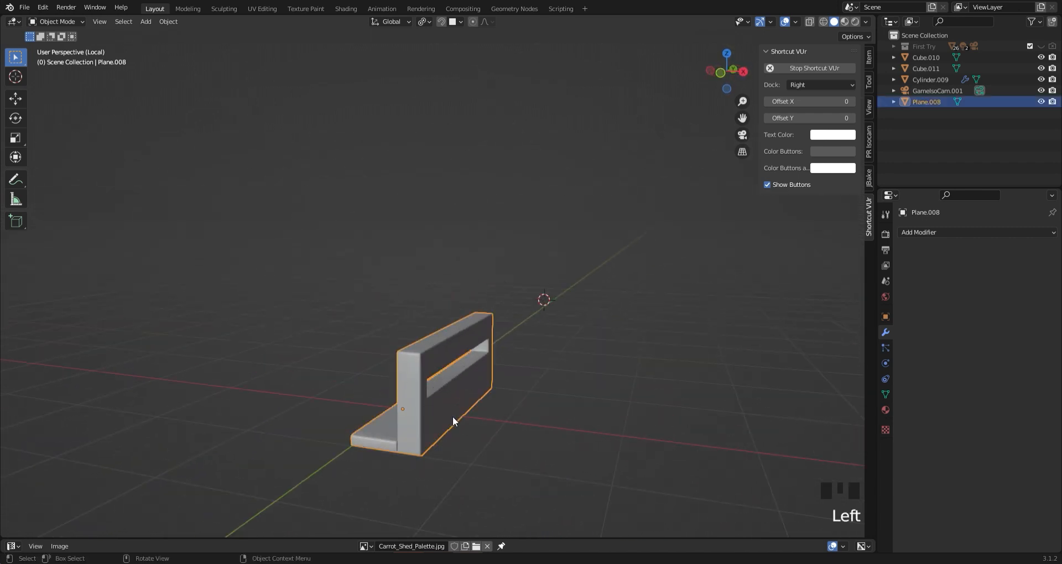
left_click(910, 233)
left_click(852, 361)
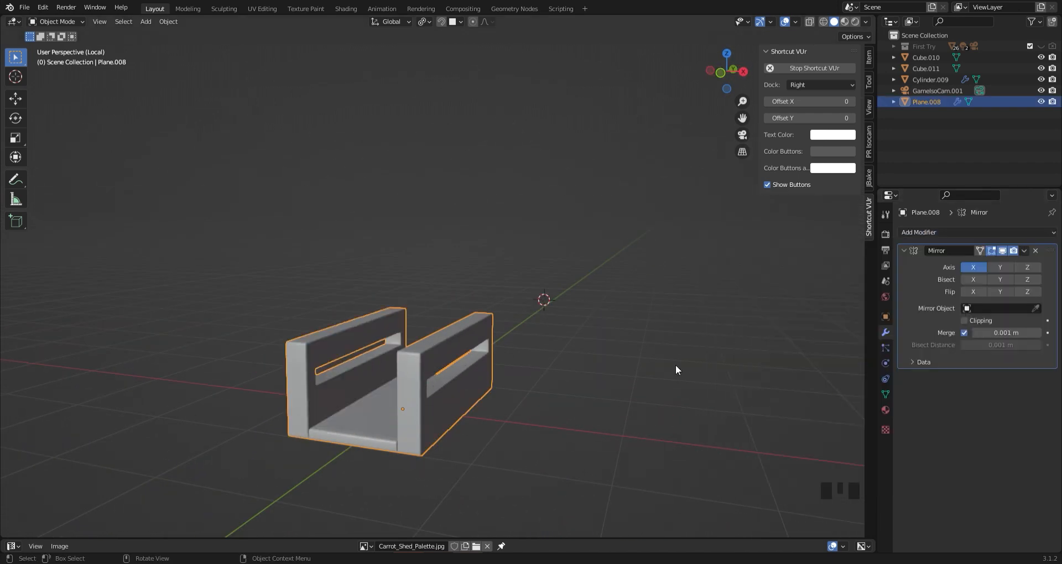
left_click(1024, 251)
left_click(965, 268)
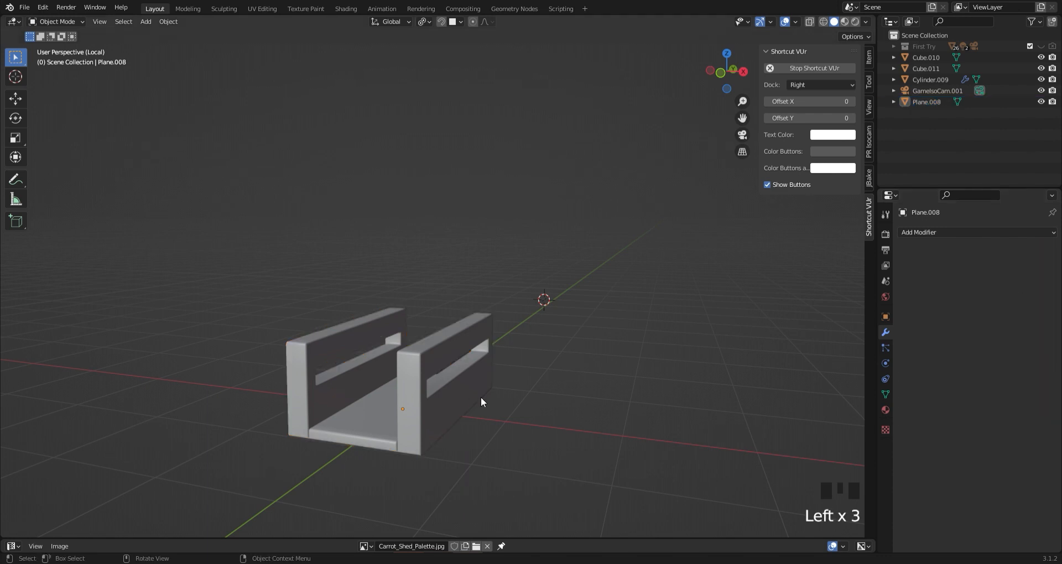
middle_click_drag(480, 397, 450, 404)
left_click(449, 403)
key("Tab")
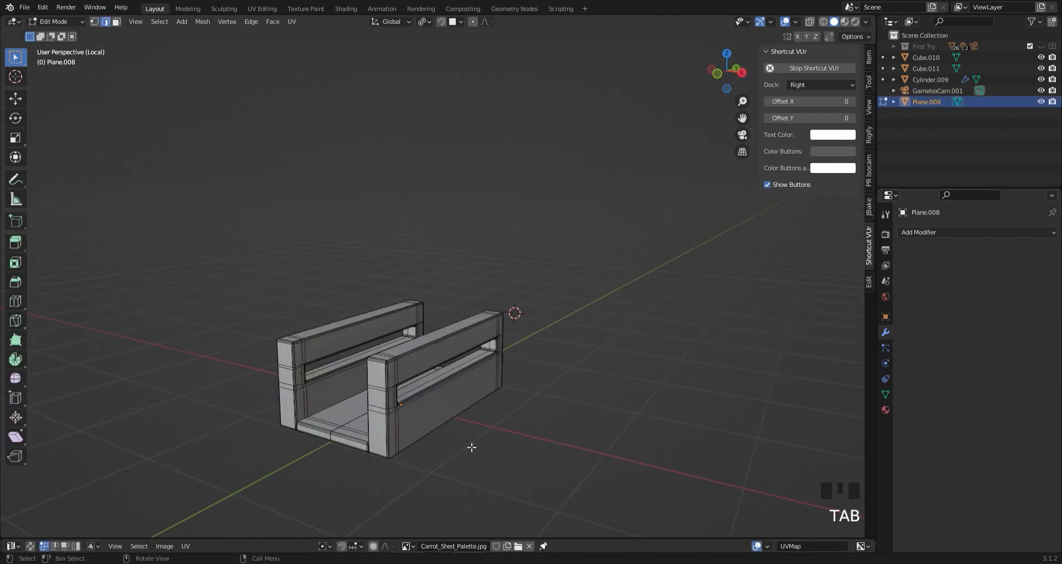
key("Tab")
Add a 2 m plane and stand it upright facing front by rotating it 90° about Y and 90° about Z
middle_click_drag(394, 464, 372, 470)
left_click(256, 486)
key("shift+a")
mouse_move(269, 323)
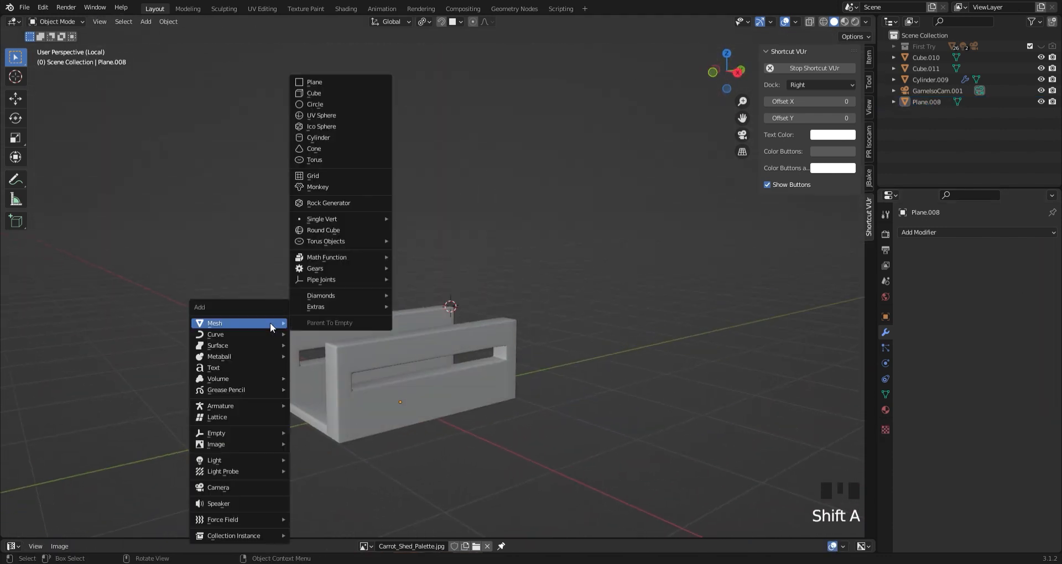
left_click(322, 80)
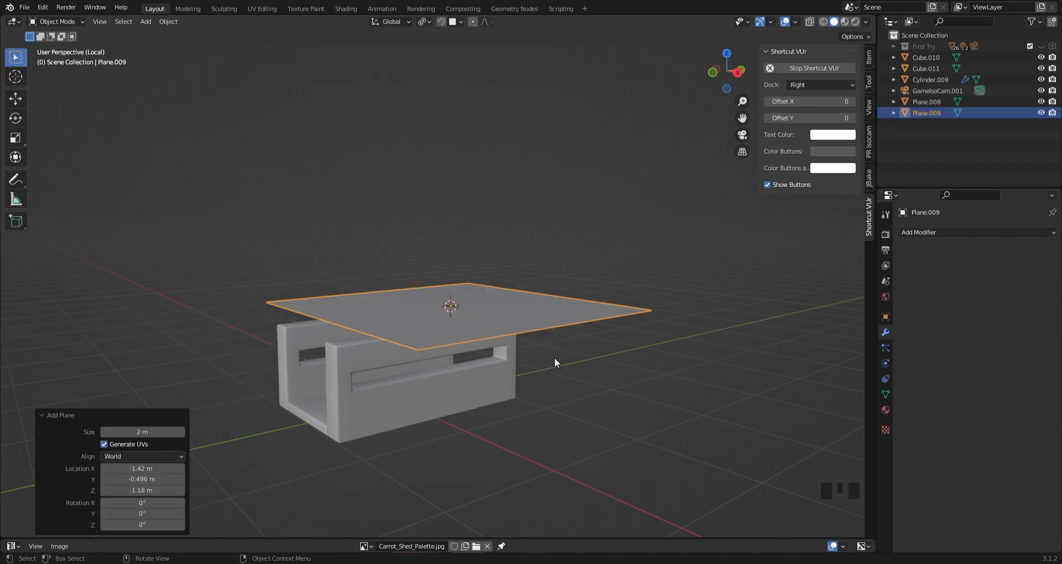
left_click(714, 72)
type("r")
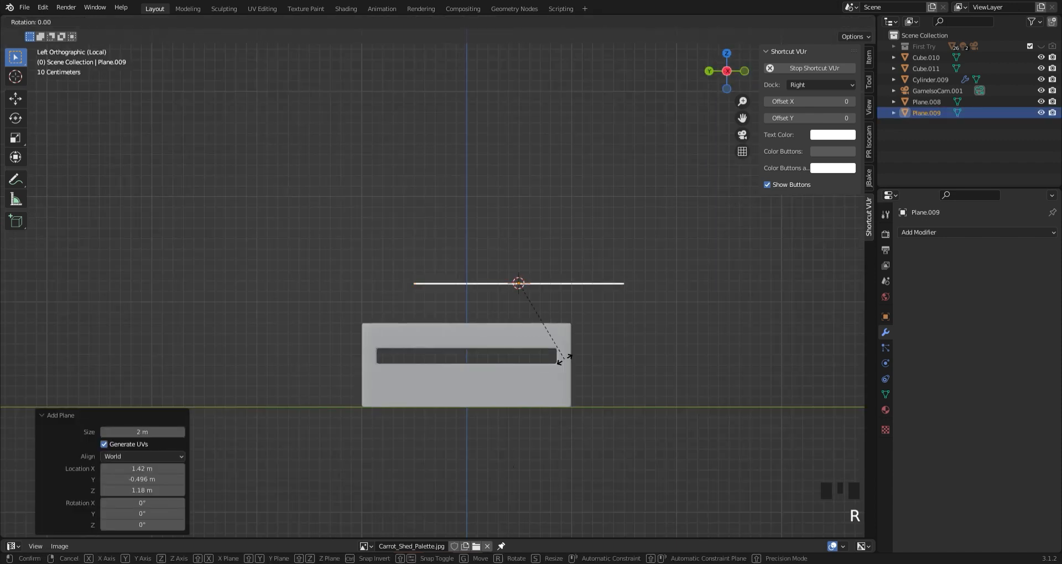
type("90")
key("Return")
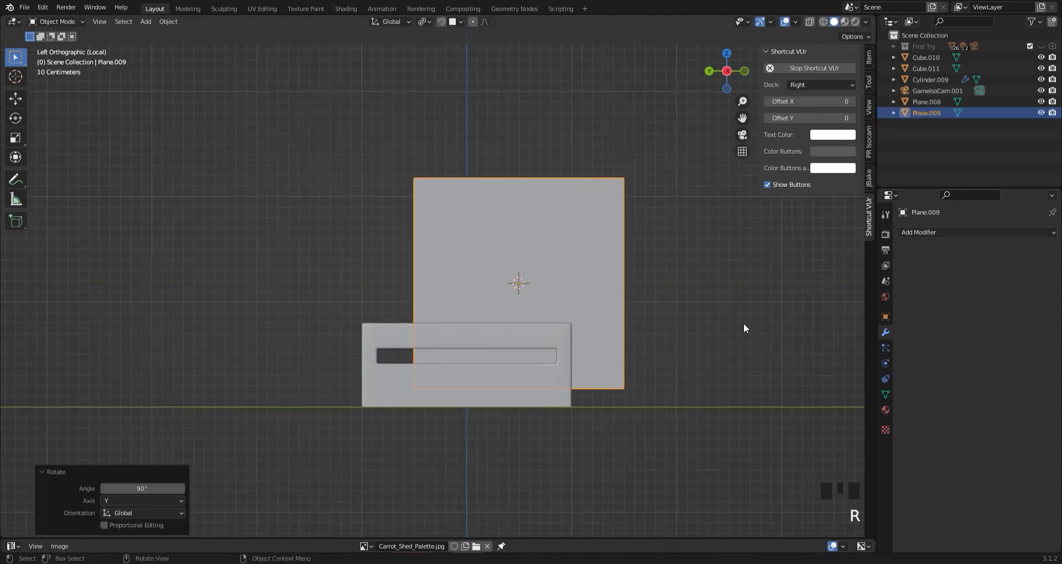
left_click(743, 73)
type("rz90")
key("Return")
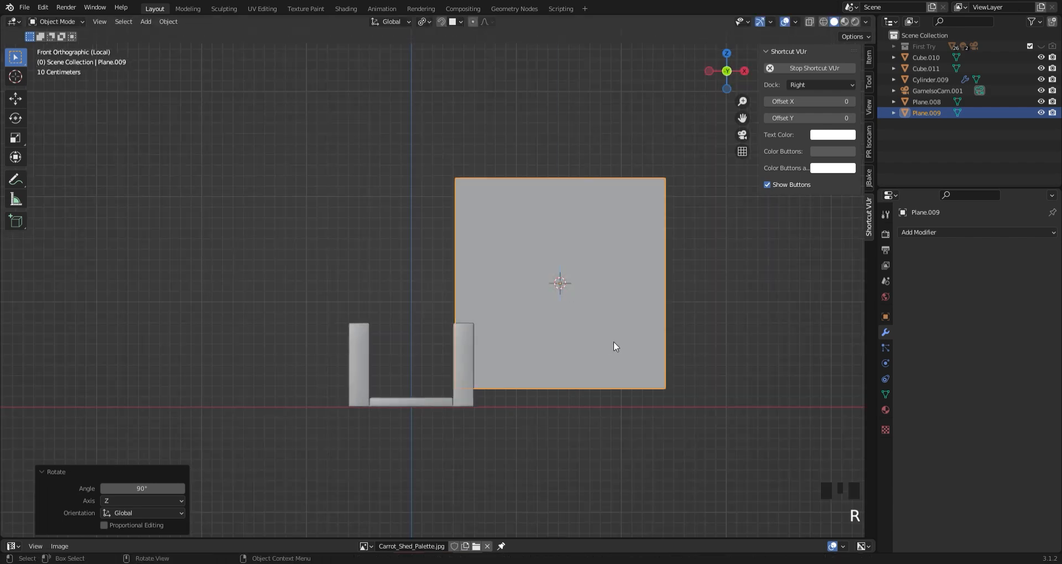
Centre the plane on the box along X and scale it by about 0.583 along X to match the box's width
key("g")
key("x")
left_click(507, 377)
key("s")
key("x")
left_click(501, 394)
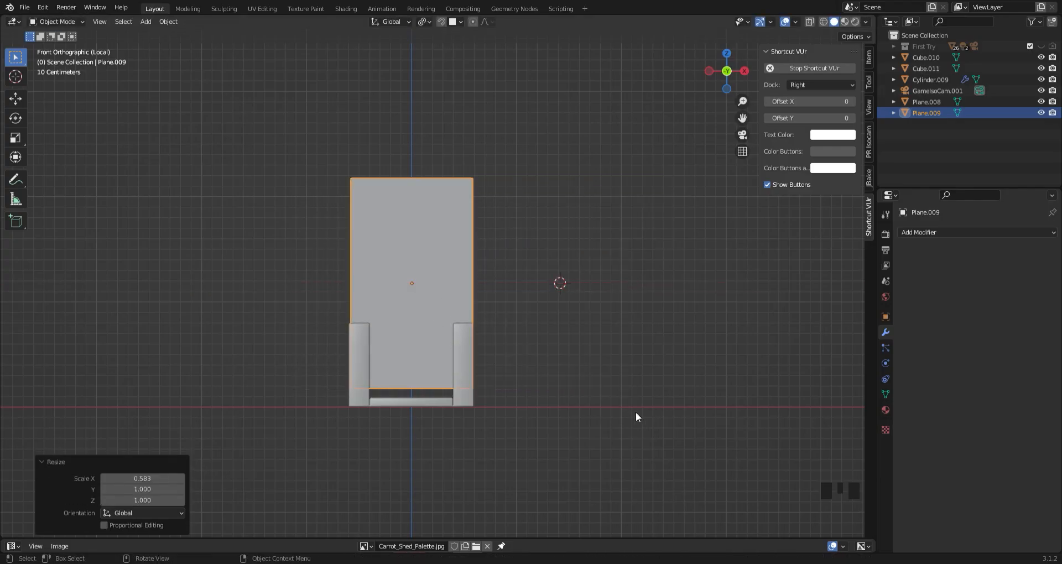
Scale the plane by about 0.303 along Z and align its lower edge with the bottom of the box
key("g")
key("z")
left_click(640, 536)
key("s")
key("z")
left_click(491, 418)
key("g")
key("z")
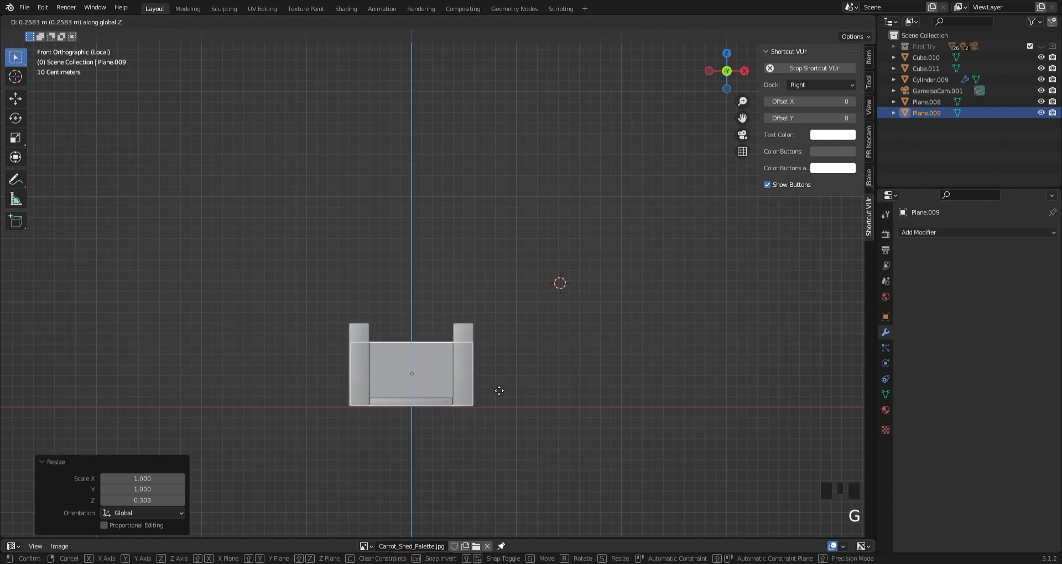
left_click(498, 390)
Raise the plane's upper edge about 0.15 m along Z to match the side walls' height
key("Tab")
left_click(443, 327)
key("g")
key("z")
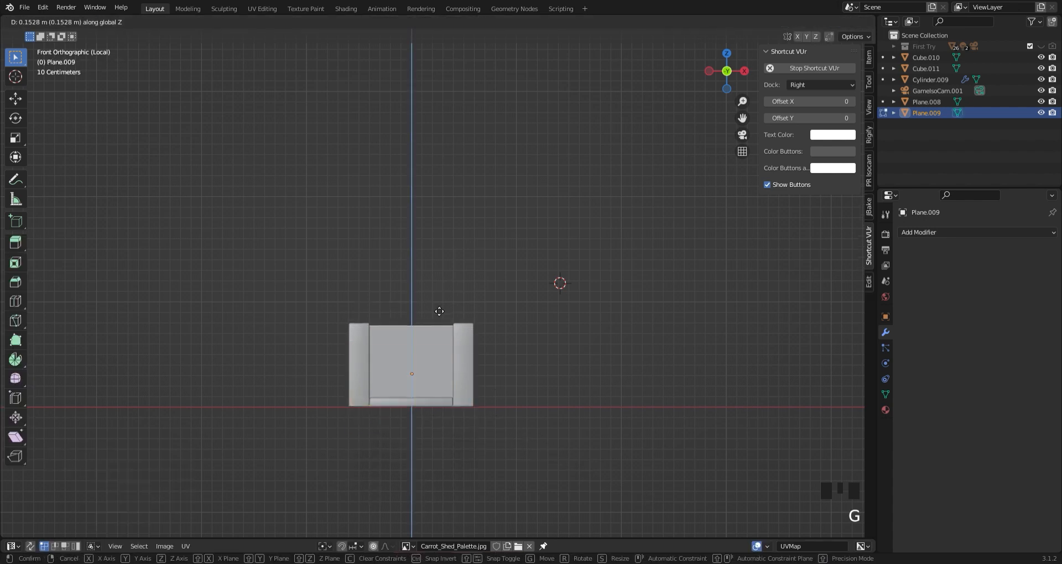
left_click(437, 309)
Move the plane about 0.69 m along negative Y, in front of the box's open end
middle_click_drag(522, 362, 481, 406)
key("Tab")
key("g")
key("y")
left_click(307, 475)
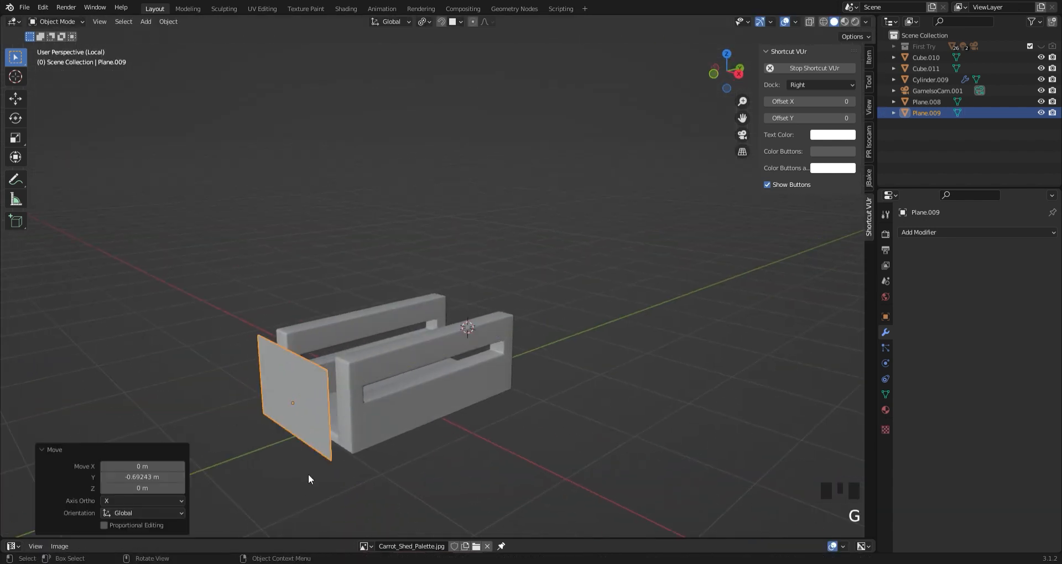
Extrude the plane's face about 0.28 m outward, away from the box
middle_click_drag(307, 475, 398, 434)
key("Tab")
key("3")
left_click(400, 432)
key("e")
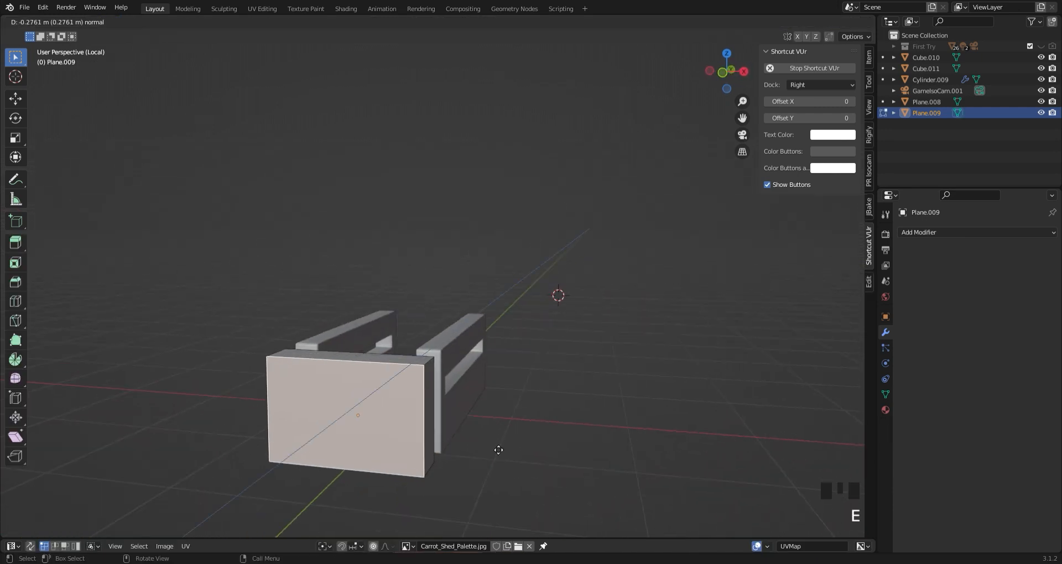
left_click(496, 453)
left_click(517, 445)
Move the extruded front face back toward the box to make a thin front panel
middle_click_drag(531, 440, 153, 350)
key("3")
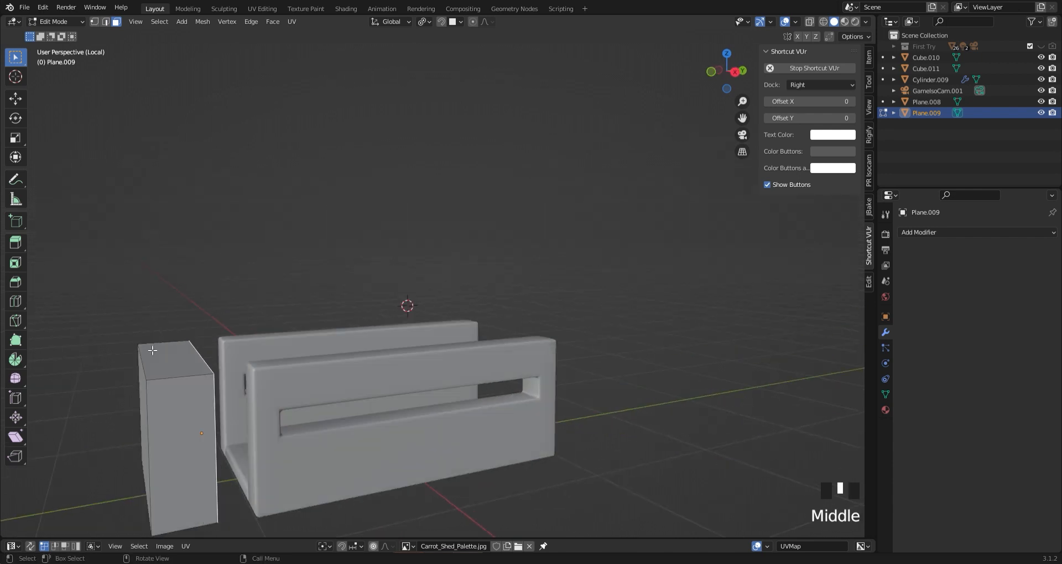
key("g")
left_click(278, 484)
middle_click_drag(278, 485, 190, 438)
key("Tab")
Add a 2 m cube and scale it down to about 0.29 along X and 0.098 along Z
key("shift+a")
mouse_move(126, 339)
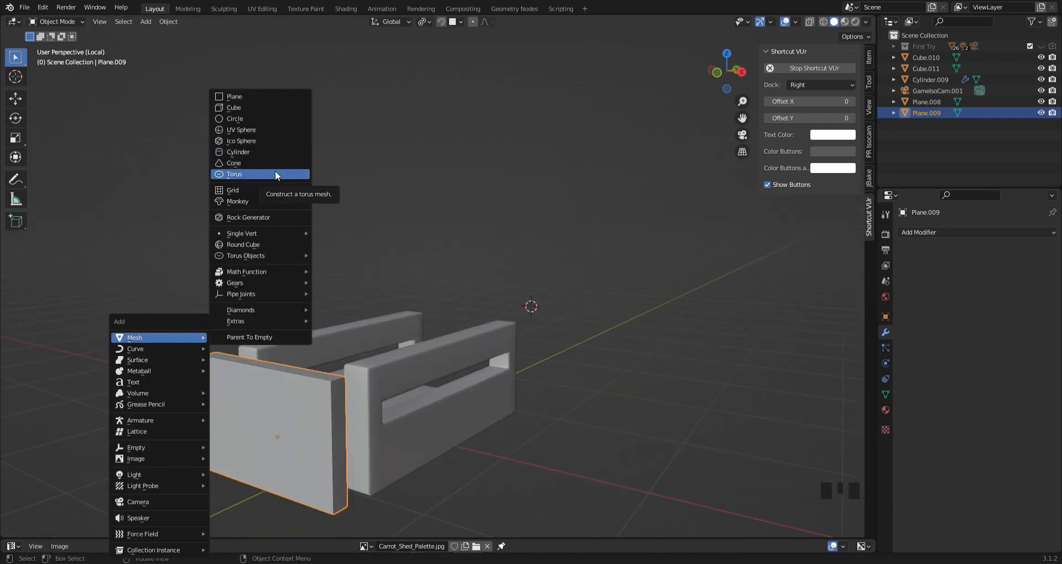
left_click(273, 109)
key("KP_1")
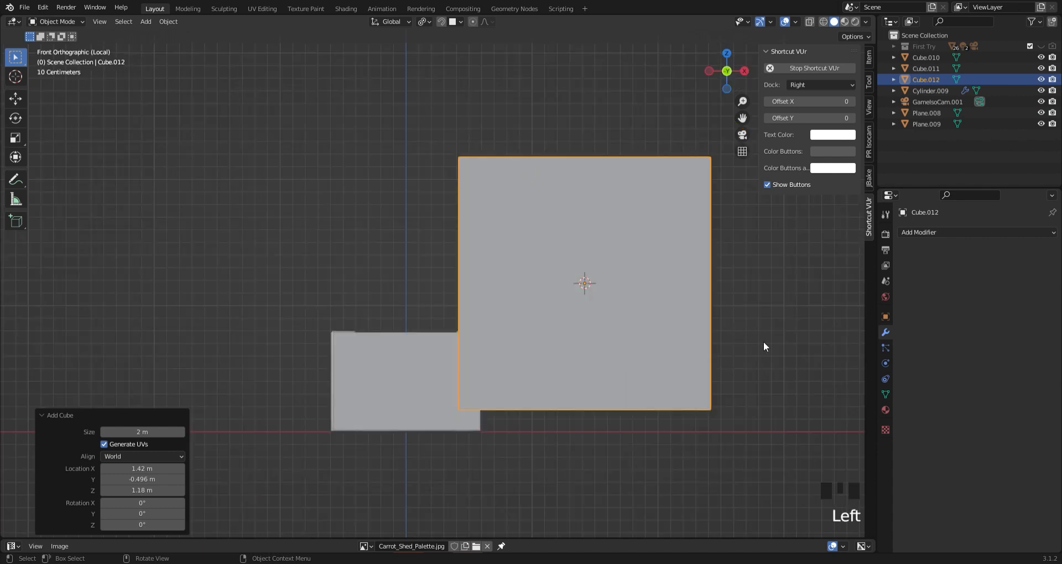
key("s")
key("x")
left_click(625, 319)
key("s")
key("z")
left_click(592, 290)
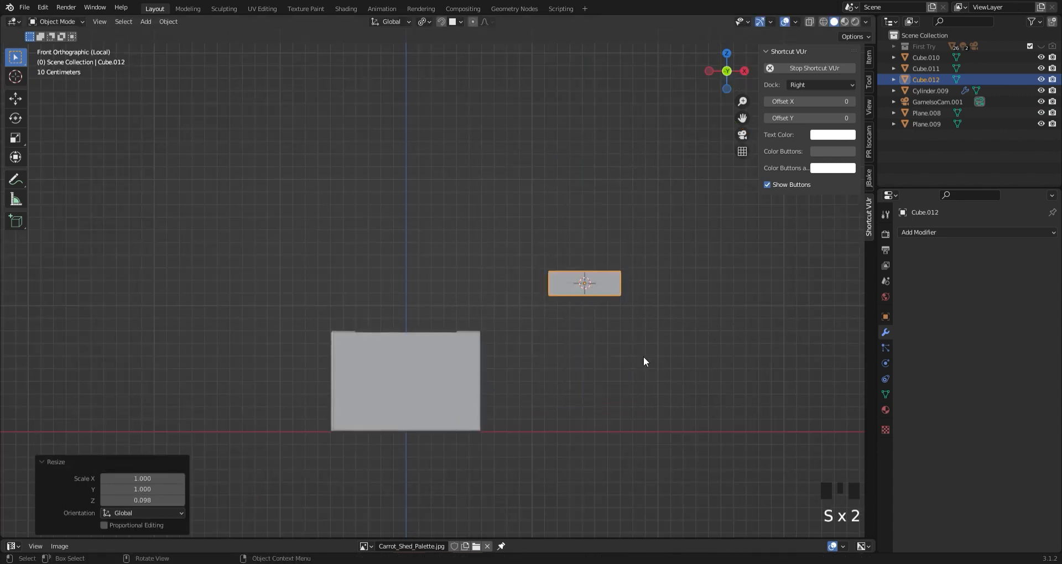
Move the small block about 1.41 m along negative X to centre it over the box
key("g")
key("x")
left_click(429, 327)
scroll(429, 326, "up", 5)
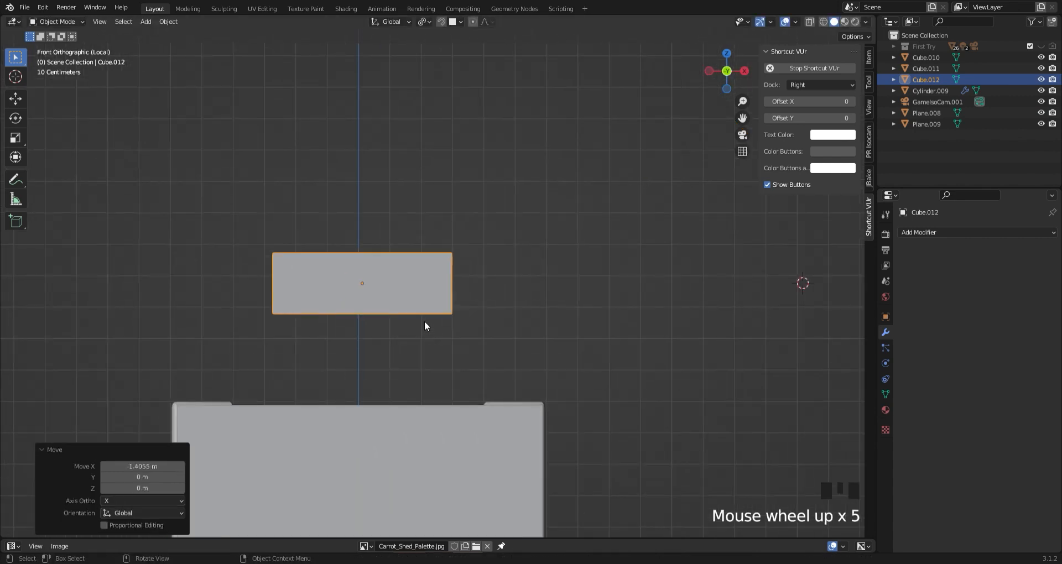
key("Tab")
key("Tab")
Add a Bevel modifier with an amount of 0.2 m to the block and edit its segment count
left_click(925, 235)
left_click(819, 272)
left_click_drag(1000, 293, 1018, 293)
left_click(1010, 309)
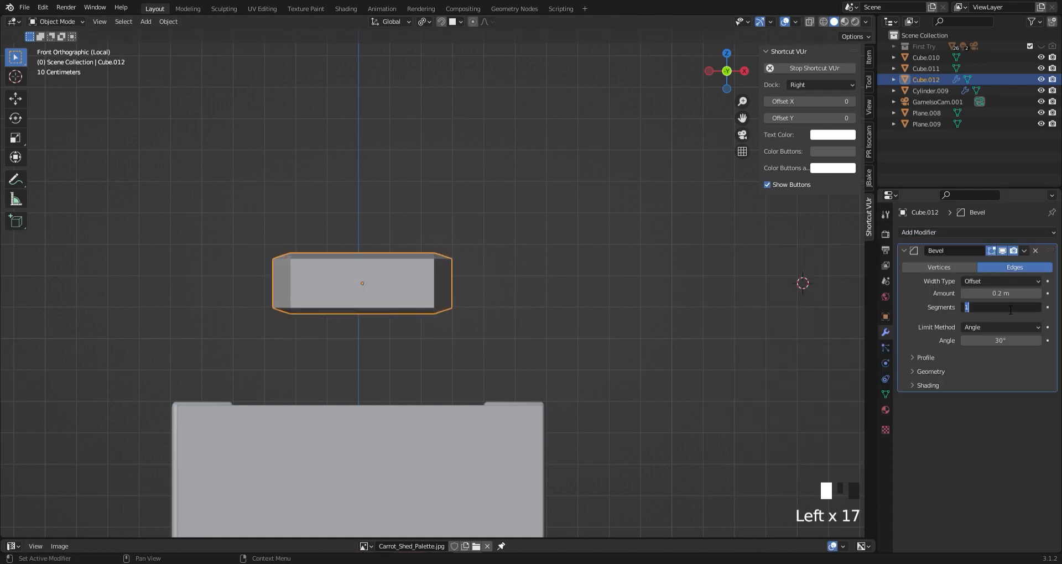
Scale the block down along Y into a slim handle and turn on Auto Smooth for it
middle_click_drag(608, 298, 539, 308)
left_click(365, 311)
key("s")
key("y")
left_click(354, 310)
left_click(886, 394)
left_click(964, 464)
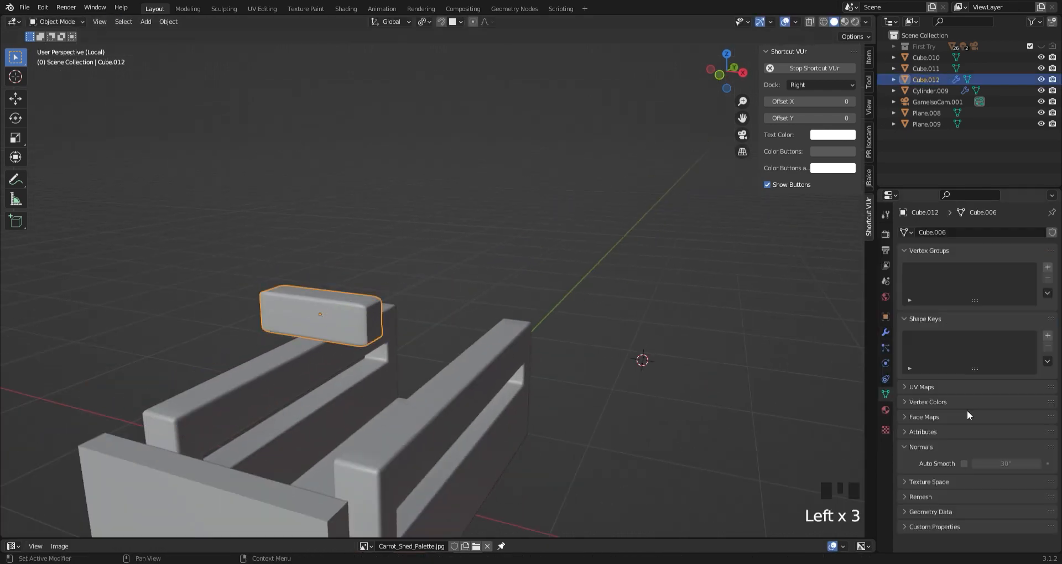
Lower the handle block about 0.57 m along Z to the upper part of the front panel
middle_click_drag(276, 334, 361, 331)
left_click(382, 316)
left_click(729, 74)
left_click(425, 293)
key("g")
key("z")
left_click(557, 436)
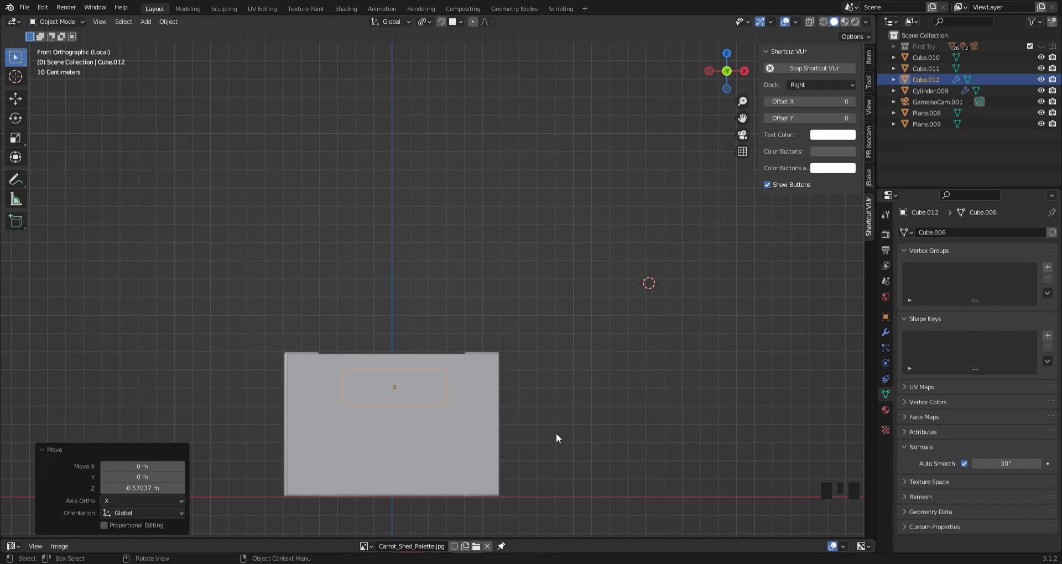
Rescale the handle block along X and scale it by about 0.688 along Z
key("s")
key("x")
left_click(599, 425)
key("s")
key("z")
left_click(539, 457)
Move the handle block along Y onto the front panel's outer face and adjust its depth along Y
middle_click_drag(537, 457, 474, 429, "alt")
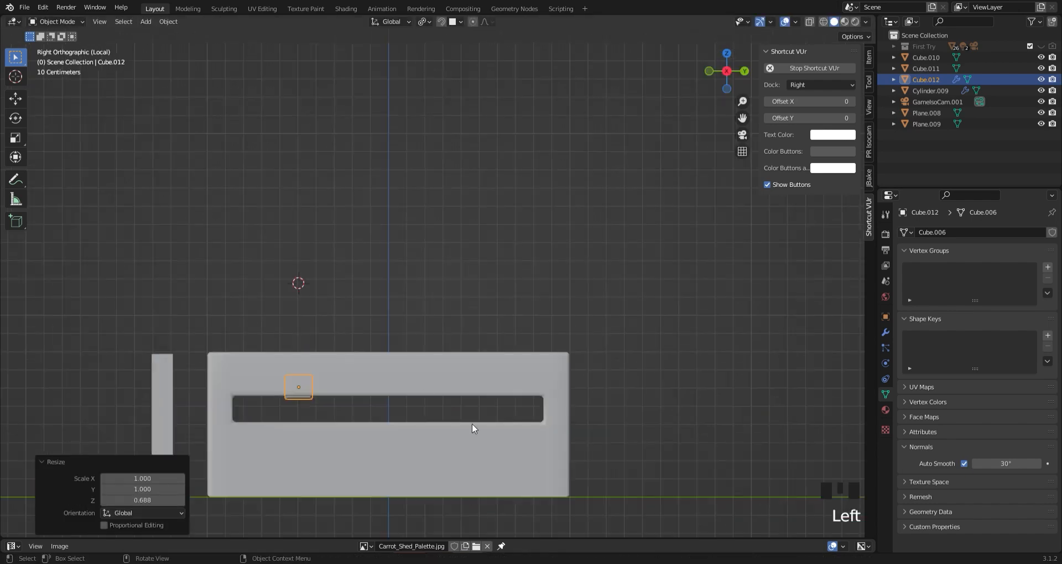
scroll(473, 429, "down", 2)
key("g")
key("y")
left_click(379, 434)
key("s")
key("y")
left_click(355, 168)
middle_click_drag(356, 168, 409, 182)
left_click(409, 183)
Add a Boolean modifier to the front panel, set to Difference with the handle block Cube.012 as the cutter object
left_click(257, 426)
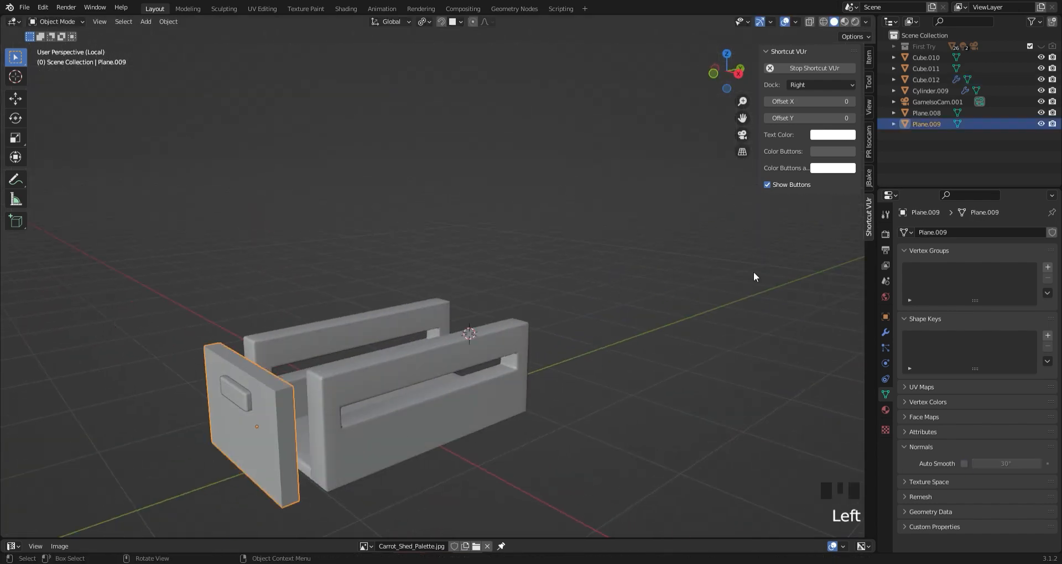
left_click(885, 332)
left_click(907, 232)
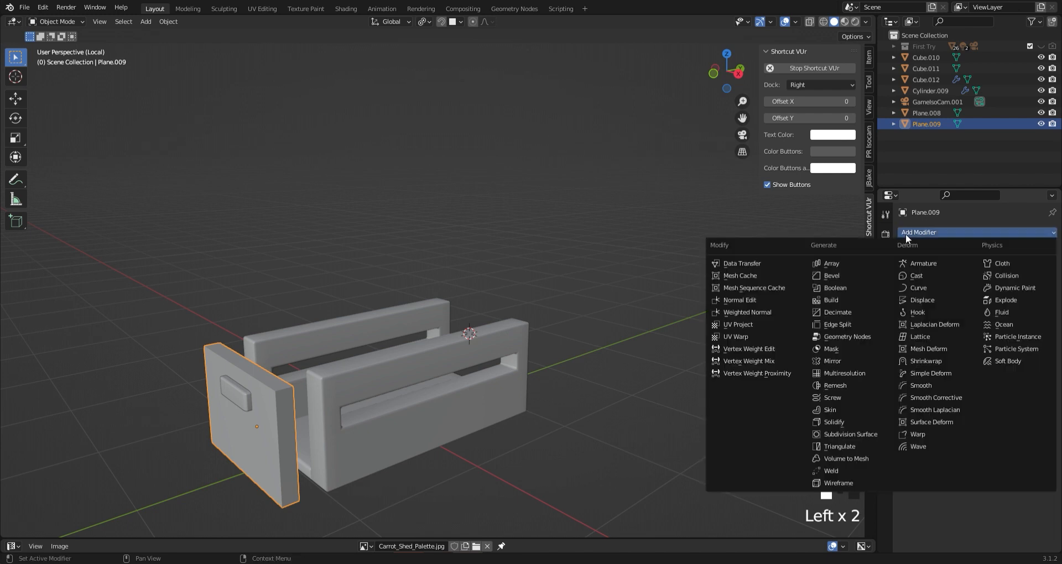
left_click(835, 287)
left_click(996, 295)
left_click(1035, 295)
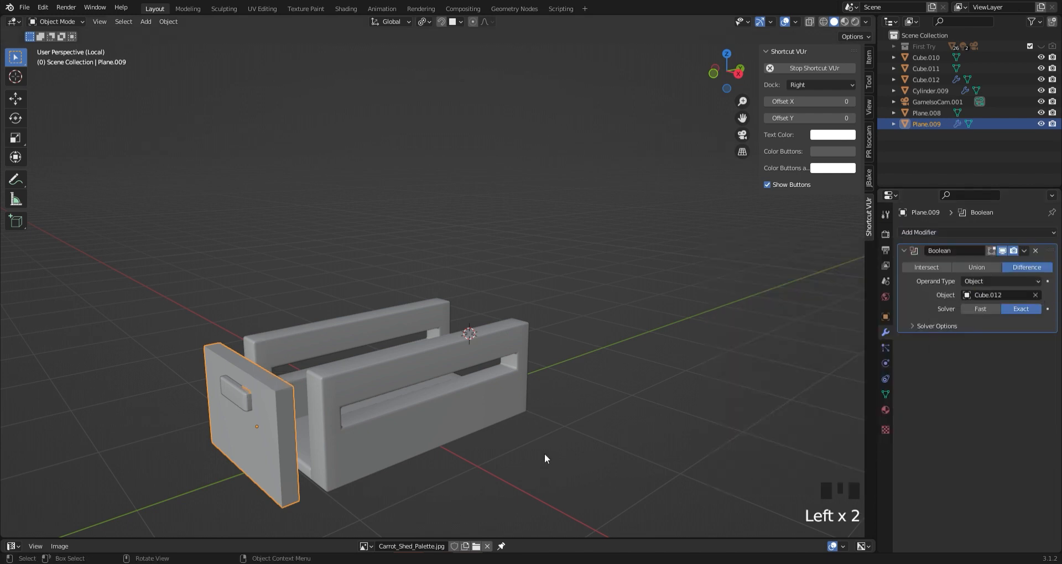
Hide the handle block and apply the front panel's Boolean modifier to cut the handle opening
left_click(247, 399)
middle_click_drag(211, 426, 293, 462)
left_click(293, 463)
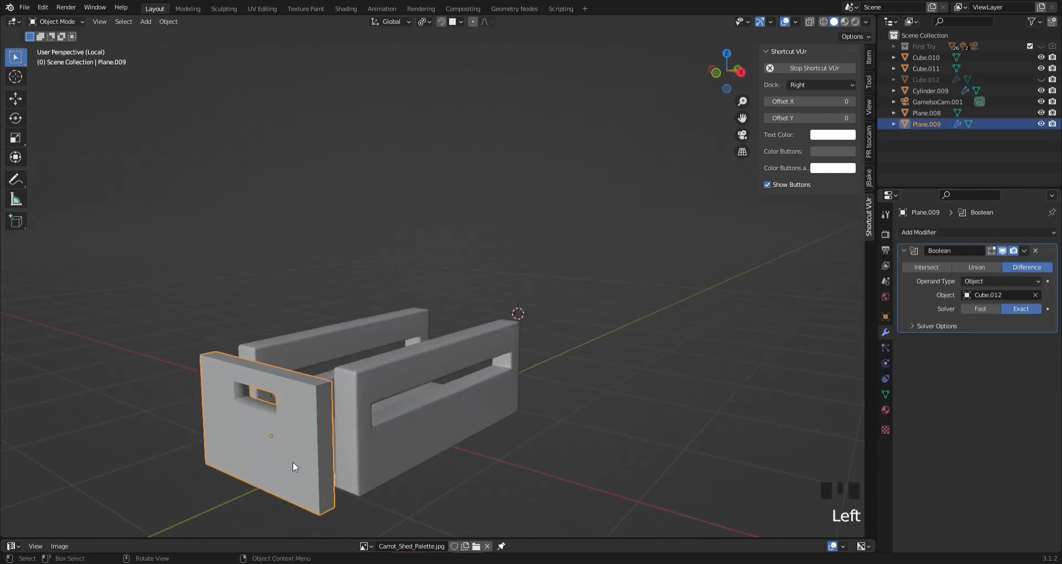
left_click(921, 250)
left_click(921, 249)
left_click(1023, 251)
left_click(1012, 264)
Add a Bevel modifier with a 0.23 m amount and 15 segments to the front panel and enable Auto Smooth at 30°
left_click(929, 232)
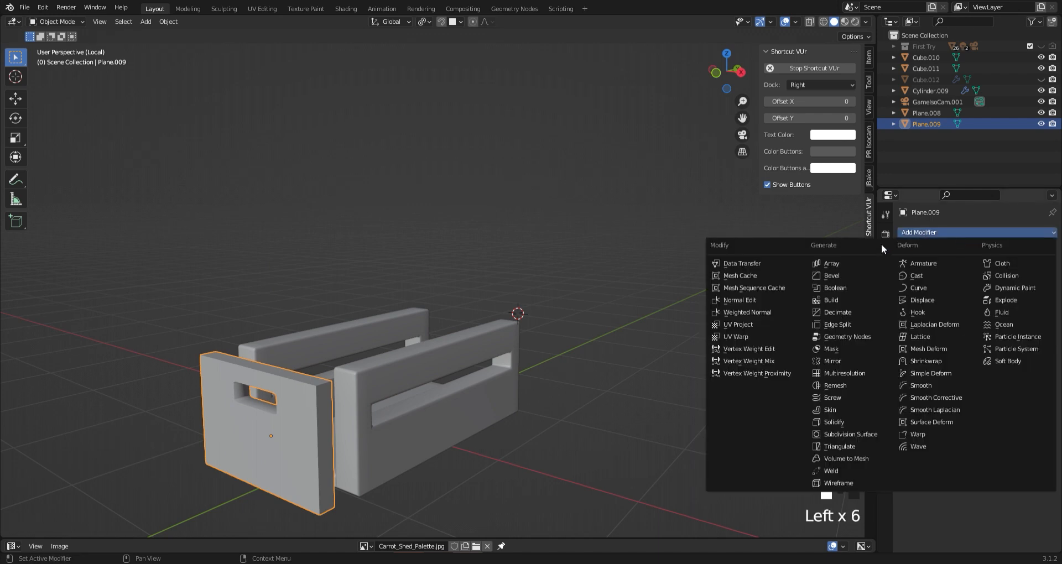
left_click(864, 277)
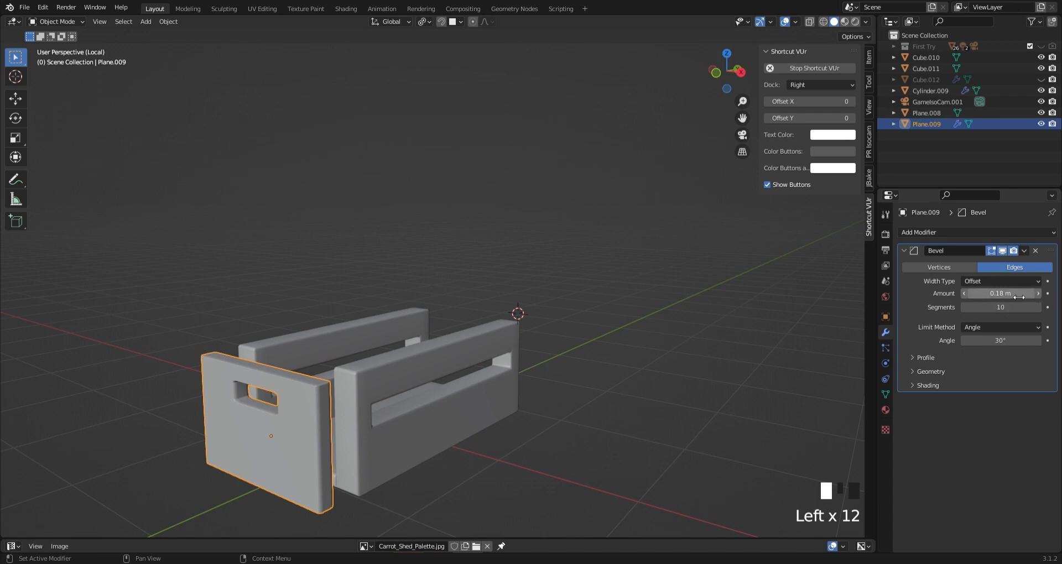
left_click(885, 395)
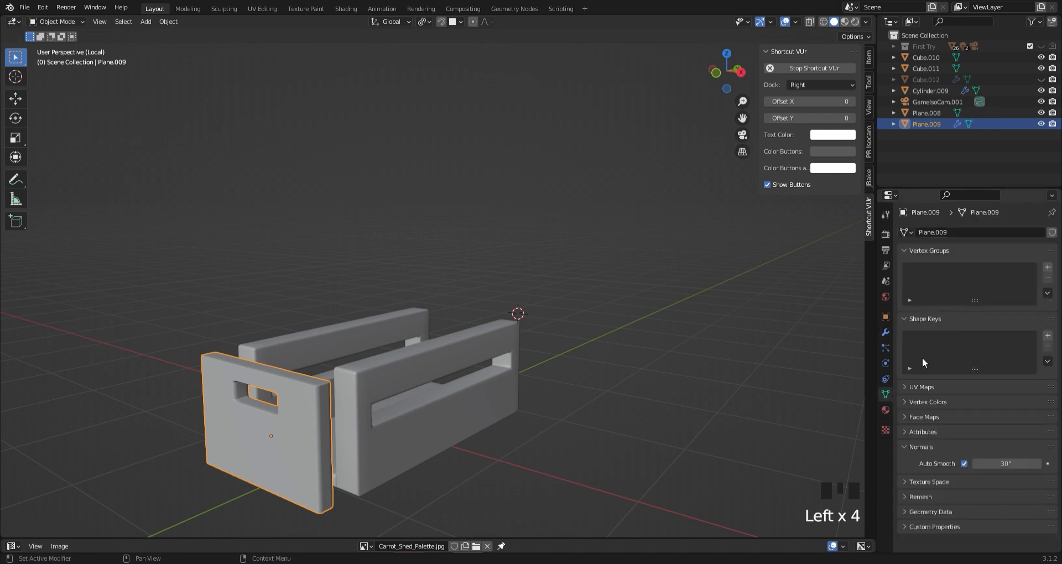
left_click(885, 332)
left_click(904, 251)
Shade the front panel smooth with Auto Smooth on and check the shading around the handle opening
left_click(317, 452)
right_click(317, 451)
left_click(294, 360)
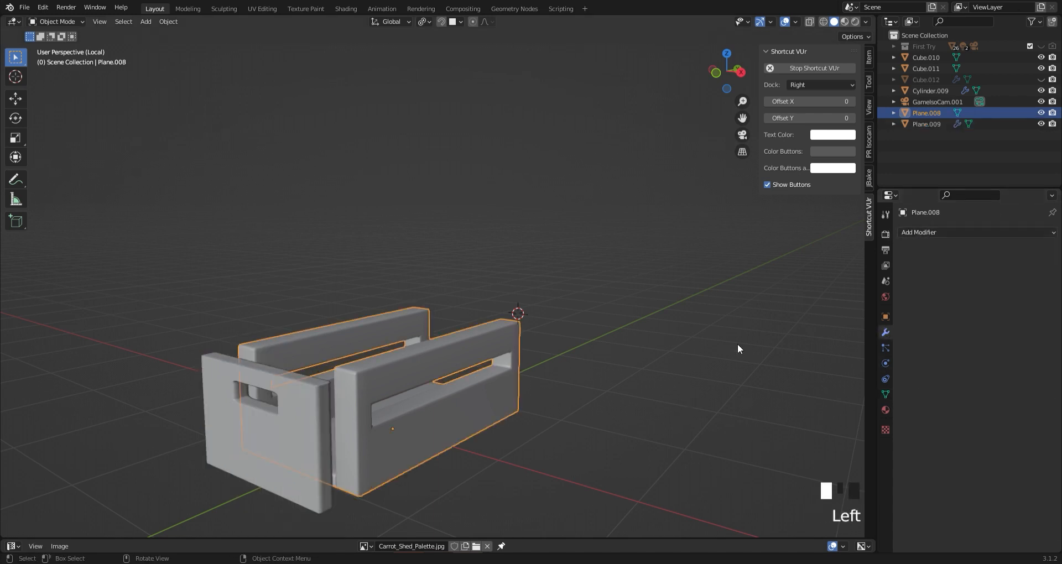
left_click(318, 432)
right_click(318, 431)
left_click(293, 360)
left_click(738, 376)
middle_click_drag(555, 412, 597, 414)
scroll(332, 441, "down", 2)
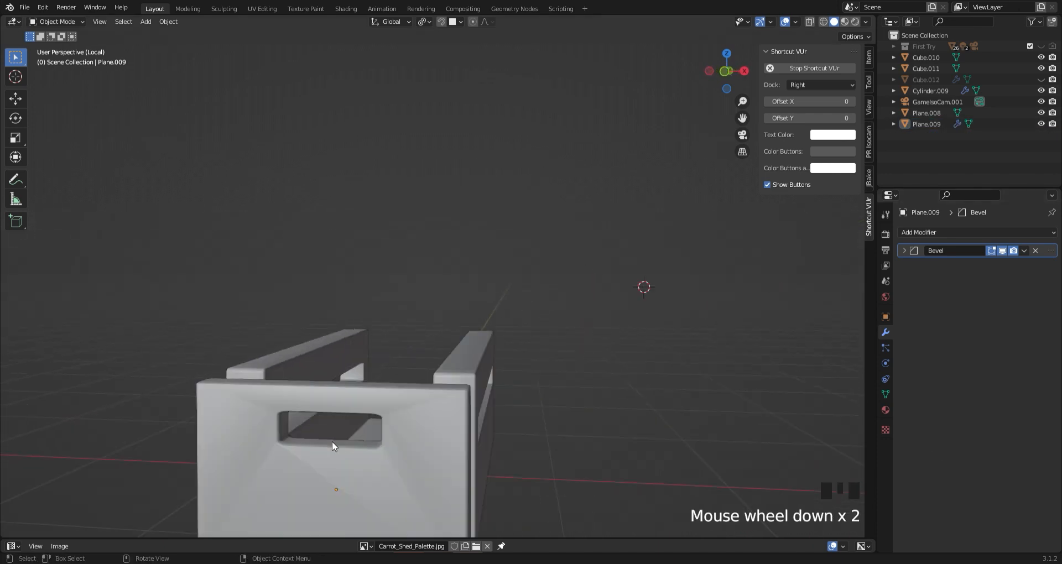
left_click(419, 480)
key("Tab")
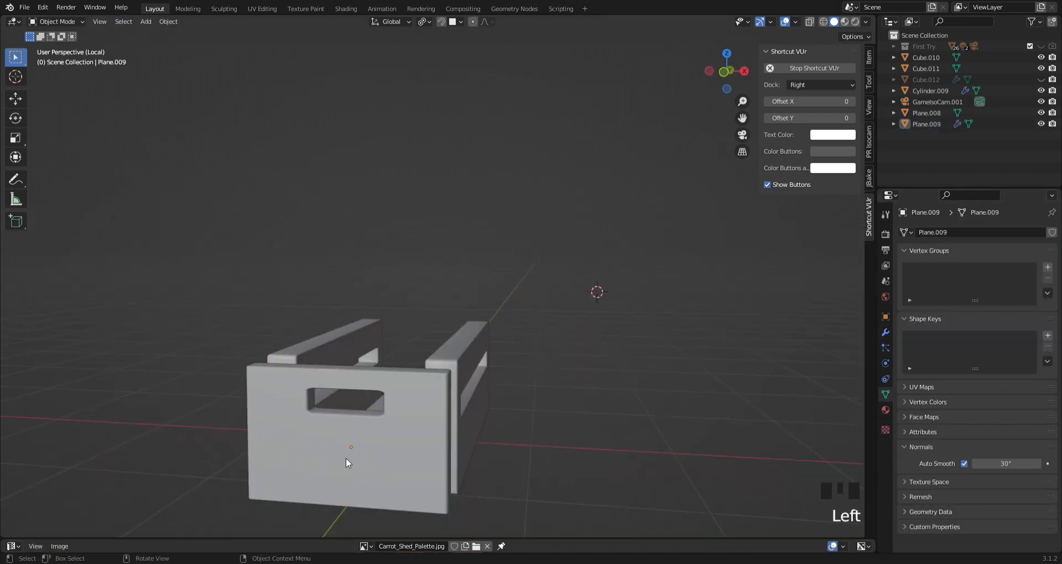
left_click(346, 463)
Move the front panel about 0.28 m along Y against the ends of the side walls
middle_click_drag(492, 415, 454, 410)
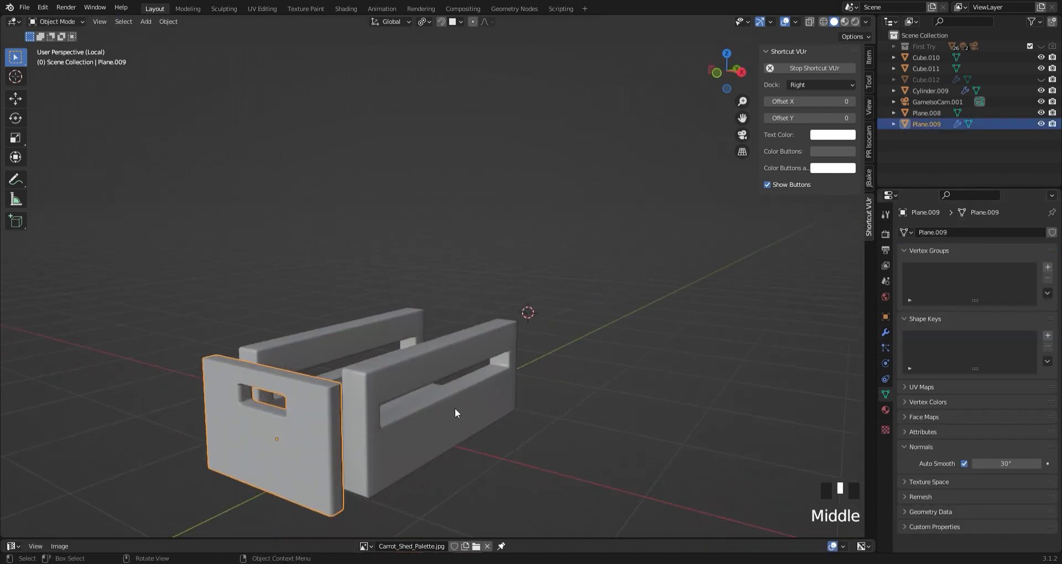
middle_click_drag(332, 401, 272, 396)
left_click(731, 71)
key("g")
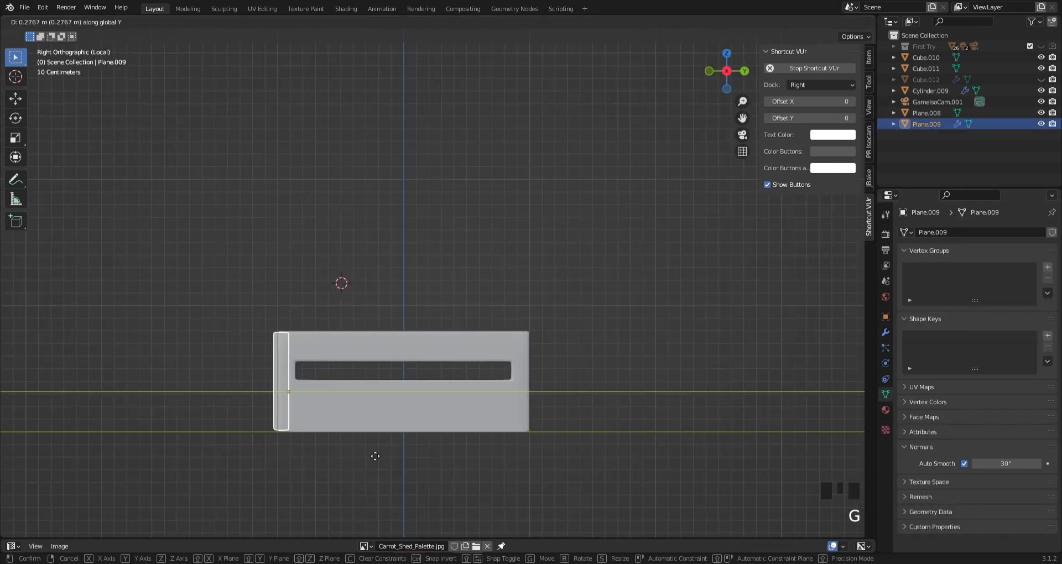
left_click(372, 455)
middle_click_drag(289, 468, 289, 369)
scroll(289, 369, "up", 2)
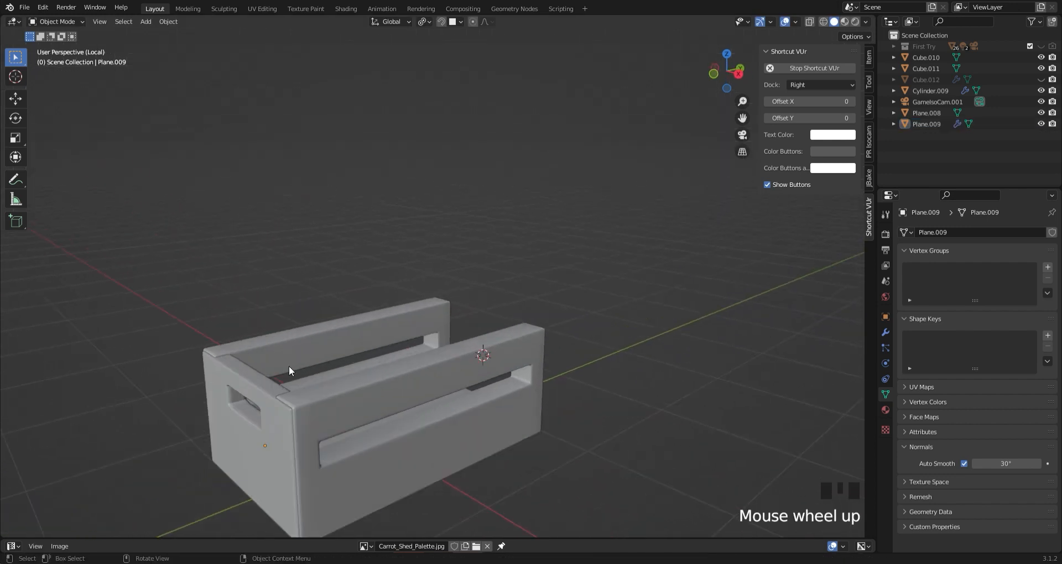
Raise the front panel's top face along Z so the panel stands slightly higher than the side walls
key("Tab")
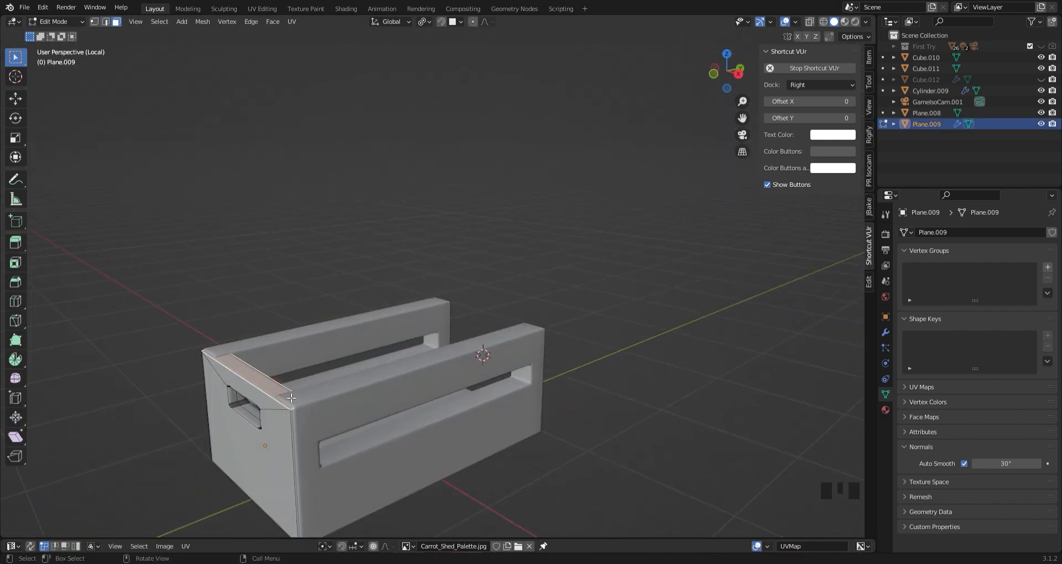
key("g")
key("z")
left_click(292, 398)
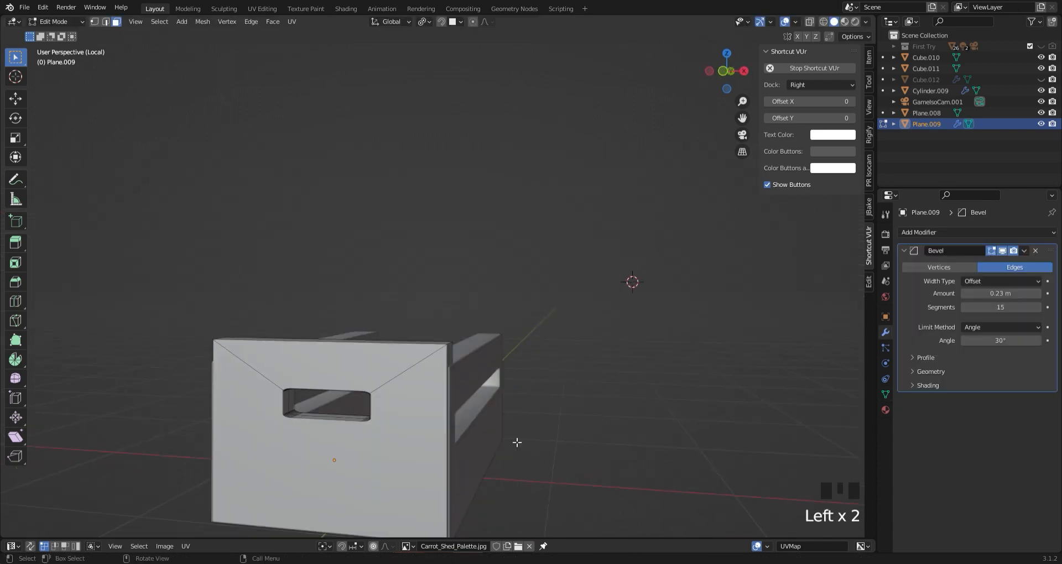
key("Tab")
Move the front panel about 0.095 m outward along Y, away from the side walls
middle_click_drag(442, 426, 360, 433)
key("g")
key("y")
left_click(361, 439)
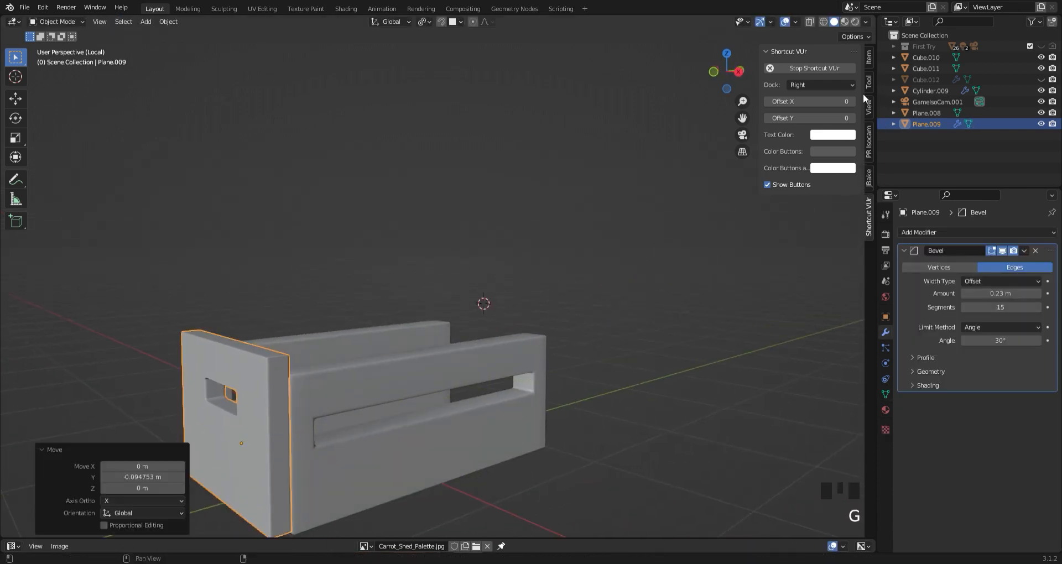
Scale the front panel along X and shift it along X to match the overall width of the side walls
left_click(714, 71)
key("s")
key("x")
left_click(533, 449)
key("g")
key("x")
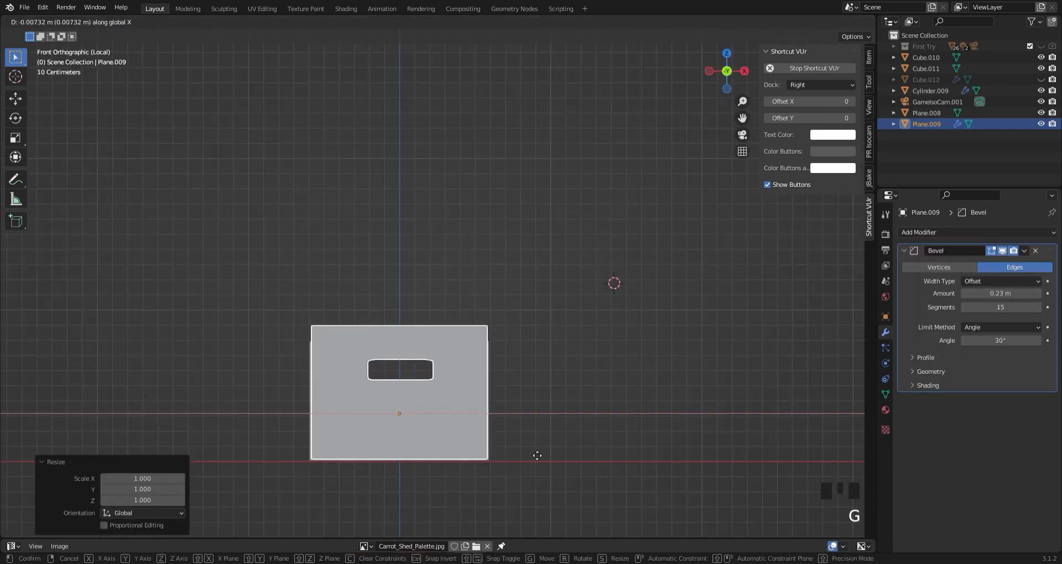
left_click(532, 450)
key("s")
key("x")
left_click(536, 450)
left_click(548, 451)
middle_click_drag(561, 452, 496, 401)
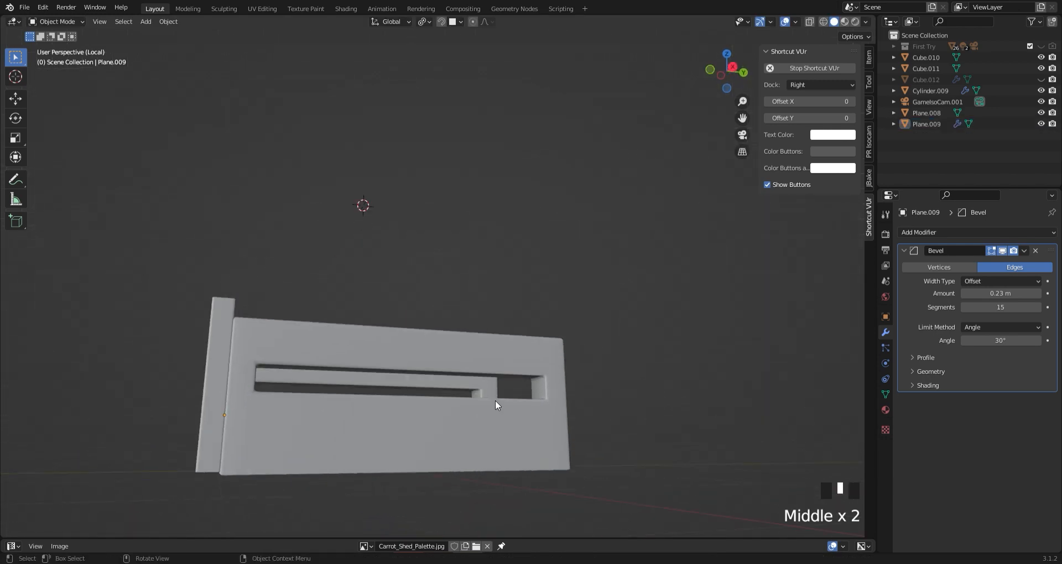
Lower the front panel about 0.015 m along Z to align its base with the side walls
left_click(727, 73)
left_click(239, 432)
key("g")
key("z")
left_click(312, 465)
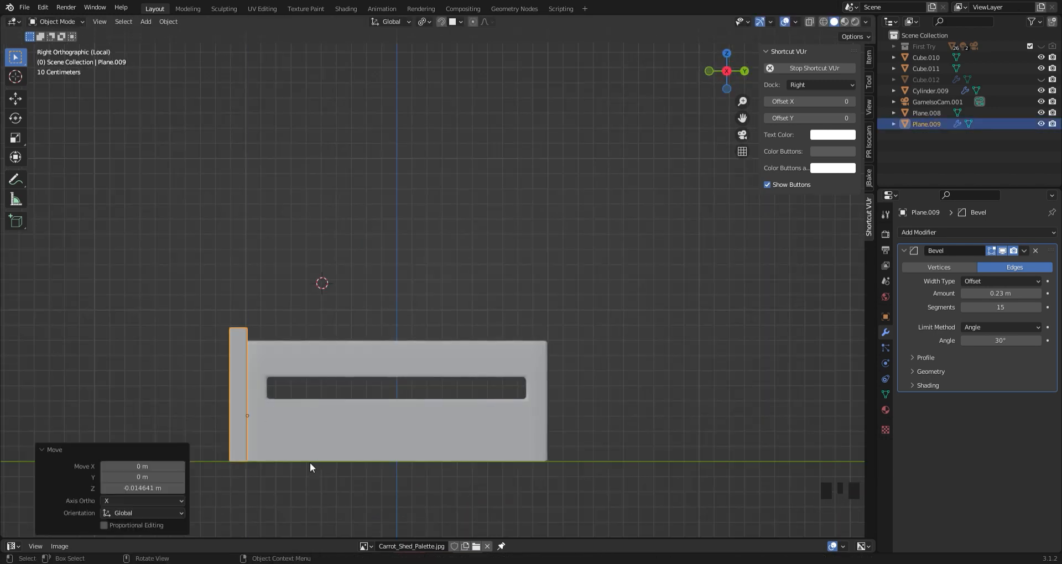
middle_click_drag(310, 462, 377, 497)
left_click(377, 497)
Apply the Bevel modifier on the front panel
key("Tab")
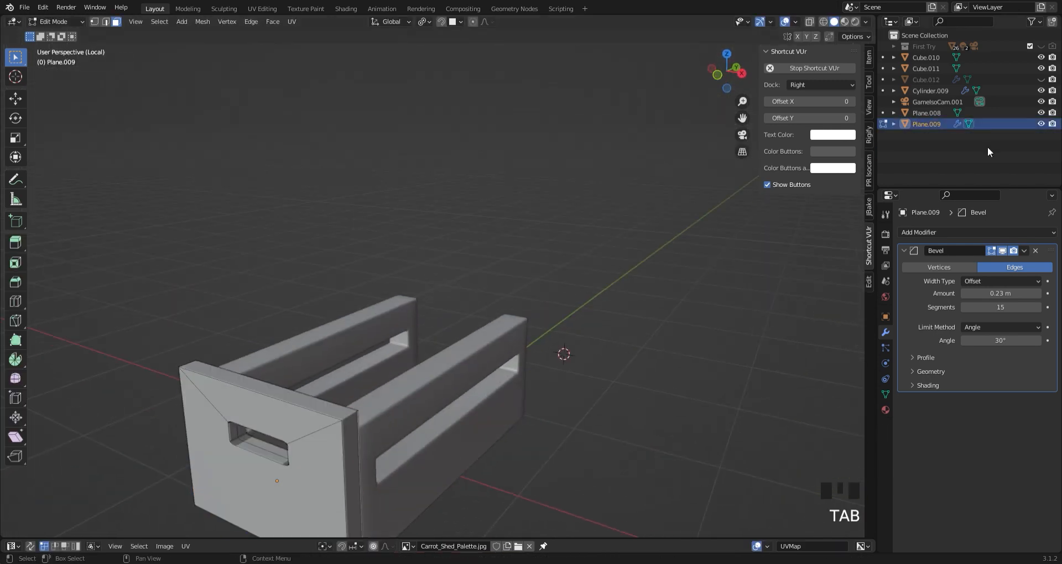
key("Tab")
left_click(1024, 250)
left_click(973, 262)
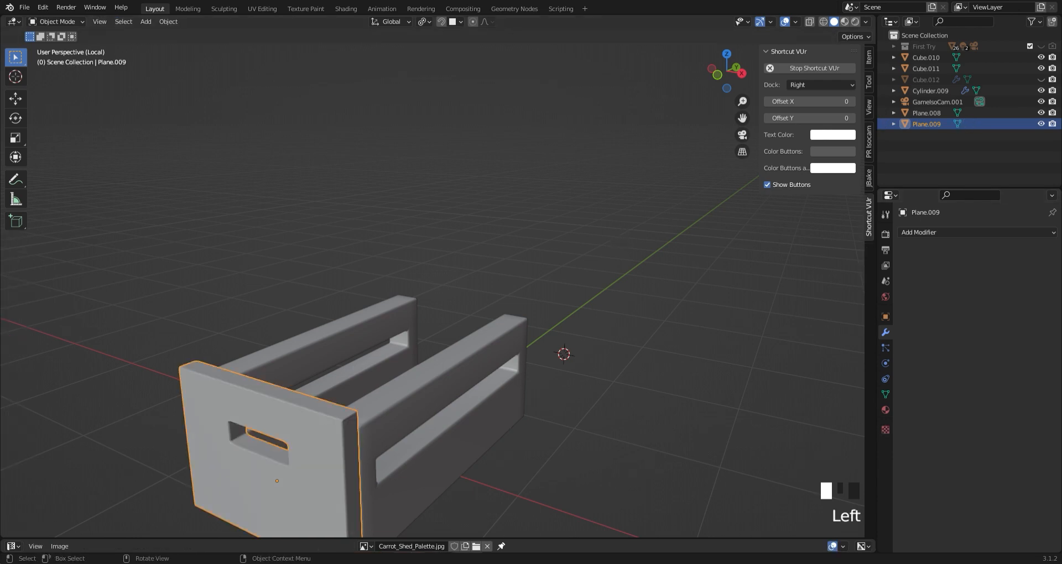
double_click(370, 460)
Add a centred loop cut around the narrow outer edge of the front panel
key("Tab")
scroll(371, 460, "down", 2)
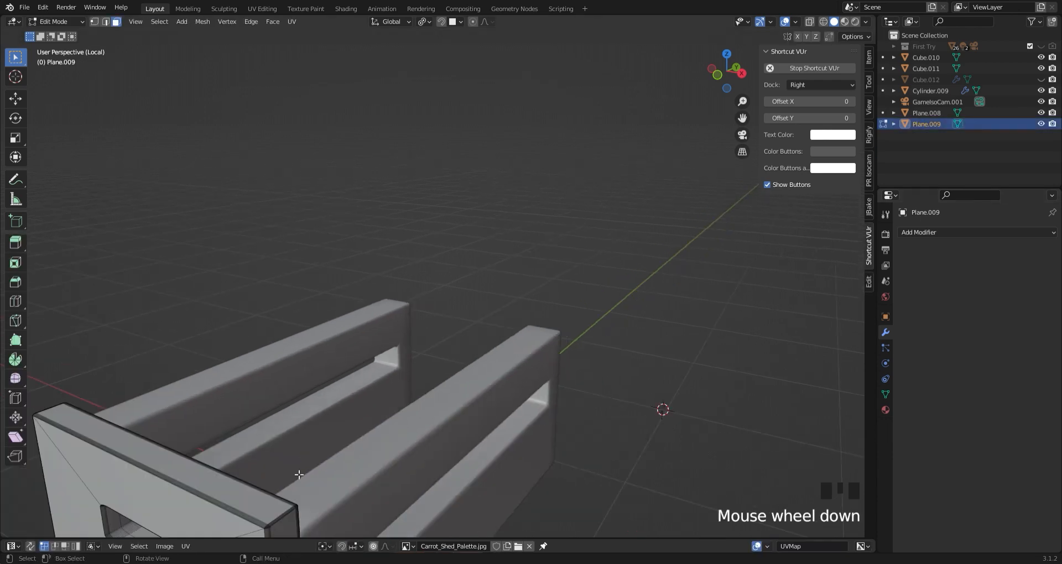
middle_click_drag(310, 465, 327, 434)
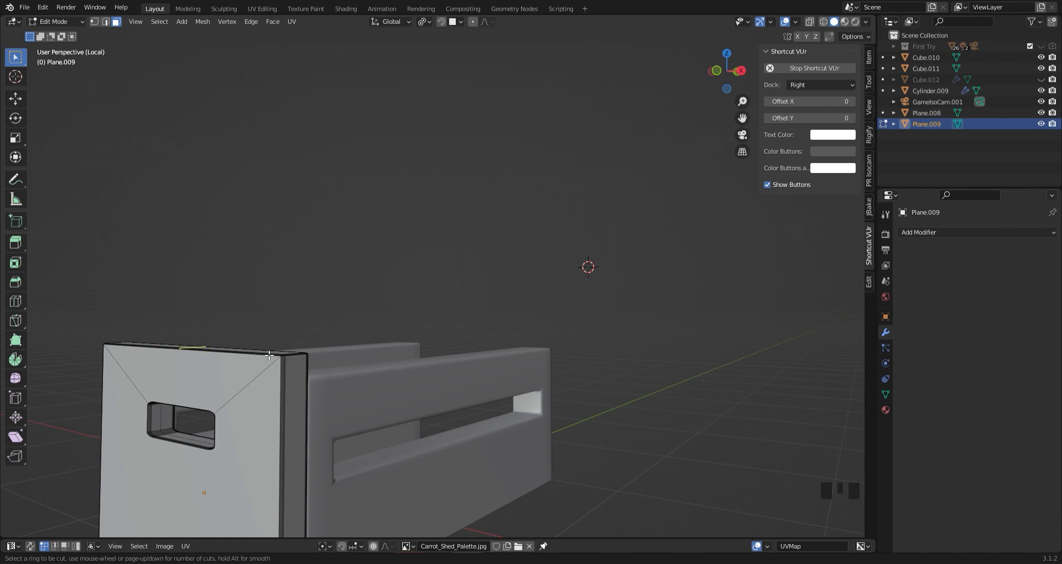
left_click(290, 359)
right_click(296, 332)
left_click(304, 283)
middle_click_drag(168, 271, 158, 286)
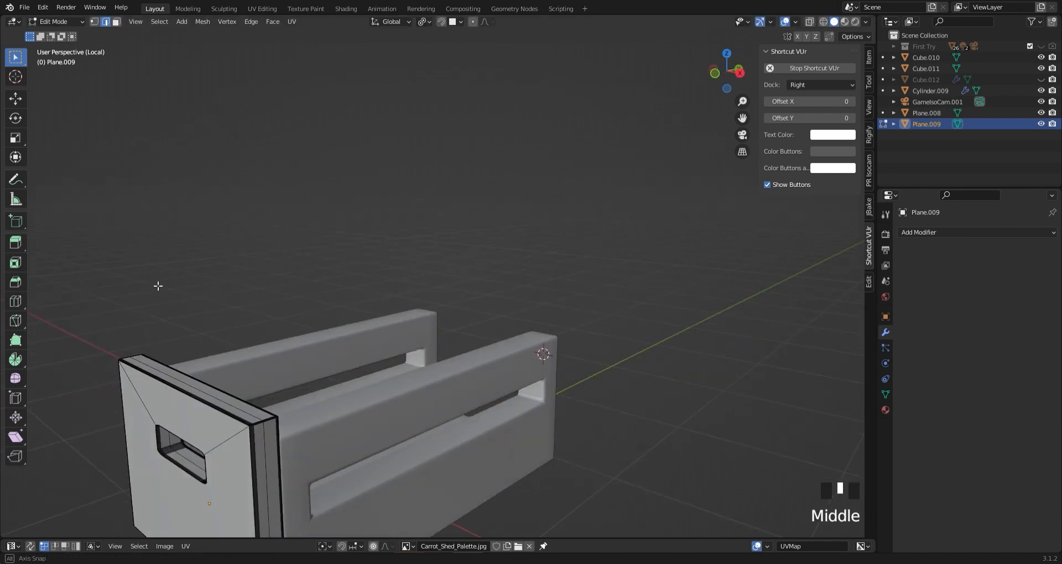
Add further loop cuts on both sides of the centre loop along the front panel's narrow edge
key("ctrl+r")
left_click(276, 451)
left_click(261, 418)
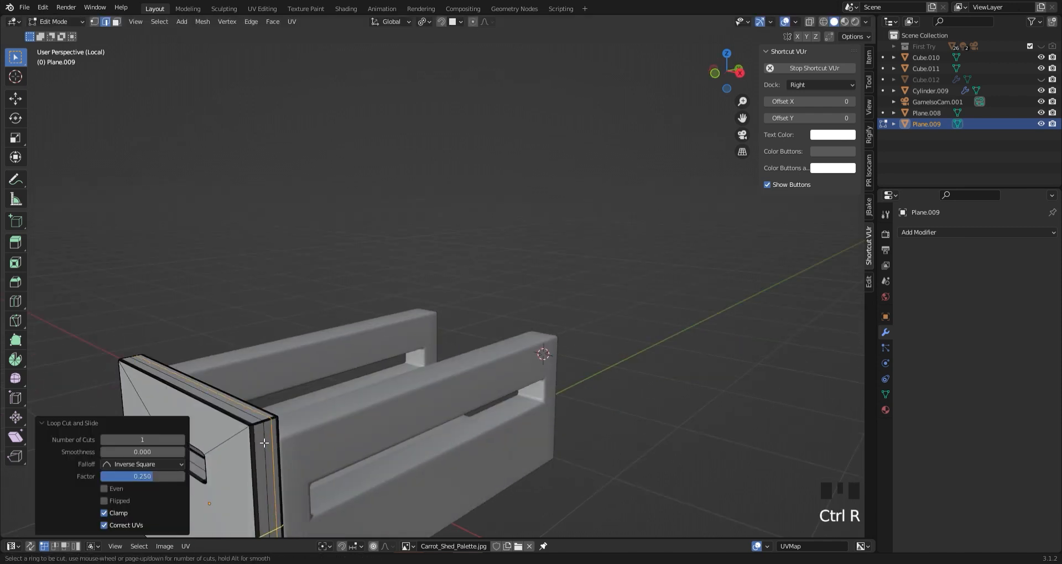
left_click(109, 341)
middle_click_drag(105, 341, 233, 330)
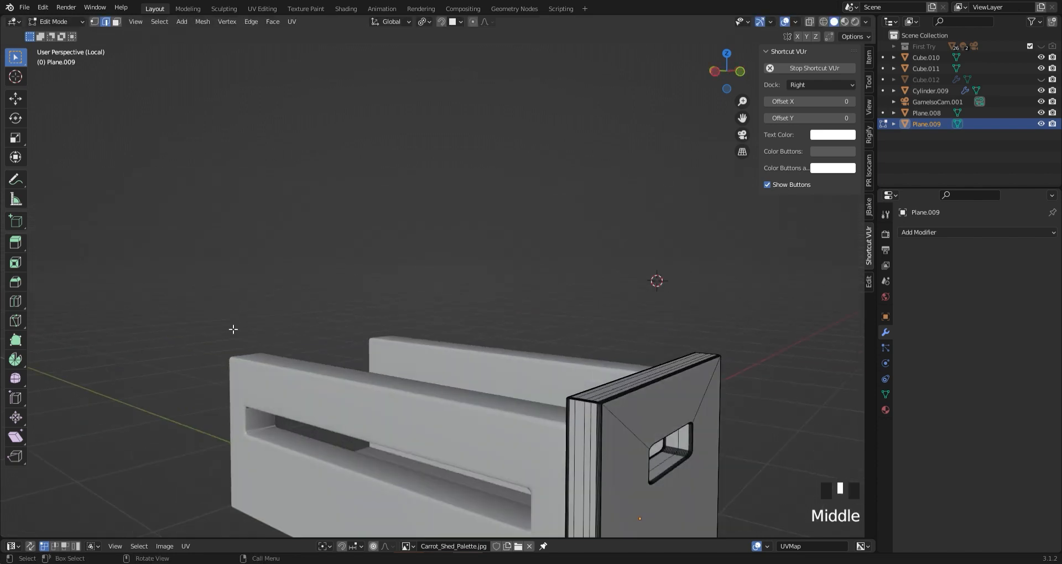
scroll(387, 306, "down", 1)
key("Tab")
Add a Mirror modifier to the front panel on the Y axis only, using the side walls Plane.008 as the mirror object
middle_click_drag(552, 301, 380, 262)
left_click(380, 262)
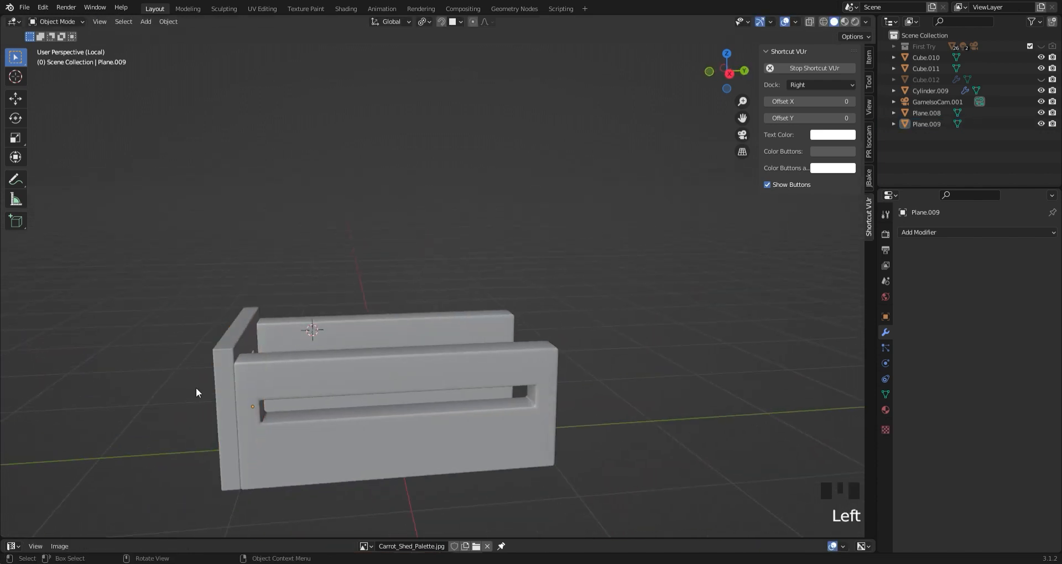
left_click(219, 363)
left_click(922, 233)
left_click(819, 354)
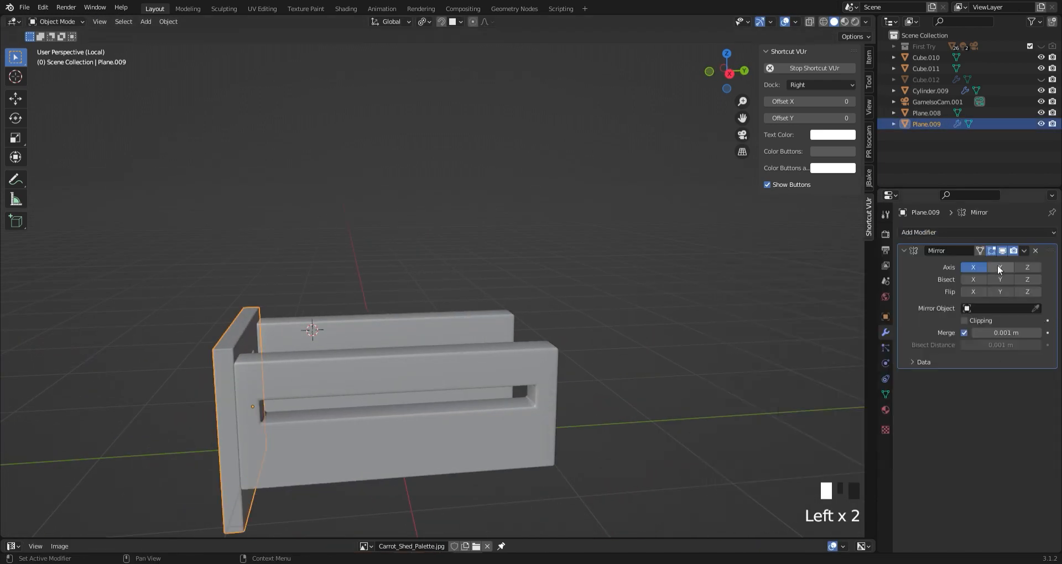
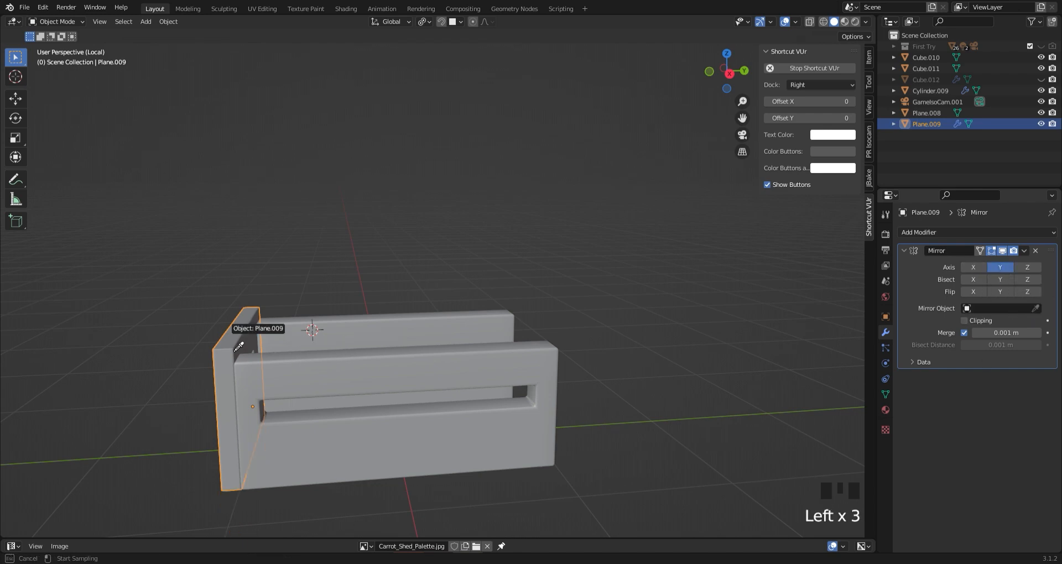
left_click(1034, 309)
left_click(455, 355)
left_click(503, 256)
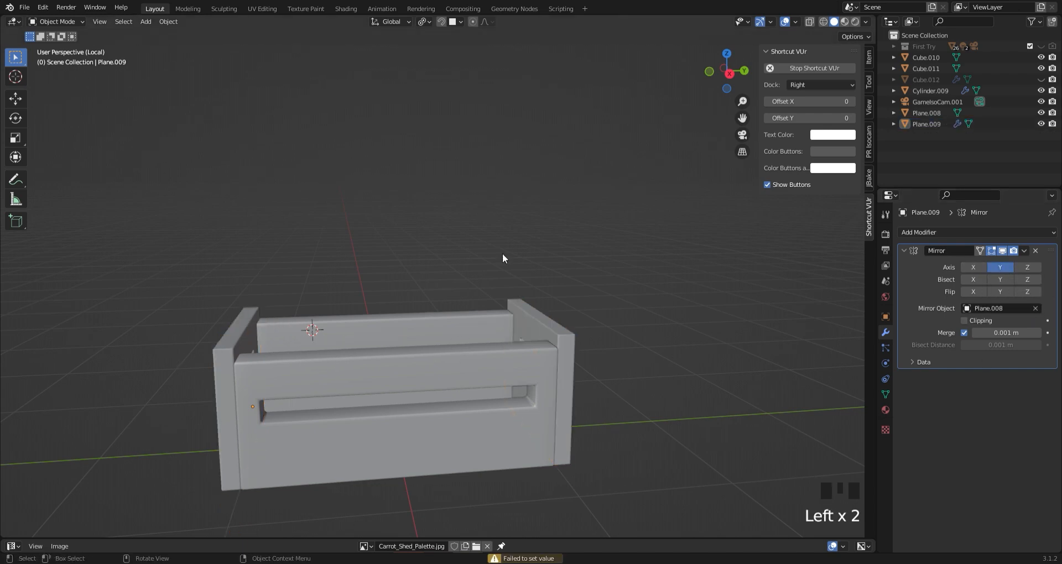
Apply the Mirror modifier on the front panel
middle_click_drag(503, 256, 220, 237)
scroll(220, 241, "up", 2)
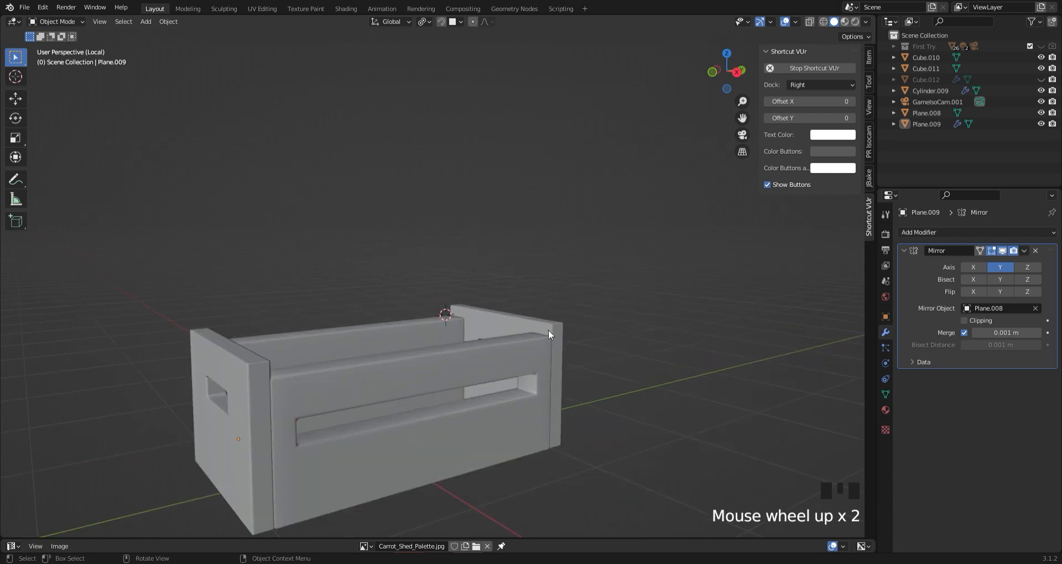
left_click(1035, 251)
Join the two end panels and the side walls into a single crate object
mouse_move(585, 402)
middle_mouse_down()
mouse_move(536, 397)
mouse_move(584, 408)
middle_mouse_up()
scroll(584, 408, "down", 3)
left_click_drag(576, 431, 253, 257)
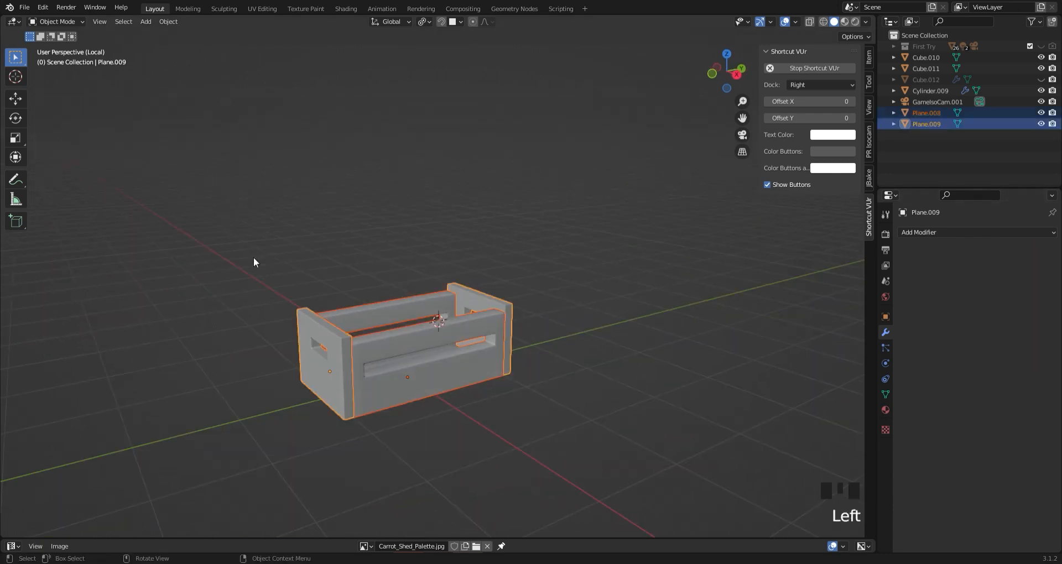
key("ctrl+j")
left_click(538, 267)
middle_click_drag(539, 267, 555, 302)
scroll(556, 303, "up", 1)
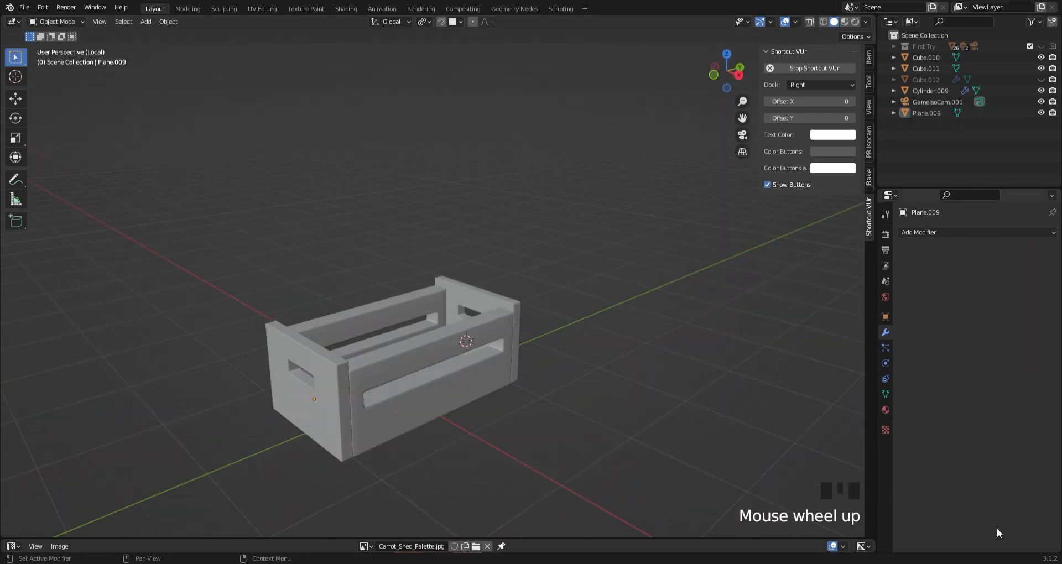
Select the crate's whole mesh and thicken its walls slightly with the Shrink/Fatten tool
left_click(318, 391)
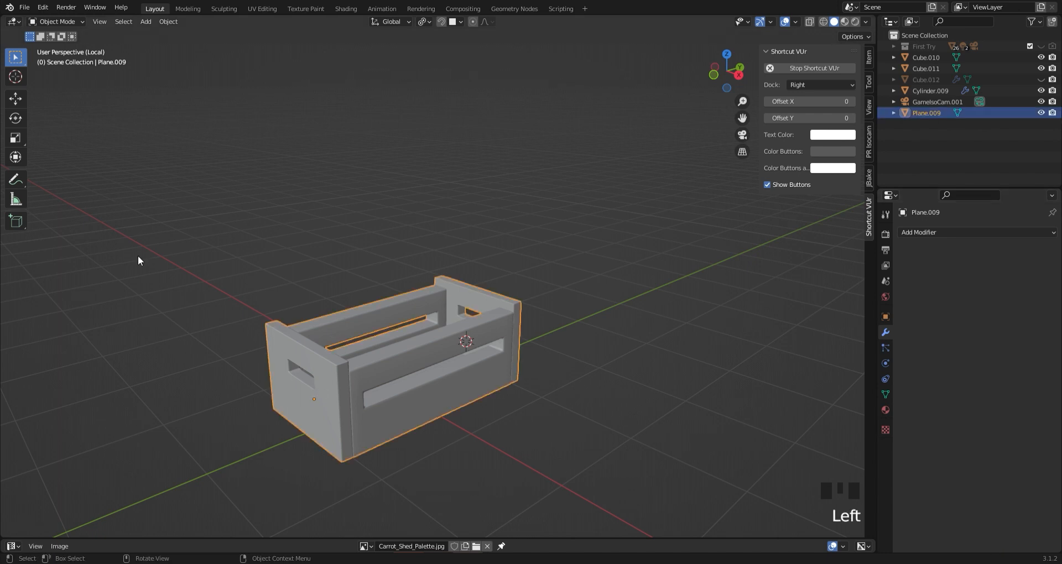
key("Tab")
key("3")
key("a")
left_click(16, 417)
left_click_drag(400, 295, 400, 294)
key("Tab")
left_click(537, 201)
middle_click_drag(571, 372, 525, 377)
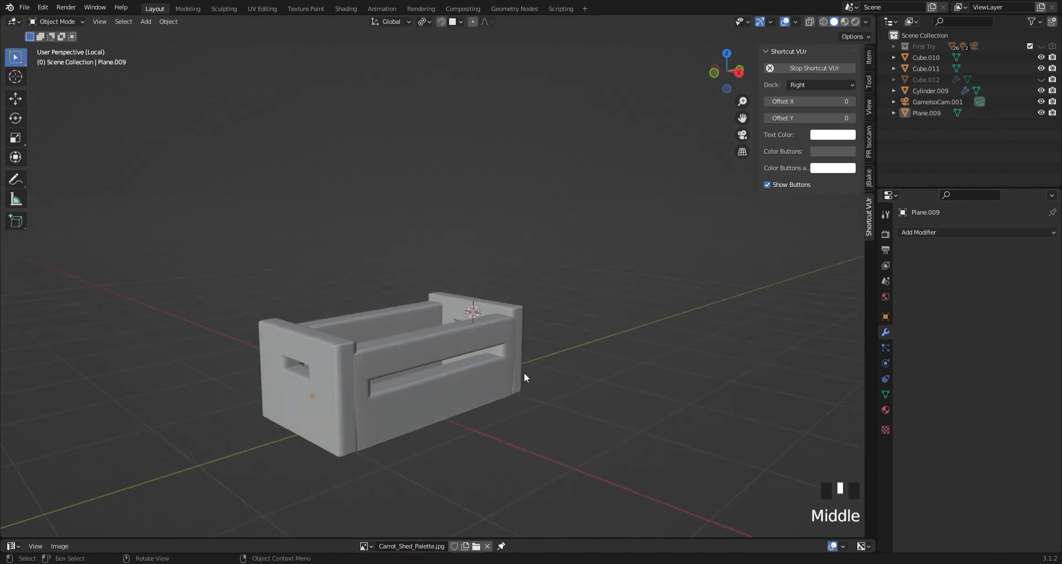
Save the file and check the finished crate through the isometric camera
key("ctrl+s")
left_click(742, 135)
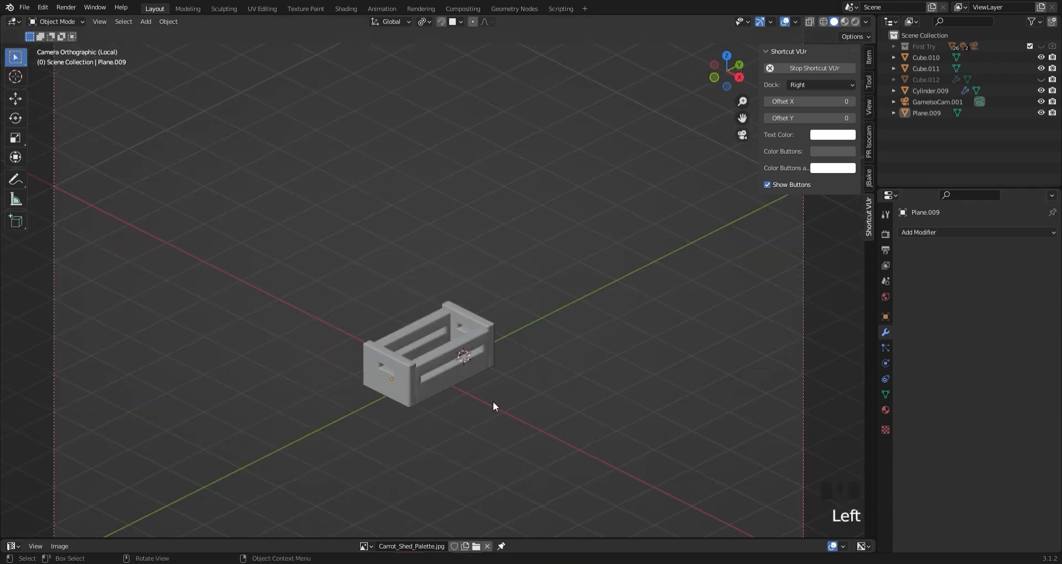
scroll(494, 372, "up", 2)
middle_click_drag(493, 373, 465, 326)
key("Home")
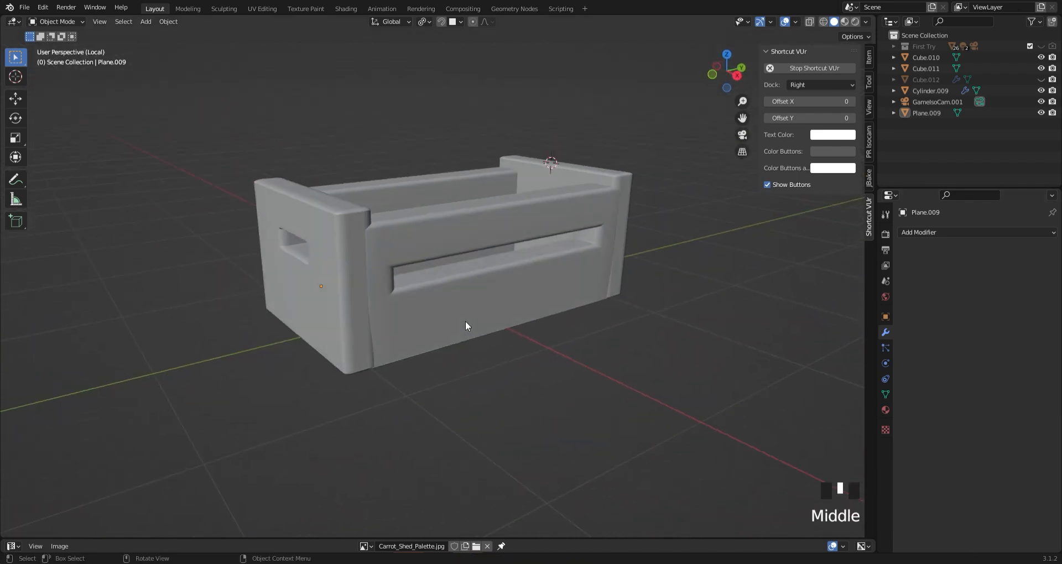
Shorten the crate by scaling it down along the Y axis
left_click(625, 271)
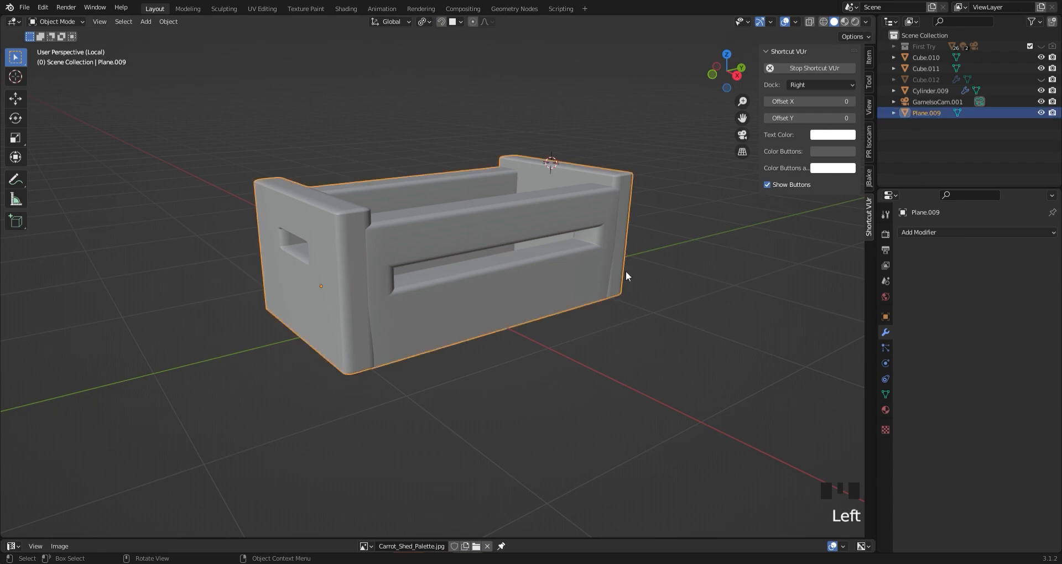
key("s")
key("y")
left_click(548, 287)
left_click(636, 359)
middle_click_drag(636, 360, 536, 351)
scroll(456, 350, "down", 5)
middle_click_drag(457, 350, 422, 259)
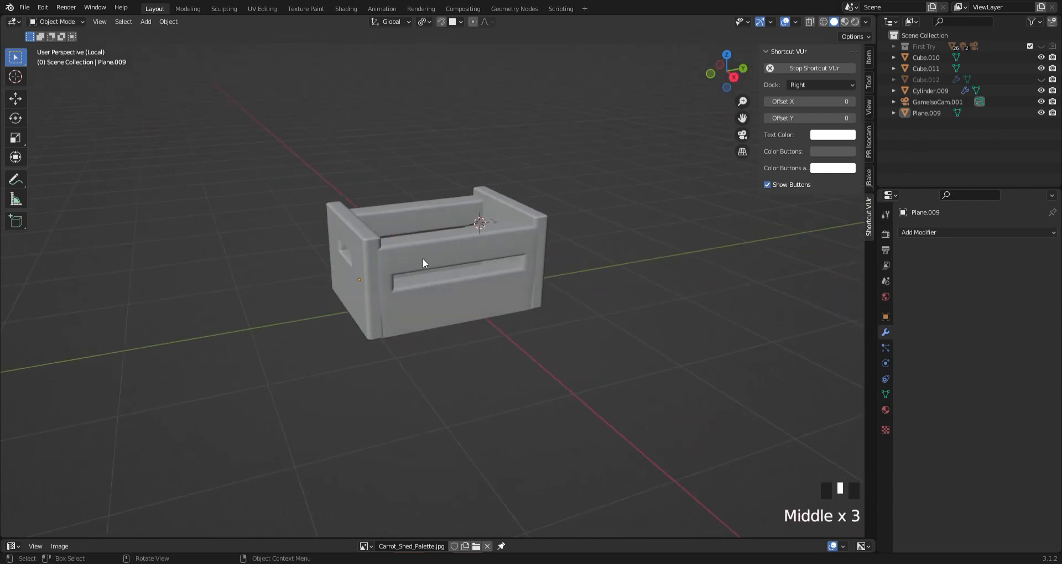
scroll(420, 238, "up", 4)
scroll(416, 264, "down", 1)
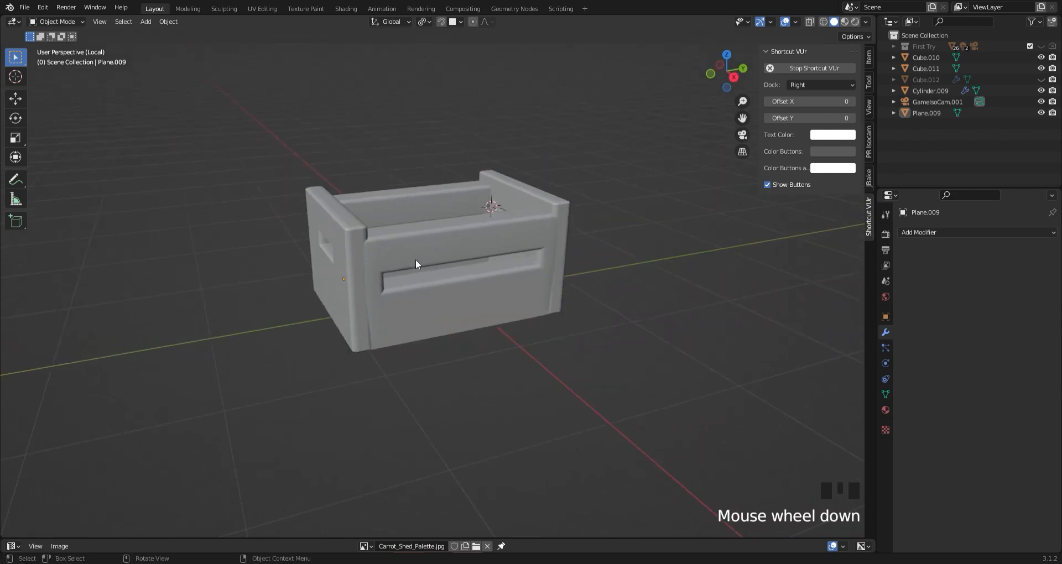
middle_click_drag(428, 233, 437, 228)
Add a 32-vertex cylinder above the crate and scale it uniformly to about 0.242
key("shift+a")
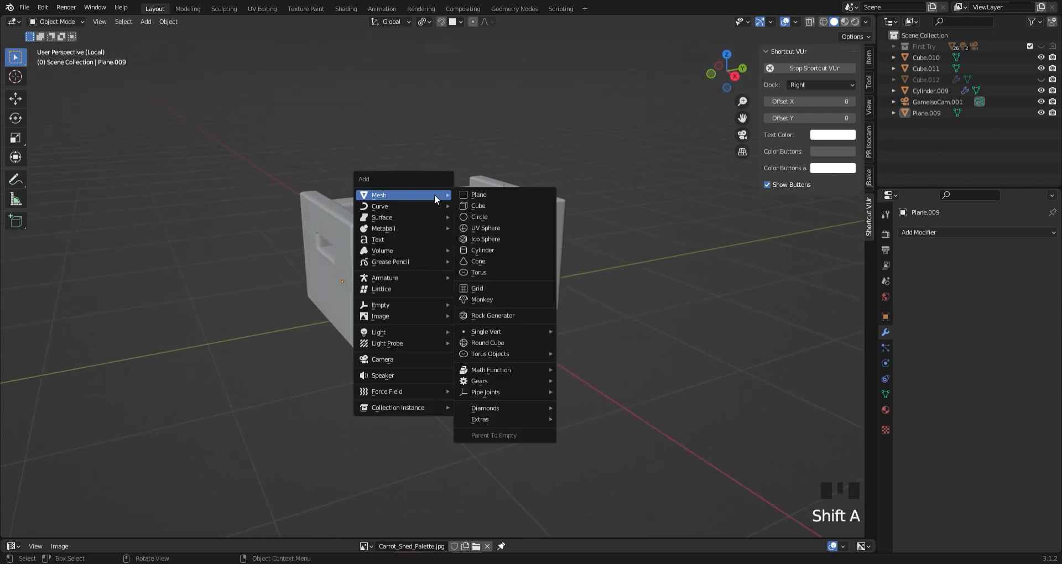
left_click(489, 252)
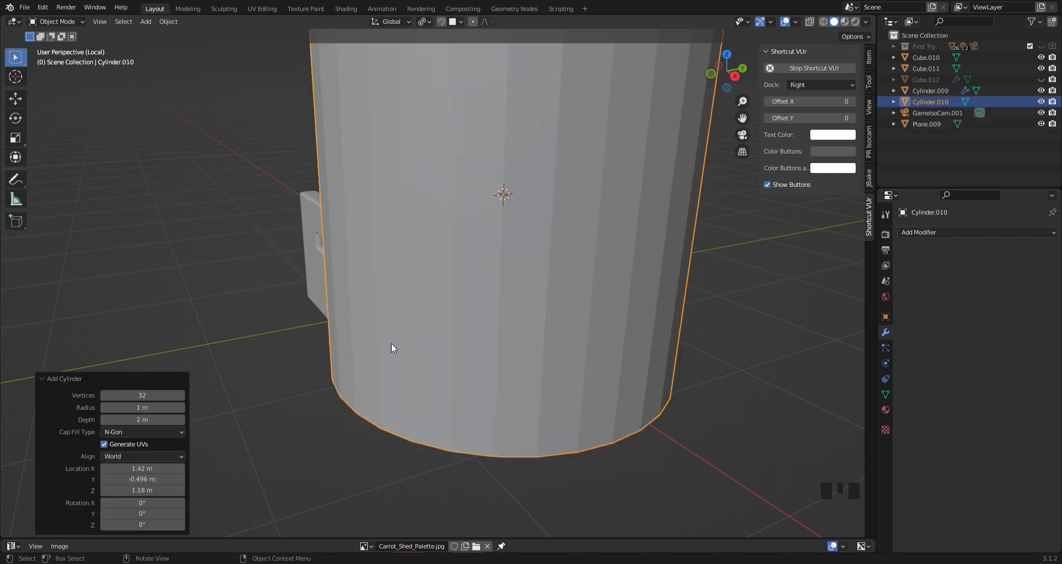
middle_click_drag(391, 346, 649, 272)
scroll(574, 185, "down", 4)
key("s")
left_click(479, 239)
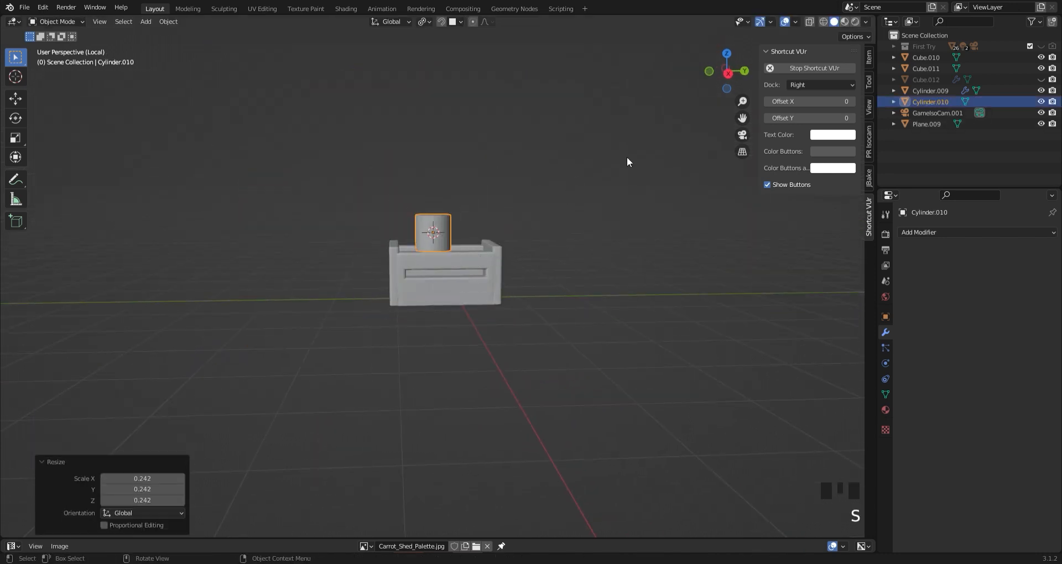
Taper the cylinder by scaling its bottom face to about 0.45 in the right orthographic view
left_click(728, 72)
scroll(397, 230, "up", 5)
key("Tab")
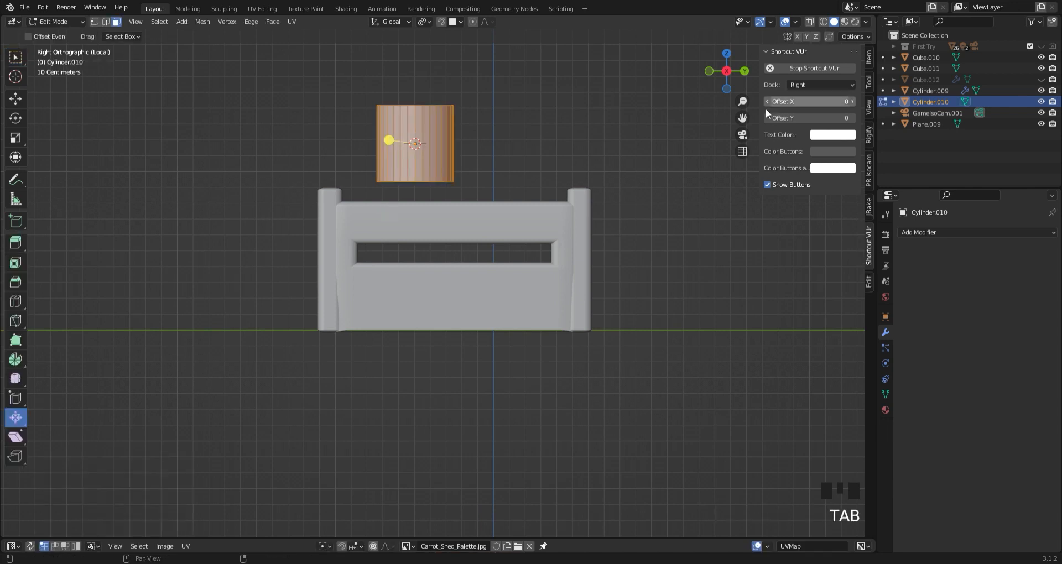
left_click_drag(743, 117, 764, 175)
key("s")
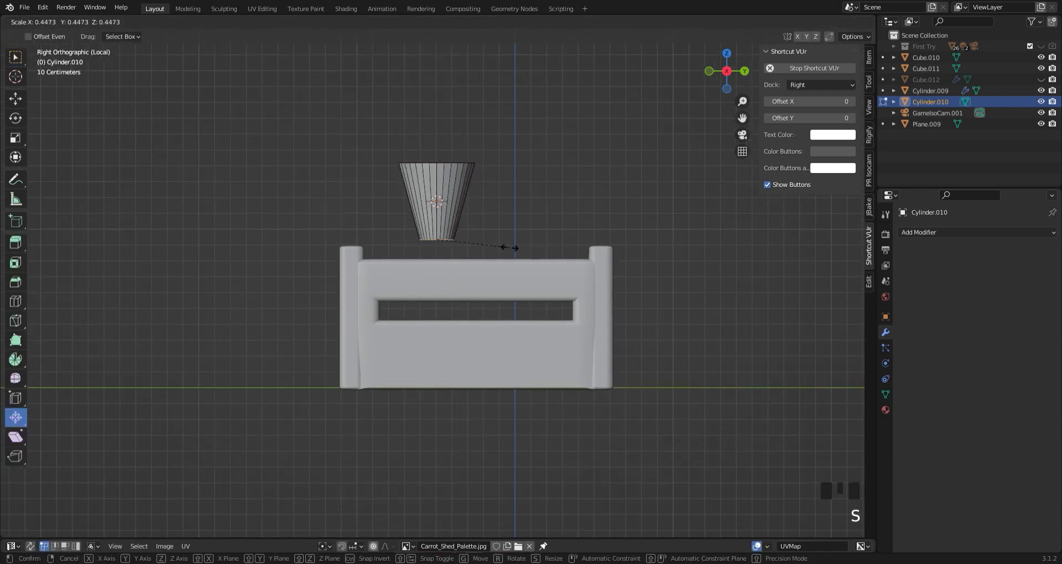
left_click(510, 247)
Extrude the cylinder's top edge loop upward about 0.39 m and scale it narrower
left_click(464, 169, "alt")
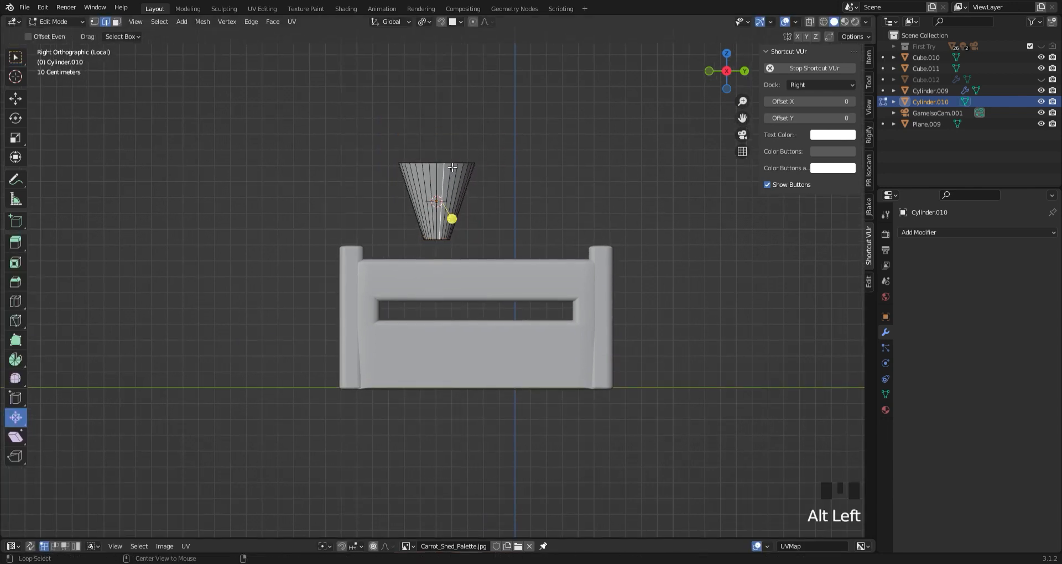
key("e")
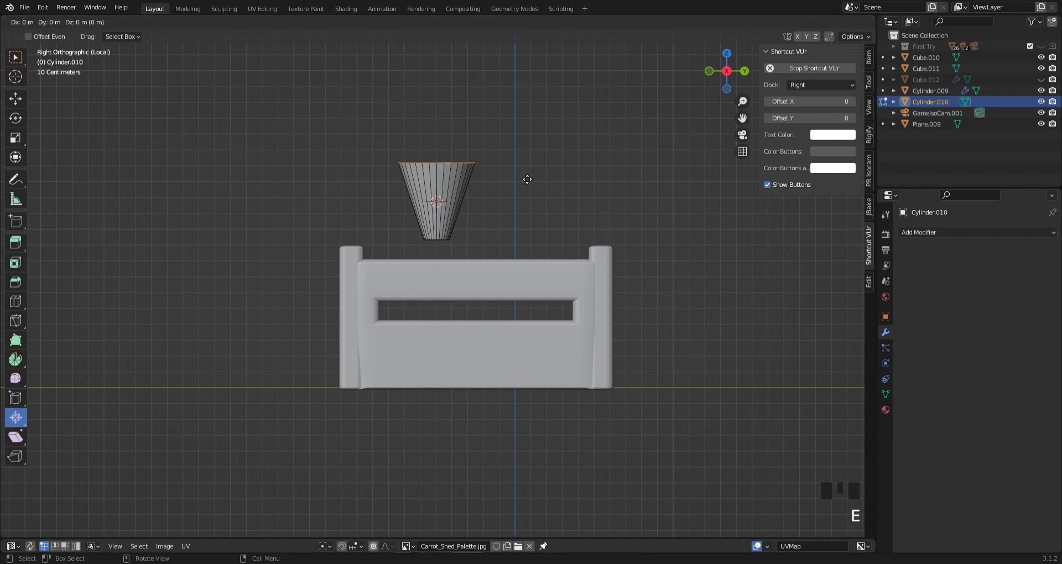
left_click(527, 137)
key("s")
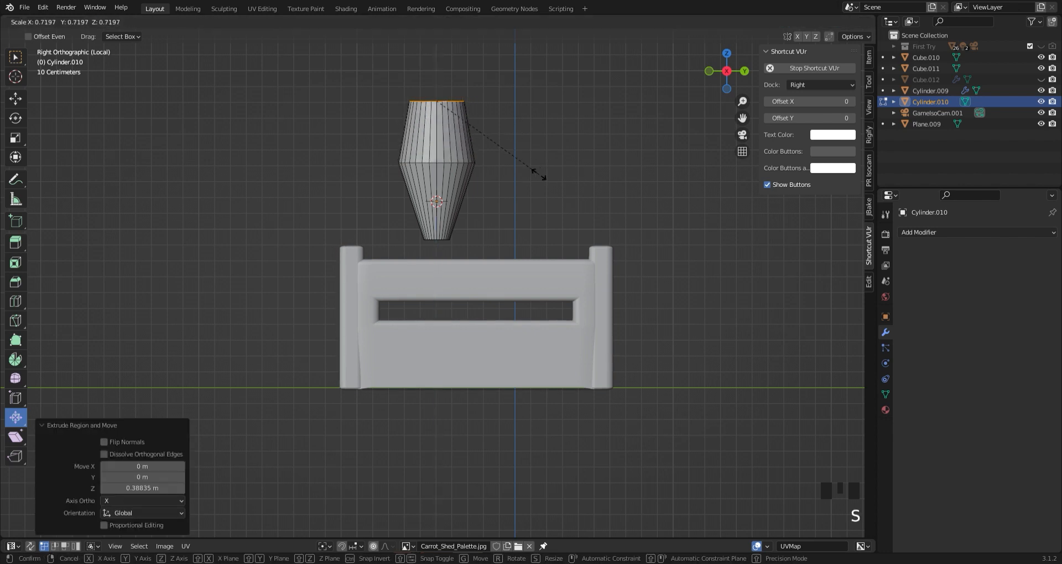
left_click(484, 155)
Cut an edge loop through the upper tapered section and scale it outward to about 1.55
key("ctrl+r")
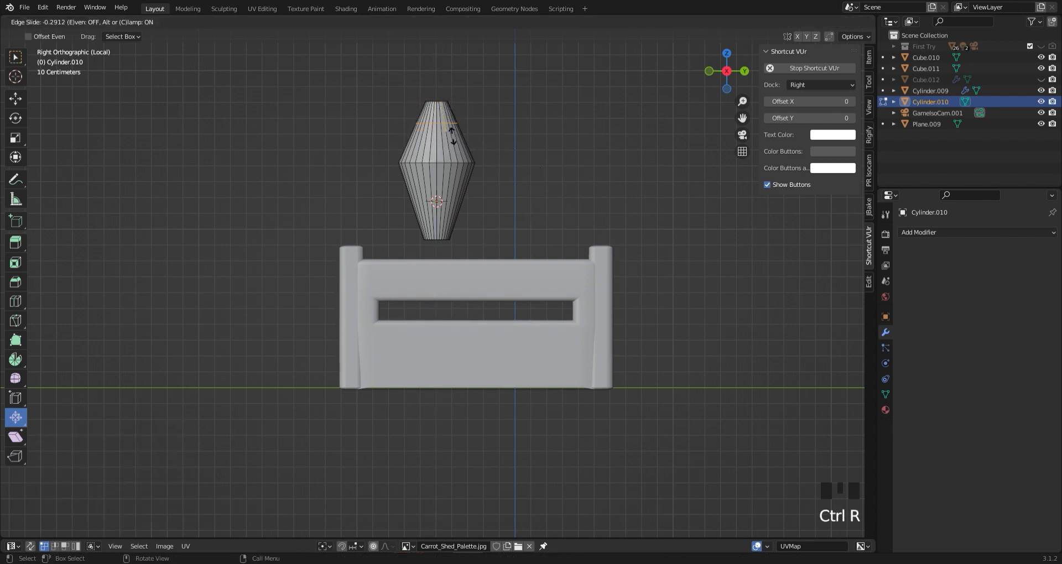
left_click(505, 148)
key("s")
left_click(533, 158)
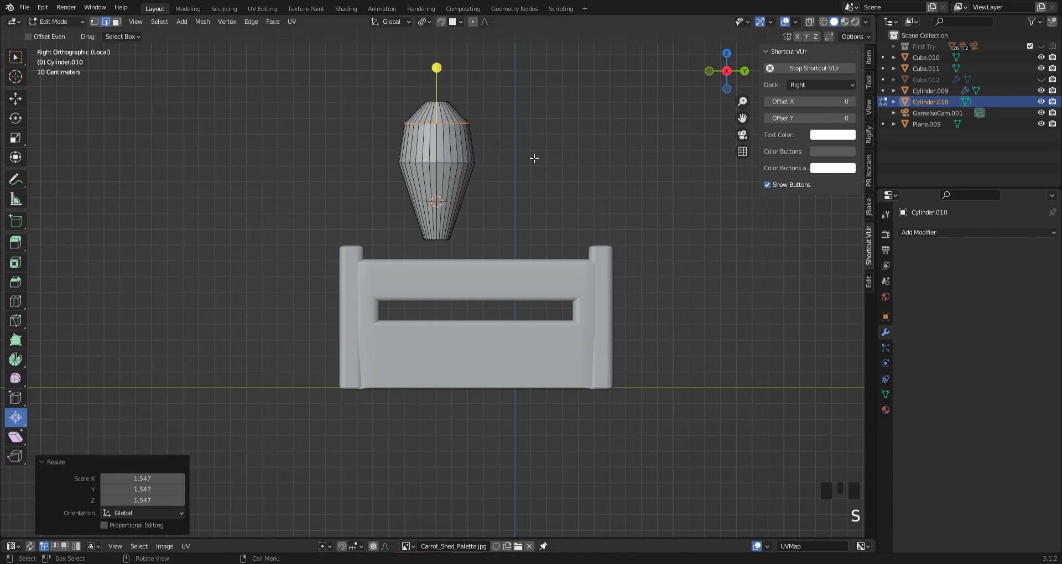
Add another edge loop just above the widest part and scale it outward to round the body
left_click(475, 157)
left_click(538, 145)
key("s")
left_click(542, 140)
left_click(525, 125)
scroll(498, 101, "up", 2)
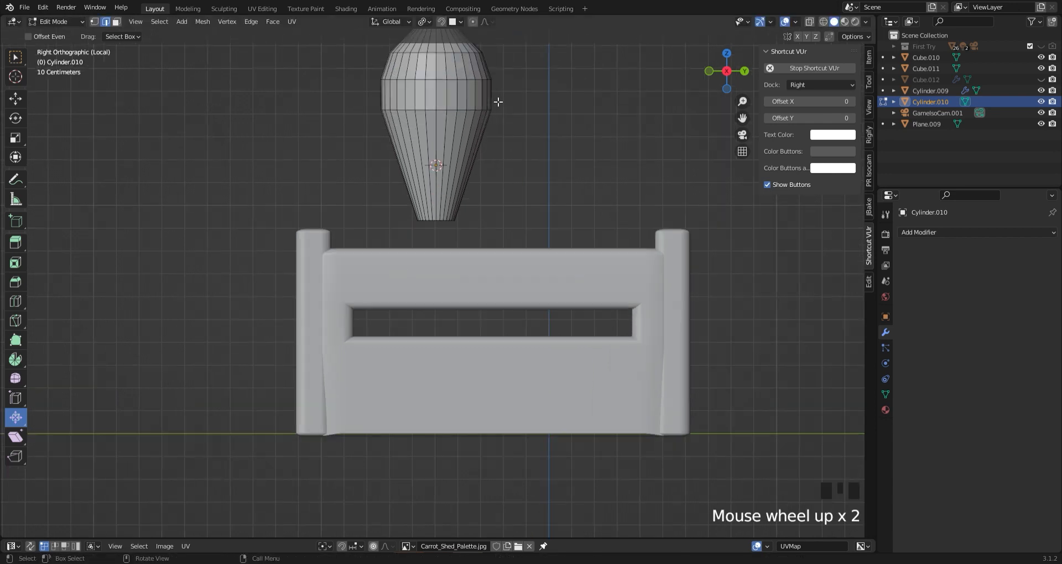
Scale down the body's bottom face to form a narrow pointed tip
scroll(498, 102, "down", 2)
left_click(516, 236)
key("s")
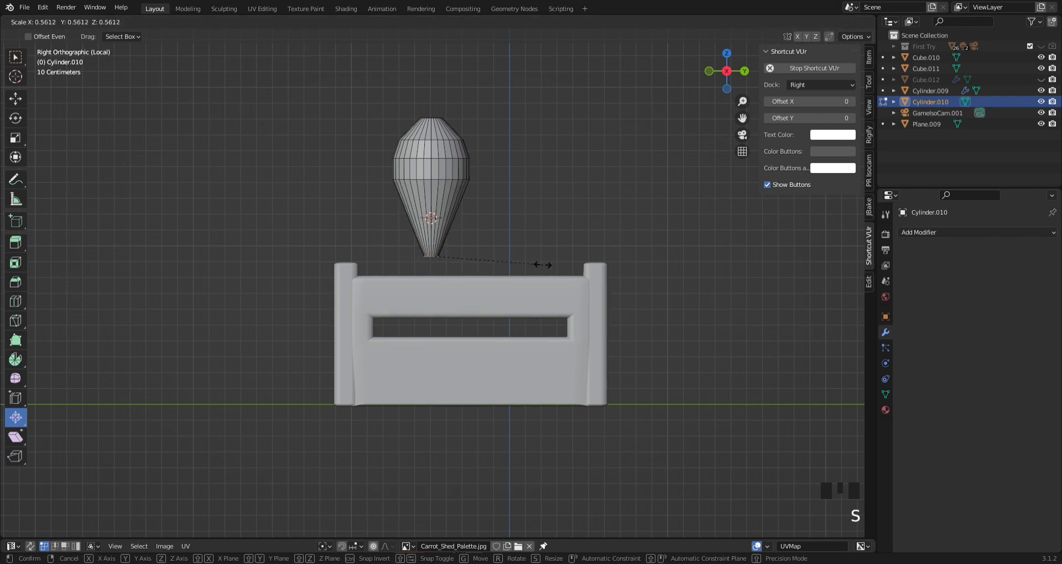
left_click(497, 258)
Cut a centered edge loop through the lower section and scale it outward to about 1.36
key("ctrl+r")
left_click(445, 217)
right_click(446, 216)
key("s")
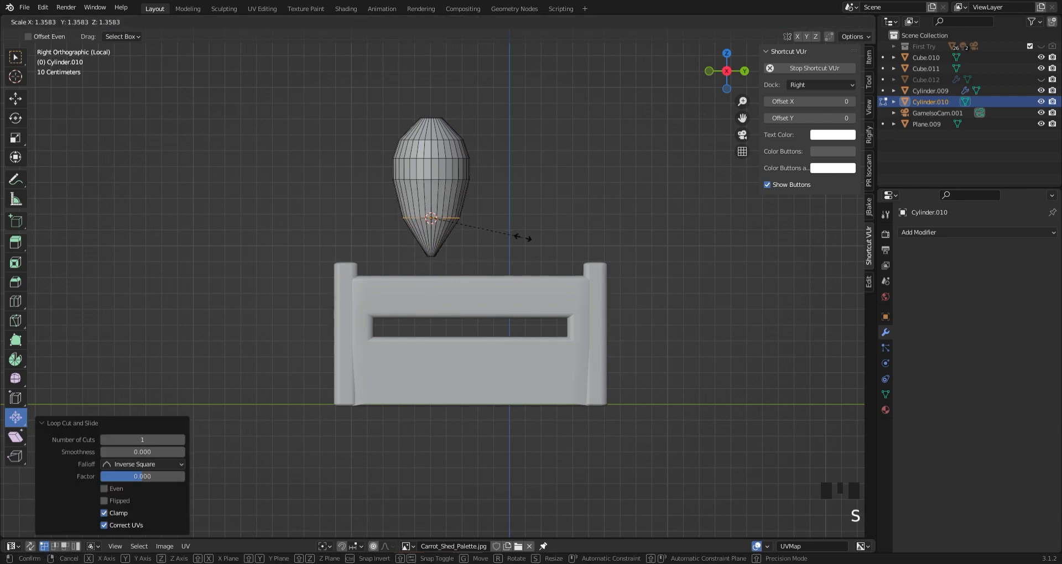
left_click(526, 238)
left_click(544, 230)
Shade the carrot body smooth and save the file
left_click_drag(742, 118, 753, 229)
scroll(497, 172, "up", 2)
key("Tab")
left_click(498, 177)
left_click(426, 346)
right_click(426, 346)
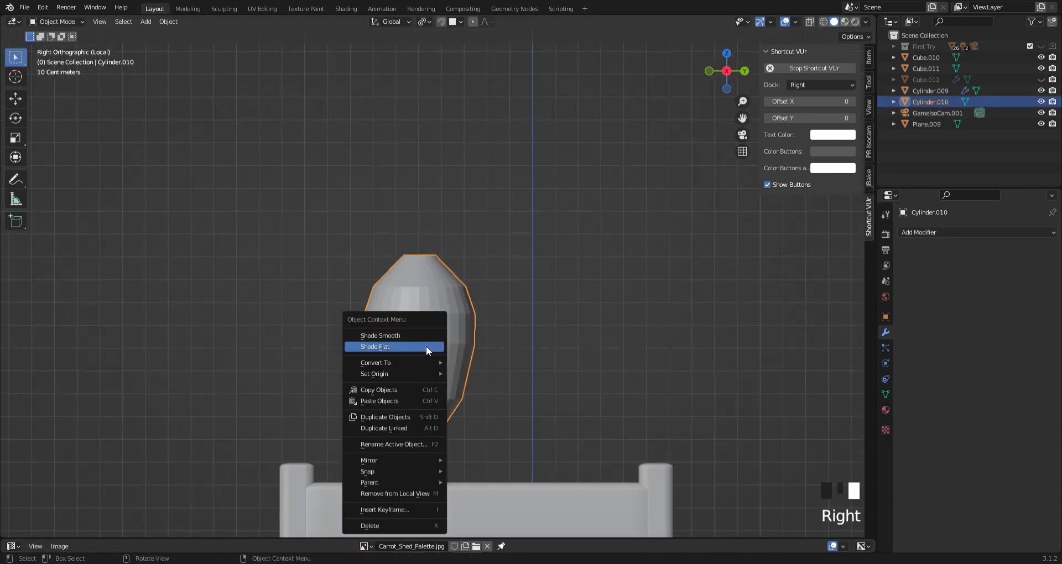
left_click(421, 335)
left_click(513, 354)
key("ctrl+s")
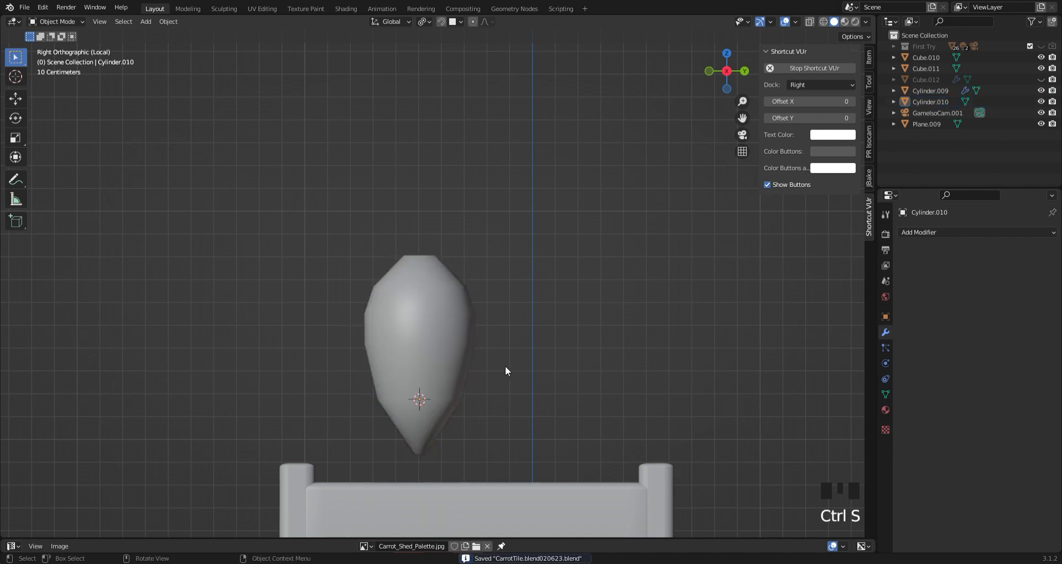
Add a 2 m plane at the 3D cursor and rotate it 90° about the Y axis
key("shift+a")
mouse_move(498, 336)
left_click(558, 99)
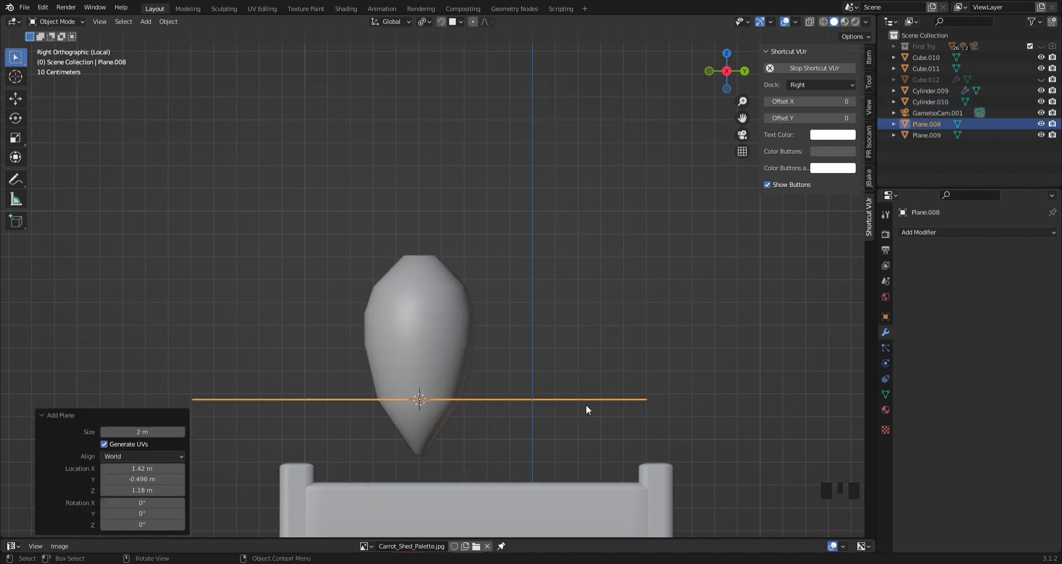
type("ry90")
left_click(588, 405)
Scale the plane to about 0.122 and move it up along Z to just above the carrot body
key("s")
left_click(433, 434)
key("g")
key("z")
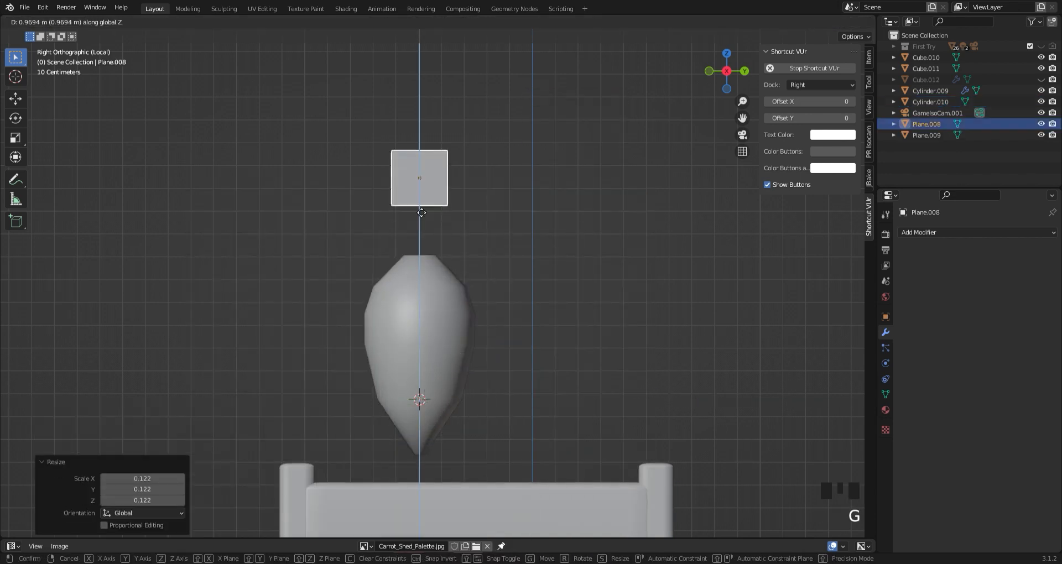
left_click(423, 253)
scroll(516, 200, "up", 2)
Divide the plane with three evenly spaced horizontal loop cuts
key("Tab")
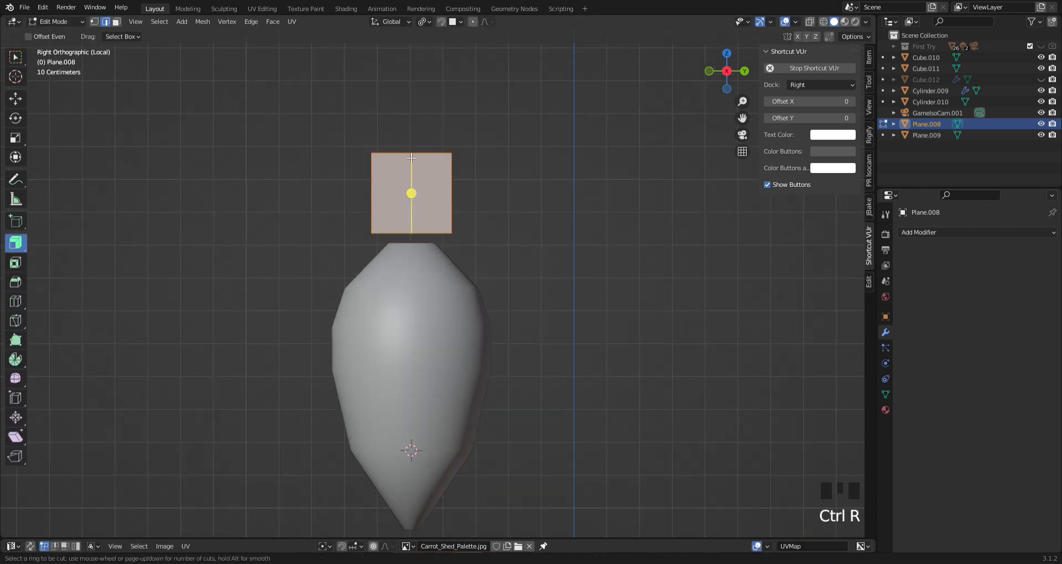
left_click(411, 157)
key("ctrl+z")
left_click(446, 208)
right_click(446, 207)
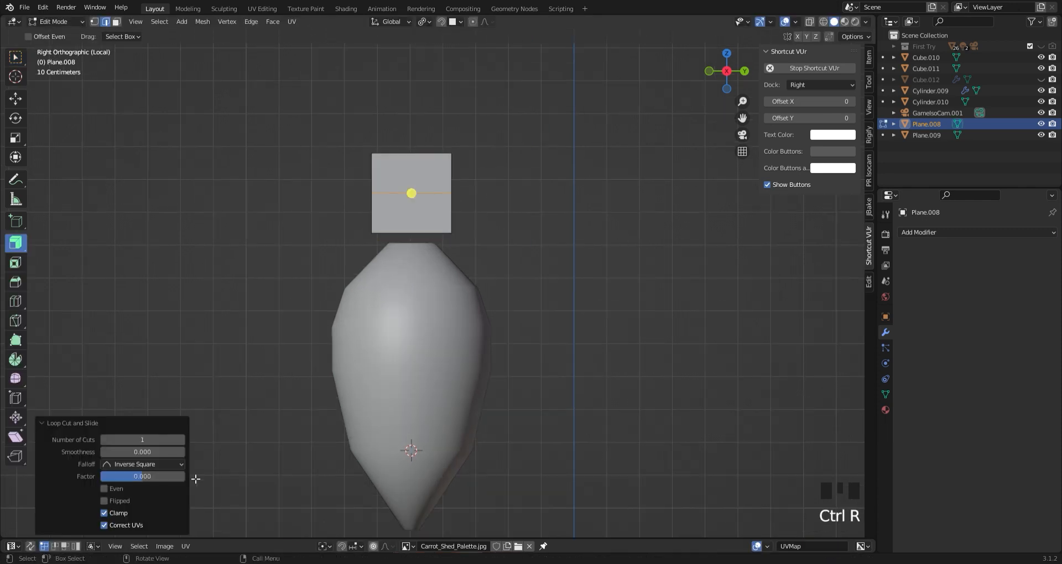
left_click(184, 442)
left_click(183, 442)
left_click(279, 191)
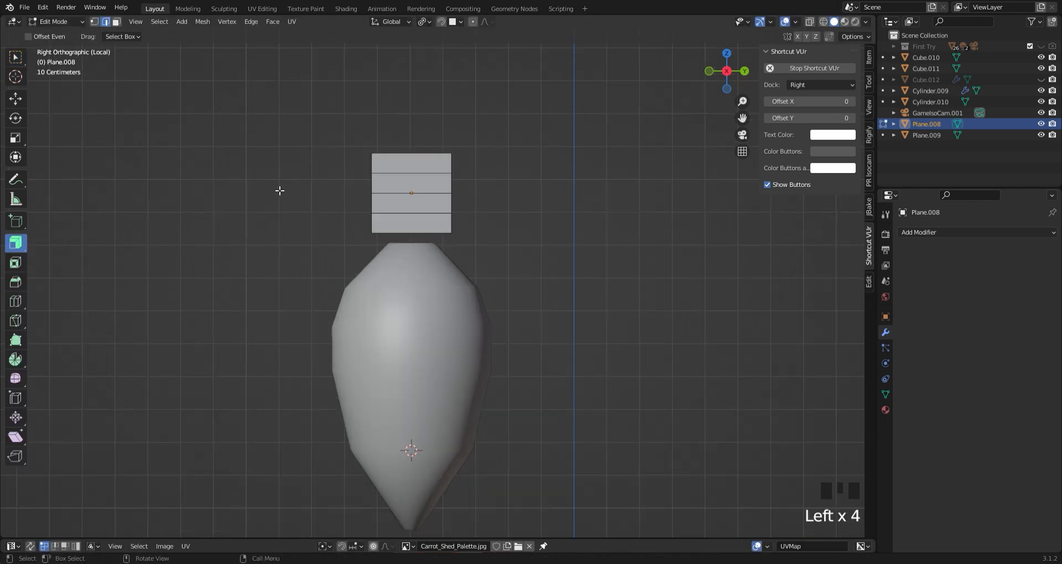
Narrow the plane's top edge and scale its bottom edge to about 0.206
left_click(425, 156)
key("s")
left_click(491, 172)
left_click(399, 232)
key("s")
left_click(429, 238)
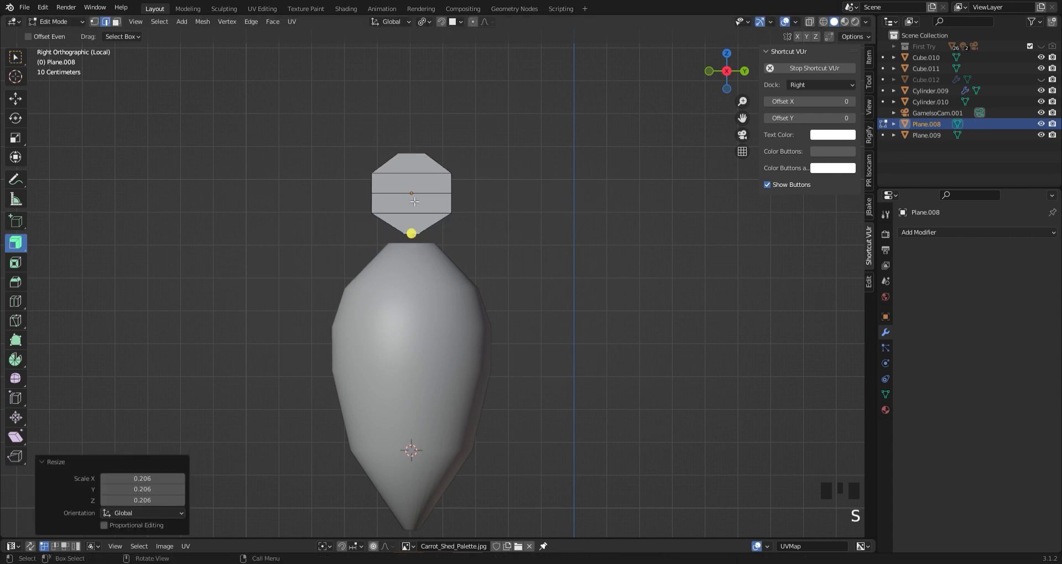
Scale the plane's lower and middle inner edge loops narrower
left_click(414, 214)
key("s")
left_click(531, 217)
left_click(416, 193)
key("s")
left_click(512, 187)
Refine the leaf outline by scaling the upper loop and both end edges, and the lower loop to about 0.866
left_click(417, 173)
key("s")
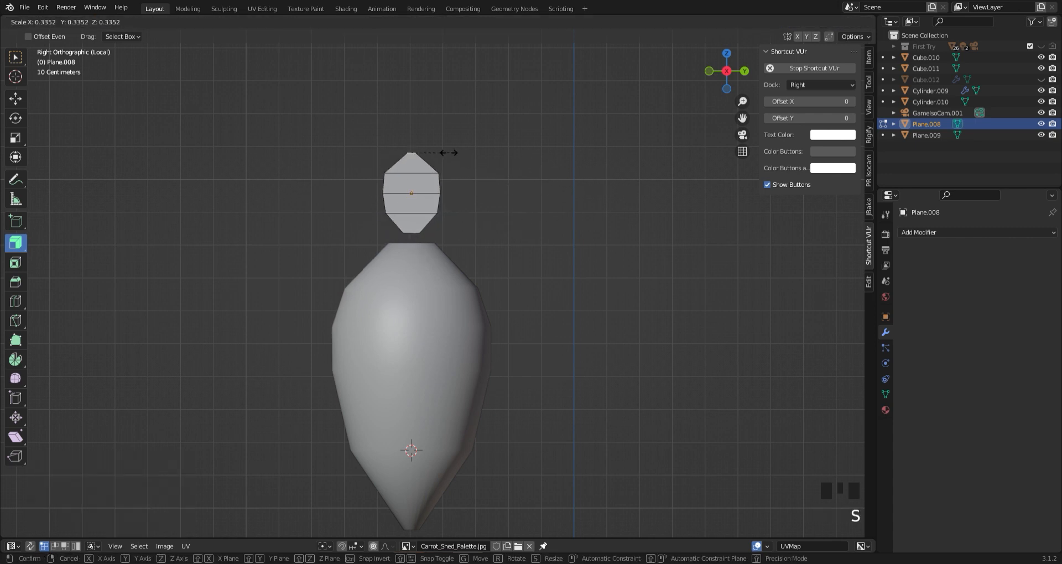
left_click(461, 154)
left_click(416, 233)
key("s")
left_click(463, 216)
left_click(417, 174)
key("s")
left_click(416, 213)
left_click(530, 210)
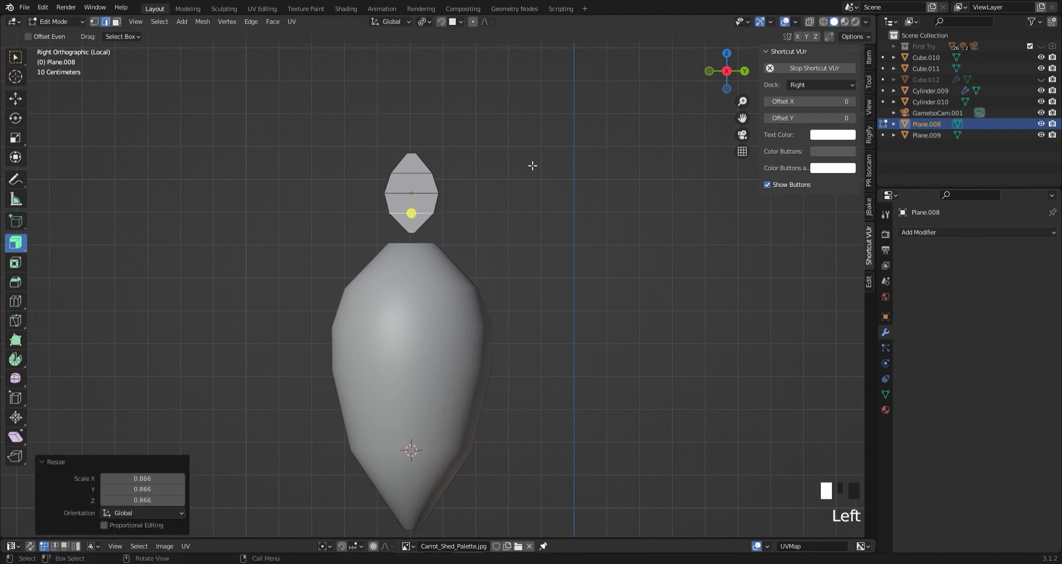
Cut a vertical center edge loop down the leaf and bevel it into a narrow vein strip
middle_click_drag(533, 165, 260, 206)
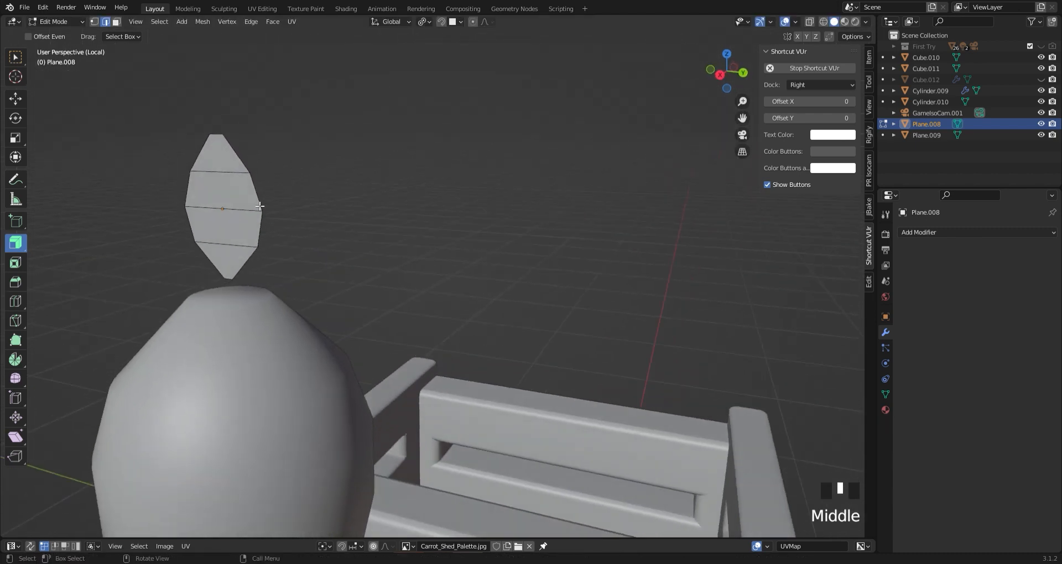
left_click(219, 169)
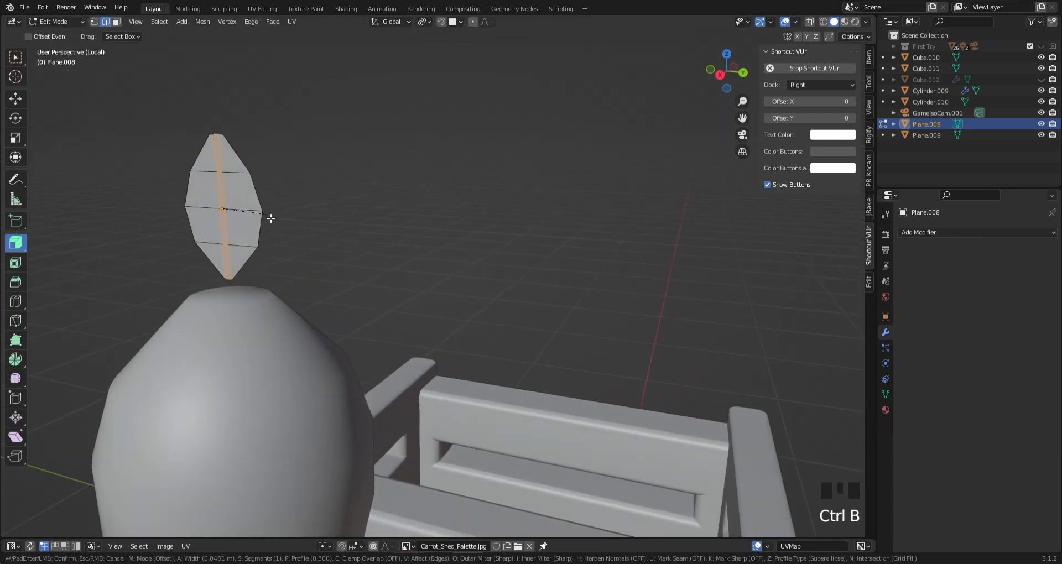
left_click(270, 219)
Select the leaf faces on both sides of the center strip and extrude them about 0.014 m
left_click(288, 246)
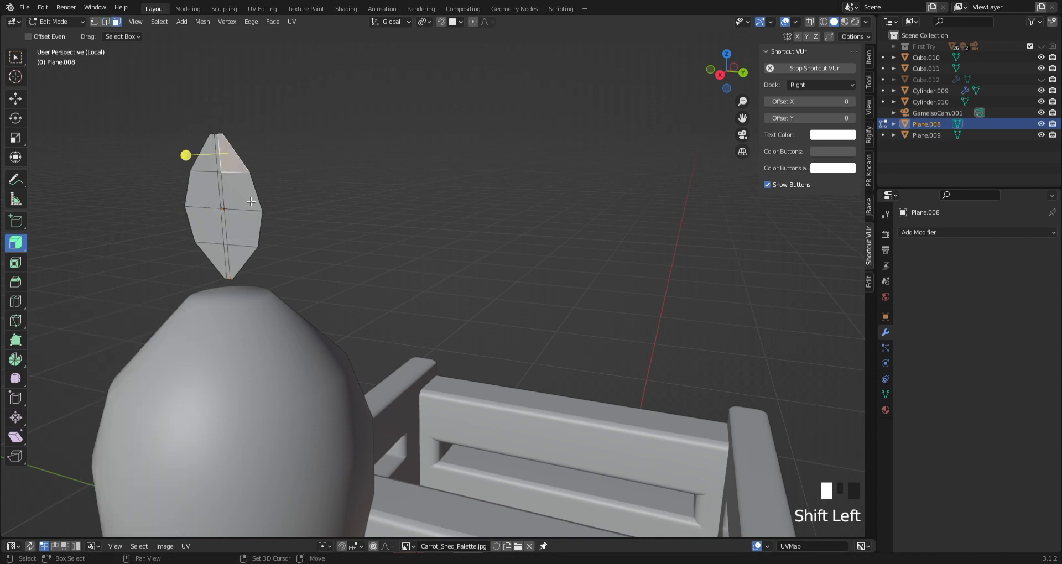
key("e")
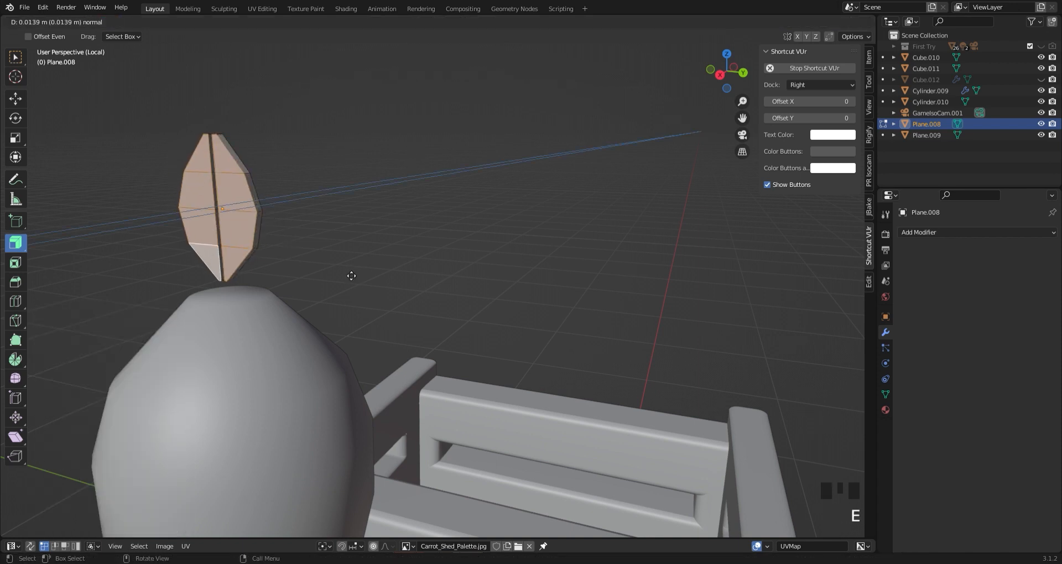
left_click(348, 275)
key("Tab")
Add a Subdivision Surface modifier to the leaf and apply it
left_click(1043, 232)
left_click(847, 434)
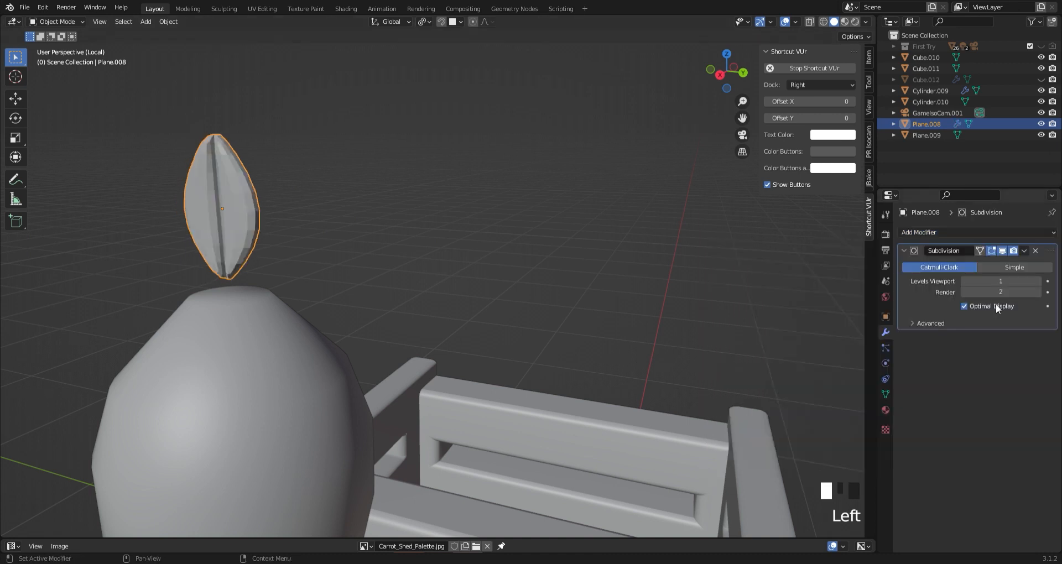
left_click(1035, 250)
Bend the leaf by moving its middle vertices about 0.019 m along X with smooth proportional editing
left_click(745, 73)
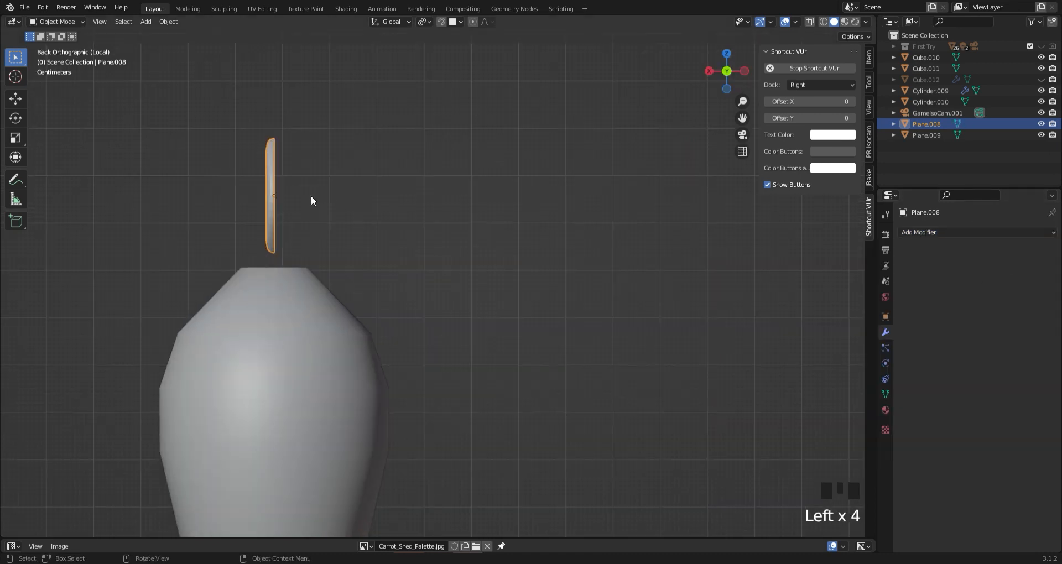
scroll(306, 166, "up", 1)
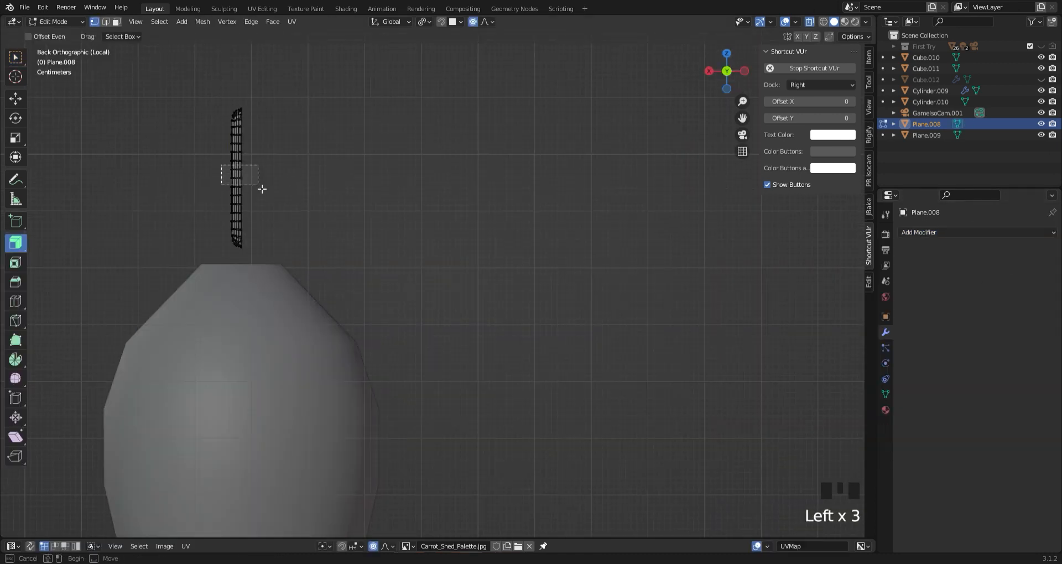
key("g")
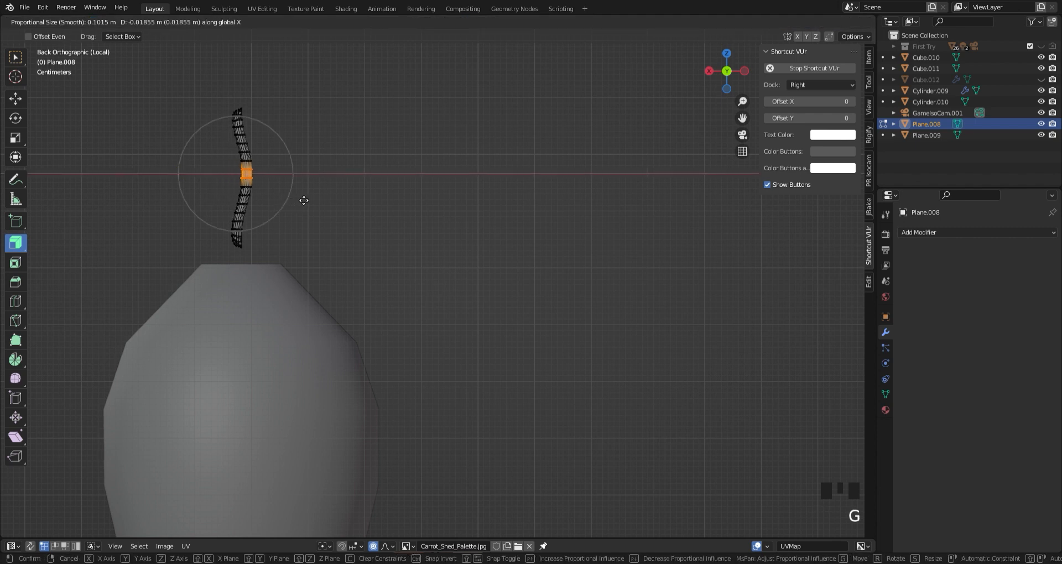
left_click(305, 201)
key("Tab")
middle_click_drag(304, 201, 446, 222)
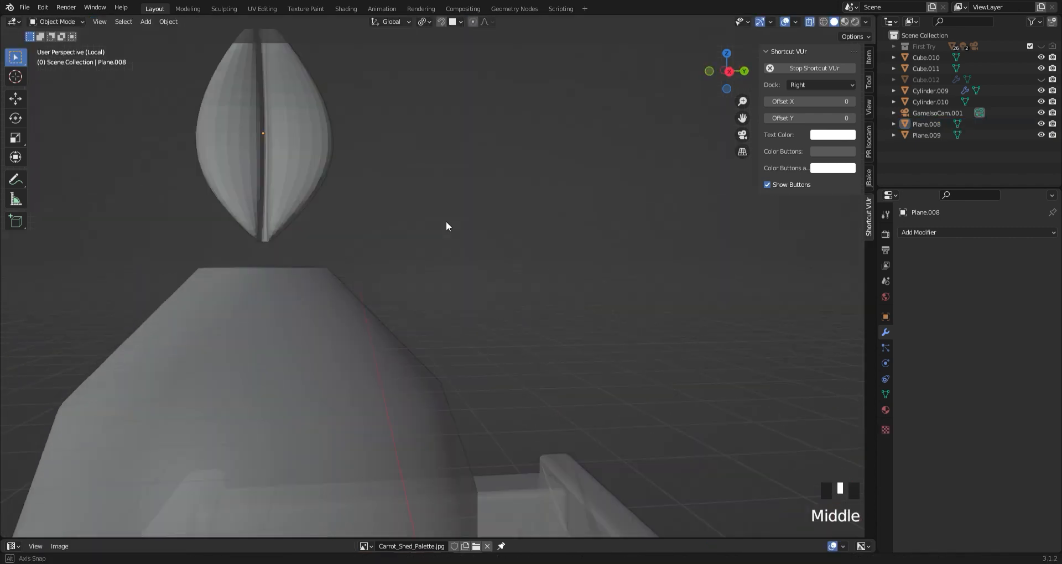
scroll(392, 137, "down", 1)
left_click(565, 196)
middle_click_drag(565, 196, 537, 224)
Scale the leaf to about 1.185 and lower it along Z onto the carrot's top
left_click(299, 213)
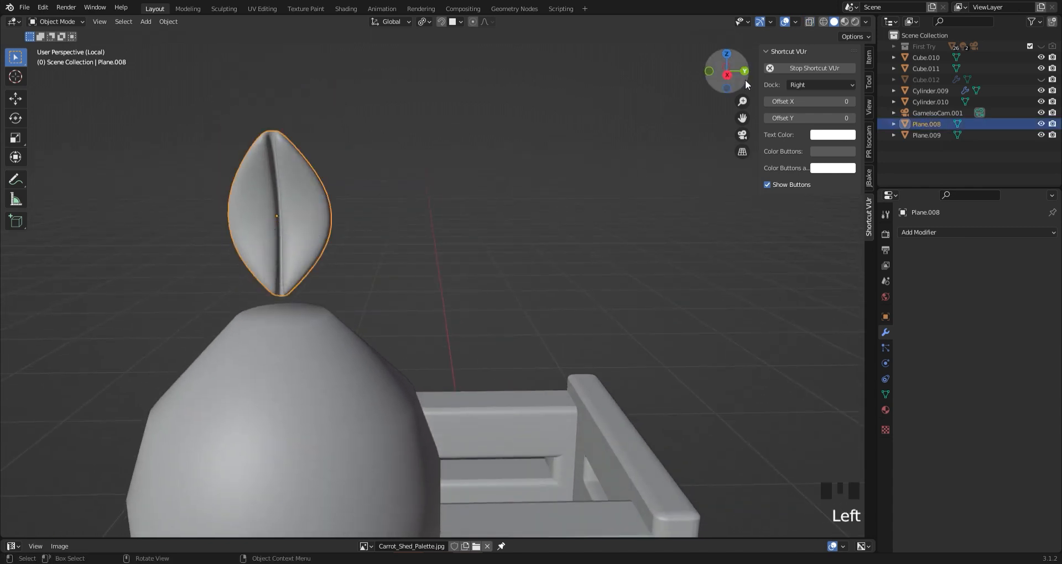
left_click(728, 71)
key("s")
left_click(568, 253)
key("g")
key("z")
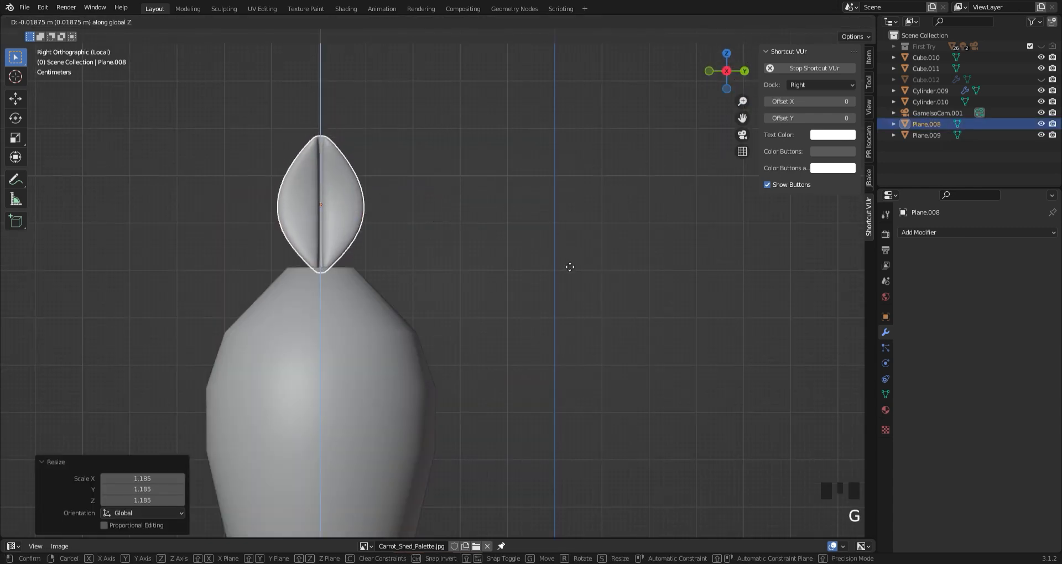
left_click(570, 271)
Rotate the leaf about 31° around Z
key("r")
key("z")
left_click(414, 212)
middle_click_drag(414, 211, 433, 244)
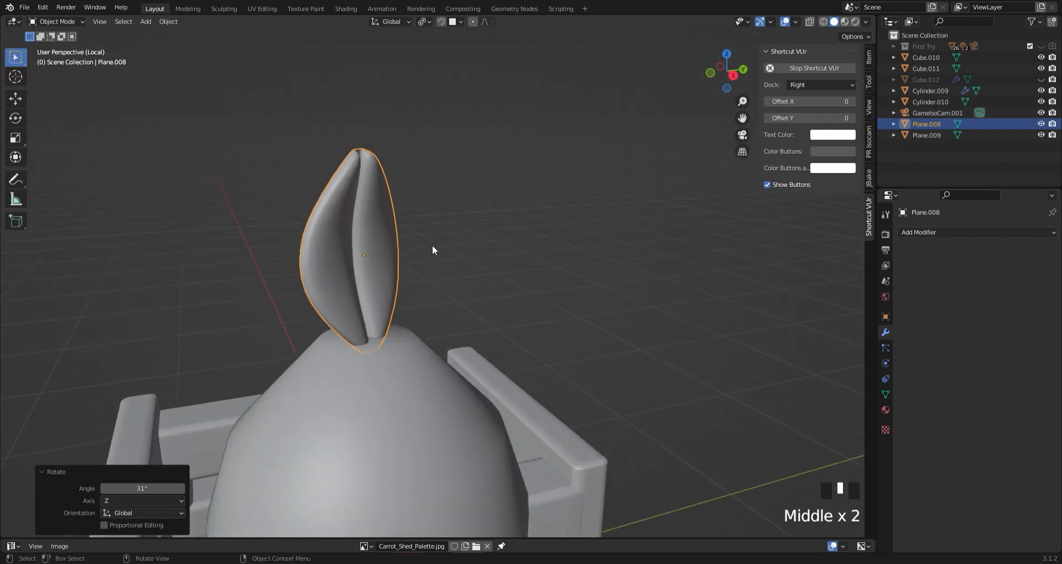
Duplicate the leaf, turn the copy around Z to face away, and offset it along X and about 0.021 m along Y
key("shift+d")
key("r")
key("z")
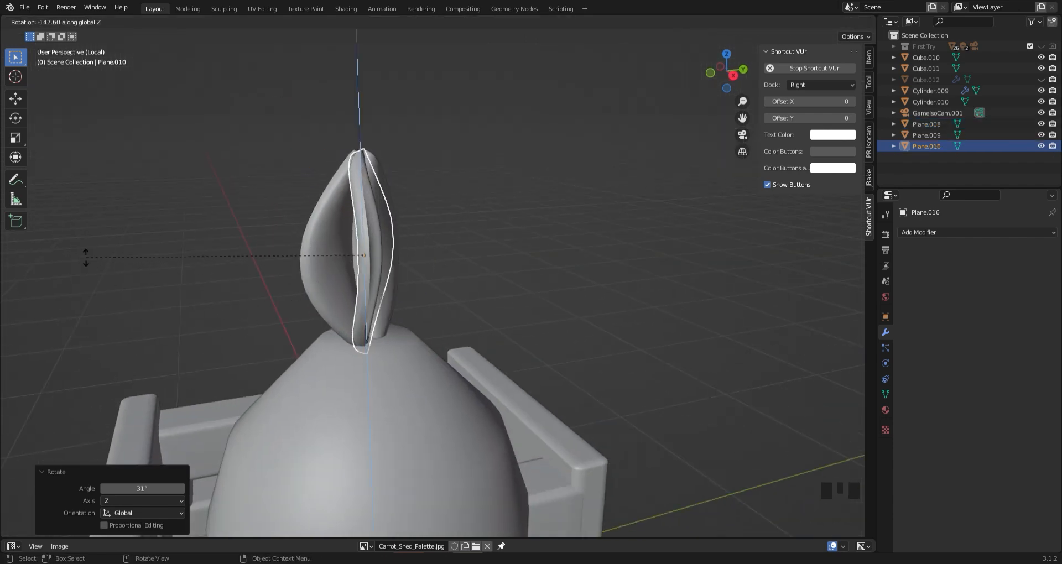
left_click(353, 382)
key("g")
key("x")
left_click(348, 377)
key("g")
key("y")
left_click(361, 378)
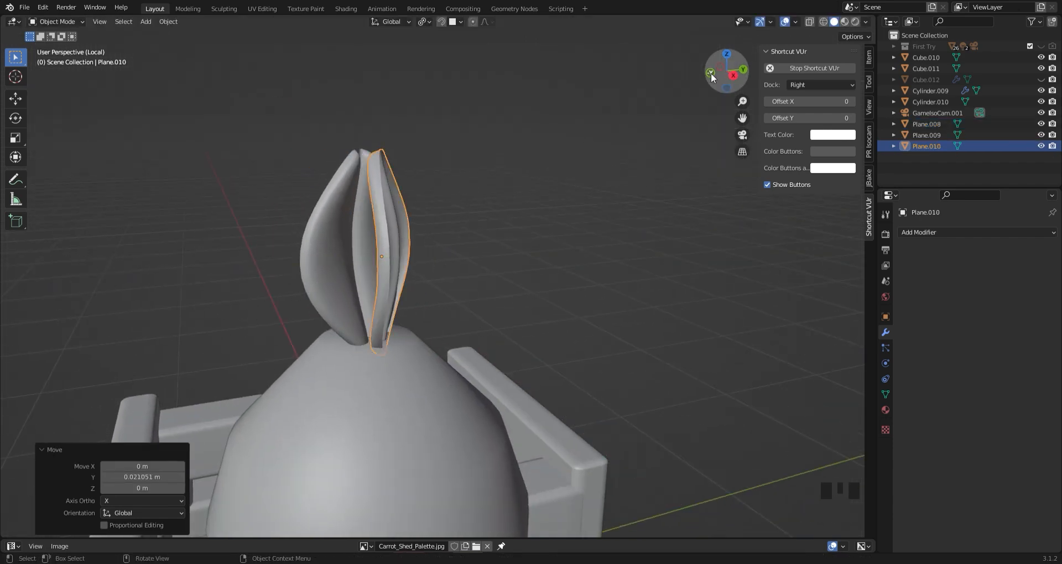
Tilt the copied leaf outward around X, then move it about 0.046 m along Y and lower it about 0.018 m
middle_click_drag(492, 256, 516, 257)
key("r")
key("x")
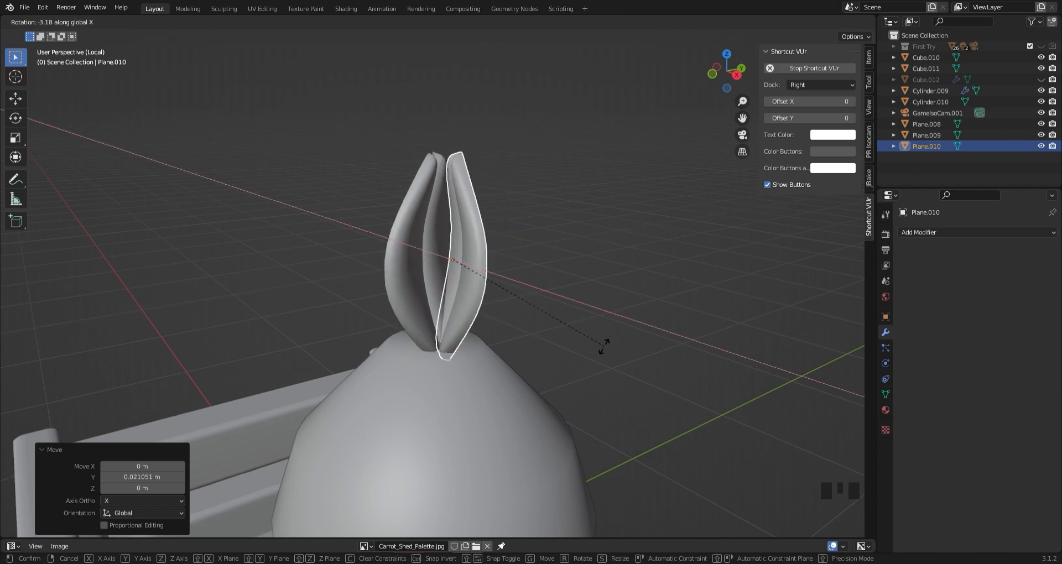
left_click(514, 347)
key("g")
key("y")
left_click(536, 345)
key("g")
key("z")
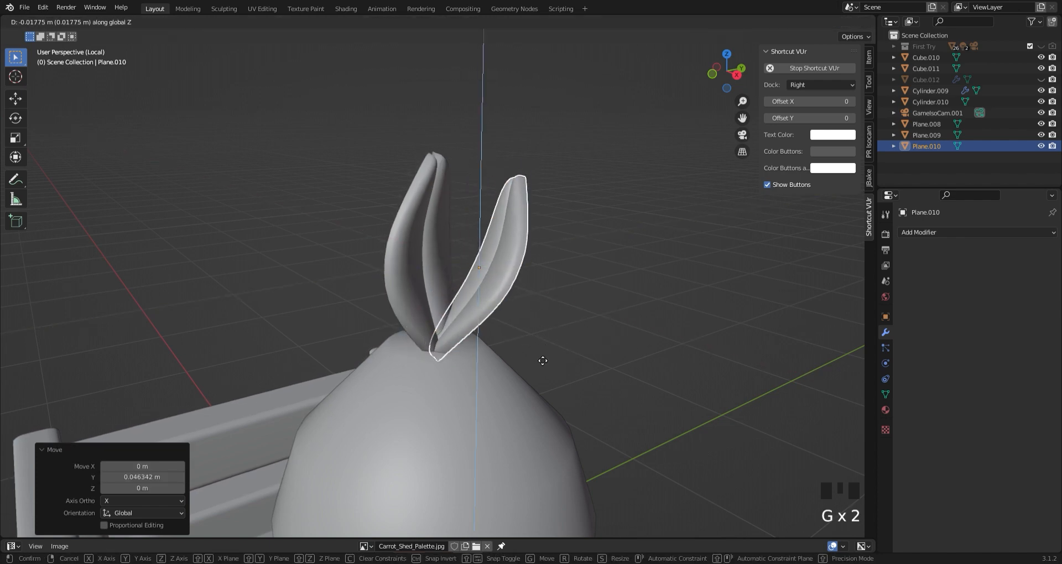
left_click(542, 361)
left_click(543, 360)
Tilt the original leaf about -17.1° around Y and turn it around Z to mirror the copy's direction
left_click(432, 266)
key("r")
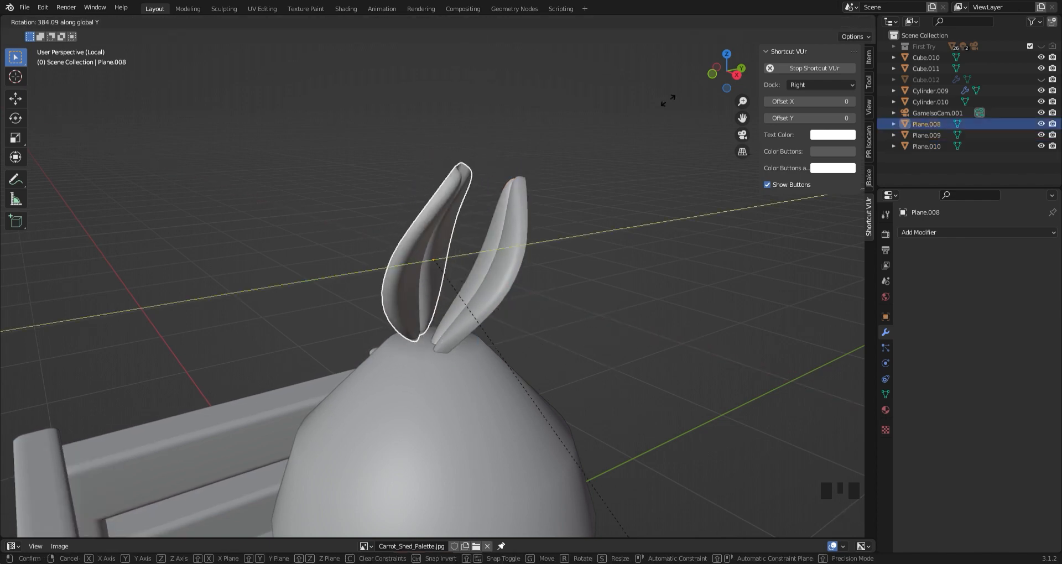
right_click(516, 156)
key("r")
left_click(529, 271)
key("r")
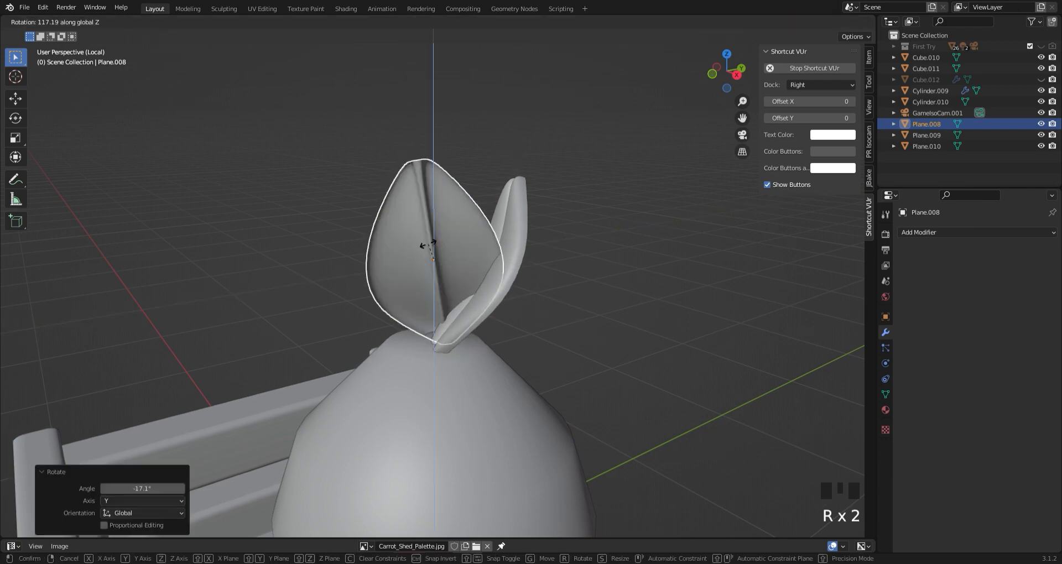
left_click(604, 329)
Position the original leaf along X, Y and Z so its base meets the copy's base on the carrot's top
key("g")
key("y")
left_click(570, 329)
key("g")
key("x")
left_click(551, 315)
key("g")
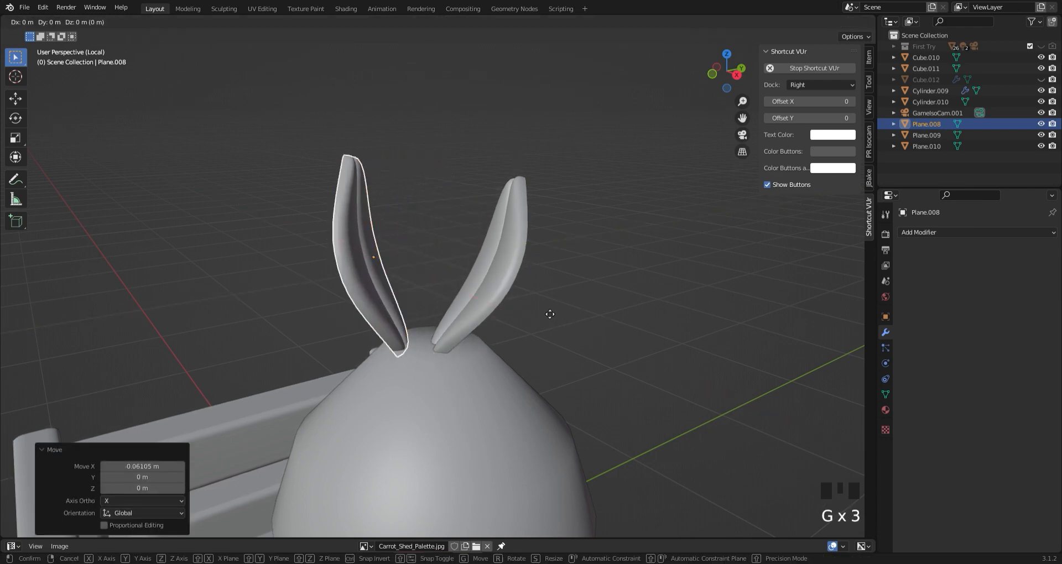
key("y")
left_click(572, 313)
key("g")
key("x")
left_click(575, 322)
key("g")
key("z")
left_click(576, 332)
left_click(600, 359)
Thicken the copied leaf by applying Shrink/Fatten to its whole mesh
scroll(608, 369, "down", 7)
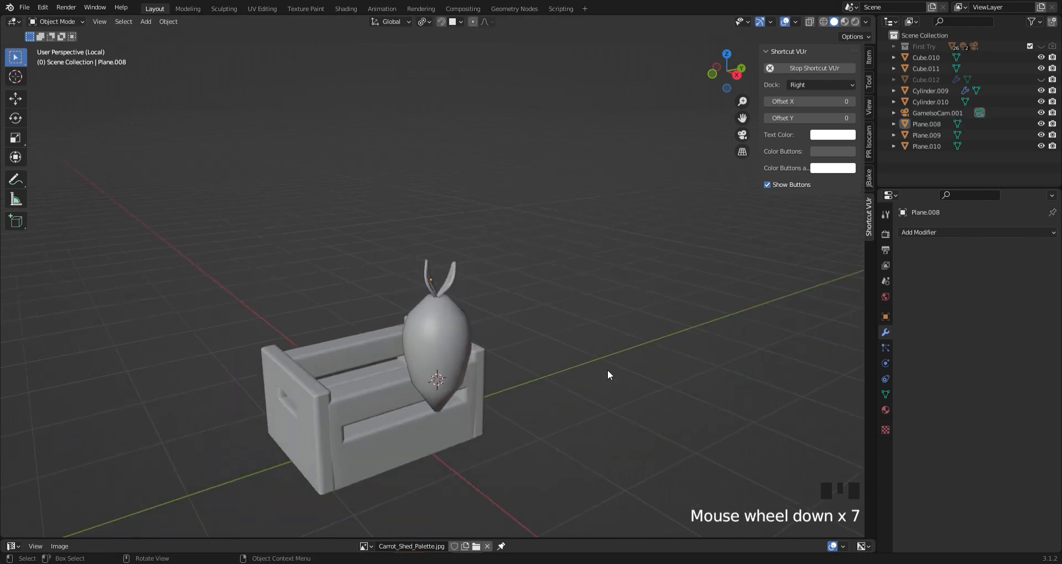
middle_click_drag(607, 369, 476, 303)
scroll(625, 359, "up", 7)
left_click(473, 302)
left_click(388, 282, "shift")
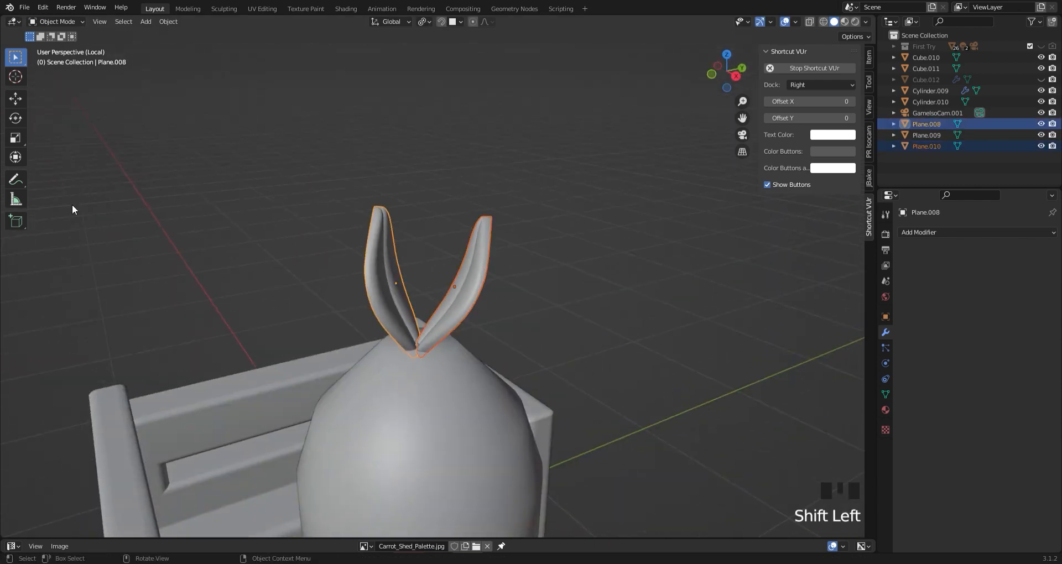
left_click(469, 287)
key("Tab")
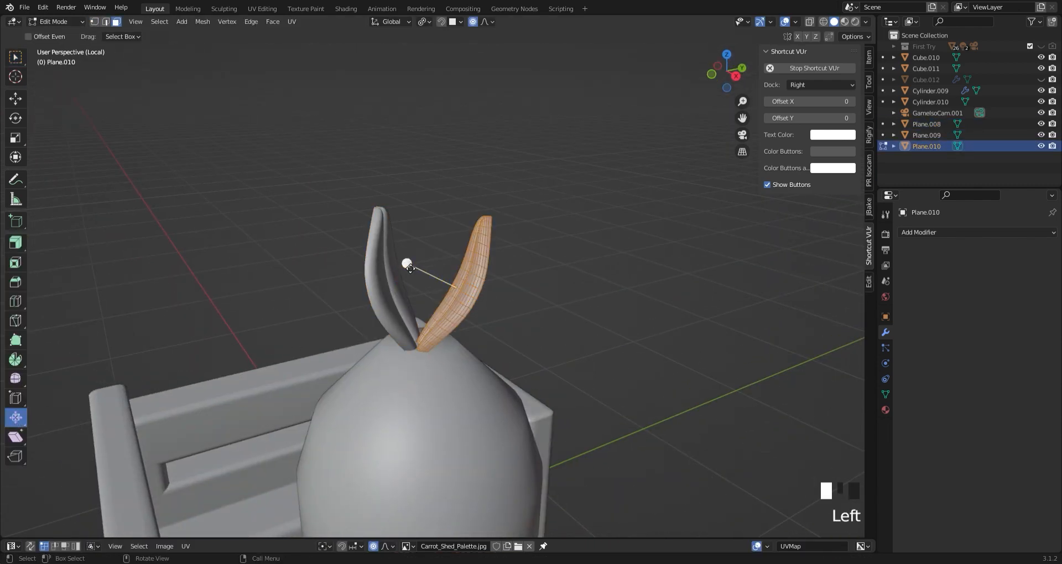
left_click(407, 265)
key("Tab")
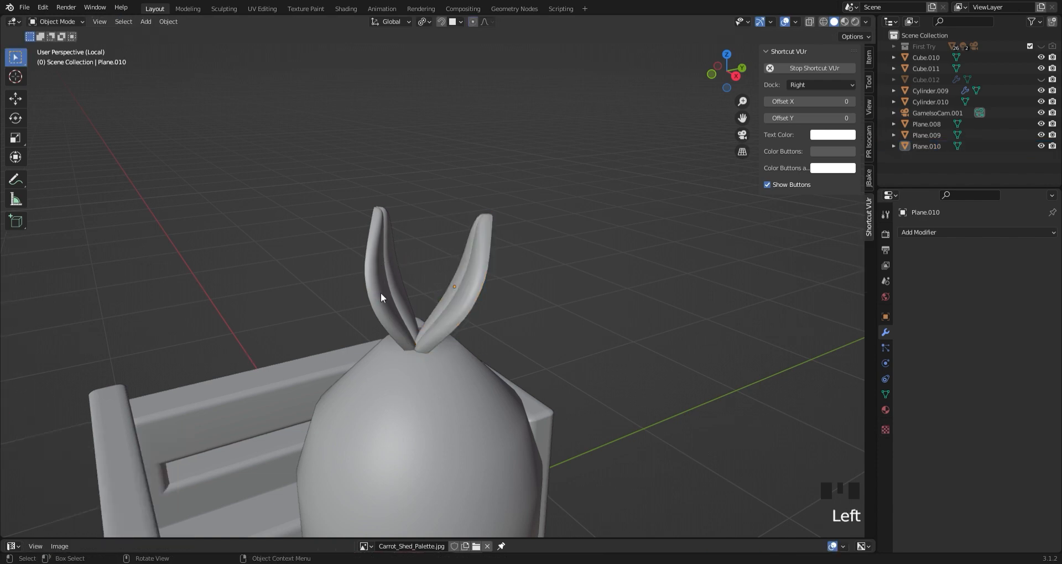
Thicken the original leaf's whole mesh with Shrink/Fatten to match the copy
key("Tab")
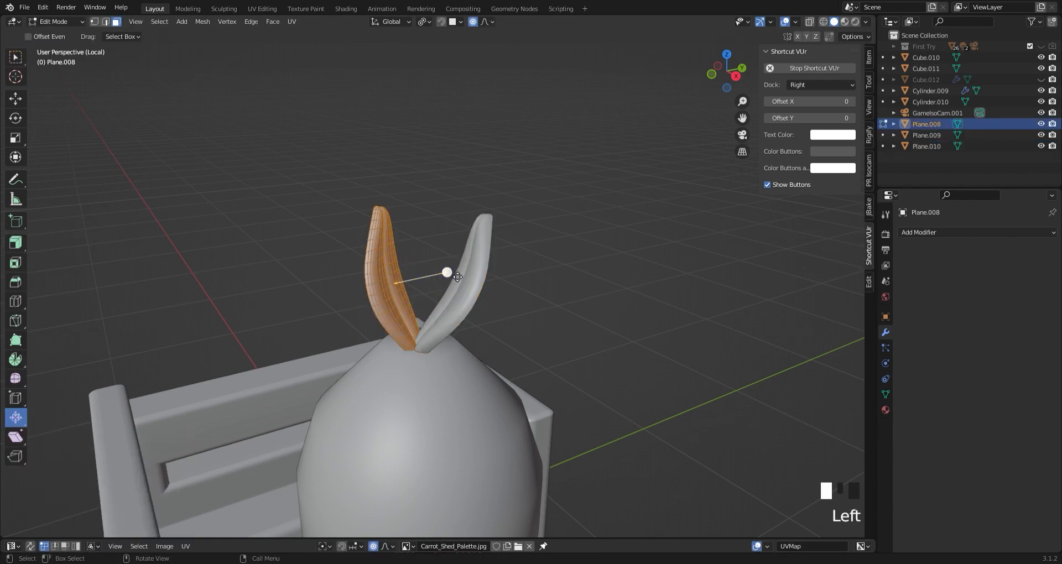
left_click_drag(458, 277, 477, 254)
left_click(602, 410)
key("Tab")
left_click(564, 447)
Add a Subdivision Surface modifier to the carrot body and apply it
scroll(559, 451, "down", 3)
mouse_move(560, 451)
middle_mouse_down()
mouse_move(537, 444)
mouse_move(545, 439)
middle_mouse_up()
left_click(487, 415)
left_click(962, 232)
left_click(841, 436)
left_click(1023, 251)
left_click(1012, 261)
Try to rotate the original leaf around X and Y and apply its rotation
left_click(433, 273)
key("r")
key("x")
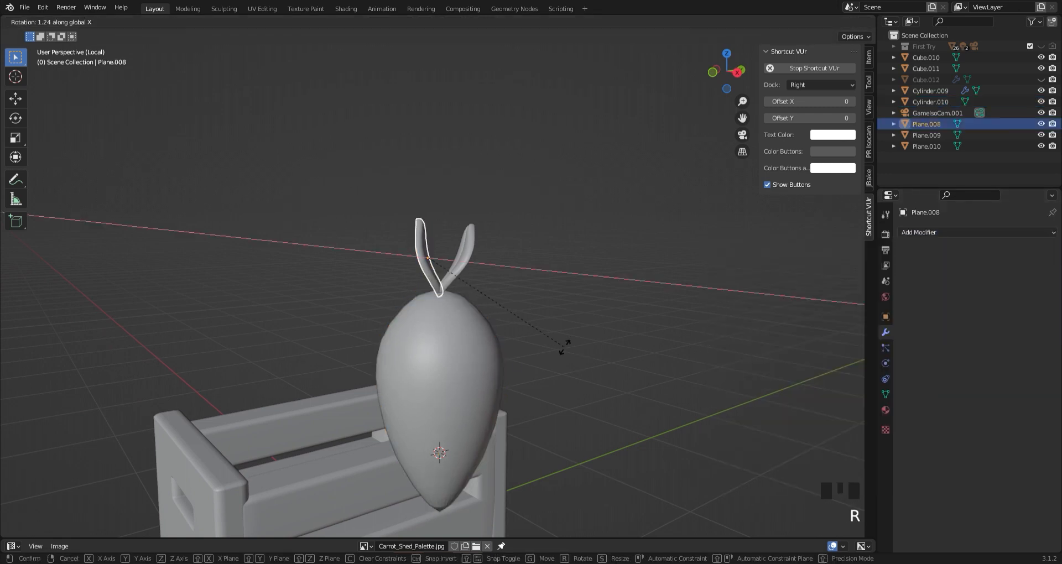
left_click(564, 348)
key("r")
key("y")
right_click(548, 343)
key("ctrl+z")
key("r")
key("y")
right_click(598, 378)
key("ctrl+a")
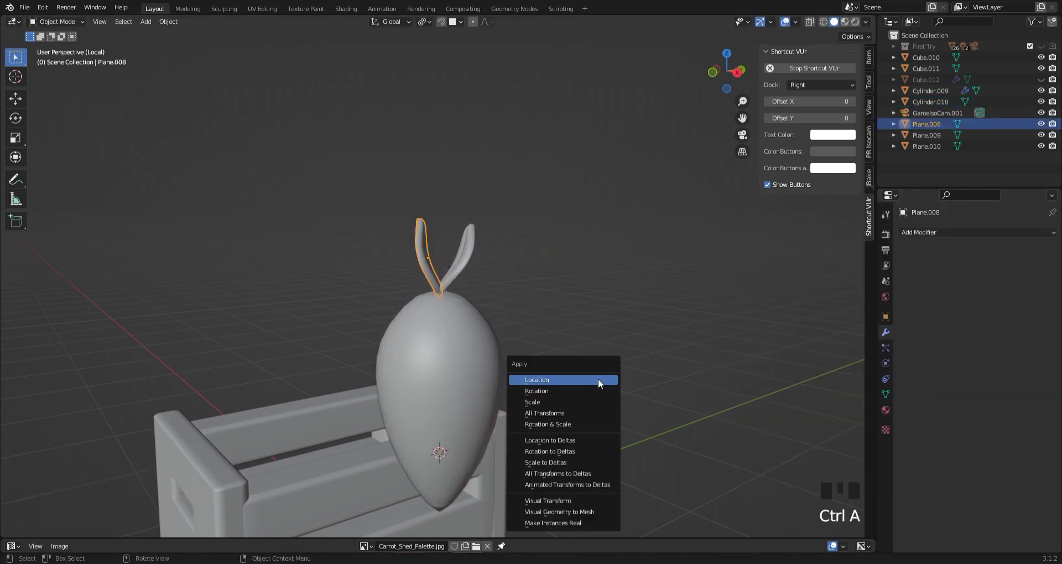
key("r")
key("ctrl+z")
Enable Auto Smooth at 30° on both leaves and the carrot body
left_click(448, 304, "shift")
left_click(421, 268, "shift")
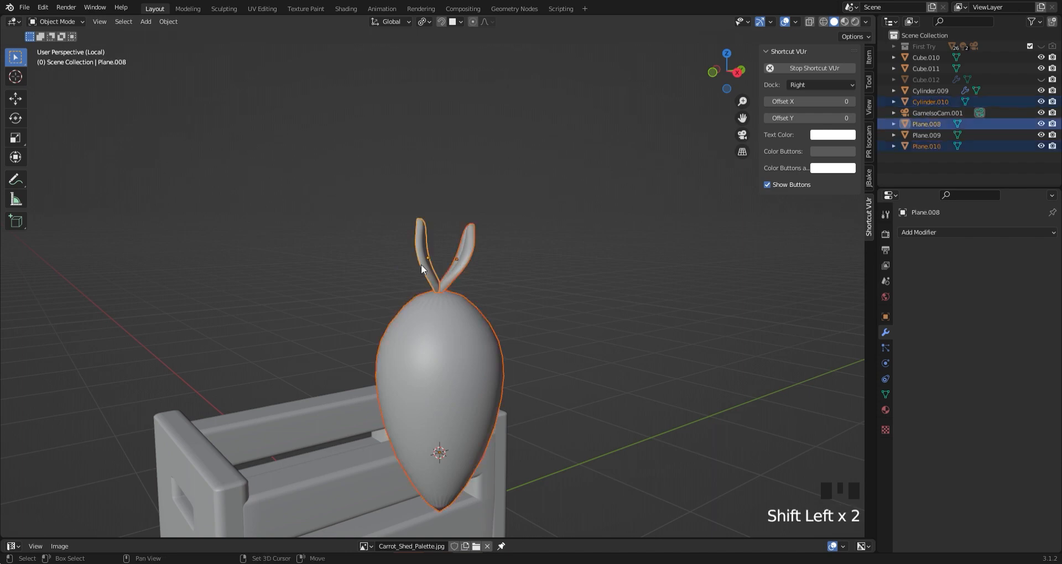
left_click(465, 251)
left_click(886, 395)
left_click(964, 463)
left_click(423, 254)
left_click(964, 463)
left_click(443, 364)
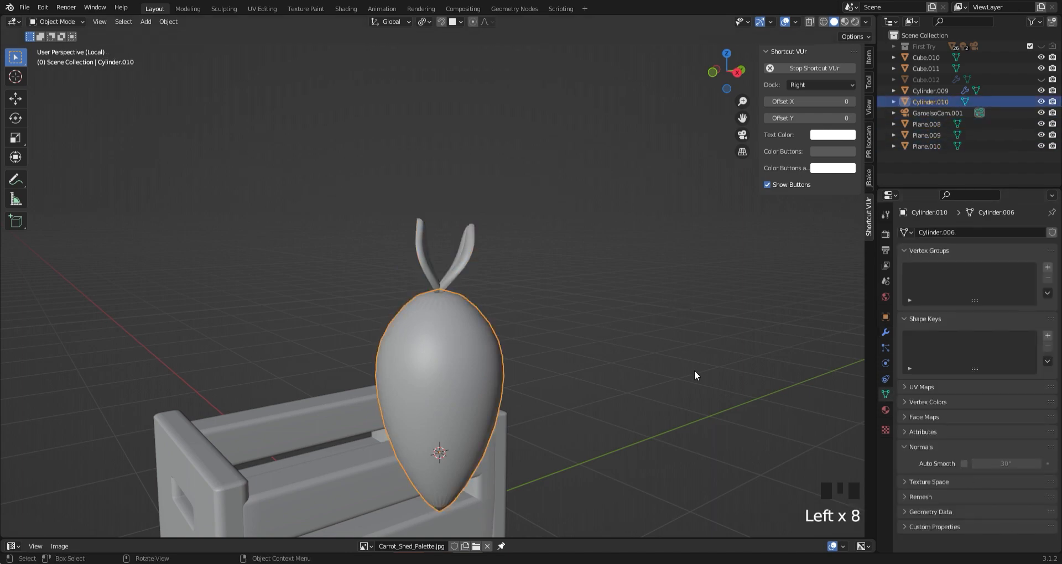
left_click(964, 463)
Select the carrot body with both leaves and move them along Y by about 0.618 m and along X into the crate
left_click(429, 265)
left_click(477, 289)
scroll(477, 289, "down", 4)
left_click_drag(437, 271, 553, 325)
key("g")
key("y")
left_click(625, 213)
key("g")
key("x")
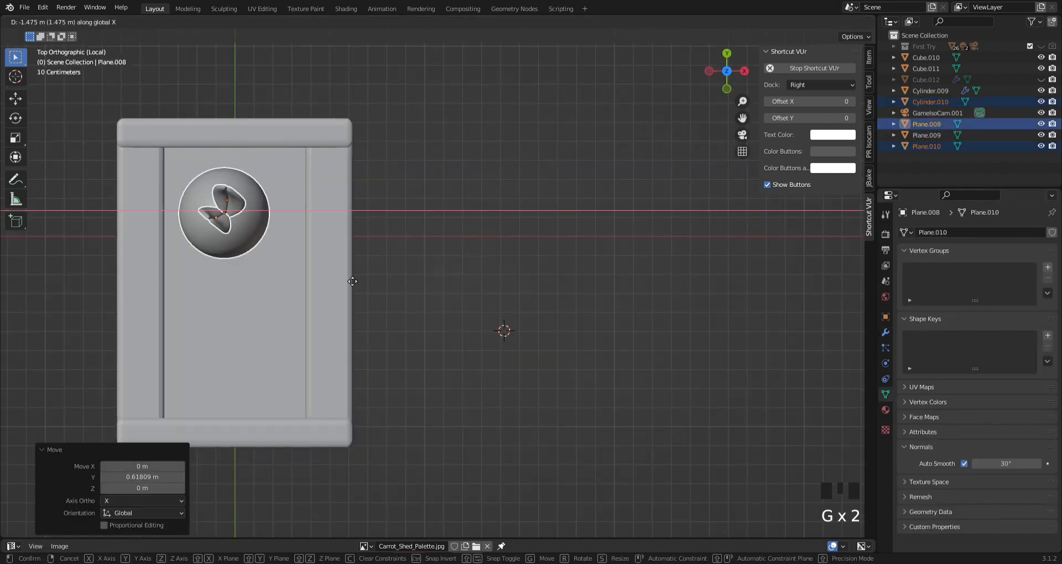
left_click(339, 283)
Join the carrot body and both leaves into one object and apply its transforms
middle_click_drag(334, 323, 264, 255)
key("KP_3")
key("ctrl+j")
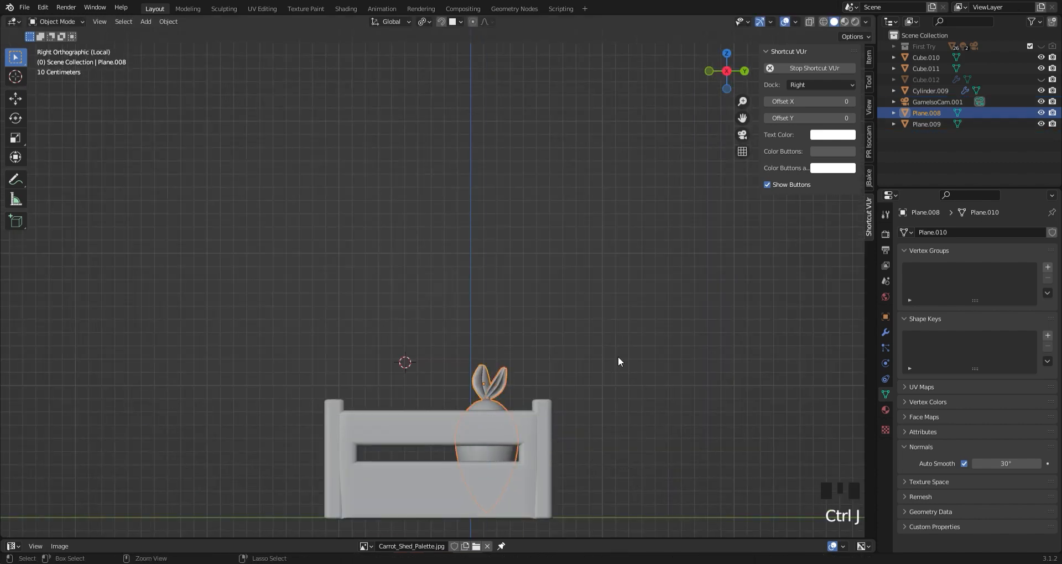
key("ctrl+a")
left_click(578, 427)
Tilt the joined carrot around X so it leans toward the crate's end board
key("KP_7")
key("r")
key("x")
left_click(350, 280)
Duplicate the carrot about 0.327 m along X and scale the copy down
key("shift+d")
key("x")
left_click(399, 280)
key("s")
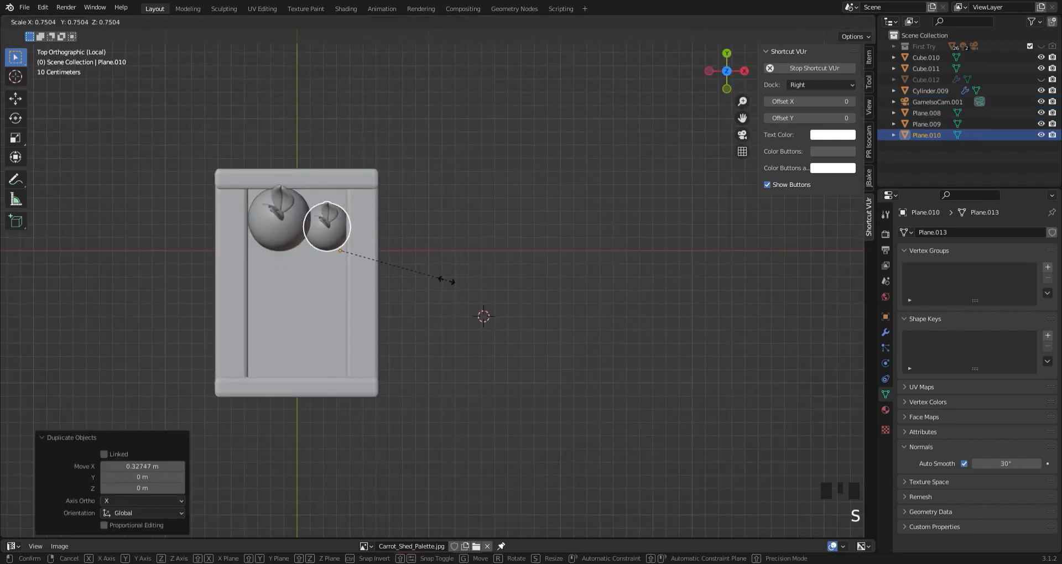
left_click(446, 280)
Rotate the smaller carrot around X so its leaves point toward the crate's opposite end
middle_click_drag(642, 498, 561, 429)
key("r")
key("y")
key("Escape")
key("r")
key("x")
left_click(628, 434)
Move the smaller carrot along Y so it lies inside the crate beside the first carrot
middle_click_drag(629, 434, 747, 481)
key("g")
key("y")
left_click(332, 398)
left_click(205, 346)
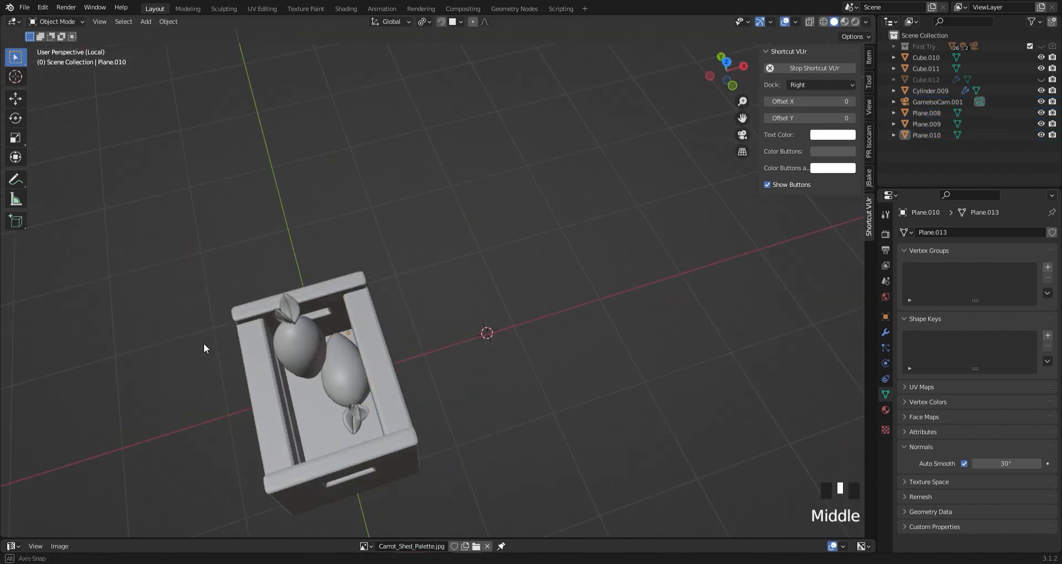
Undo the recent rotation and repositioning of the smaller carrot
middle_click_drag(204, 346, 244, 332)
left_click(354, 453)
key("ctrl+z")
key("ctrl+z")
key("ctrl+z")
key("ctrl+z")
Scale the smaller carrot along X so it fits beside the larger carrot in the crate
key("s")
key("x")
middle_click_drag(387, 419, 427, 398)
left_click(559, 446)
Move the smaller carrot along Z and Y to seat it in the crate beside the larger one
key("g")
key("z")
left_click(555, 420)
key("g")
key("y")
left_click(548, 420)
left_click(498, 419)
Duplicate the larger carrot twice along Y to extend its row inside the crate
left_click(293, 387)
key("shift+d")
key("y")
left_click(421, 424)
left_click(743, 67)
key("shift+d")
key("y")
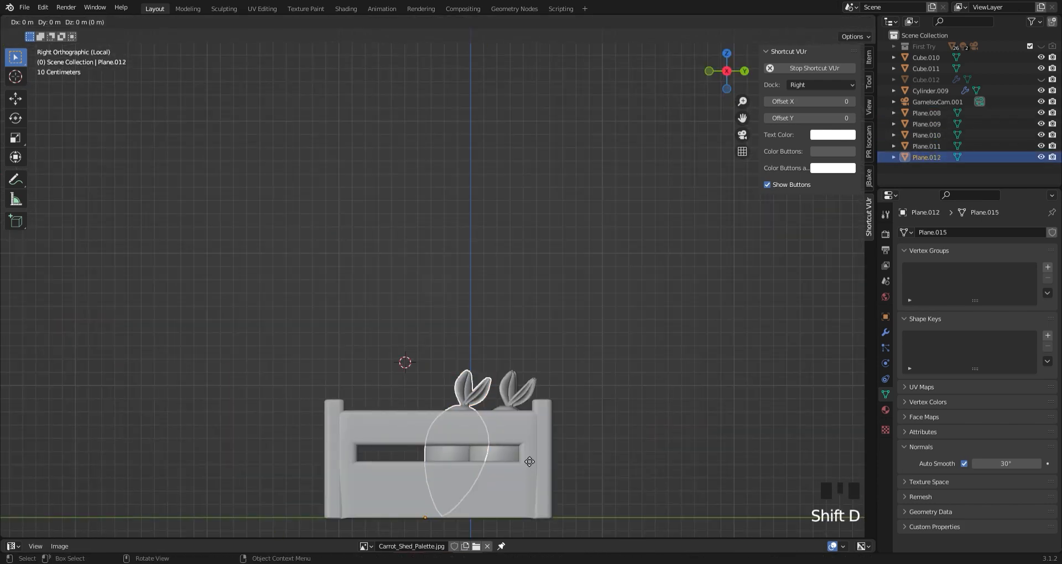
left_click(387, 336)
Duplicate the smaller carrot twice along Y to form a second row beside the larger carrots
mouse_move(387, 335)
middle_mouse_down()
mouse_move(422, 382)
mouse_move(403, 332)
middle_mouse_up()
left_click(458, 310)
left_click(457, 309)
key("shift+d")
key("y")
left_click(548, 335)
key("shift+d")
key("y")
left_click(512, 346)
Add a fourth larger carrot along Y at the row's end and tilt it around X
left_click(403, 332)
key("shift+d")
key("y")
left_click(553, 349)
key("r")
key("y")
key("x")
left_click(531, 360)
Scale the crate along X to fit the two rows of carrots
left_click(277, 376)
middle_click_drag(271, 376, 287, 454)
left_click(371, 387)
key("s")
key("x")
left_click(520, 399)
Lengthen the crate along Y to make more room for the carrots
left_click(325, 215)
left_click(327, 345)
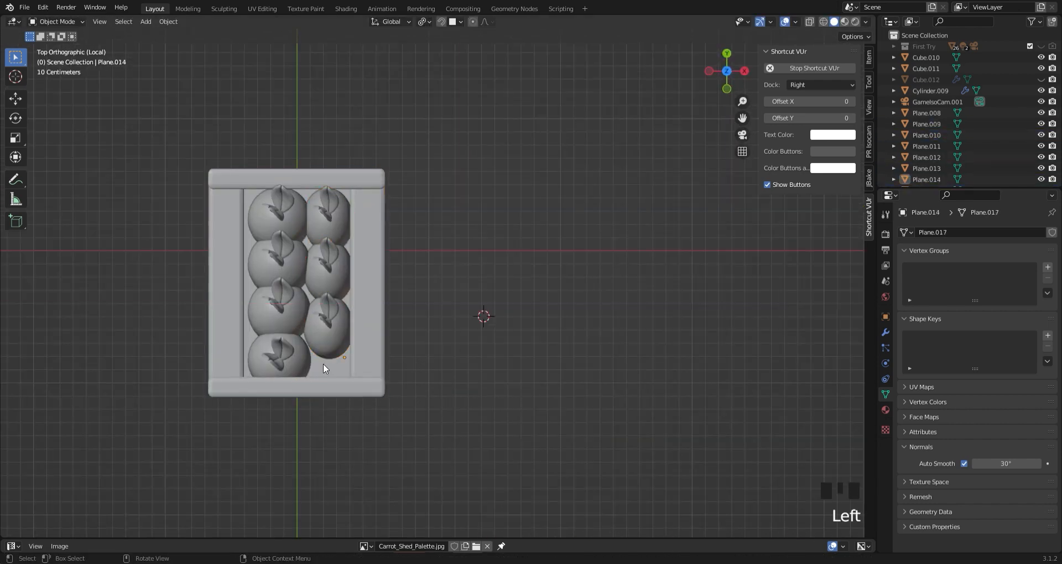
left_click(313, 394)
key("s")
key("y")
left_click(406, 394)
Shift the carrots nearest the crate's +Y end along Y, moving the second smaller one about 0.076 m
left_click(280, 235)
key("g")
key("y")
left_click(323, 287)
key("g")
key("y")
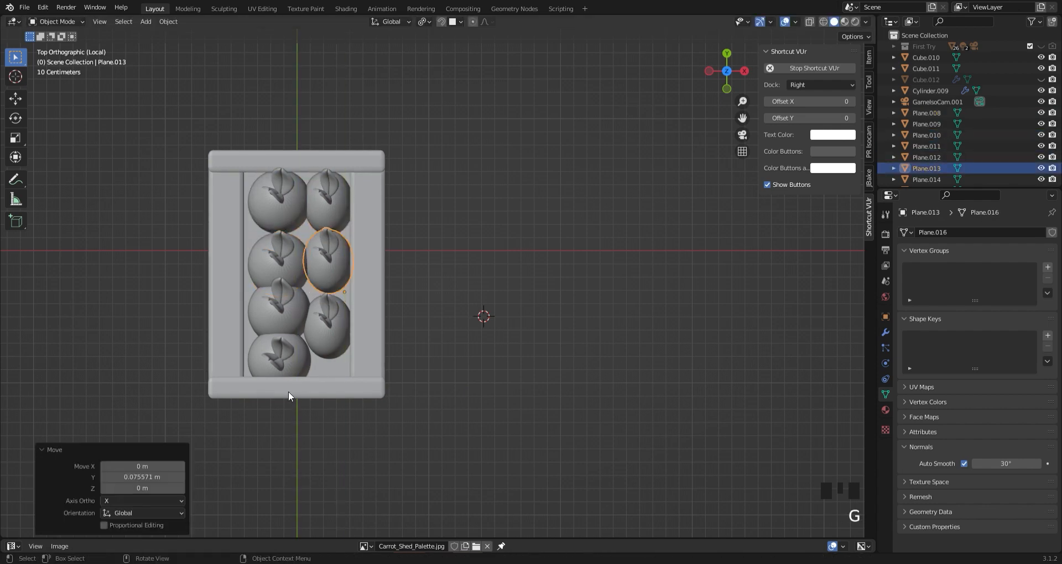
Stretch the crate along Y once more
left_click(289, 394)
key("s")
key("y")
Spread the carrots of both rows along Y to fill the longer crate
left_click(278, 212)
left_click(326, 202, "shift")
key("g")
key("y")
key("g")
key("y")
left_click(394, 355)
Rotate the third smaller carrot -5.39° around Z and tilt it around X
left_click(327, 315)
key("r")
key("z")
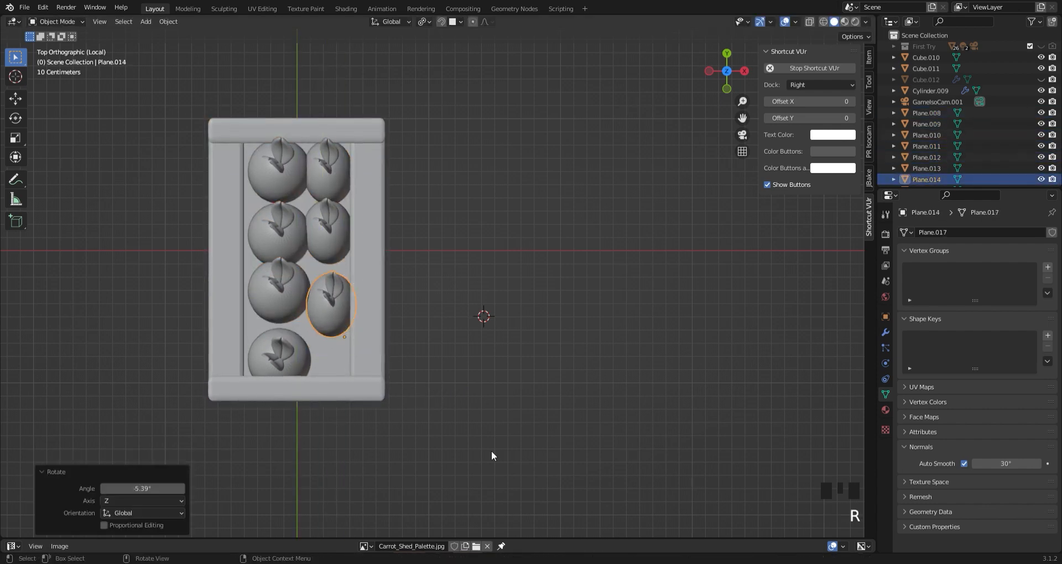
middle_click_drag(490, 455, 452, 347)
key("r")
key("x")
left_click(399, 287)
Scale the third smaller carrot along Z and shift it along Y
key("s")
key("z")
key("g")
key("y")
middle_click_drag(525, 412, 486, 419)
Rotate the third smaller carrot -122° around X and move it along Y into the crate's remaining gap
key("r")
key("g")
key("y")
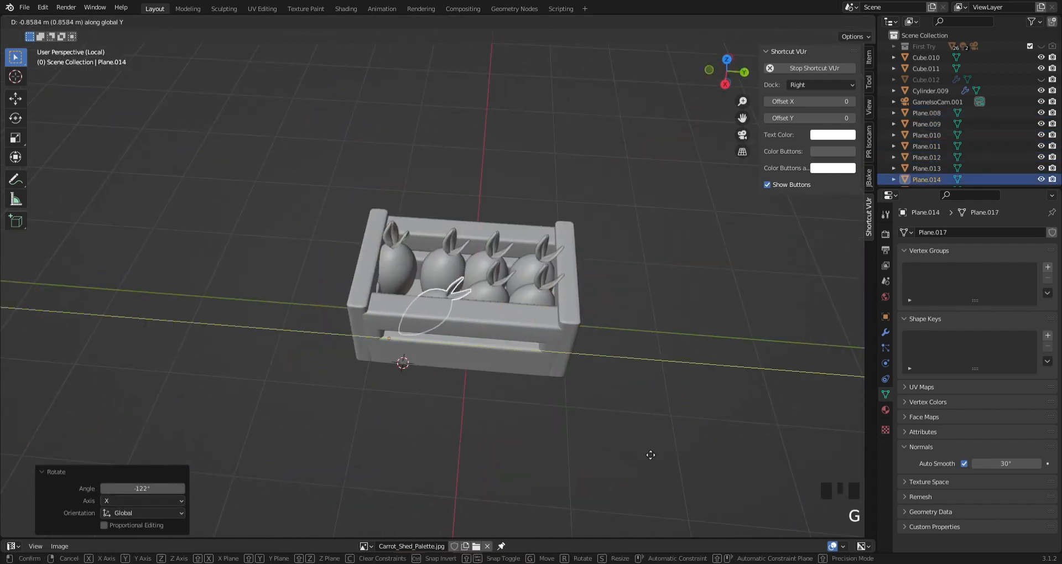
left_click(581, 454)
middle_click_drag(348, 437, 336, 416)
left_click(464, 453)
middle_click_drag(560, 414, 645, 489)
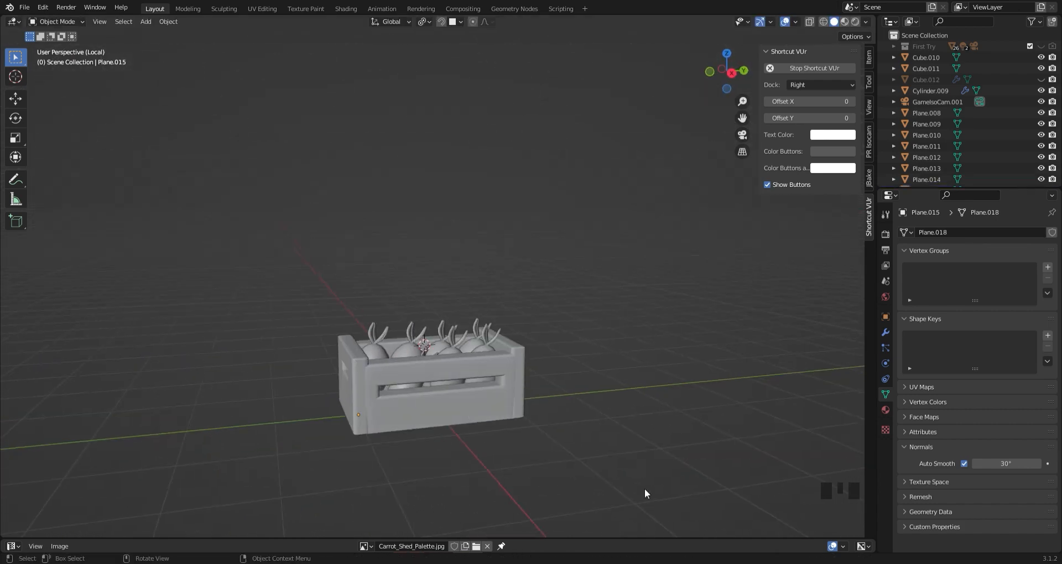
Return the whole carrot crate to the full scene and raise it about 1.75 m along Z above the platform
key("ctrl+a")
left_click(483, 430)
key("slash")
key("g")
key("z")
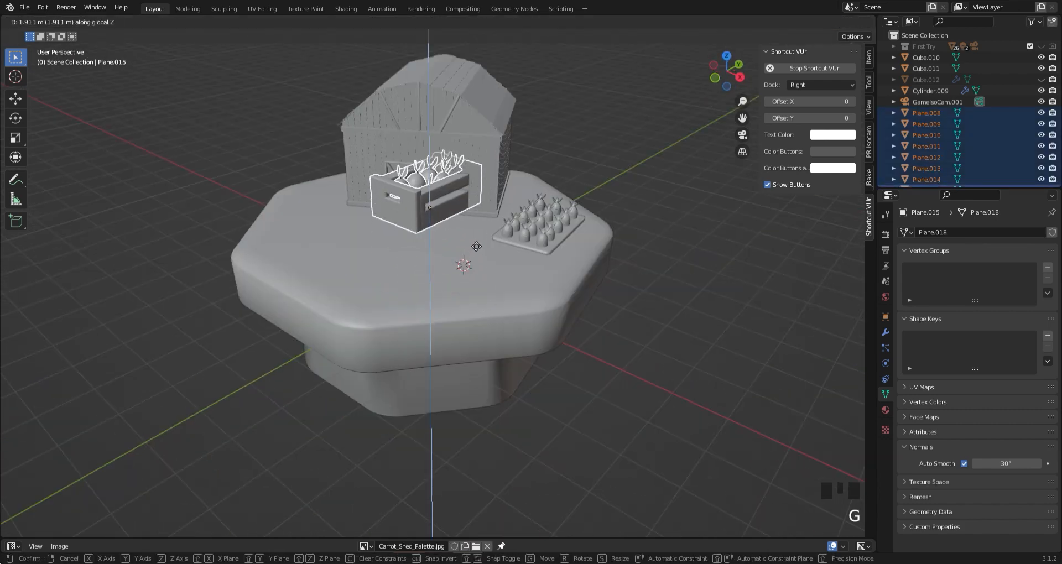
left_click(486, 216)
Scale the carrot crate down uniformly to suit the size of the barn
scroll(476, 182, "up", 3)
middle_click_drag(467, 144, 428, 166)
left_click_drag(742, 118, 619, 252)
key("s")
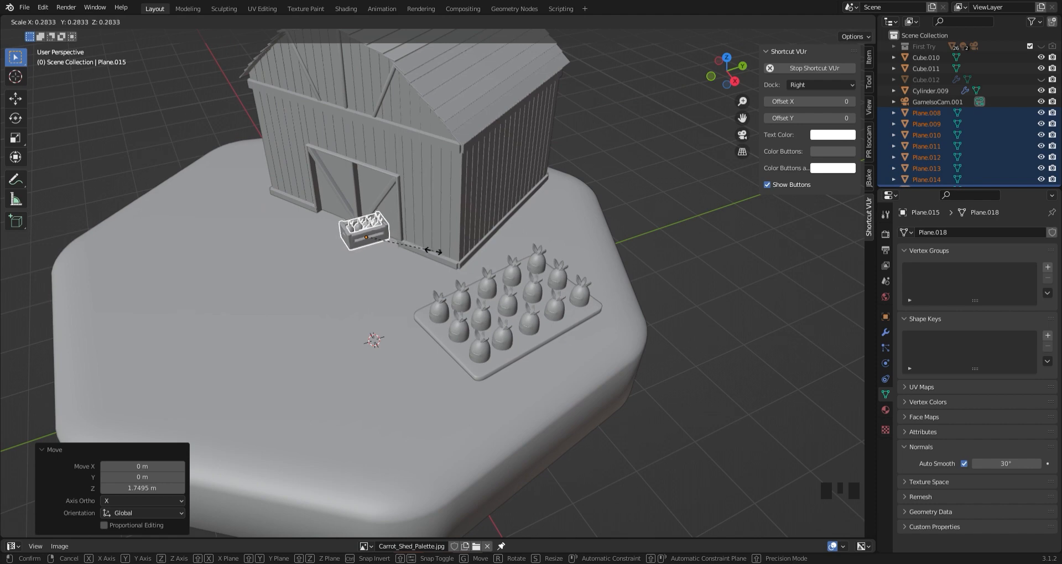
left_click(458, 251)
Move the carrot crate along Y and about 0.477 m along X to stand beside the barn door
scroll(498, 233, "down", 3)
middle_click_drag(534, 215, 543, 212)
key("g")
key("y")
left_click(450, 345)
key("g")
key("x")
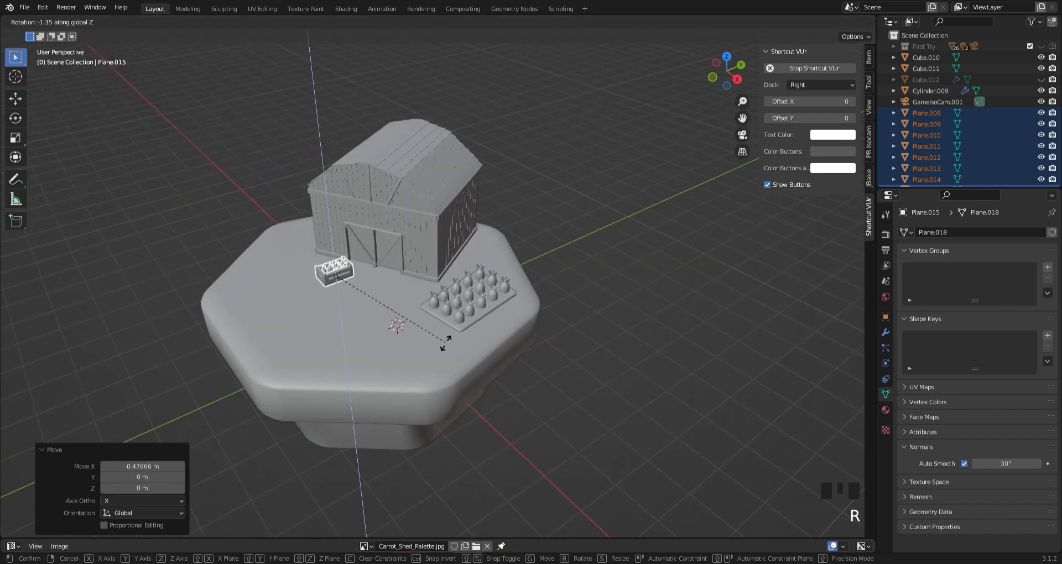
Rotate the carrot crate around Z and adjust its place beside the barn along Y and X
left_click(445, 343)
key("g")
key("y")
left_click(398, 387)
key("g")
key("x")
left_click(390, 378)
Duplicate the carrot crate and place the copy behind the first, shifting it about 0.284 m along X
left_click(564, 396)
left_click(310, 277)
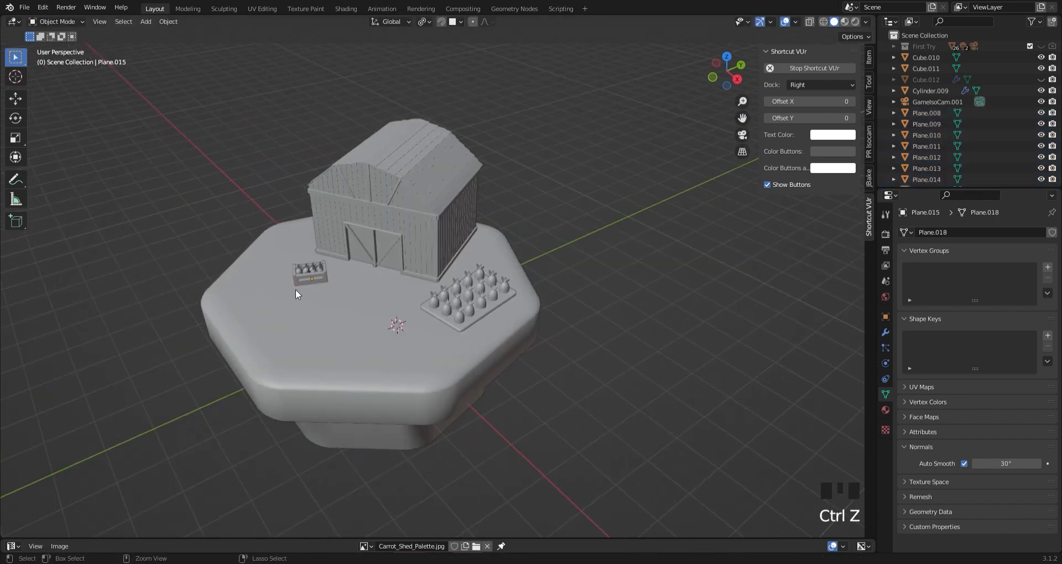
key("shift+d")
key("g")
key("g")
key("g")
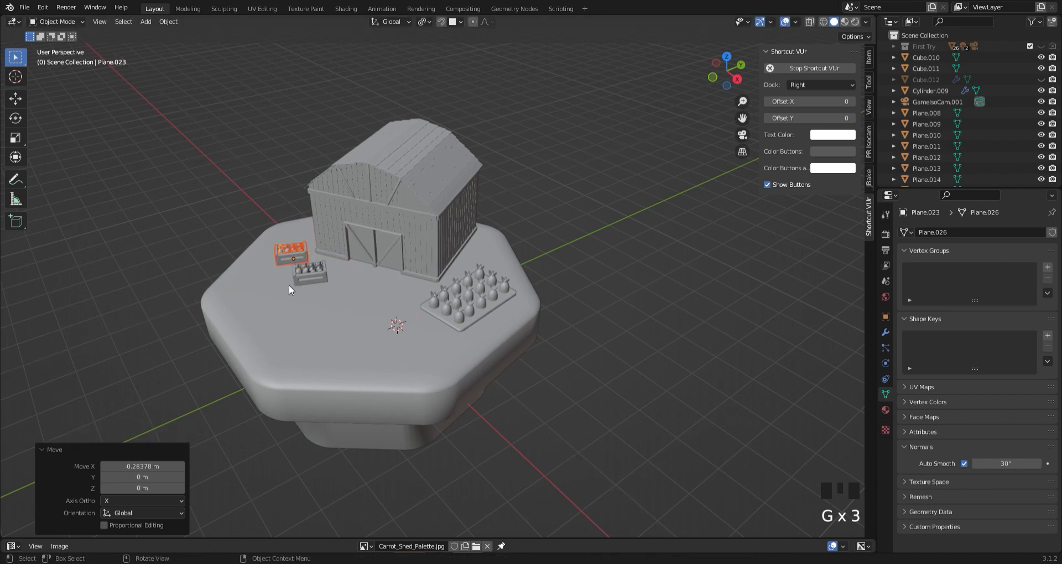
Reposition the copied crate along Y and X so it sits close against the first crate
middle_click_drag(290, 290, 367, 407)
key("g")
key("g")
key("g")
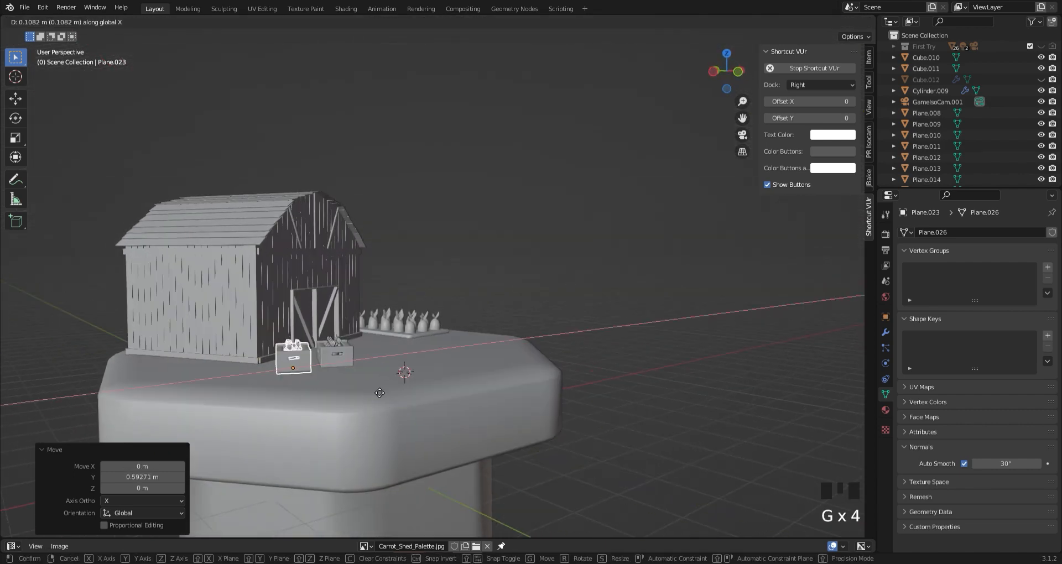
left_click(383, 392)
scroll(376, 396, "down", 2)
key("ctrl+z")
Look through the scene camera and duplicate the carrot bed -2.4093 m along Y
left_click(743, 136)
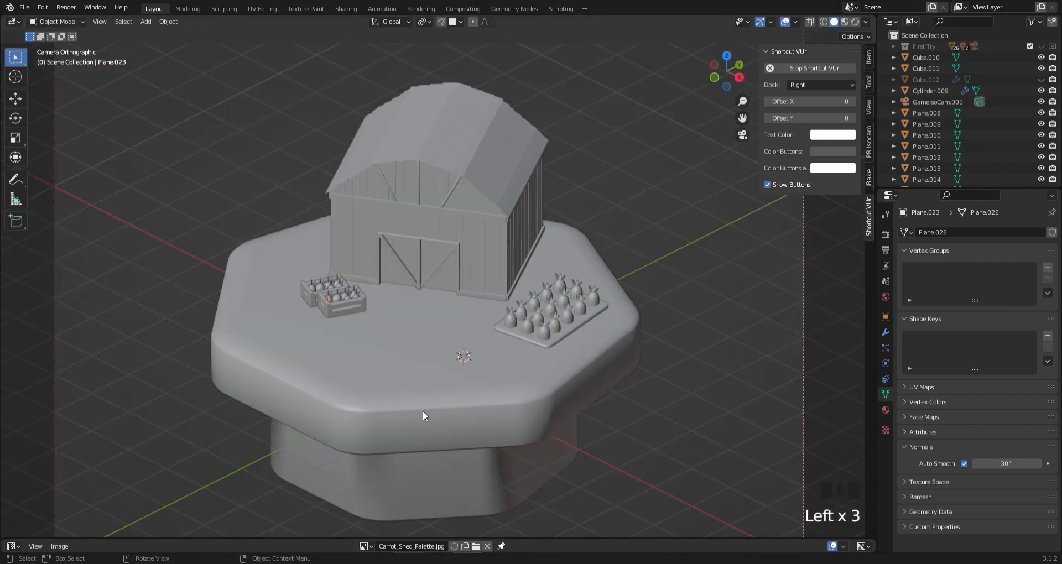
scroll(568, 344, "up", 2)
left_click(568, 344)
key("shift+d")
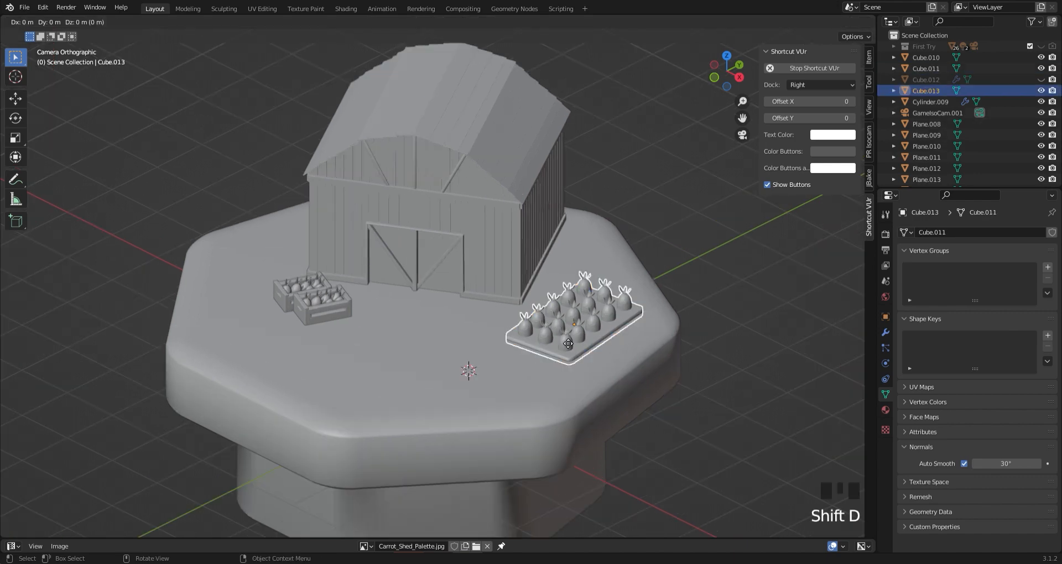
left_click(462, 406)
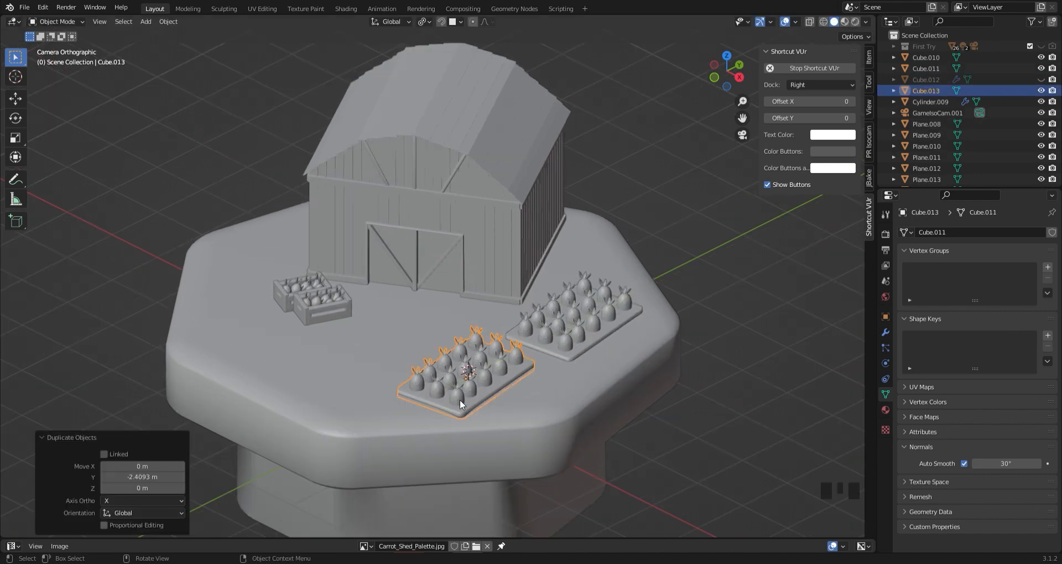
Isolate the copied carrot bed and add a loop cut across its base between the third and fourth carrot rows
key("slash")
left_click(740, 78)
key("Tab")
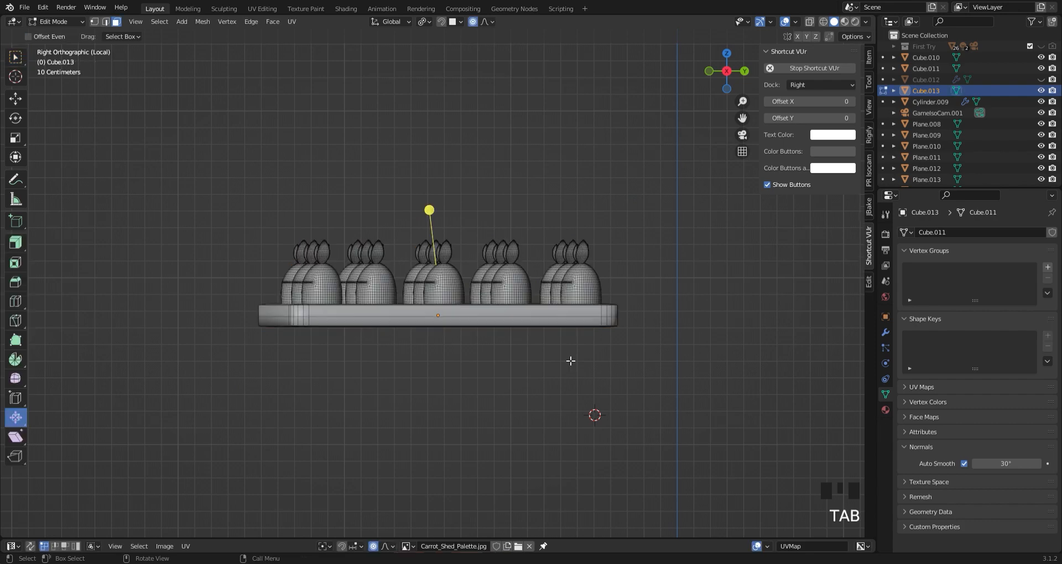
key("1")
left_click(809, 22)
middle_click_drag(707, 425, 484, 408)
left_click(513, 365)
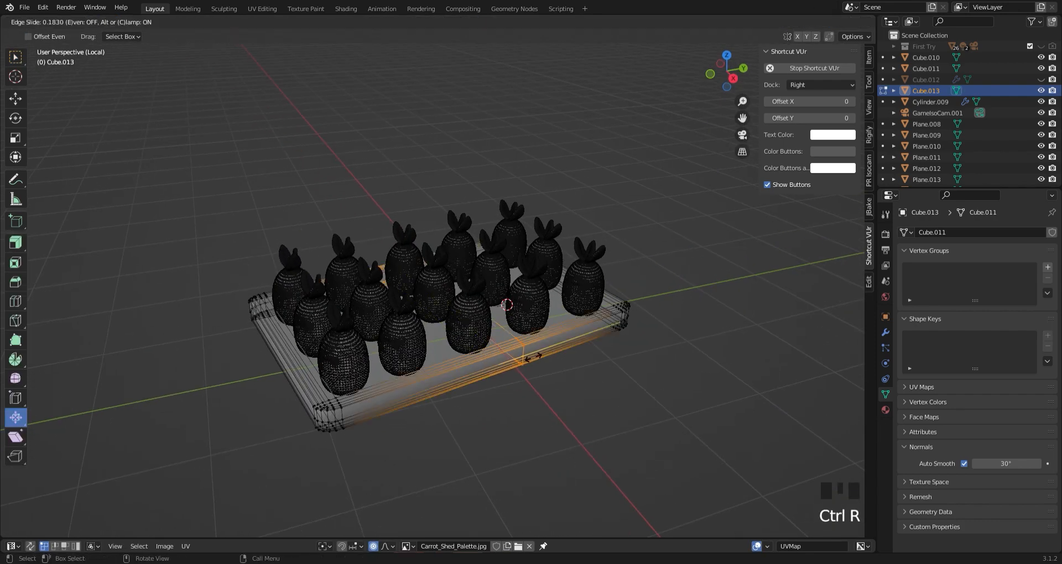
left_click(531, 360)
Delete the vertices of the last two carrot rows and the base portion beyond the loop cut
left_click(605, 396)
middle_click_drag(605, 396, 580, 387)
left_click_drag(679, 397, 466, 204)
key("x")
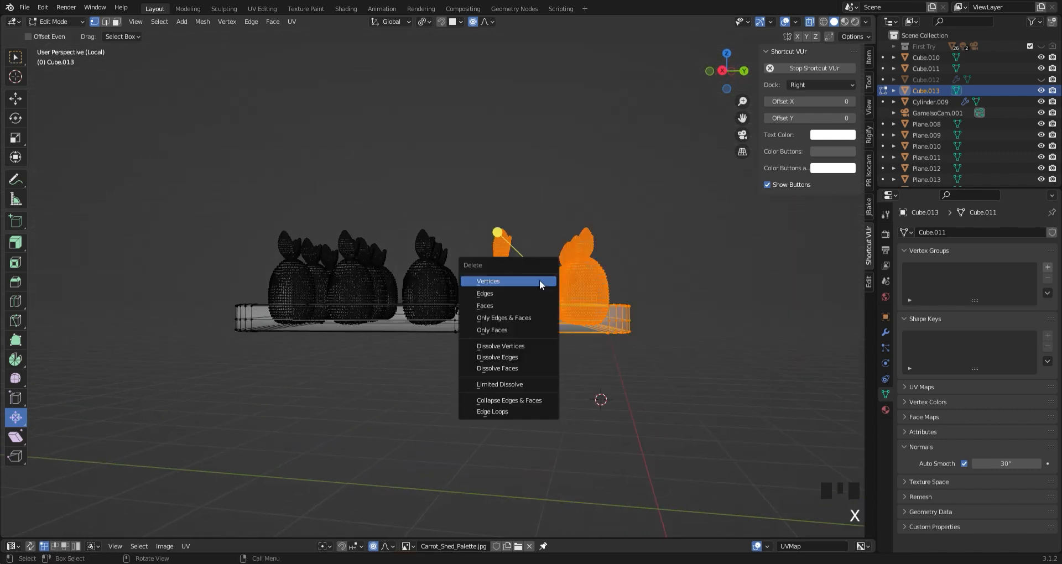
left_click(539, 280)
Fill the open end of the bed's base with a face and extrude it about 0.064 m outward
middle_click_drag(534, 347, 479, 372)
scroll(479, 372, "up", 2)
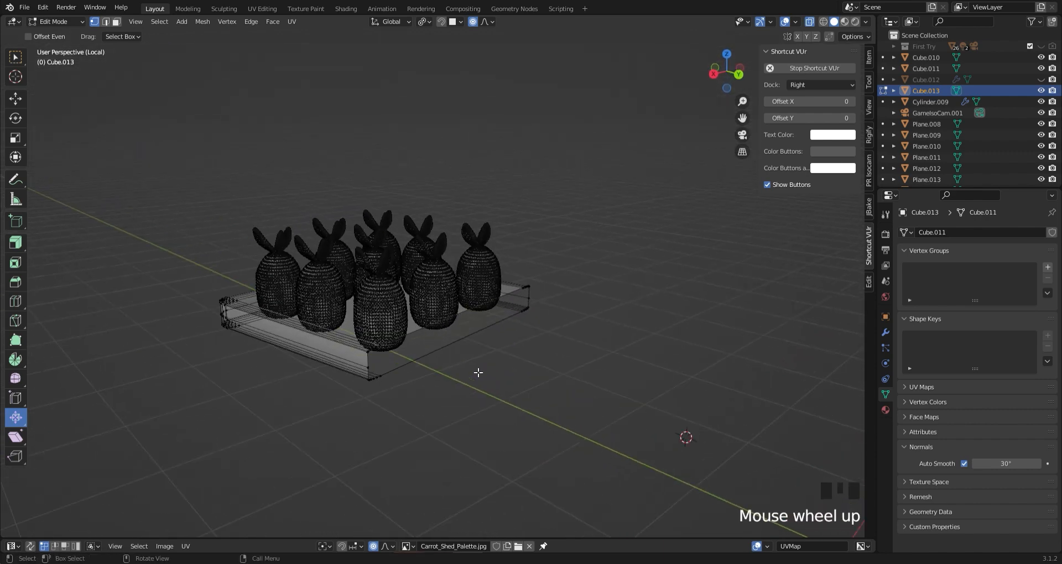
key("2")
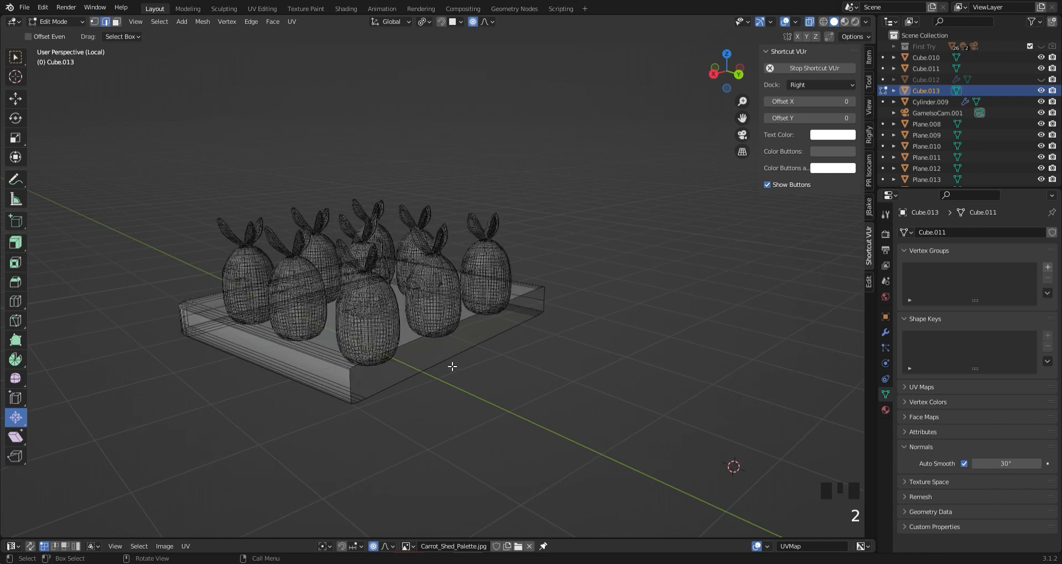
key("f")
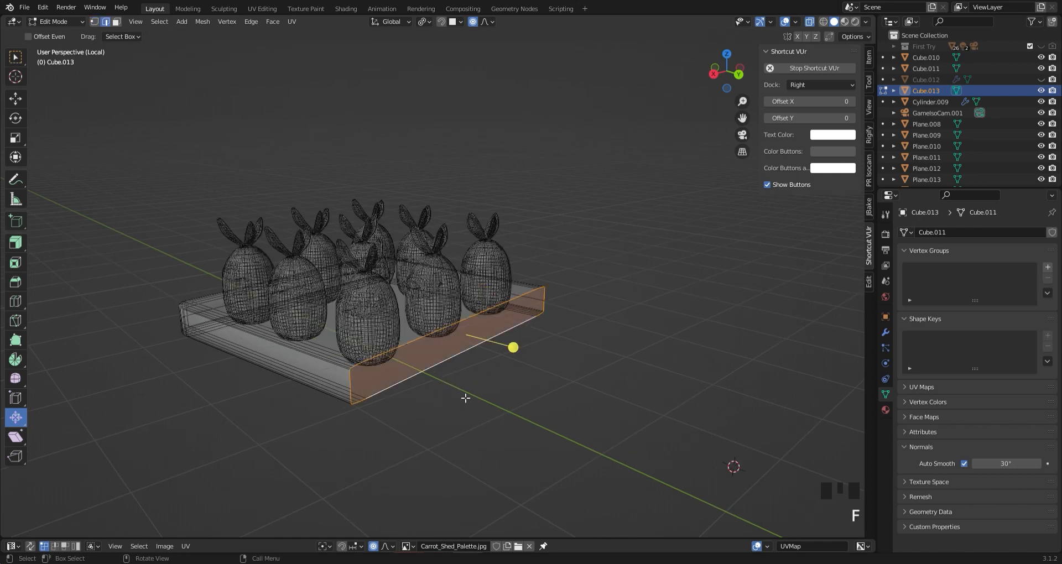
middle_click_drag(415, 438, 438, 423)
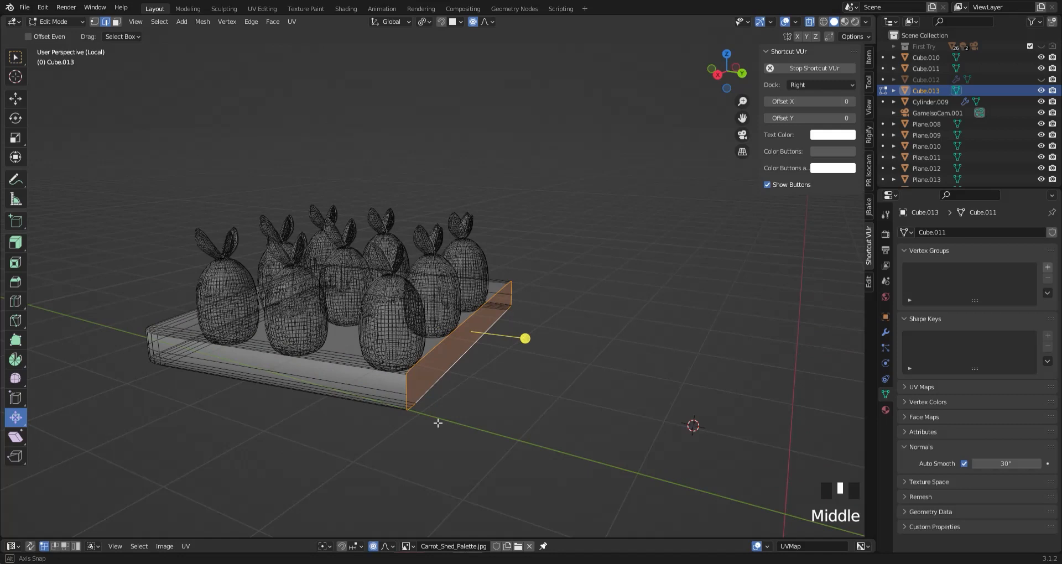
left_click(530, 437)
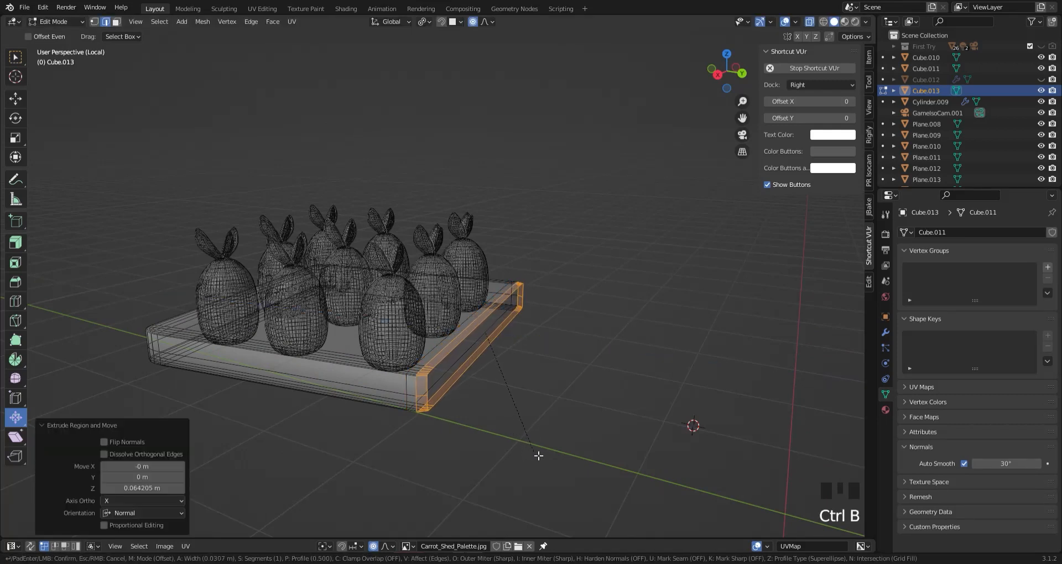
Bevel the extruded end of the base with a width of 0.0351 m and 5 segments, and finish mesh editing
left_click(532, 452)
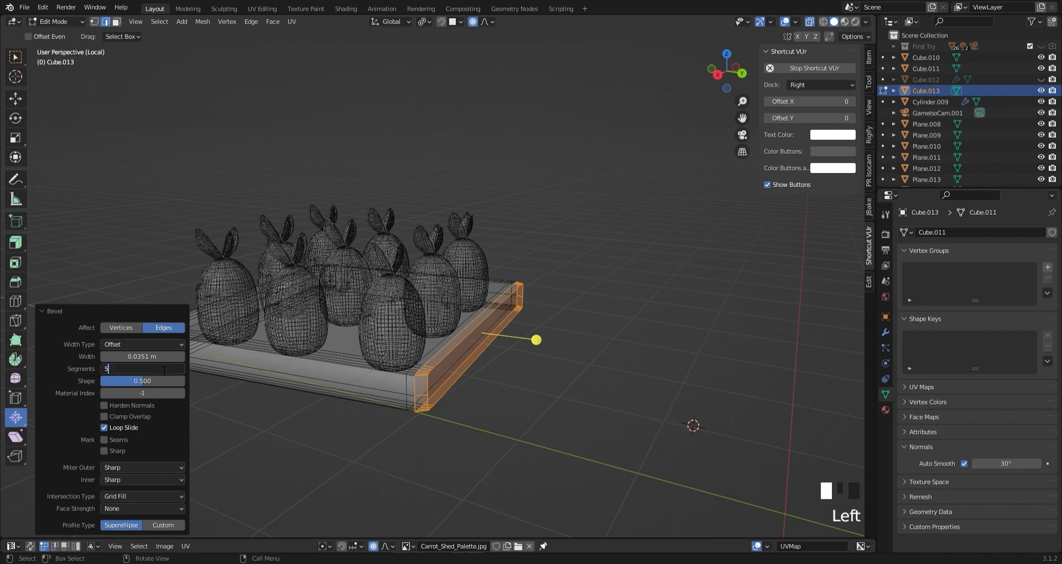
left_click(654, 366)
key("Tab")
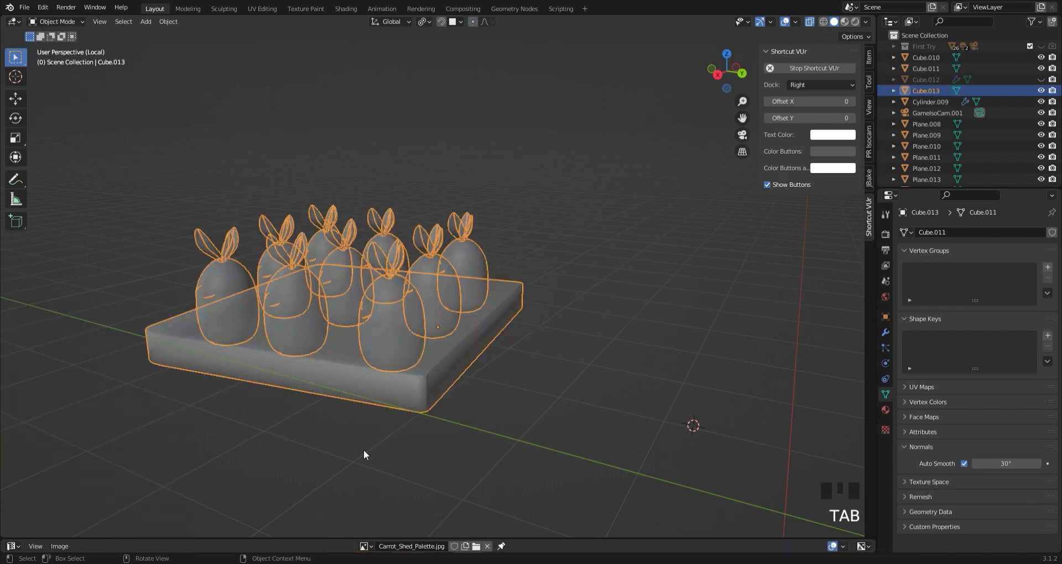
left_click(248, 411)
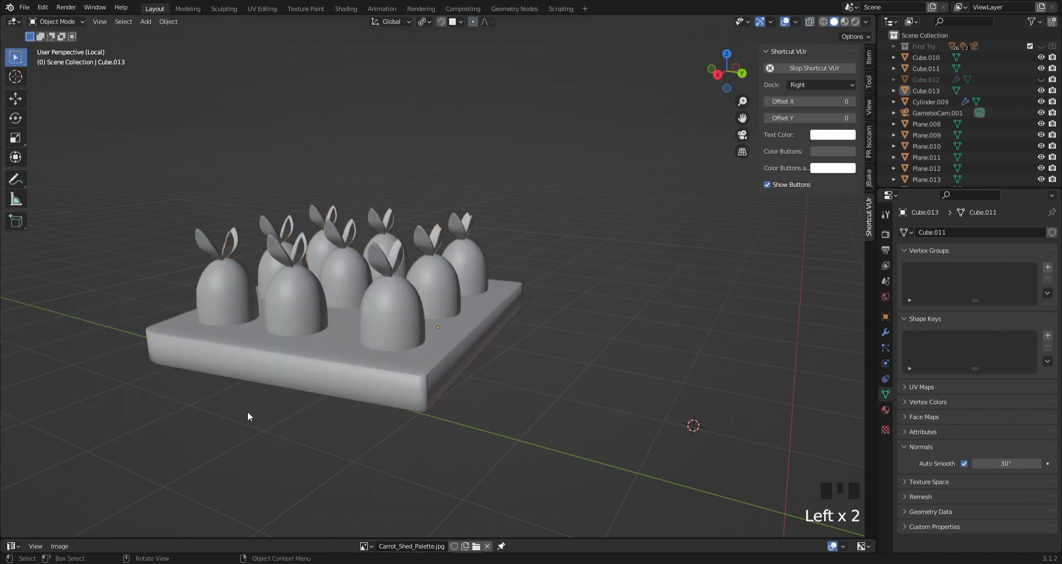
Return to the full scene and select the shortened carrot bed
middle_click_drag(247, 410, 384, 466)
key("slash")
left_click(456, 400)
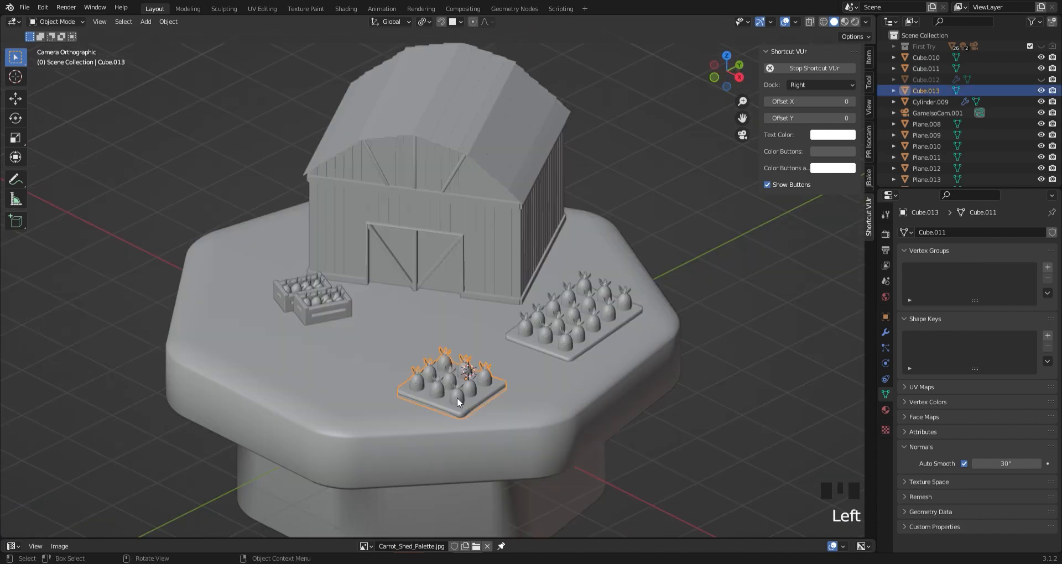
Rotate the large carrot bed beside the barn by about 7 degrees around the Z axis
left_click(589, 329)
key("r")
key("z")
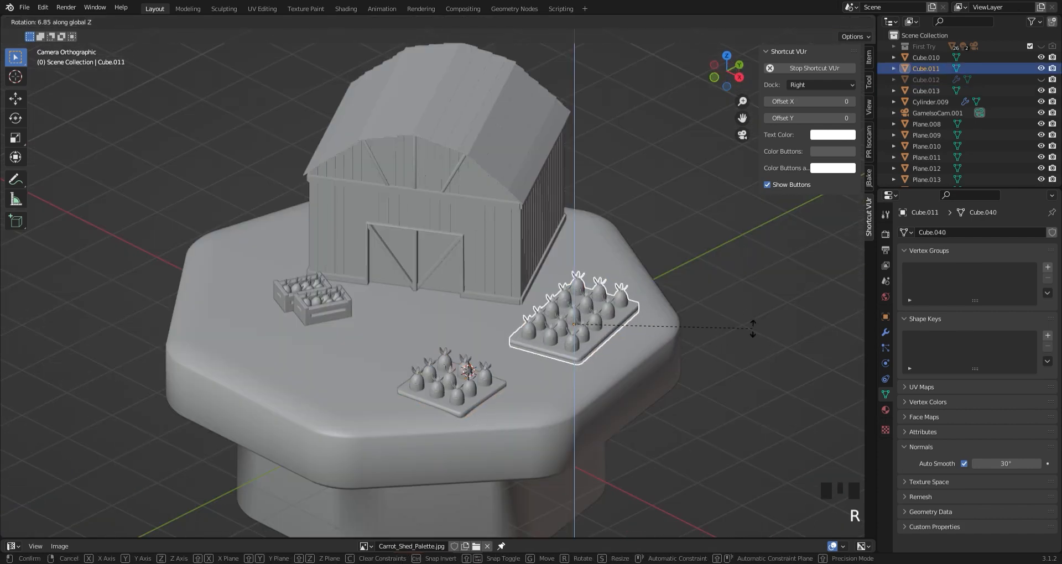
left_click(750, 327)
left_click(751, 326)
Move the small carrot bed about -2.12 m along X and then along Y to place it next to the two crates
left_click(467, 396)
key("g")
key("x")
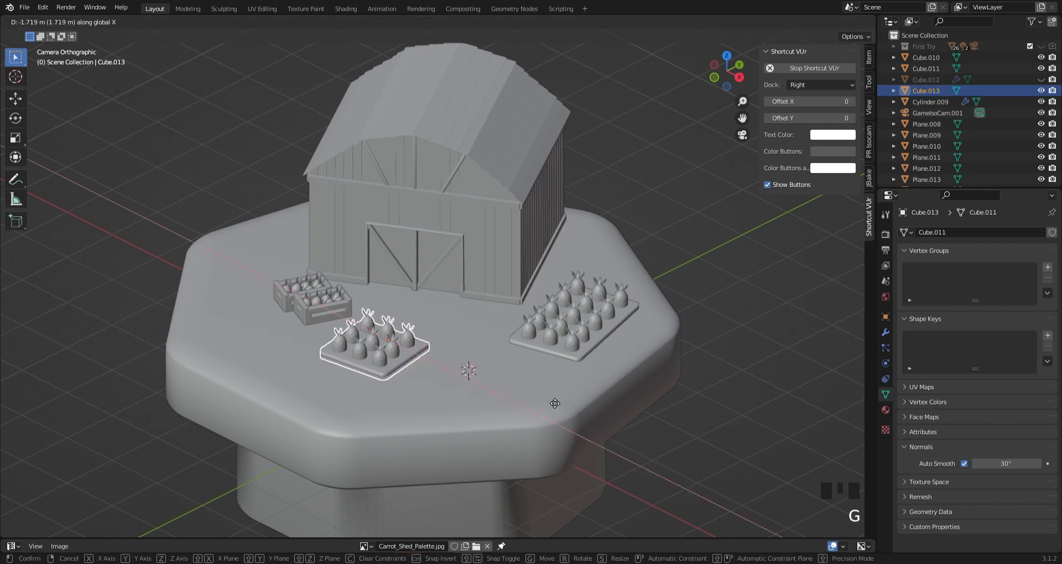
left_click(563, 412)
key("g")
key("y")
left_click(497, 432)
Rotate the small carrot bed and fine-tune its position along X and Y beside the crates
key("r")
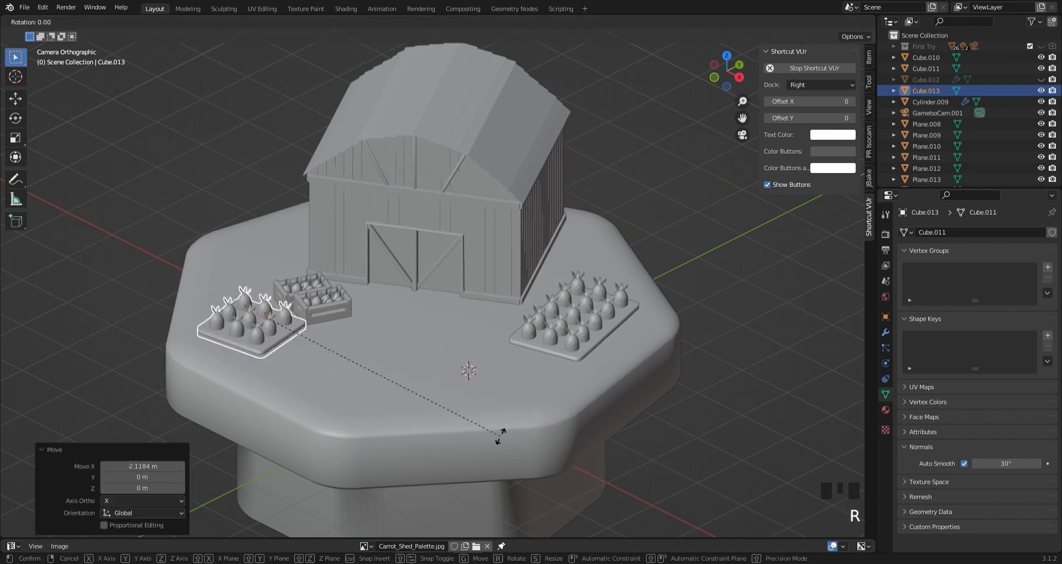
left_click(617, 479)
key("g")
key("y")
left_click(586, 483)
key("g")
key("x")
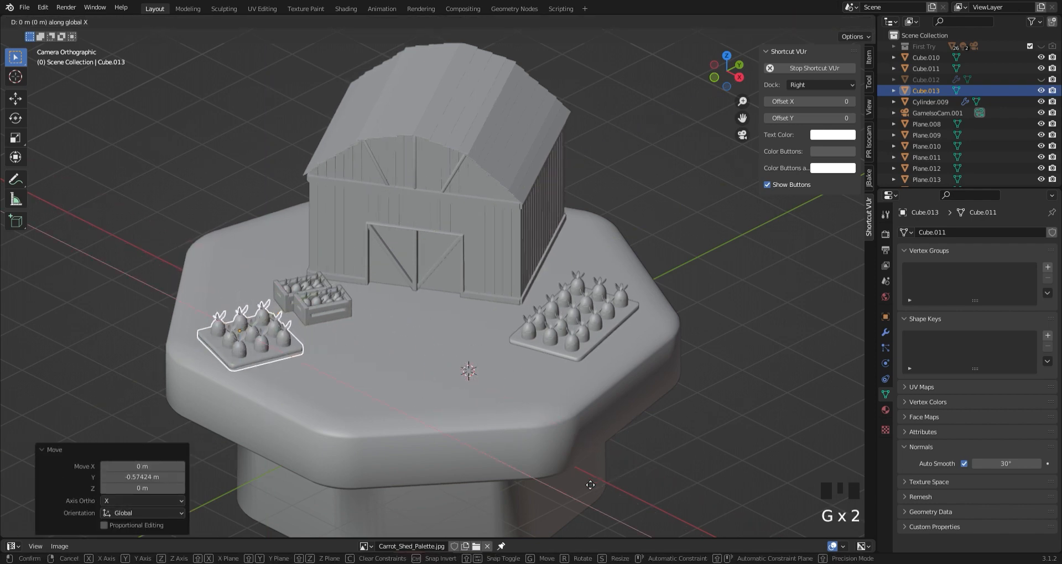
left_click(576, 476)
key("g")
key("y")
left_click(582, 468)
Add a 2 m cube, isolate it in a front local view and reset its location to the world origin
left_click(537, 353)
key("shift+a")
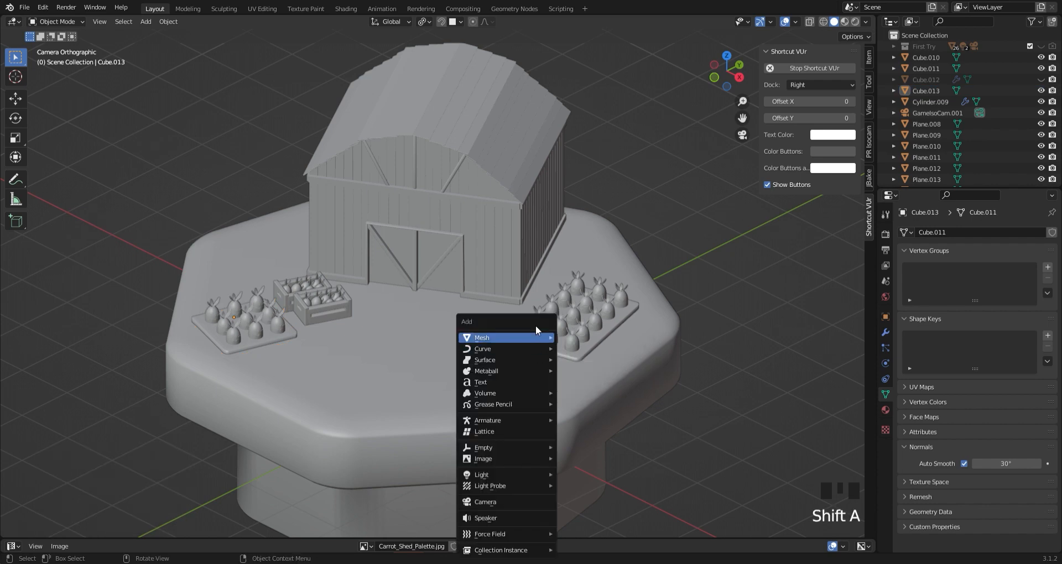
mouse_move(534, 337)
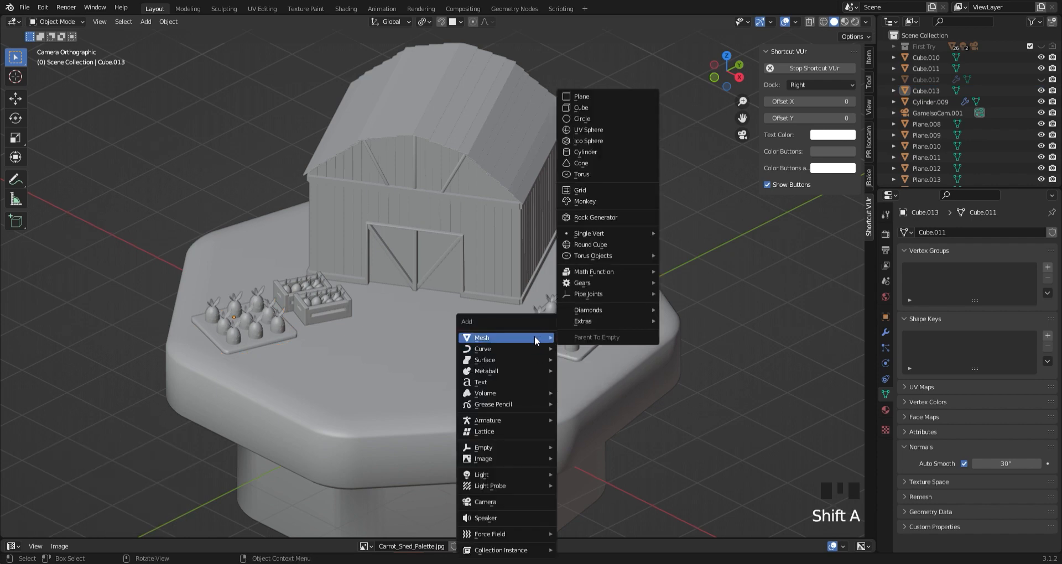
left_click(617, 108)
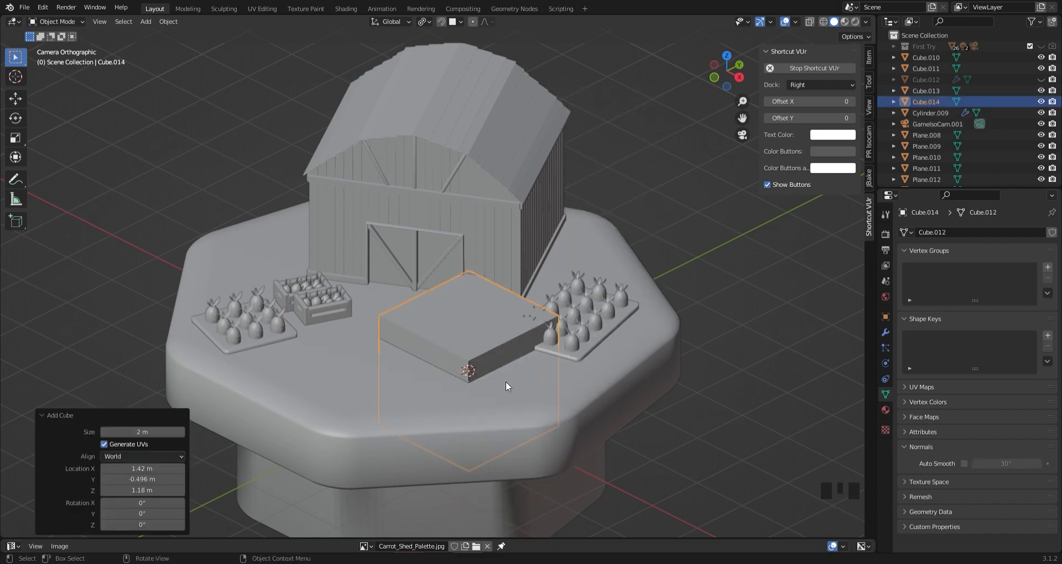
key("KP_Divide")
key("KP_1")
scroll(397, 299, "down", 2)
scroll(397, 299, "down", 5)
key("alt+g")
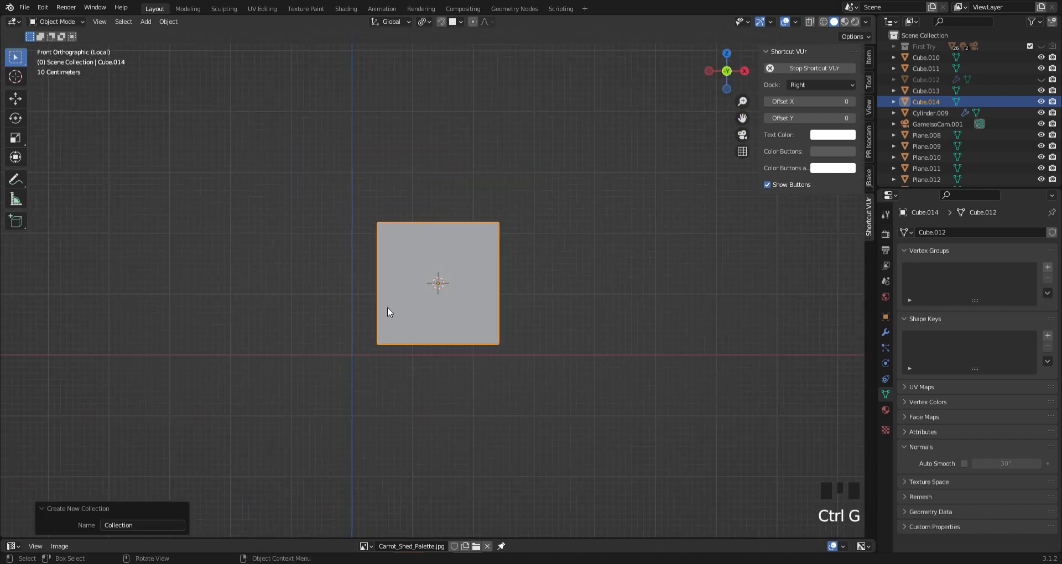
scroll(518, 227, "up", 1)
left_click_drag(742, 117, 847, 57)
scroll(473, 301, "up", 2)
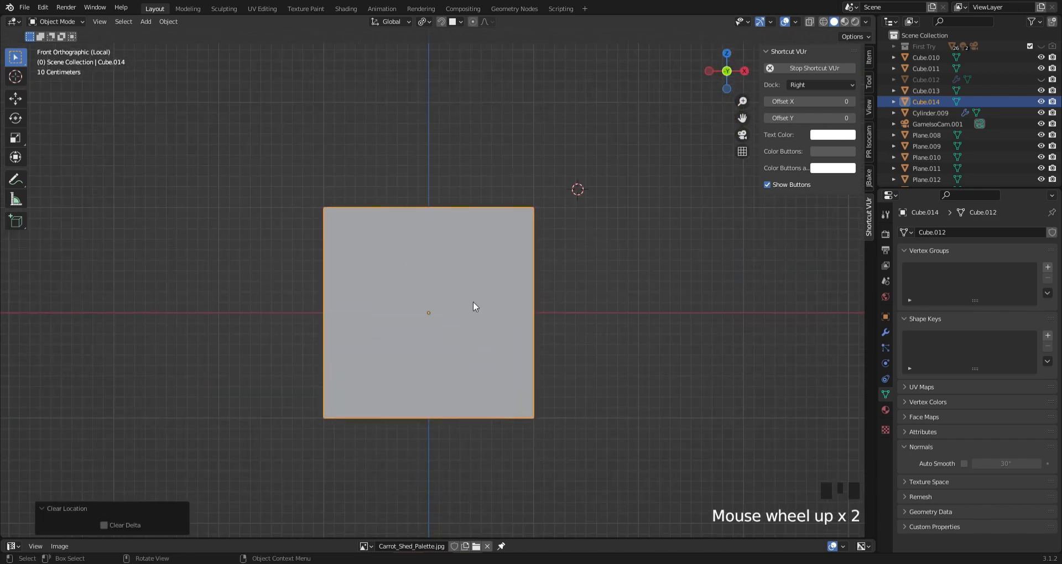
Scale the cube to about 0.19 along X and 0.589 along Z to form an upright post
key("s")
key("x")
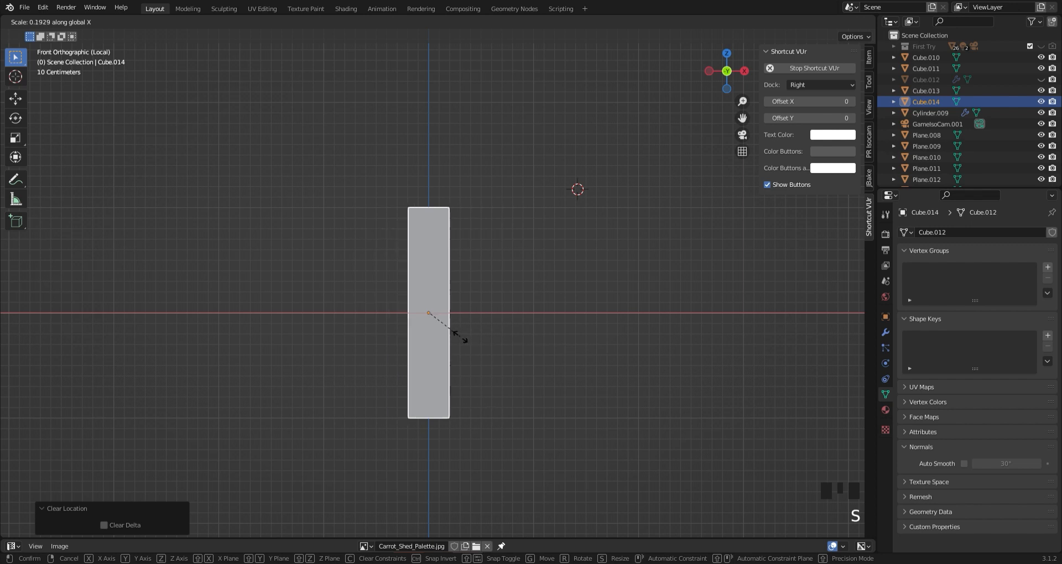
left_click(462, 335)
key("s")
key("z")
left_click(512, 333)
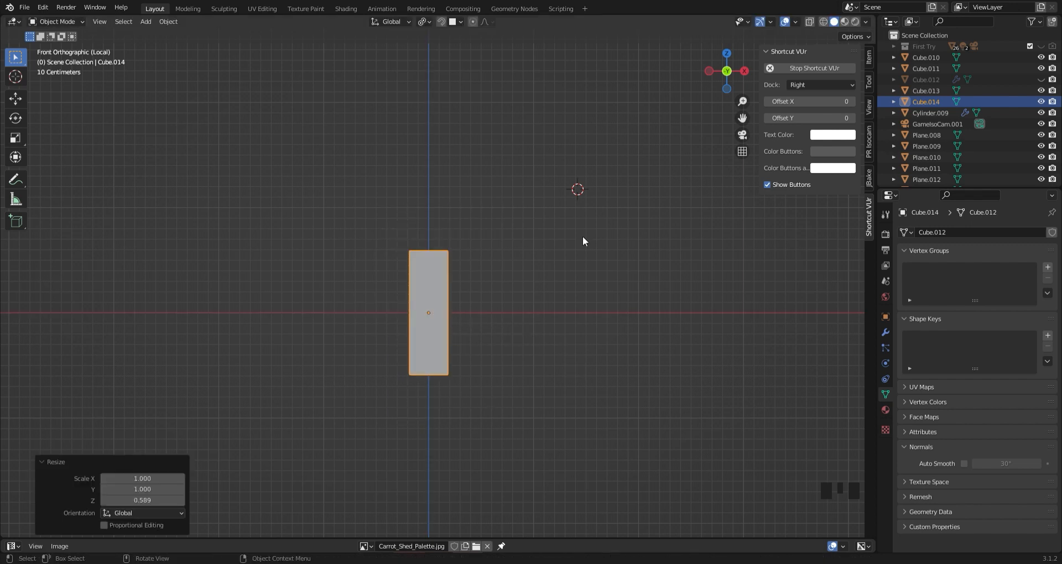
Narrow the post along Y to match its X width
left_click(742, 70)
left_click(744, 71)
key("s")
key("y")
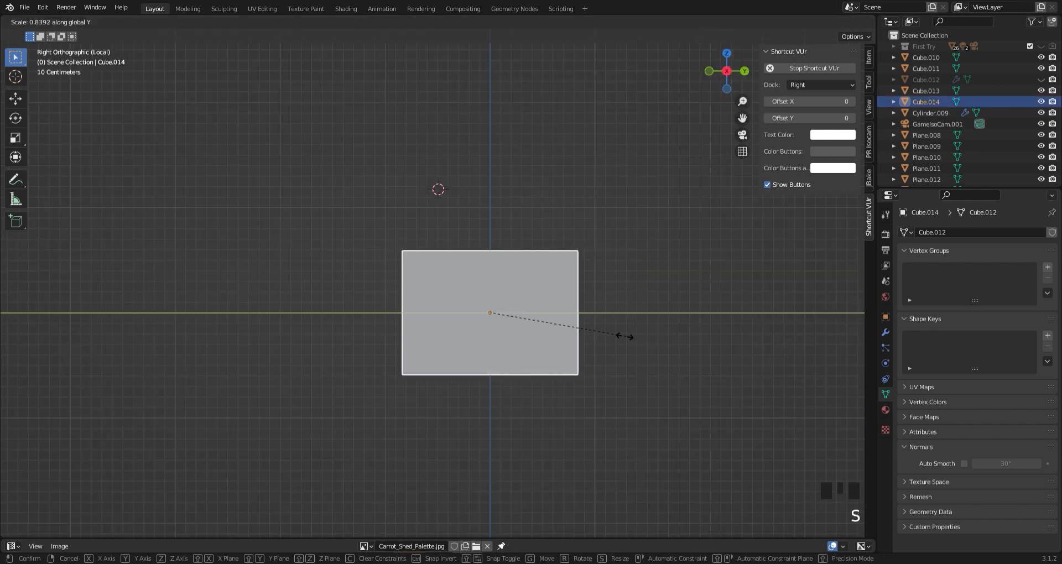
left_click(518, 325)
left_click(285, 345)
left_click(745, 71)
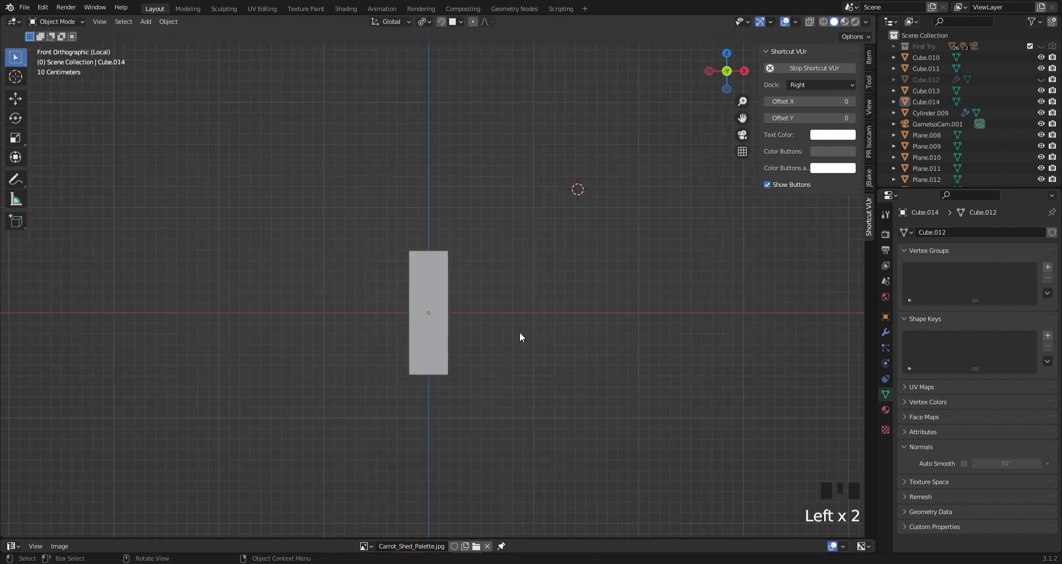
Add one loop cut in the upper part of the post with a factor of about -0.495 and scale it inward
key("Tab")
key("ctrl+r")
left_click(429, 337)
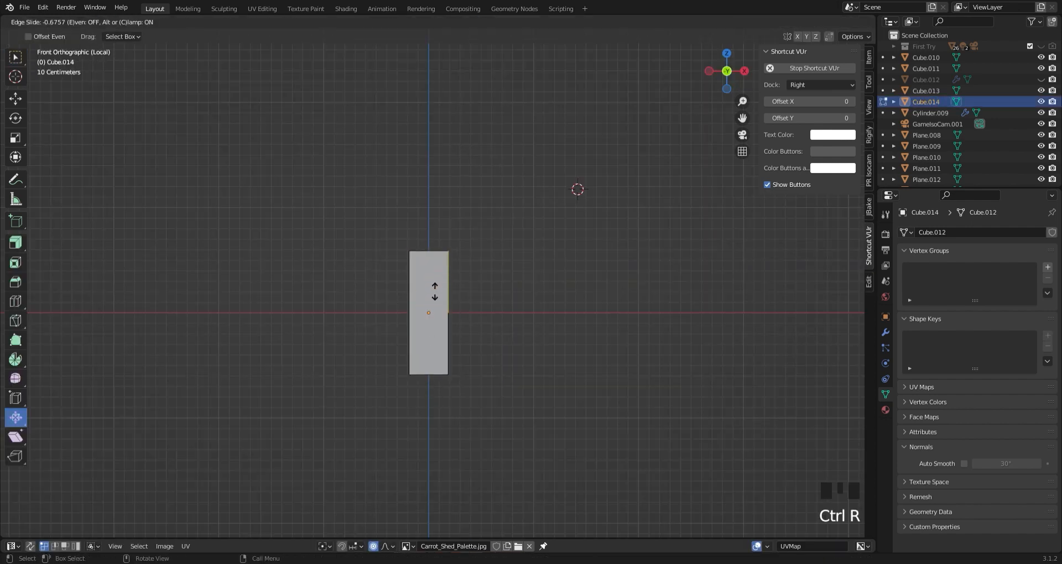
left_click(431, 304)
key("s")
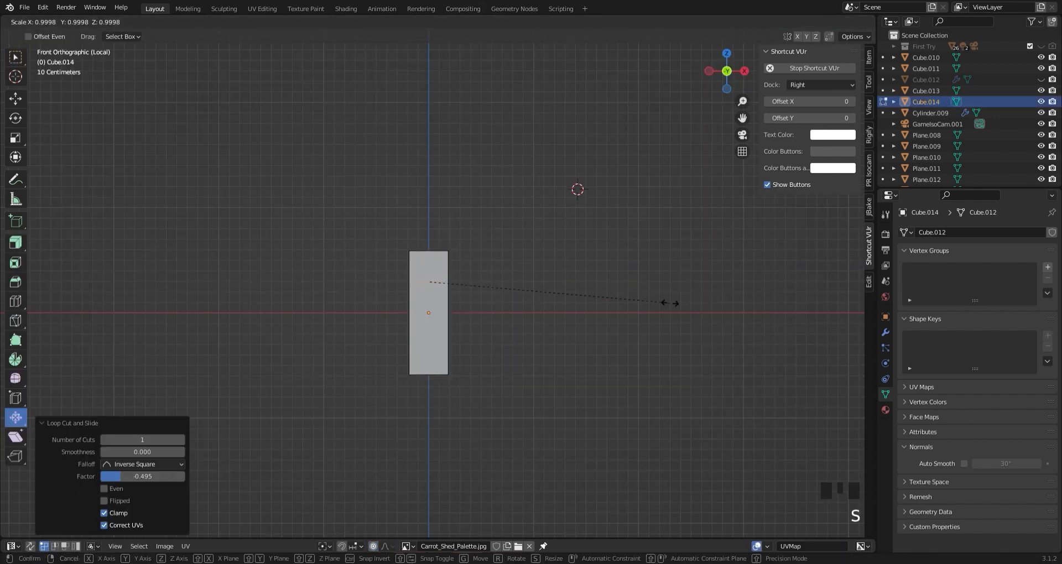
left_click(583, 306)
Scale the post's bottom face down to 0.469 with X-ray on, and finish mesh editing
scroll(400, 349, "up", 2)
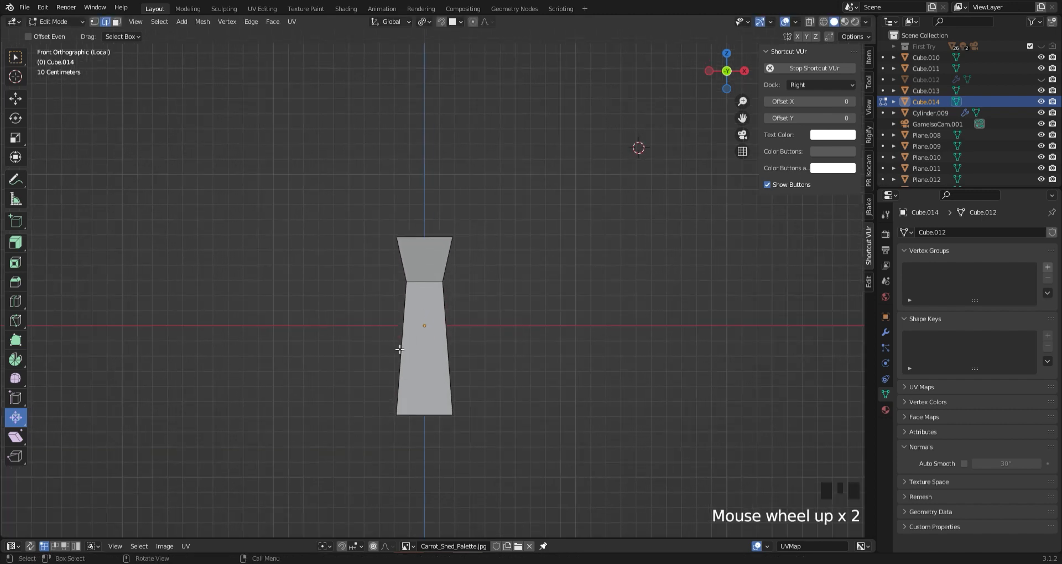
key("s")
right_click(581, 406)
left_click(809, 21)
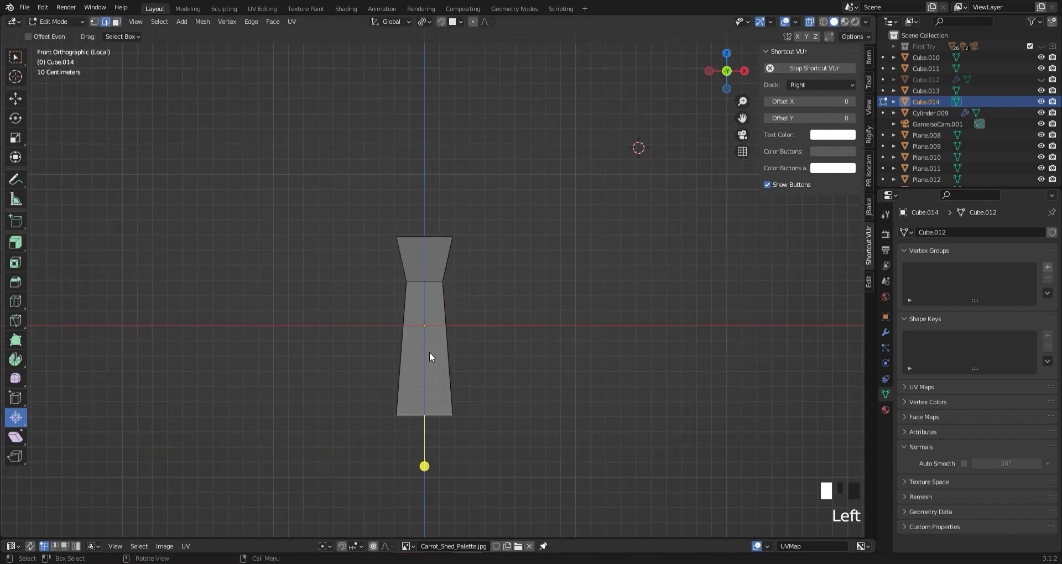
key("s")
left_click(570, 404)
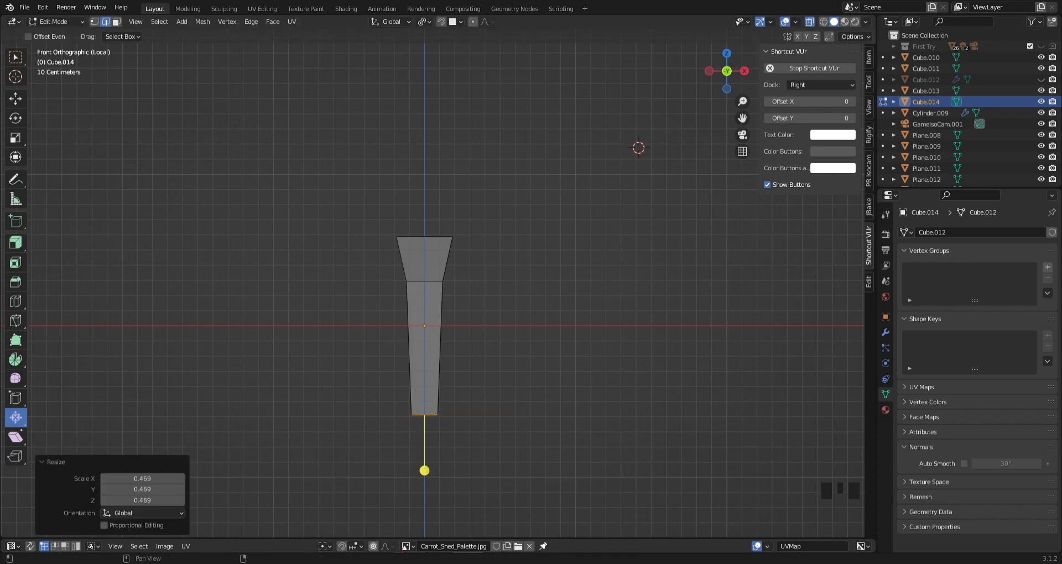
left_click(809, 21)
key("Tab")
Give the post a Bevel modifier with an amount of 0.16 m and 7 segments
left_click(885, 332)
left_click(928, 232)
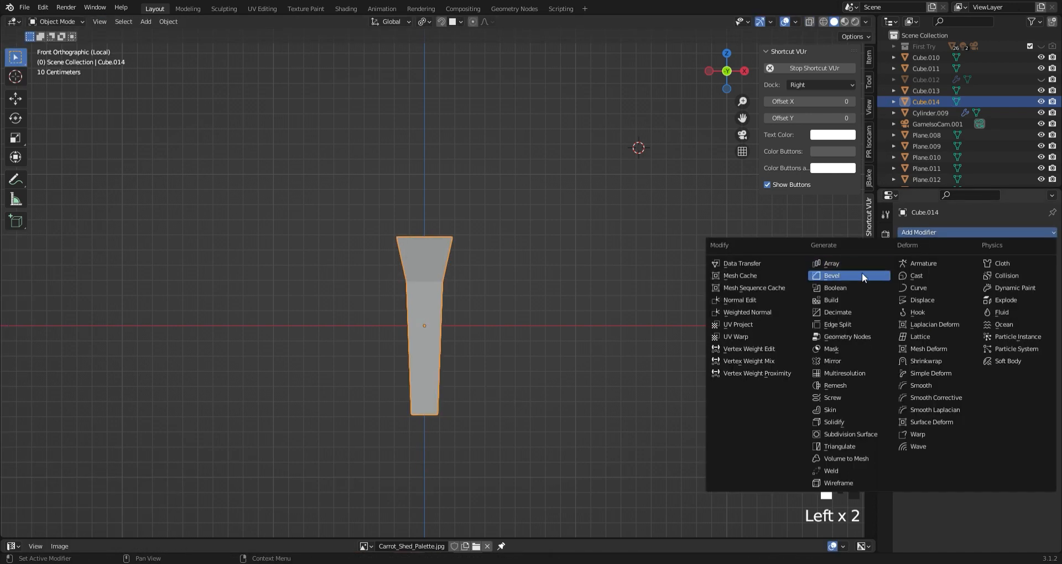
left_click(857, 274)
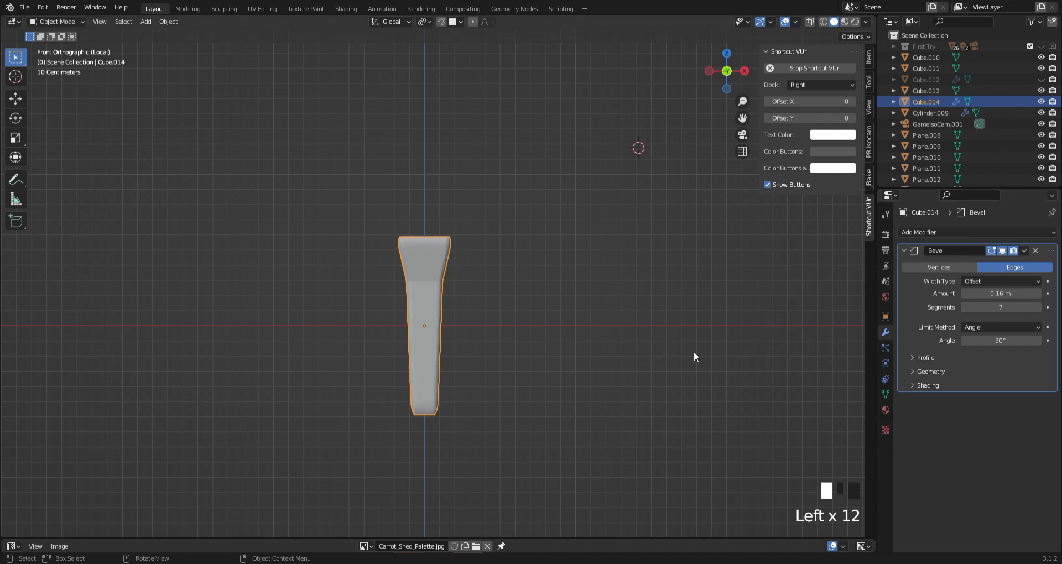
left_click(1036, 251)
left_click(925, 233)
left_click(860, 274)
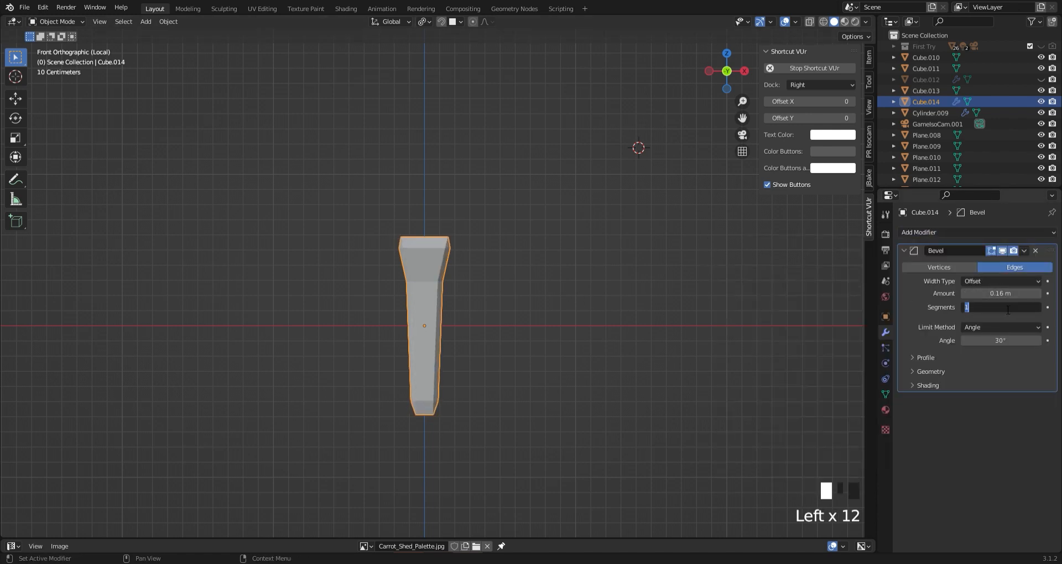
Shade the post smooth with Auto Smooth at 30 degrees
left_click(885, 395)
right_click(426, 265)
left_click(425, 264)
left_click(568, 304)
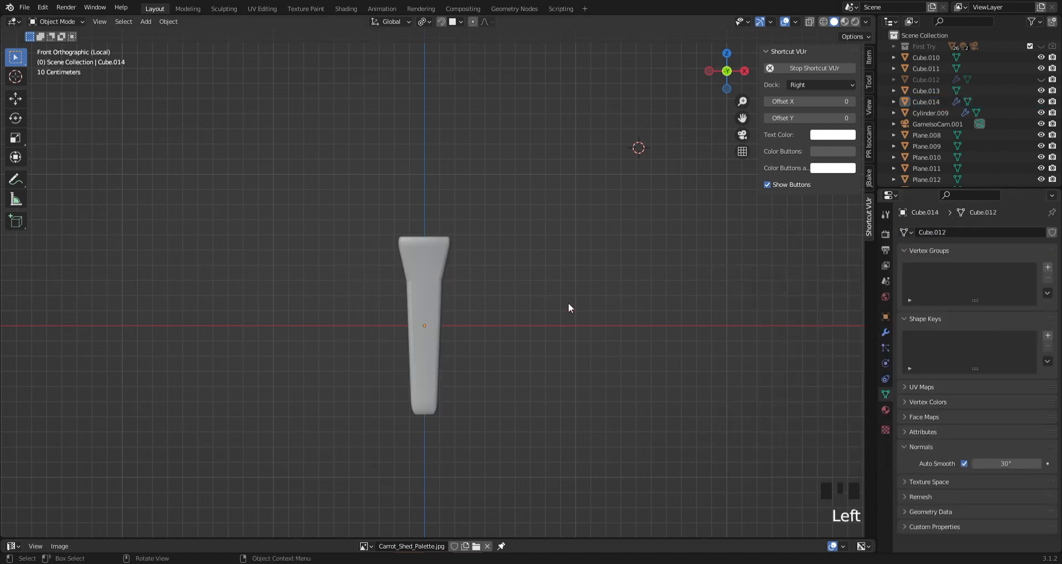
Add a Bezier circle and reset its location so it is centred on the post
middle_click_drag(569, 304, 643, 301)
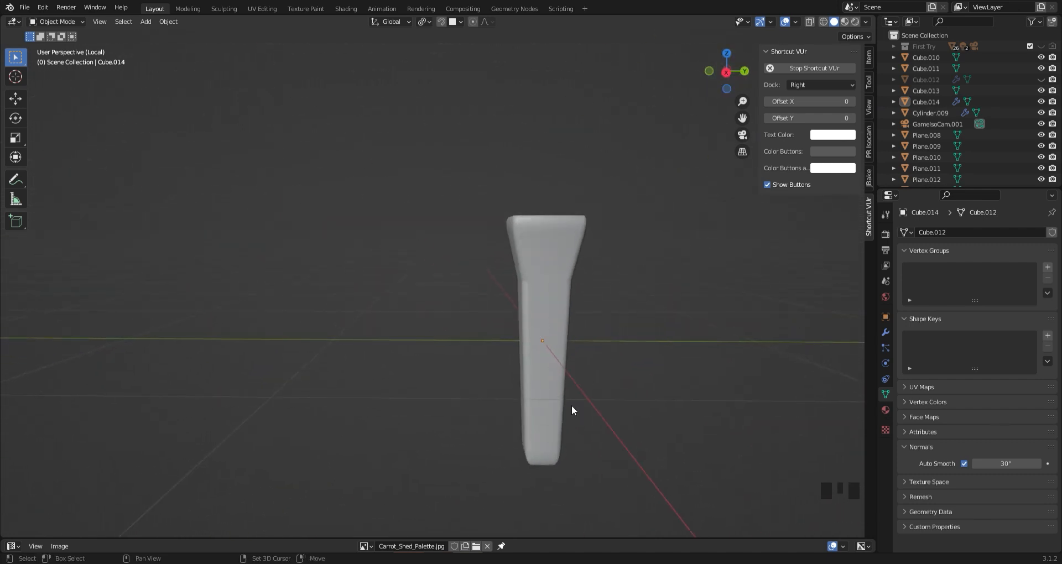
key("shift+a")
mouse_move(559, 338)
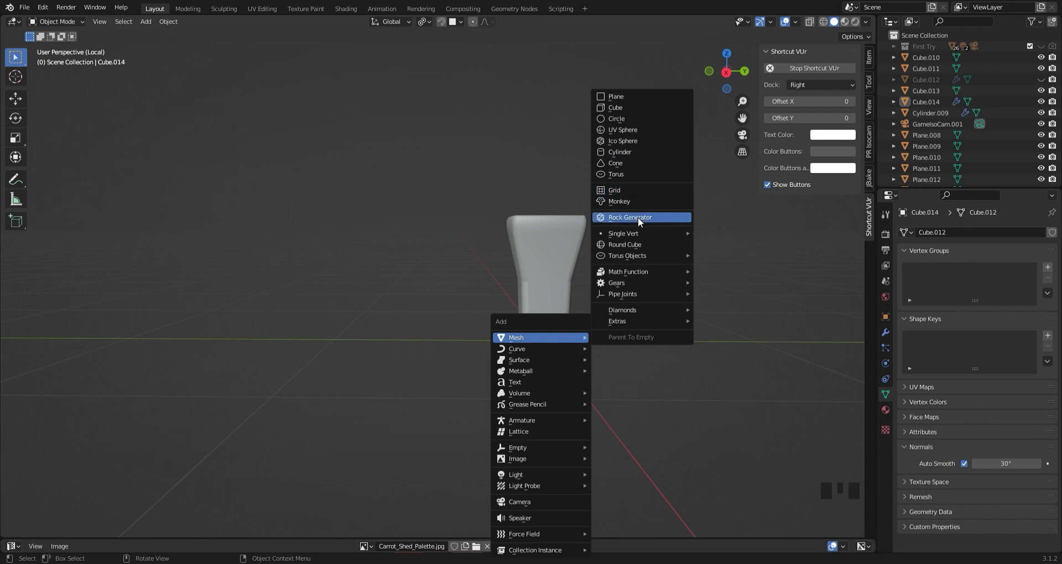
left_click(614, 360)
scroll(525, 224, "down", 4)
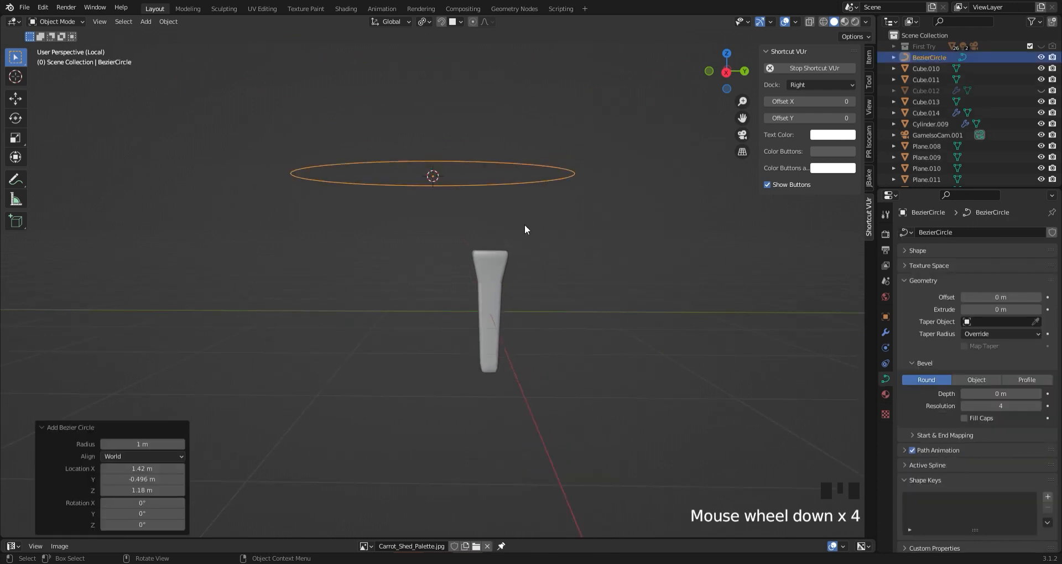
left_click(729, 55)
key("alt+g")
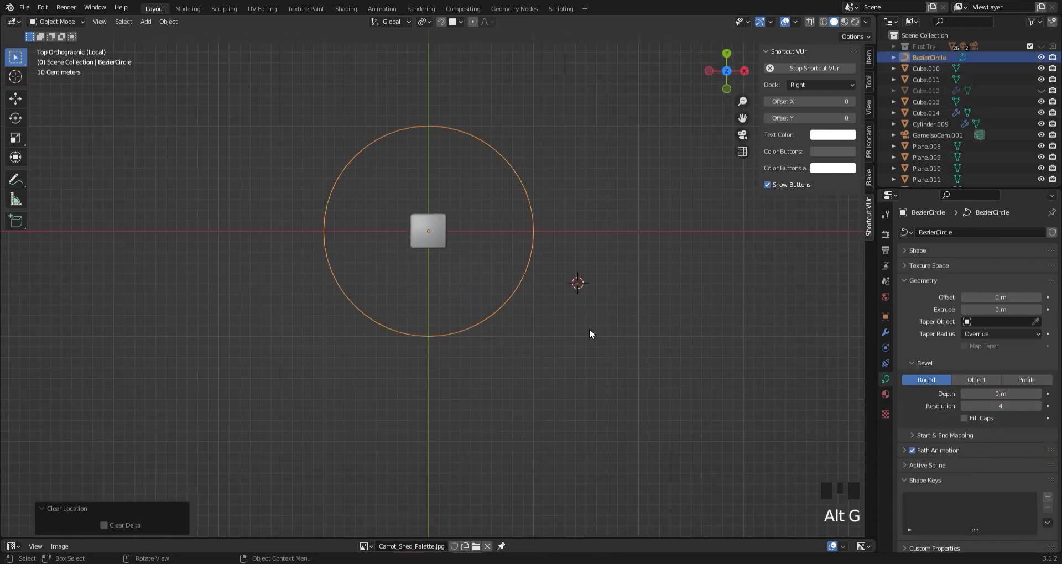
Scale the circle to 0.259, raise it along Z to the post's neck, and scale it again by 0.694
key("s")
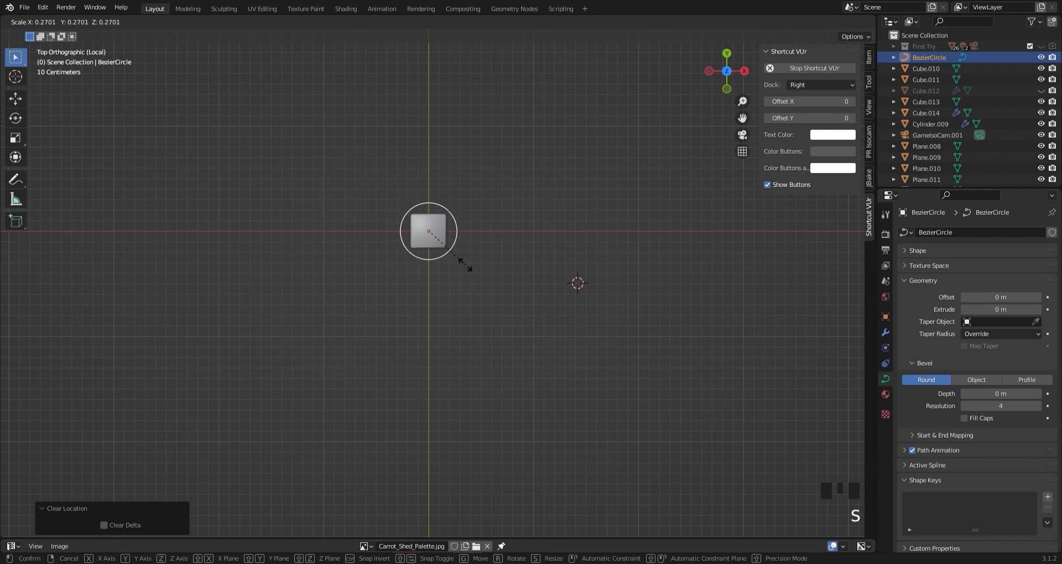
left_click(463, 265)
key("KP_3")
key("z")
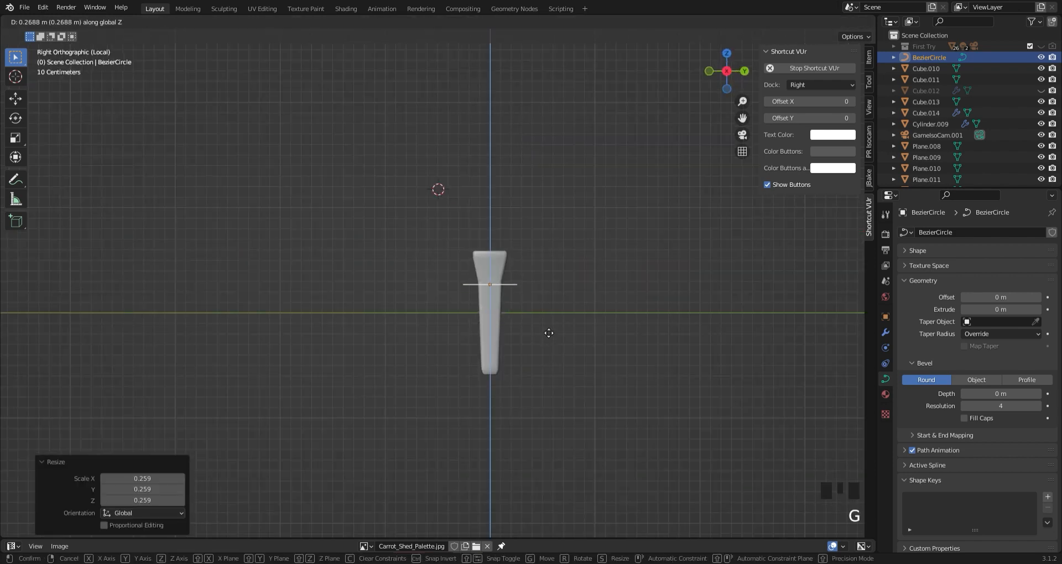
left_click(542, 332)
key("s")
left_click(506, 356)
Thicken the circle into a ring with a bevel depth of 0.19 m
scroll(506, 356, "up", 5)
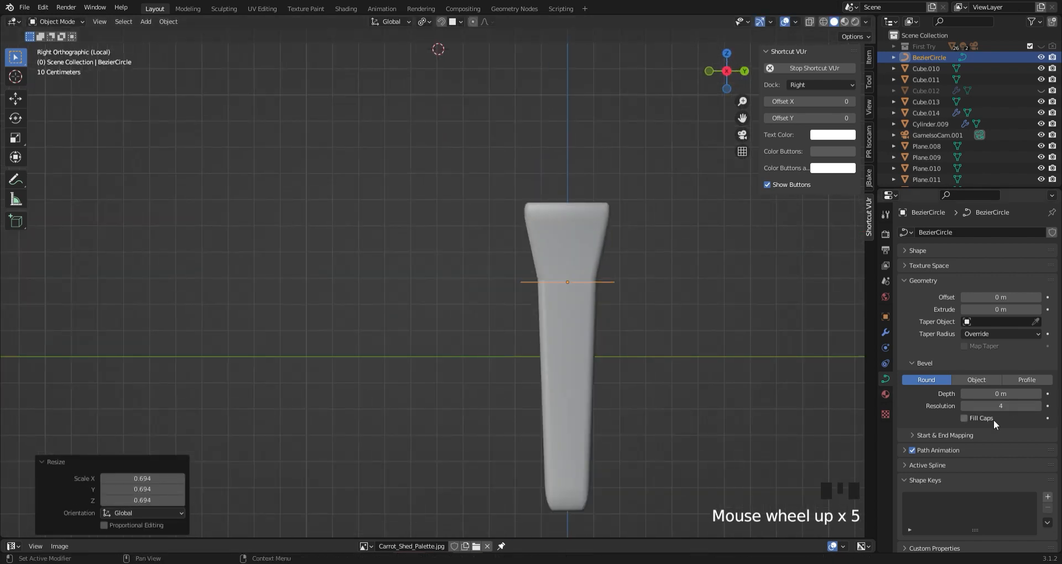
middle_click_drag(664, 380, 713, 410)
left_click_drag(996, 393, 1012, 394)
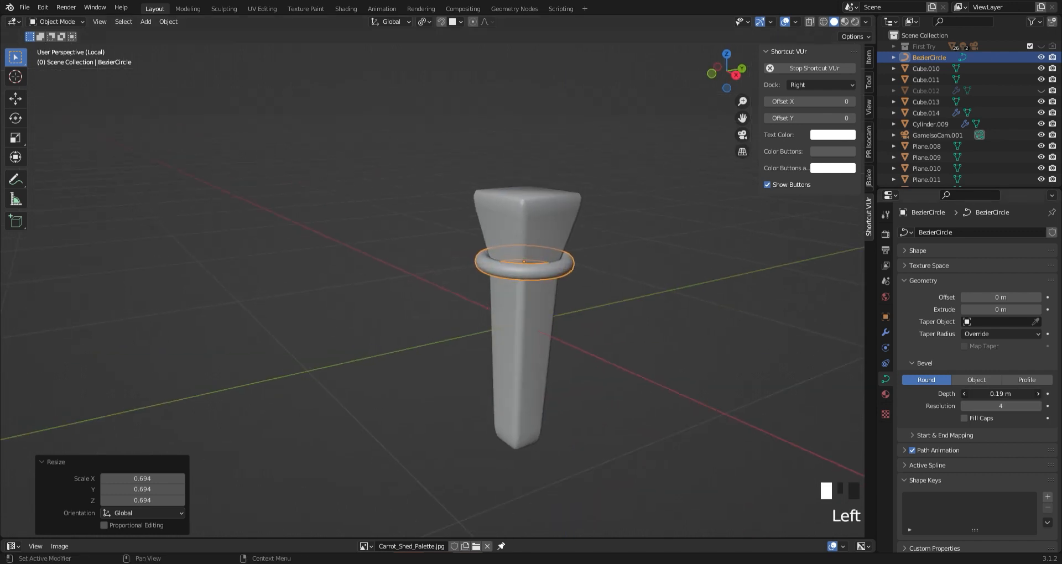
left_click(565, 332)
Convert the ring around the post's neck from a curve to a mesh
middle_click_drag(565, 331, 570, 297)
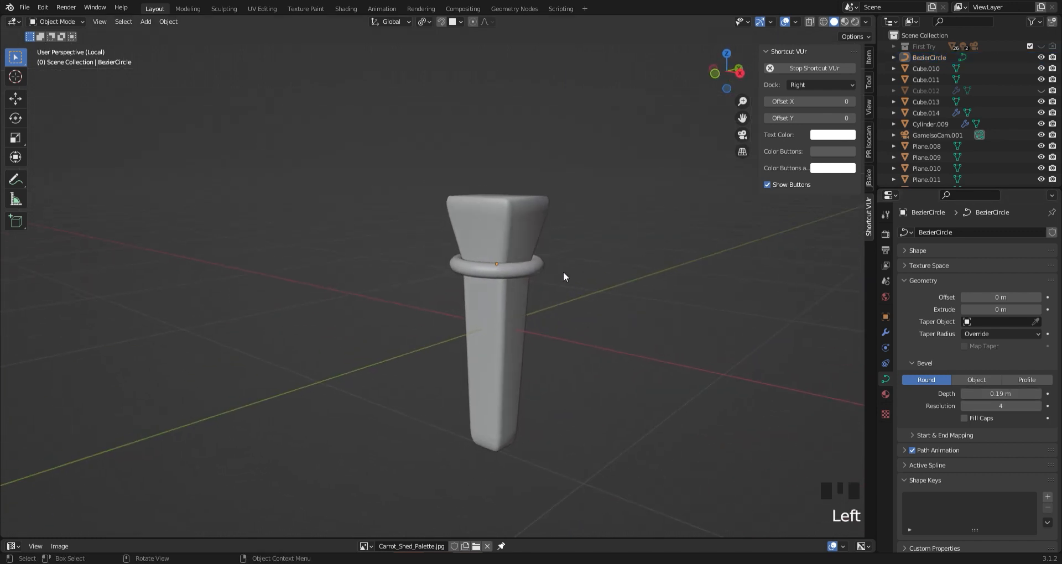
scroll(339, 327, "down", 4)
mouse_move(339, 327)
middle_mouse_down()
mouse_move(393, 330)
mouse_move(289, 367)
mouse_move(357, 331)
middle_mouse_up()
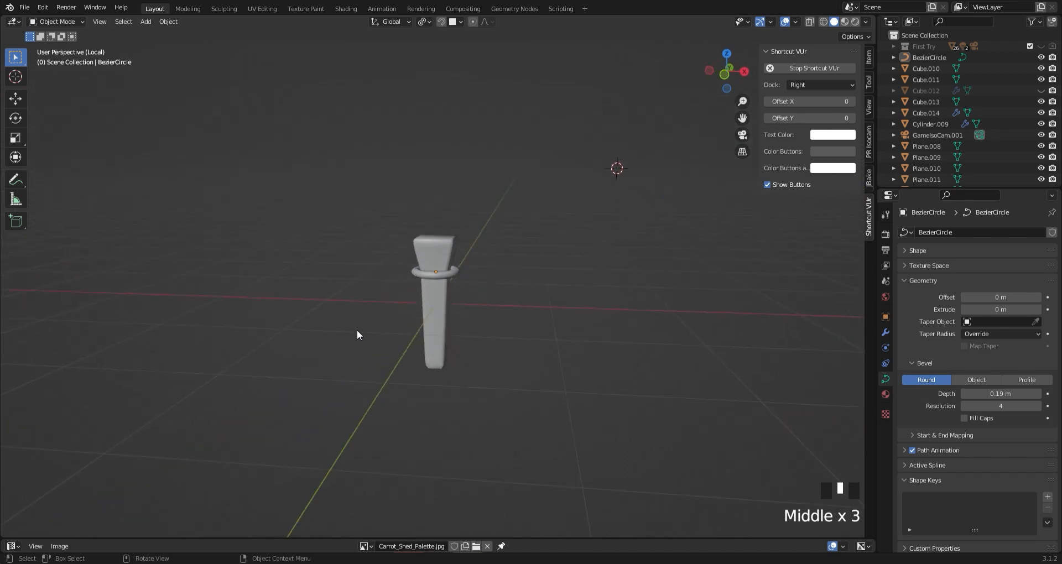
right_click(444, 275)
scroll(466, 324, "up", 2)
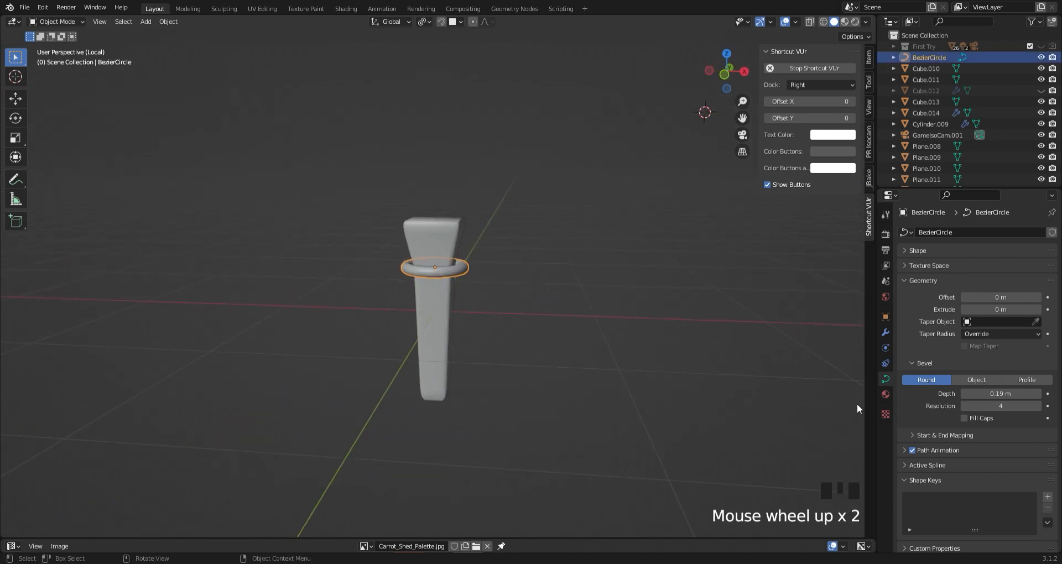
scroll(932, 351, "down", 4)
left_click(565, 291)
middle_click_drag(565, 291, 492, 254)
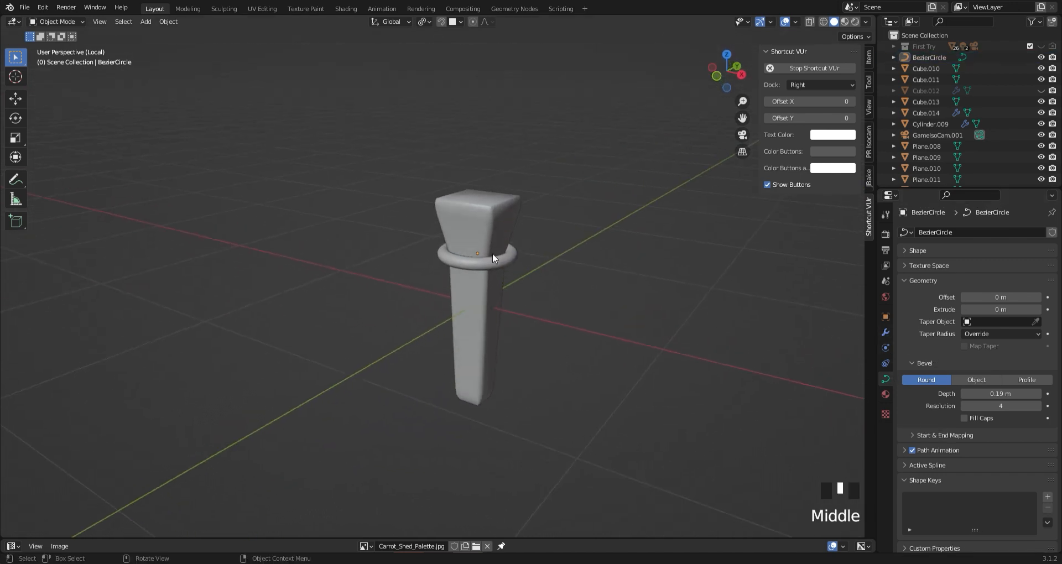
right_click(489, 261)
mouse_move(493, 291)
left_click(545, 300)
left_click(513, 398)
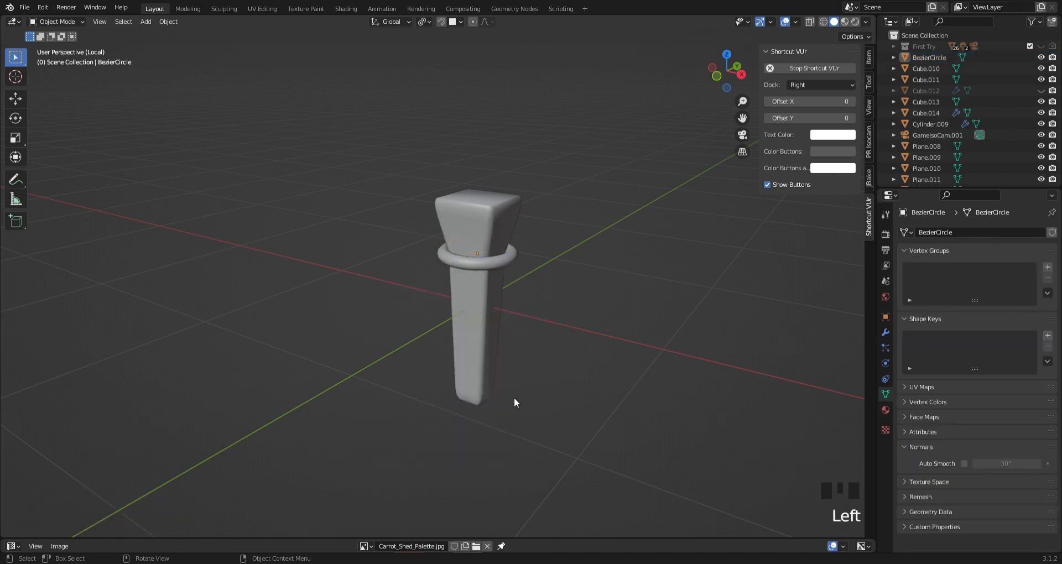
Apply auto smooth shading at 30° to the ring around the post's neck
left_click(508, 261)
left_click(711, 397)
scroll(550, 270, "up", 4)
left_click(553, 254)
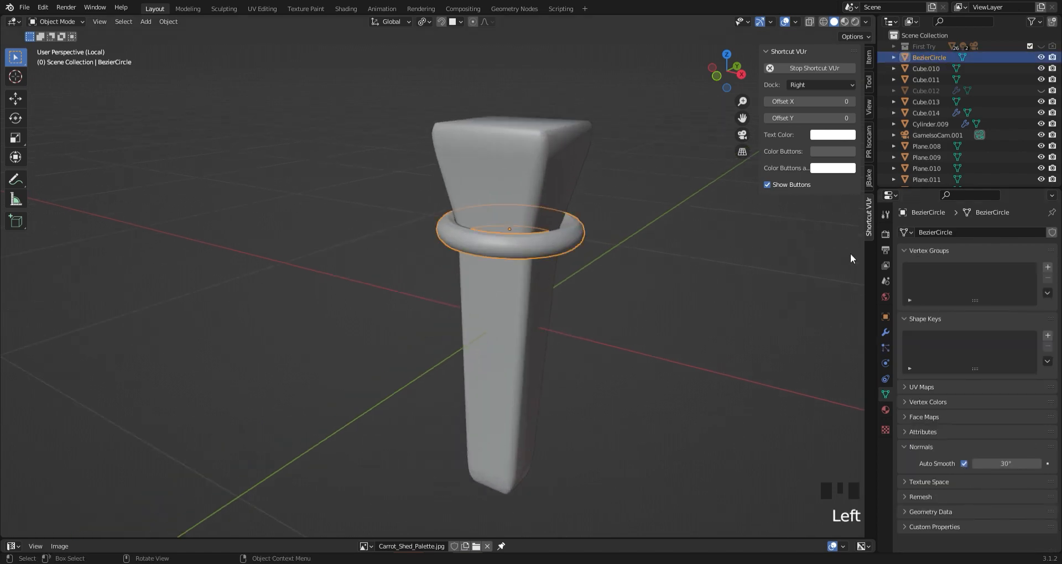
Add a Subdivision Surface modifier to the ring and apply it to the mesh
left_click(885, 332)
left_click(944, 232)
left_click(862, 432)
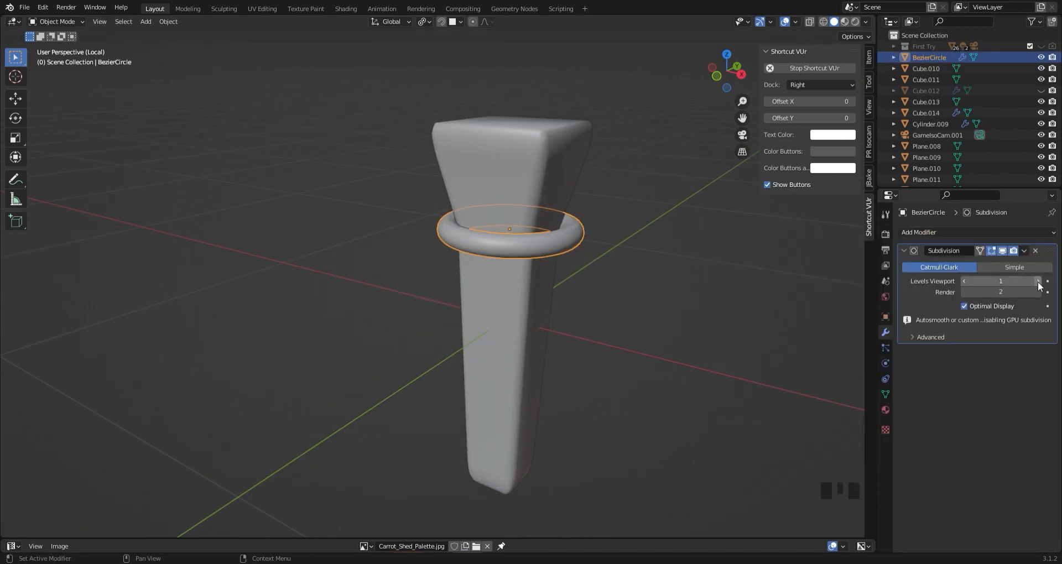
left_click(1024, 250)
left_click(995, 264)
Isolate the post with its ring and shorten the post by raising its bottom face about 0.4 m along Z
key("slash")
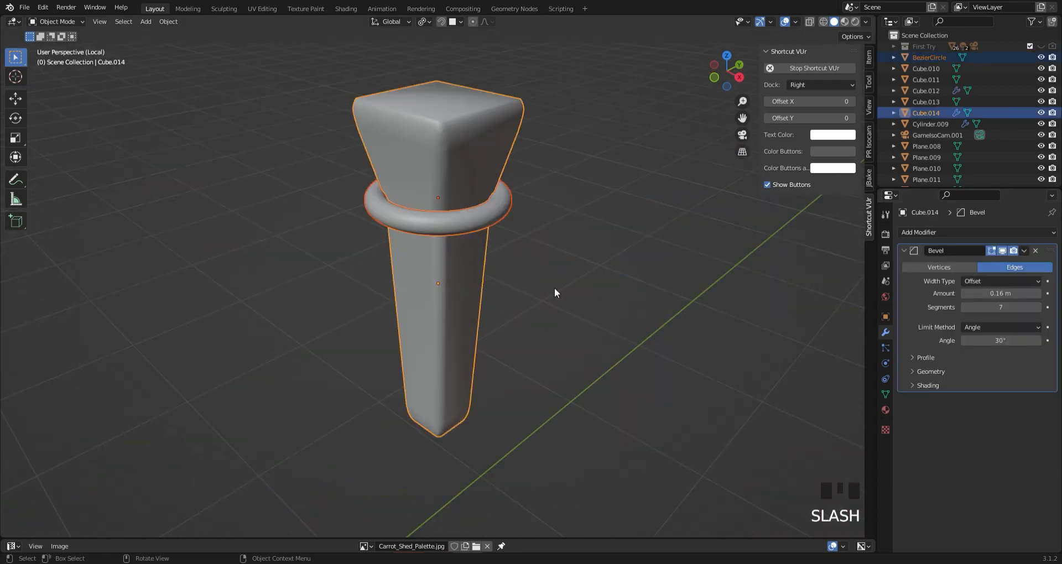
middle_click_drag(554, 288, 615, 266)
left_click(615, 268)
key("Tab")
middle_click_drag(501, 429, 554, 458)
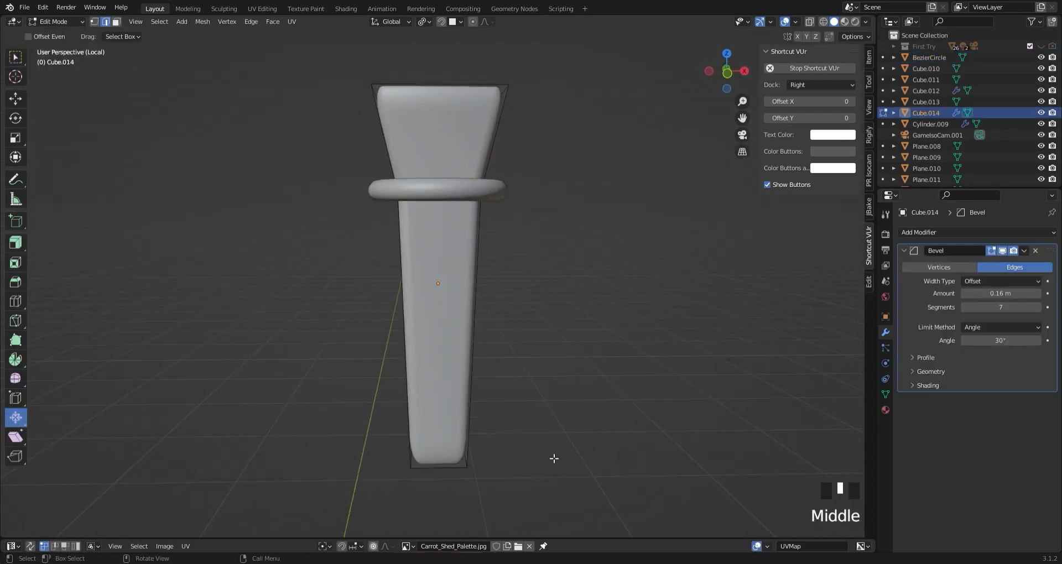
left_click(463, 468)
left_click(511, 481)
middle_click_drag(508, 485, 525, 471)
key("g")
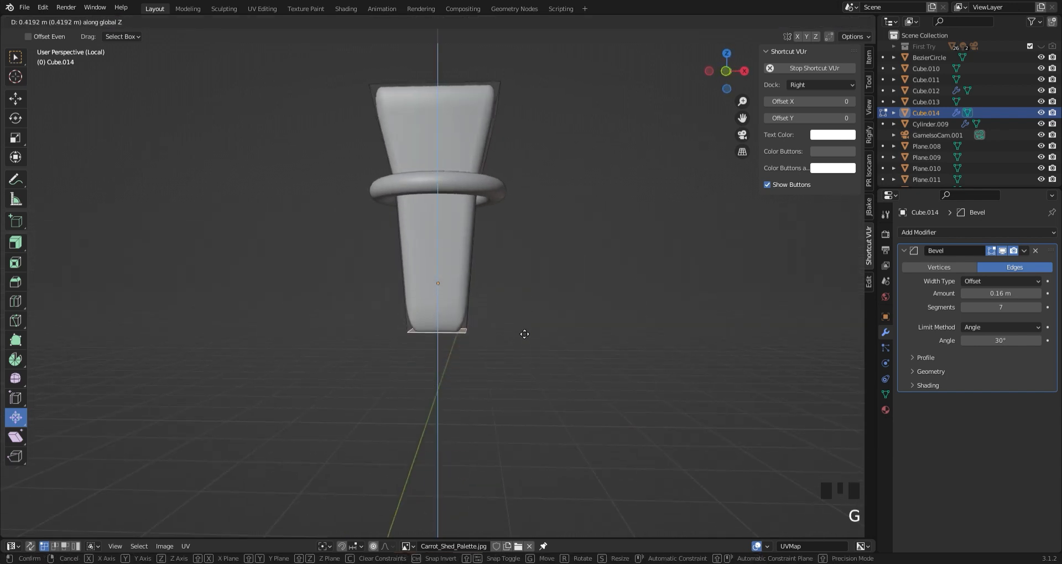
left_click(603, 266)
key("Tab")
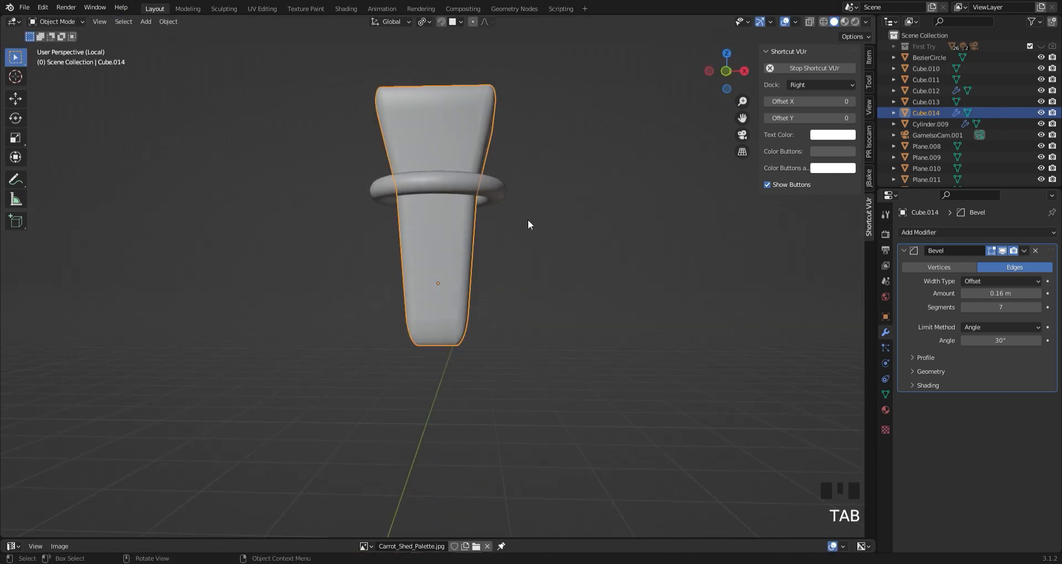
Fit the ring to the post's neck by scaling it to about 0.81 and again by about 1.12
left_click(500, 194)
key("s")
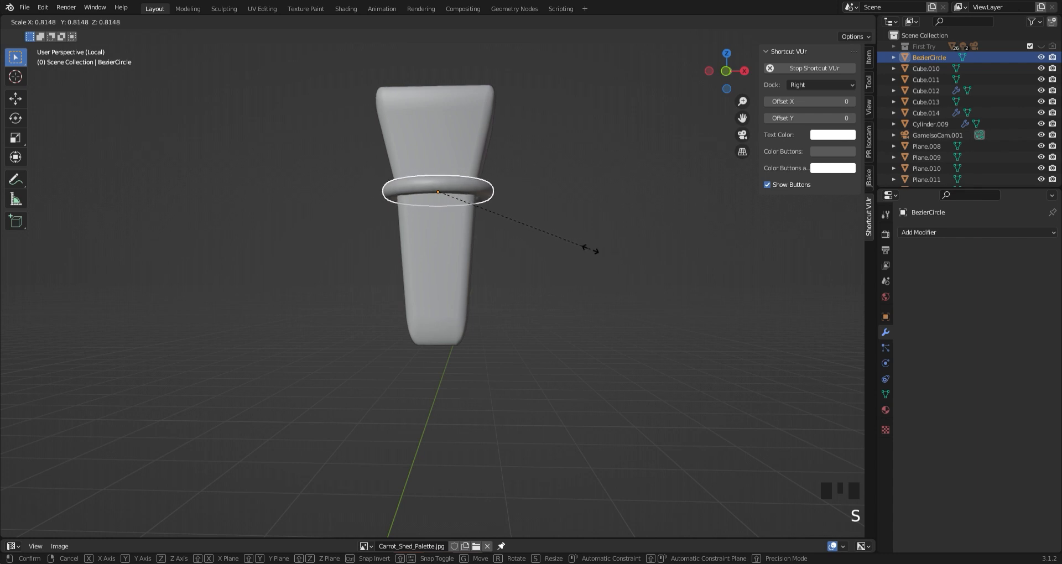
left_click(587, 249)
left_click(520, 364)
middle_click_drag(510, 311, 422, 349)
left_click(487, 210)
key("s")
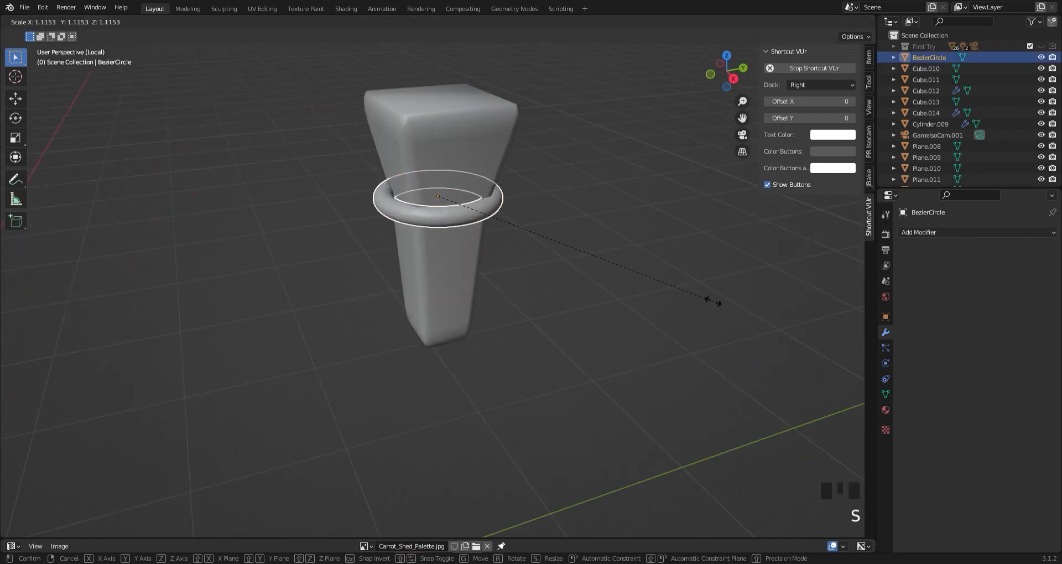
left_click(712, 302)
Select the post with its ring, leave local view, and lower both 0.188 m along Z onto the platform
middle_click_drag(712, 302, 512, 298)
scroll(545, 254, "down", 4)
left_click_drag(513, 299, 344, 208)
key("slash")
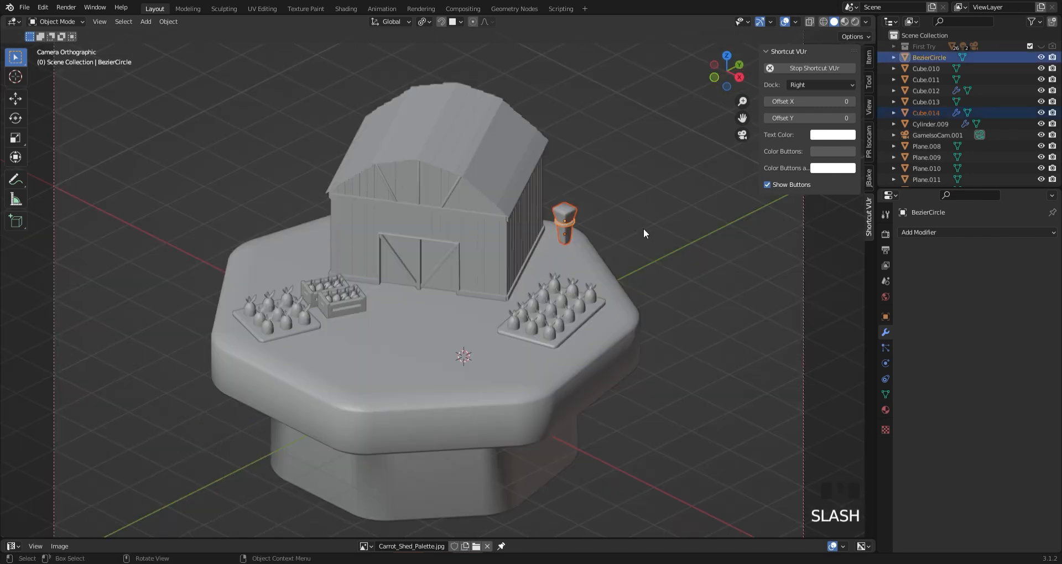
key("g")
key("z")
left_click(645, 242)
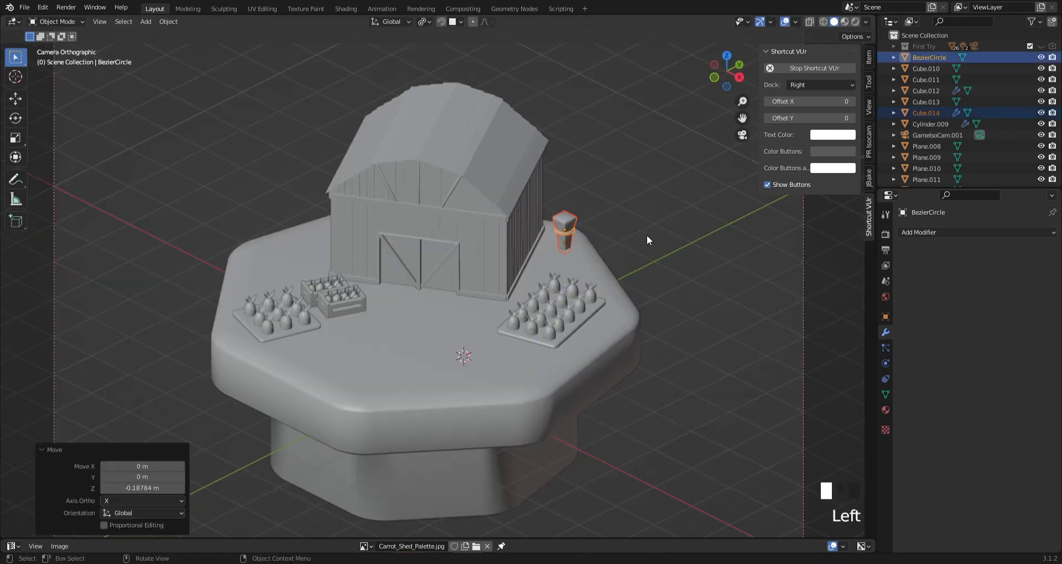
From the top view, duplicate the ringed post to the corner beside the large carrot bed, offset -1.0146 m along Y and rotated 47.1°
left_click(647, 239)
left_click(564, 230, "shift")
key("KP_7")
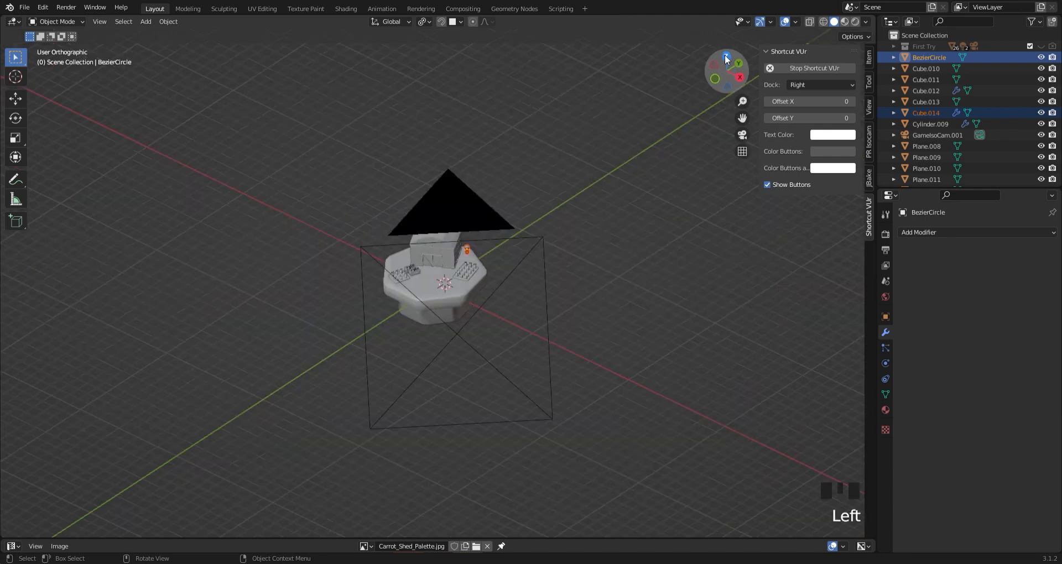
scroll(566, 373, "down", 6)
key("shift+d")
key("x")
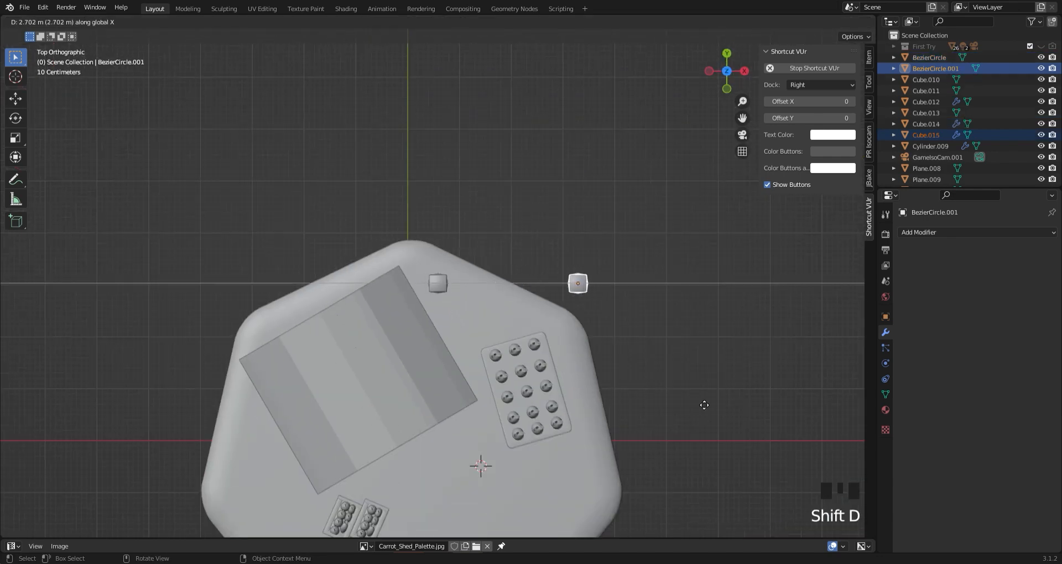
left_click(693, 401)
key("g")
key("y")
left_click(688, 448)
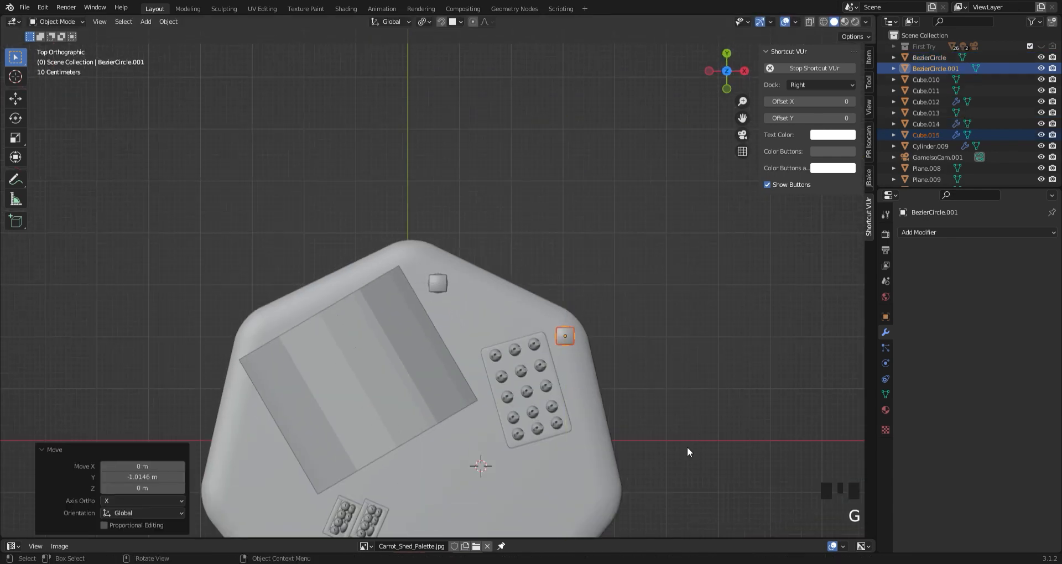
key("r")
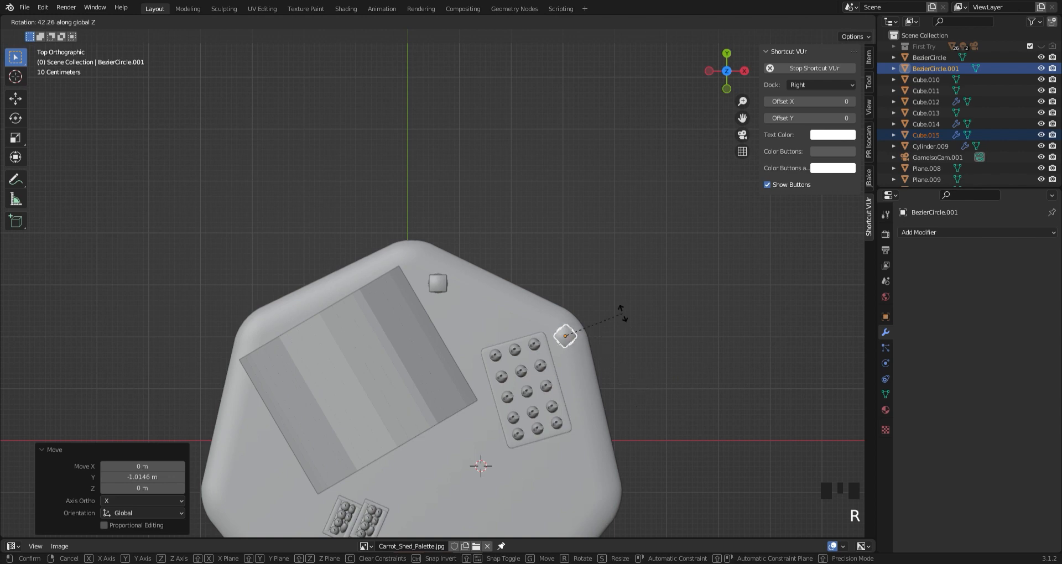
left_click(624, 315)
Duplicate the corner post about 2.7 m along negative Y, offset the copy 0.566 m along X, and rotate it 4.75°
key("shift+d")
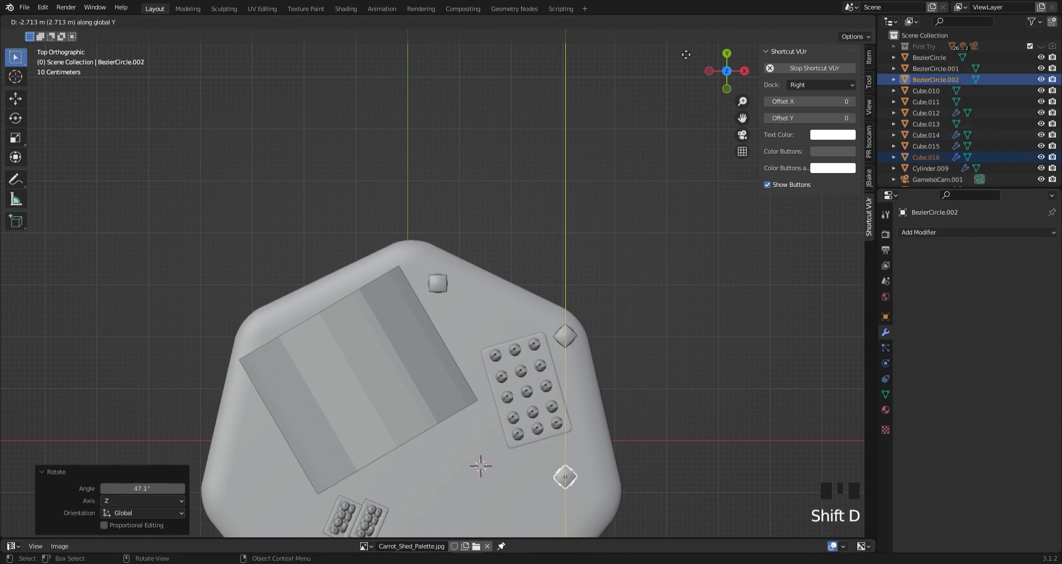
left_click(686, 54)
key("g")
key("x")
left_click(694, 158)
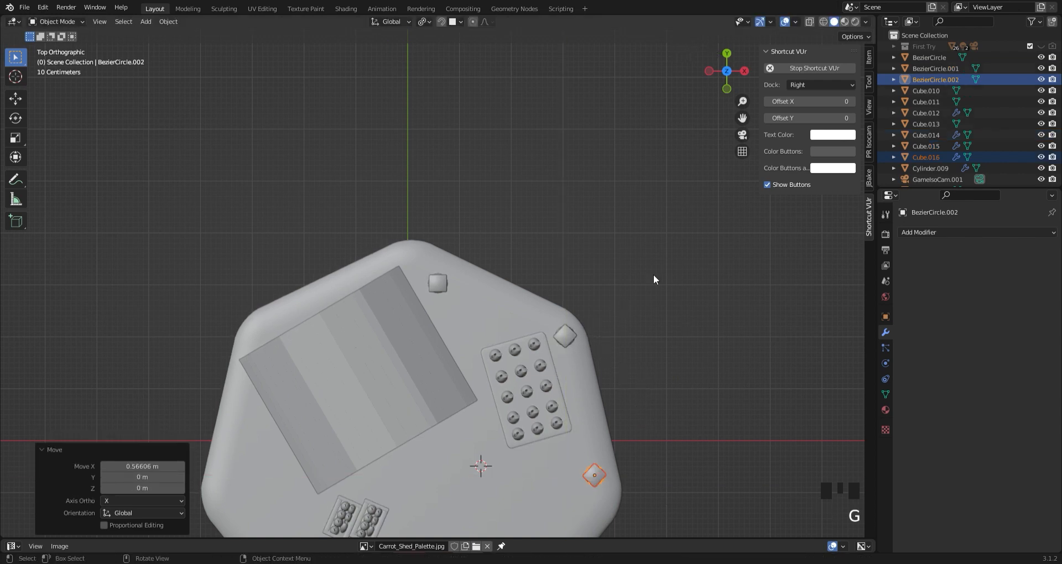
key("r")
left_click(640, 251)
Deselect the posts and add a Bezier curve in the right orthographic view
middle_click_drag(641, 251, 609, 250)
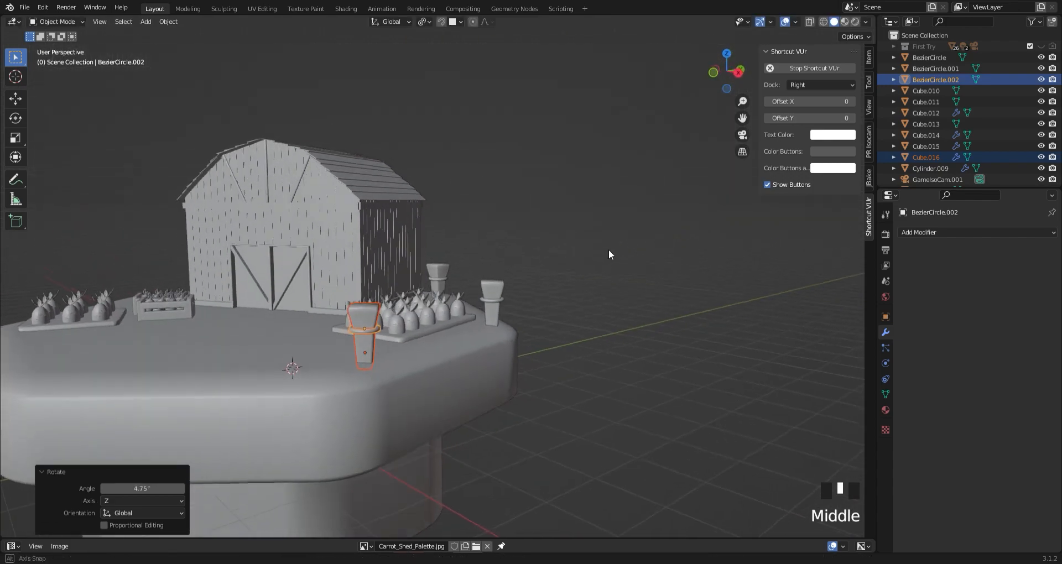
left_click(550, 328)
middle_click_drag(550, 328, 525, 293)
scroll(525, 293, "up", 2)
left_click(727, 70)
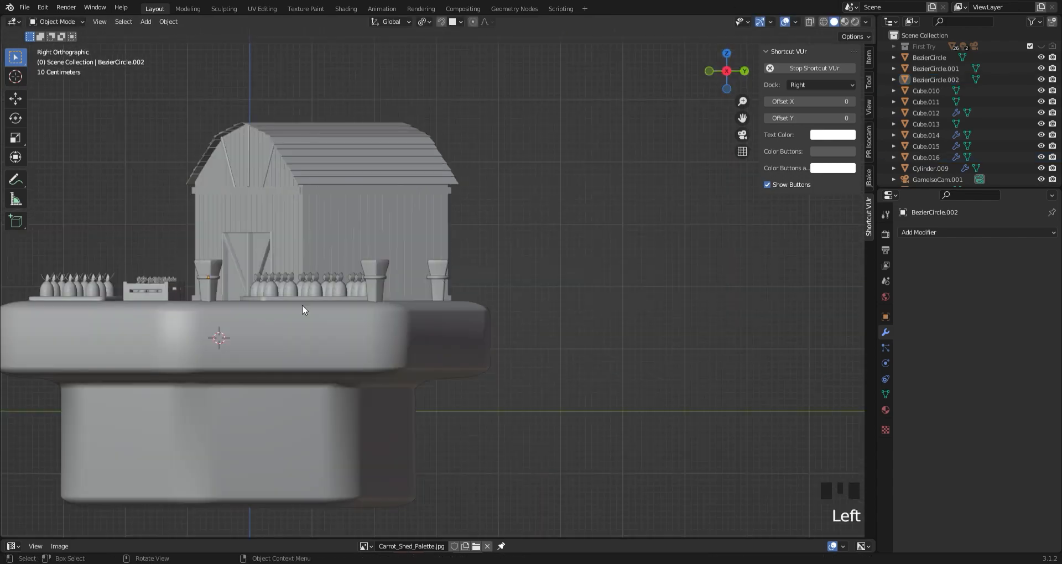
scroll(302, 304, "up", 4)
left_click_drag(742, 119, 892, 151)
scroll(206, 292, "up", 1)
key("shift+a")
mouse_move(177, 320)
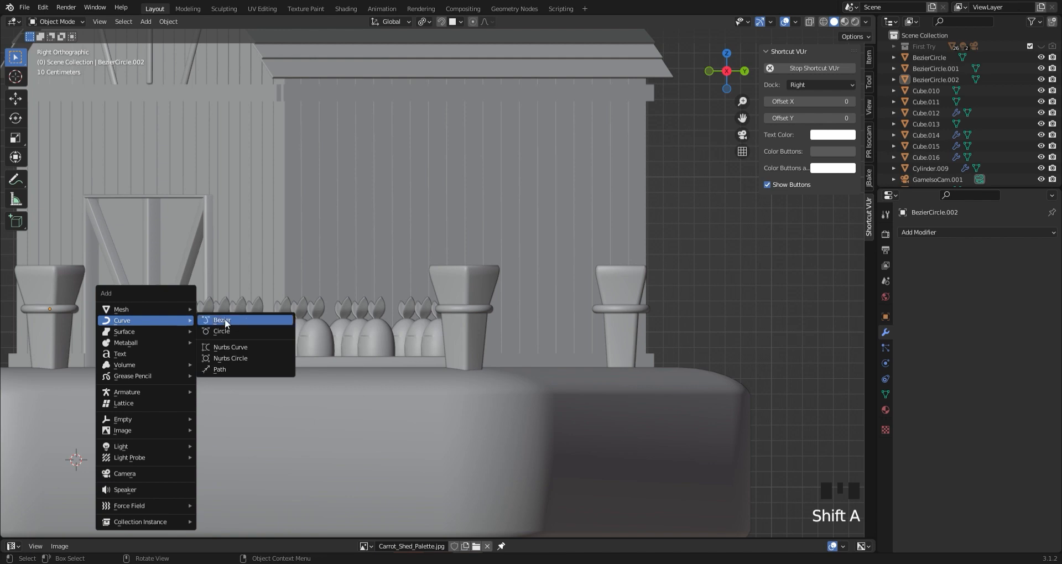
left_click(226, 320)
Raise the Bezier curve along Z to the height of the posts' rings
scroll(285, 392, "down", 5)
scroll(331, 395, "up", 1)
key("g")
key("z")
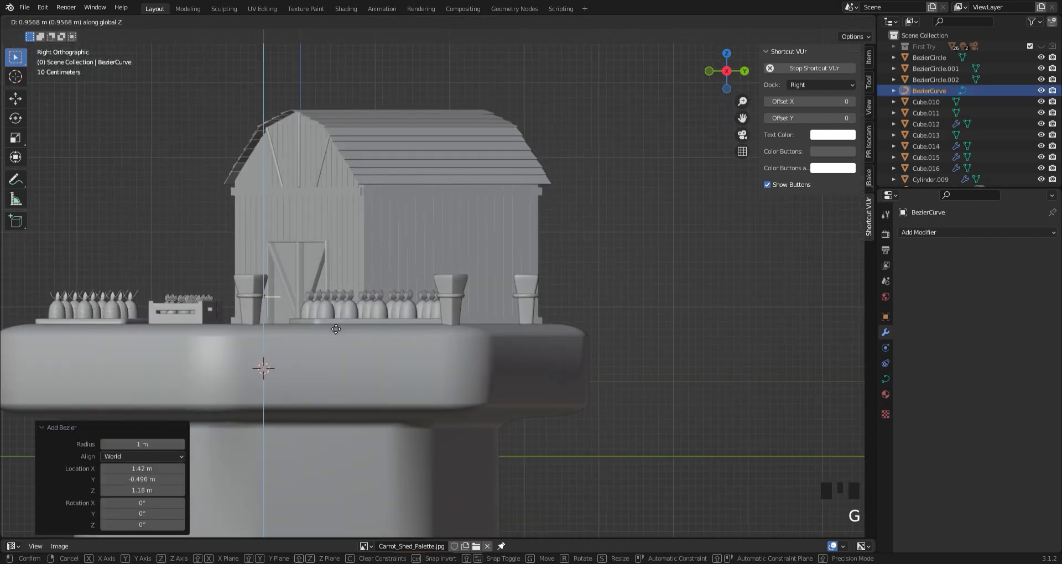
Raise the Bezier curve about 0.96 m along Z and rotate it 90° about Z
left_click(336, 329)
scroll(335, 329, "up", 1)
left_click(728, 52)
type("ry90")
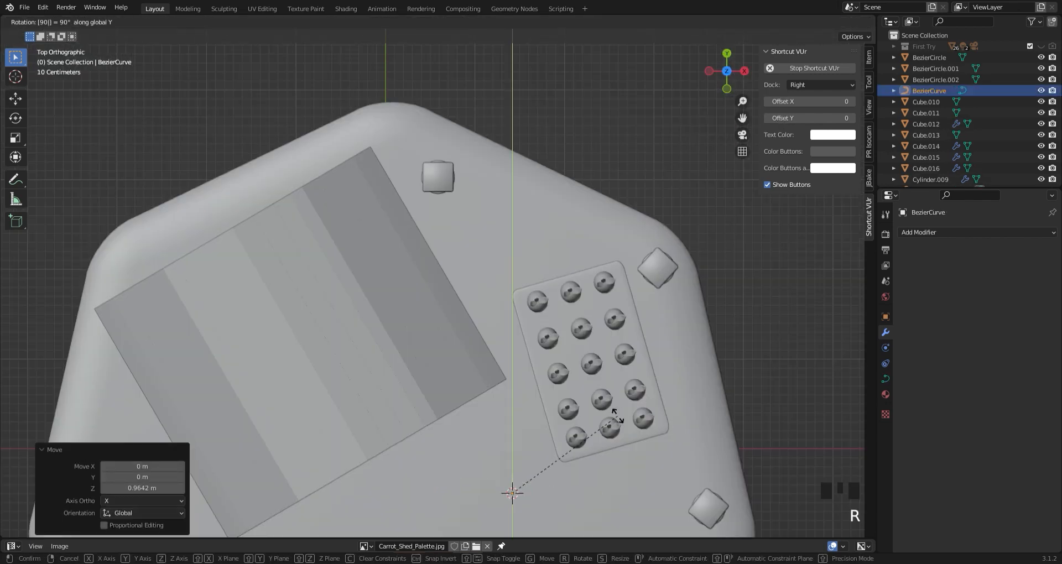
key("Return")
scroll(588, 461, "down", 3)
key("r")
key("z")
key("9")
key("0")
key("Return")
Move the curve along X to the platform's edge and about 0.95 m along Y so it lies between the two outer posts
key("g")
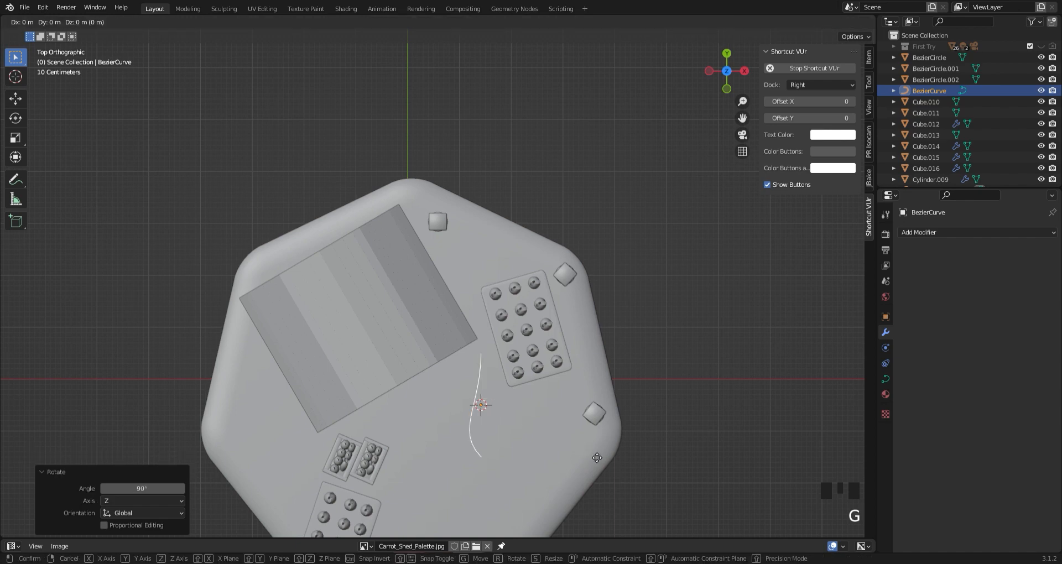
key("x")
left_click(712, 456)
key("g")
key("y")
left_click(691, 405)
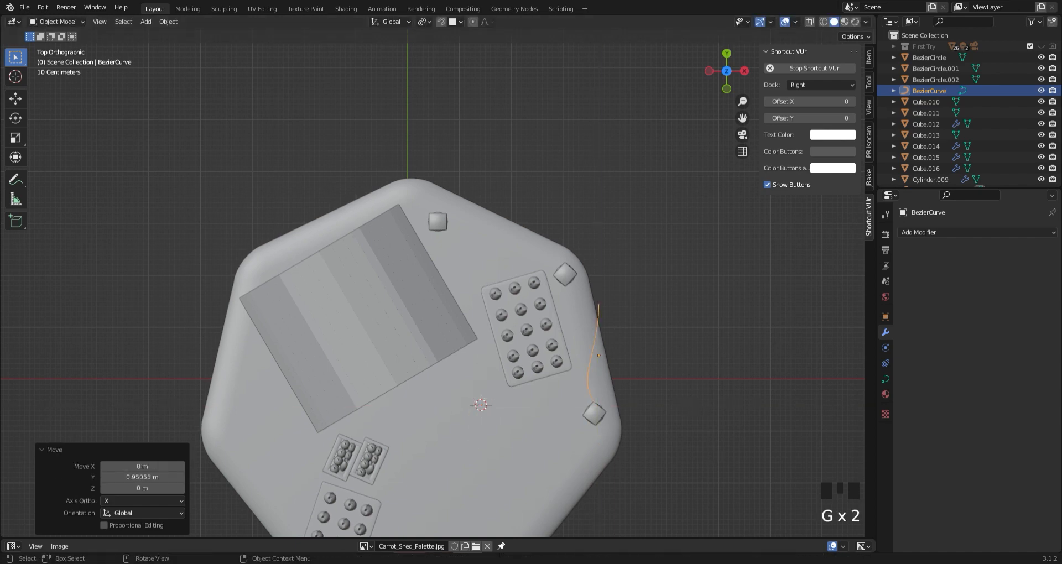
In the curve's edit mode, lower the handle at the front post's end point by about 0.55 m along Z to make it sag
left_click(744, 71)
scroll(302, 321, "up", 5)
scroll(223, 317, "down", 1)
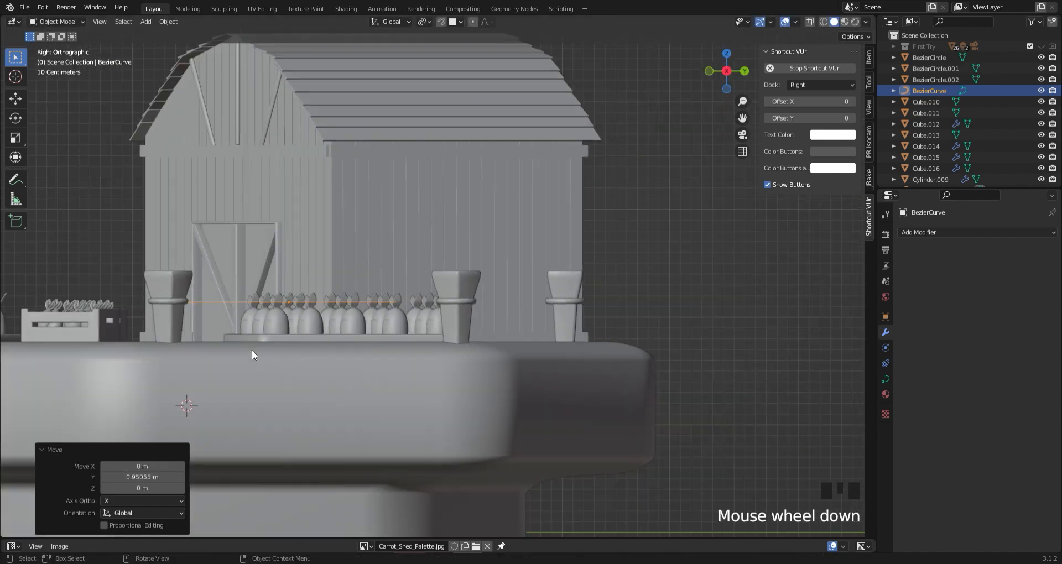
key("Tab")
double_click(185, 304)
key("g")
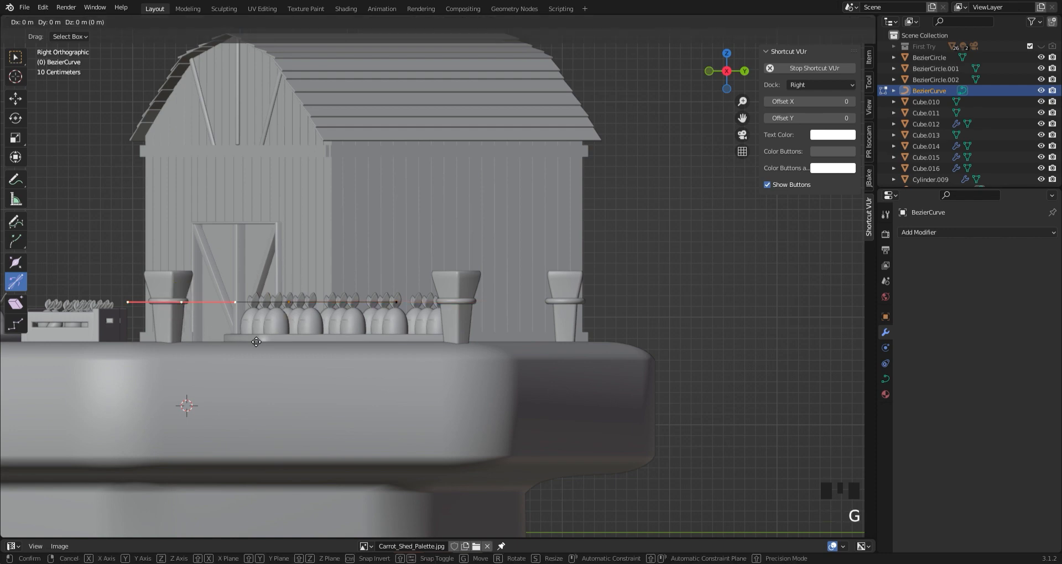
left_click(185, 303)
middle_click_drag(185, 303, 90, 426)
left_click(91, 429)
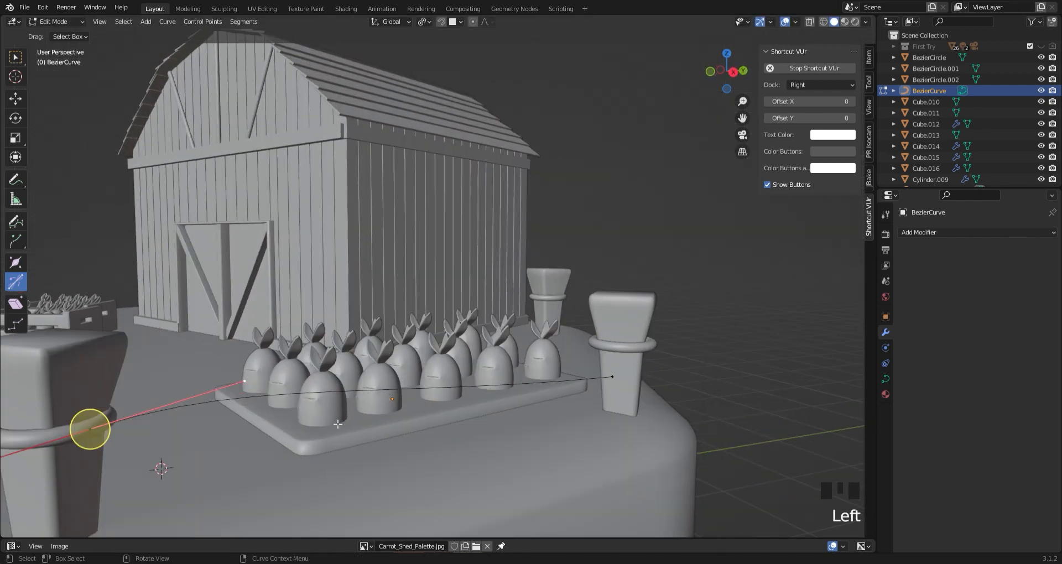
scroll(90, 429, "down", 1)
left_click(218, 374)
key("g")
key("z")
left_click(373, 471)
Move the curve's other end point about 0.46 m along Y and about 0.79 m inward along X to meet the middle post
left_click(732, 73)
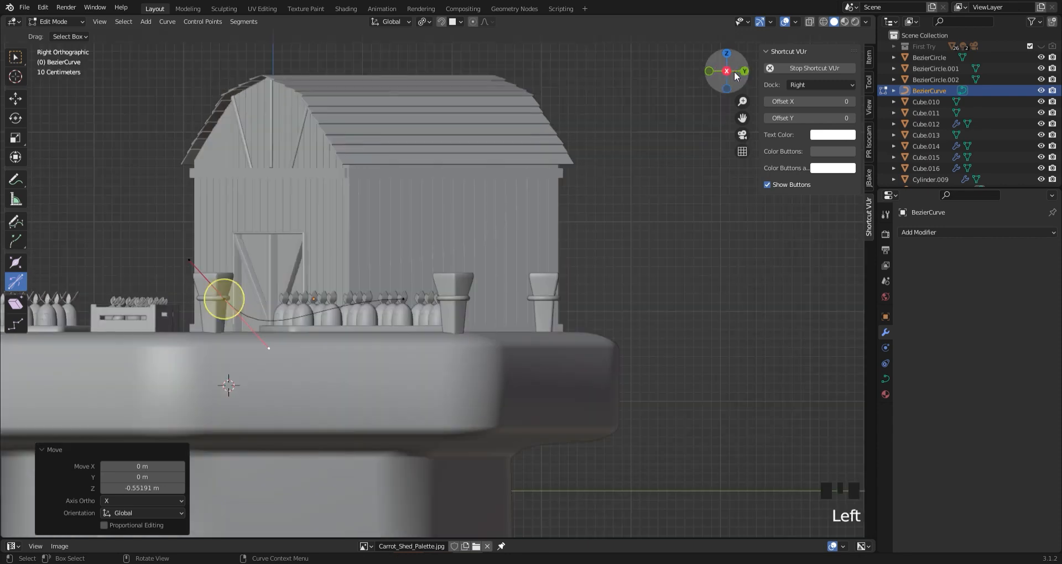
left_click(404, 299)
key("g")
key("y")
left_click(468, 332)
left_click(727, 54)
key("g")
key("y")
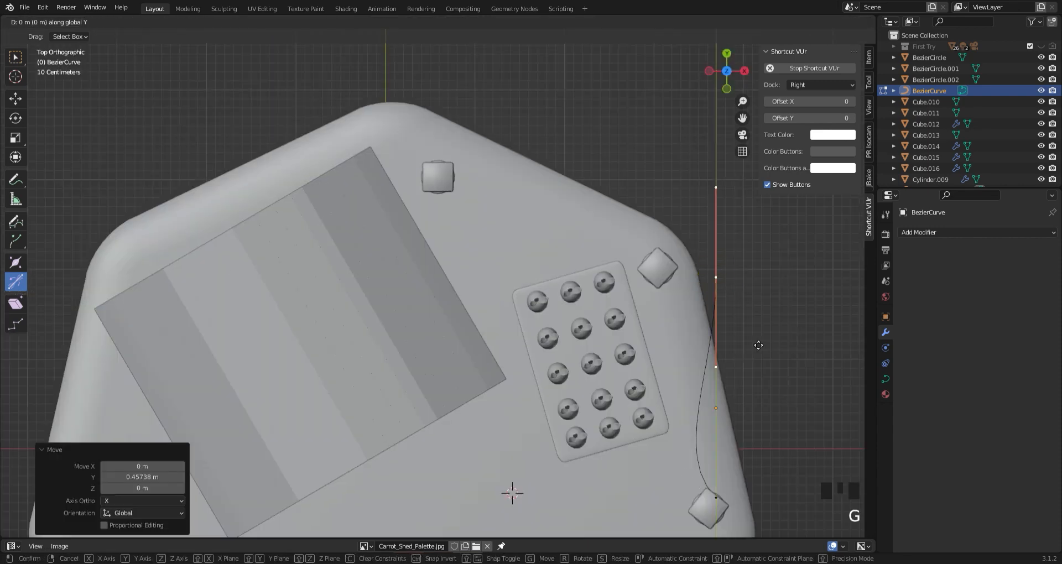
key("x")
left_click(737, 266)
key("g")
key("y")
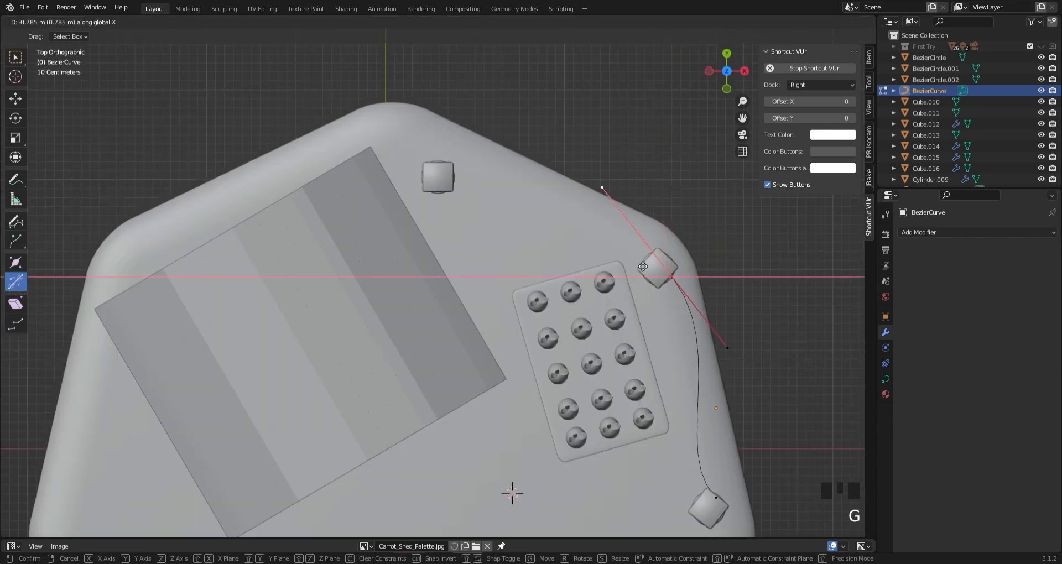
left_click(646, 266)
Adjust the height of the curve handle at the middle post along Z to shape the rope's slope
left_click(745, 71)
left_click(372, 299)
key("g")
key("z")
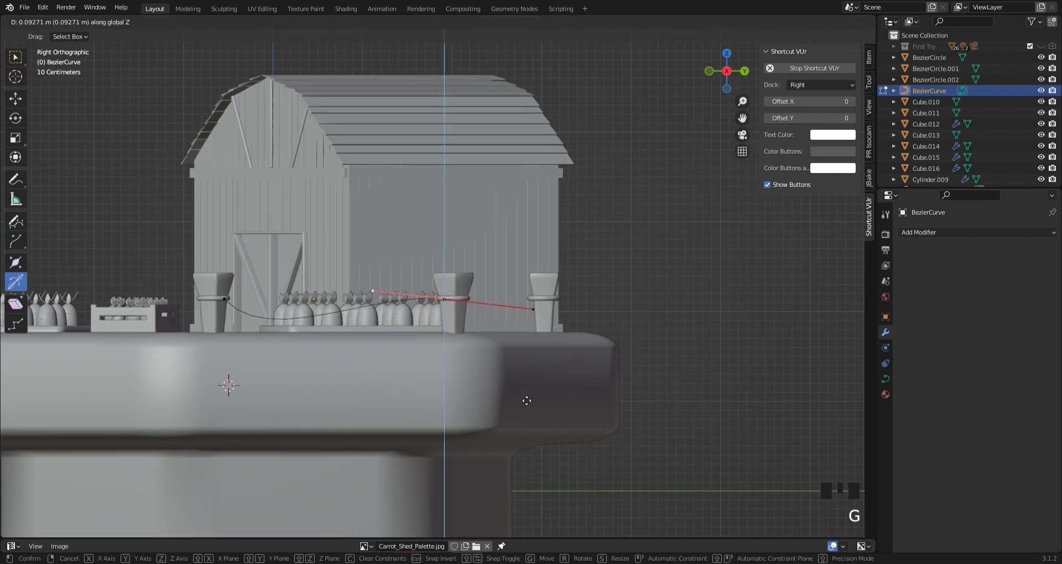
left_click(526, 387)
left_click(698, 257)
Leave edit mode and give the curve a round bevel with a depth of 0.035 m
key("Tab")
left_click(886, 378)
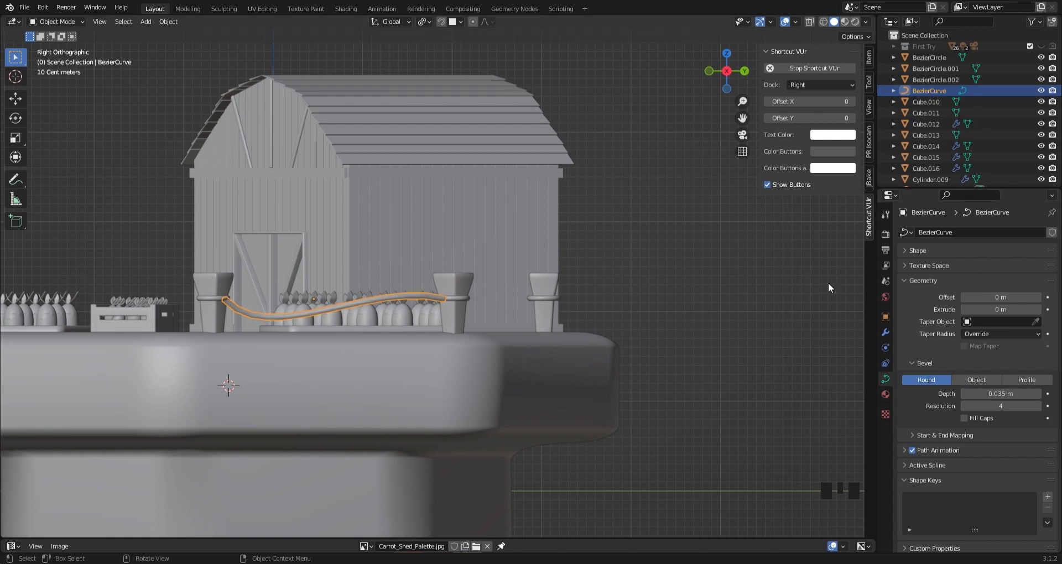
left_click(595, 275)
middle_click_drag(595, 275, 686, 282)
Convert the beveled rope curve to a mesh
left_click(484, 321)
right_click(484, 321)
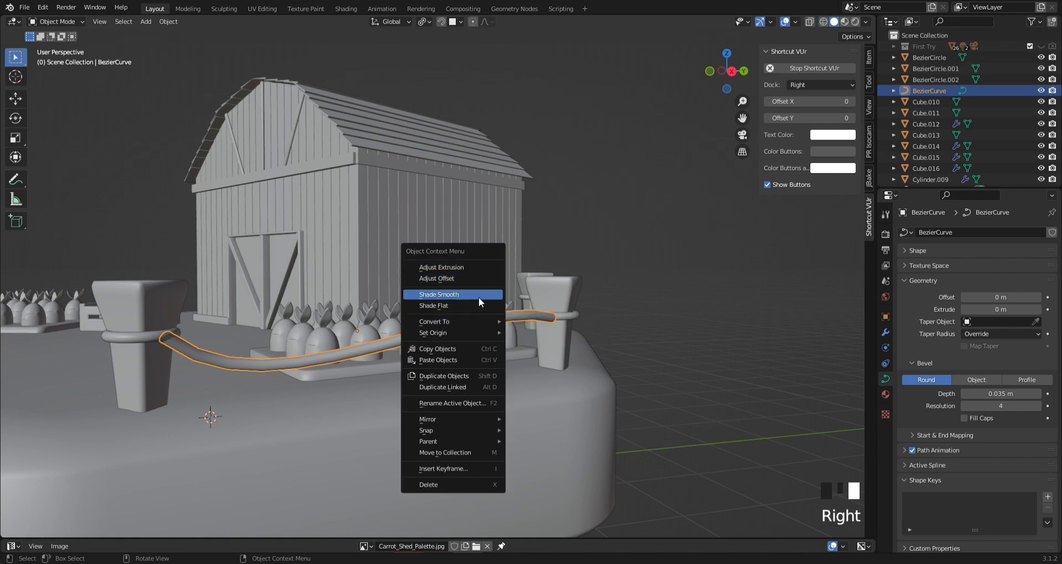
right_click(495, 343)
left_click(522, 352)
Add a Subdivision Surface modifier to the rope mesh and apply it
middle_click_drag(675, 316, 580, 415)
scroll(718, 426, "down", 3)
middle_click_drag(717, 426, 140, 358)
left_click(139, 358)
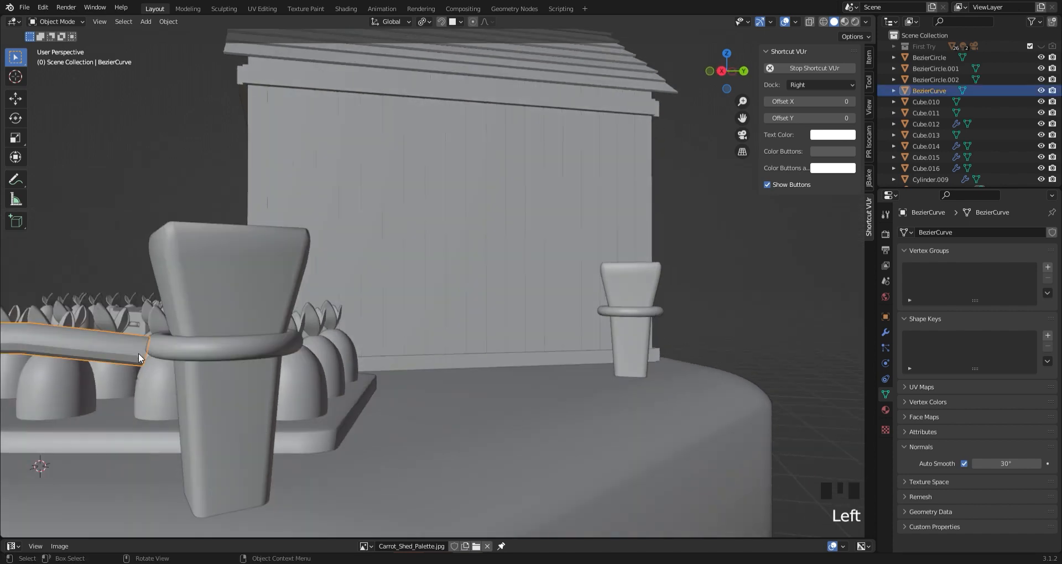
left_click(885, 333)
left_click(940, 232)
left_click(861, 434)
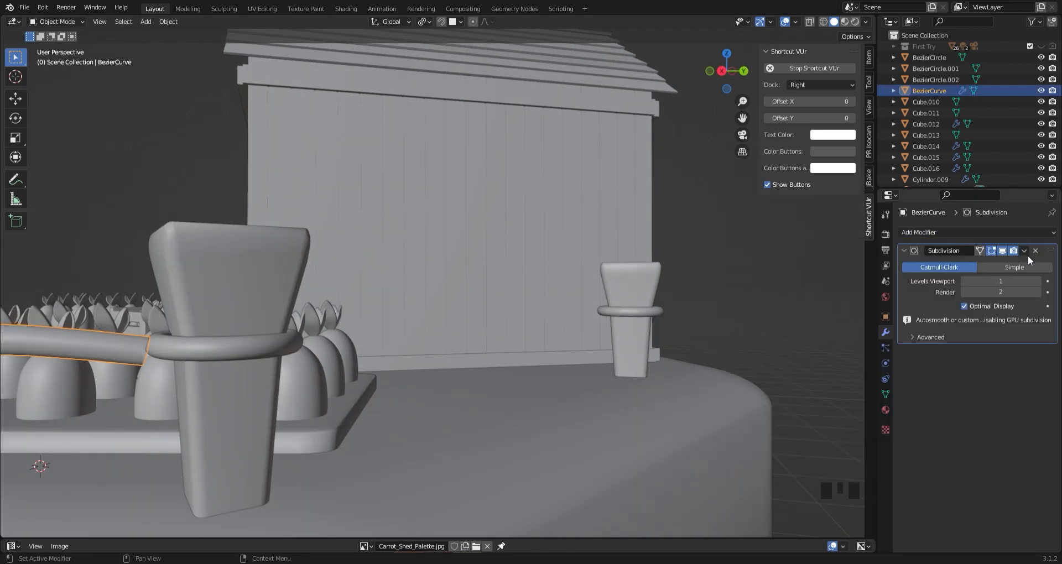
left_click(1027, 253)
left_click(1008, 266)
Select the rope's end vertices at the middle post using X-ray, and move them along Y and about 0.013 m up toward the ring
left_click(104, 344)
left_click(104, 344)
key("Tab")
key("1")
left_click_drag(167, 396, 123, 319)
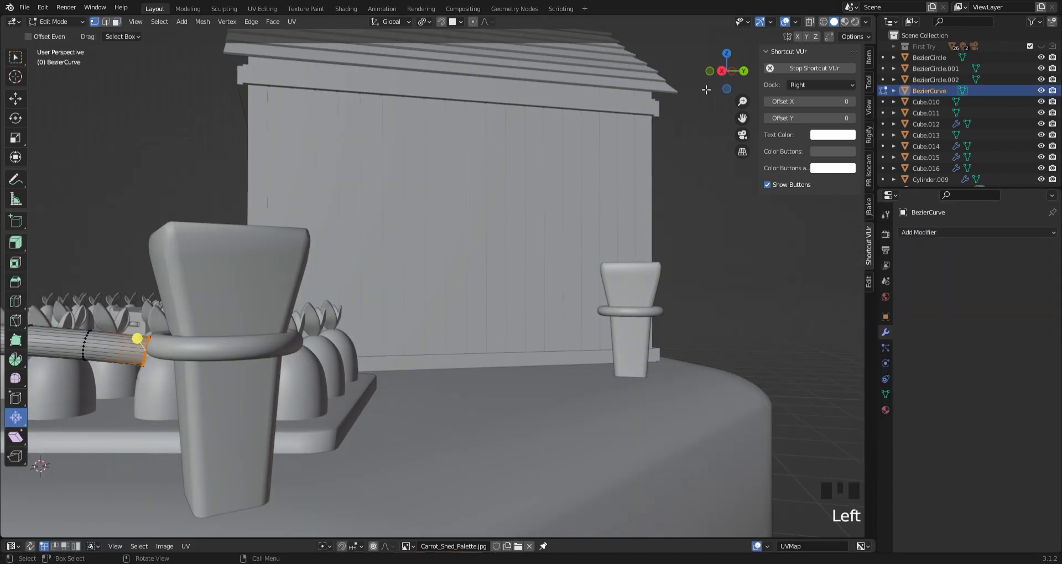
left_click(809, 22)
key("g")
key("y")
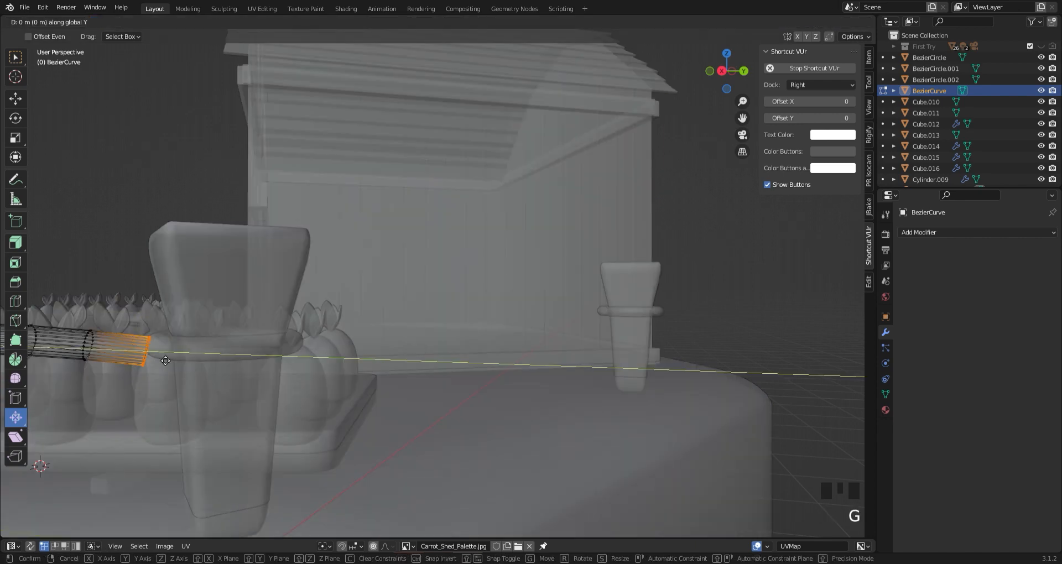
left_click(175, 355)
key("g")
key("z")
left_click(182, 357)
Scale down the rope's end vertices, return to object mode and turn off X-ray
key("s")
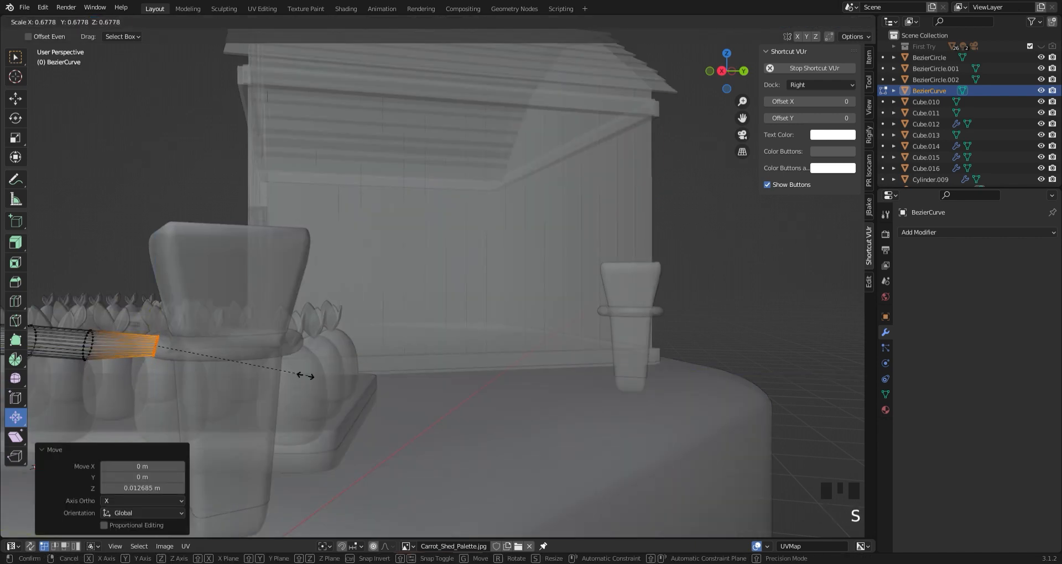
left_click(195, 369)
left_click(753, 292)
key("Tab")
key("alt+z")
left_click(699, 197)
Add a second Bezier curve and raise it along Z above the platform
scroll(387, 310, "down", 3)
middle_click_drag(299, 368, 243, 354)
scroll(411, 351, "down", 2)
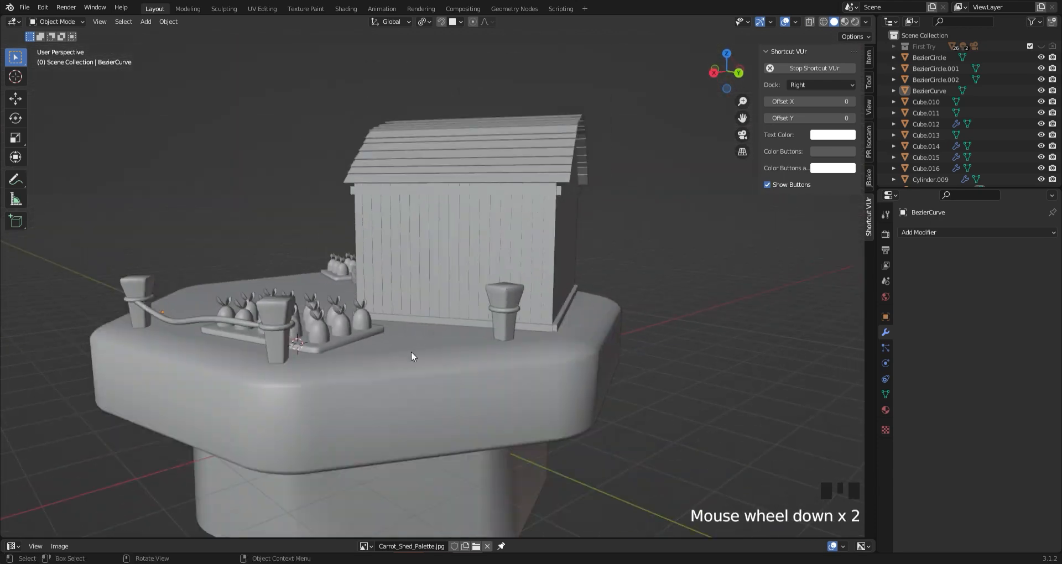
scroll(287, 342, "up", 2)
left_click(164, 335)
key("shift+a")
mouse_move(188, 348)
left_click(250, 347)
key("g")
key("z")
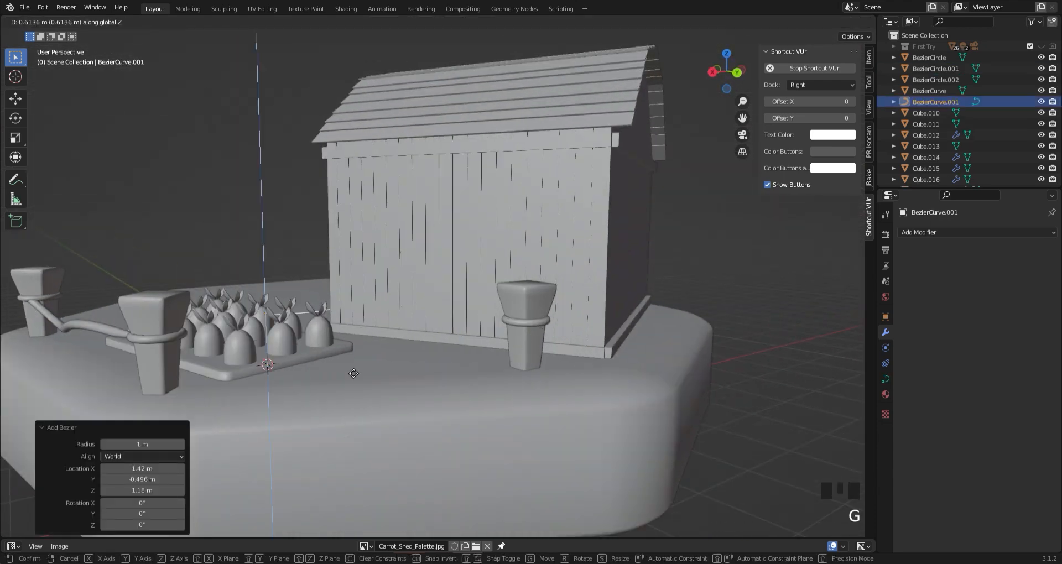
left_click(354, 232)
In top view, move the new curve along Y toward the rear post and rotate it -19.1° about Z
key("KP_7")
scroll(545, 422, "down", 3)
key("g")
key("y")
left_click(622, 226)
key("r")
key("z")
left_click(621, 382)
Fine-tune the new curve's X and Y position and Z rotation so one end meets the post beside the barn
key("g")
key("y")
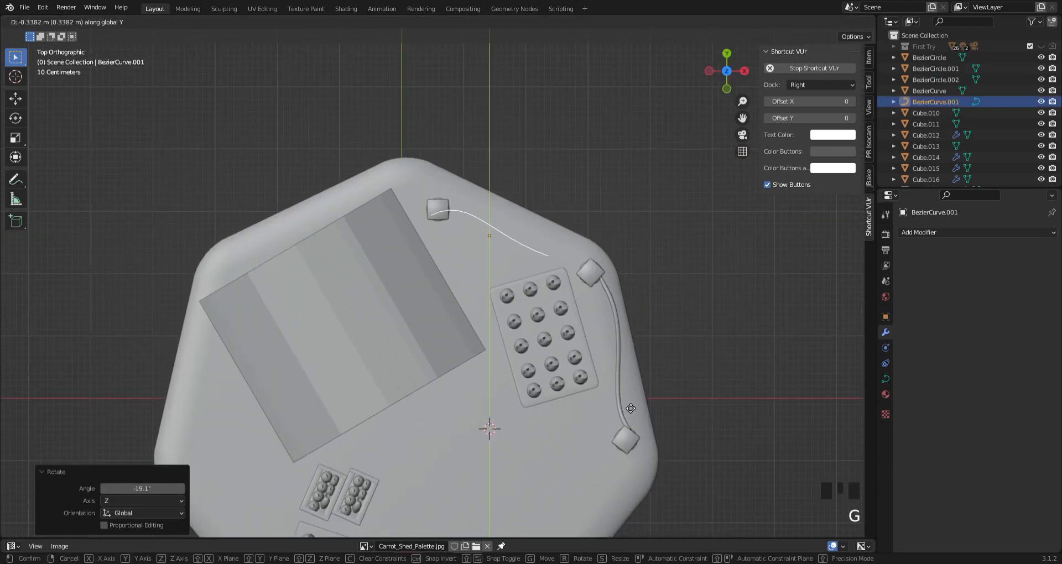
key("g")
key("x")
left_click(680, 432)
key("g")
key("y")
left_click(680, 440)
key("r")
key("z")
key("g")
key("y")
left_click(679, 461)
Select the curve's free end point and move it along X and Y to reach the middle post
key("Tab")
left_click_drag(532, 226, 649, 362)
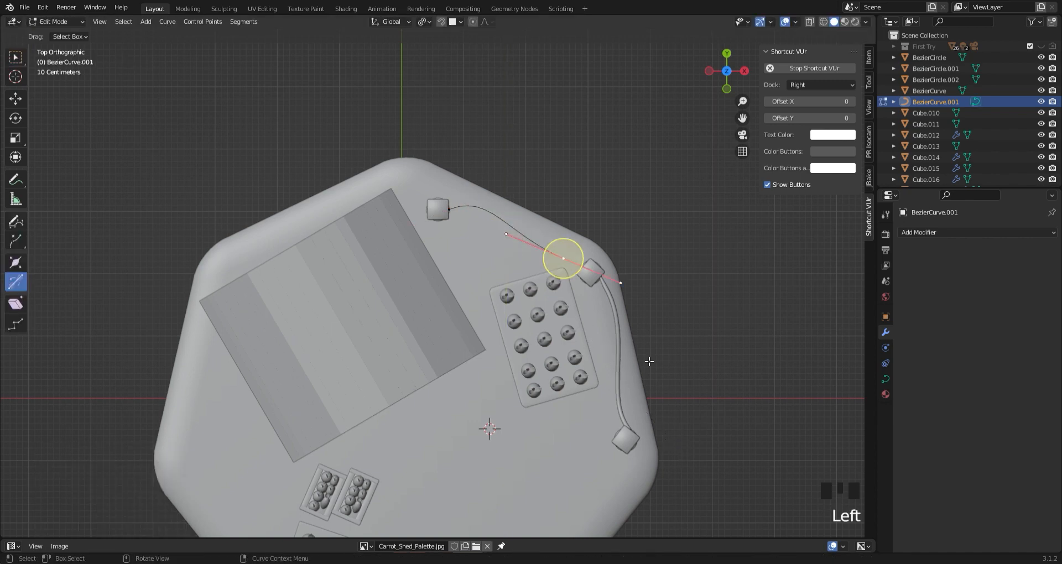
key("g")
key("x")
left_click(685, 371)
key("g")
key("y")
left_click(658, 380)
Adjust the second curve's height along Z to line up with the rings on the posts
middle_click_drag(658, 379, 523, 209)
key("Tab")
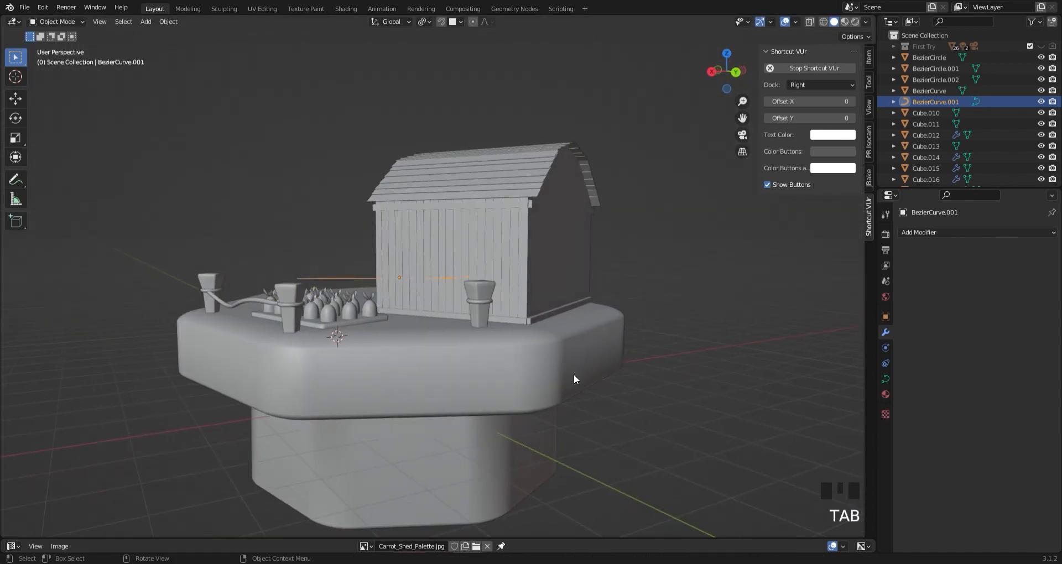
key("g")
key("z")
left_click(722, 288)
Raise the inner handle at the curve's barn-side post end by about 0.28 m along Z
key("Tab")
scroll(721, 290, "up", 3)
left_click(500, 323)
key("g")
key("z")
left_click(472, 380)
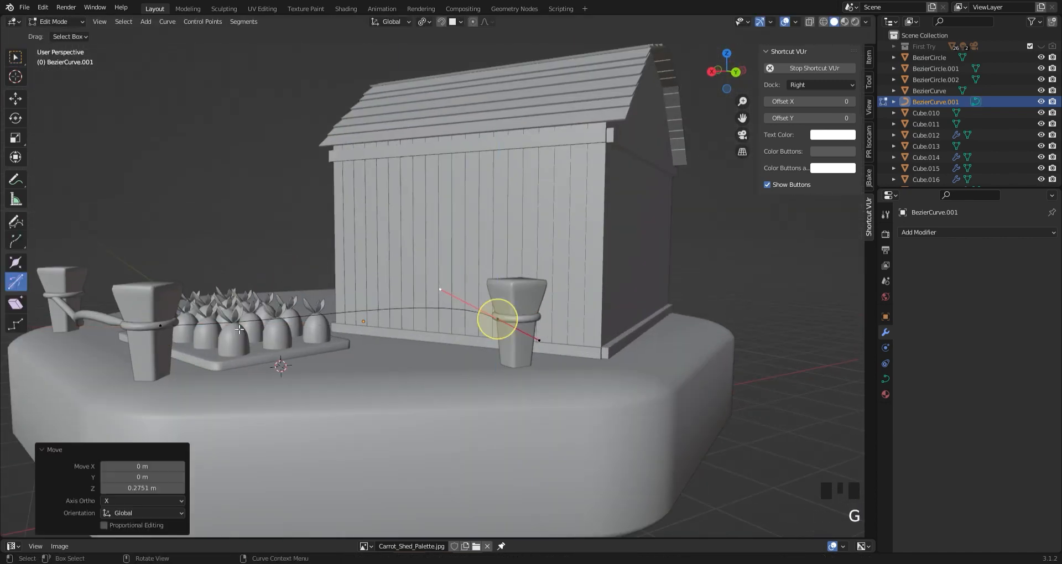
left_click(161, 326)
key("g")
key("z")
left_click(349, 389)
key("ctrl+z")
Lower the inner handle at the curve's middle-post end by about 0.30 m along Z so the rope sags
left_click(306, 323)
key("g")
key("z")
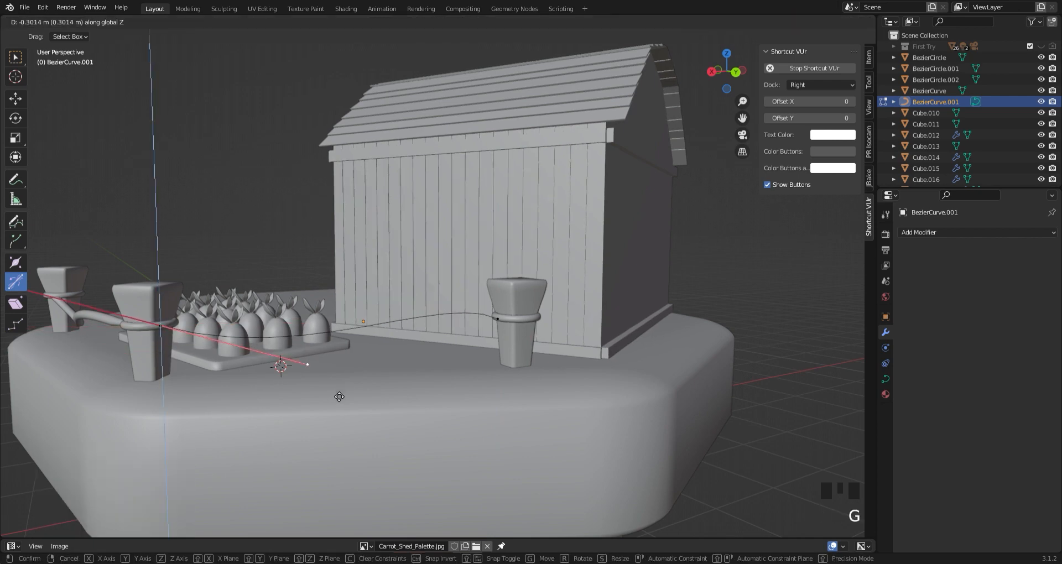
left_click(339, 396)
key("Tab")
key("Tab")
Move the curve's end point at the middle post along Z and Y so it meets the post's ring
left_click(161, 327)
key("g")
key("z")
left_click(166, 338)
key("g")
key("y")
left_click(180, 346)
middle_click_drag(221, 360, 282, 362)
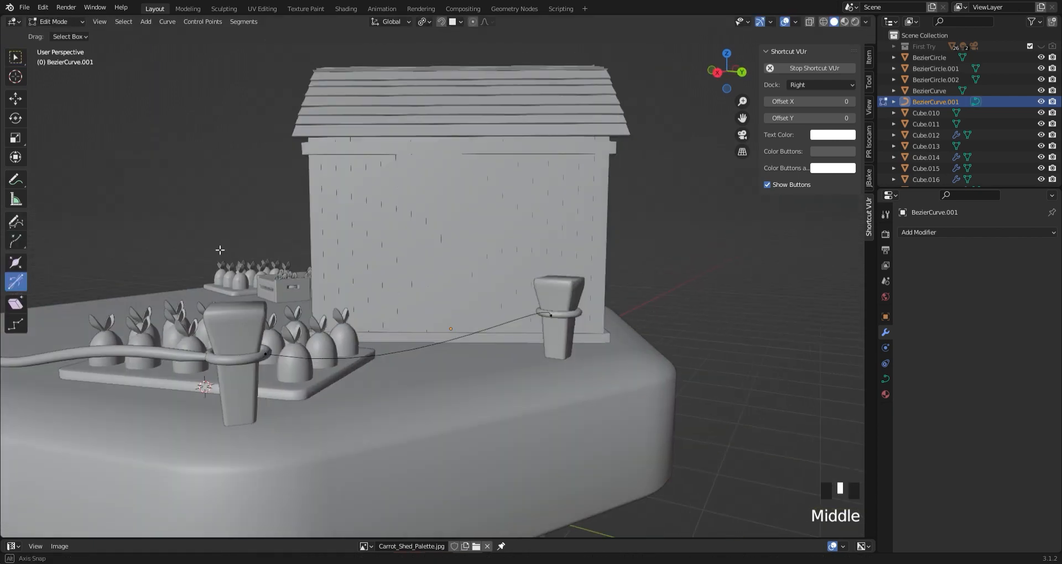
Give the second rope curve a round bevel with a depth of 0.035 m
key("Tab")
left_click(886, 379)
left_click(1001, 394)
type("0.035")
key("Return")
scroll(310, 332, "up", 4)
middle_click_drag(226, 343, 273, 373)
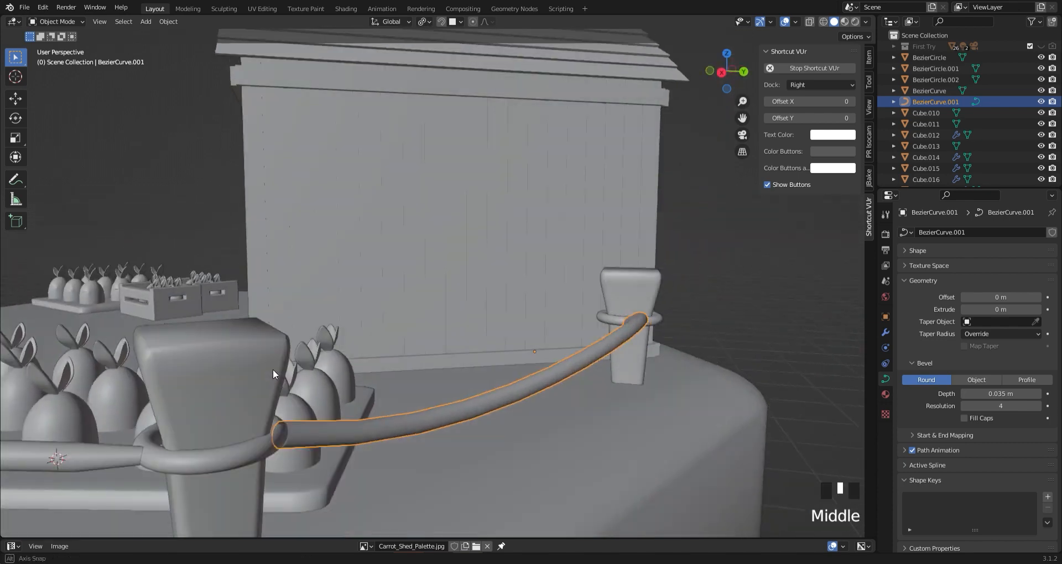
key("Tab")
left_click(220, 413)
key("s")
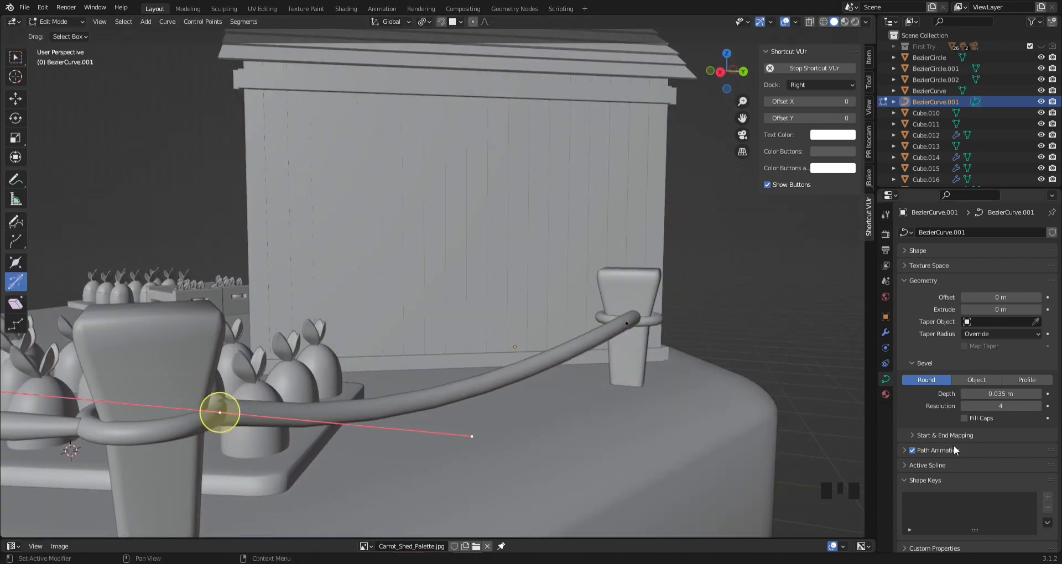
key("Tab")
Convert the second rope curve to a mesh
left_click(628, 344)
left_click(598, 335)
right_click(599, 333)
left_click(636, 347)
left_click(963, 463)
Add a Subdivision Surface modifier to the second rope mesh and apply it
left_click(885, 332)
left_click(920, 231)
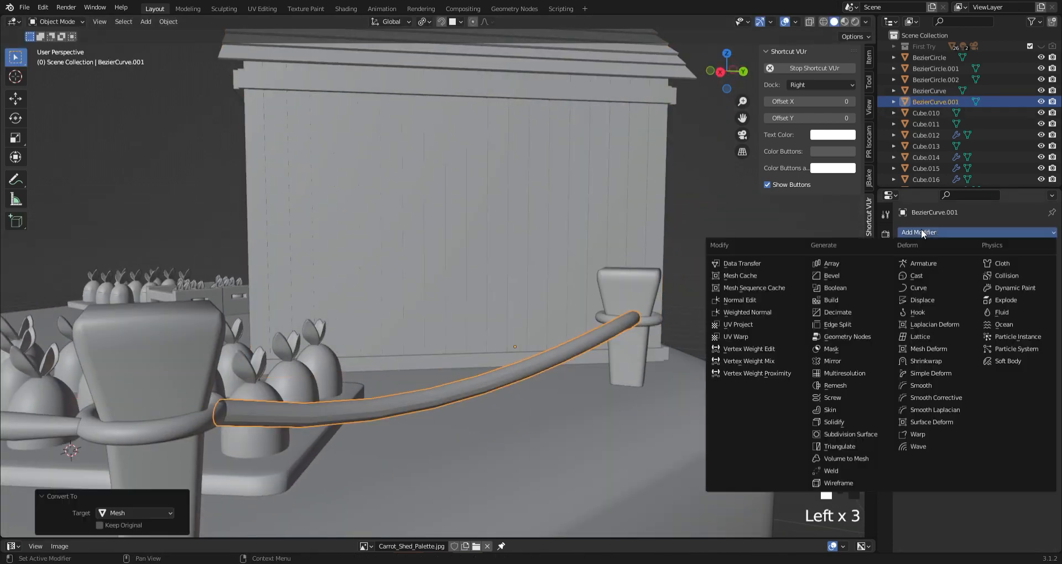
left_click(840, 447)
left_click(1037, 255)
left_click(921, 233)
left_click(851, 434)
left_click(1026, 254)
left_click(979, 266)
Scale the rope's end ring at the middle post with proportional editing, using see-through display to select it
key("Tab")
left_click(809, 22)
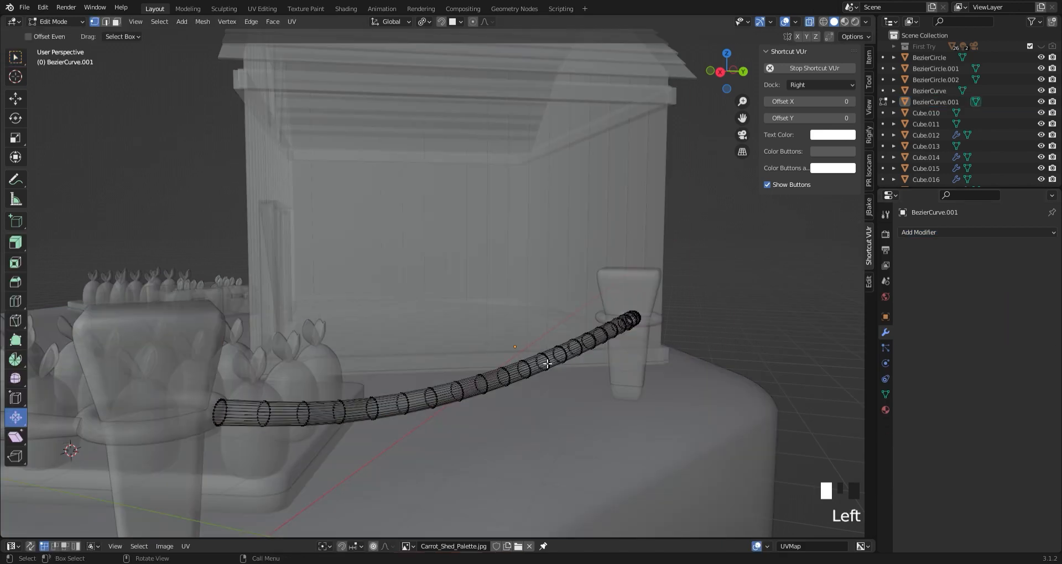
left_click_drag(206, 394, 233, 440)
key("s")
right_click(498, 368)
key("o")
key("s")
scroll(597, 307, "down", 5)
left_click(595, 304)
left_click(472, 21)
key("Tab")
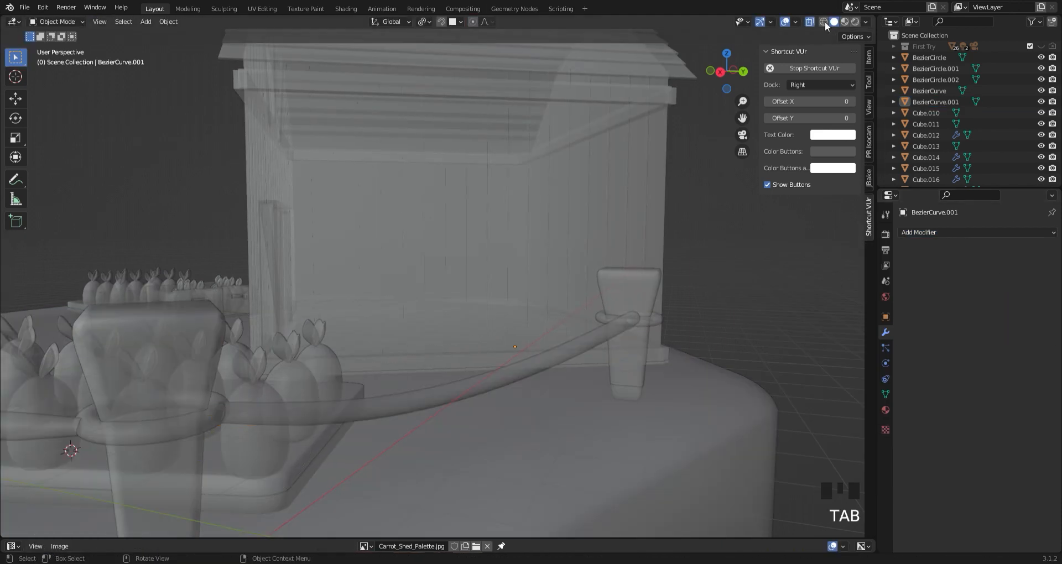
left_click(809, 22)
Add a 2 m cube at the 3D cursor in the empty local view
left_click(748, 308)
left_click(742, 134)
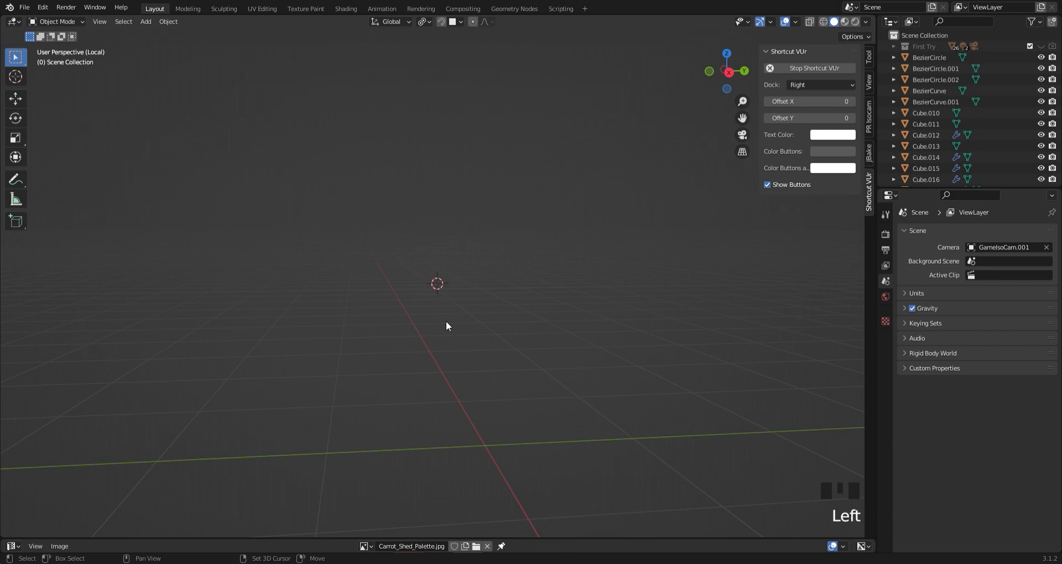
key("shift+a")
mouse_move(446, 321)
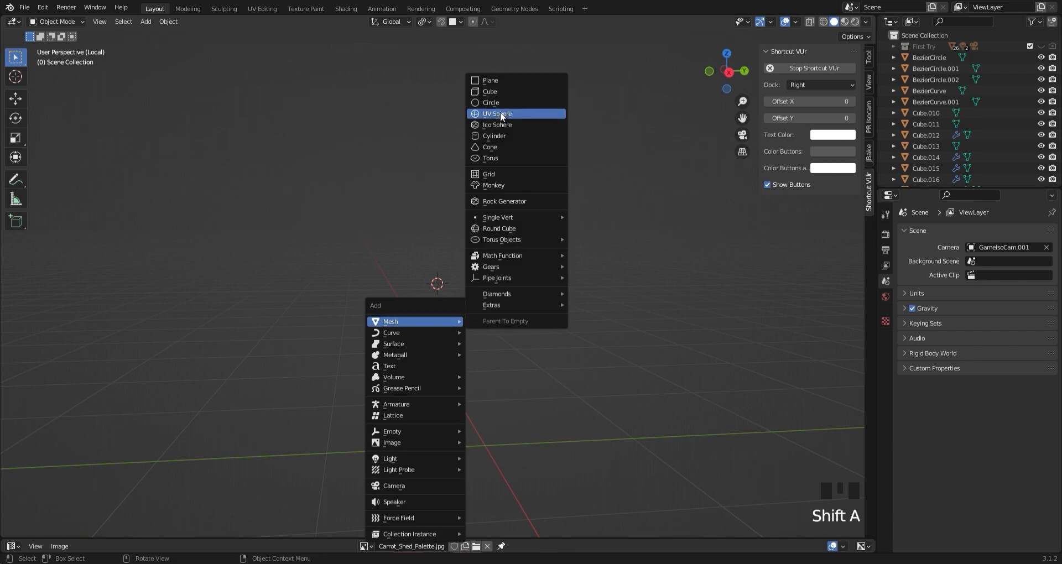
left_click(500, 111)
scroll(454, 369, "down", 8)
middle_click_drag(483, 337, 551, 382)
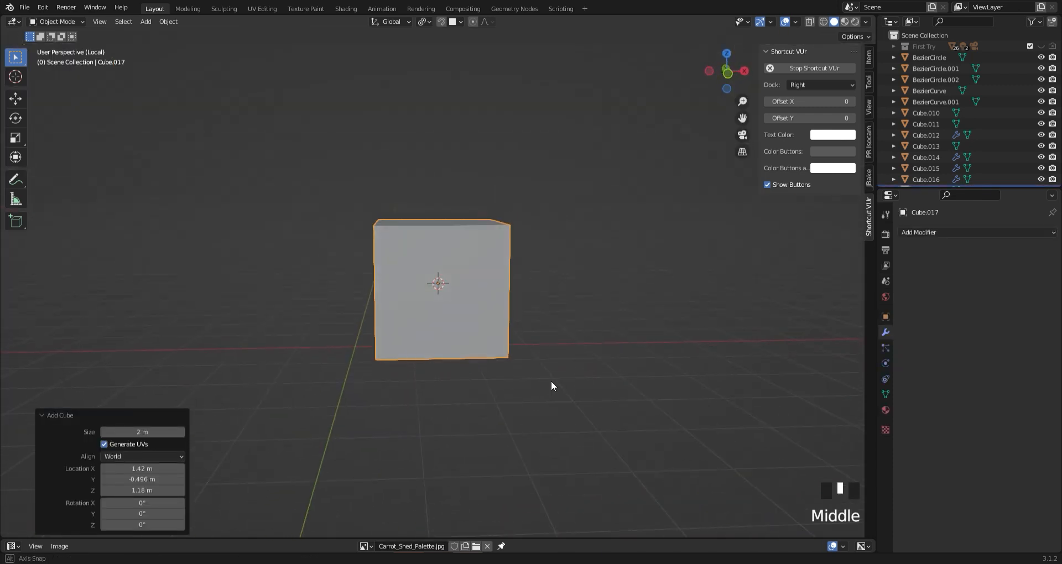
Scale the cube to about 0.33 along X and 0.626 along Y in top view
left_click(727, 53)
key("s")
key("x")
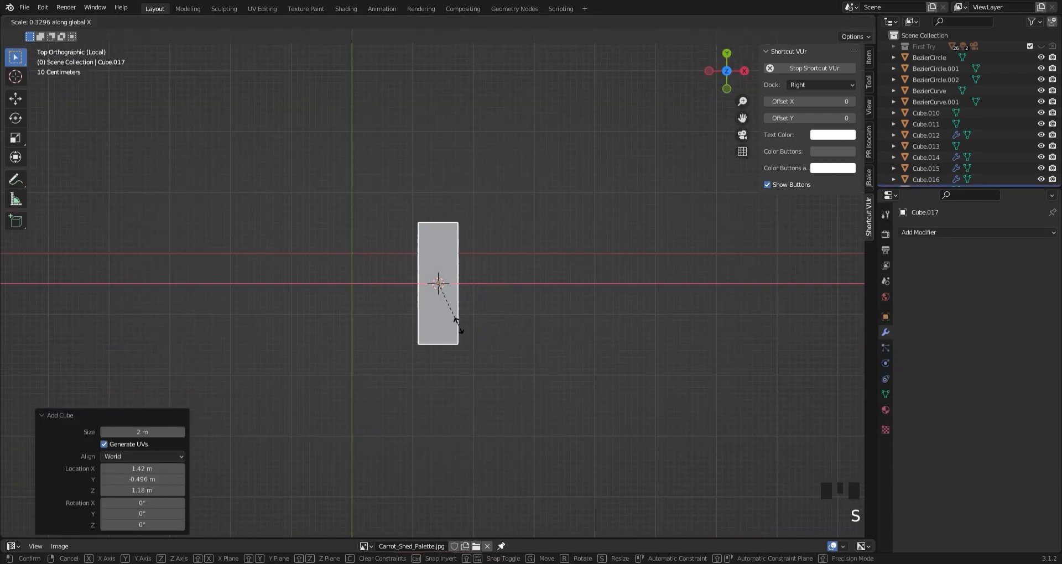
left_click(459, 326)
key("s")
key("y")
left_click(500, 315)
scroll(469, 276, "up", 2)
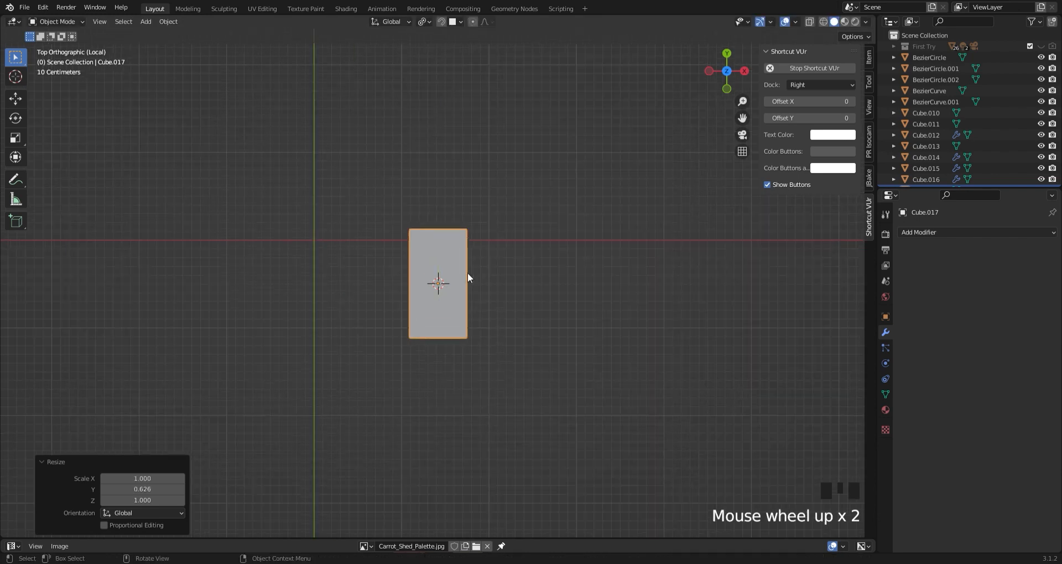
Flatten the block to about 0.2 of its height along Z
middle_click_drag(567, 318, 477, 237)
key("s")
key("z")
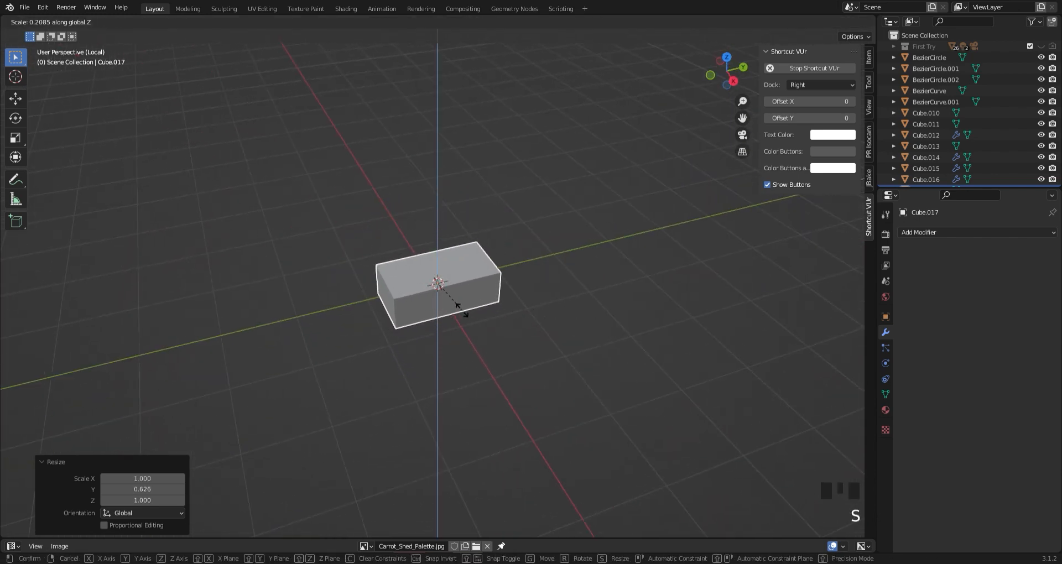
left_click(465, 311)
middle_click_drag(405, 367, 503, 386)
Inset the block's top face by about 0.15 m and extrude it down about 0.32 m to form a hollow tray
key("Tab")
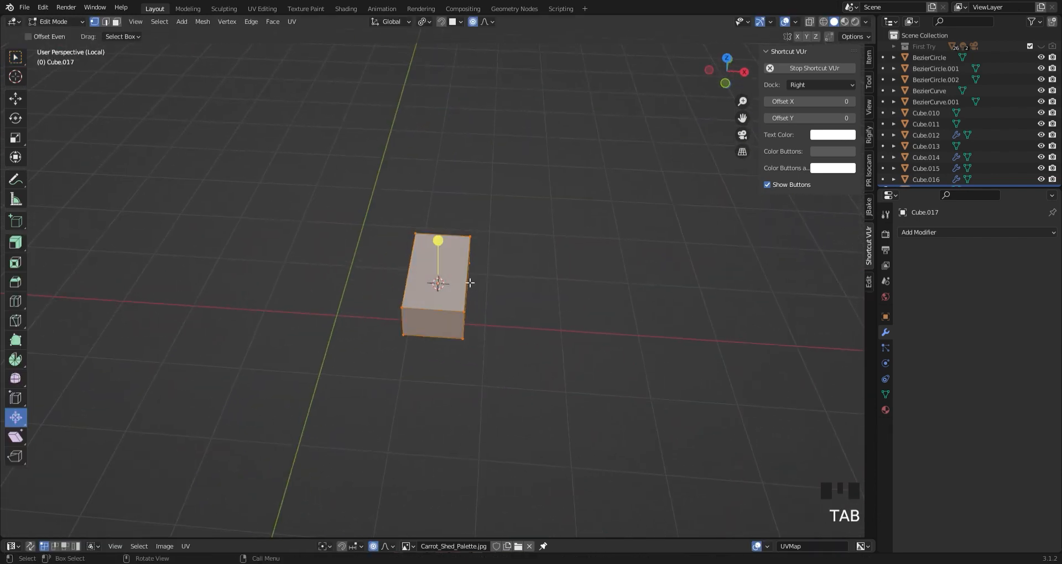
left_click(582, 290)
key("i")
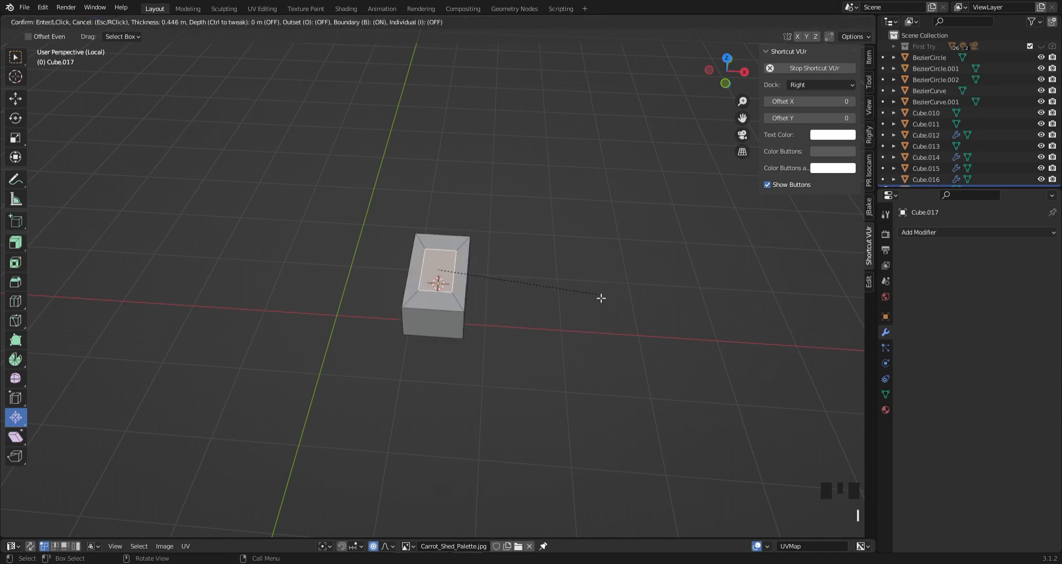
left_click(611, 300)
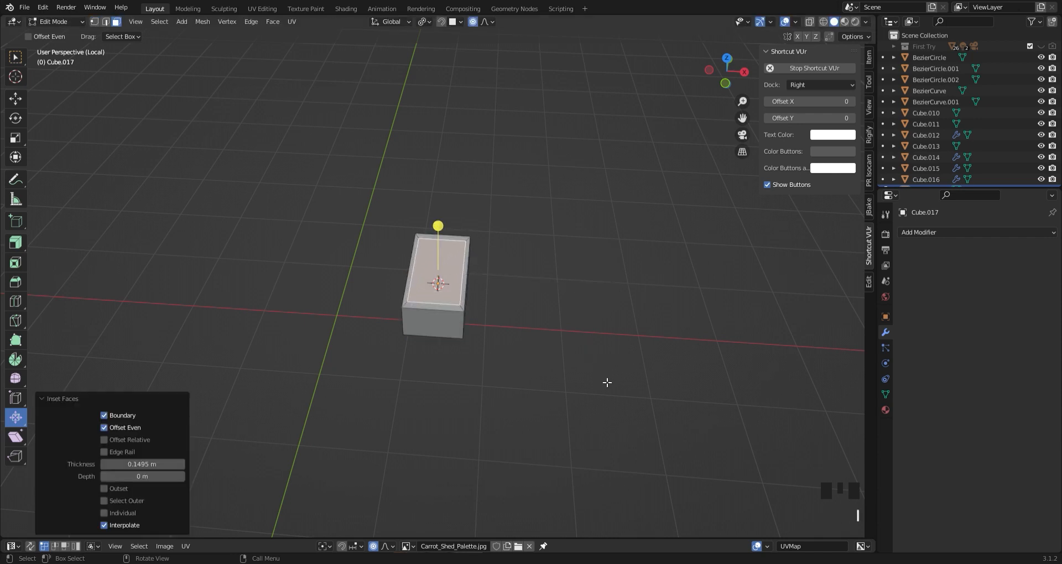
key("e")
left_click(607, 404)
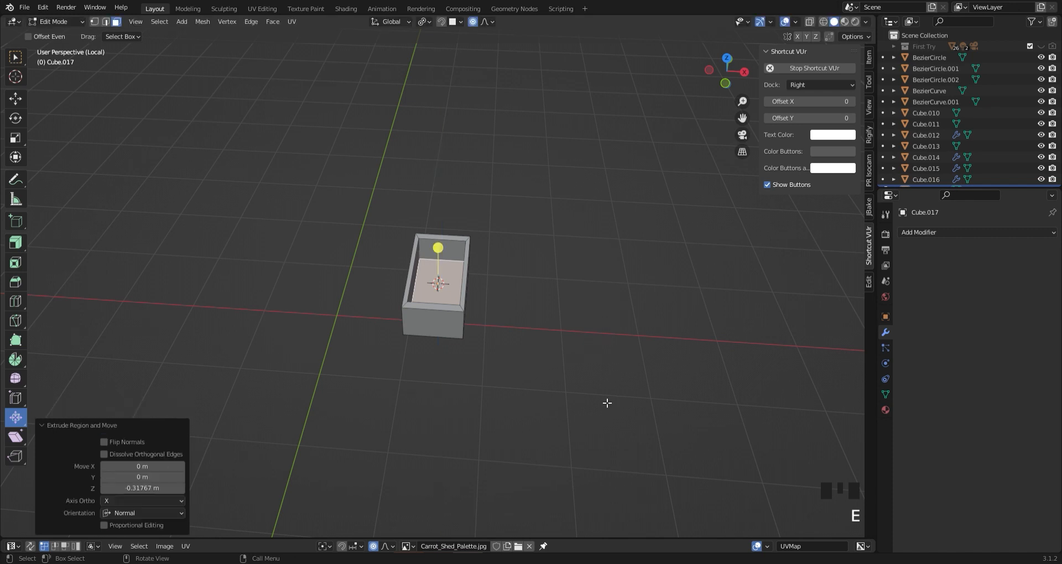
left_click(543, 253)
Select the tray's far end through the mesh in top view and scale it to about 1.5 to widen it
left_click(728, 65)
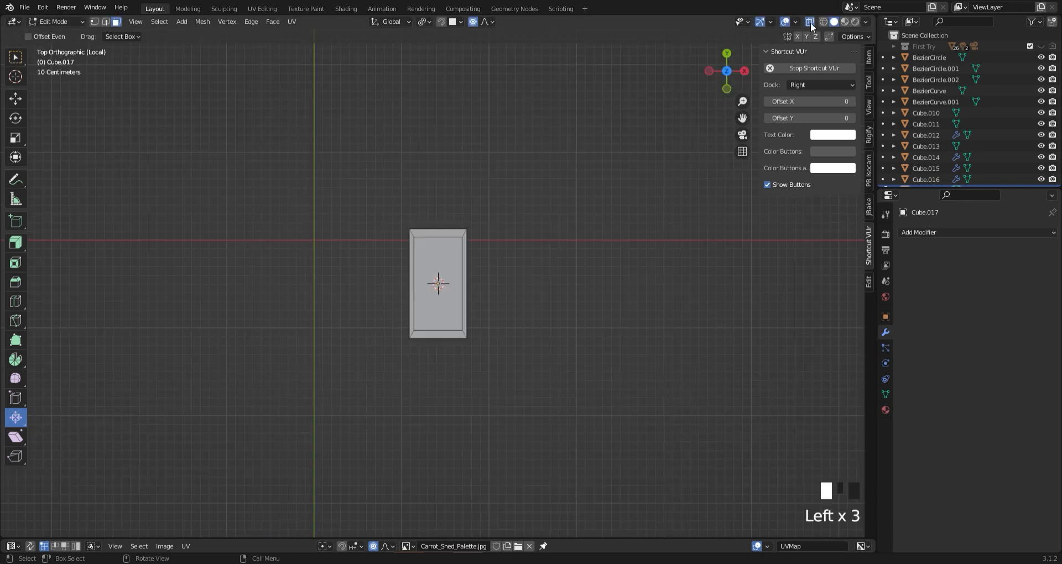
scroll(521, 284, "up", 2)
left_click_drag(344, 160, 486, 238)
key("s")
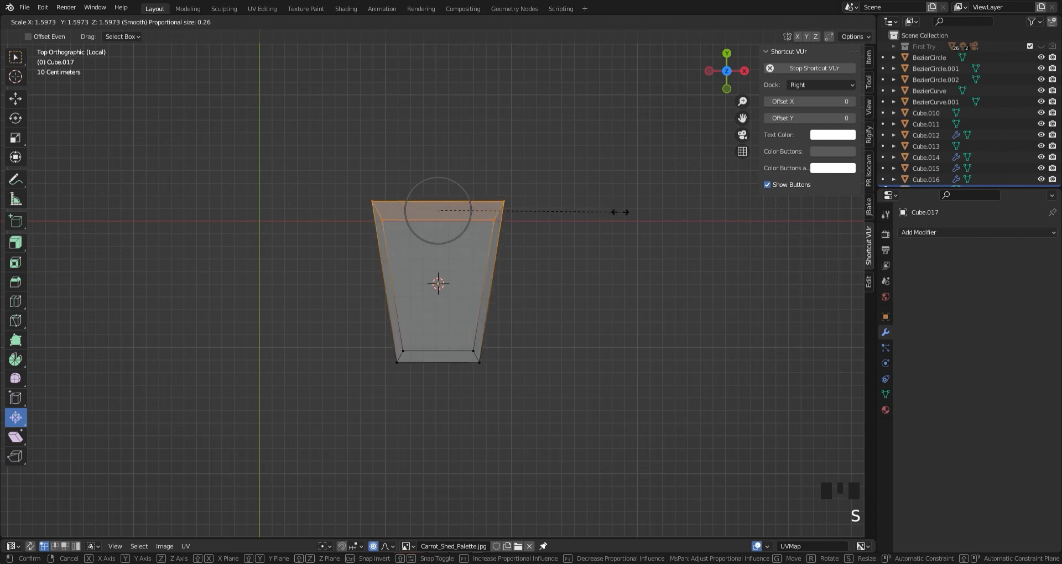
left_click(610, 214)
Scale the tray's opposite, narrow end to about 0.9 so the sides taper further
left_click(557, 396)
left_click_drag(552, 393, 331, 353)
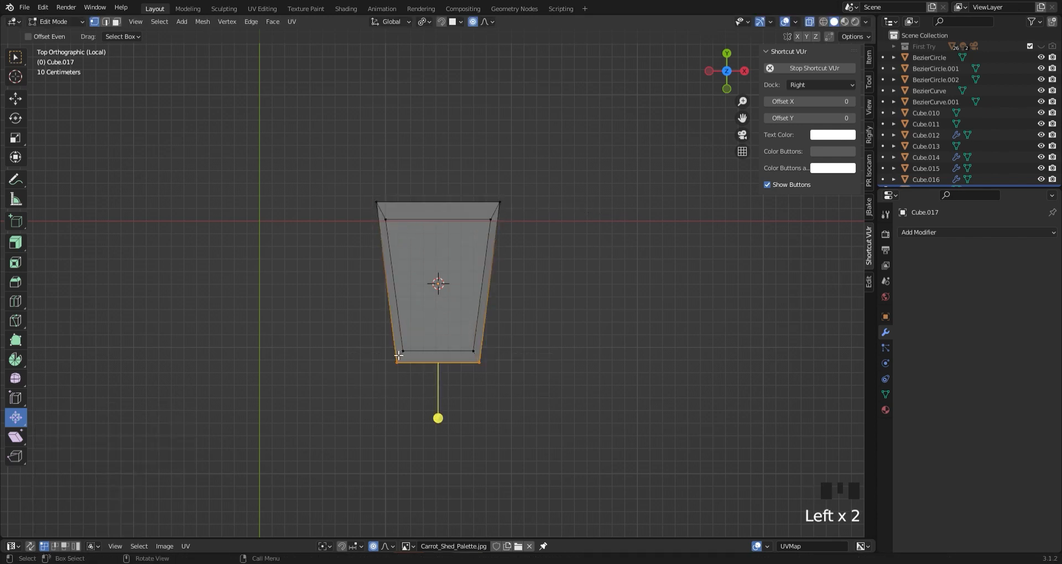
left_click_drag(528, 416, 427, 369)
key("s")
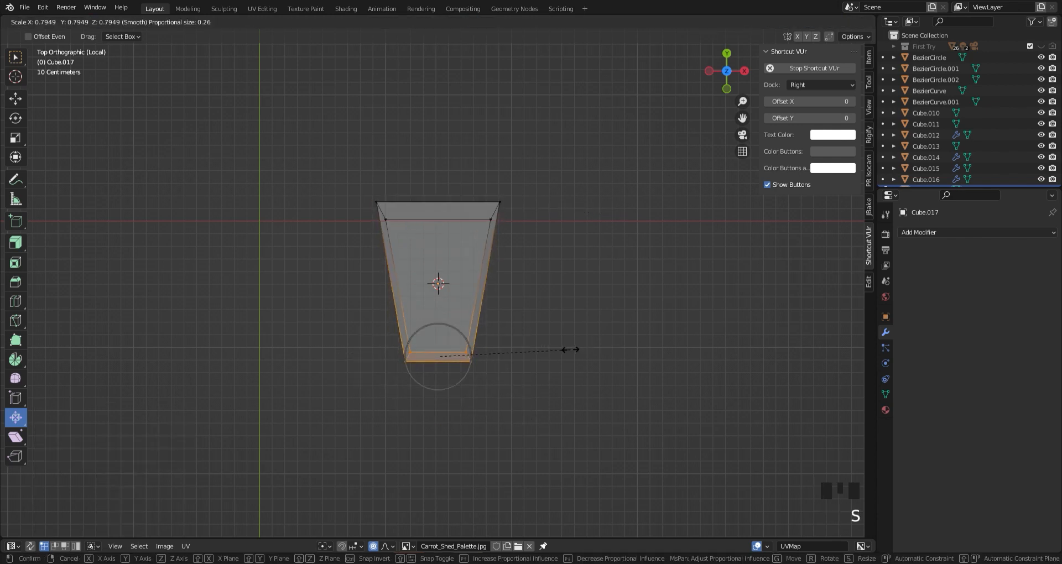
left_click(585, 348)
left_click(622, 349)
key("Tab")
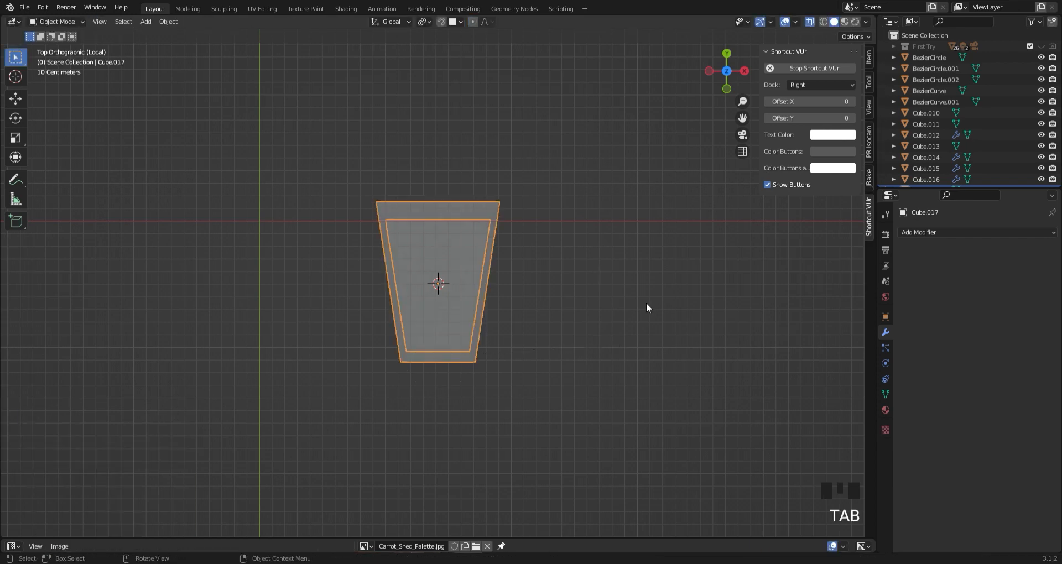
left_click(810, 22)
Scale the tray to about 0.7 along Z to make it shallower
middle_click_drag(725, 201, 529, 209)
key("s")
key("z")
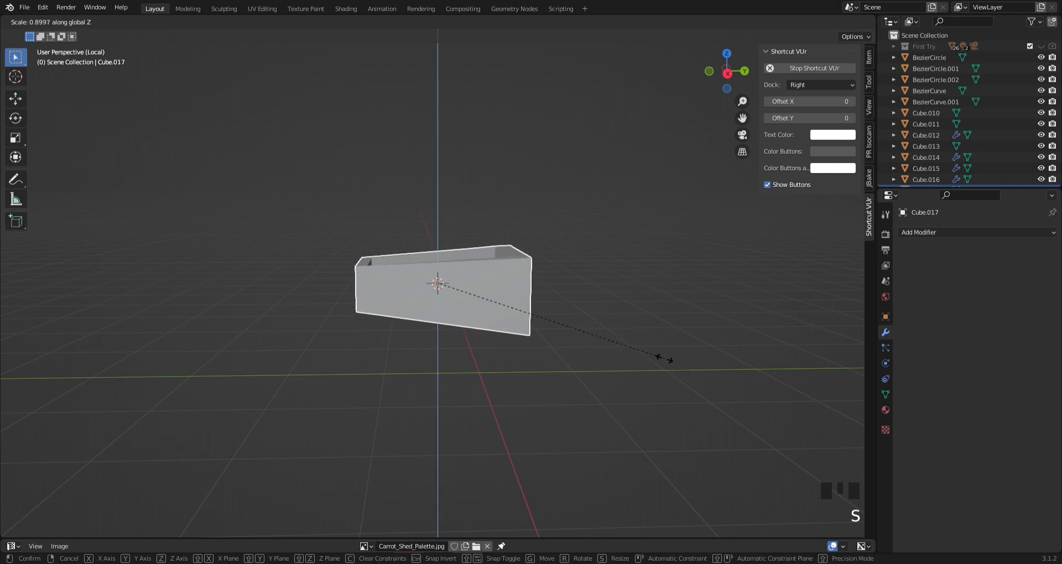
left_click(625, 338)
Lower all vertices of the tray's narrow end by about 0.2 m along Z so the top slopes down
key("Tab")
key("1")
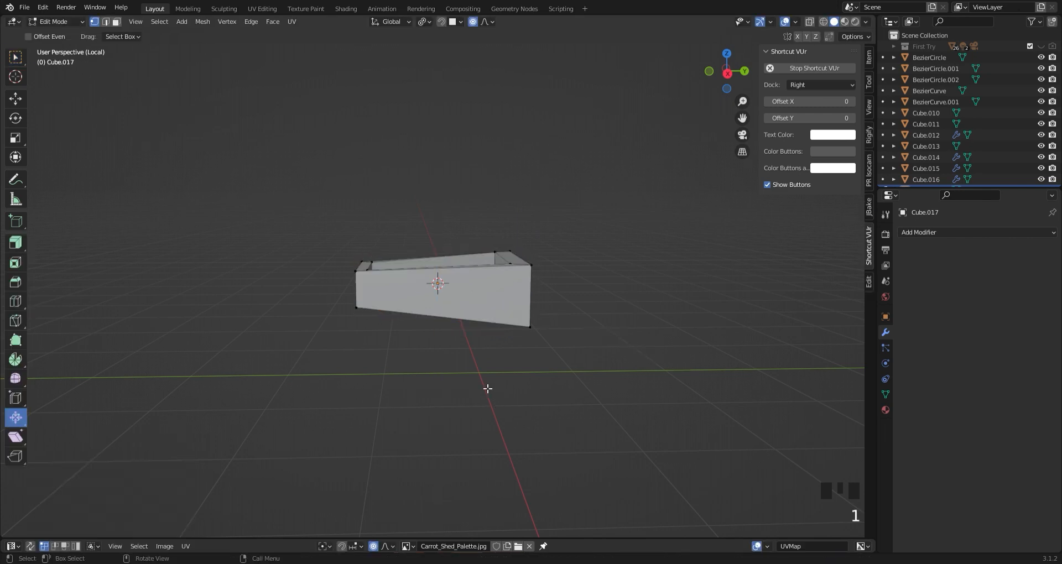
left_click(810, 21)
left_click_drag(267, 239, 389, 339)
key("g")
key("z")
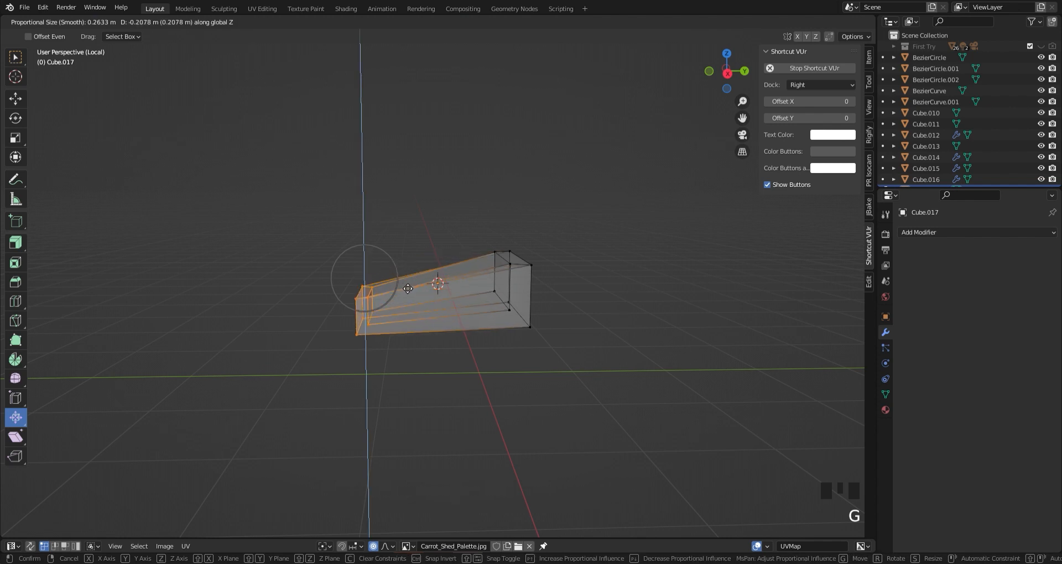
left_click(407, 287)
left_click(662, 274)
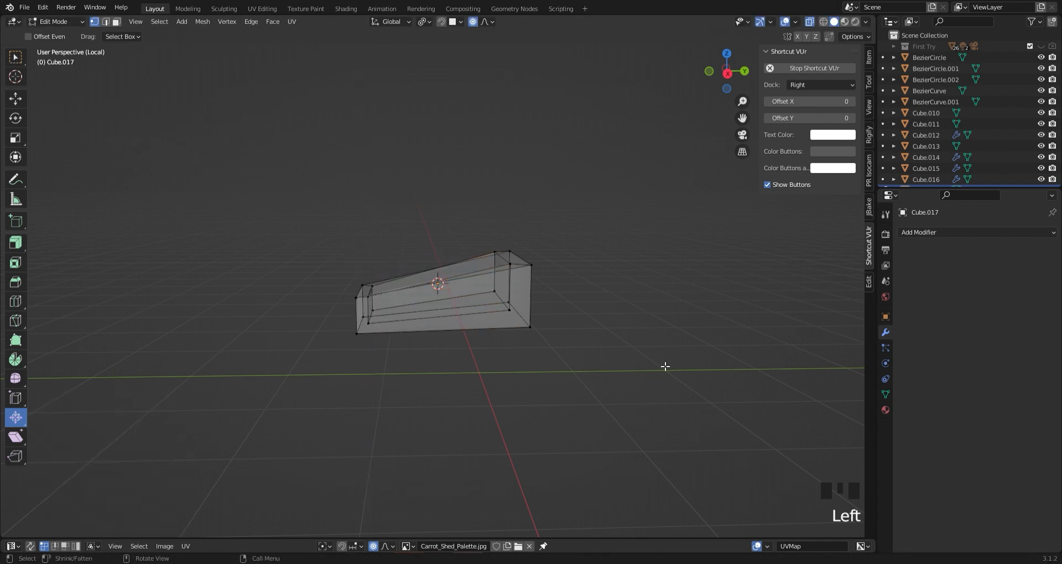
key("Tab")
left_click(809, 22)
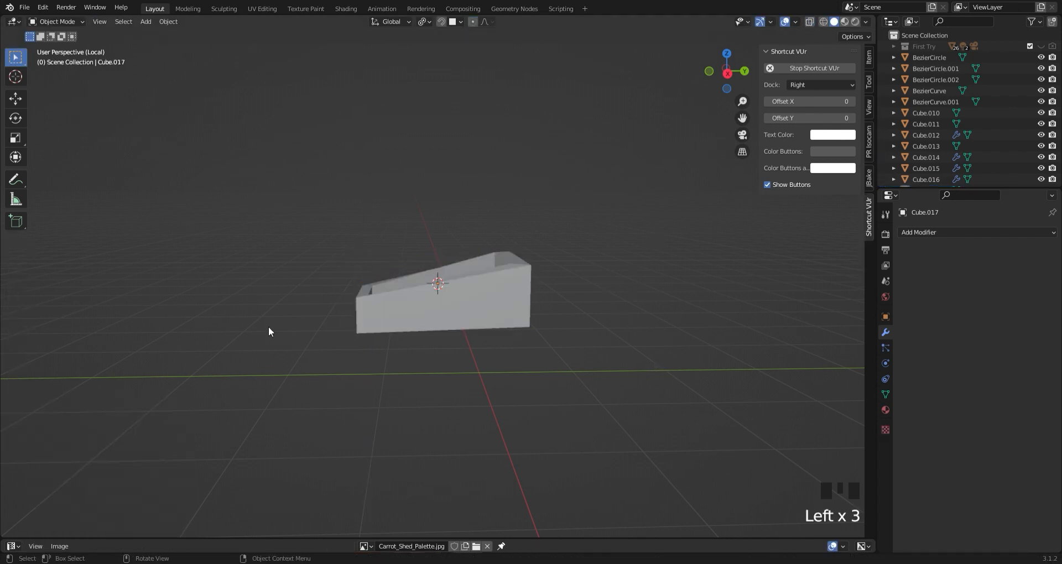
Add a second 2 m cube at the 3D cursor around the tray
scroll(273, 331, "up", 4)
scroll(400, 389, "down", 4)
key("shift+a")
mouse_move(451, 334)
left_click(597, 106)
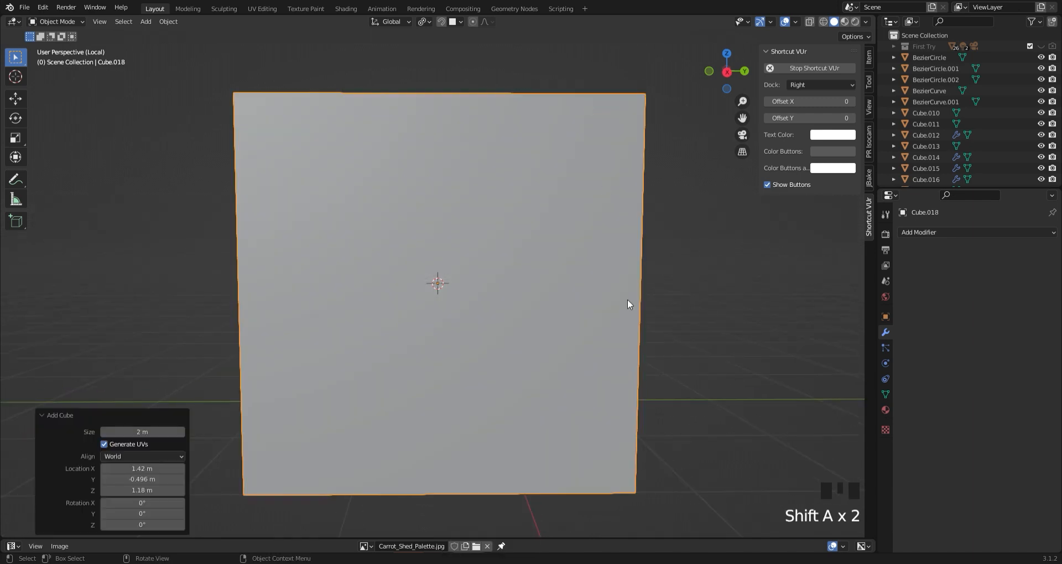
Scale the new cube to 0.059 along Z and -0.073 along X to form a thin bar along Y
key("s")
key("z")
left_click(443, 292)
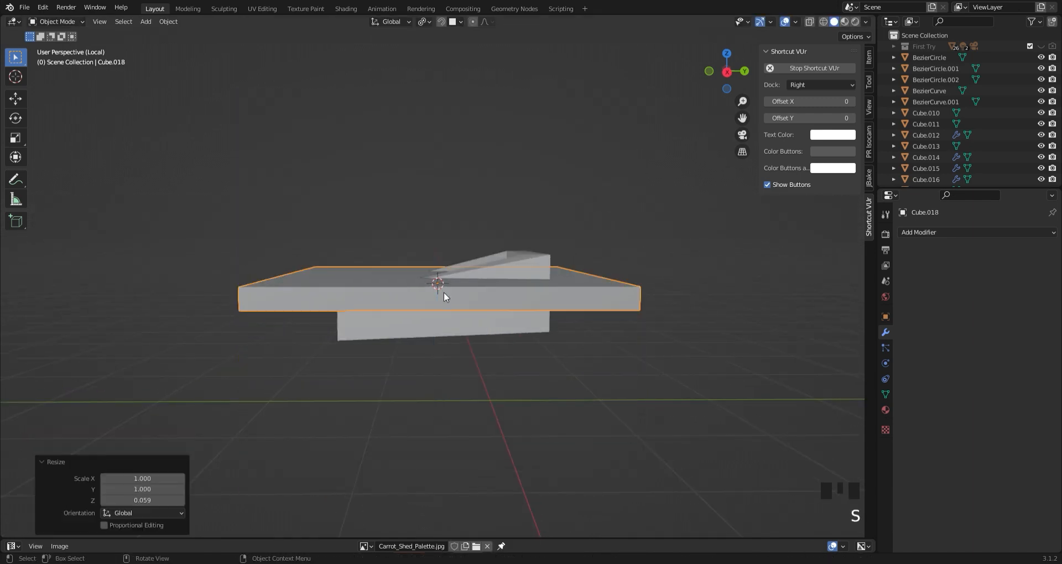
middle_click_drag(661, 321, 641, 391)
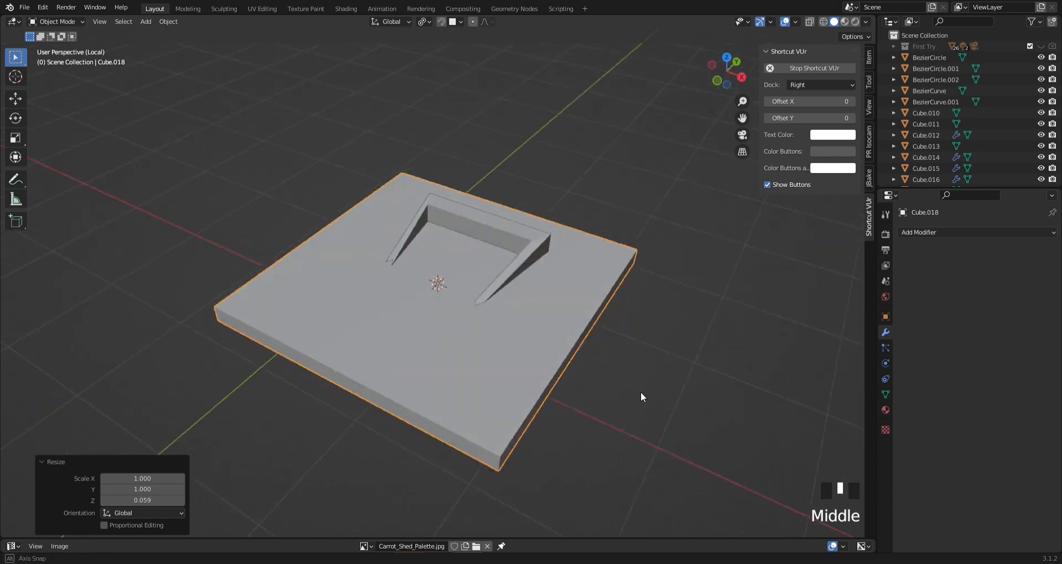
key("s")
key("x")
left_click(435, 261)
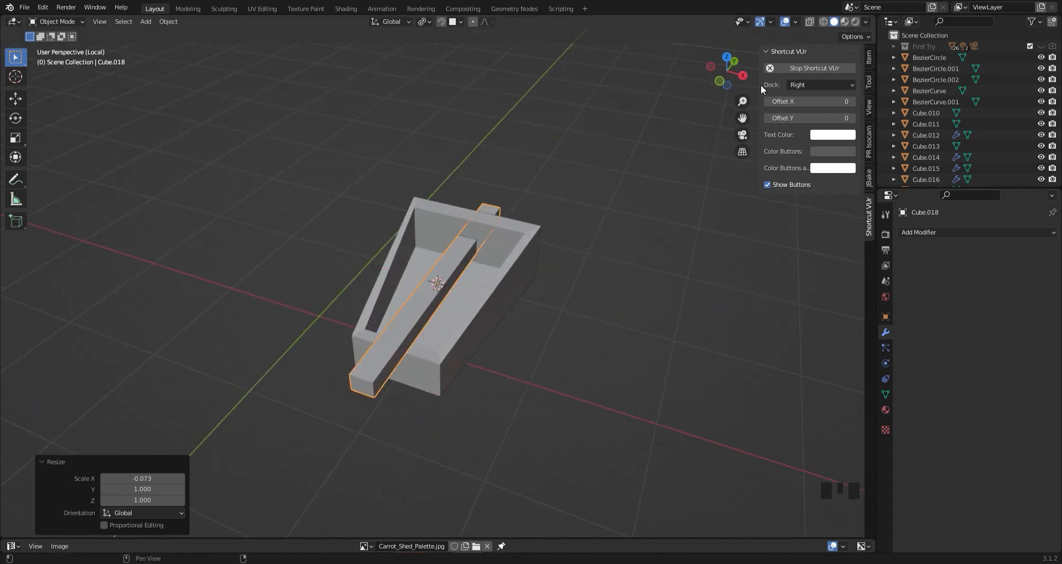
Move the bar down about 0.39 m along Z so it sits below the tray in side view
left_click(742, 76)
key("g")
key("z")
left_click(688, 345)
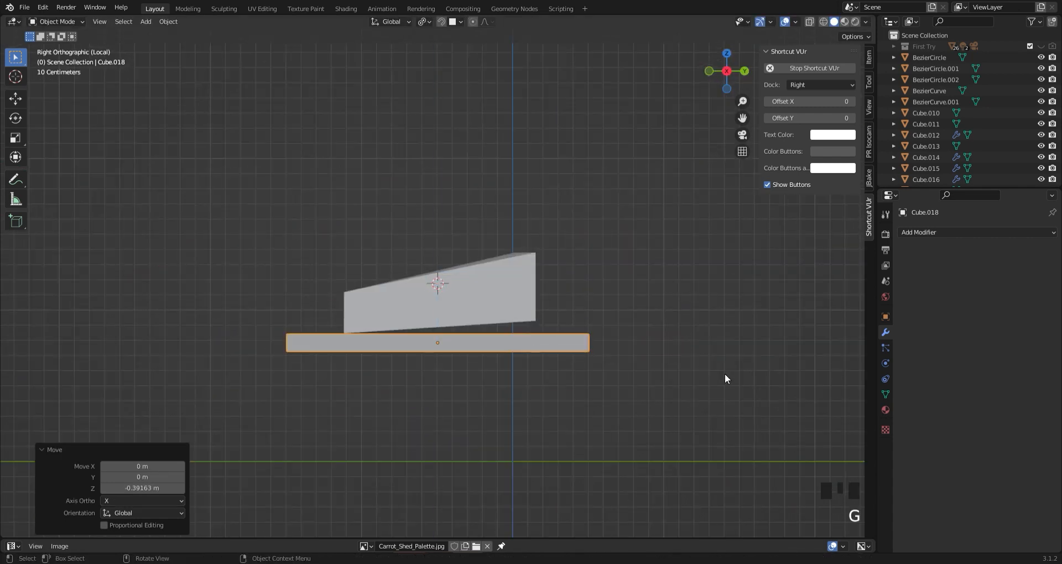
Tilt the bar about 2.4° around X to match the tray's underside and raise it about 0.05 m along Z
key("r")
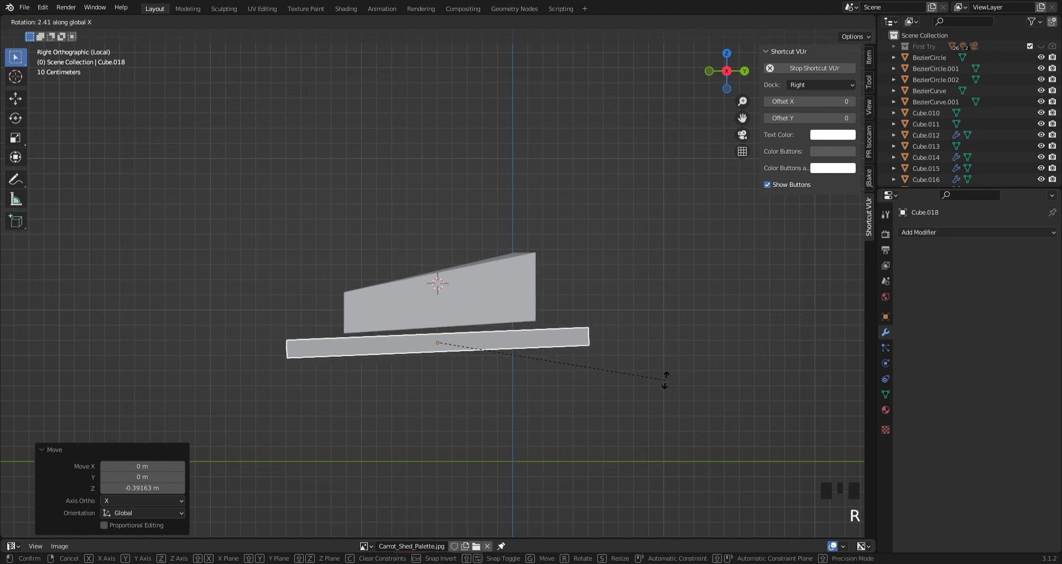
left_click(667, 380)
key("g")
key("z")
left_click(671, 371)
left_click(529, 411)
Move the bar about 0.3 m along X to the tray's side in front view and lower it about 0.02 m along Z
middle_click_drag(398, 392, 522, 392)
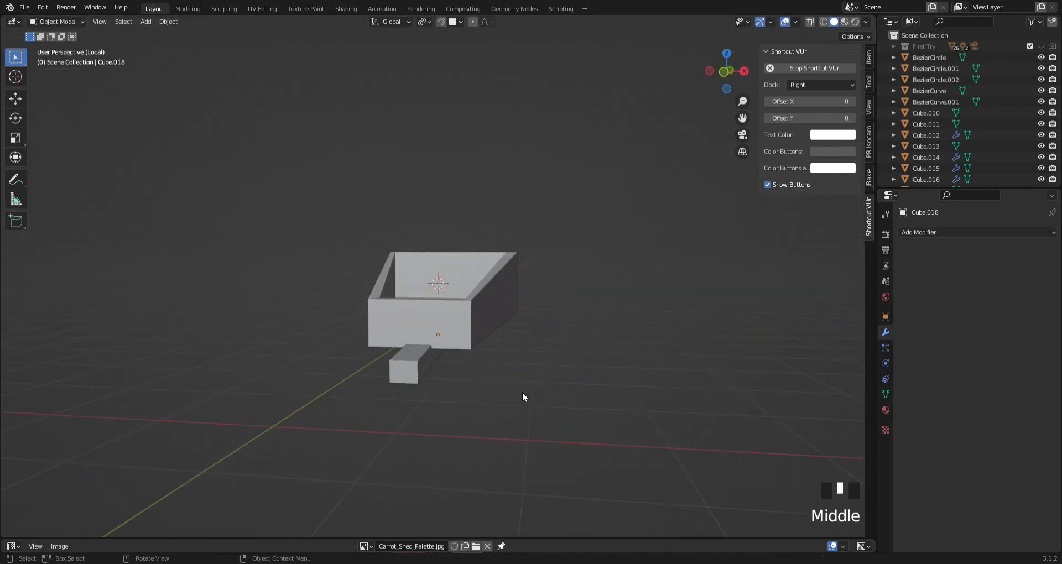
left_click(730, 72)
key("g")
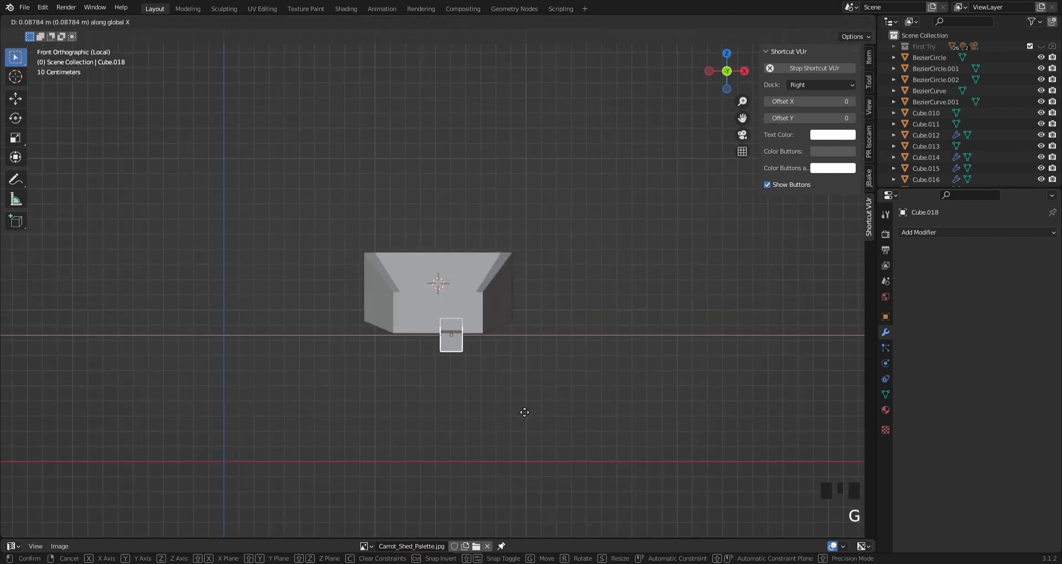
left_click(555, 423)
key("g")
key("z")
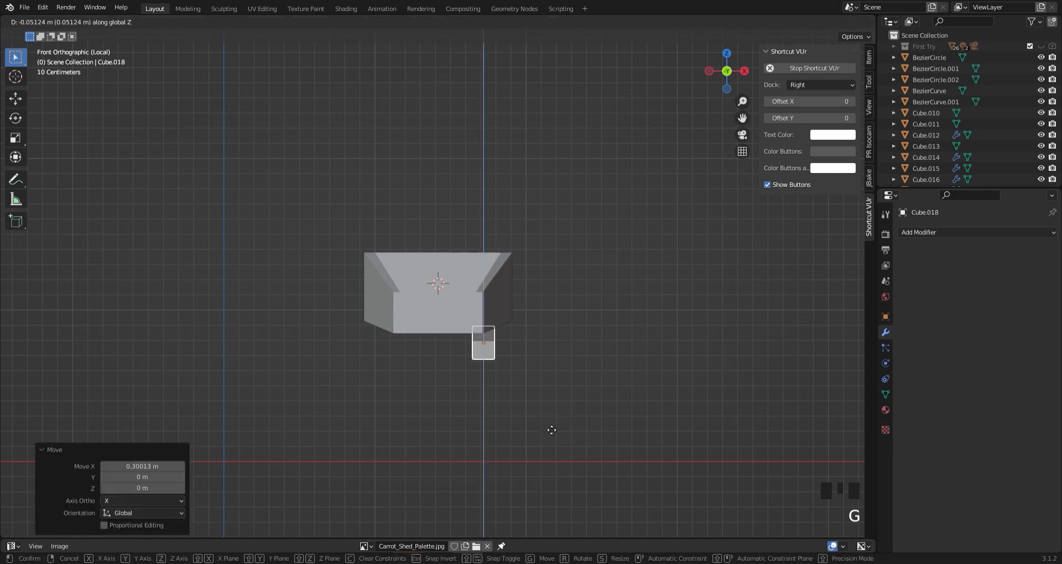
left_click(553, 421)
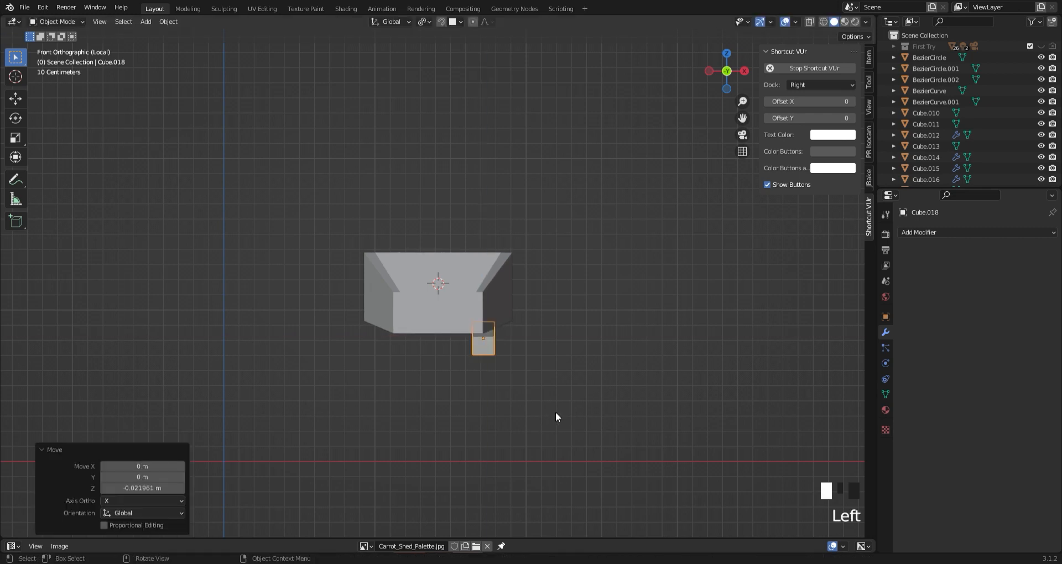
Rotate the bar around Z so it follows the taper of the tray's side
middle_click_drag(557, 420, 520, 409)
left_click(567, 392)
middle_click_drag(566, 405, 578, 336)
key("r")
key("z")
left_click(614, 403)
middle_click_drag(641, 399, 505, 394)
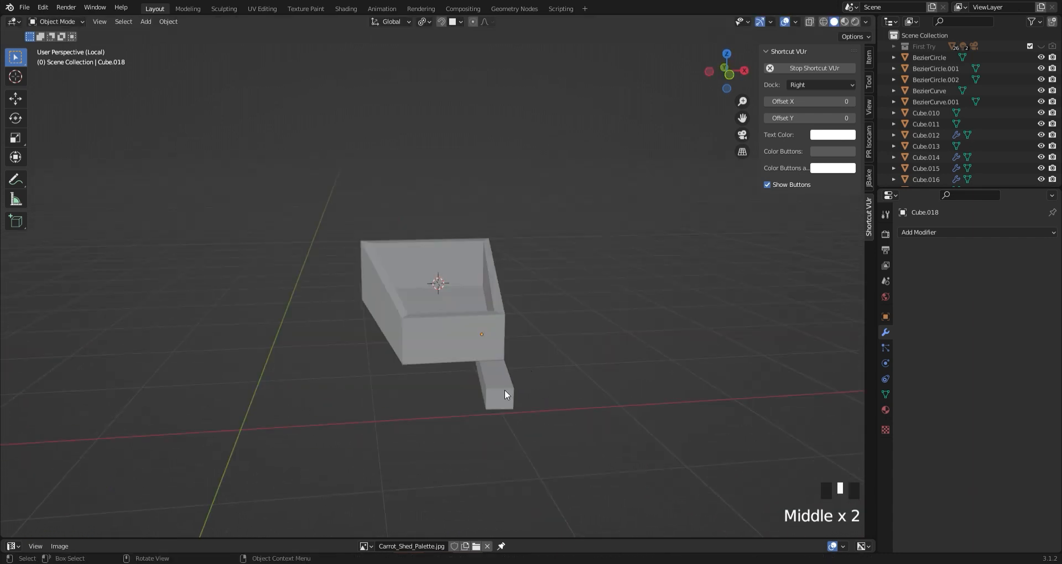
Add a loop cut across the bar near its narrow-side front end
key("Tab")
middle_click_drag(425, 446, 584, 427)
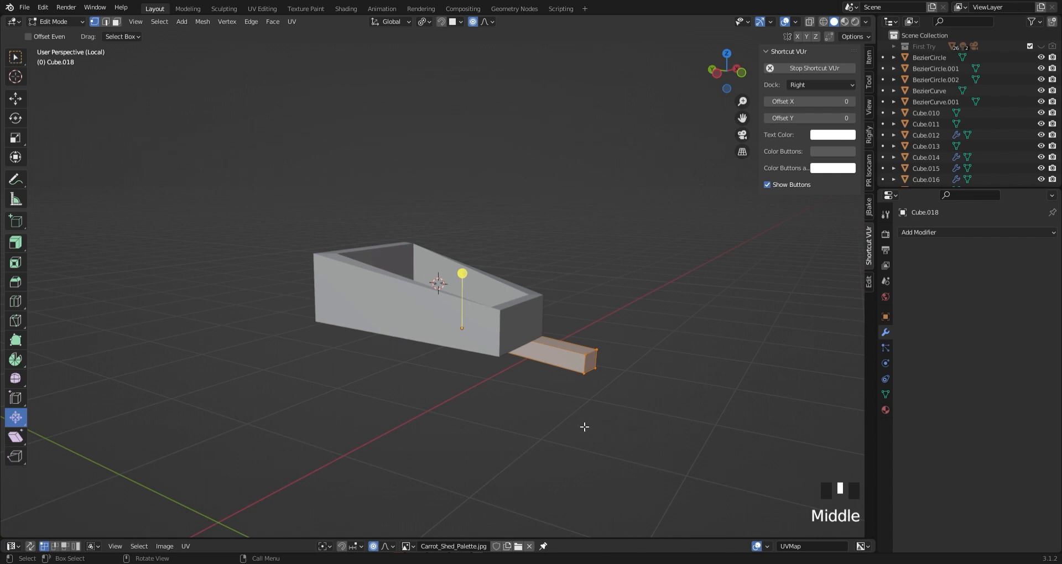
left_click(575, 353)
left_click(663, 396)
Inset the side face at the bar's front end by about 0.028 m and scale it to 0.594 along Z
key("3")
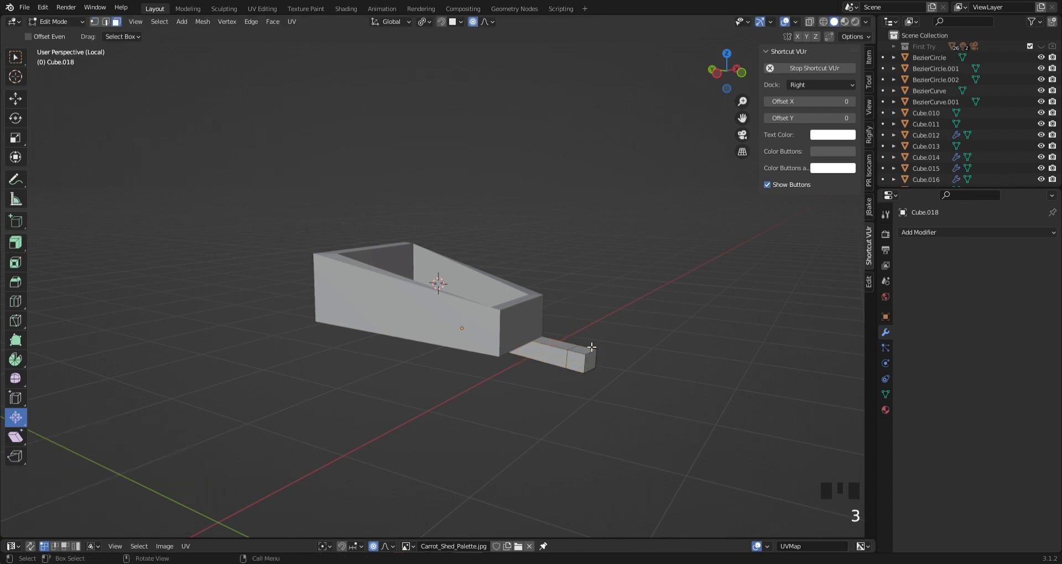
key("i")
left_click(733, 372)
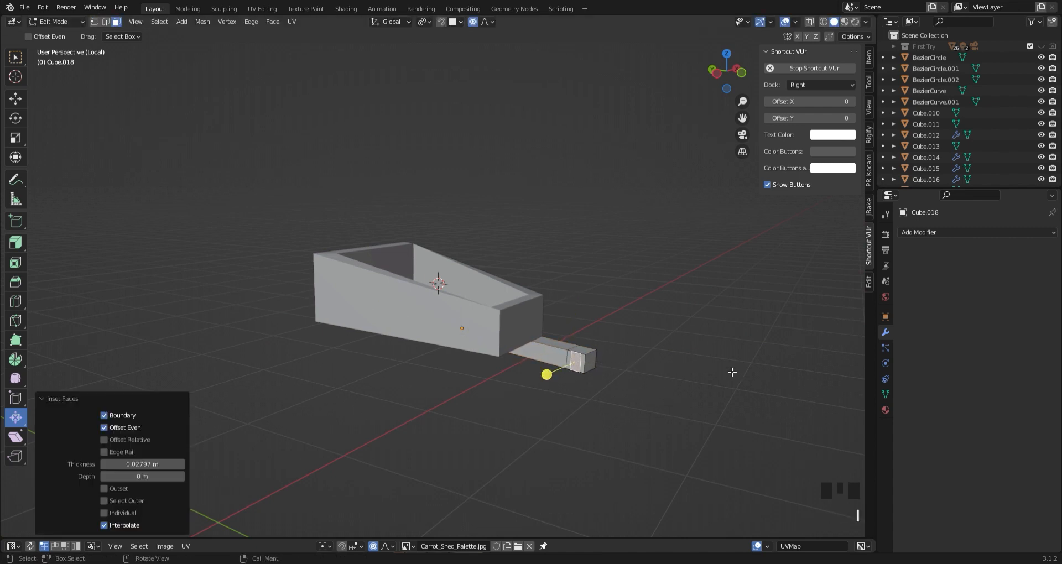
key("s")
key("z")
right_click(722, 369)
key("s")
key("z")
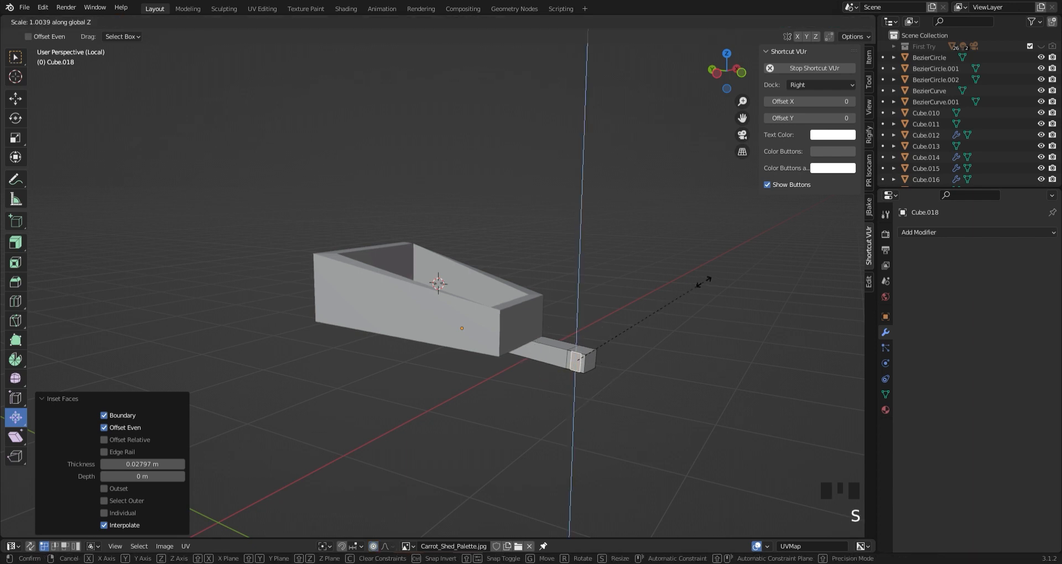
left_click(667, 314)
Extrude the inset face out toward the opposite side to form a short axle peg
left_click(713, 69)
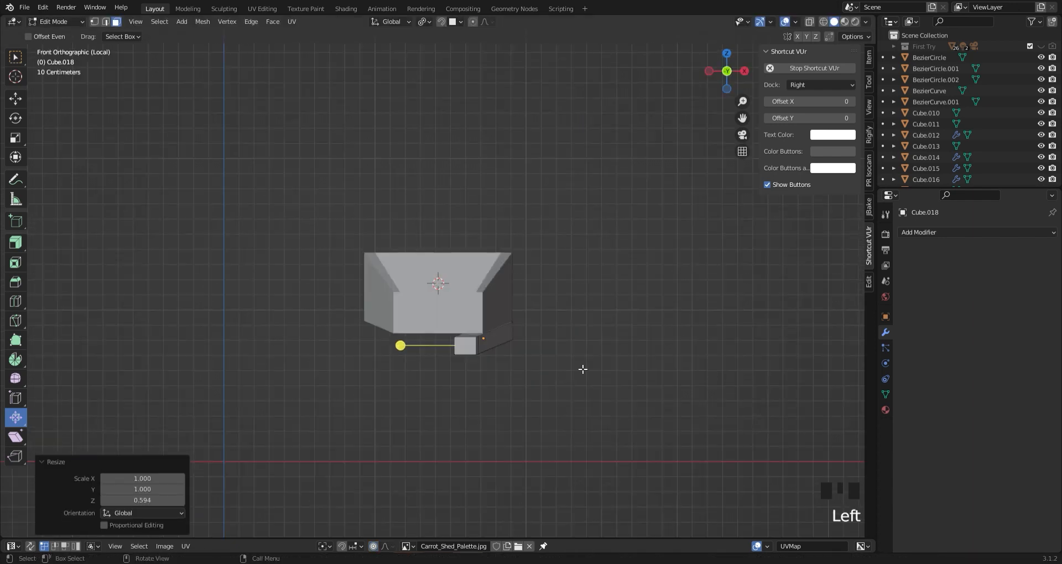
key("e")
left_click(572, 371)
left_click(509, 396)
scroll(510, 396, "up", 5)
mouse_move(510, 396)
middle_mouse_down()
mouse_move(474, 476)
mouse_move(497, 412)
middle_mouse_up()
scroll(496, 422, "down", 4)
Bevel the bar's end edges and the peg's edges with a width of about 0.088 m
key("Tab")
key("Tab")
scroll(658, 443, "up", 1)
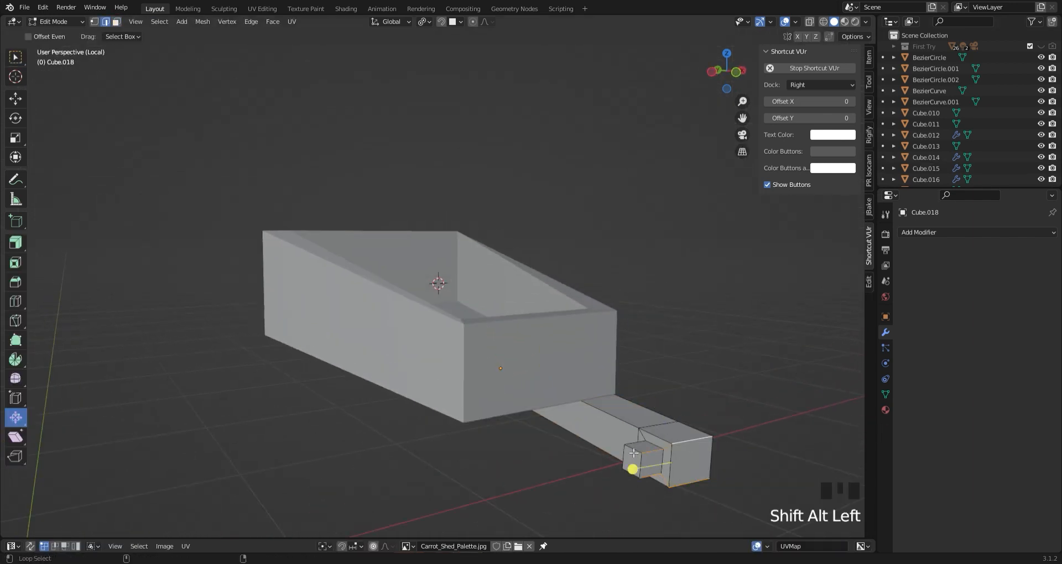
middle_click_drag(671, 449, 589, 490)
middle_click_drag(679, 472, 631, 415)
key("ctrl+b")
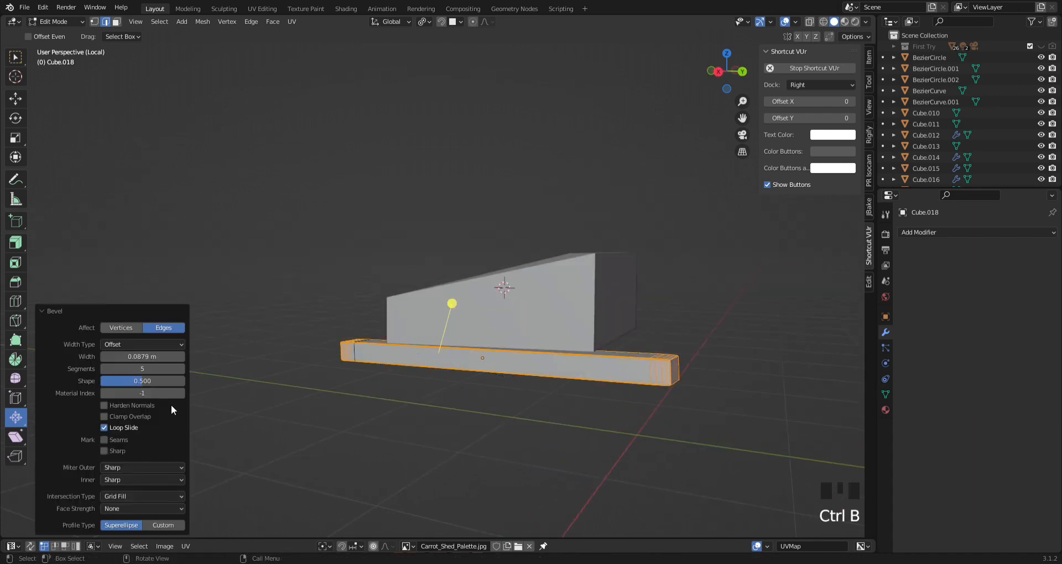
middle_click_drag(162, 367, 467, 444)
key("Tab")
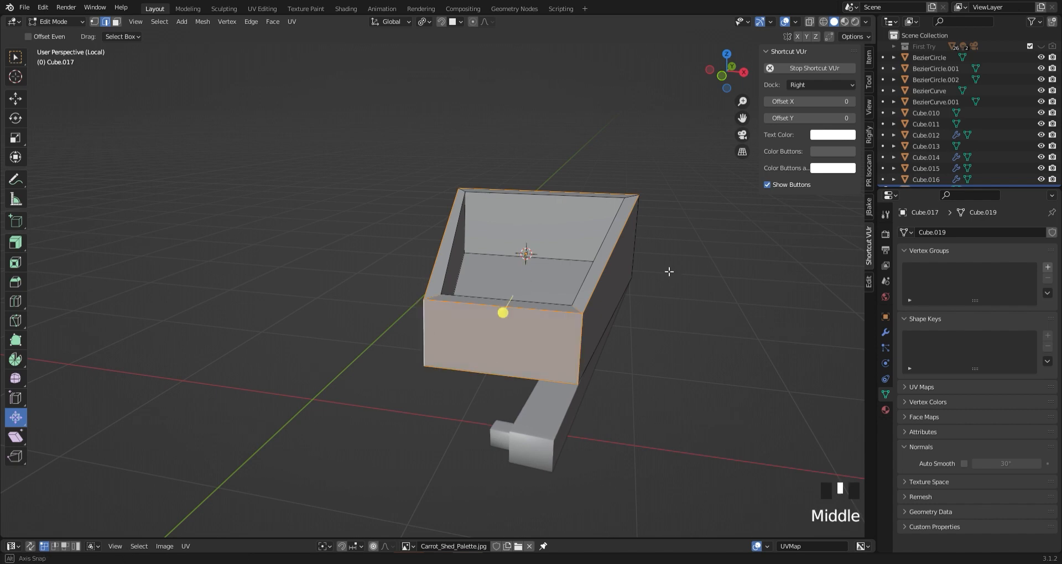
Bevel the tray's edges by 0.0546 m with 10 segments and shade it smooth with Auto Smooth at 30°
middle_click_drag(669, 272, 522, 435)
scroll(775, 304, "down", 2)
left_click(789, 306, "alt+shift")
left_click(522, 435, "alt+shift")
middle_click_drag(390, 524, 614, 379)
left_click(464, 337, "alt+shift")
key("ctrl+b")
left_click(626, 384)
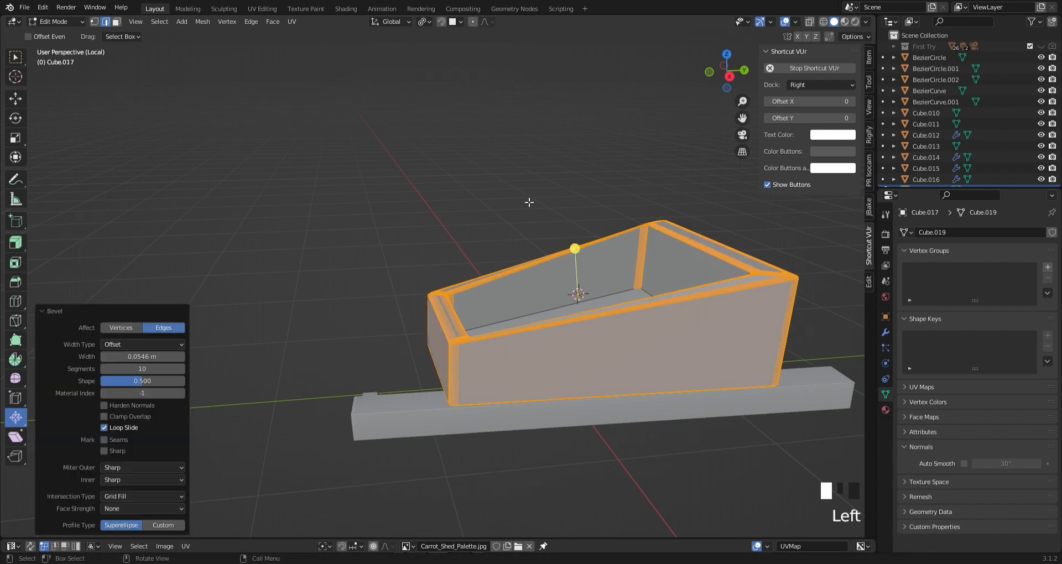
key("Tab")
scroll(559, 337, "down", 1)
middle_click_drag(691, 310, 770, 330)
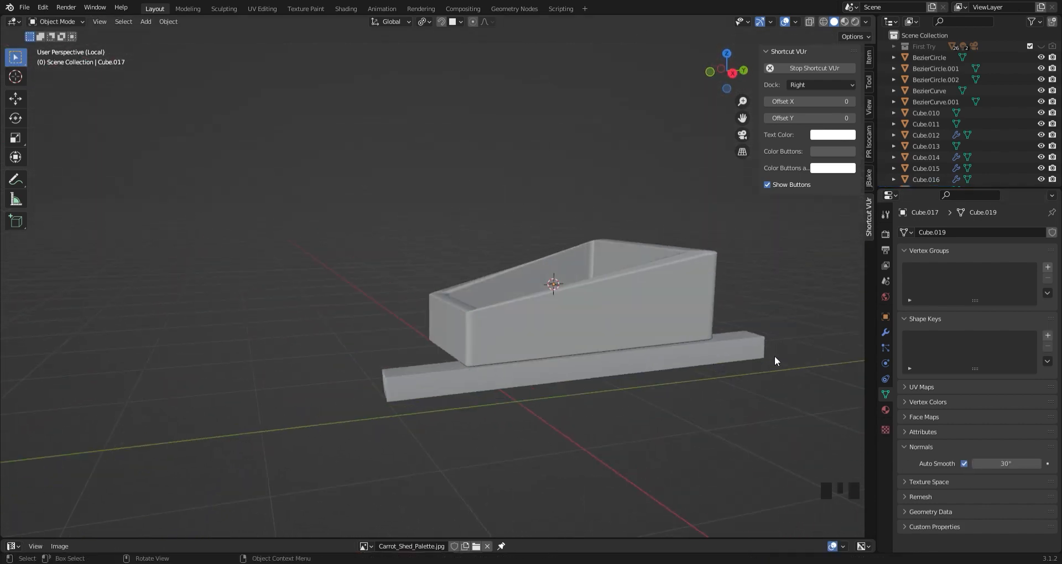
Add two loop cuts across the bar near the tray's rear end to mark the width of a leg
scroll(685, 386, "up", 1)
middle_click_drag(333, 410, 657, 407)
key("Tab")
key("ctrl+r")
left_click(660, 390)
left_click(761, 391)
key("ctrl+r")
left_click(709, 409)
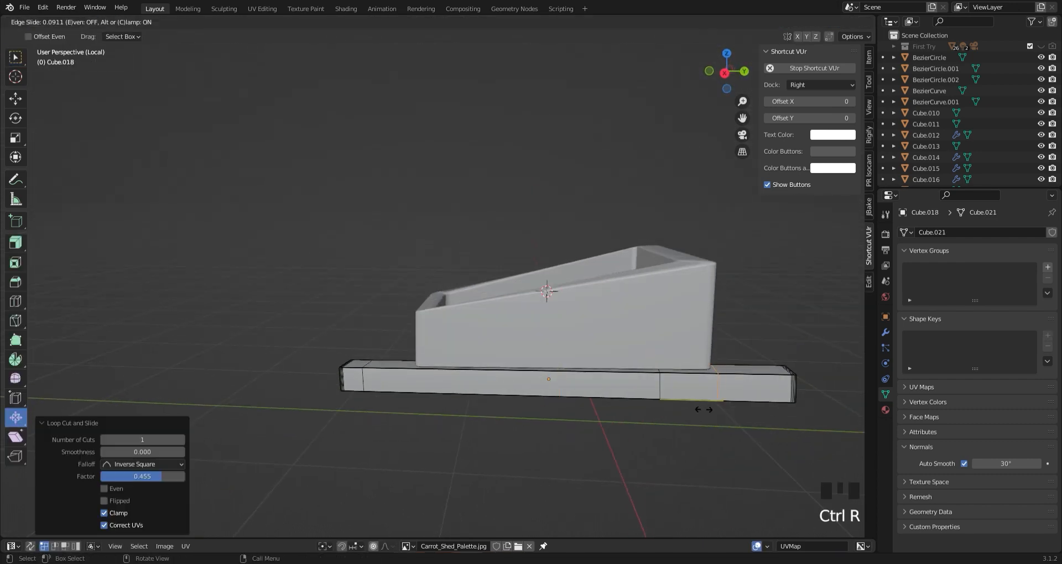
left_click(674, 411)
Rotate the bar about 0.5° around X in side view and raise it along Z toward the tray's underside
left_click(725, 73)
left_click(682, 448)
key("Tab")
scroll(683, 443, "up", 3)
left_click_drag(742, 117, 555, 21)
key("r")
left_click(715, 437)
key("g")
key("z")
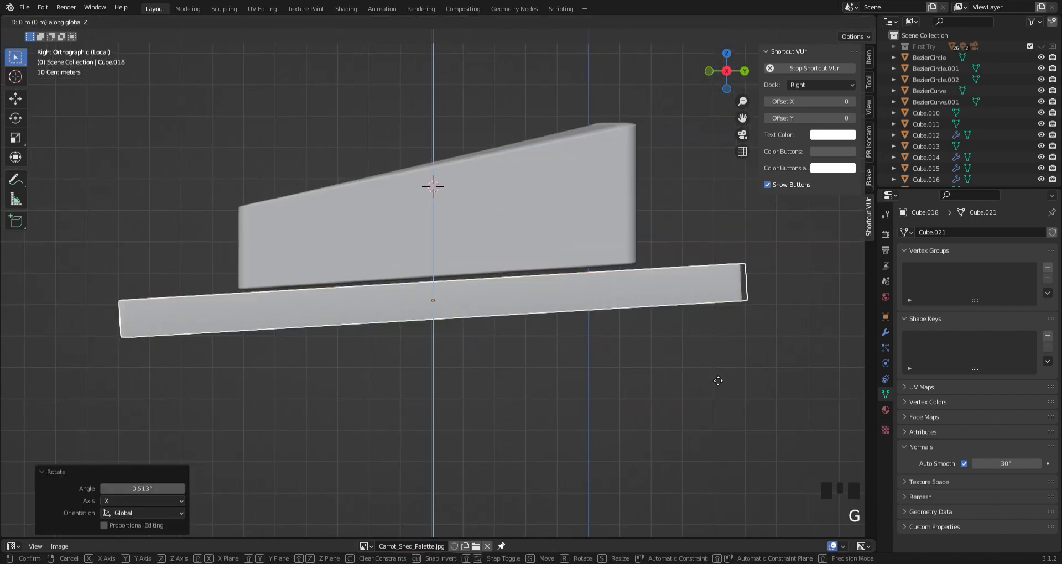
left_click(716, 375)
left_click(715, 373)
Extrude the bar's underside face between the two rear loop cuts downward to form a leg
left_click(564, 294)
key("Tab")
middle_click_drag(587, 382, 626, 327)
key("3")
left_click(658, 157)
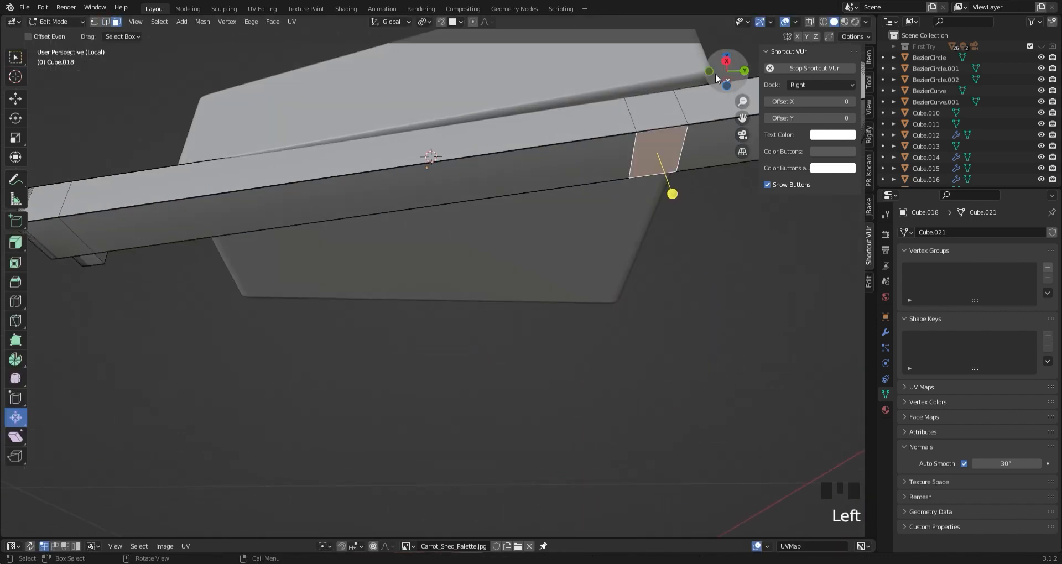
left_click(727, 65)
scroll(599, 418, "down", 2)
key("e")
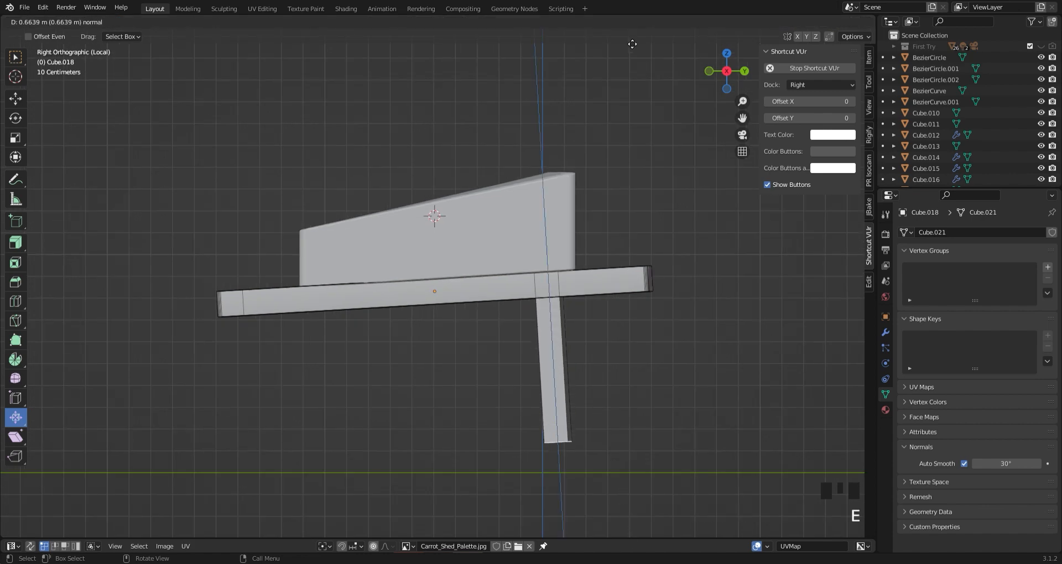
left_click(628, 536)
scroll(628, 458, "up", 2)
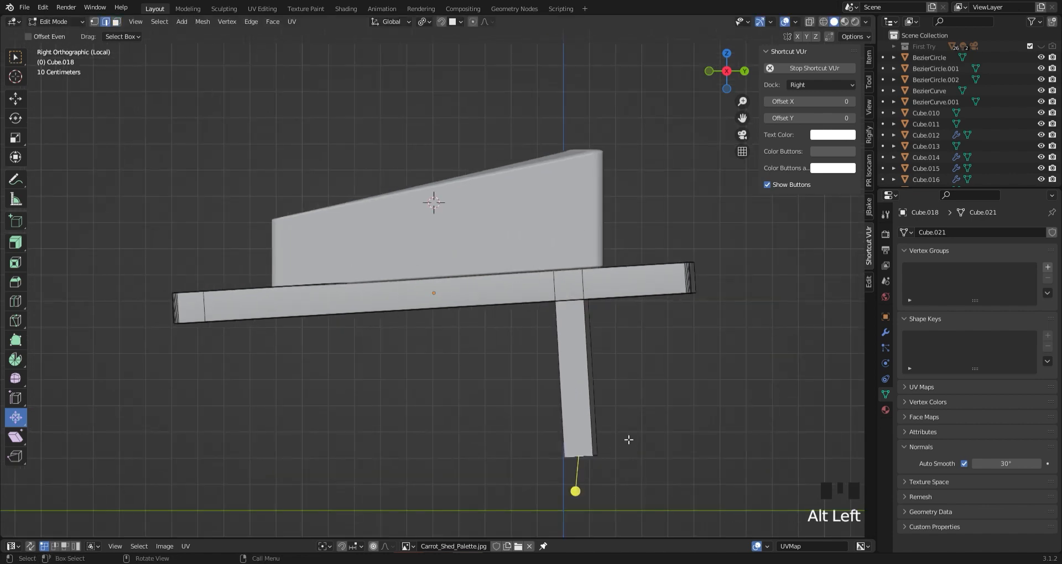
Bevel the leg's vertical edges by 0.0407 m with 10 segments
middle_click_drag(629, 440, 553, 448)
left_click(512, 482, "alt+shift")
left_click(479, 486, "alt+shift")
left_click(544, 500, "alt+shift")
left_click(552, 512, "alt+shift")
middle_click_drag(553, 513, 672, 487)
left_click(630, 458, "alt+shift")
middle_click_drag(622, 465, 648, 469)
key("ctrl+b")
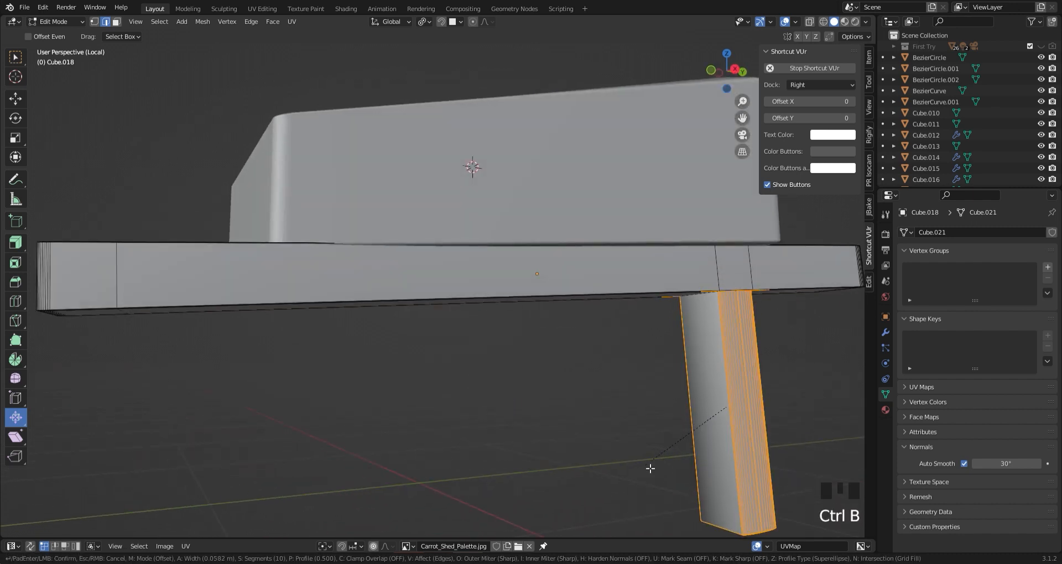
left_click(657, 465)
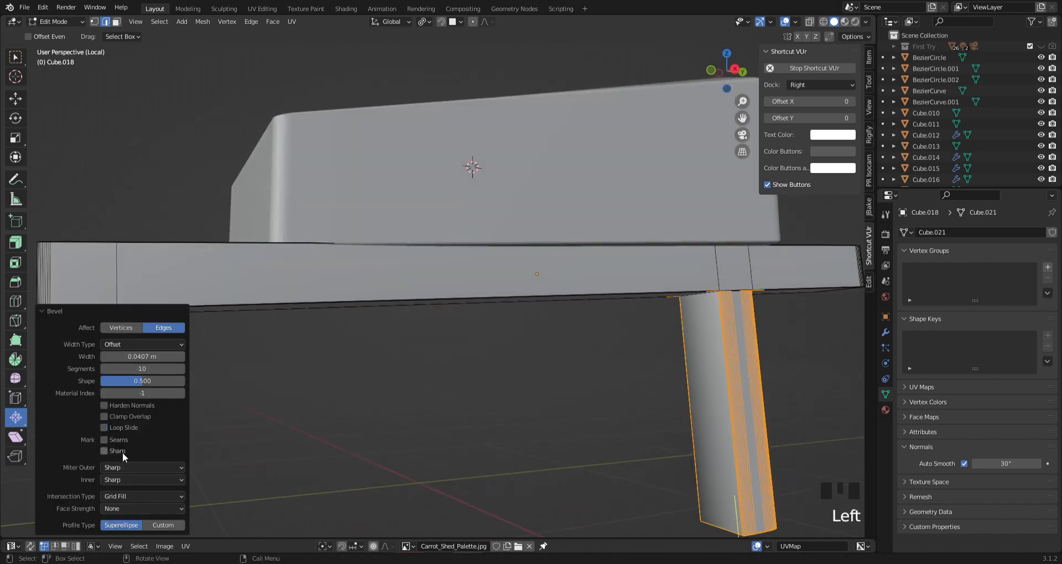
left_click(221, 463)
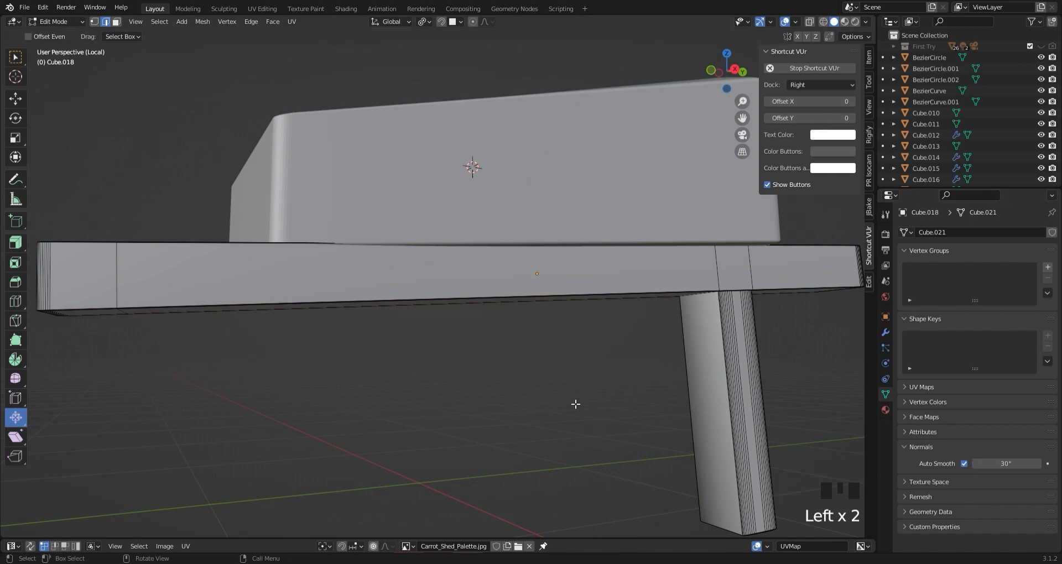
Add a Mirror modifier on the X axis to the bar with the tray, Cube.017, as mirror object
key("Tab")
scroll(575, 405, "down", 4)
middle_click_drag(489, 375, 545, 369)
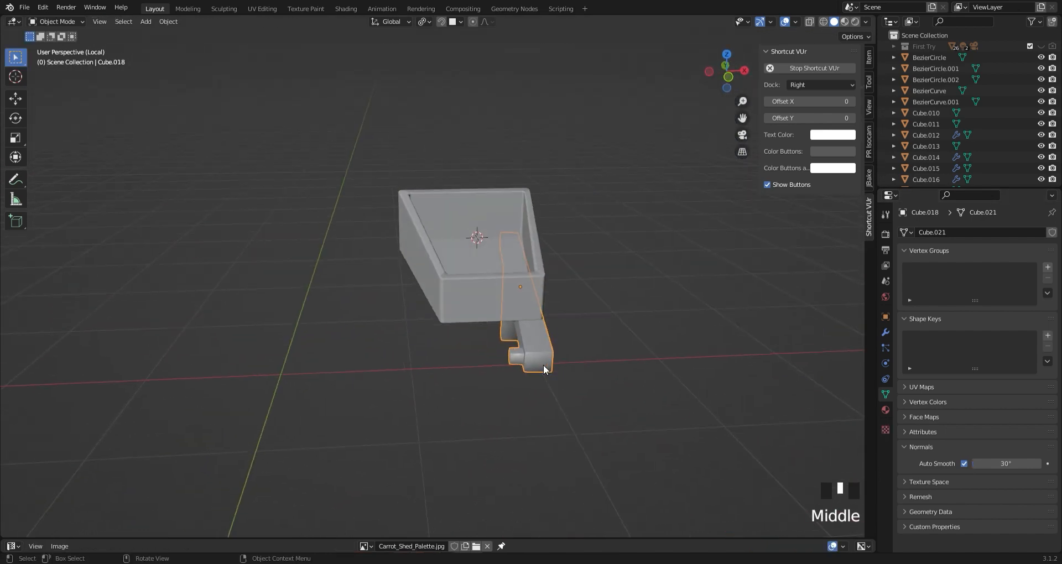
left_click(885, 332)
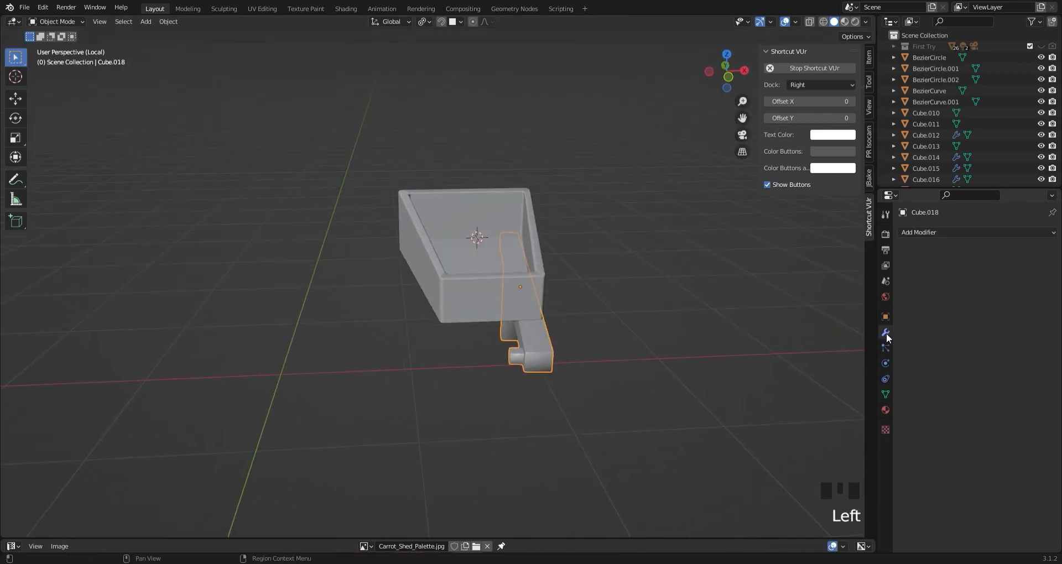
left_click(954, 233)
left_click(845, 363)
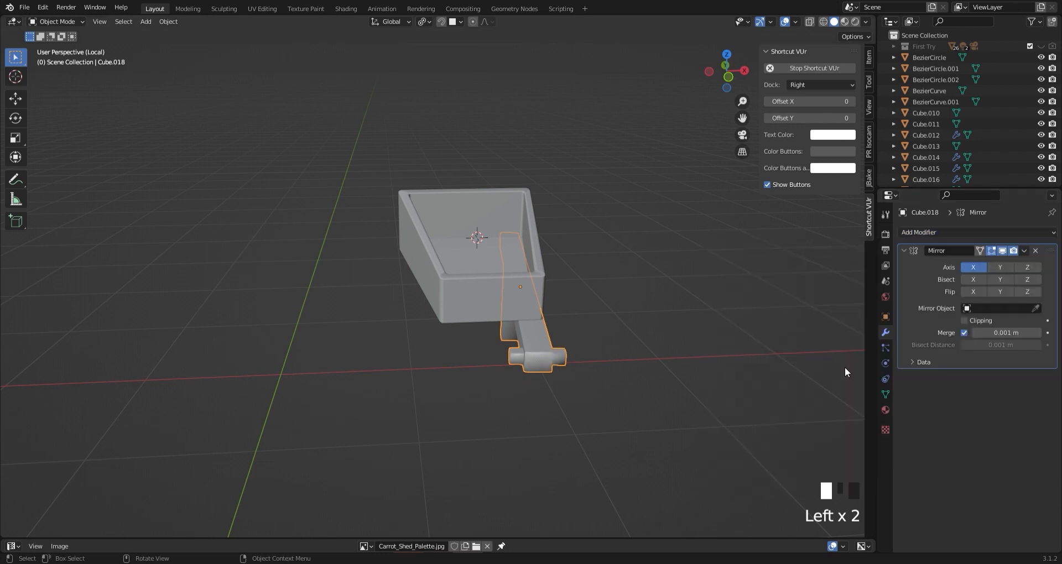
left_click(468, 299)
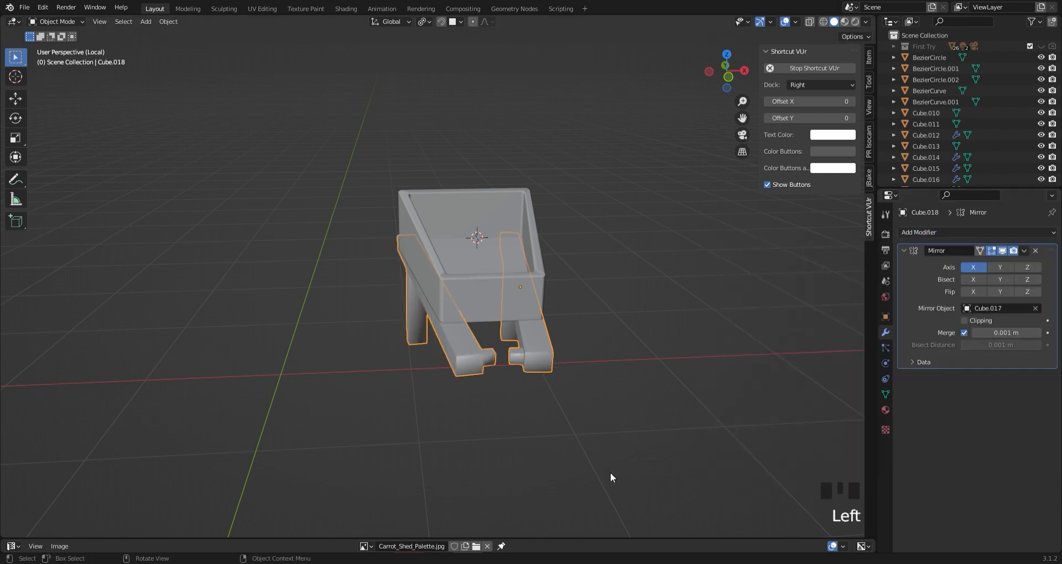
middle_click_drag(709, 406, 490, 365)
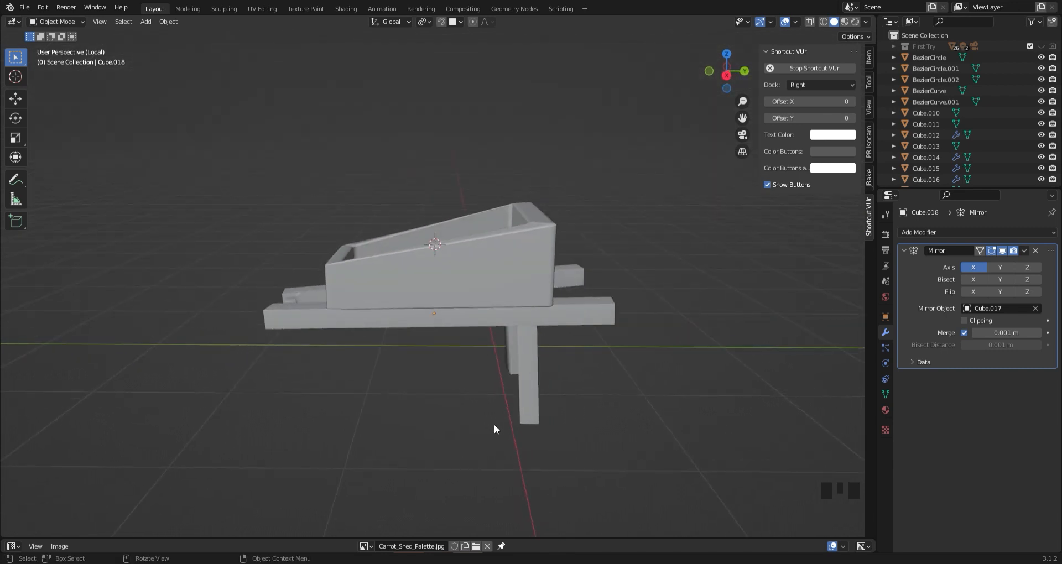
middle_click_drag(164, 387, 433, 437)
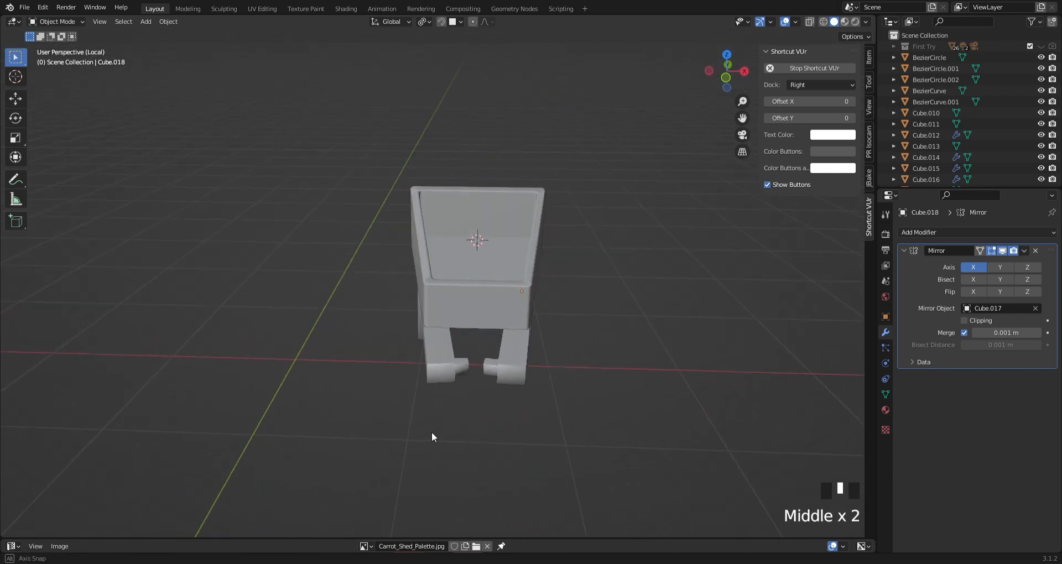
Add a 32-vertex mesh circle and rotate it 90° around X and 90° around Z
key("shift+a")
mouse_move(418, 336)
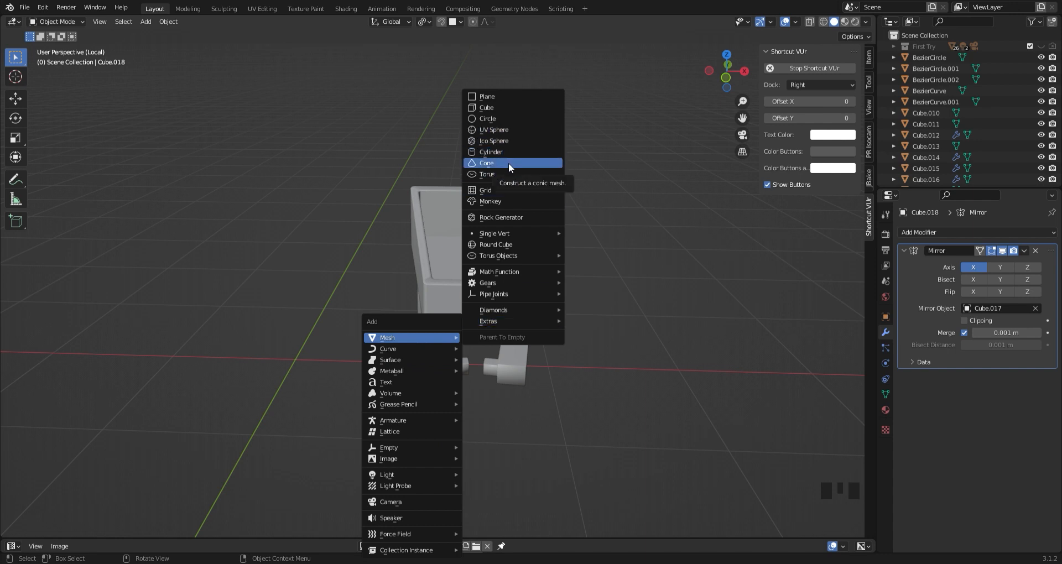
left_click(492, 120)
type("rx90")
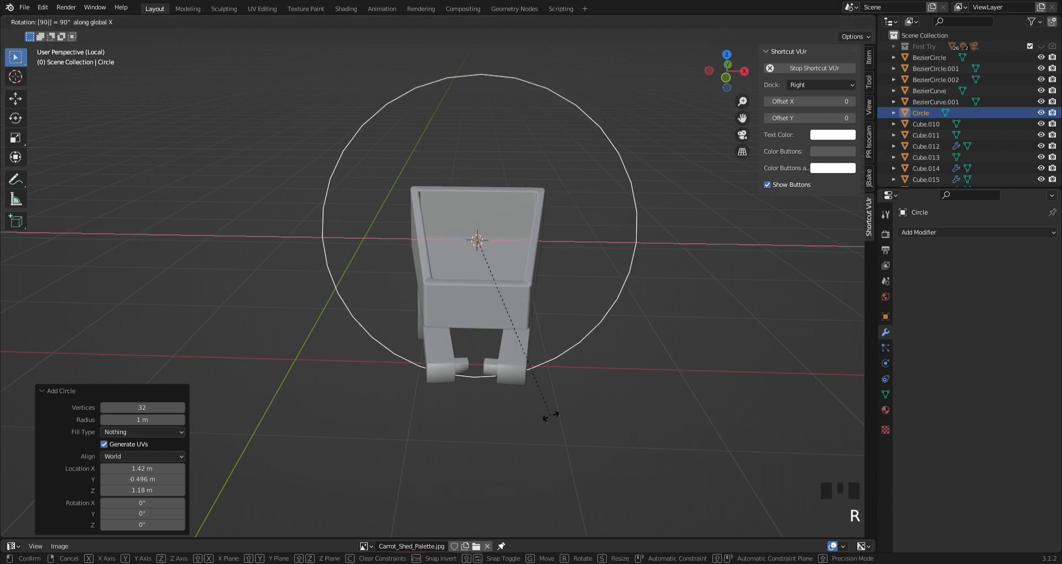
key("Return")
type("rz90")
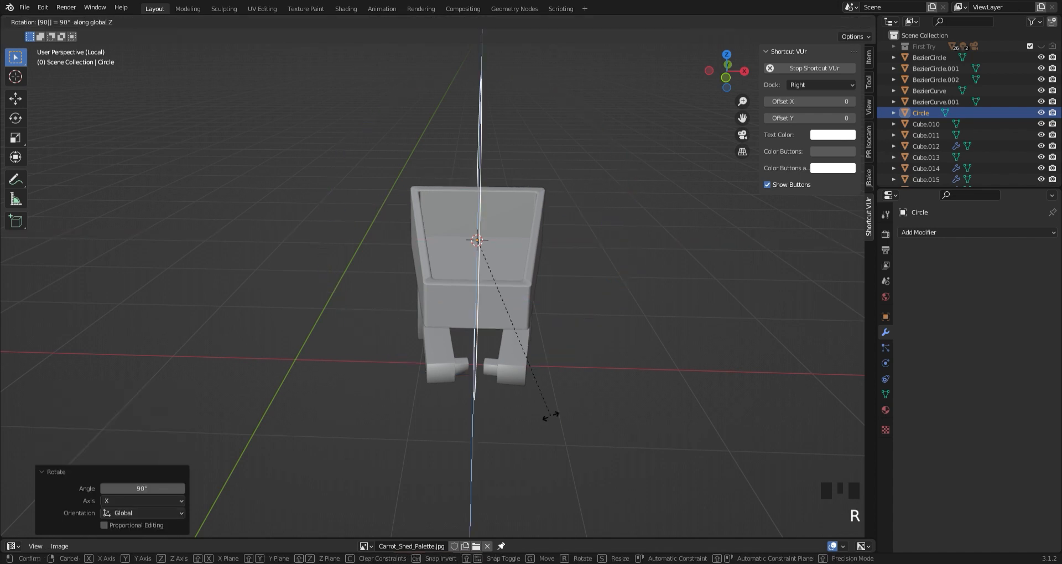
key("Return")
Scale the circle to 0.283 and move it about -0.98 m along Y in side view
left_click(745, 70)
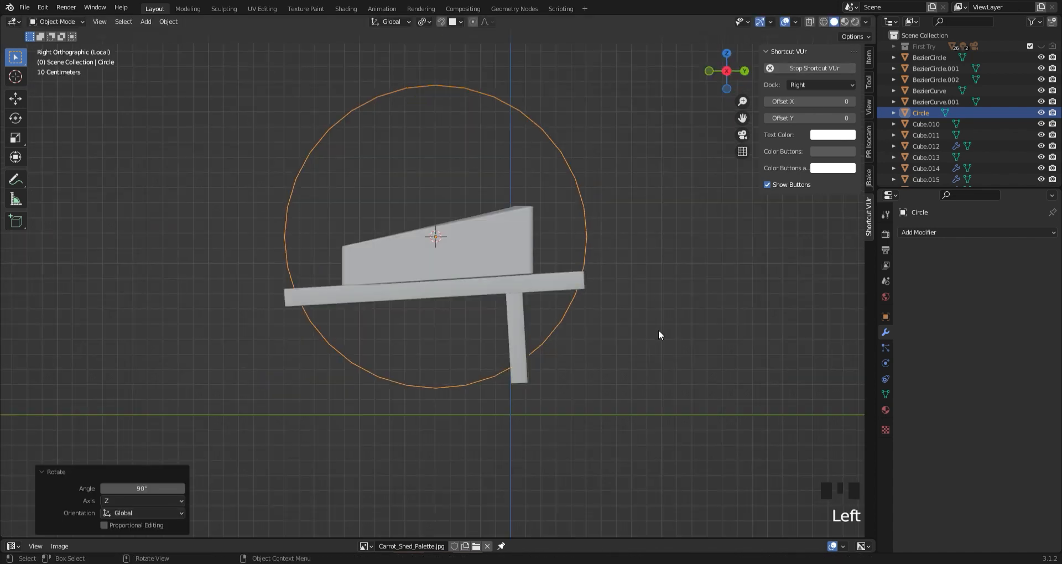
key("s")
left_click(494, 330)
key("g")
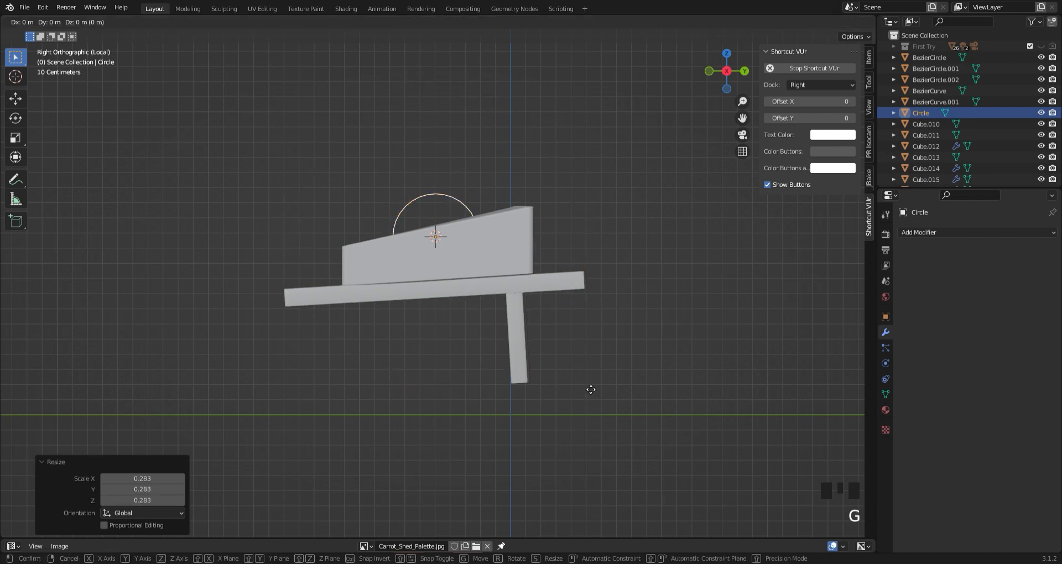
key("y")
left_click(437, 398)
Lower the circle about 0.39 m along Z onto the bar's front end and scale it down further
key("g")
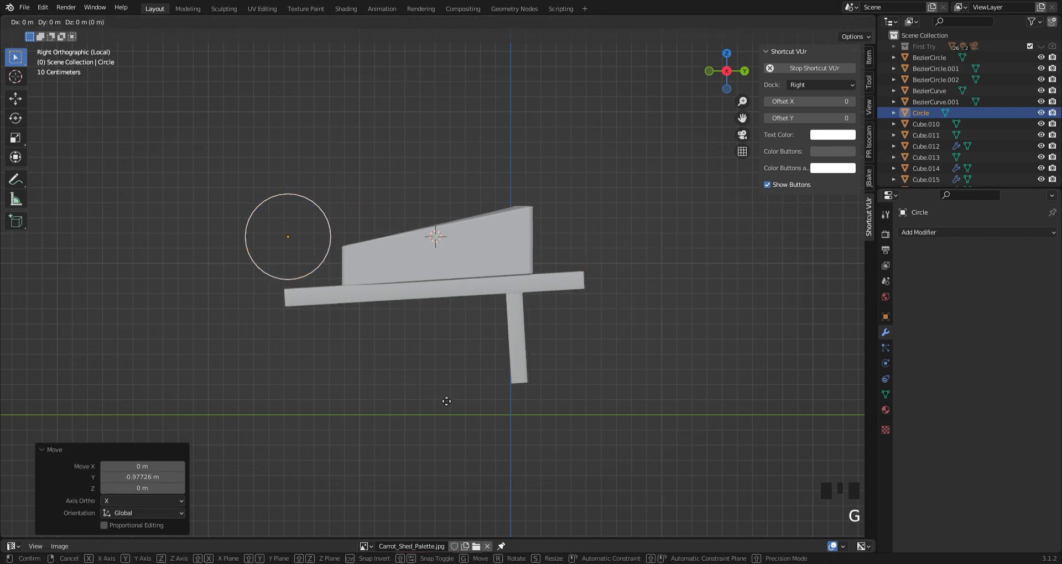
key("z")
left_click(449, 457)
key("s")
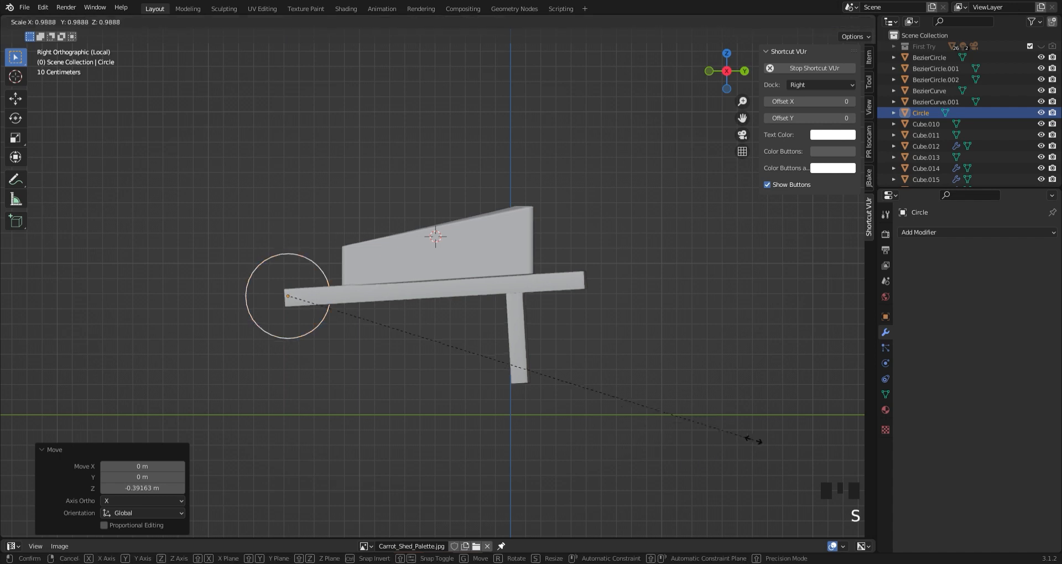
left_click(602, 426)
Fill the circle with a face and extrude it about 0.023 m into a thin wheel disc
middle_click_drag(288, 390, 467, 328)
left_click(449, 367)
key("Tab")
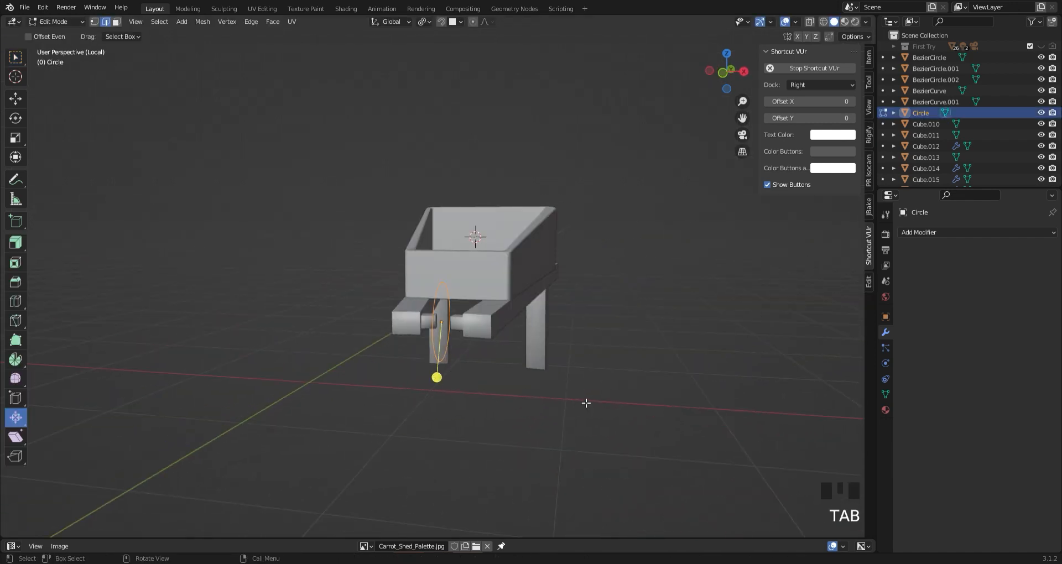
key("f")
scroll(489, 424, "down", 2)
middle_click_drag(489, 424, 515, 429)
key("3")
left_click(547, 381)
key("e")
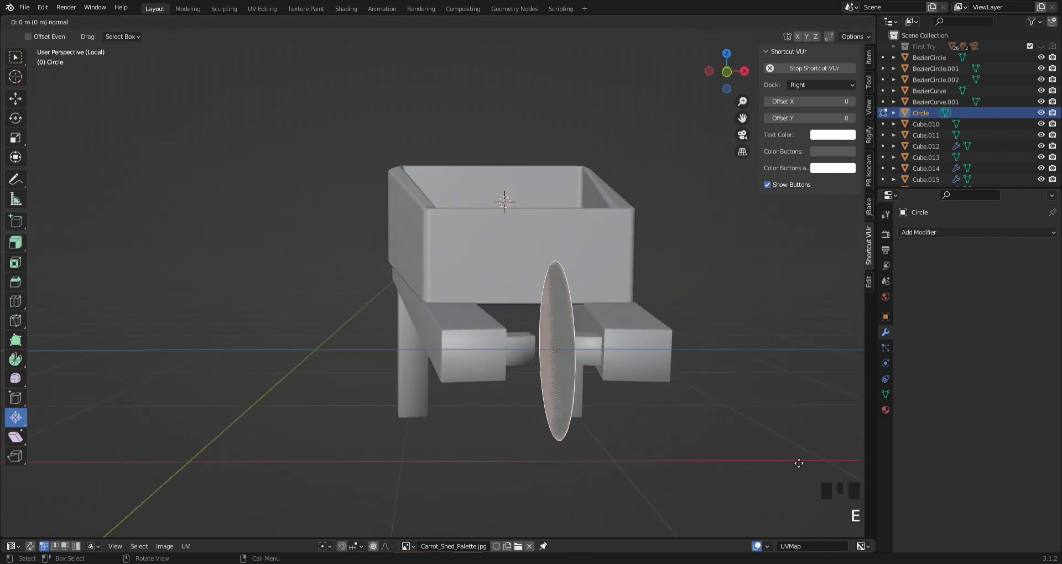
left_click(785, 465)
scroll(782, 465, "up", 2)
middle_click_drag(781, 467, 538, 471)
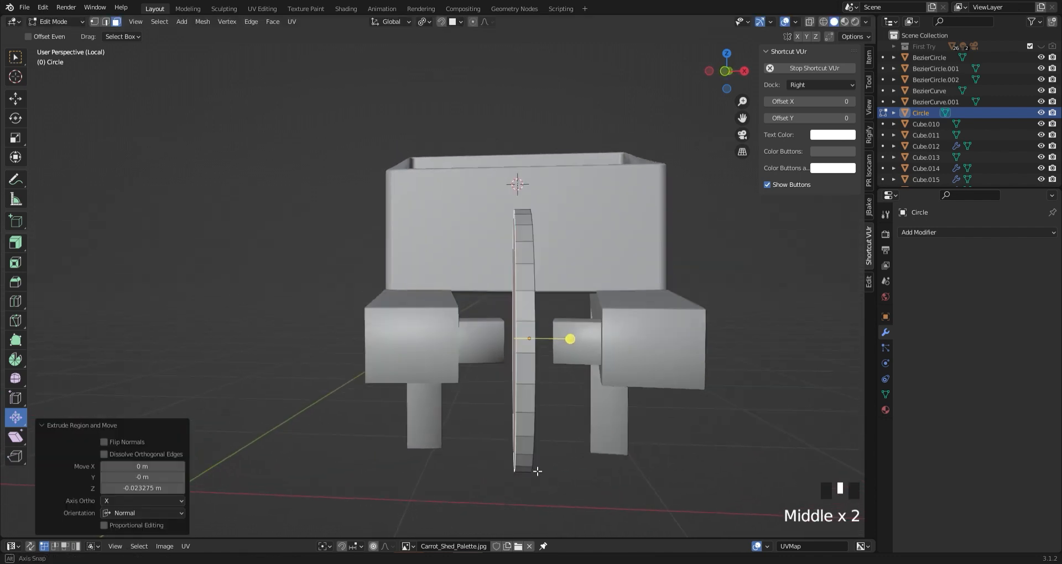
Move the wheel disc's extruded side face along X to make the disc thinner
key("g")
key("x")
left_click(591, 469)
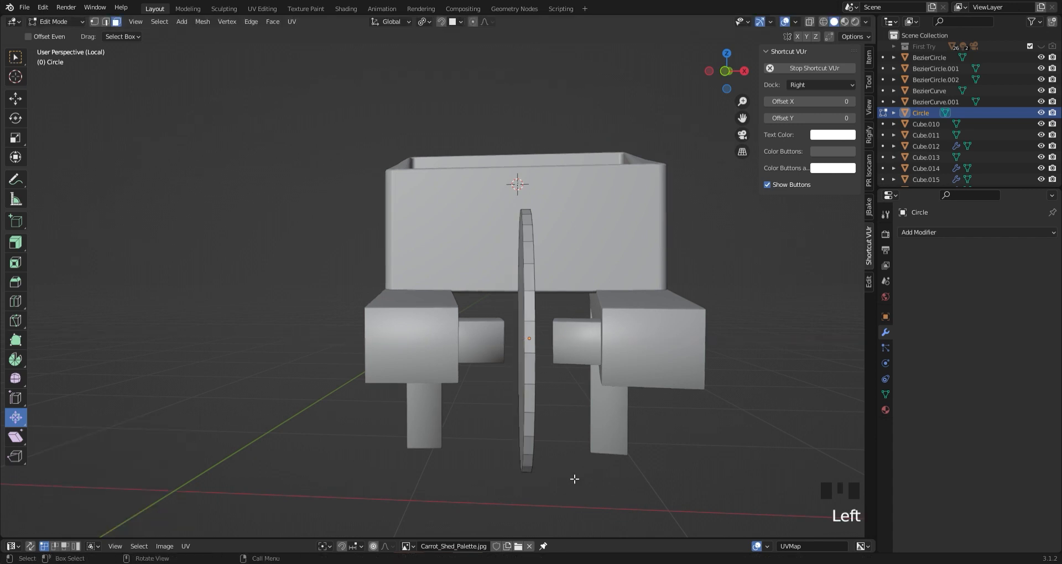
Add a Subdivision Surface modifier to the wheel and set its viewport level to 2
key("Tab")
left_click(985, 233)
left_click(855, 434)
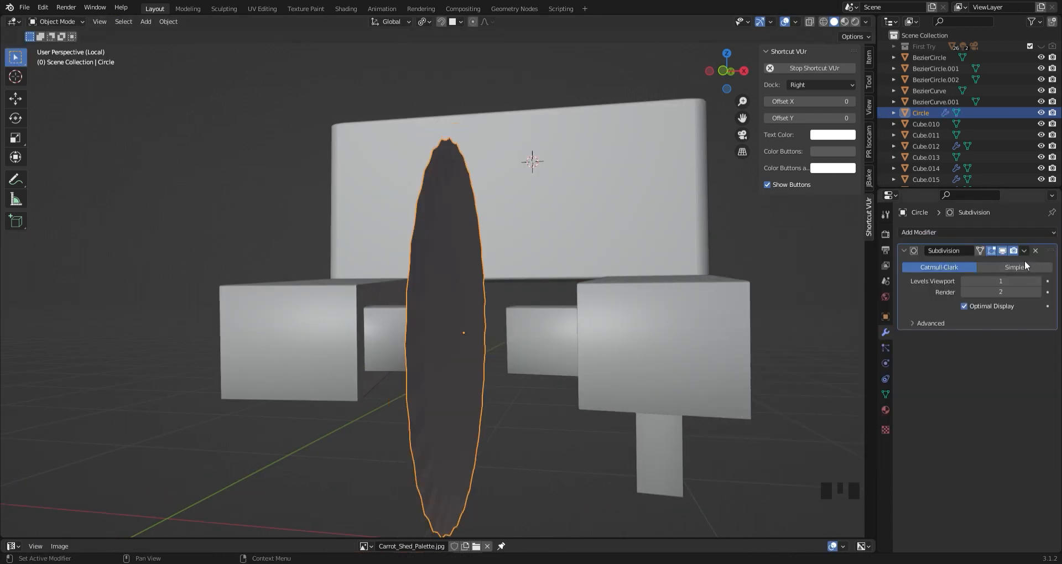
left_click(1036, 281)
middle_click_drag(519, 409, 500, 397)
Move one side face of the wheel about -0.054 m along X to widen the tire
key("Tab")
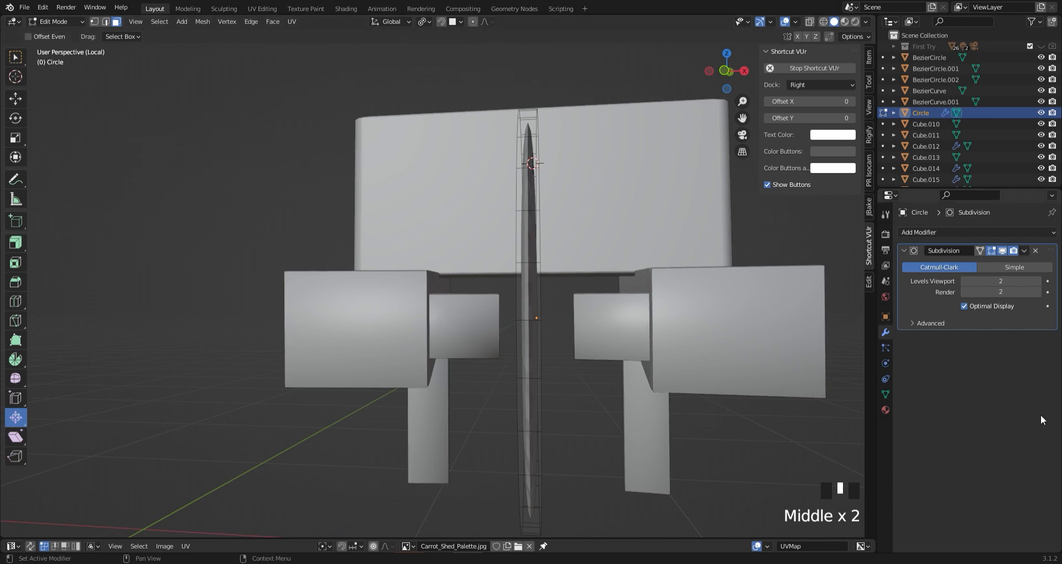
left_click(533, 319)
left_click(529, 319)
middle_click_drag(528, 318, 581, 357)
key("3")
left_click(654, 397)
key("g")
key("x")
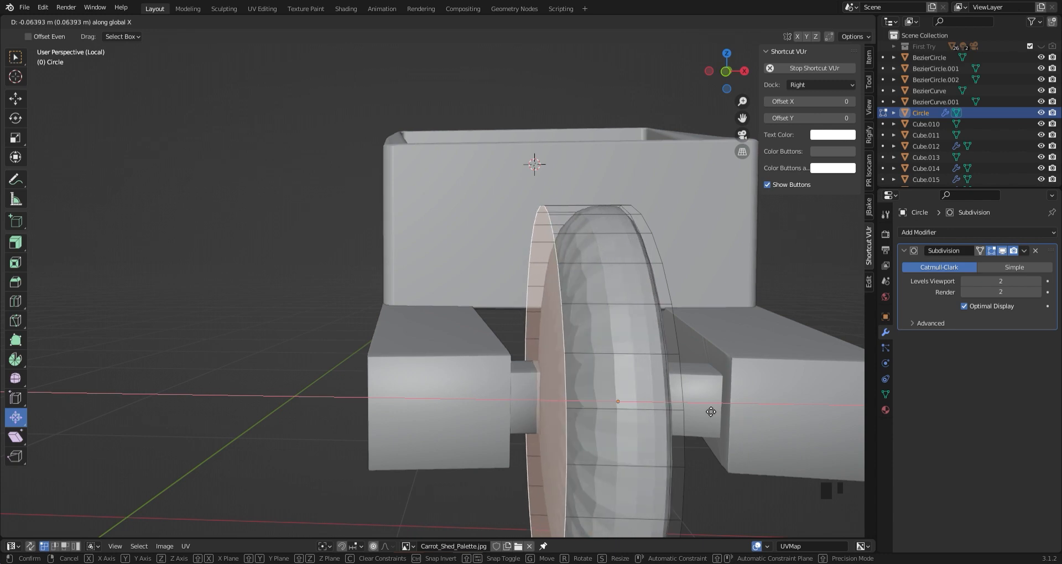
left_click(733, 409)
Fine-tune the tire's width by moving the selected side face along X again
middle_click_drag(732, 410, 600, 387)
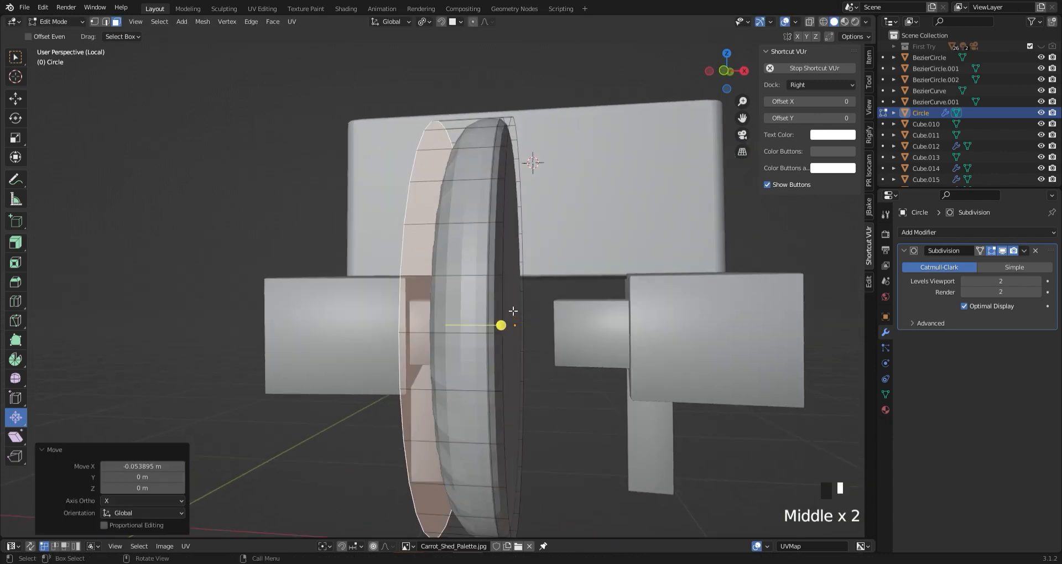
key("g")
key("x")
left_click(639, 397)
Inset the wheel's two side faces and extrude them about 0.039 m to form recessed hubs
middle_click_drag(540, 339, 613, 362)
left_click(785, 332, "shift")
middle_click_drag(841, 326, 781, 348)
key("i")
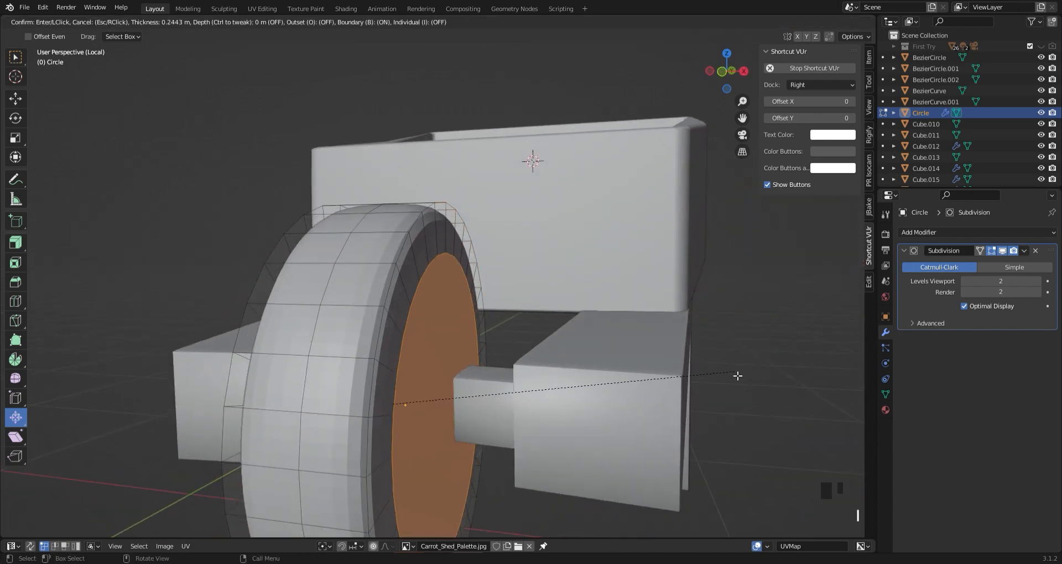
left_click(820, 436)
key("e")
left_click(826, 418)
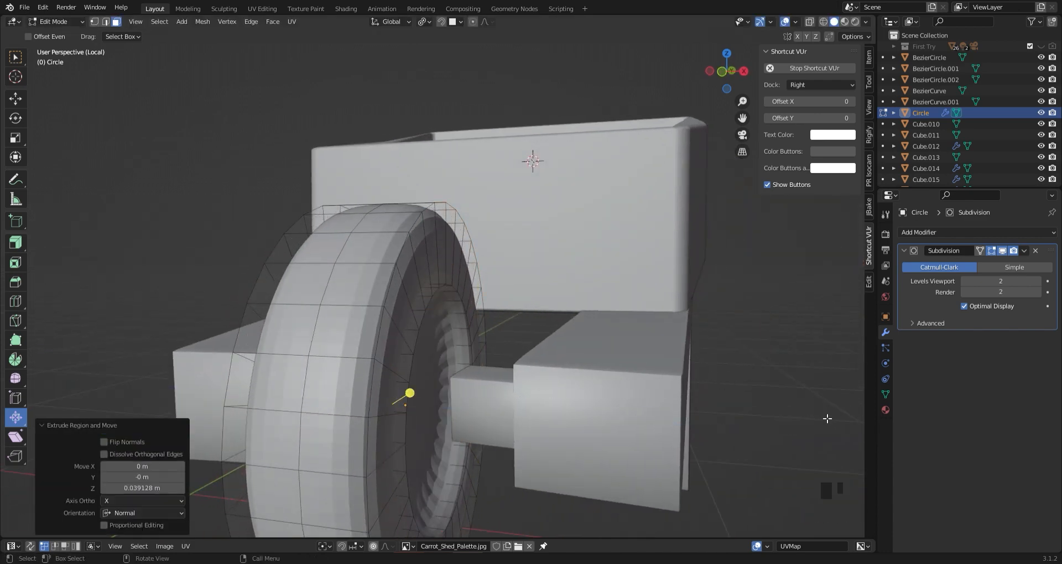
Apply the Subdivision modifier to the wheel mesh
middle_click_drag(401, 387, 456, 396)
scroll(455, 396, "down", 2)
middle_click_drag(658, 382, 522, 395)
key("Tab")
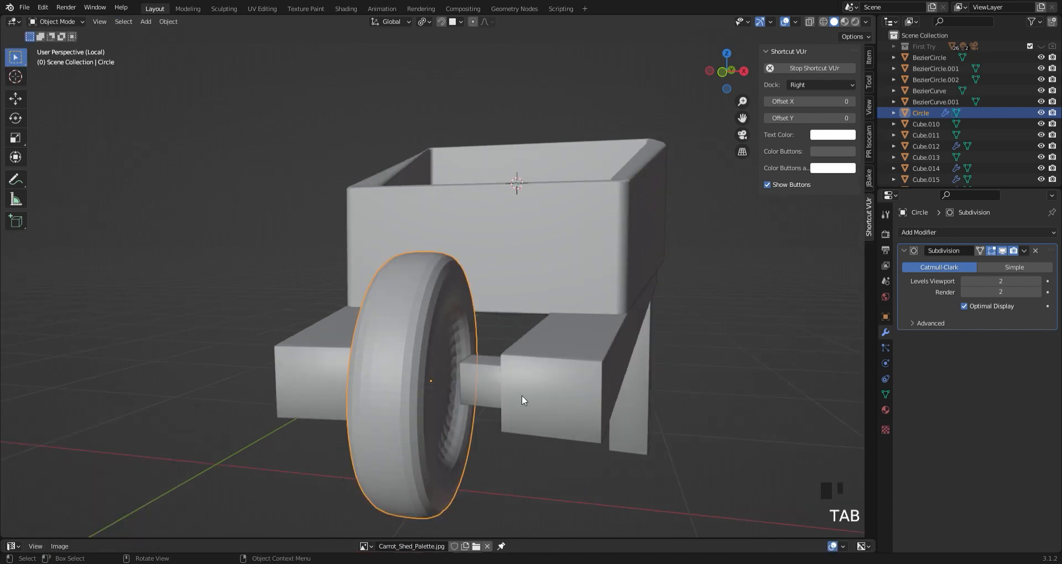
left_click(1024, 251)
left_click(996, 263)
Shade the wheel smooth and enable Auto Smooth at 30°
right_click(425, 334)
left_click(421, 337)
left_click(885, 395)
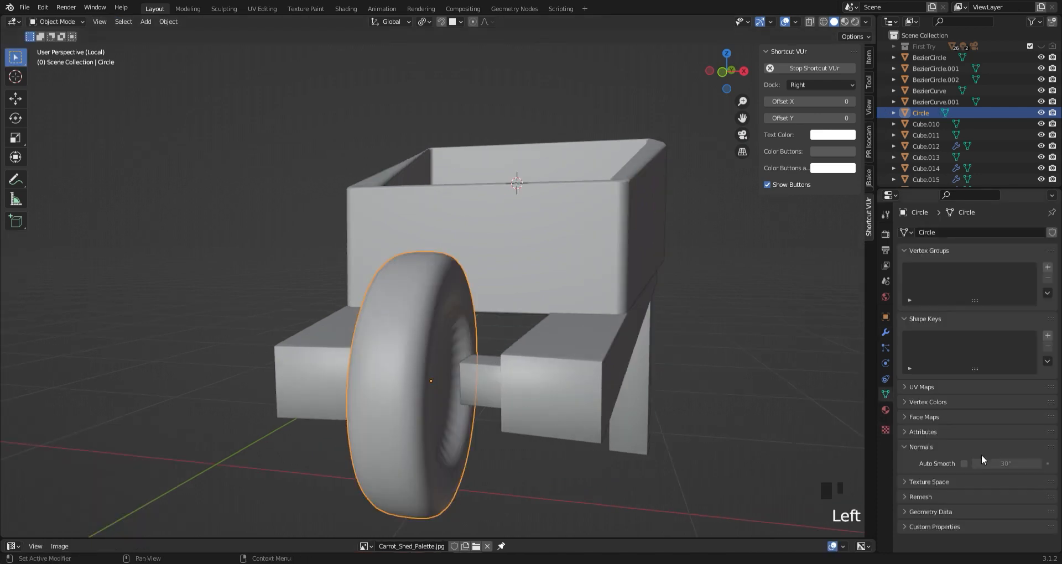
left_click(964, 463)
left_click(719, 404)
middle_click_drag(718, 408, 99, 384)
left_click(100, 384)
key("Tab")
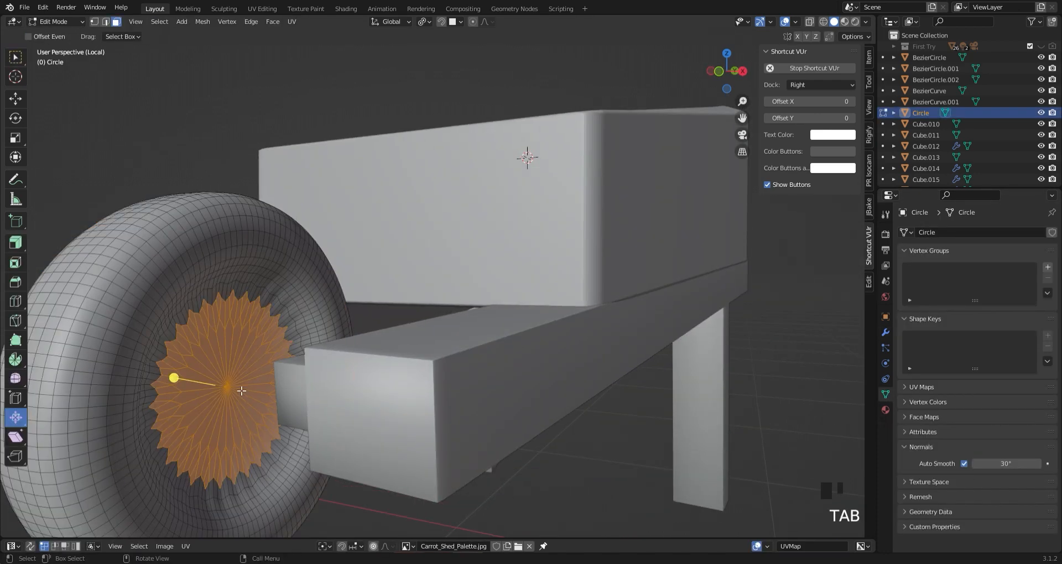
key("Tab")
Move the wheel about 0.024 m along X between the axle pegs
scroll(299, 351, "down", 3)
middle_click_drag(298, 351, 332, 346)
key("g")
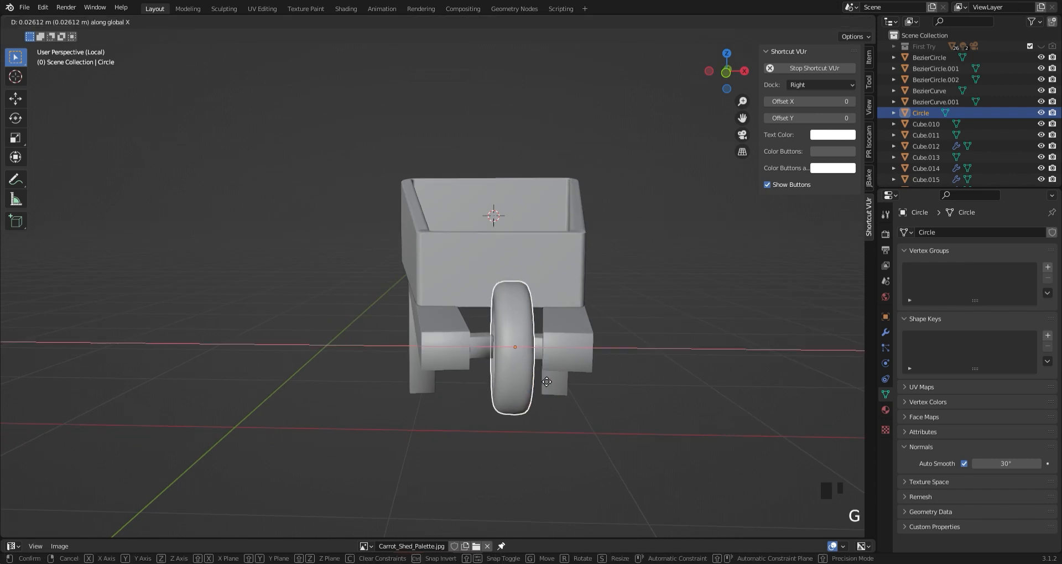
left_click(544, 382)
Fatten the whole wheel mesh slightly in front view with Shrink/Fatten
mouse_move(711, 367)
middle_mouse_down()
mouse_move(683, 374)
mouse_move(711, 370)
middle_mouse_up()
left_click(724, 73)
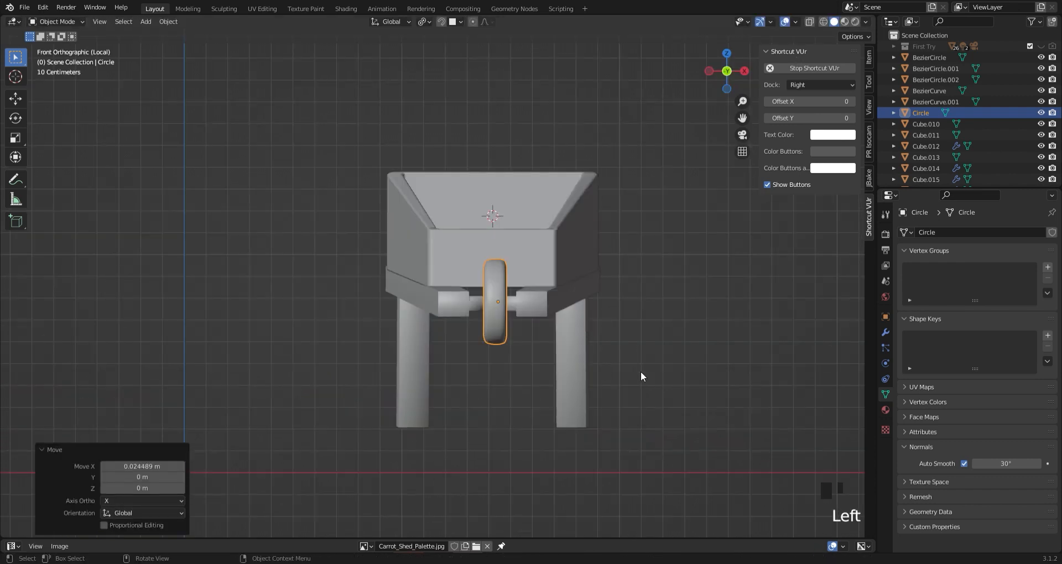
key("Tab")
key("3")
left_click_drag(440, 301, 437, 309)
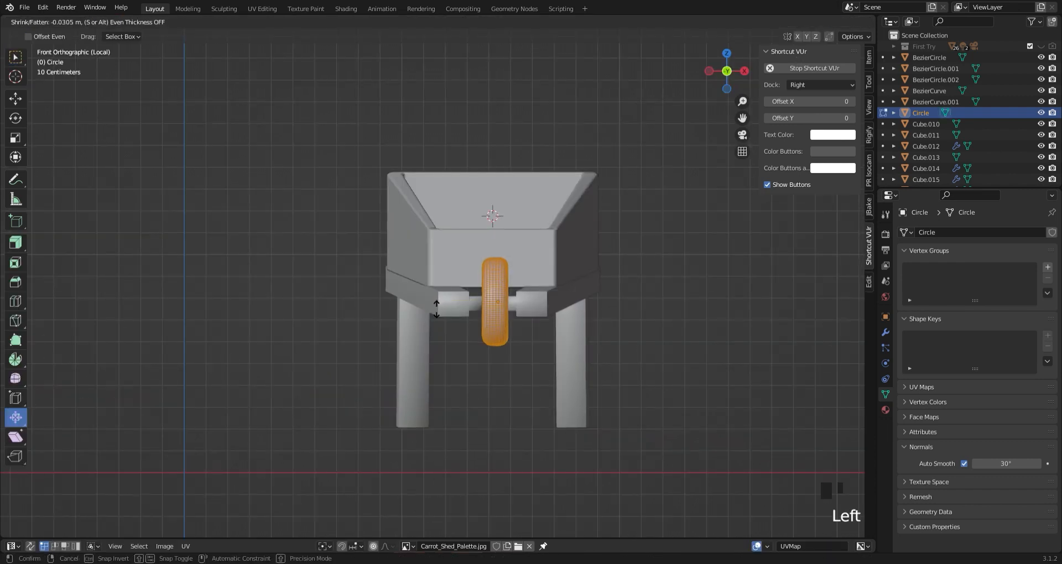
key("Tab")
left_click(727, 135)
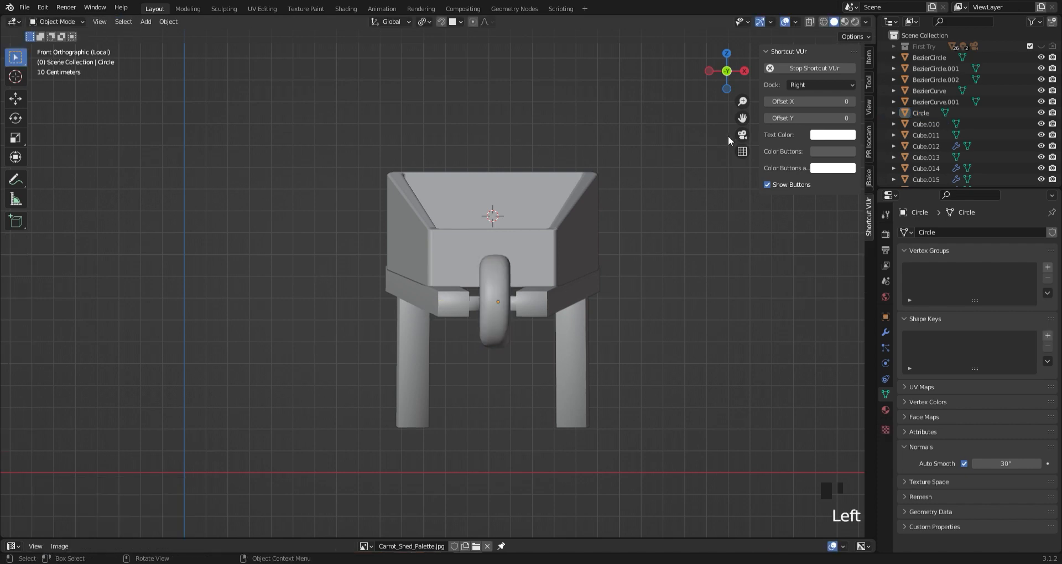
Select the fattened wheel and nudge its position between the axle pegs
middle_click_drag(728, 135, 620, 260)
left_click(424, 453)
left_click(387, 446)
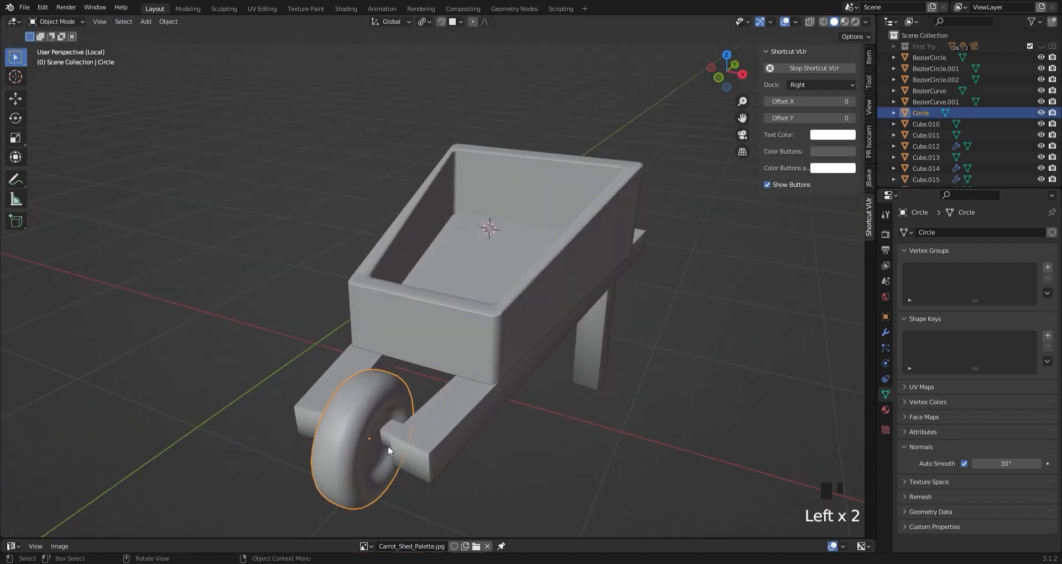
key("g")
left_click(396, 440)
Select all wheelbarrow parts in side view and join them into one object
left_click(663, 249)
left_click(742, 74)
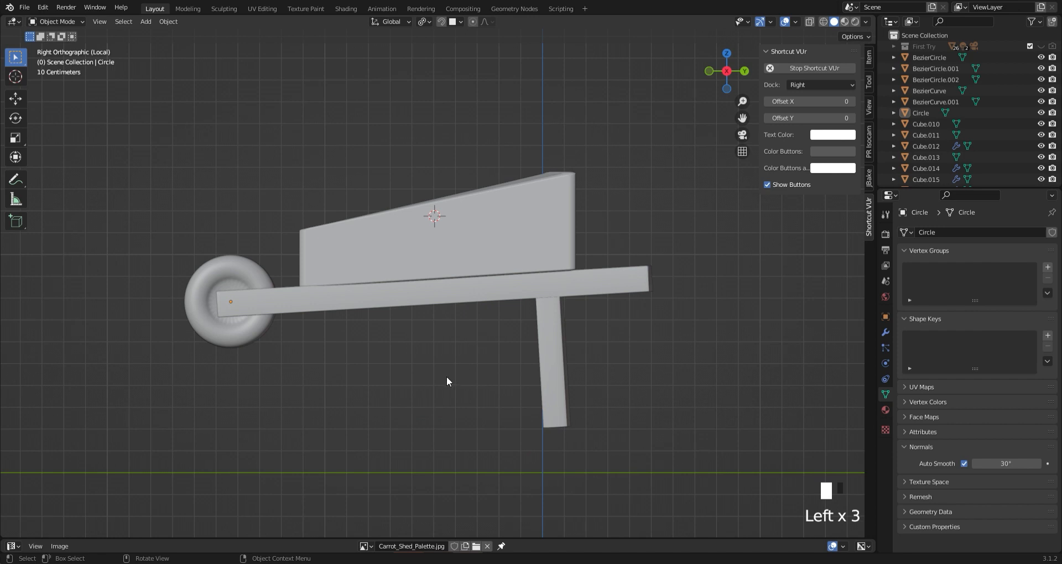
scroll(446, 382, "down", 2)
left_click_drag(621, 486, 120, 158)
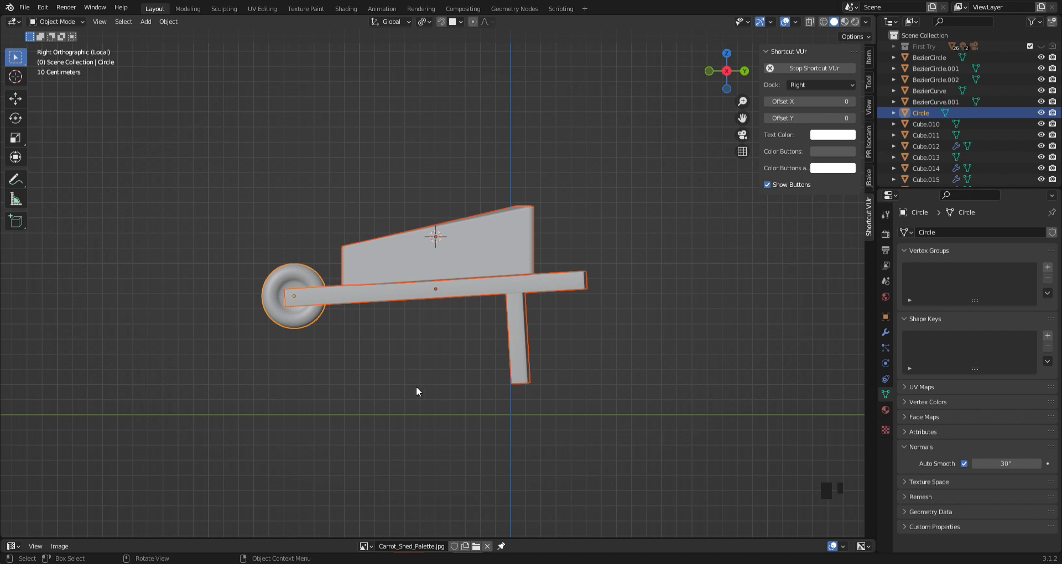
left_click_drag(232, 188, 652, 431)
key("ctrl+j")
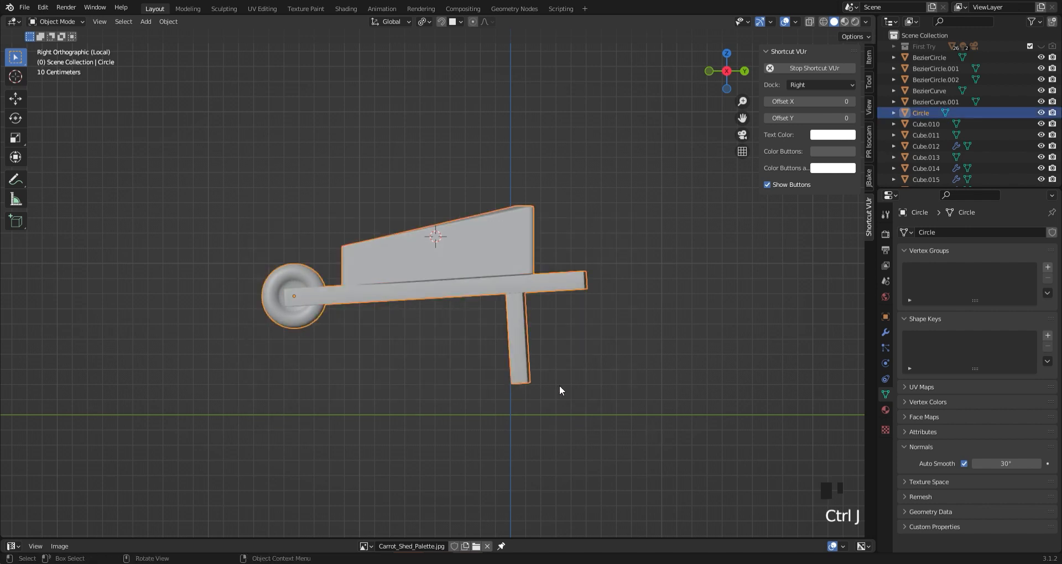
Apply all transforms to the wheelbarrow, tilt it 20.4° around X and fine-tune the rotation
key("ctrl+a")
left_click(629, 387)
key("r")
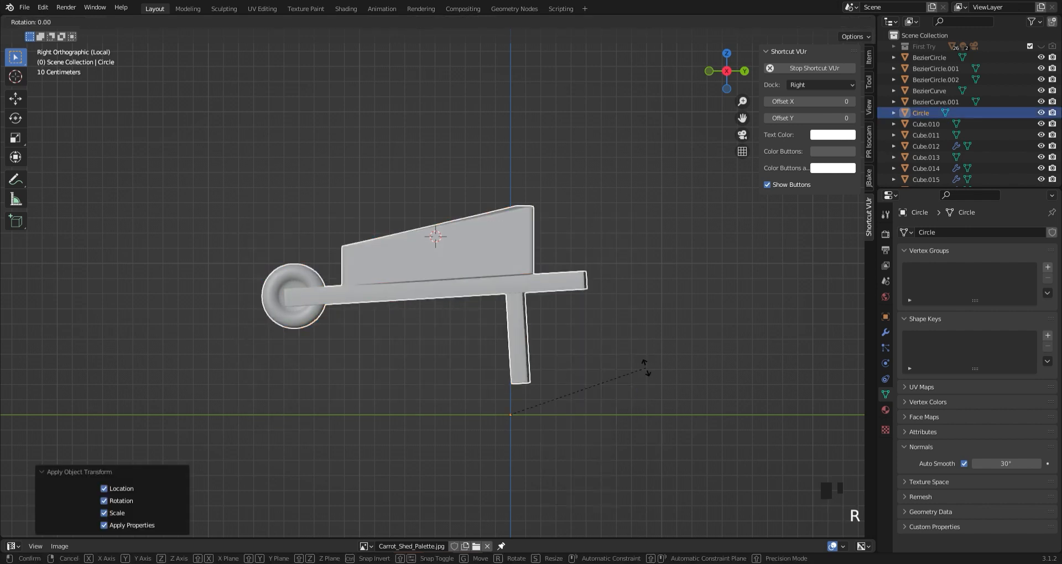
left_click(635, 370)
key("r")
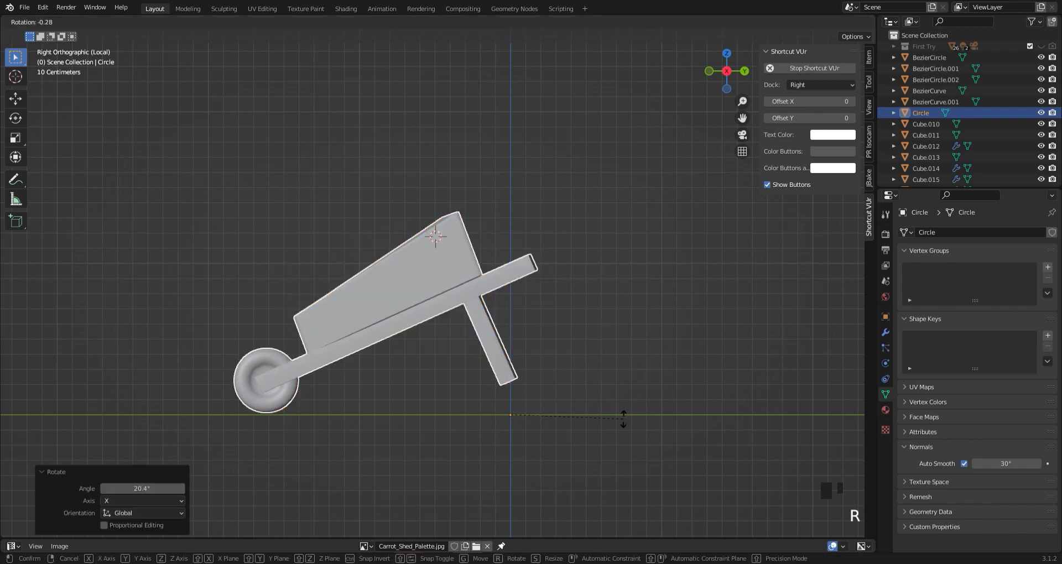
left_click(621, 431)
Snap the 3D cursor to a vertex at the bottom of the wheelbarrow's leg
scroll(512, 436, "up", 1)
key("Tab")
scroll(553, 453, "up", 1)
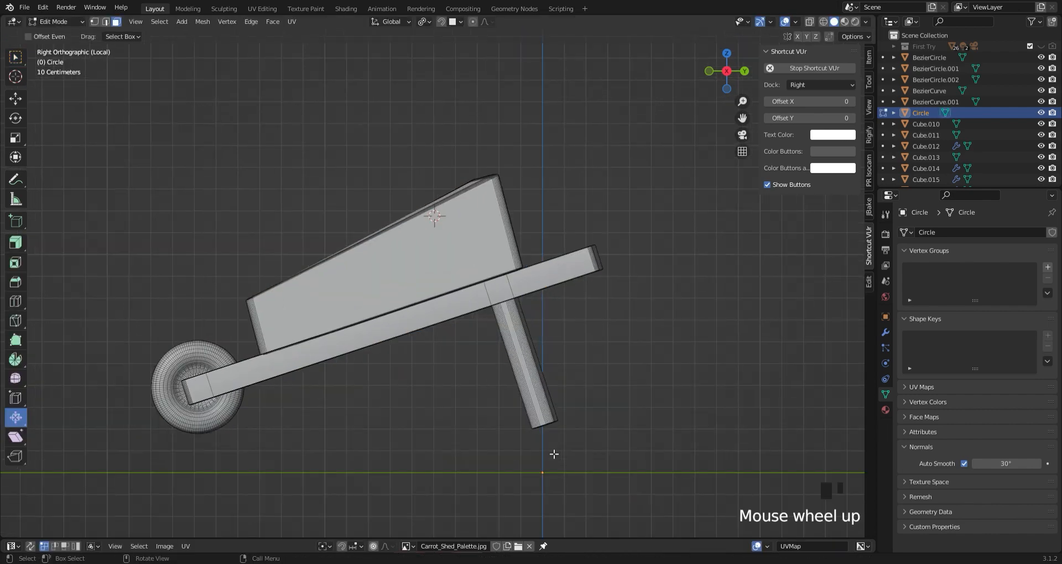
key("1")
left_click(543, 430)
left_click(202, 22)
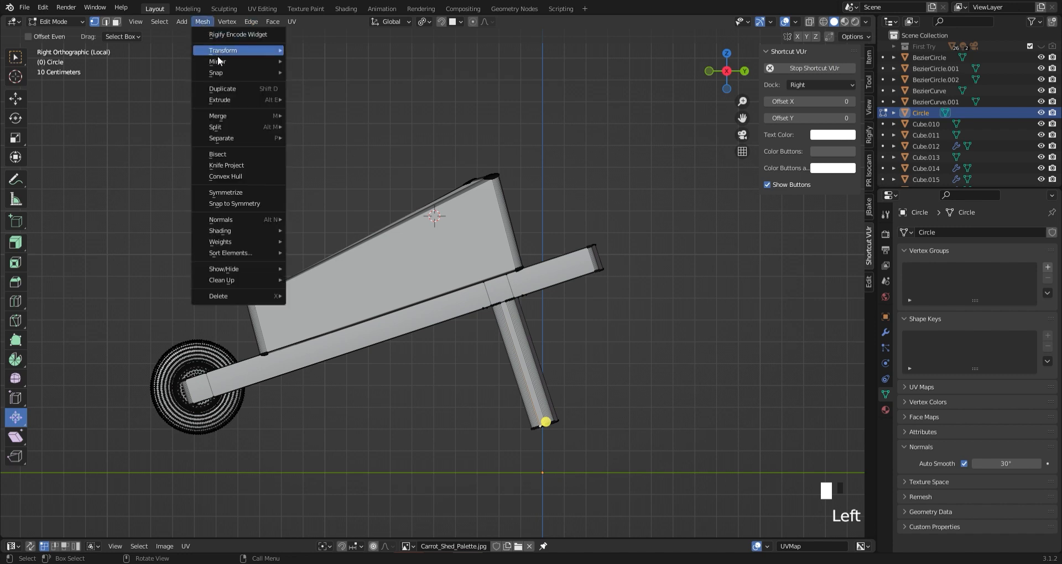
mouse_move(251, 73)
left_click(344, 124)
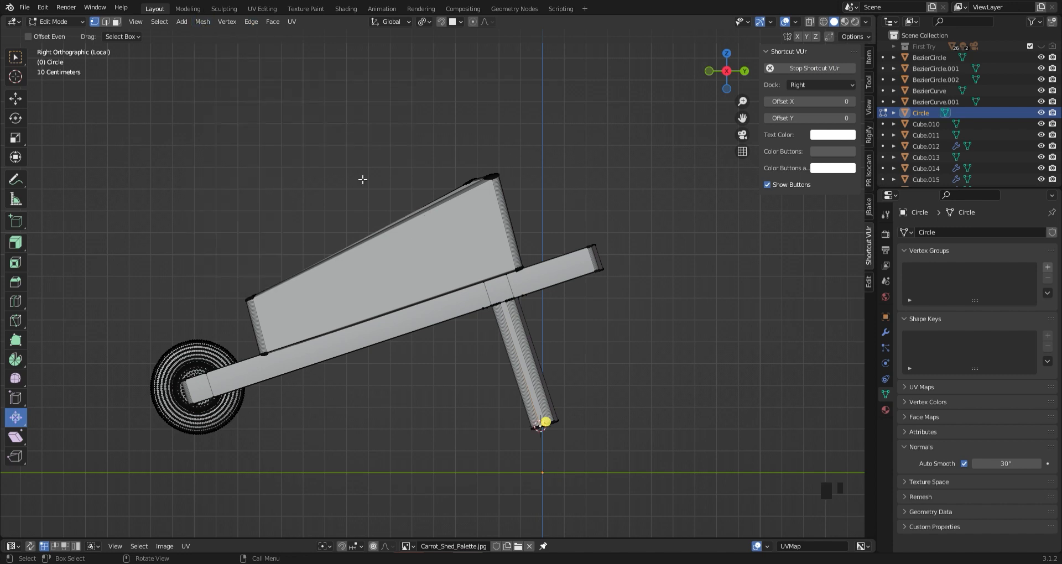
Set the wheelbarrow's origin to the 3D cursor
key("Tab")
left_click(168, 22)
mouse_move(187, 45)
left_click(327, 71)
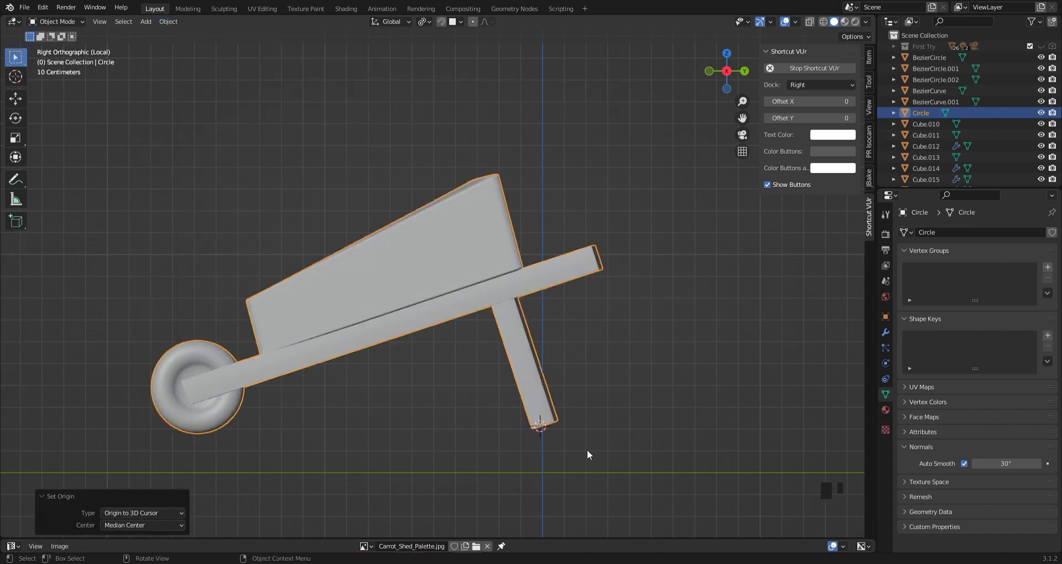
Rotate the wheelbarrow around X to adjust its tilt on the wheel and legs
key("r")
key("x")
left_click(659, 429)
middle_click_drag(659, 429, 441, 425)
left_click(441, 426)
middle_click_drag(354, 271, 411, 298)
left_click(411, 298)
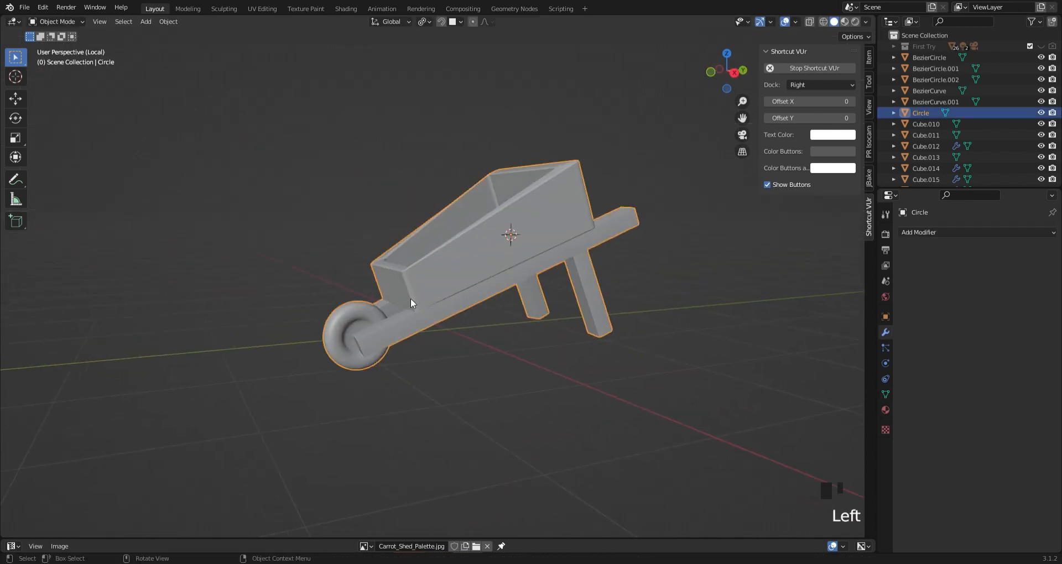
Leave local view, move the wheelbarrow along Z and scale it to 0.441
key("slash")
key("g")
key("z")
left_click(580, 307)
key("s")
left_click(598, 308)
Move the wheelbarrow along X and Y in top view to the platform area beside the barn and crates
left_click(727, 51)
key("g")
key("y")
key("x")
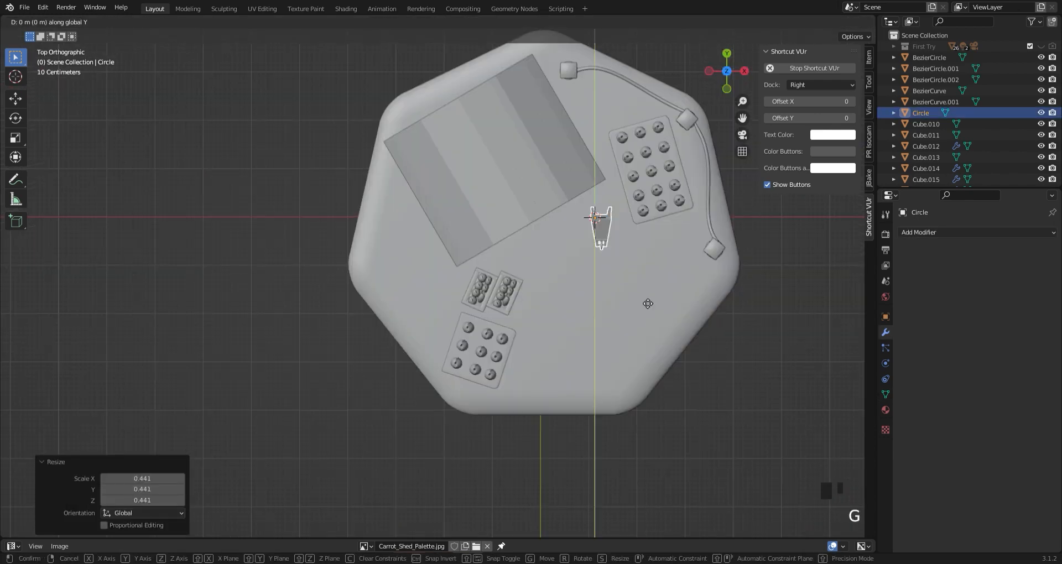
left_click(450, 304)
key("g")
key("y")
left_click(450, 342)
Rotate the wheelbarrow around Z toward the crates and move it about 0.356 m along X
key("r")
key("z")
left_click(712, 418)
key("g")
key("y")
key("x")
left_click(723, 435)
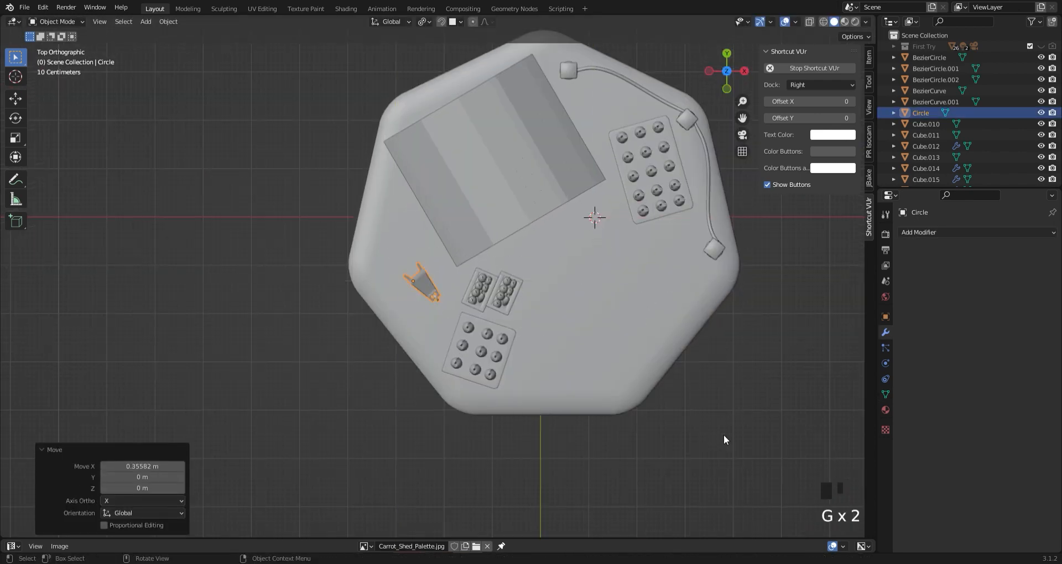
Refine the wheelbarrow's rotation in top view and move it about -0.092 m along Y
key("r")
left_click(609, 32)
key("g")
key("y")
left_click(609, 40)
Rescale the wheelbarrow in camera view and lower it about 0.71 m along Z onto the platform
left_click(742, 134)
key("s")
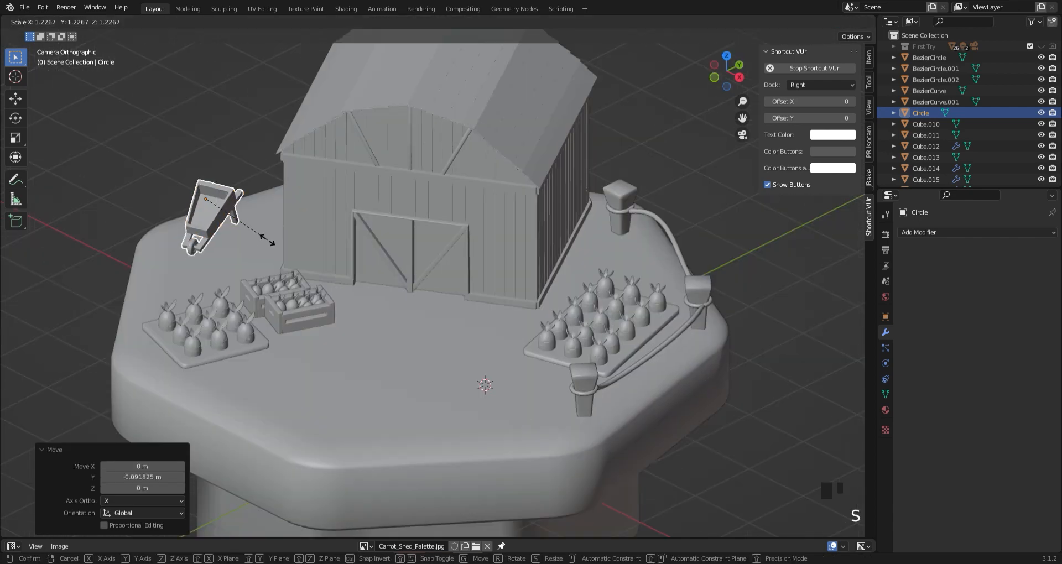
left_click(228, 287)
key("KP_1")
key("g")
key("z")
left_click(374, 271)
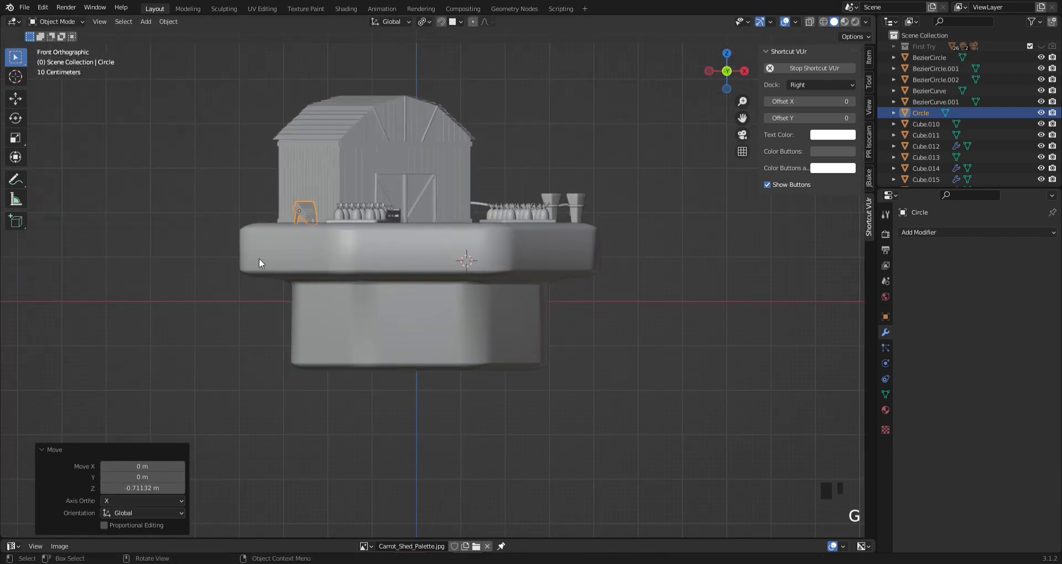
Rotate the wheelbarrow -4.93° around X, adjust its height along Z and return to the camera view
middle_click_drag(259, 259, 335, 280)
middle_click_drag(335, 280, 489, 311, "shift")
scroll(489, 311, "up", 3)
key("r")
key("x")
left_click(482, 289)
key("g")
key("z")
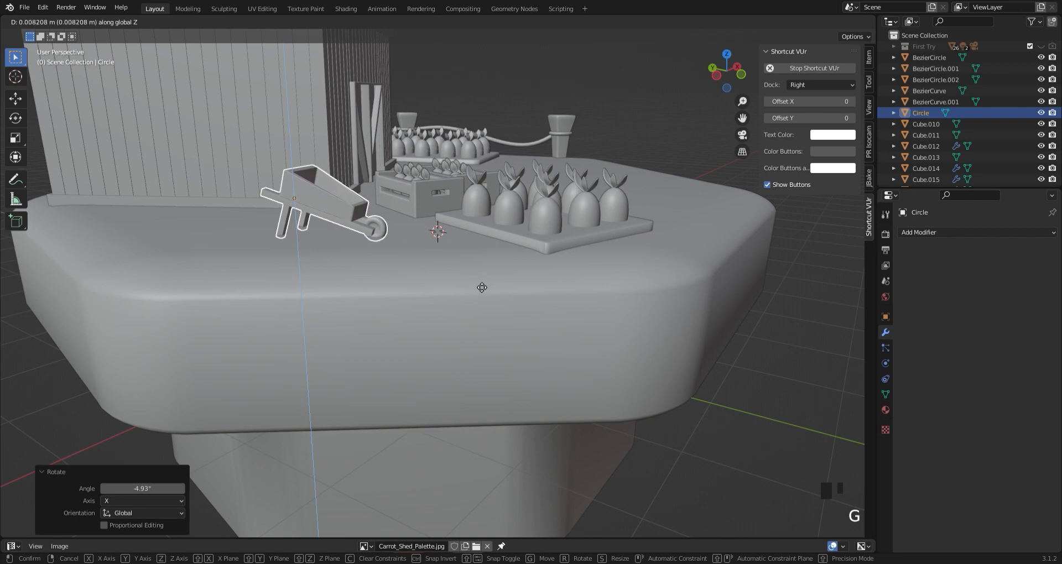
left_click(481, 285)
key("KP_0")
left_click(461, 416)
Add a cube mesh to the scene and isolate it in the front orthographic view
scroll(414, 353, "down", 1)
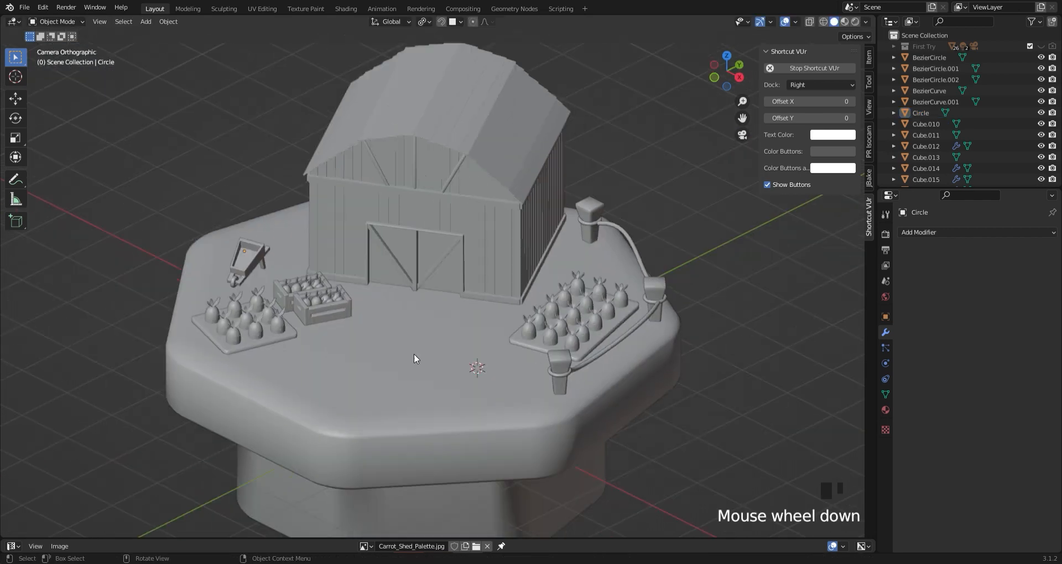
scroll(409, 354, "up", 2)
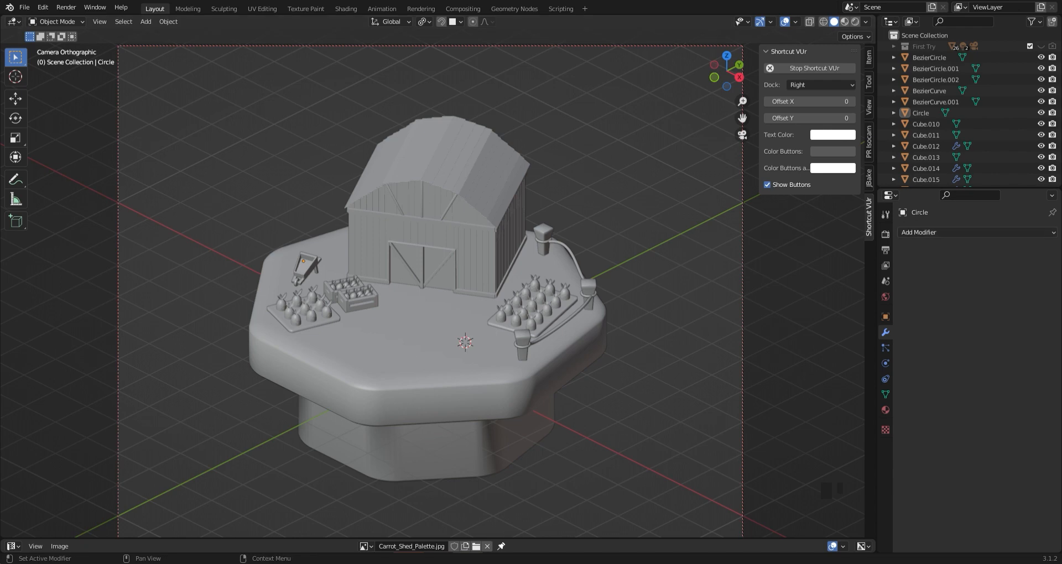
scroll(447, 316, "up", 2)
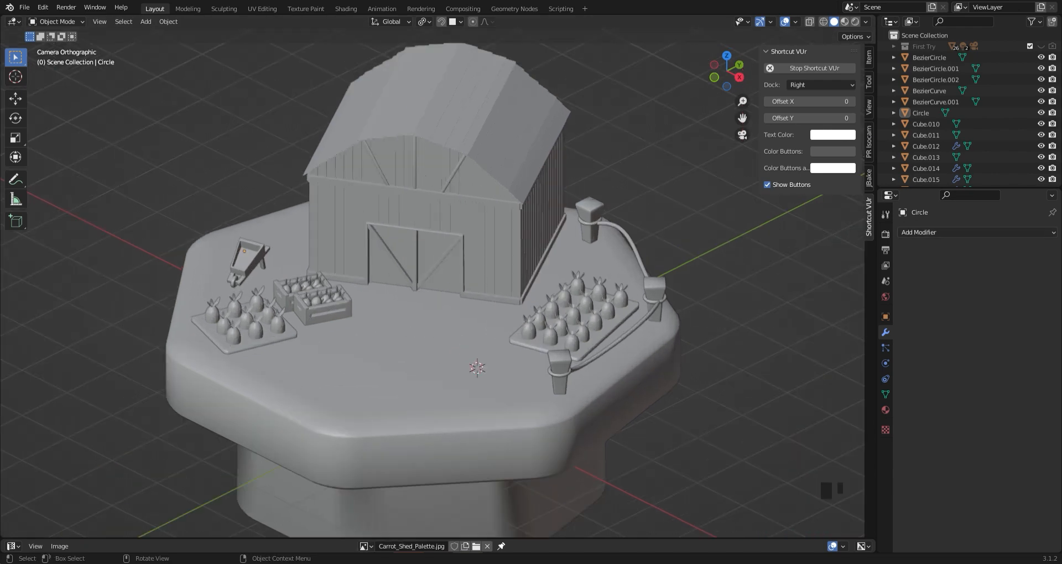
key("shift+a")
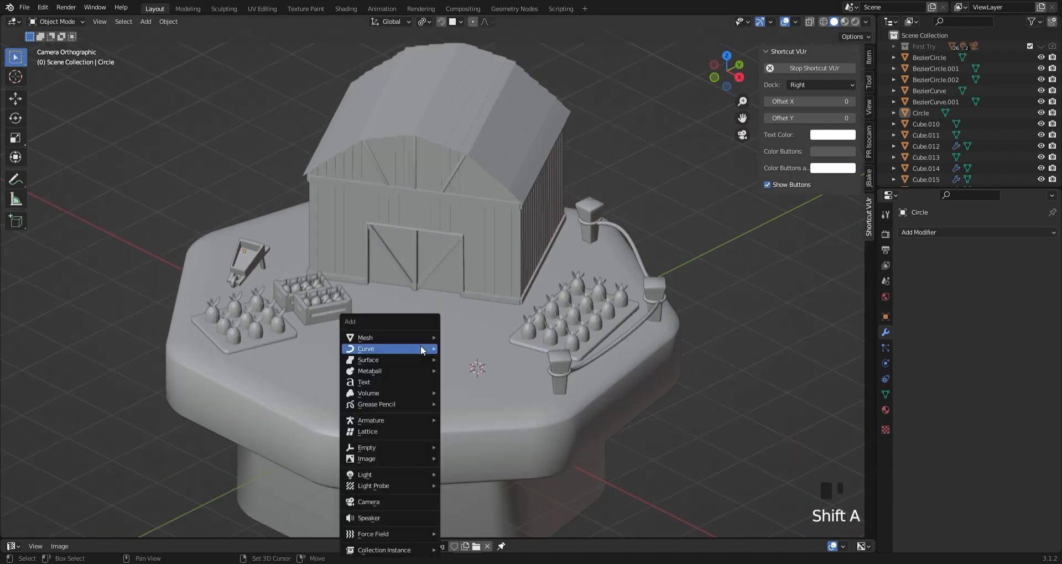
mouse_move(426, 338)
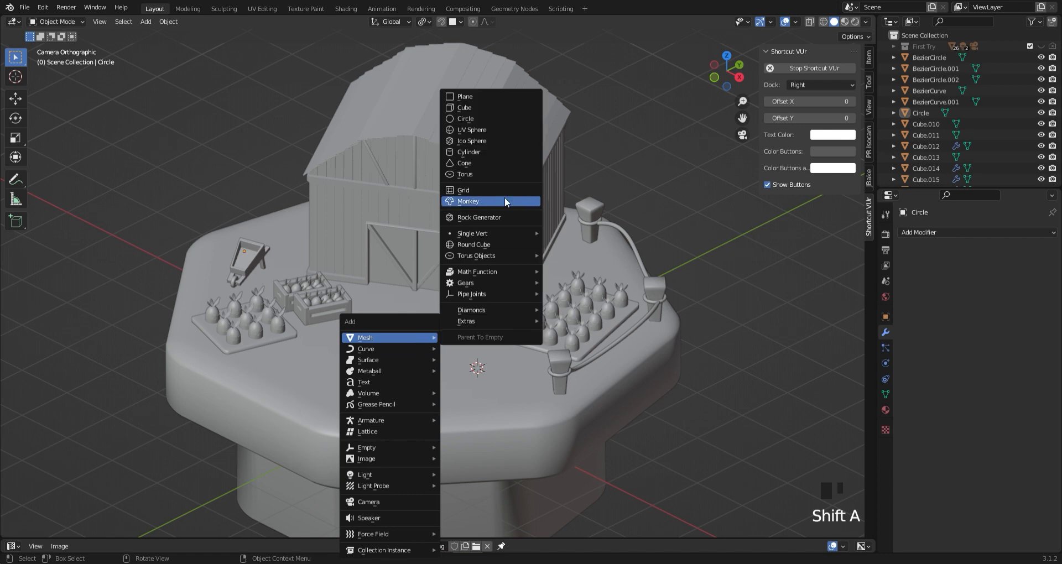
left_click(462, 108)
key("slash")
key("KP_1")
scroll(536, 274, "down", 3)
Add a Subdivision Surface modifier to the cube and apply it
left_click(940, 232)
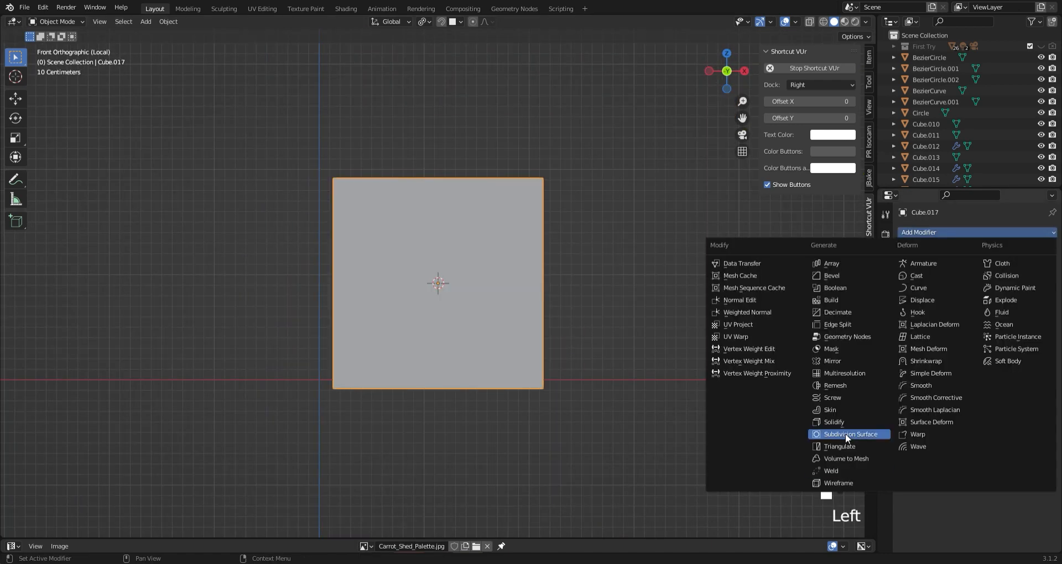
left_click(835, 435)
left_click(1029, 250)
left_click(987, 262)
Raise the ball's bottom vertex along Z and vertex-bevel its side point with 1 segment, resizing the new face
key("Tab")
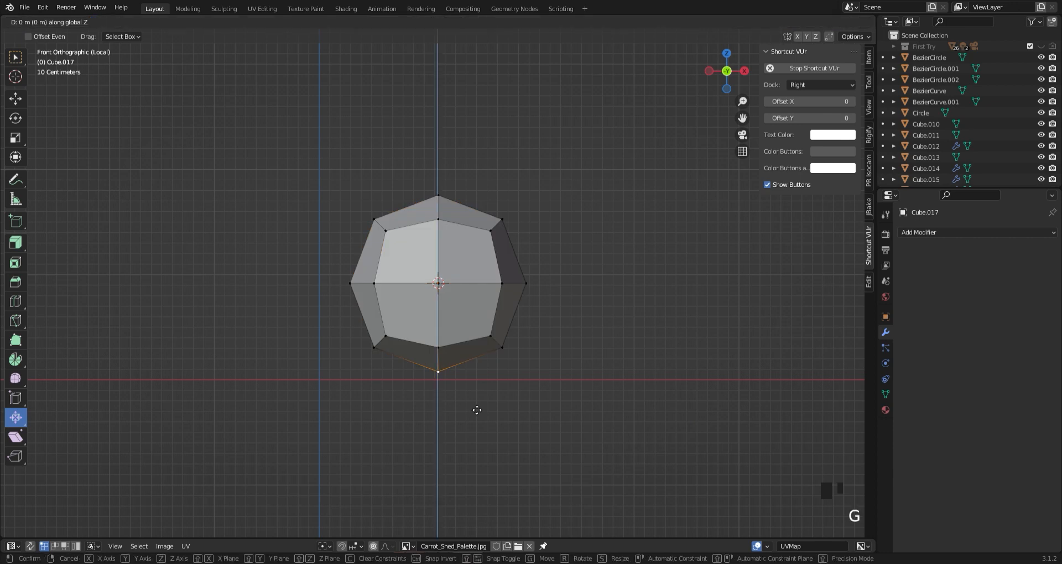
left_click(528, 277)
middle_click_drag(531, 265, 599, 354)
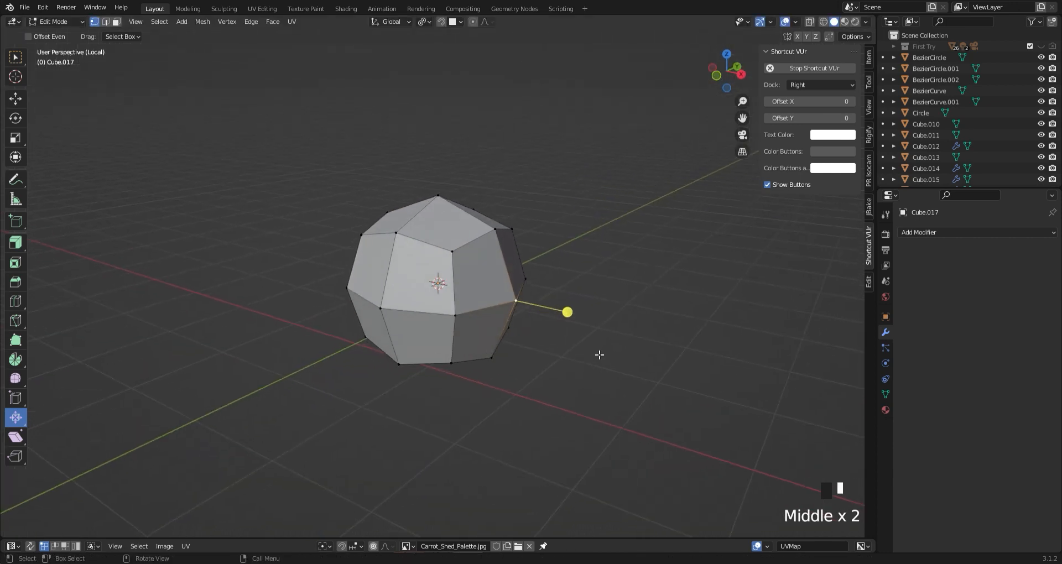
key("ctrl+shift+b")
left_click(660, 363)
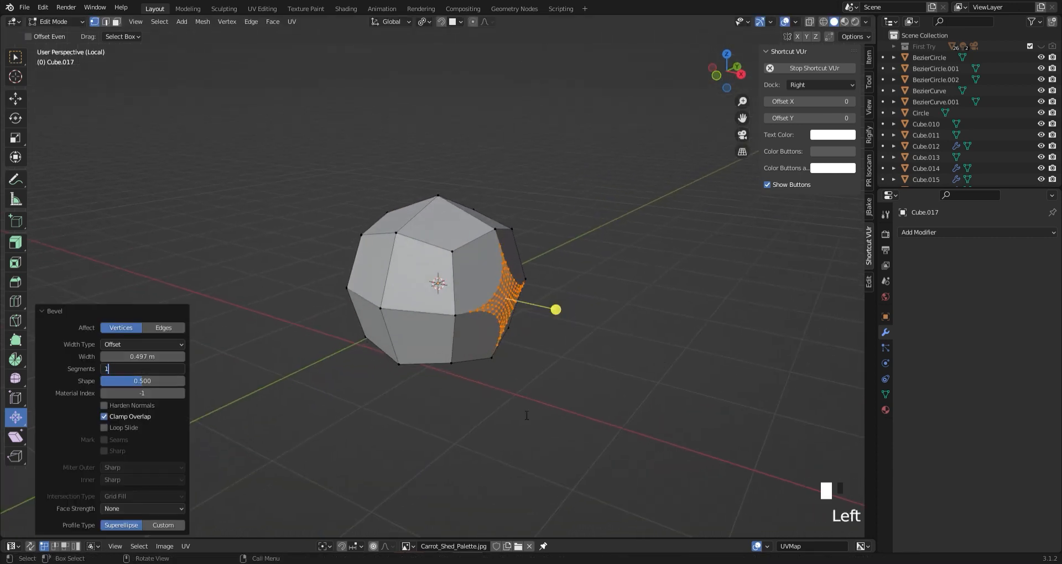
left_click(579, 353)
key("s")
left_click(605, 327)
Bevel the top vertex of the ball into a flat facet
left_click(439, 197)
key("ctrl+shift+b")
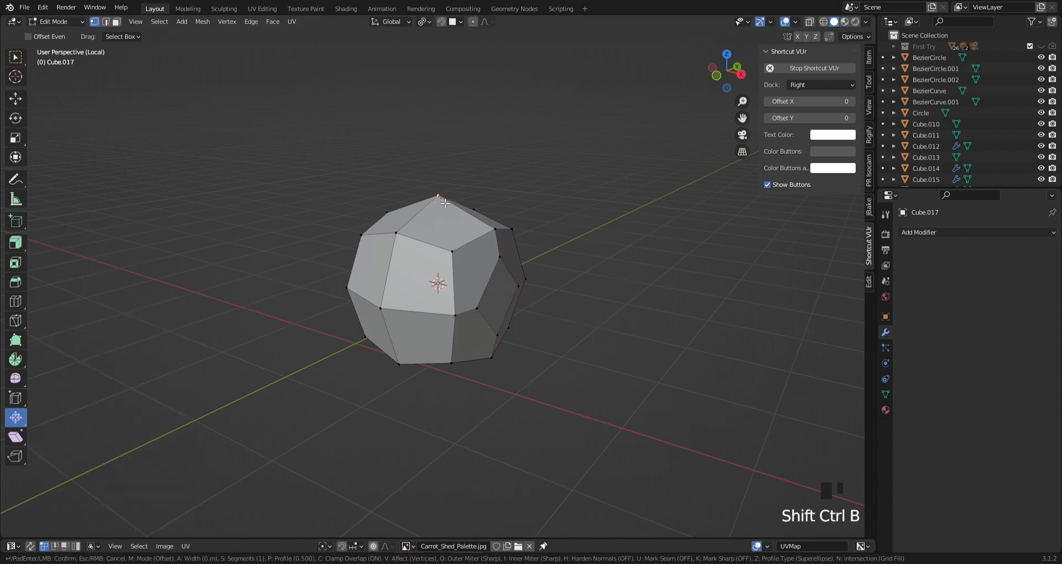
left_click(562, 197)
middle_click_drag(562, 196, 333, 292)
Turn on proportional editing and move an upper side vertex about -0.074 m along Z to make the shape irregular
left_click(532, 288)
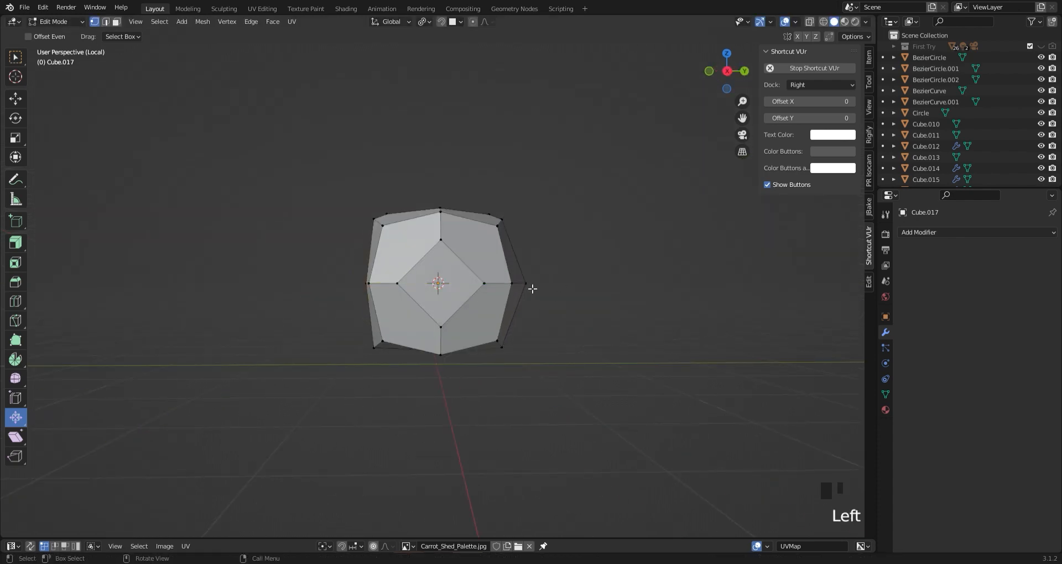
left_click(647, 301)
left_click(473, 21)
left_click(507, 222)
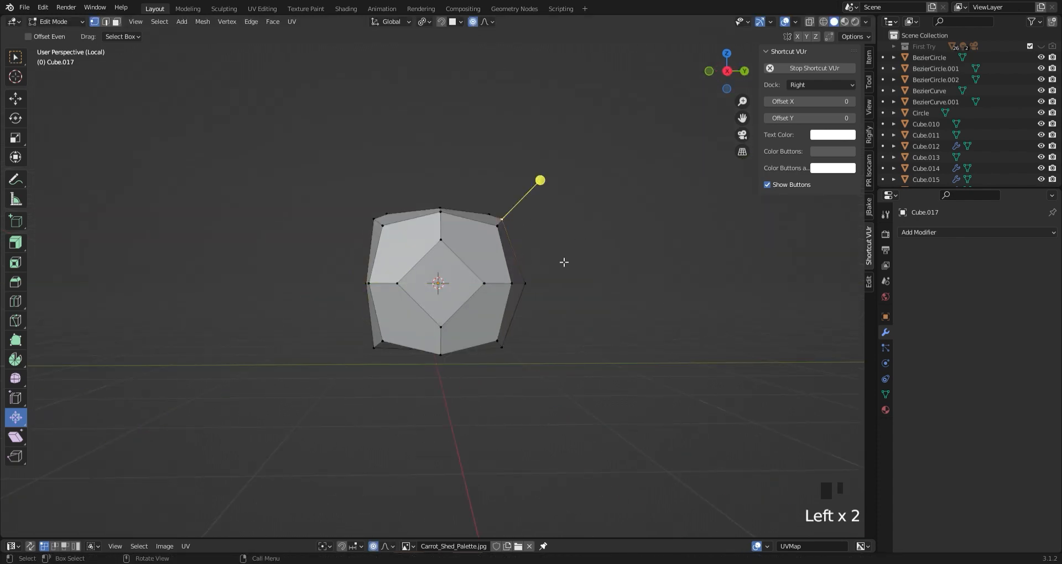
key("g")
left_click(563, 269)
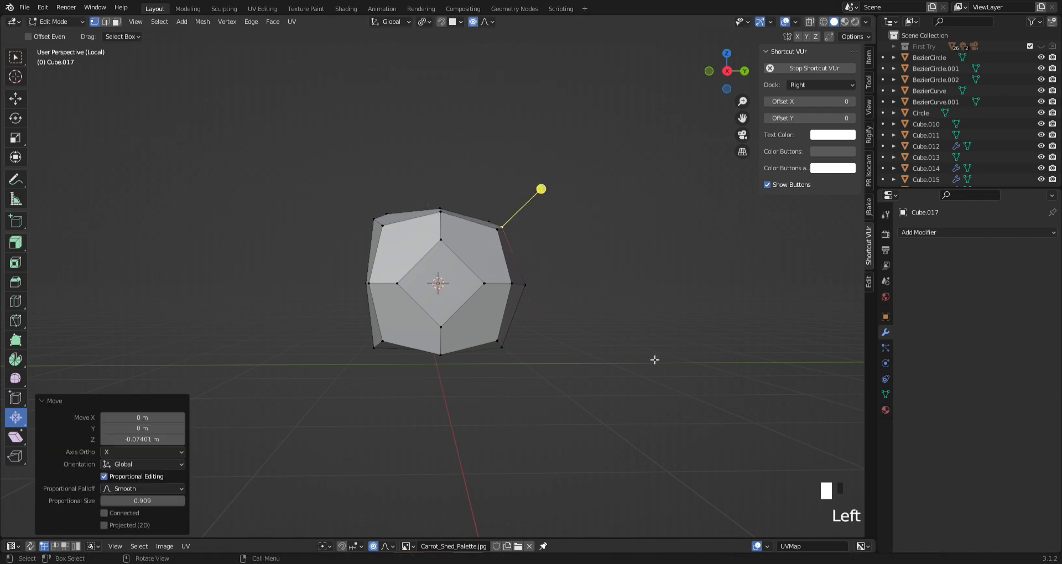
Return to Object Mode and scale the rock along the Z axis to flatten it
key("Tab")
key("s")
key("z")
left_click(527, 349)
middle_click_drag(241, 308, 476, 316)
Bring back the full scene, raise the rock along Z onto the platform and scale it down
key("slash")
key("g")
key("z")
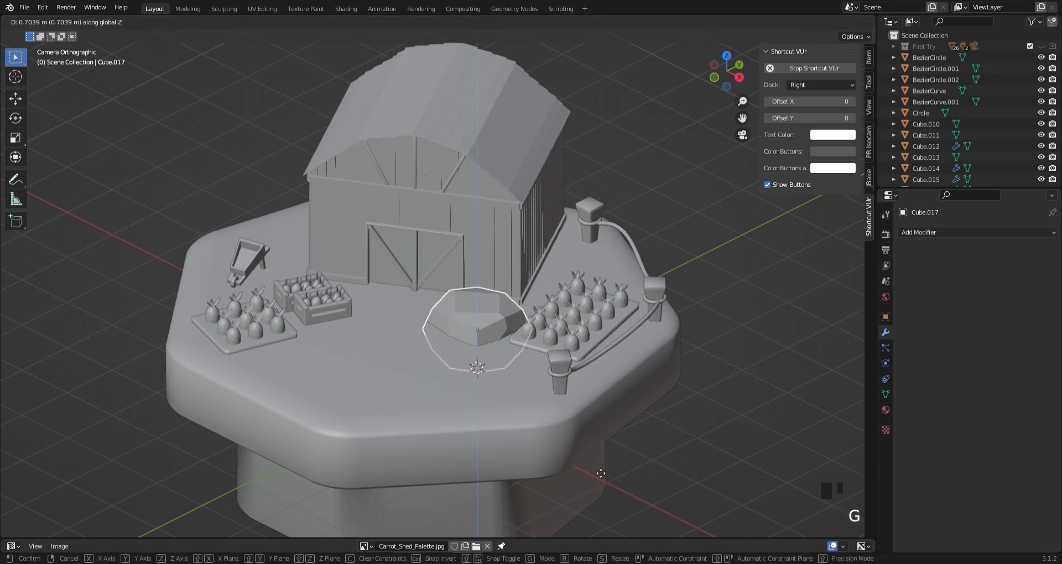
left_click(500, 285)
key("s")
left_click(561, 362)
Add an edge Bevel modifier with a 0.16 m amount to the rock and enable Auto Smooth at 30°
scroll(547, 334, "up", 6)
key("Tab")
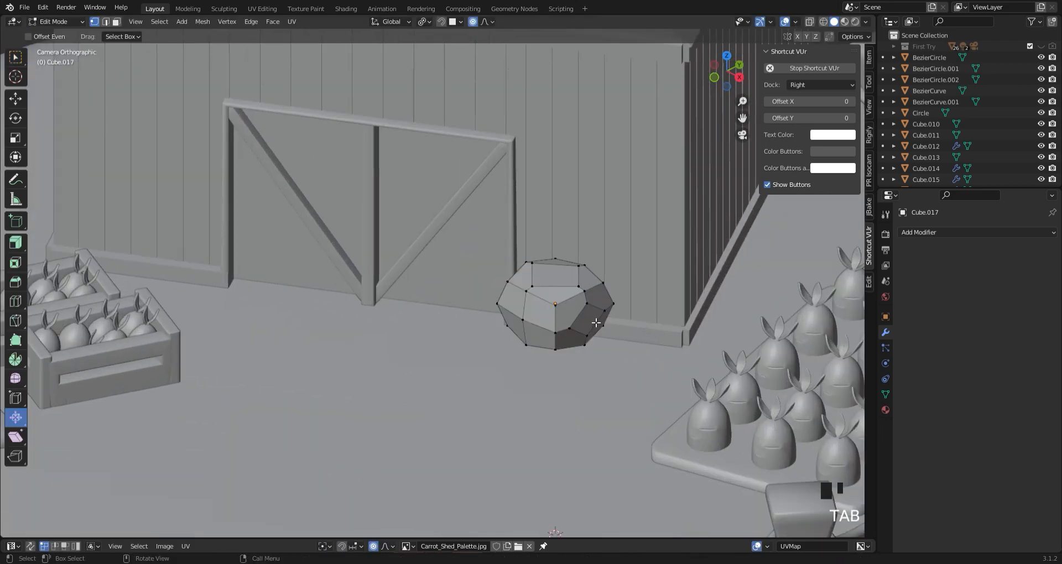
key("Tab")
left_click(940, 233)
left_click(854, 271)
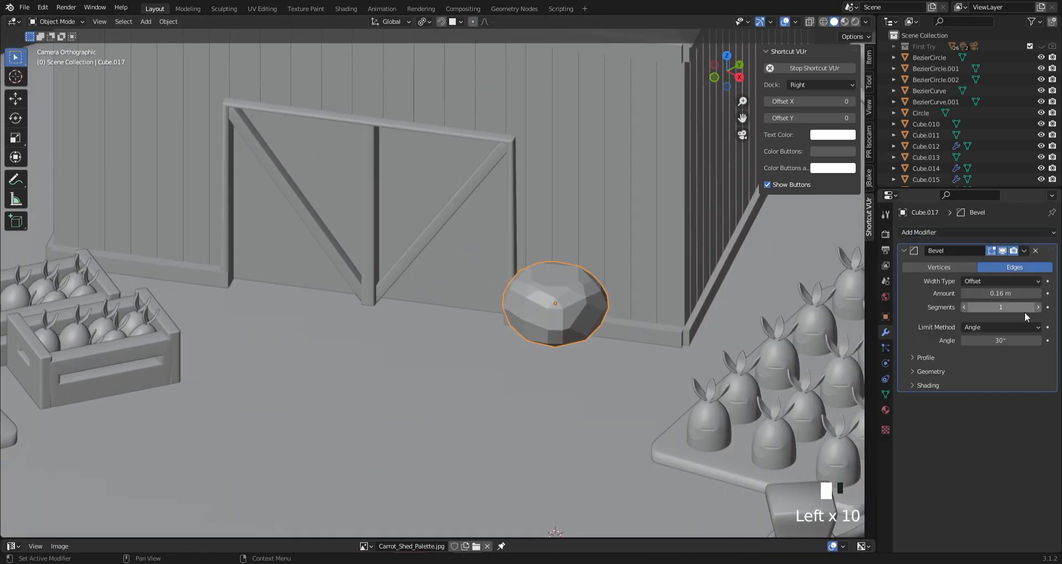
left_click(885, 394)
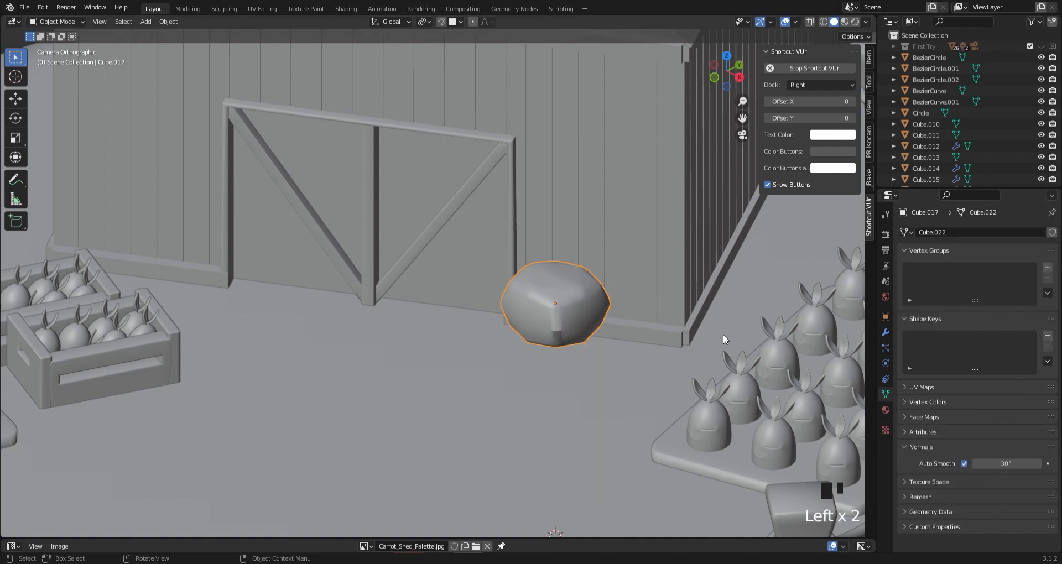
left_click(885, 332)
Move the rock about -3.68 m along X and shift it along Y to the area behind the wheelbarrow
scroll(536, 230, "up", 3)
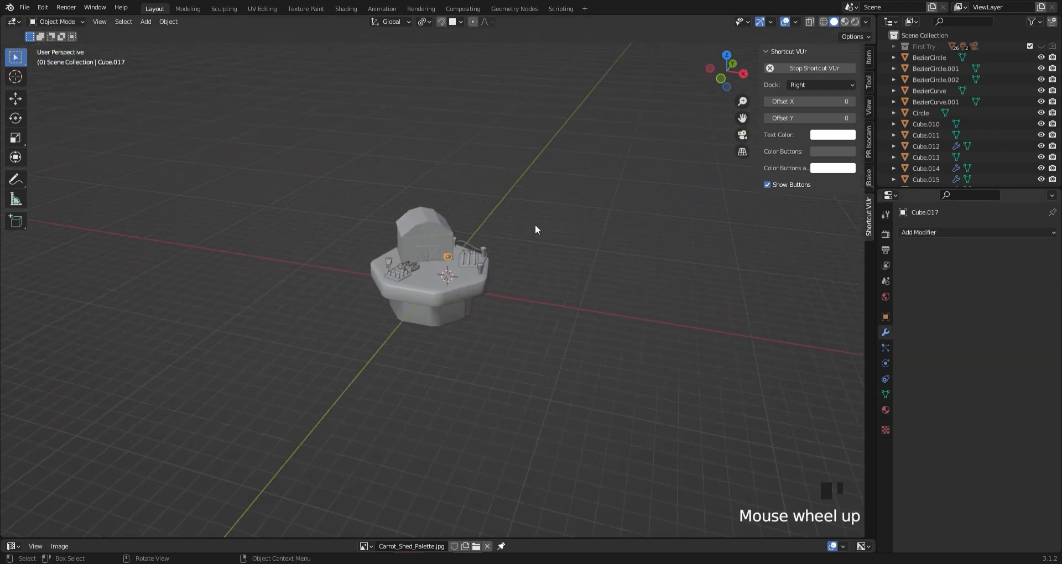
scroll(462, 316, "down", 5)
scroll(583, 308, "up", 1)
key("g")
key("x")
left_click(336, 188)
key("g")
key("y")
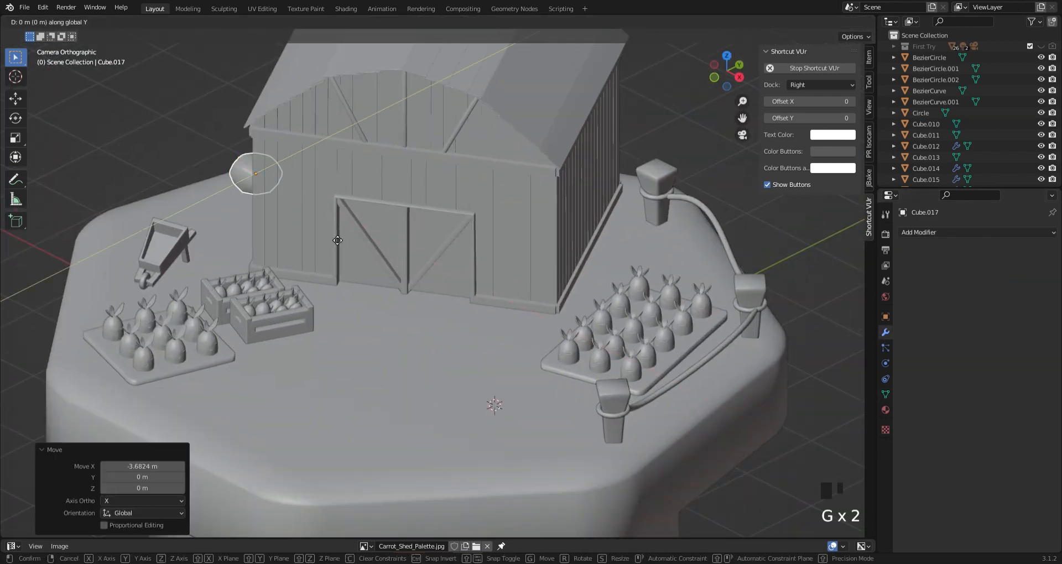
left_click(301, 206)
Scale the rock to 0.630 and position it on the ground beside the barn wall, moving it about 0.398 m along Y
key("s")
left_click(425, 280)
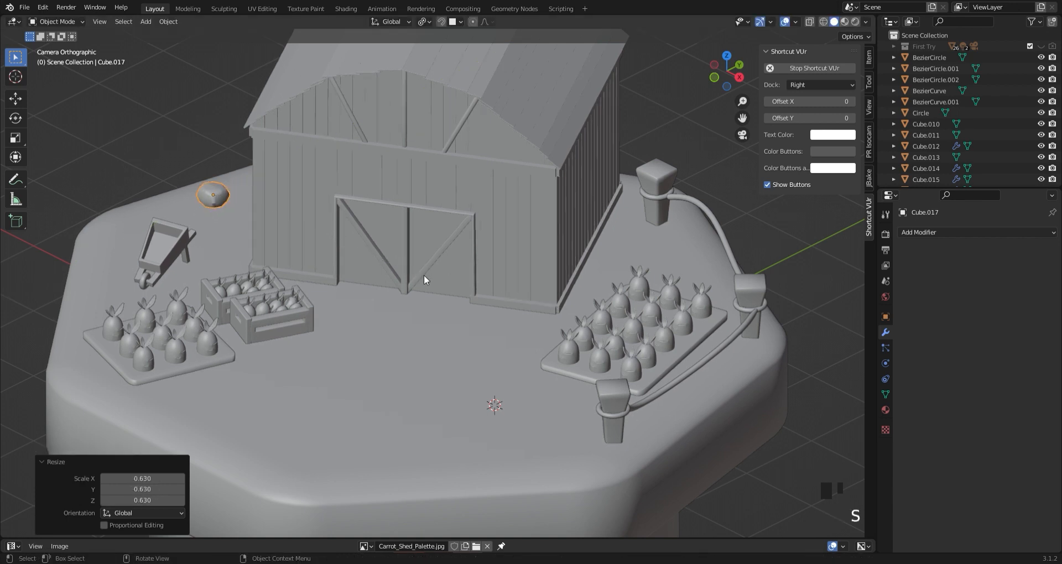
left_click(431, 326)
key("g")
key("y")
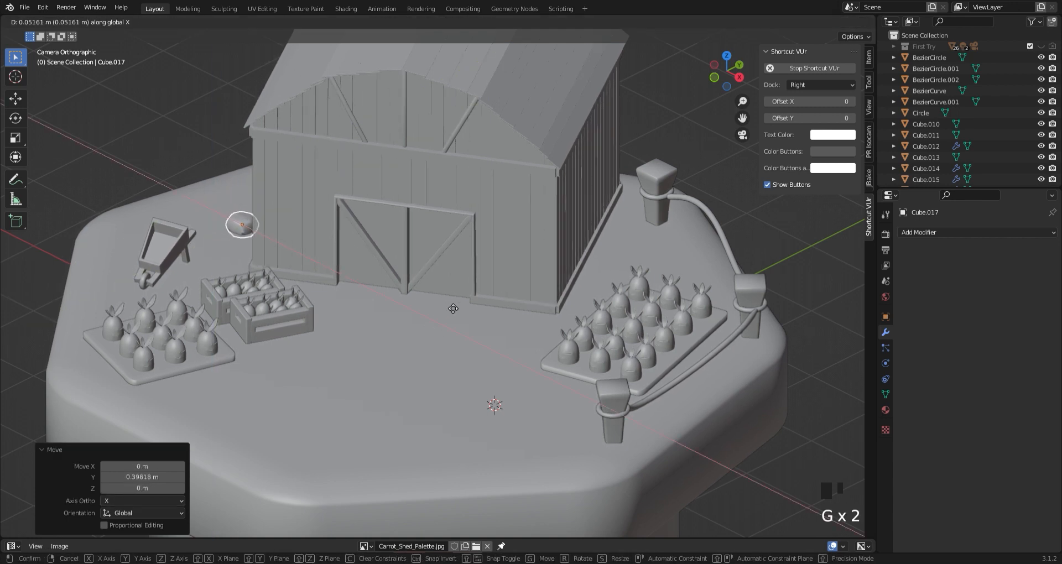
left_click(453, 309)
Duplicate the rock about 5.29 m along X and rotate the copy -55.1° around Z
left_click(758, 486)
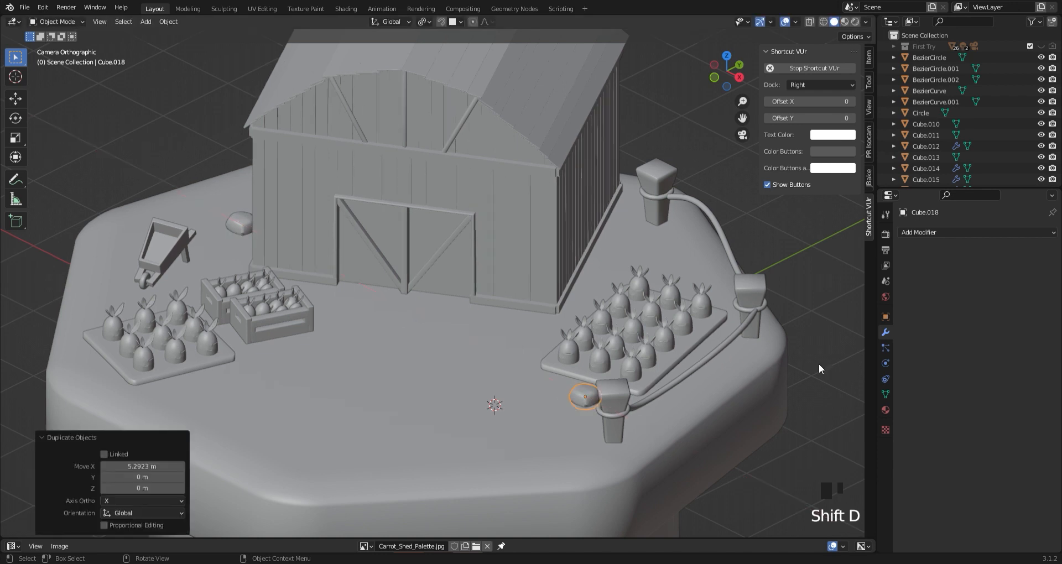
key("r")
key("z")
left_click(678, 472)
key("r")
key("y")
key("Escape")
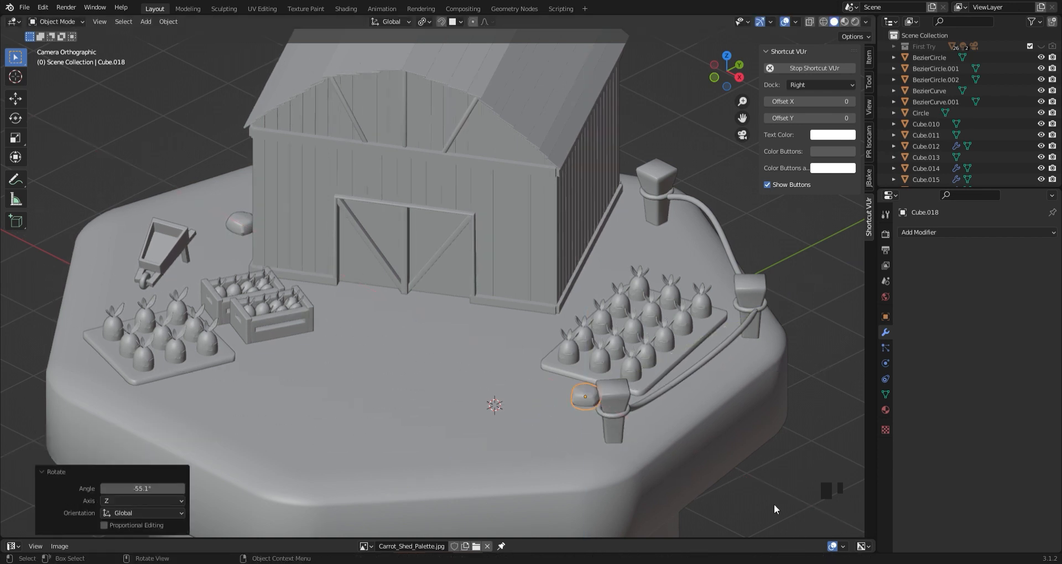
Move the copied rock to the ground between the larger carrot bed and the rear fence post
key("g")
key("g")
key("x")
left_click(682, 253)
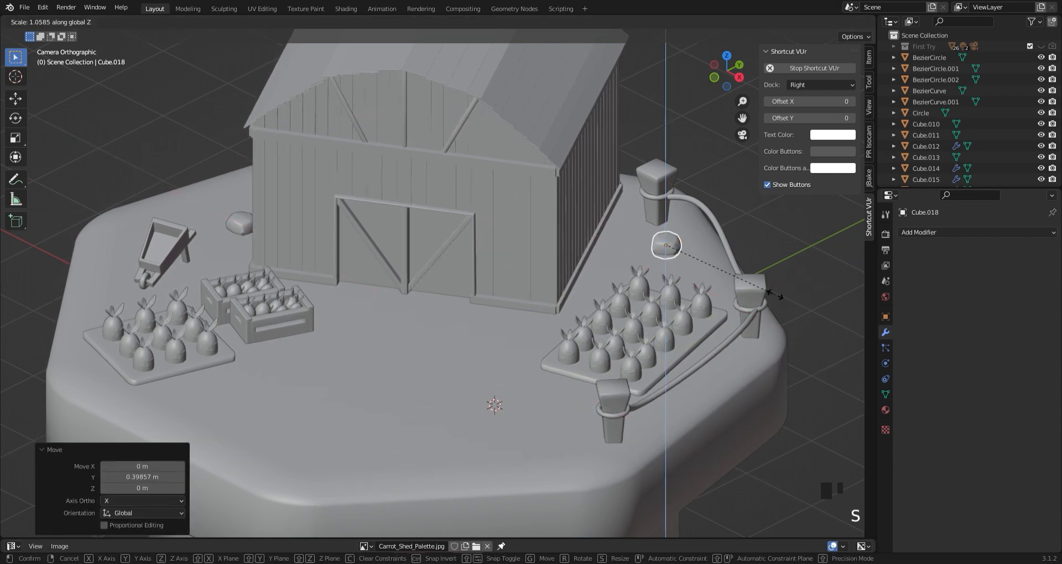
Reshape the copied rock by scaling it along Z and along X into a wider, flatter stone
left_click(738, 278)
key("s")
key("x")
left_click(783, 304)
Duplicate the flat rock and move the copy along X and Y to the open ground at the platform's front
scroll(782, 303, "down", 2)
scroll(768, 293, "up", 2)
key("shift+d")
key("x")
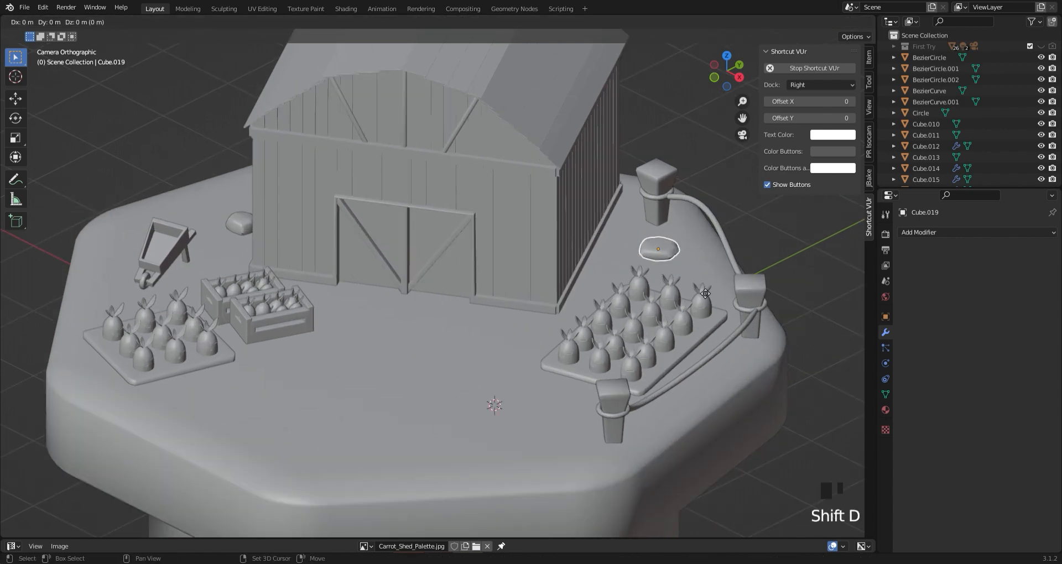
left_click(789, 293)
key("g")
key("y")
left_click(509, 432)
Rotate the new rock around Z, scale it to 0.517 and stretch it along Y
key("r")
key("z")
left_click(509, 434)
key("s")
left_click(555, 427)
key("s")
key("y")
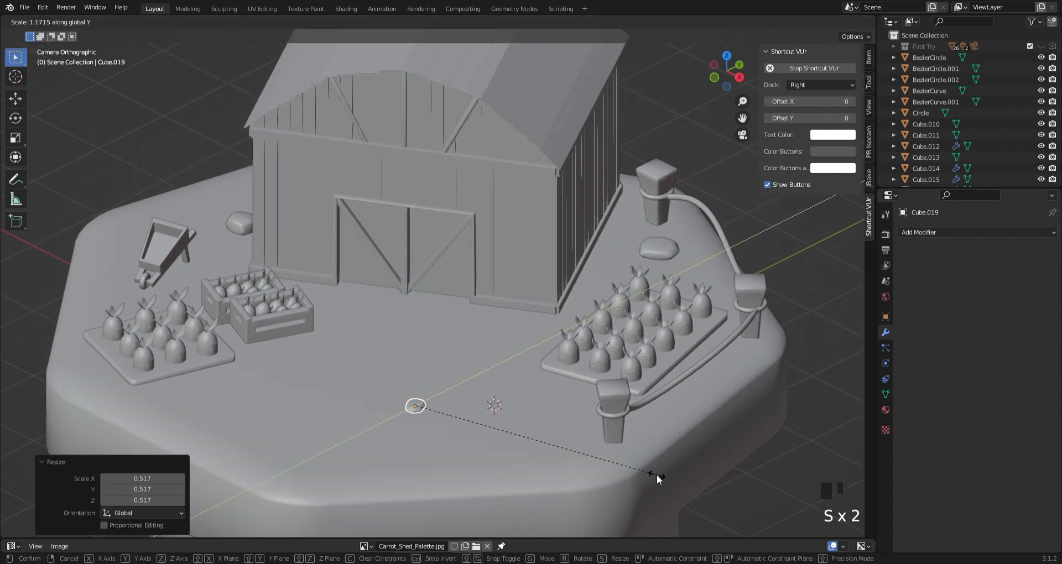
left_click(656, 472)
Move the small rock along X close to the crates and lower it about 0.036 m along Z into the ground
key("g")
key("x")
left_click(509, 491)
scroll(360, 210, "up", 12)
key("g")
key("z")
left_click(365, 216)
key("KP_0")
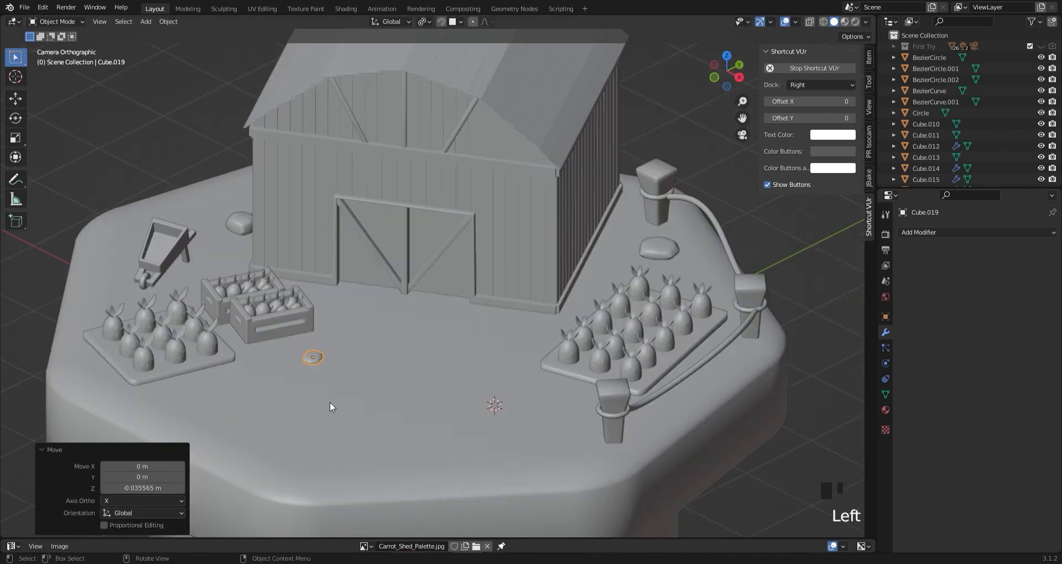
Duplicate the small rock, placing the copy along Y in front of it, and rotate the copy around Z
left_click(367, 421)
key("g")
key("y")
left_click(332, 434)
key("r")
key("z")
left_click(498, 459)
Scale down the smallest rock and adjust its position beside the neighbouring stone
key("s")
left_click(454, 446)
scroll(413, 440, "up", 2)
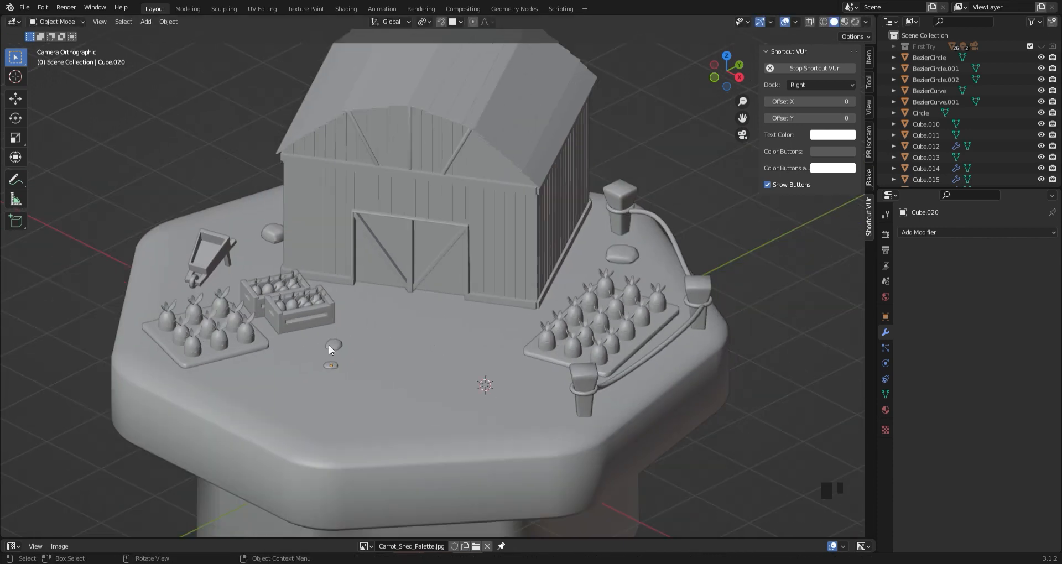
key("g")
left_click(578, 444)
left_click(430, 476)
Add a plane, isolate it in top view and clear its location to the world origin
key("shift+a")
mouse_move(346, 334)
left_click(449, 96)
key("slash")
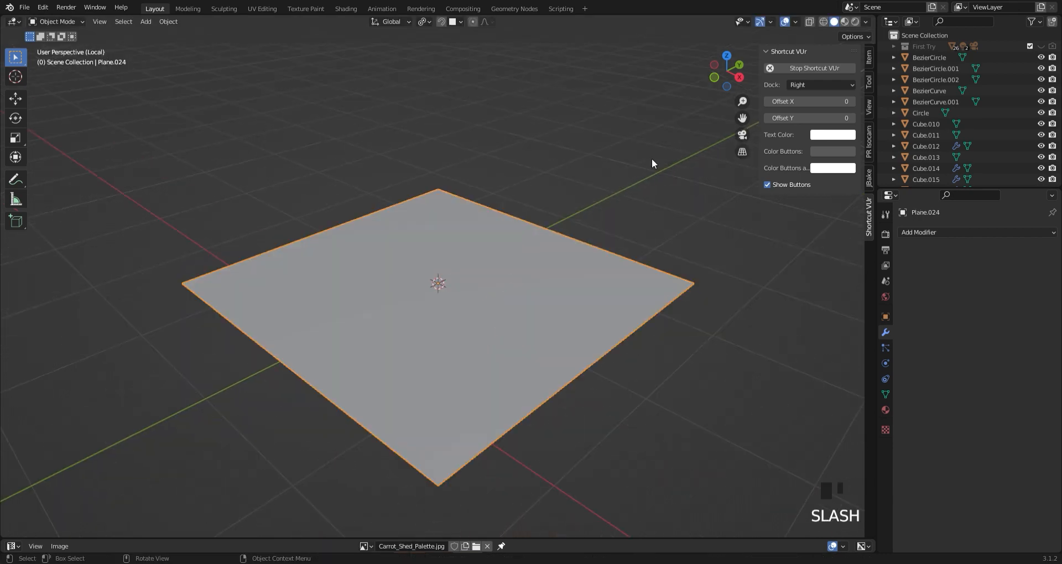
left_click(727, 56)
scroll(467, 387, "up", 5)
key("alt+g")
scroll(384, 308, "up", 2)
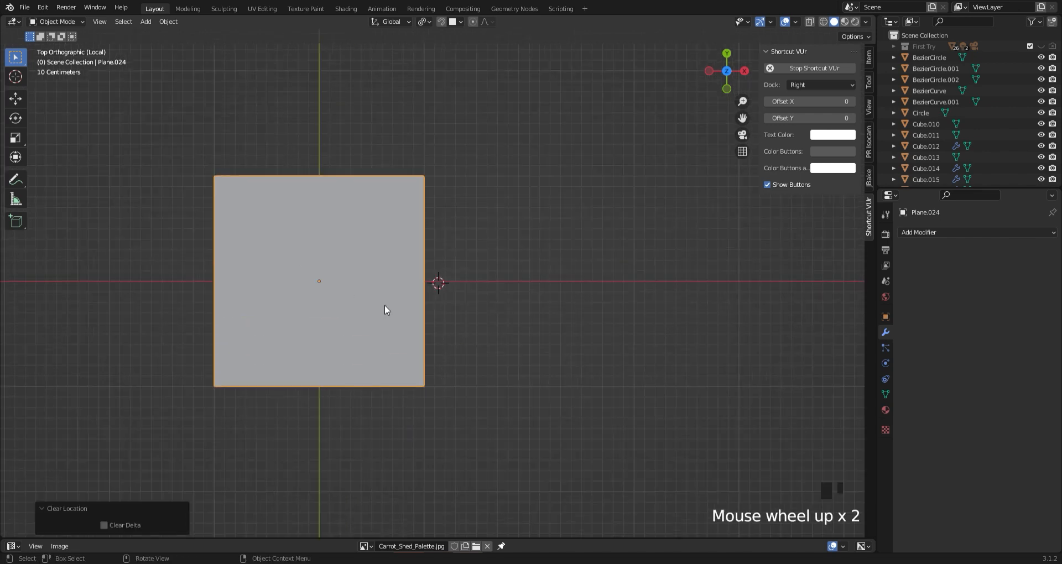
Scale the plane along X into a narrow vertical strip
key("s")
key("x")
left_click(318, 319)
Divide the strip into five segments with four evenly spaced crosswise loop cuts
key("Tab")
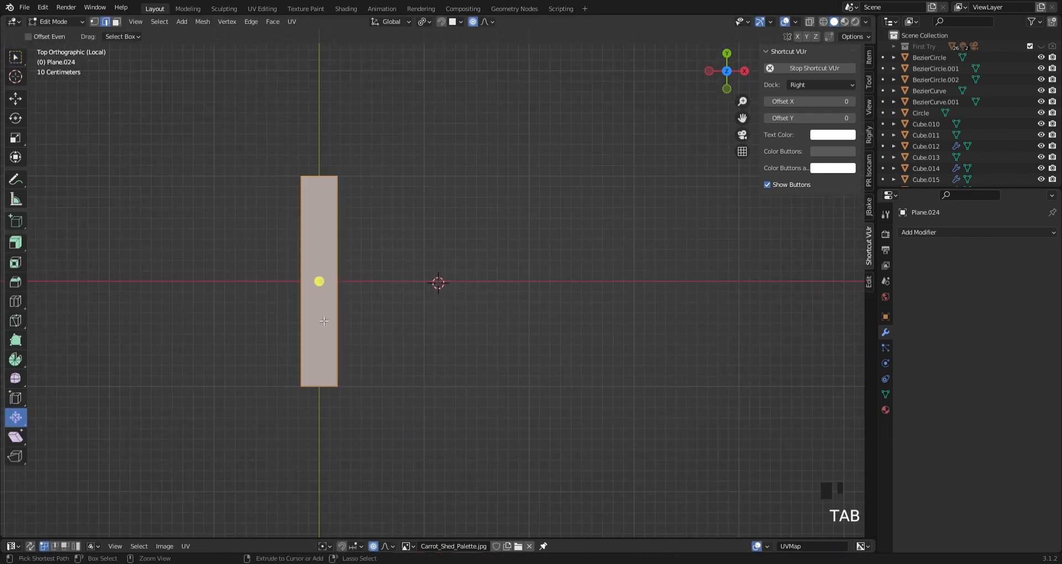
key("ctrl+r")
double_click(315, 282)
left_click(180, 440)
left_click(181, 440)
left_click(181, 440)
Scale in the strip's upper end with proportional editing to taper it into a pointed grass-blade tip
left_click(300, 239)
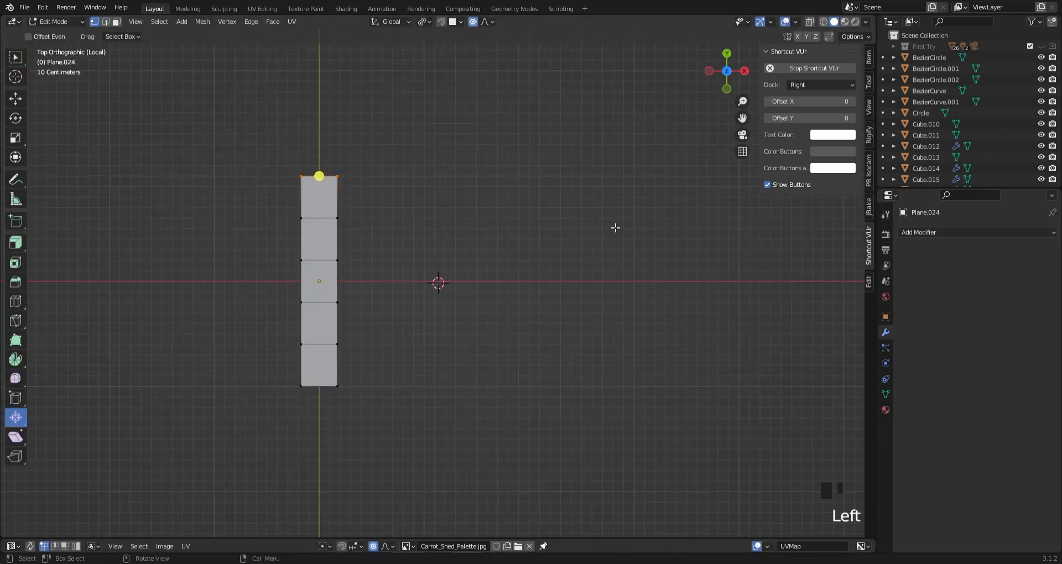
key("s")
left_click(363, 197)
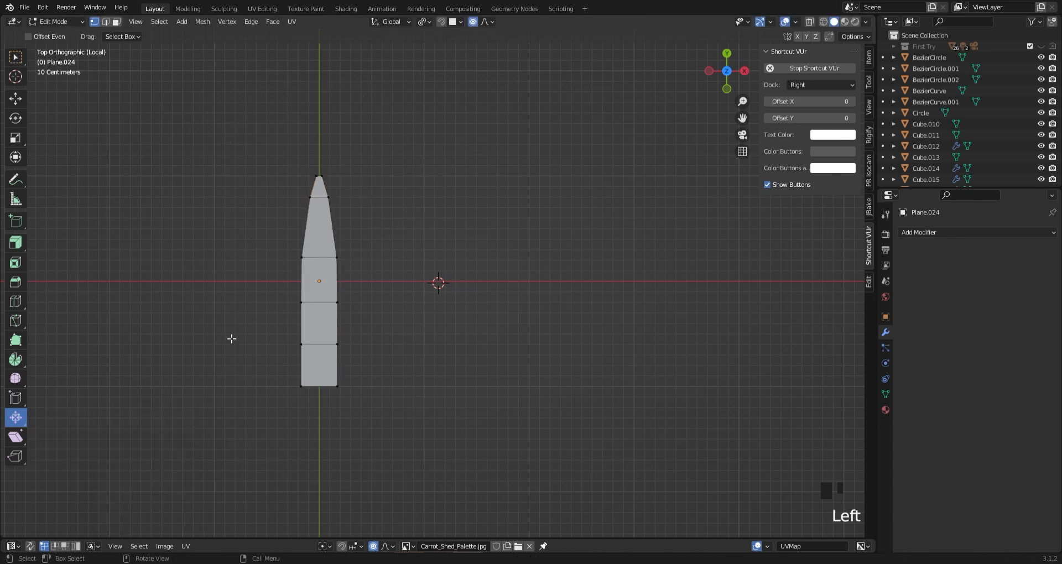
key("Tab")
key("Tab")
Extrude the grass-blade faces about 0.105 m along their normal to give the blade thickness
middle_click_drag(474, 334, 449, 283)
scroll(441, 230, "up", 1)
key("Tab")
key("Tab")
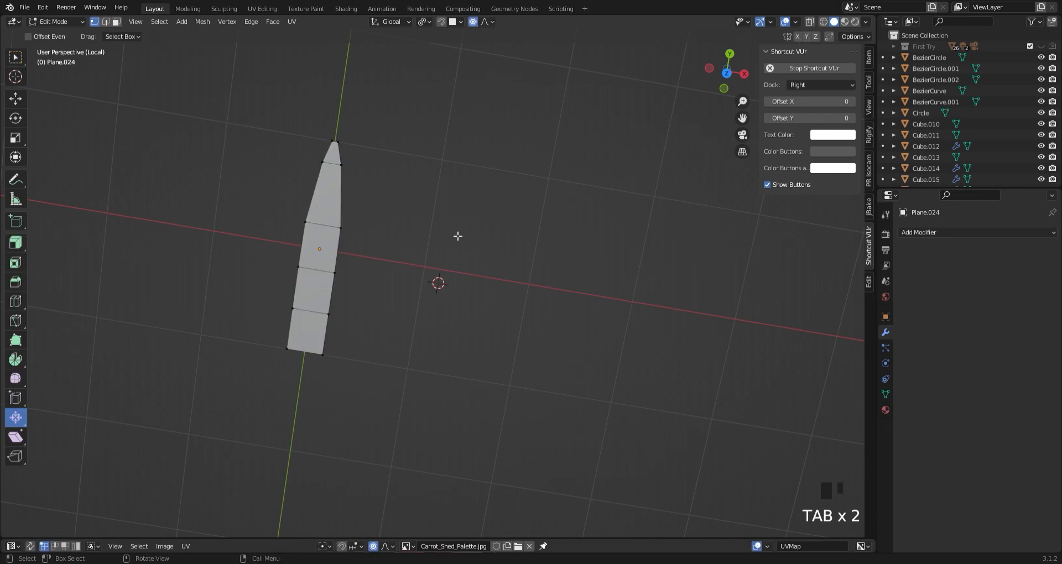
left_click(744, 74)
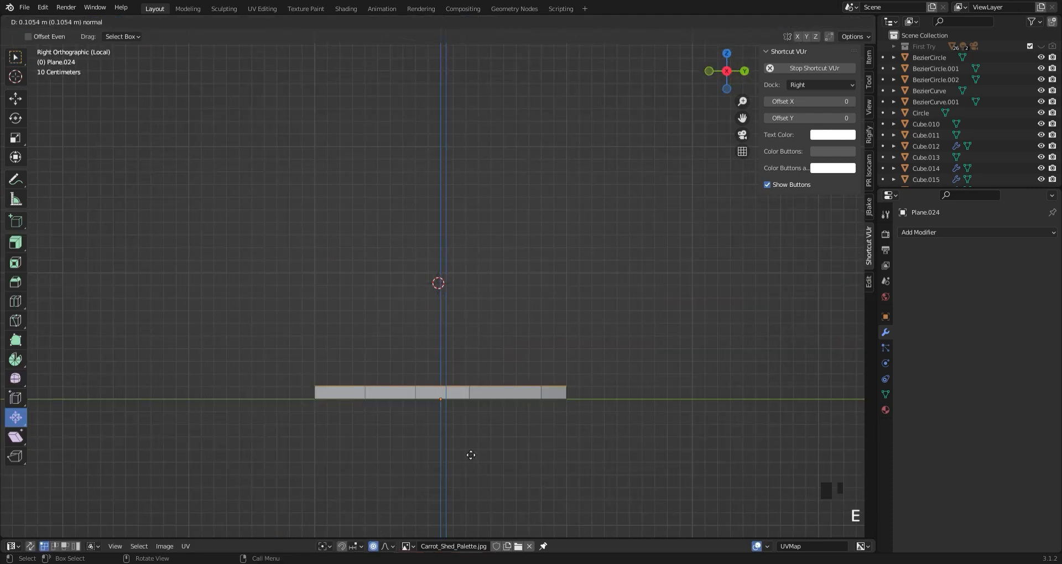
left_click(471, 455)
middle_click_drag(291, 239, 360, 330)
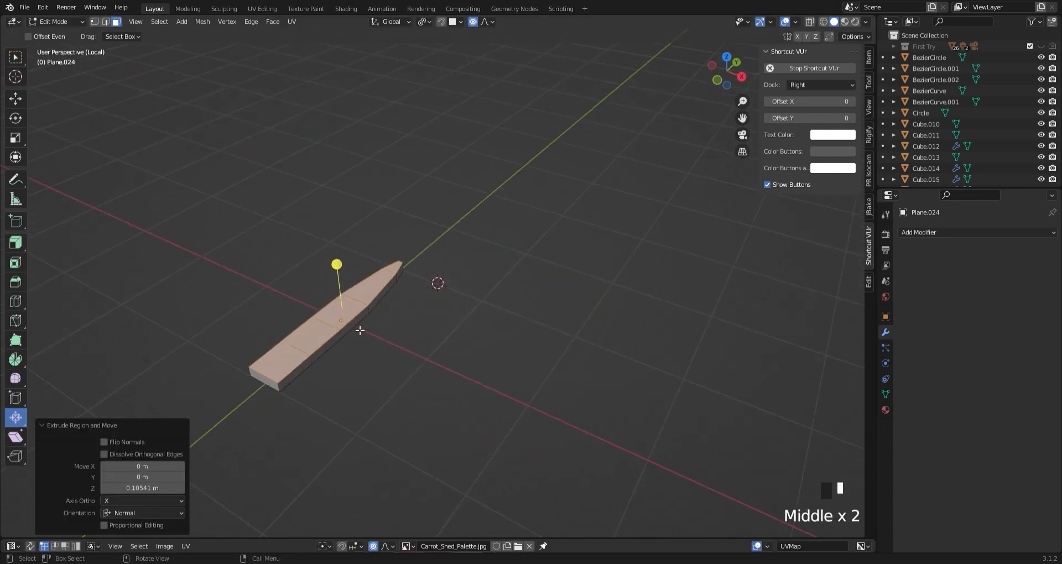
left_click(317, 321)
middle_click_drag(515, 275, 513, 315)
Add a Subdivision modifier to the grass blade
key("Tab")
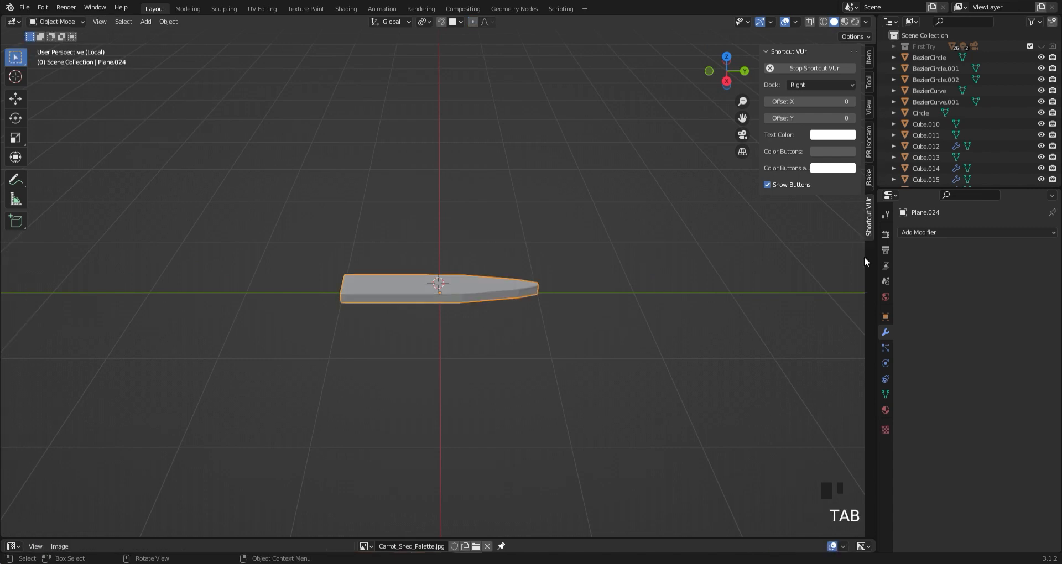
left_click(918, 232)
left_click(868, 437)
scroll(496, 315, "up", 4)
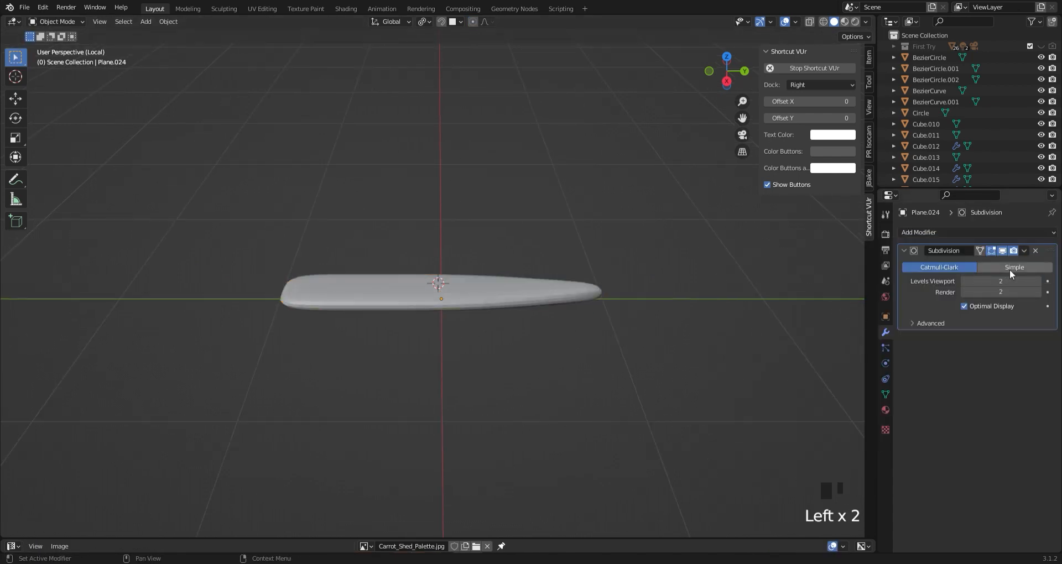
left_click(1022, 267)
right_click(476, 301)
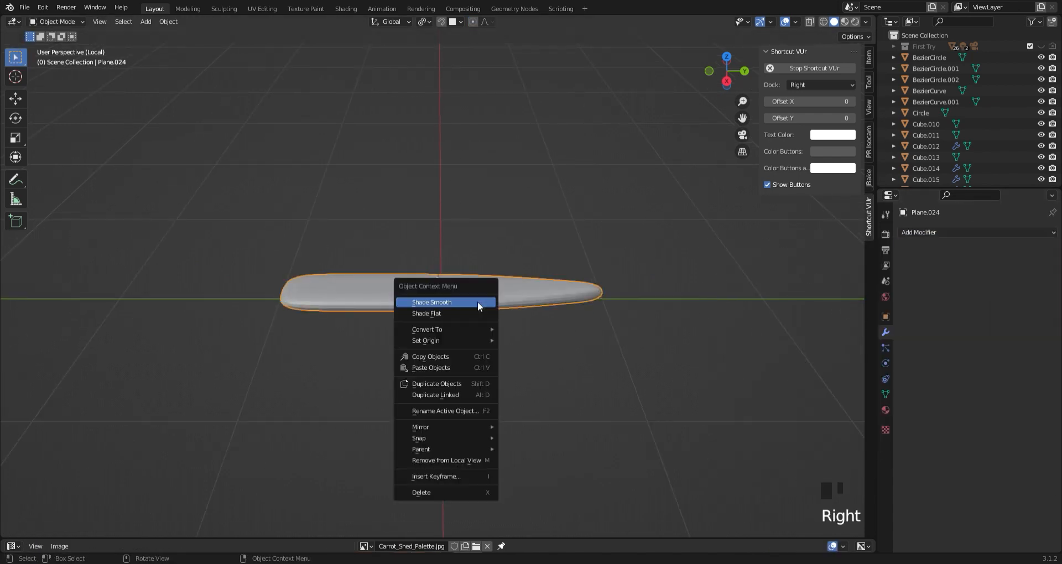
key("ctrl+z")
key("ctrl+z")
key("ctrl+z")
key("ctrl+z")
Lower the lengthwise centre edges on the blade's upper face about 0.044 m along Z to form a shallow groove
left_click(508, 376)
middle_click_drag(508, 376, 360, 320)
key("Tab")
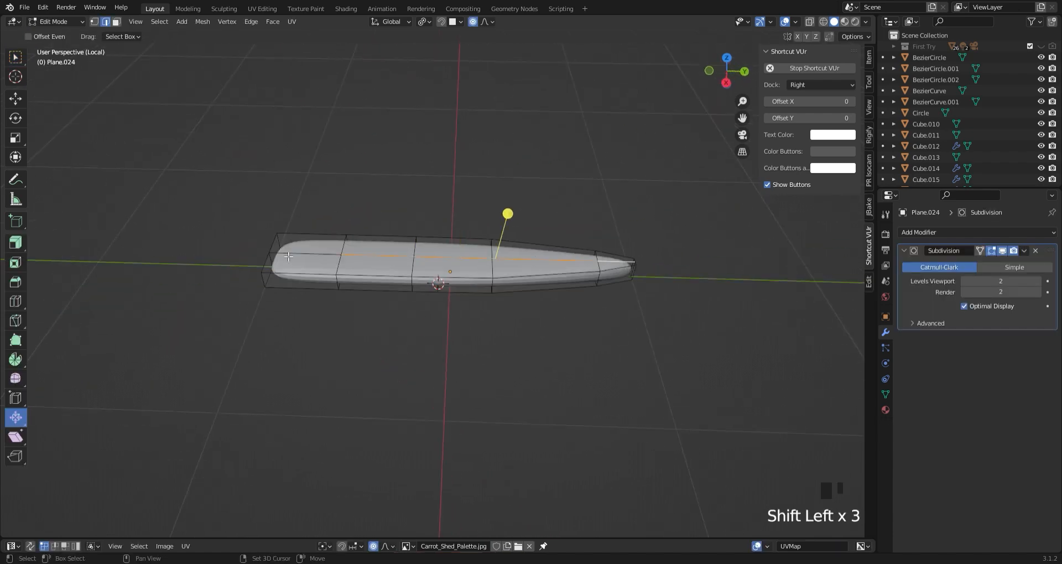
left_click(733, 84)
scroll(507, 346, "down", 5)
key("g")
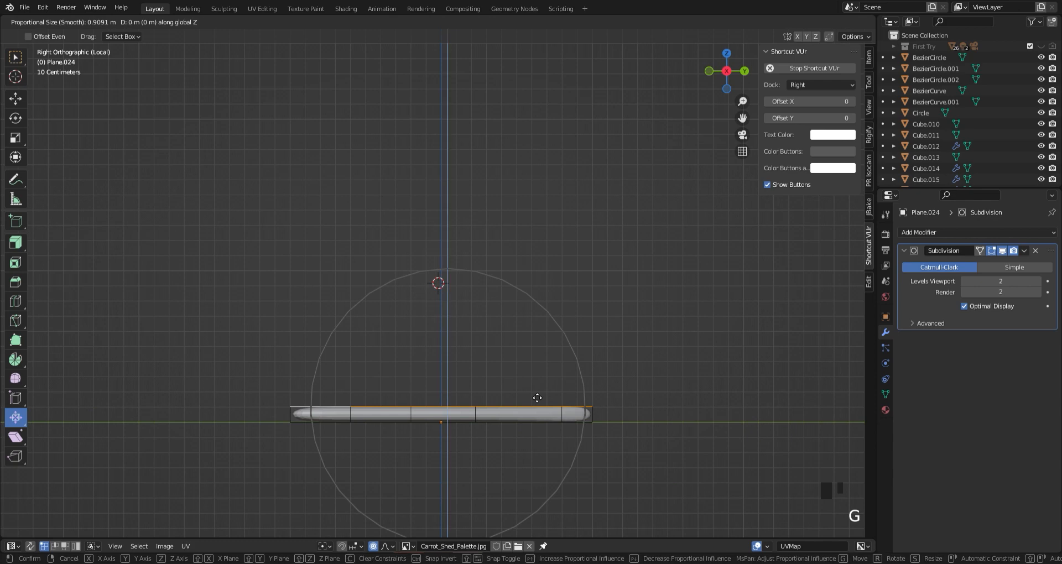
left_click(537, 397)
left_click(539, 246)
middle_click_drag(539, 246, 460, 282)
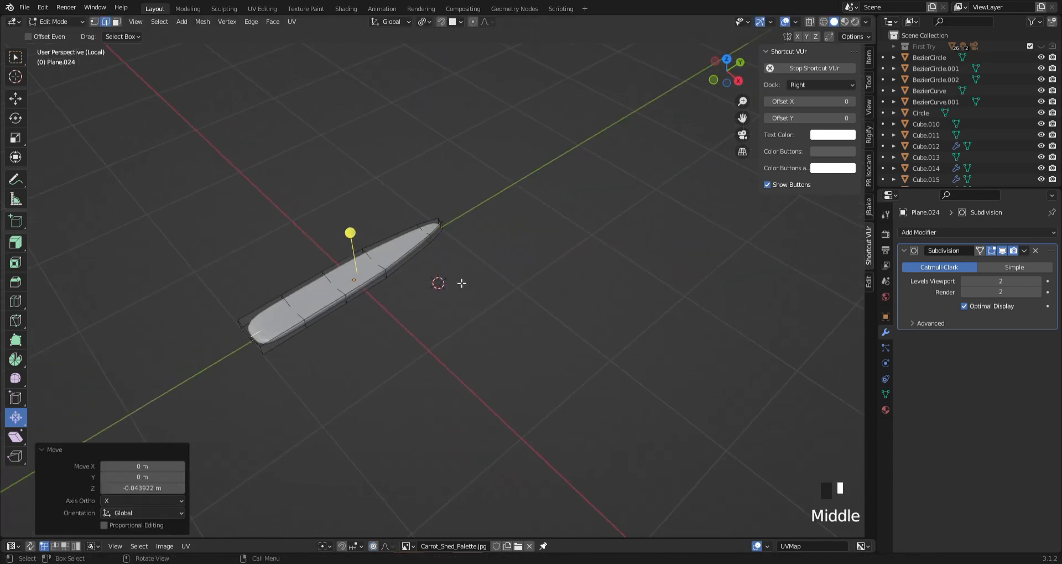
scroll(370, 336, "up", 4)
key("Tab")
Apply the Subdivision modifier and shade the blade smooth with Auto Smooth at 30°
middle_click_drag(395, 341, 307, 289)
left_click(1000, 265)
right_click(415, 352)
left_click(415, 360)
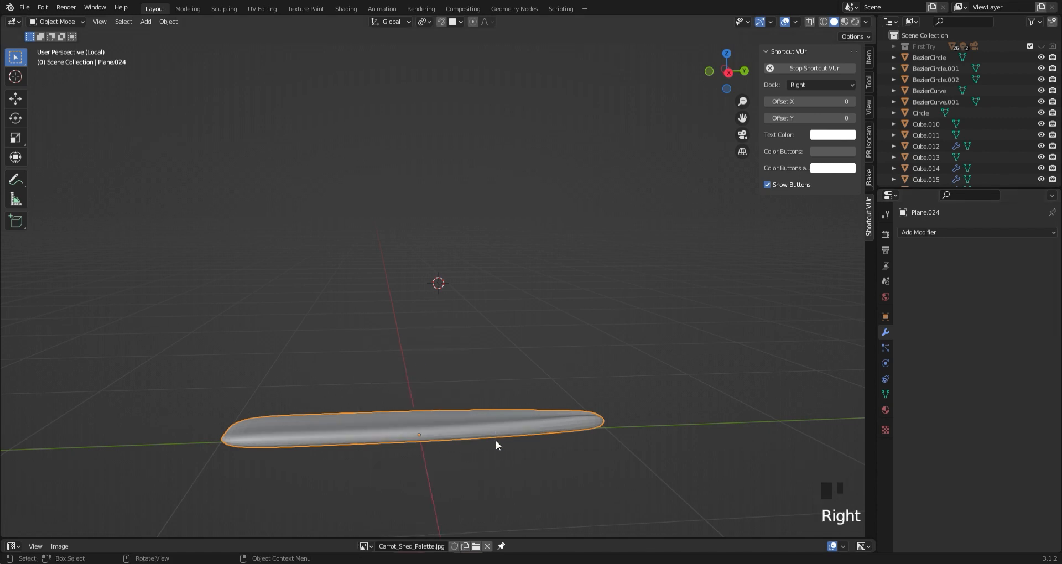
left_click(885, 394)
left_click(964, 463)
Bend the blade downward at its middle by moving the centre vertices along Z with proportional editing
key("Tab")
key("KP_3")
key("g")
key("z")
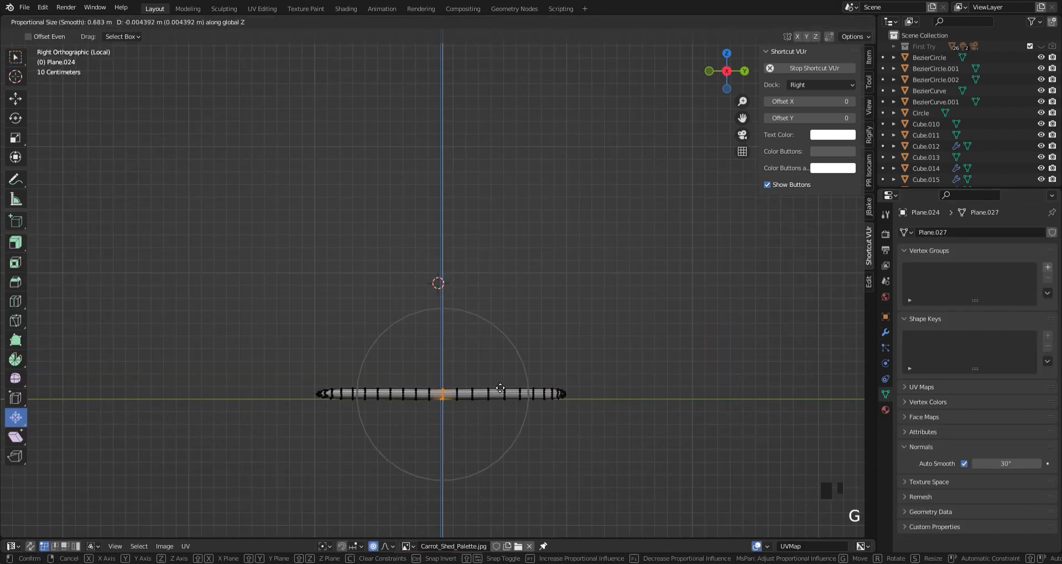
left_click(502, 422)
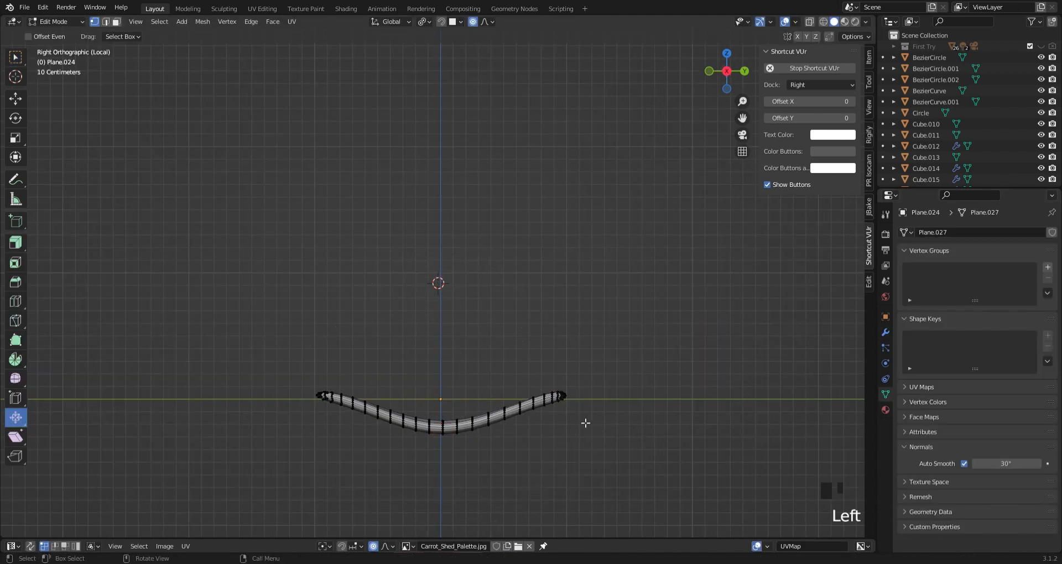
Raise the blade about 0.27 m, rotate it 90° upright about X, and shift it about -0.26 m along Y
key("Tab")
key("g")
left_click(526, 443)
scroll(348, 440, "up", 1)
type("r")
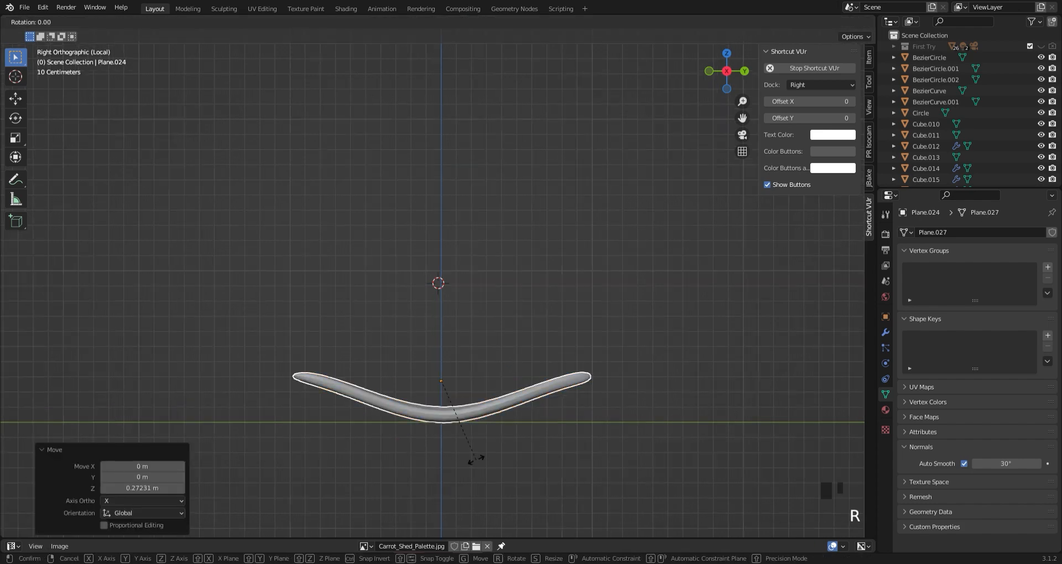
type("90")
key("Return")
key("g")
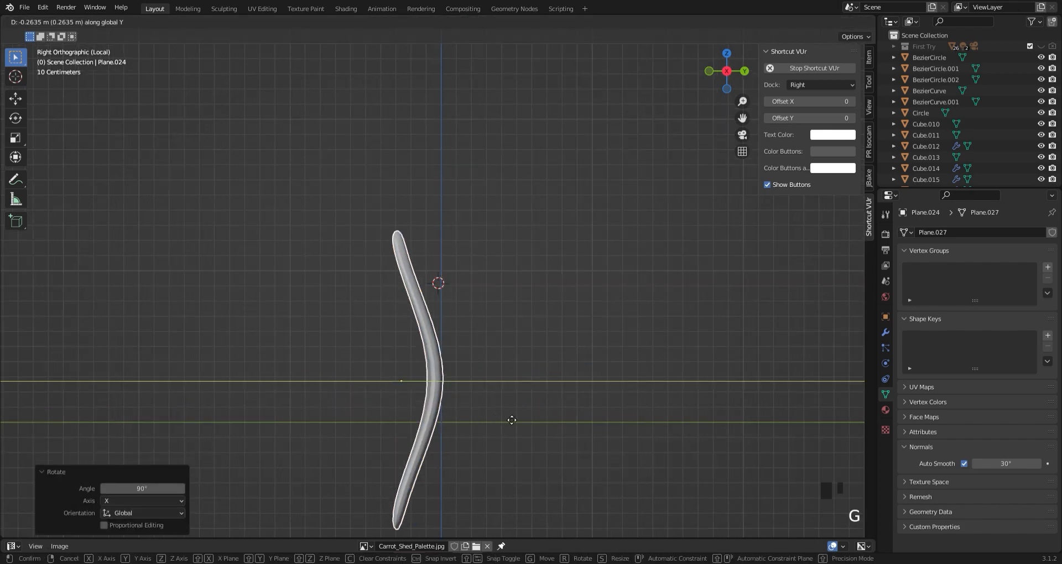
left_click(510, 424)
Tilt the blade about X until its lower half stands vertical
scroll(487, 441, "up", 2)
scroll(536, 443, "down", 3)
key("r")
key("y")
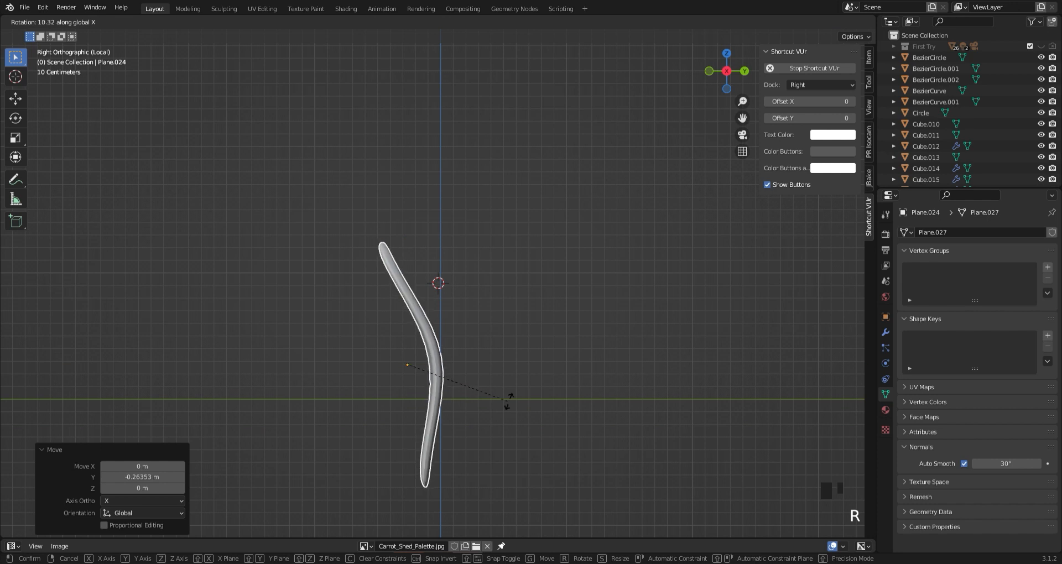
left_click(574, 393)
Shift the blade's upper section about 0.16 m along Y with proportional editing to adjust its curve
key("Tab")
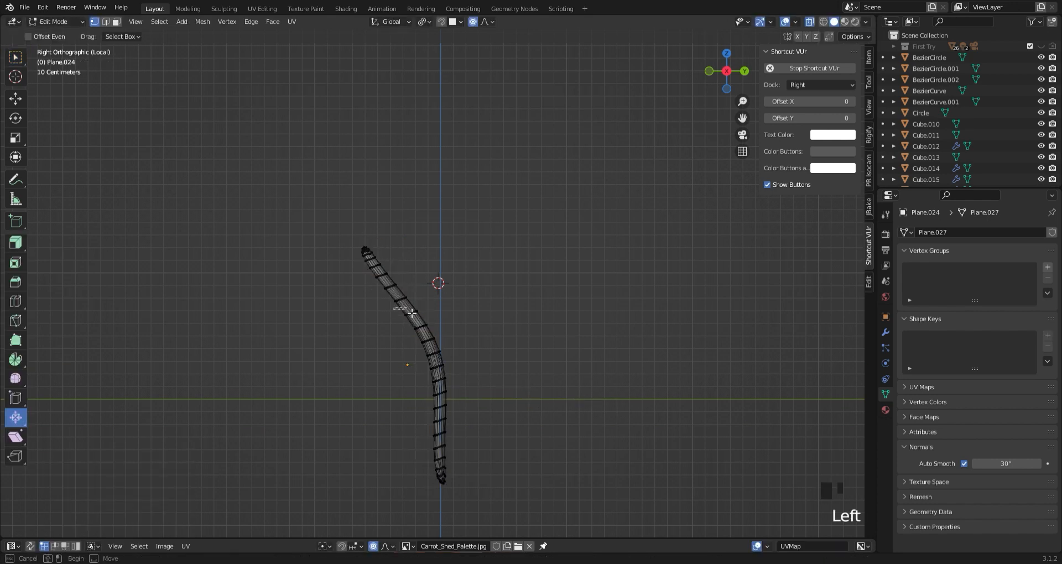
key("g")
key("y")
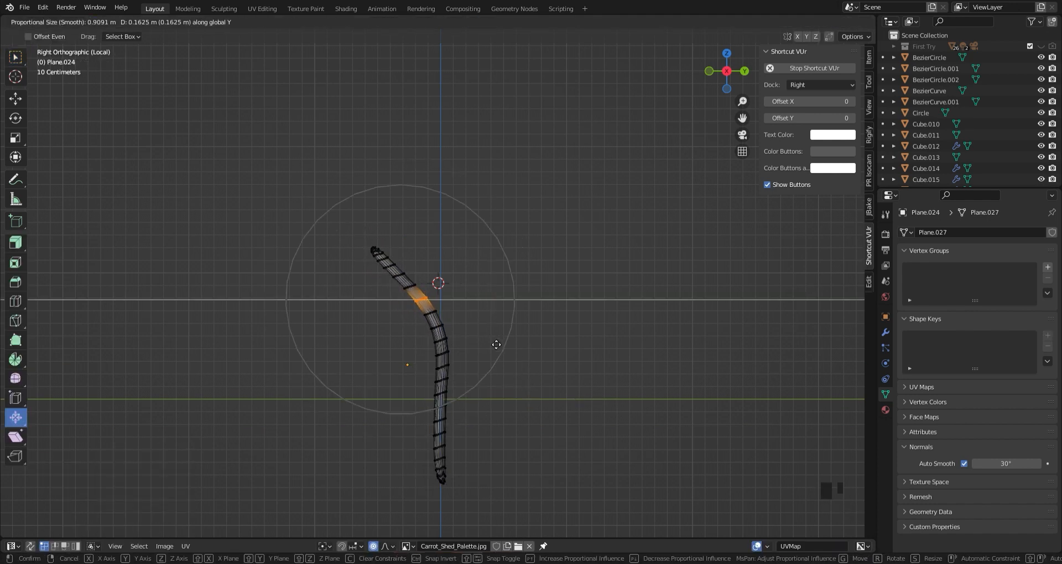
left_click(496, 345)
key("Tab")
middle_click_drag(450, 390, 441, 415)
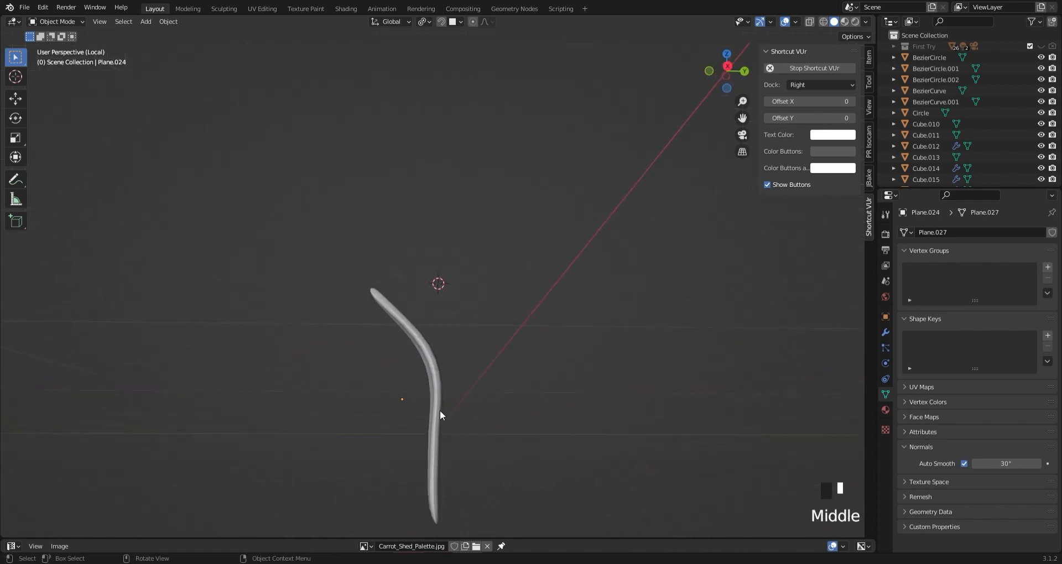
Select the vertices at the blade's bottom tip and snap the 3D cursor to them
left_click(727, 69)
left_click(437, 433)
key("Tab")
key("1")
scroll(332, 282, "up", 3)
middle_click_drag(432, 498, 345, 201, "shift")
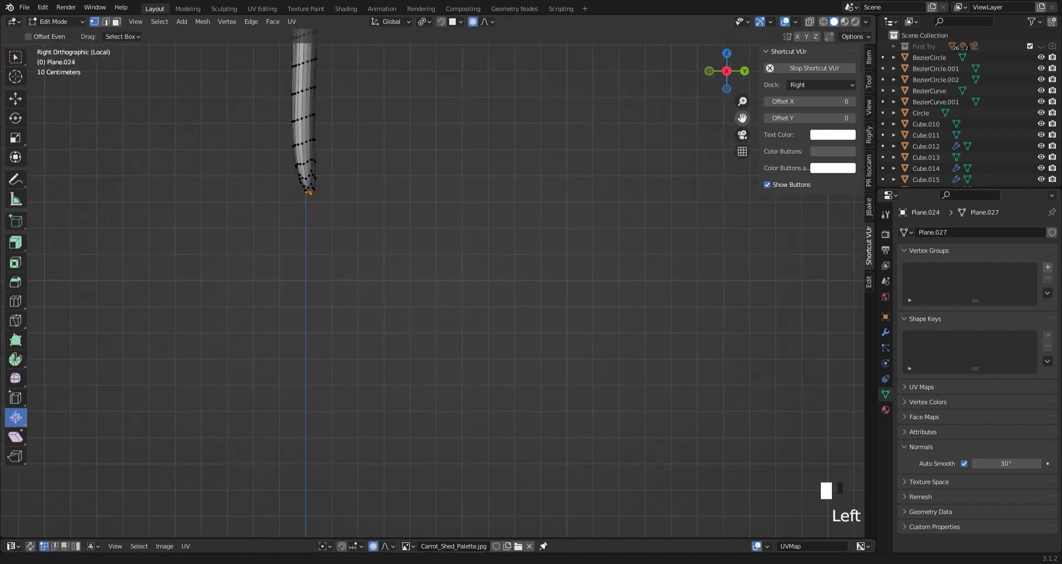
scroll(344, 201, "up", 4)
left_click(270, 180)
left_click(202, 21)
mouse_move(227, 76)
left_click(321, 143)
key("Tab")
Set the blade's origin to the 3D cursor
left_click(168, 21)
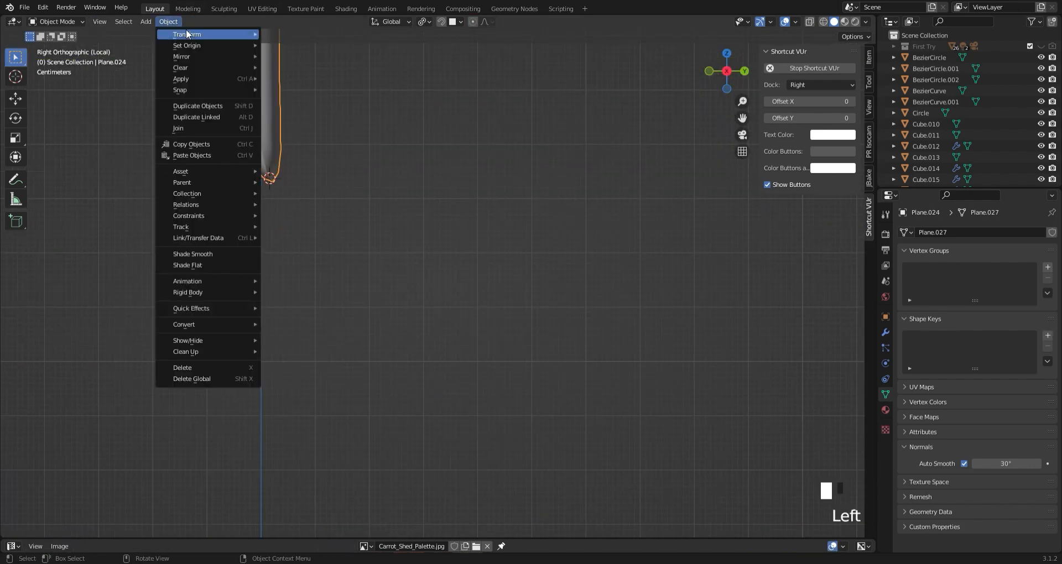
mouse_move(182, 47)
left_click(310, 70)
Duplicate the blade, rotate the copy 173° about Z, and offset it slightly beside the original
scroll(382, 215, "down", 9)
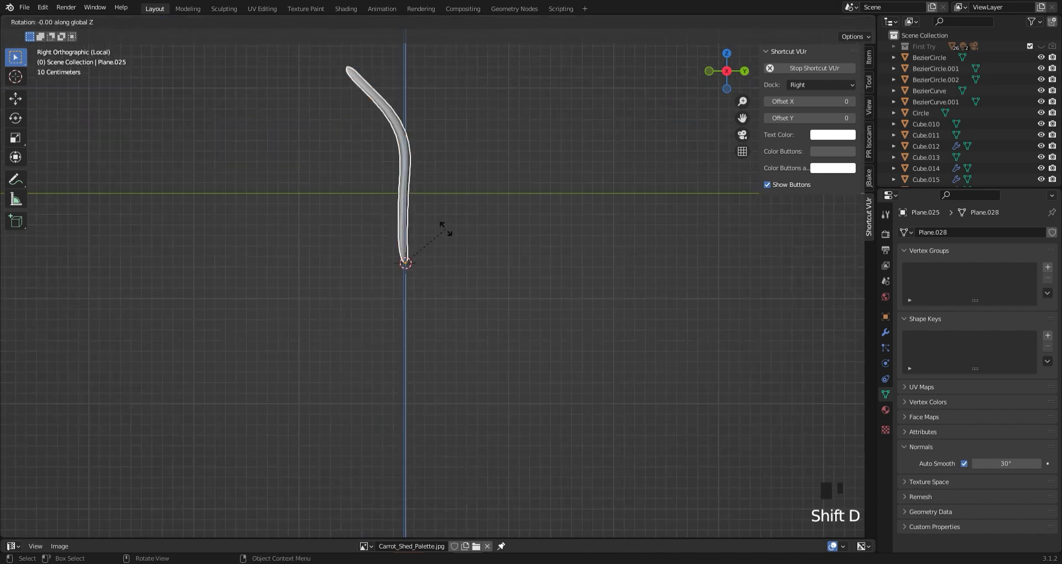
left_click(253, 359)
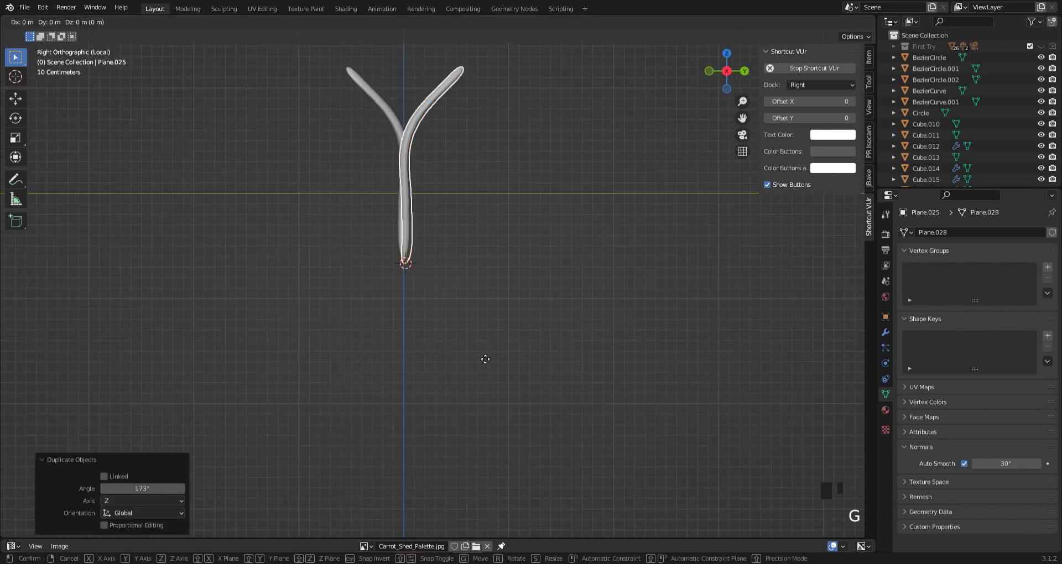
left_click(507, 351)
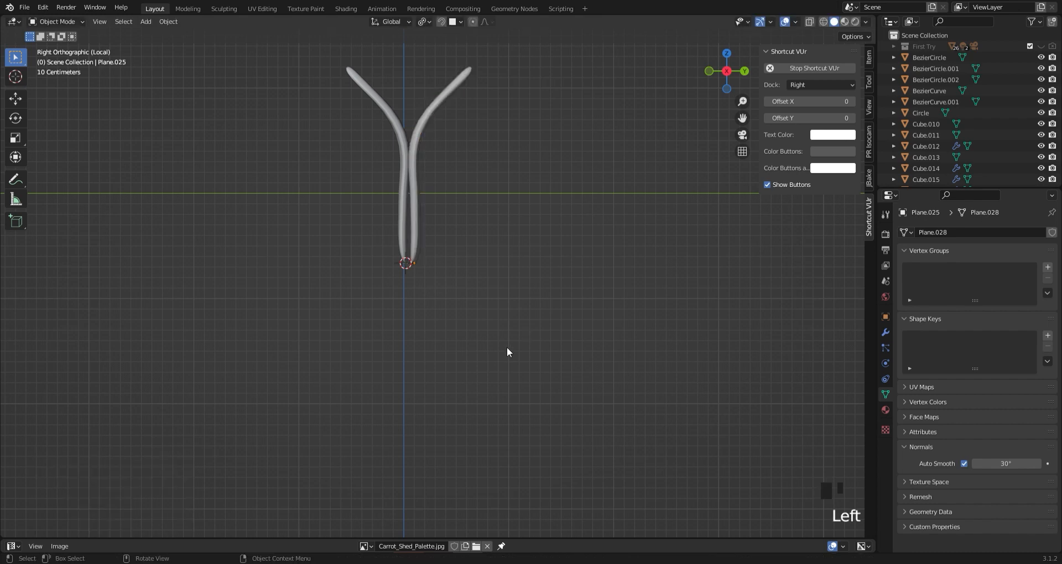
Join the two grass blades into one object
scroll(446, 256, "down", 3)
left_click(457, 270)
scroll(430, 269, "up", 3)
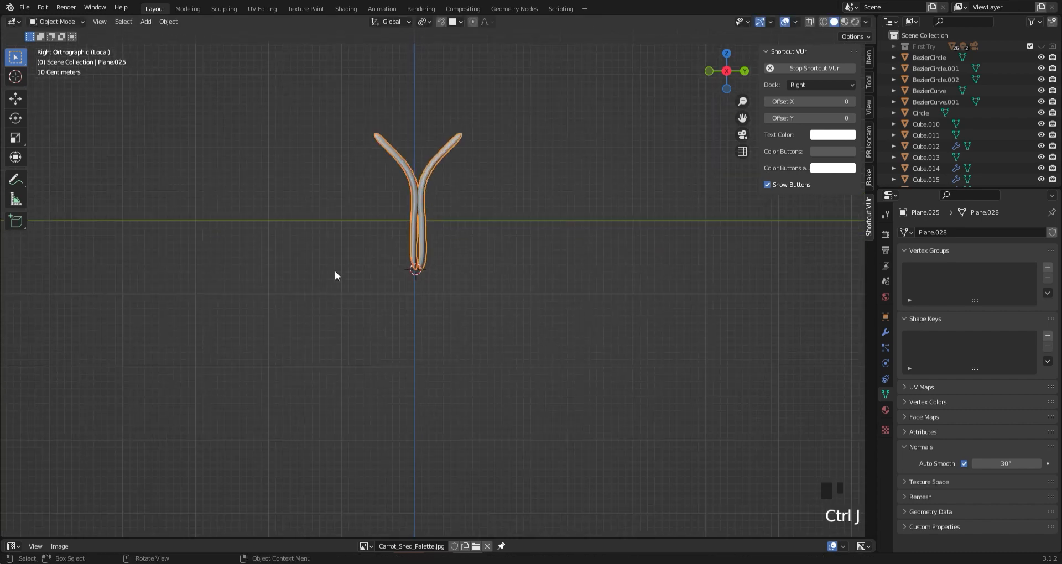
Fatten the whole joined mesh by about 0.03 m to thicken both blades
key("Tab")
left_click_drag(425, 146, 421, 143)
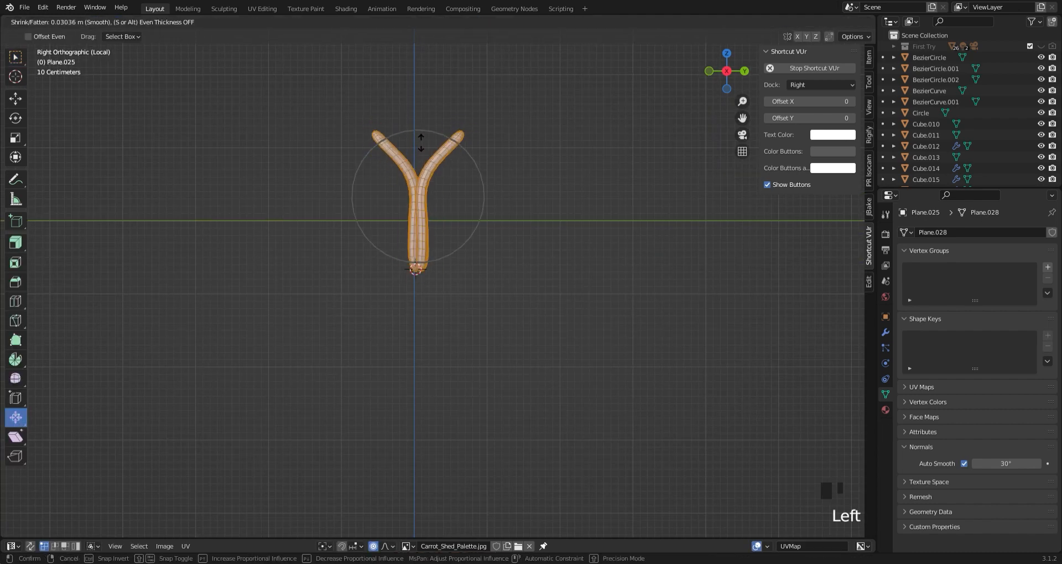
left_click(425, 148)
key("Tab")
middle_click_drag(332, 224, 357, 272)
scroll(389, 111, "up", 3)
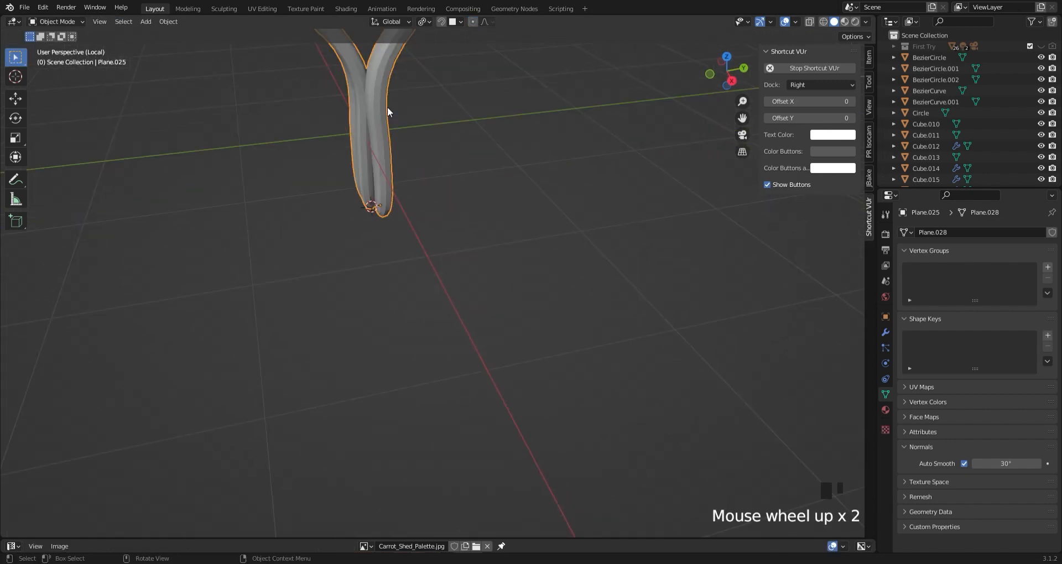
Try flat and smooth shading on the joined grass blades
left_click_drag(742, 118, 713, 193)
mouse_move(389, 111)
middle_mouse_down()
mouse_move(306, 334)
mouse_move(493, 429)
mouse_move(533, 433)
mouse_move(411, 290)
mouse_move(420, 277)
middle_mouse_up()
left_click(366, 238)
right_click(366, 238)
left_click(367, 238)
right_click(344, 270)
left_click(352, 277)
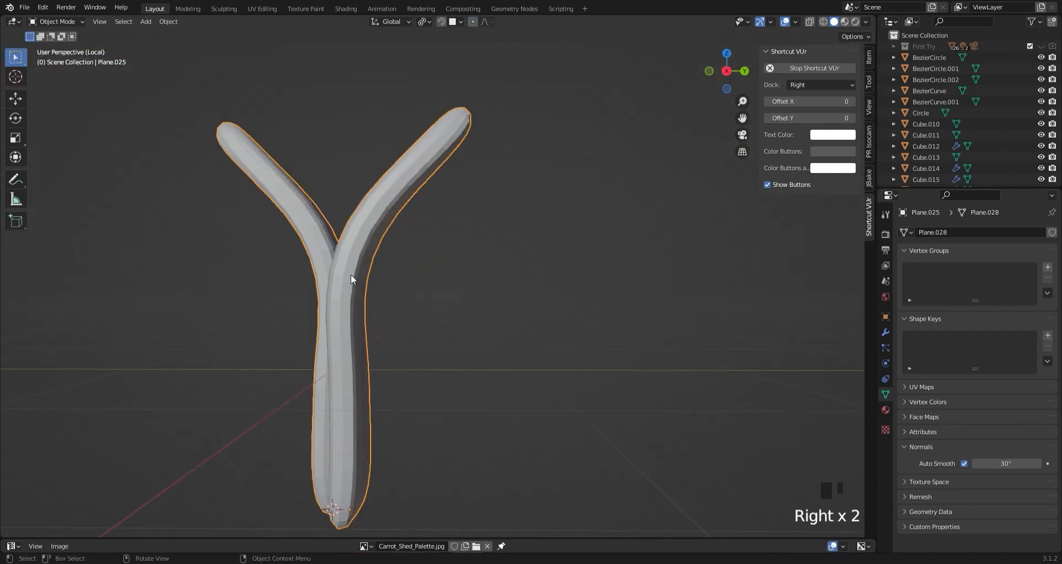
right_click(352, 276)
left_click(352, 269)
Add a Subdivision modifier to the joined grass, shade it smooth, and apply the modifier
left_click(885, 332)
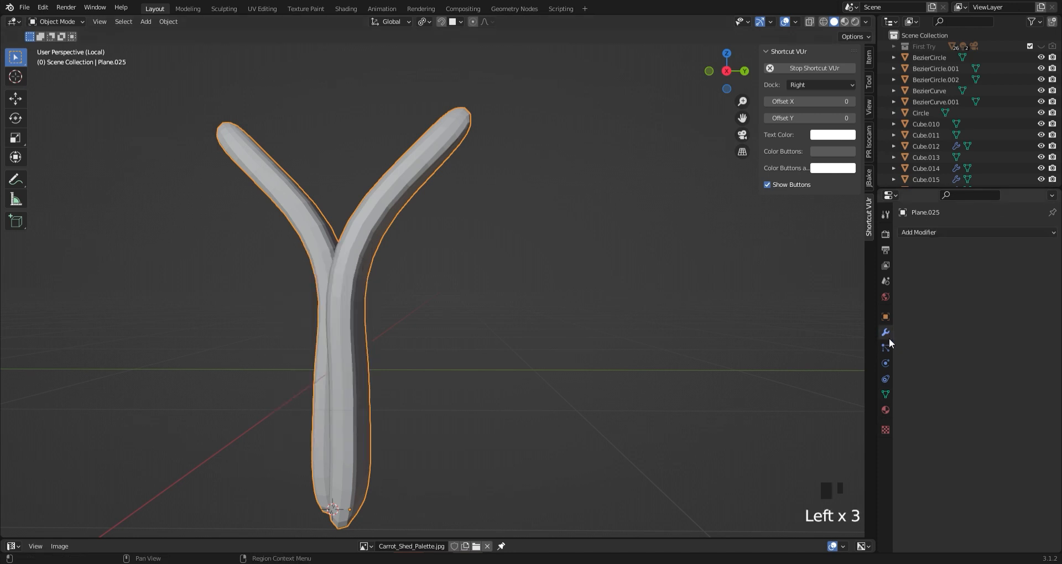
left_click(919, 232)
left_click(879, 433)
right_click(332, 209)
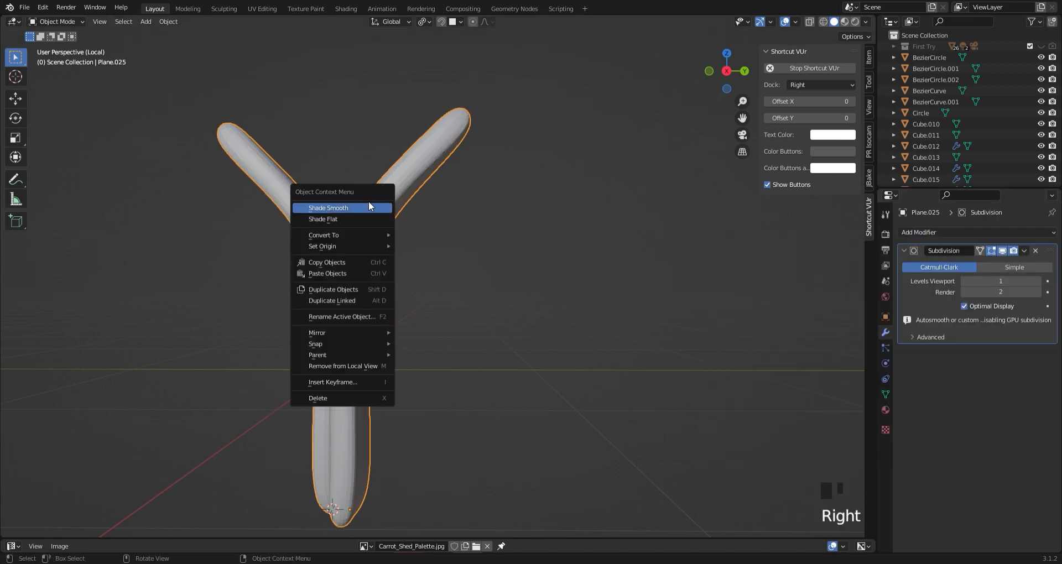
left_click(1035, 251)
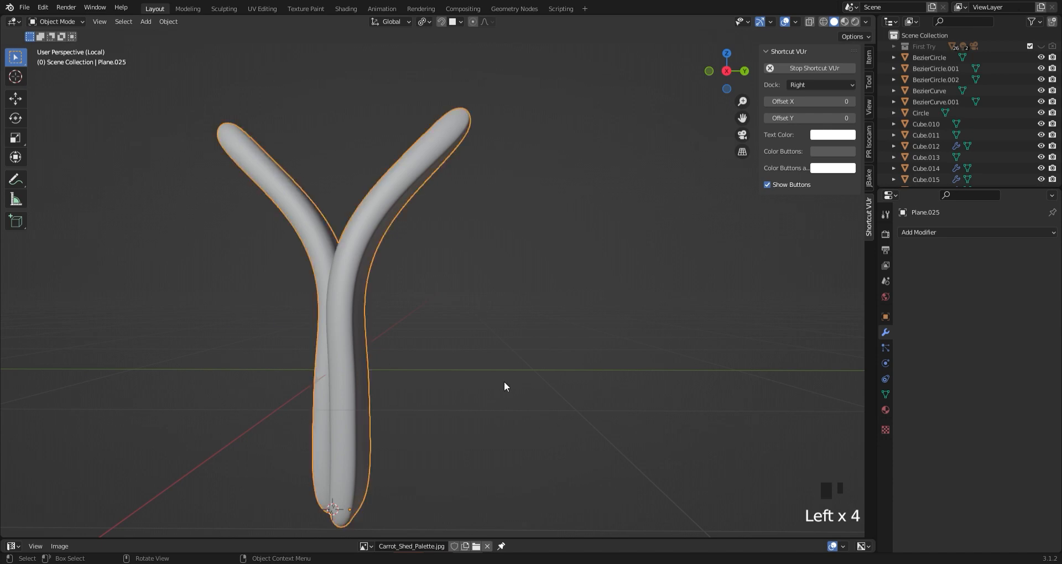
Leave the isolated view and raise the grass about 2.36 m along Z onto the platform surface
key("slash")
key("g")
key("z")
left_click(780, 284)
Scale the grass uniformly to 0.214, and scale it to 0.777 along Z to shorten it
key("s")
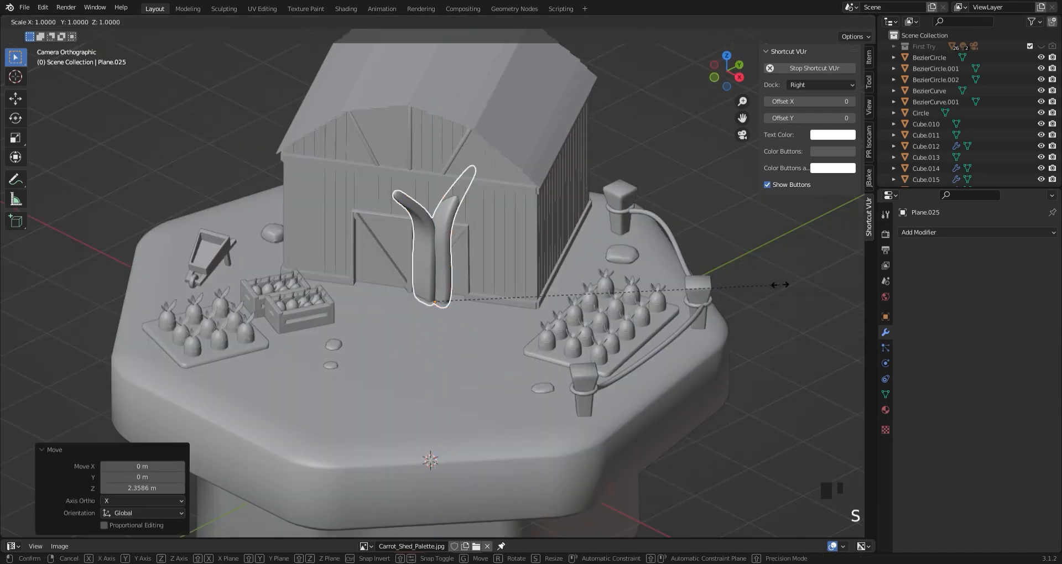
left_click(500, 309)
key("s")
key("z")
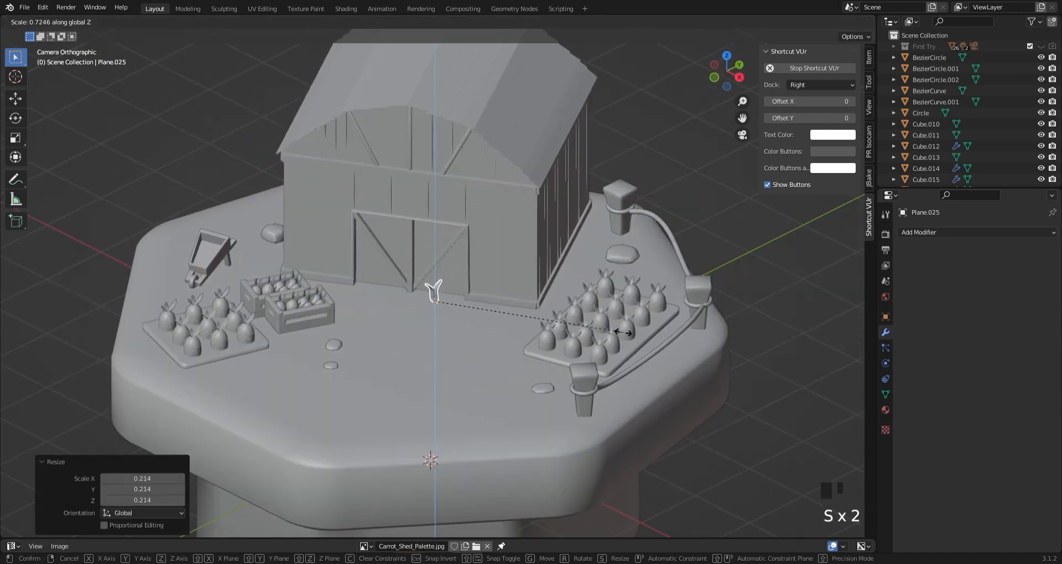
left_click(635, 335)
middle_click_drag(409, 337, 436, 318)
scroll(432, 220, "up", 8)
left_click(742, 135)
Move the grass along Y to the platform area in front of the smaller carrot bed and rotate it about Z
key("g")
key("y")
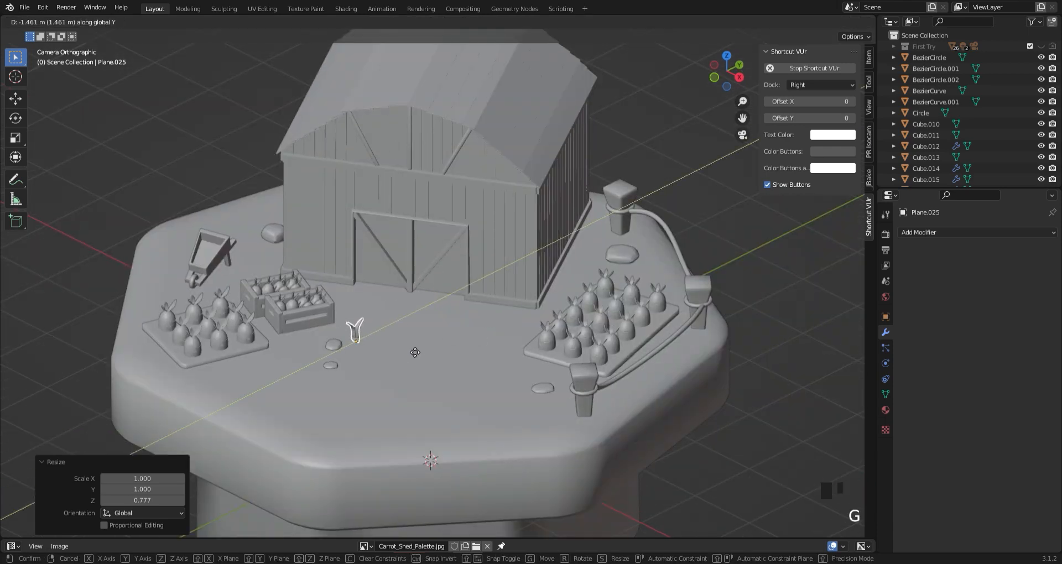
left_click(410, 354)
key("r")
key("z")
left_click(416, 433)
key("g")
key("y")
left_click(334, 417)
Duplicate the grass tuft and place the copy behind the rock beside the shed's rear side wall
key("shift+d")
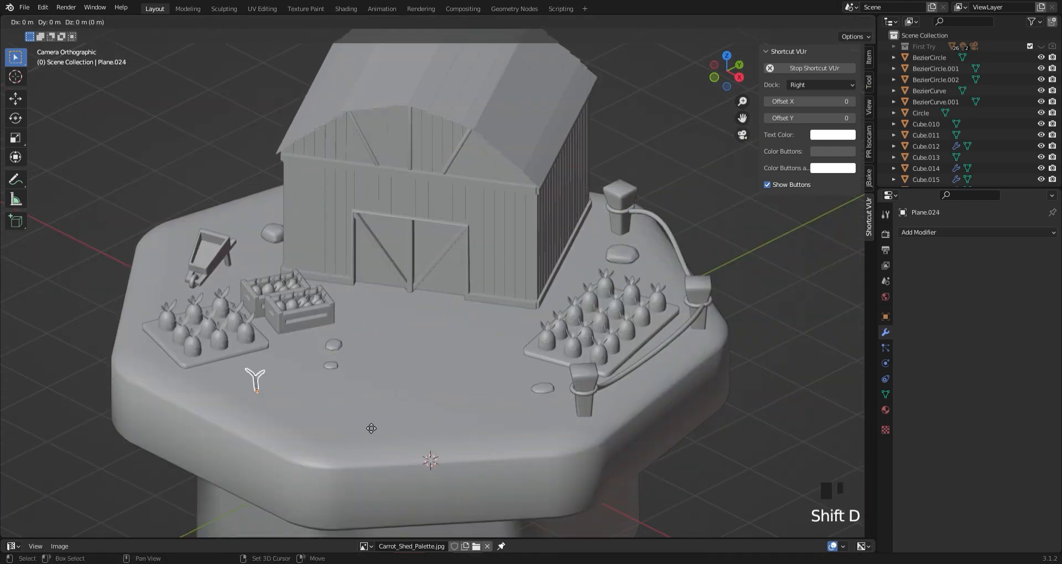
key("x")
key("g")
key("y")
key("g")
key("x")
left_click(343, 259)
key("g")
key("y")
key("g")
key("x")
Rotate the grass copy behind the rock -34° about Z and scale it slightly
key("r")
key("z")
key("s")
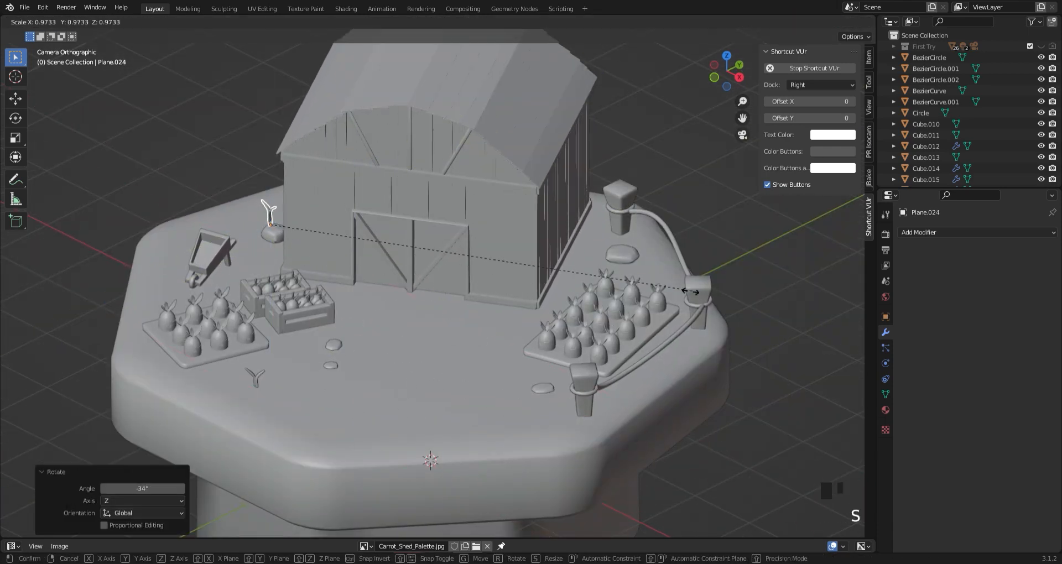
left_click(531, 276)
Duplicate the front grass tuft and move the copy along X and Y to the rock behind the larger carrot bed
left_click(256, 378)
key("shift+d")
key("x")
left_click(574, 501)
key("g")
key("y")
key("g")
key("y")
left_click(750, 214)
Rotate the fence-side tuft about Z, scale it down, and shift it along Y up against the rock
key("r")
key("z")
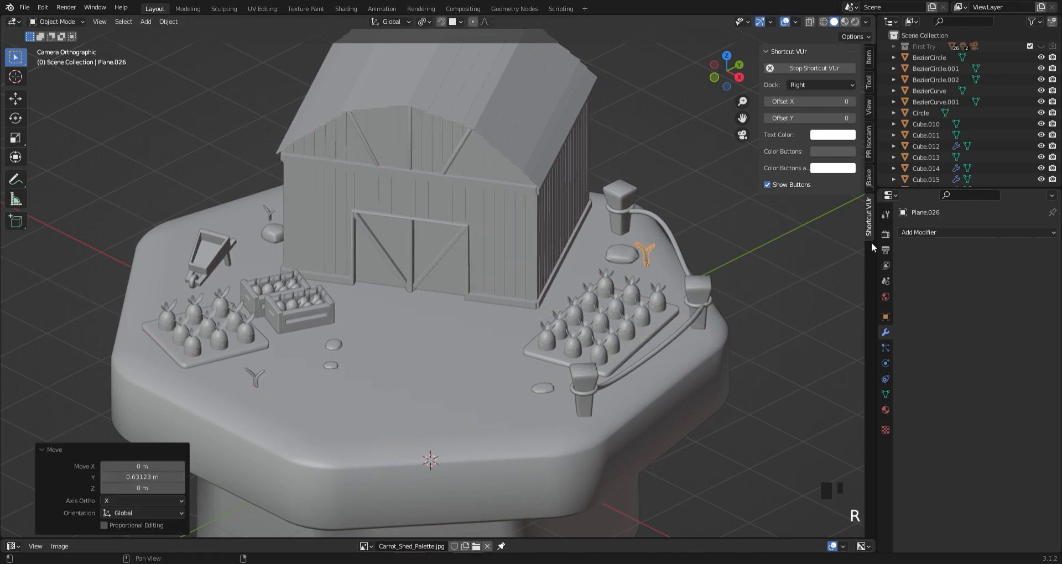
left_click(788, 290)
key("s")
left_click(765, 285)
key("g")
key("y")
left_click(758, 275)
left_click(396, 368)
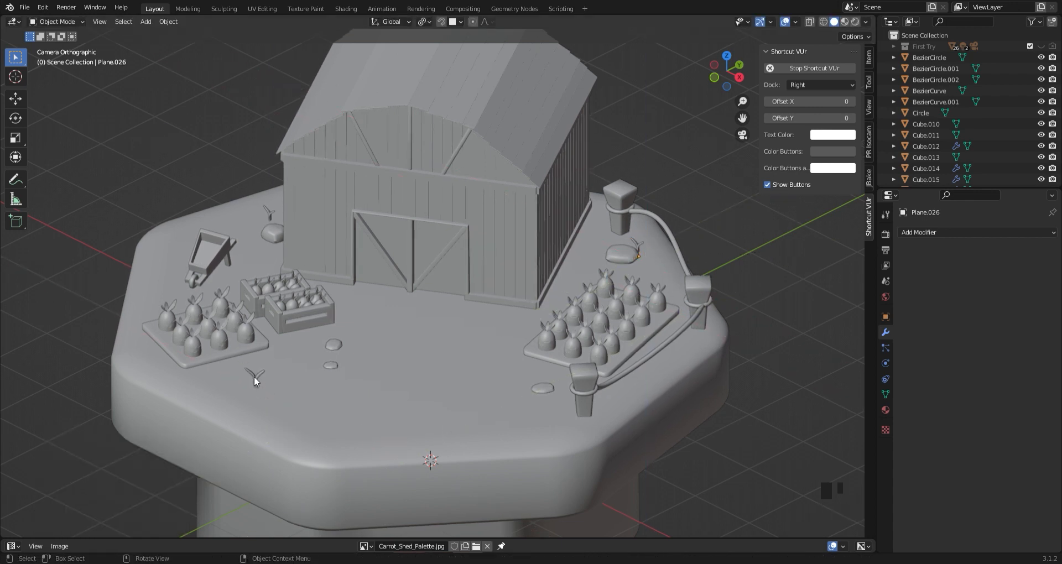
Duplicate the front grass tuft again, move the copy along X and Y toward the platform's middle, and rotate it about Z
left_click(256, 378)
key("shift+d")
key("x")
left_click(595, 446)
key("g")
key("y")
key("g")
key("x")
key("r")
key("z")
left_click(539, 506)
Move the new tuft about -1.423 m along X and shift it along Y to the ground near the larger carrot bed
key("g")
key("x")
left_click(461, 464)
key("g")
key("y")
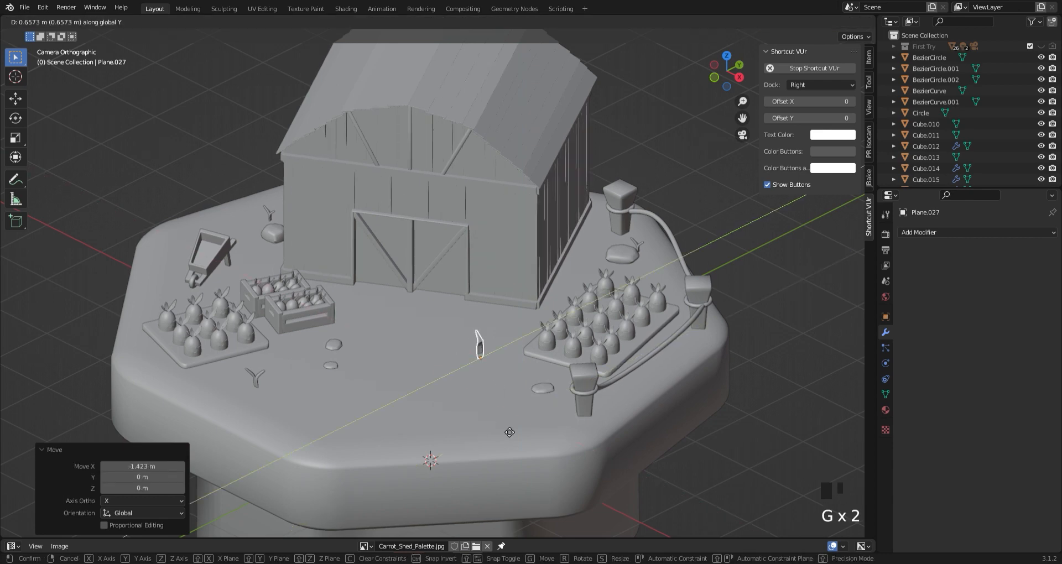
left_click(529, 419)
Scale the tuft beside the larger carrot bed down, rotate it about Z, and save the file
key("s")
left_click(755, 345)
key("r")
key("z")
left_click(538, 401)
scroll(538, 401, "down", 2)
key("ctrl+s")
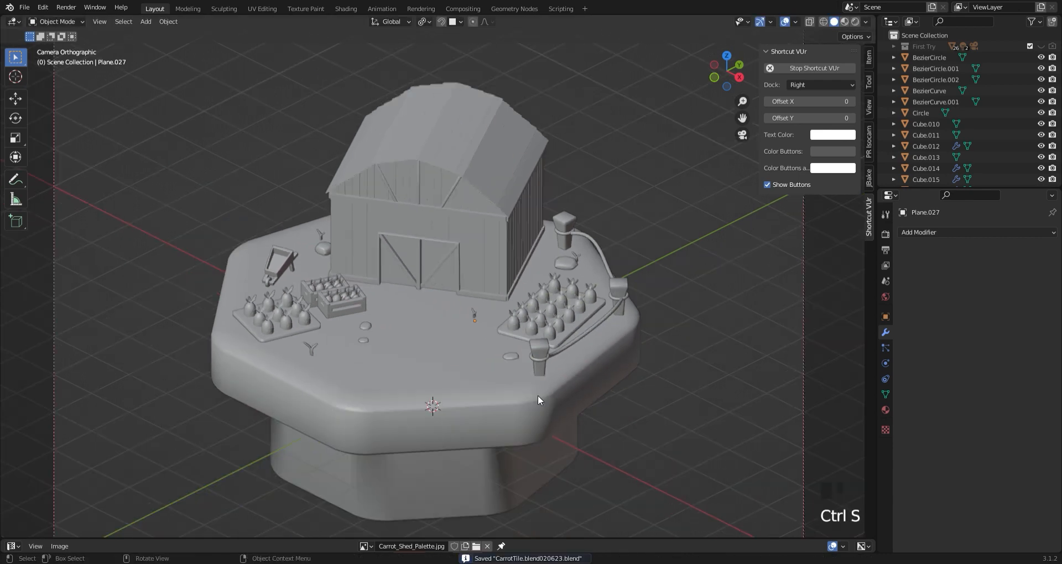
Enlarge the image editor below the viewport so that the Carrot_Shed_Palette.jpg swatches are fully shown
scroll(460, 532, "down", 2)
scroll(460, 532, "up", 2)
left_click_drag(442, 538, 387, 437)
left_click(366, 445)
left_click(463, 247)
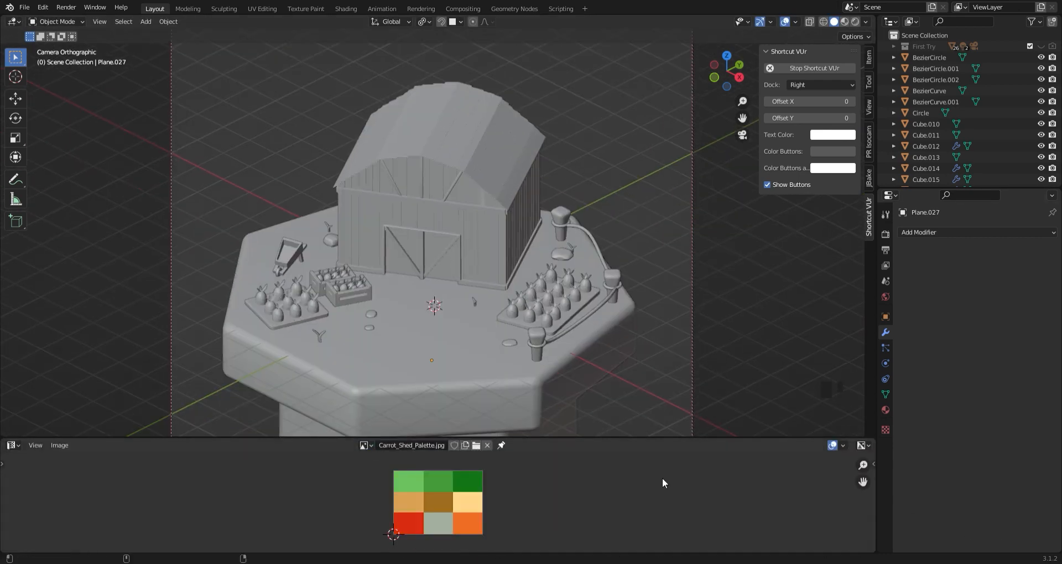
scroll(663, 481, "up", 1)
scroll(449, 221, "down", 3)
scroll(449, 221, "up", 3)
middle_click_drag(449, 220, 405, 96, "shift")
Switch the viewport to material preview and box-select the platform's lower part in Edit Mode from the right orthographic view
key("z")
left_click(379, 289)
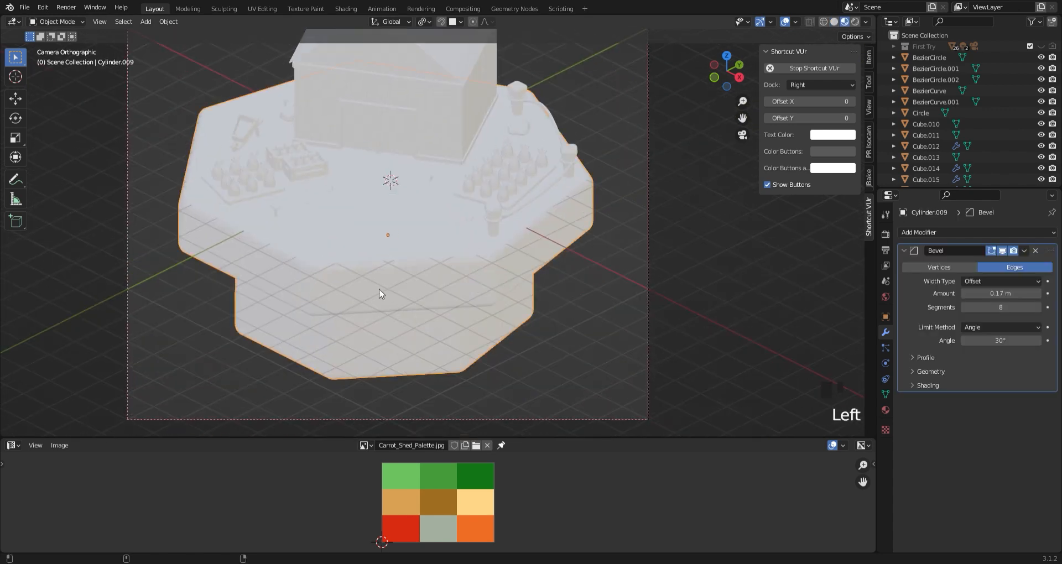
key("Tab")
middle_click_drag(380, 289, 687, 126)
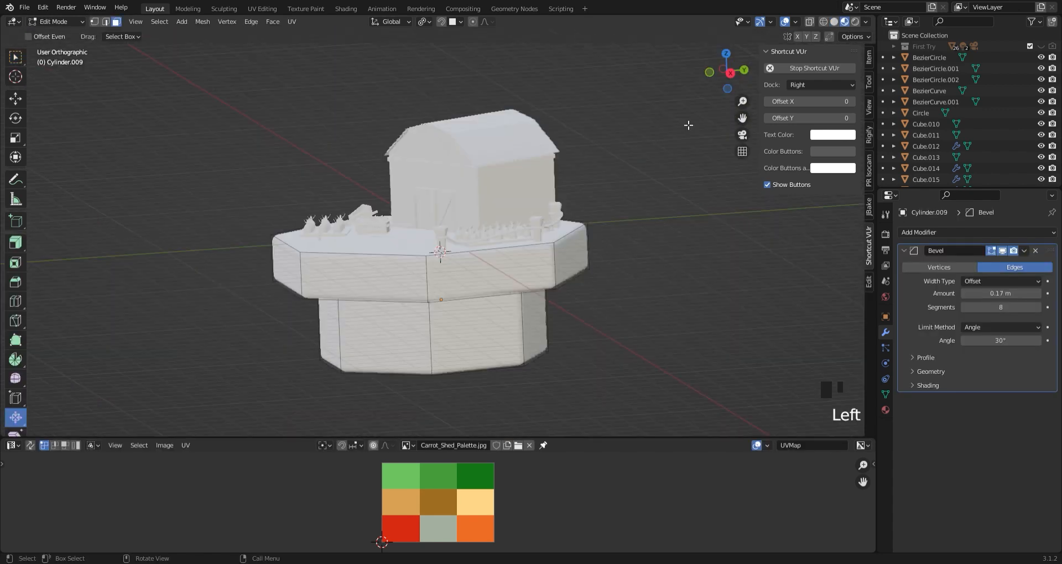
left_click(711, 72)
left_click_drag(653, 421, 159, 296)
Return the platform to Object Mode and apply its Bevel modifier
key("Tab")
left_click(1024, 250)
left_click(995, 263)
left_click(995, 168)
Create a BaseTile material on the platform and set its base color to the palette's tan
left_click(515, 236)
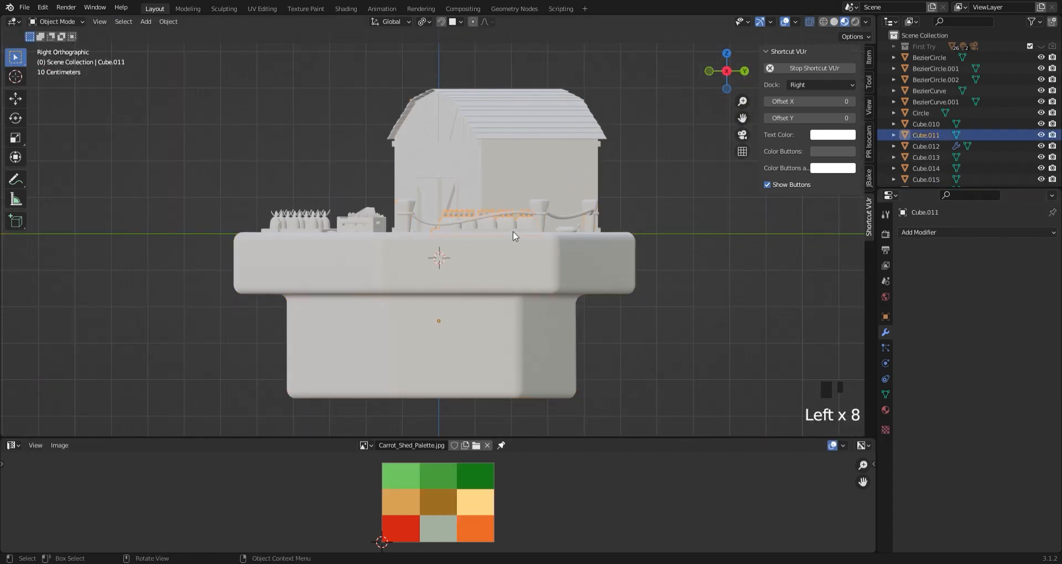
left_click(885, 410)
left_click(1006, 391)
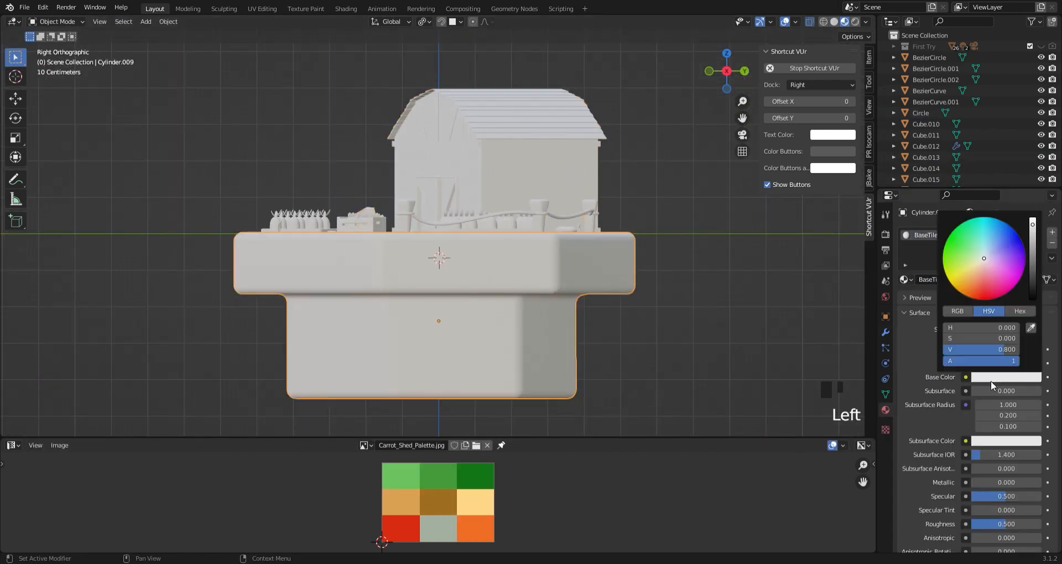
Select the faces of the platform's upper slab and add a second material named BaseTileTop
key("Tab")
left_click_drag(180, 187, 733, 298)
left_click(1052, 232)
left_click(973, 311)
double_click(952, 311)
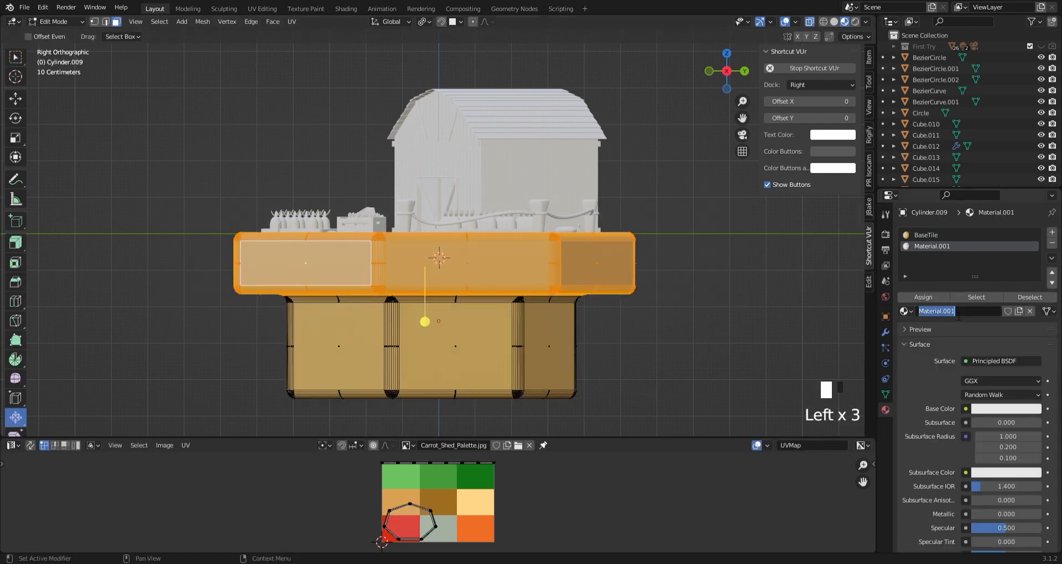
type("BaseTileTop")
key("Return")
Assign BaseTileTop to the upper slab and set its base color to the palette's light green
left_click(923, 297)
left_click(1006, 409)
scroll(408, 218, "up", 3)
Create a RockCarrot material in the palette's grey on the rock in front of the larger carrot bed
left_click(431, 367)
double_click(940, 279)
type("RockCarrot")
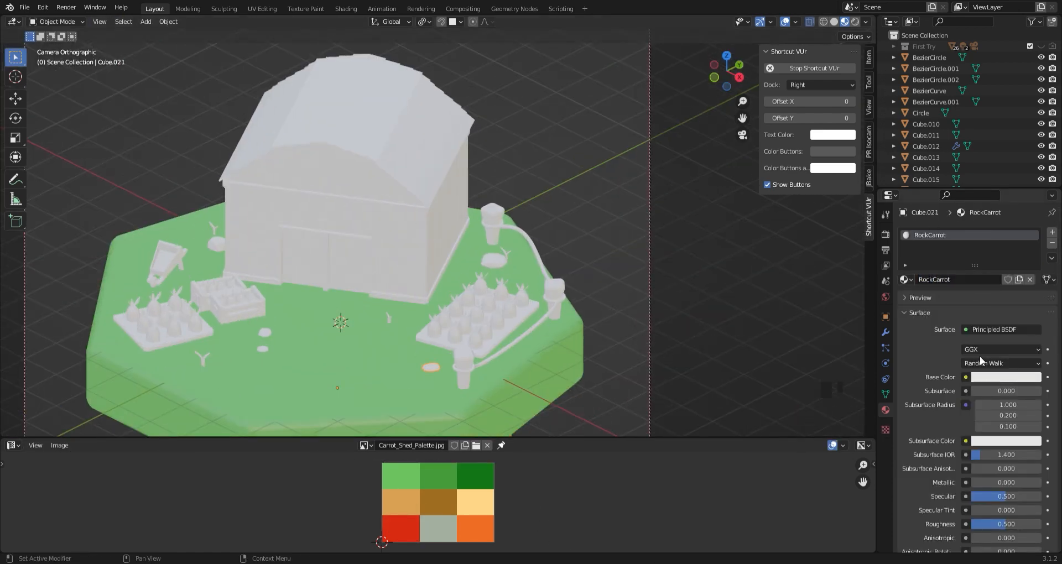
Apply the RockCarrot material to the remaining rocks beside the fence, by the shed wall and in front of the crates
left_click(494, 260)
left_click(904, 280)
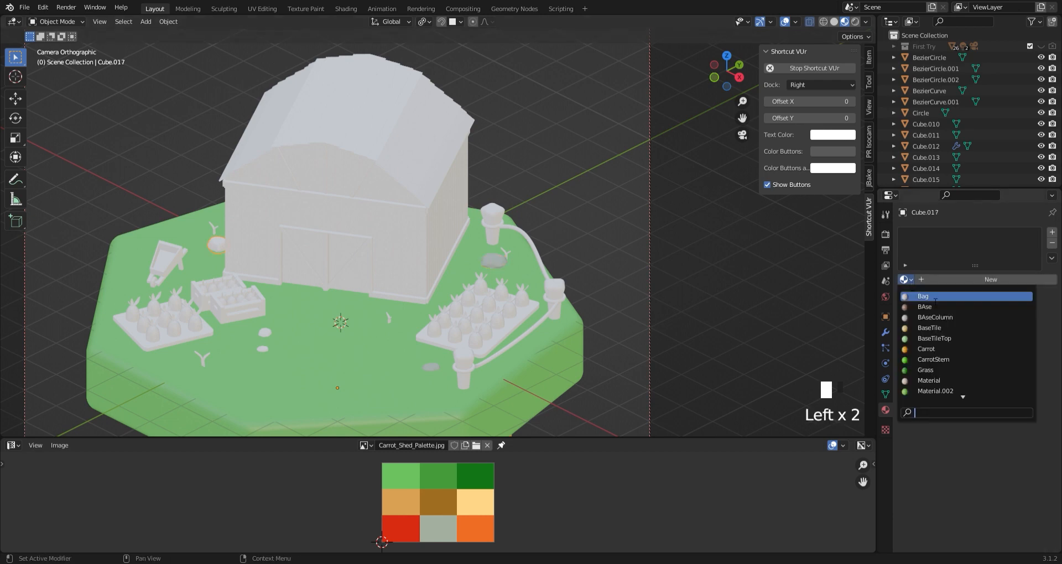
left_click(935, 381)
left_click(265, 332)
left_click(906, 280)
left_click(262, 349)
left_click(906, 280)
Create a Grass1 material on the fence-side grass tuft and sample the palette's dark green as its base color
left_click(506, 255)
left_click(950, 280)
double_click(951, 280)
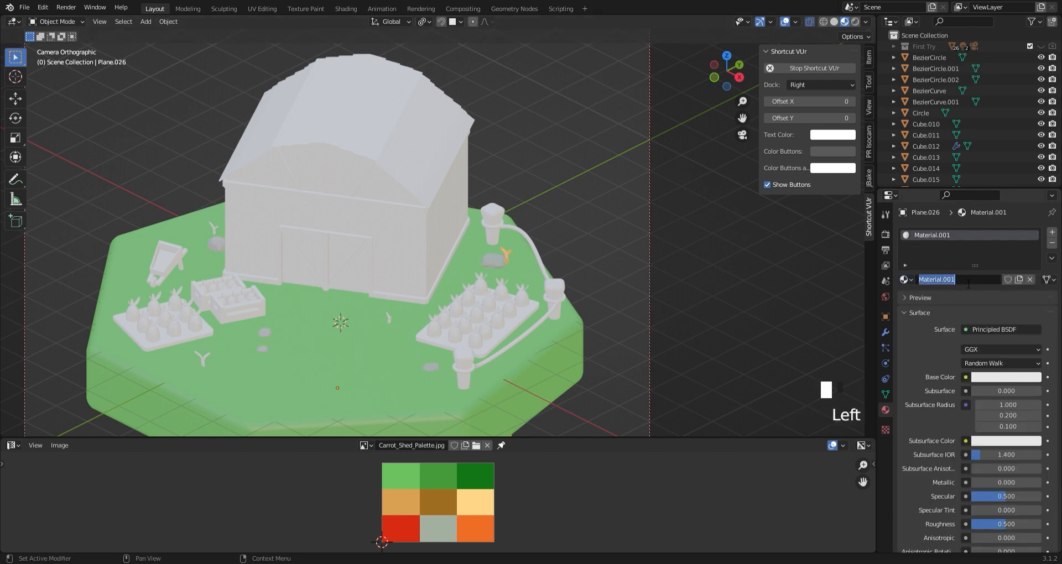
type("Grass1")
key("Return")
left_click(1006, 377)
left_click(1029, 327)
left_click(475, 476)
Apply the Grass1 material to the other grass tufts on the platform
left_click(389, 318)
left_click(906, 280)
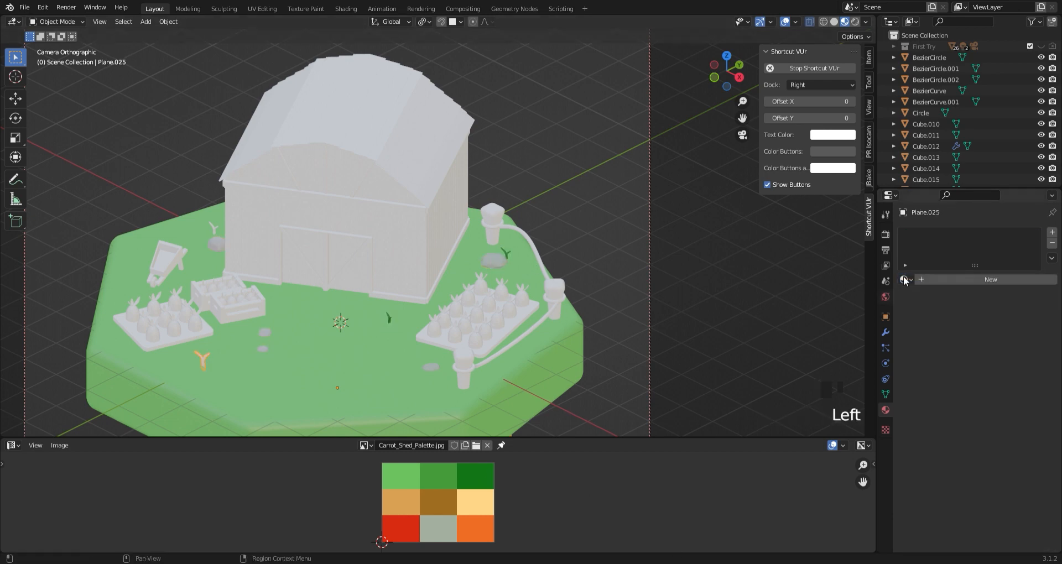
left_click(948, 375)
Create a FencePole material on the front fence post with the palette's tan as its base color
left_click(464, 370)
left_click(935, 279)
double_click(945, 280)
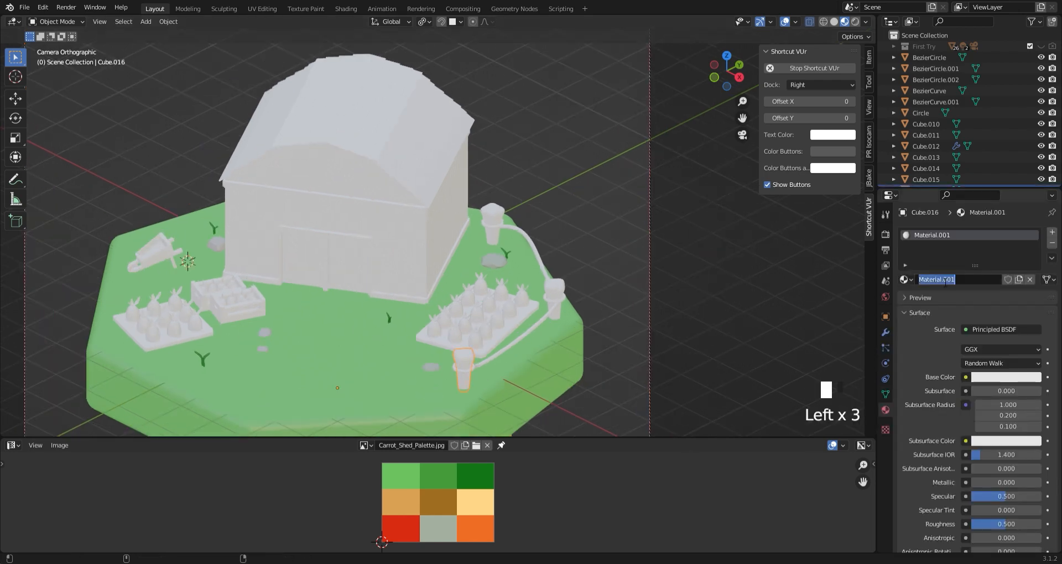
left_click(401, 502)
Apply the FencePole material to the middle and rear fence posts
left_click(554, 299)
left_click(906, 279)
left_click(934, 296)
left_click(492, 224)
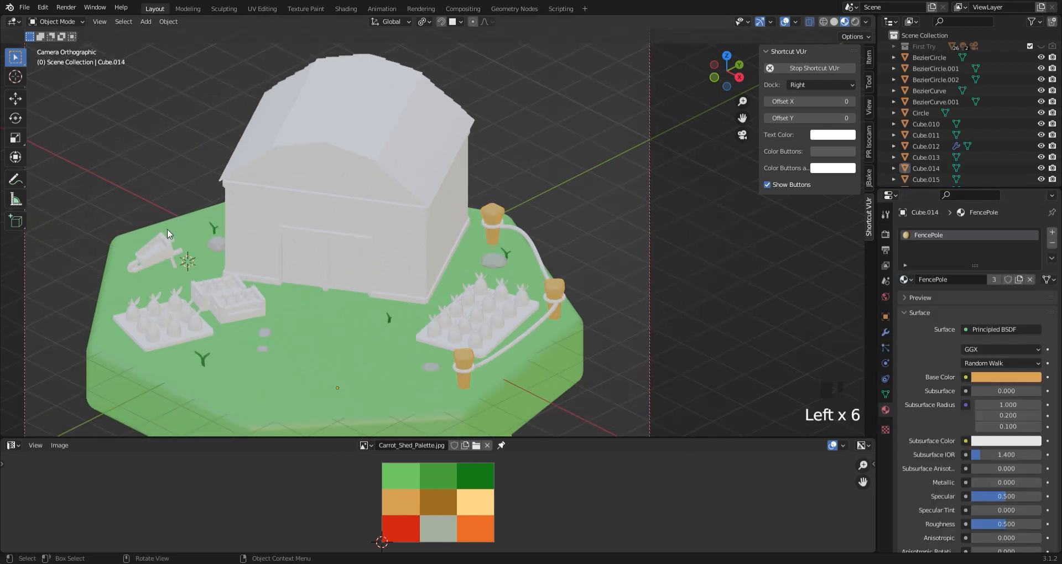
Create a material for the rope loop on the front fence post and sample the palette's brown as its base color
left_click(464, 367)
left_click(929, 280)
double_click(925, 281)
left_click(438, 503)
Apply the brown rope material to both hanging rope segments and the loops on the other fence posts
left_click(519, 341)
left_click(906, 280)
left_click(931, 307)
left_click(531, 241)
left_click(906, 280)
left_click(931, 307)
left_click(562, 300)
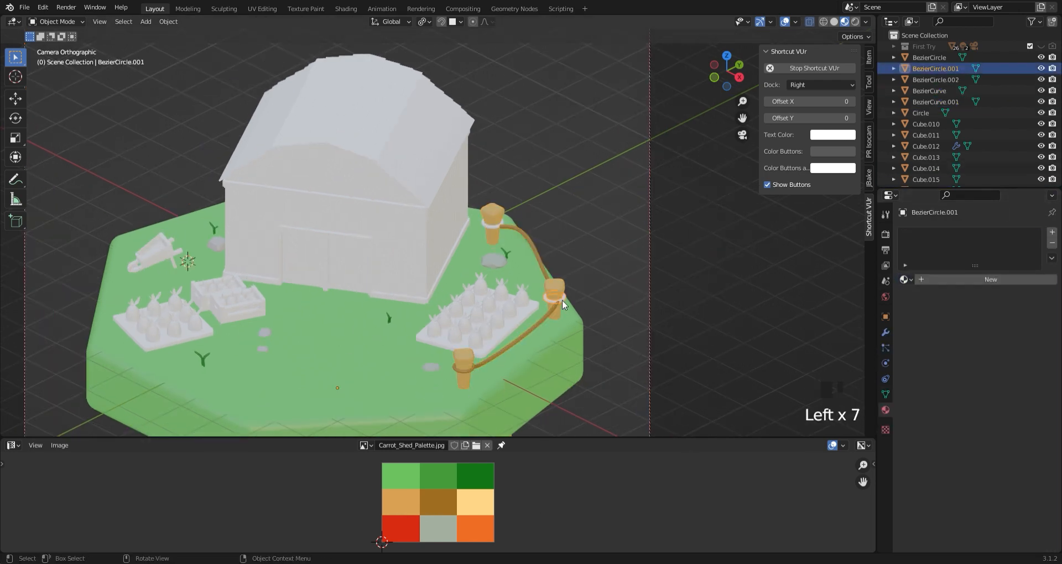
Create a Case material on the front crate with the palette's cream yellow as its base color, and select the rear crate
left_click(237, 303)
left_click(934, 279)
left_click(935, 280)
type("Crate")
left_click(1006, 377)
left_click(1032, 310)
left_click(475, 502)
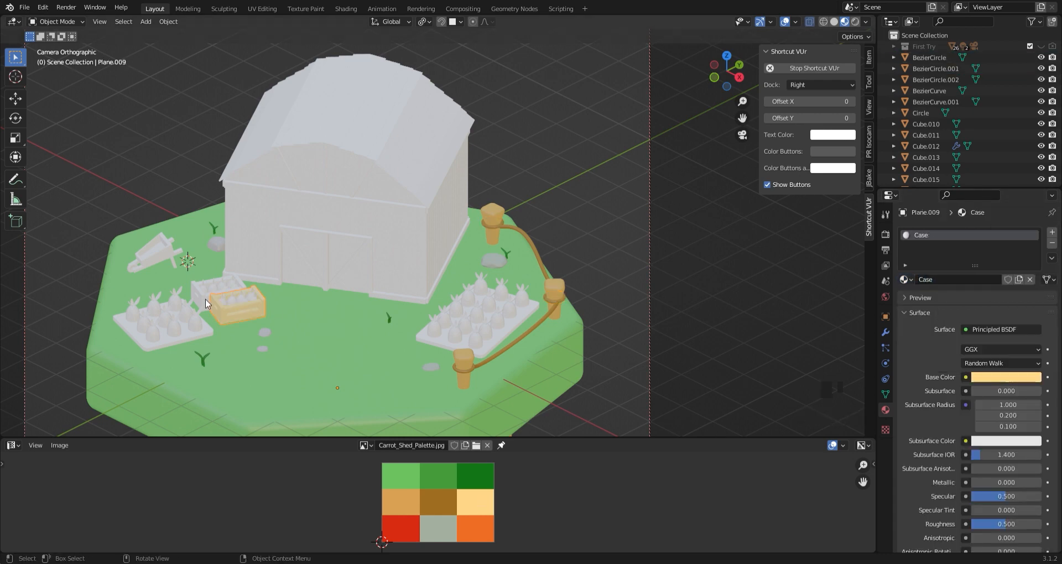
left_click(207, 291)
Create a material named pushcart on the isolated wheelbarrow and sample the palette's brown as its base color
left_click(938, 281)
left_click(951, 280)
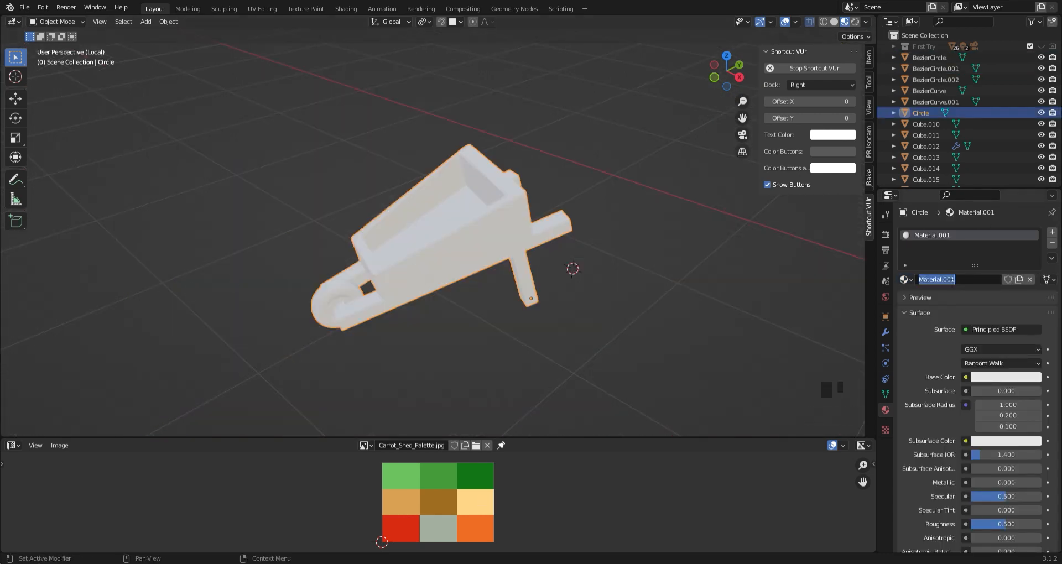
left_click(1006, 378)
left_click(1045, 330)
left_click(438, 502)
left_click(301, 277)
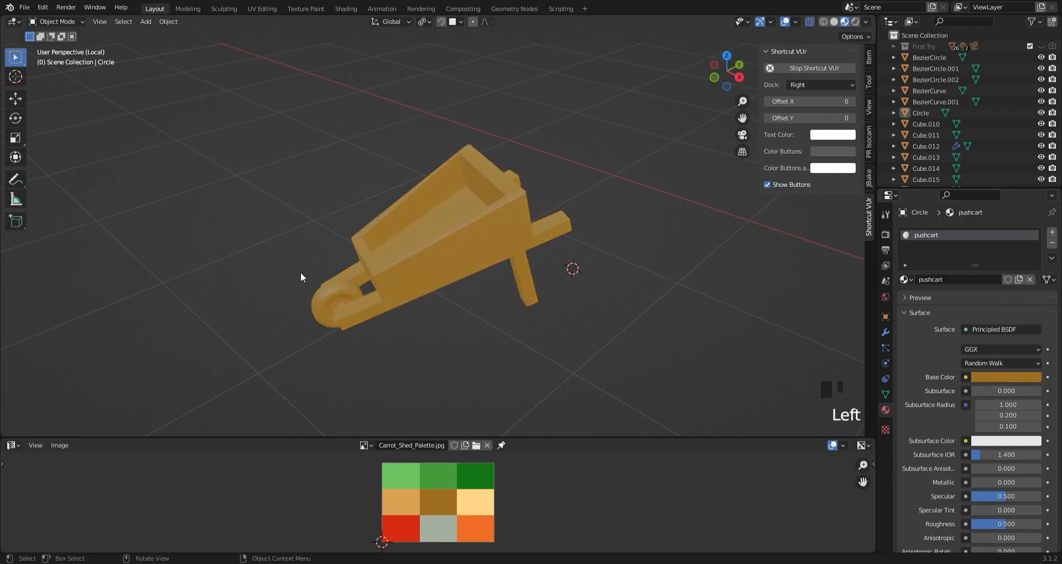
In Edit Mode, hide the linked wheelbarrow parts that block access to the wheel
scroll(192, 391, "up", 4)
key("Tab")
scroll(435, 256, "down", 1)
middle_click_drag(354, 257, 481, 368)
key("l")
scroll(306, 415, "up", 4)
key("h")
scroll(318, 409, "down", 4)
key("l")
key("h")
scroll(481, 367, "down", 4)
Select the wheelbarrow's wheel faces and assign them a new material named Wheel with a near-black base color
left_click_drag(434, 185, 490, 346)
left_click(1052, 233)
left_click(923, 297)
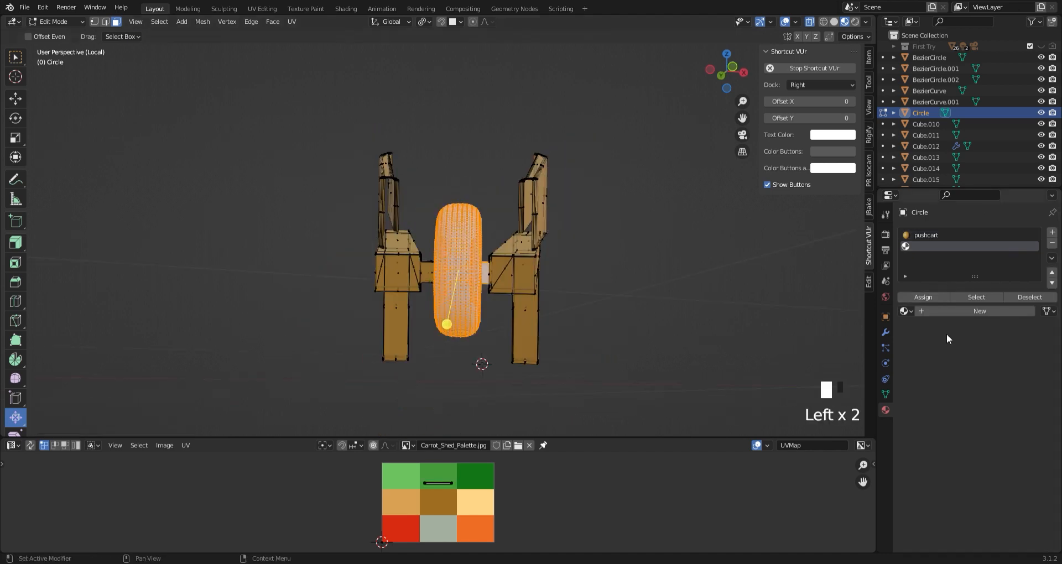
left_click(952, 312)
double_click(953, 312)
type("Wheel")
left_click(1004, 409)
left_click_drag(1024, 257, 1024, 301)
key("Tab")
key("Tab")
scroll(553, 276, "up", 2)
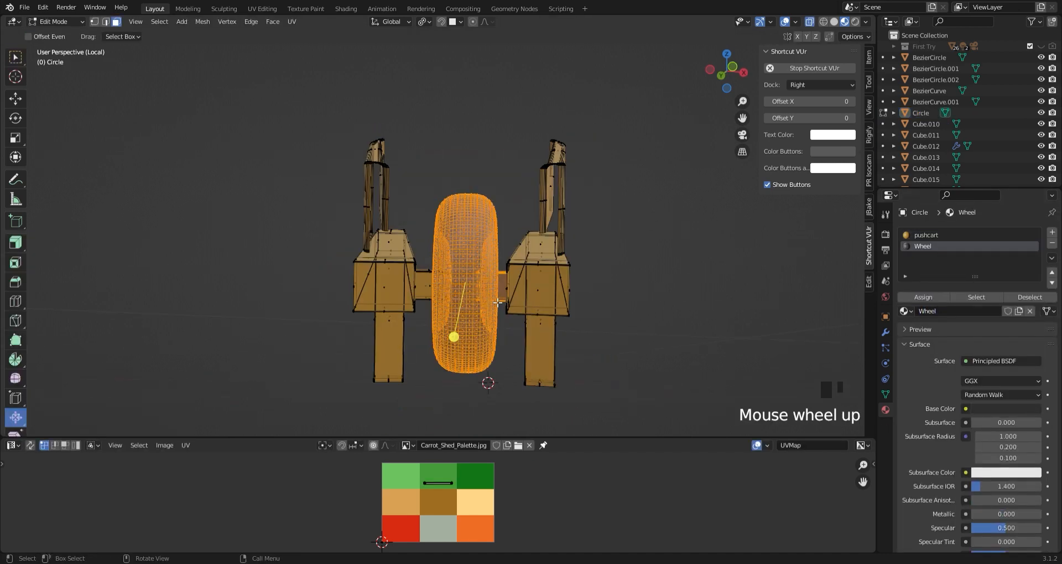
Reassign the pushcart material to the axle pieces on both sides of the wheel, and return to the full scene
left_click(493, 344)
middle_click_drag(553, 277, 534, 372)
key("alt+z")
left_click(481, 387)
left_click(939, 235)
left_click(924, 297)
middle_click_drag(609, 360, 553, 221)
left_click(495, 158)
left_click(923, 297)
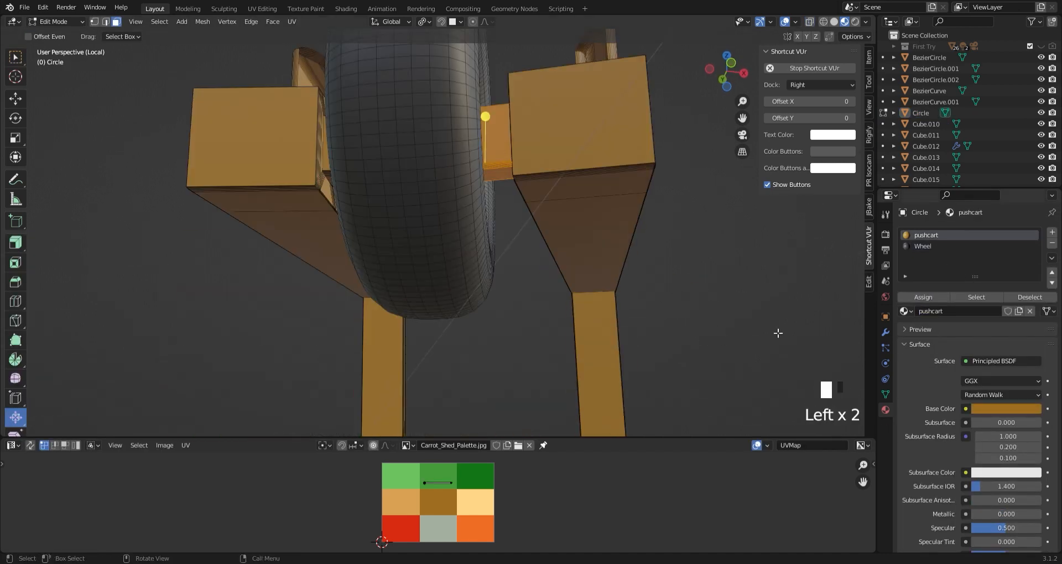
scroll(778, 332, "down", 3)
scroll(1005, 278, "down", 8)
key("Tab")
key("slash")
Isolate the shed and create a material named ShedBase with the palette's red as its base color
left_click(392, 211)
key("slash")
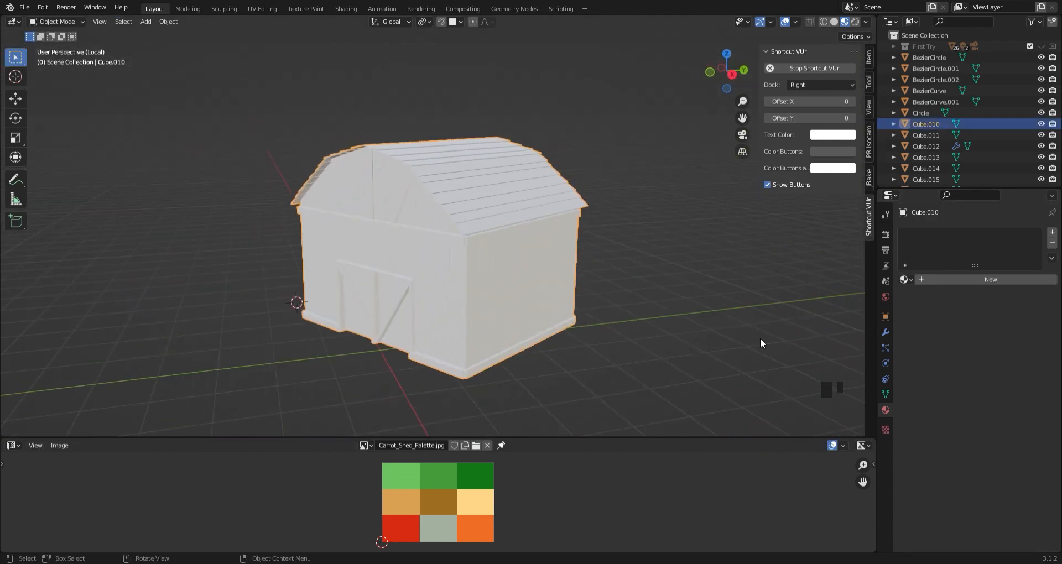
left_click(990, 279)
double_click(927, 236)
type("ShedBase")
left_click(1004, 377)
left_click(401, 528)
In Edit Mode, select the faces of the horizontal trim band running around the shed below the roof
key("Tab")
left_click(500, 243, "alt")
left_click(485, 243, "alt+shift")
left_click(490, 245, "alt+shift")
left_click(494, 248, "alt+shift")
left_click(494, 249, "alt+shift")
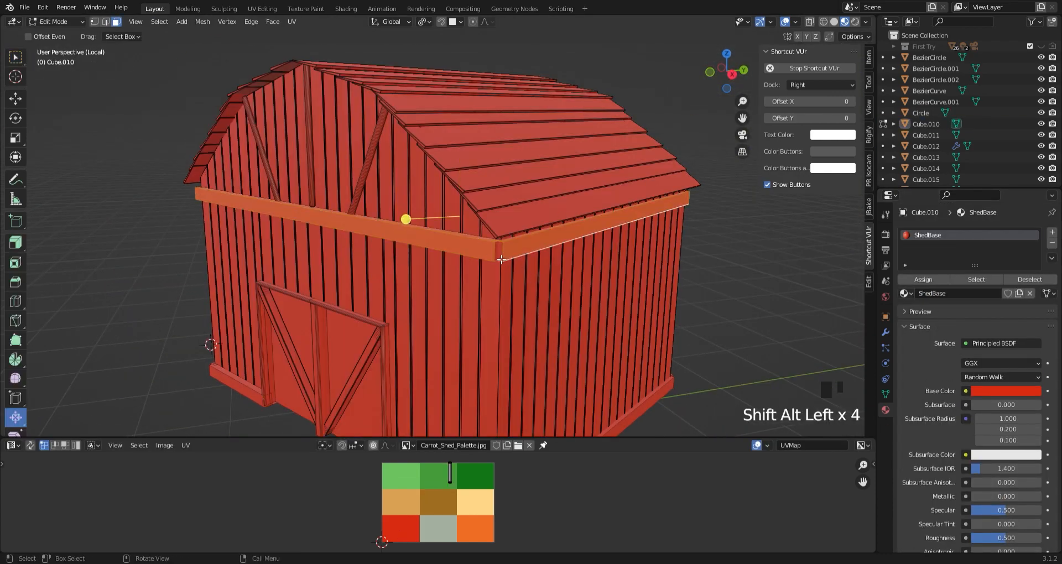
middle_click_drag(381, 266, 498, 288)
left_click(390, 307, "shift")
middle_click_drag(390, 307, 442, 232)
Create a second shed material named ShedWood and assign it to the selected trim band
left_click(1052, 232)
left_click(962, 310)
left_click(937, 311)
left_click(922, 298)
Select the beams on the shed's front gable and assign the ShedWood material to them
scroll(511, 225, "up", 4)
left_click(714, 74)
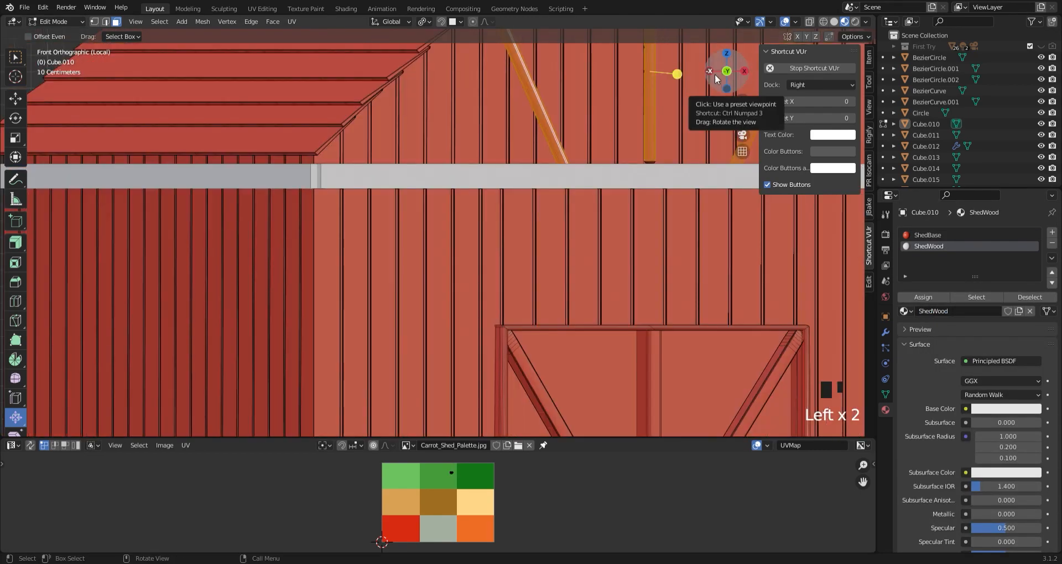
left_click_drag(726, 71, 738, 66)
left_click(330, 241, "shift")
left_click(934, 247)
left_click(923, 298)
Select the baseboards around the bottom of the shed walls and assign the ShedWood material to them
scroll(580, 287, "down", 5)
left_click(643, 308)
key("l")
middle_click_drag(576, 410, 470, 381)
left_click(351, 414, "shift")
scroll(310, 310, "up", 3)
middle_click_drag(232, 244, 426, 310)
left_click(266, 383, "alt+shift")
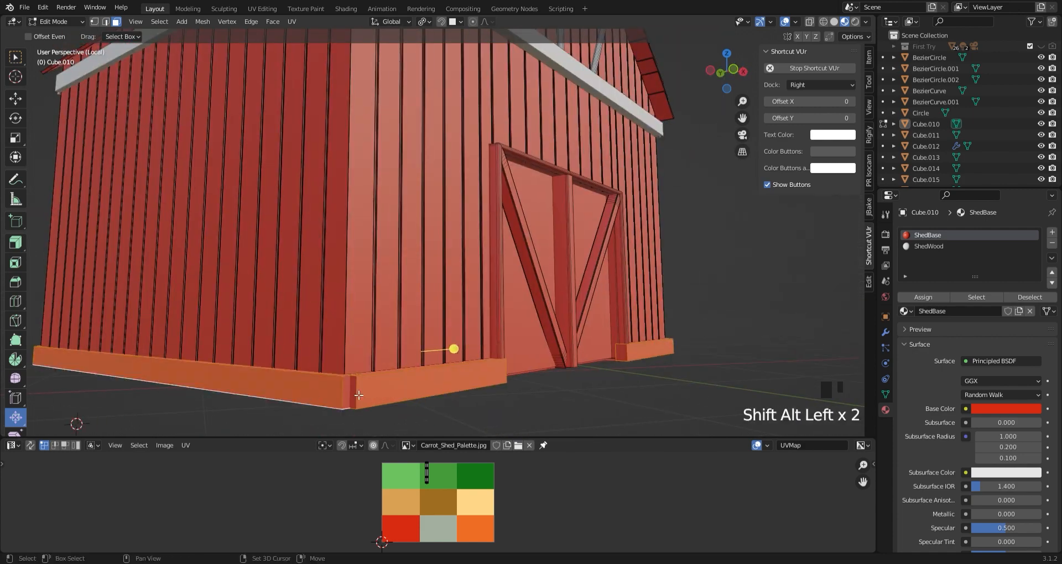
left_click(935, 246)
left_click(923, 298)
Select the shed door's center post, diagonal braces and surrounding frame faces
middle_click_drag(476, 271, 397, 188)
scroll(397, 312, "up", 3)
left_click(278, 310)
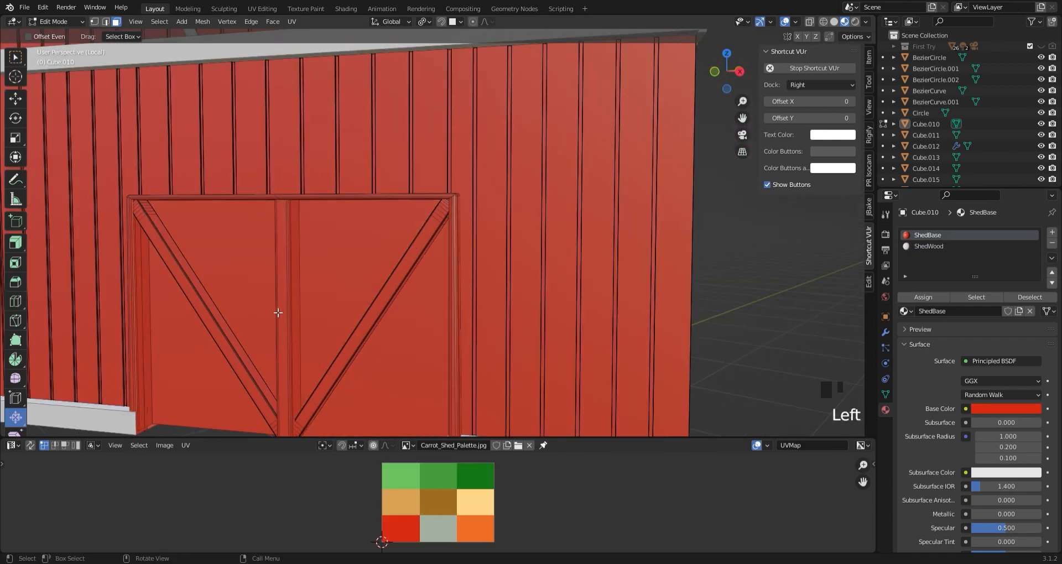
middle_click_drag(278, 310, 349, 316)
left_click(350, 318, "shift")
left_click(530, 331, "shift")
left_click(403, 364, "shift")
left_click(518, 209, "alt+shift")
left_click(261, 327, "alt+shift")
scroll(415, 370, "down", 2)
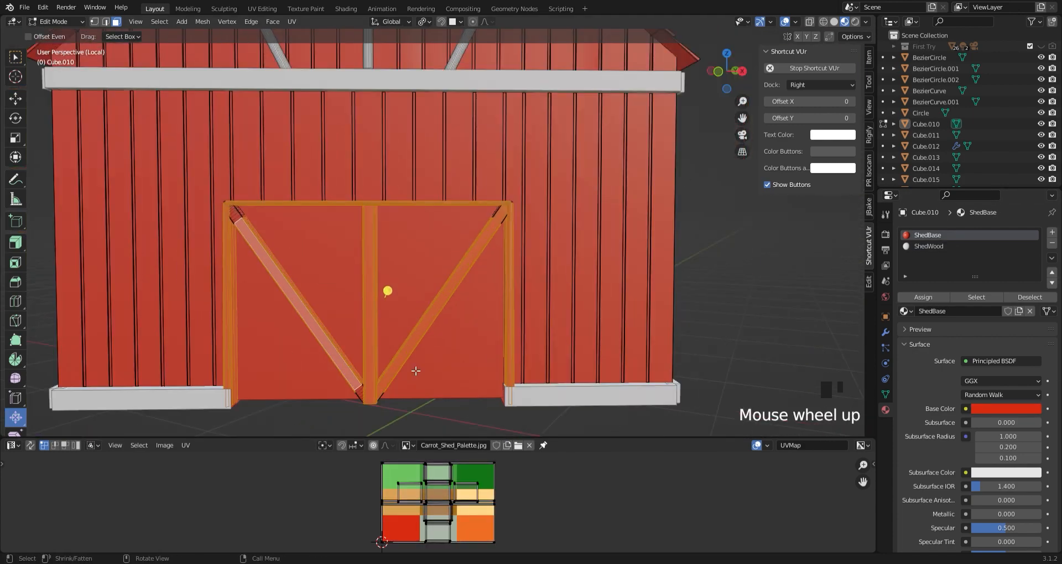
Add the ends of the diagonal braces to the selection through X-ray display, and assign ShedWood to the door trim
key("alt+z")
left_click_drag(388, 417, 347, 376, "shift")
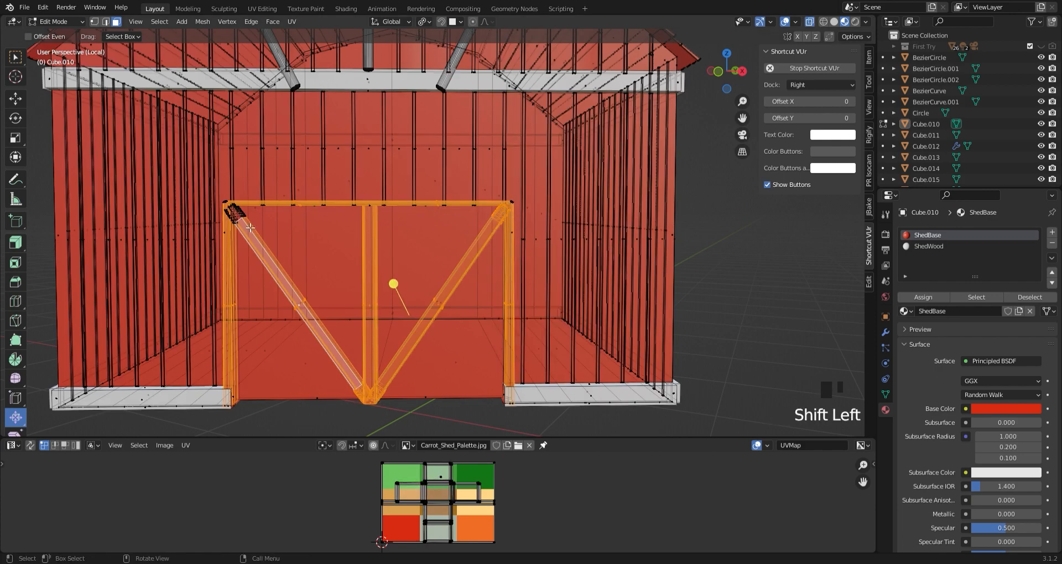
left_click_drag(250, 227, 218, 196, "shift")
middle_click_drag(332, 327, 377, 326)
middle_click_drag(404, 376, 427, 321)
left_click_drag(437, 338, 399, 310, "shift")
middle_click_drag(412, 310, 388, 368)
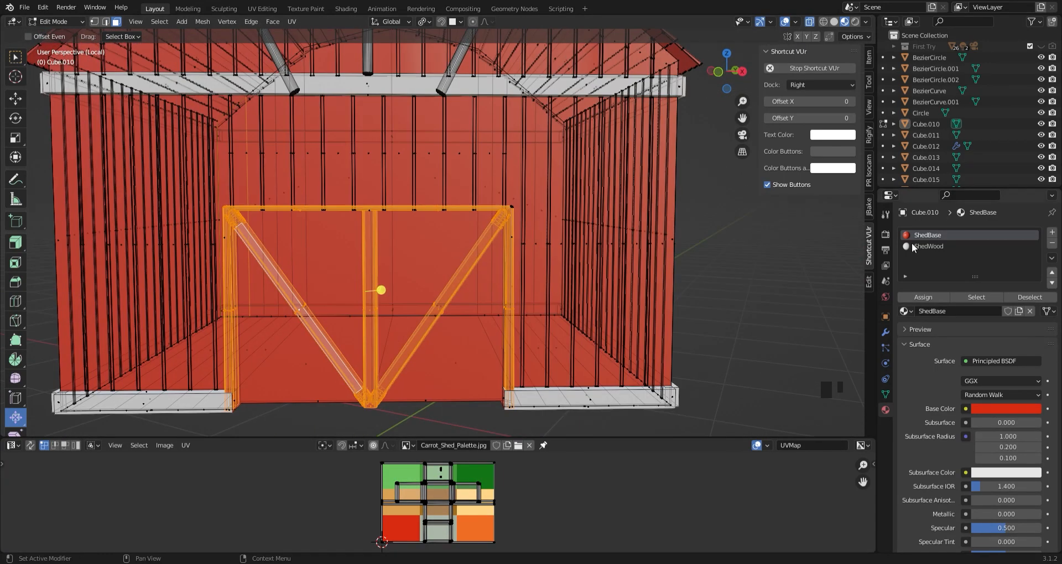
left_click(928, 247)
left_click(923, 297)
Examine the door trim and the whole shed front for faces still missing the ShedWood material
key("Tab")
middle_click_drag(498, 354, 590, 396)
key("Tab")
key("alt+z")
left_click(700, 313)
middle_click_drag(192, 372, 563, 393)
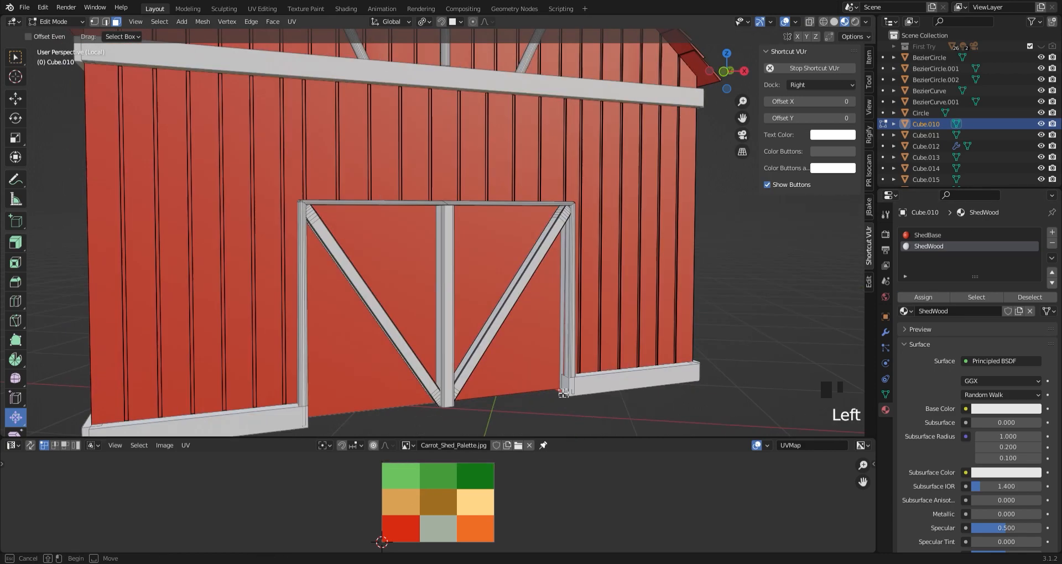
scroll(520, 268, "down", 5)
key("Tab")
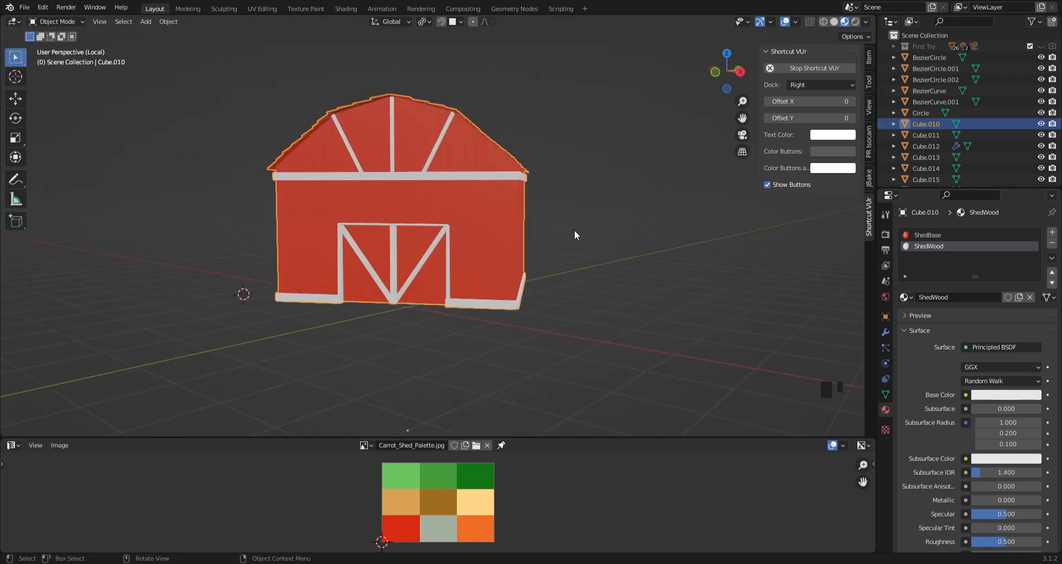
With X-ray display on, select the narrow vertical strips beside and above the door on the front wall
scroll(574, 230, "up", 5)
key("Tab")
middle_click_drag(574, 230, 581, 231)
left_click(547, 236)
left_click(808, 23)
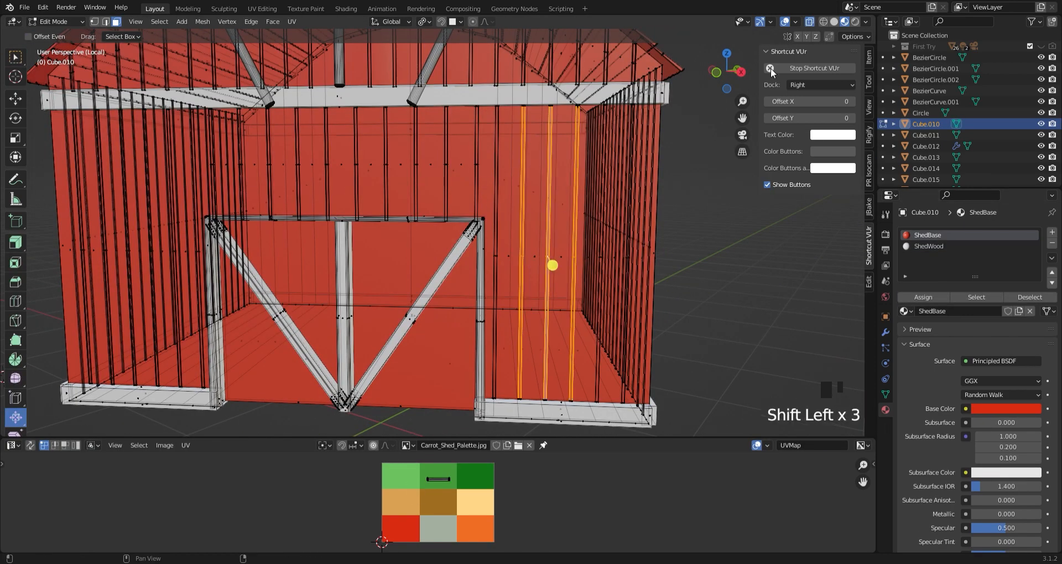
key("ctrl+z")
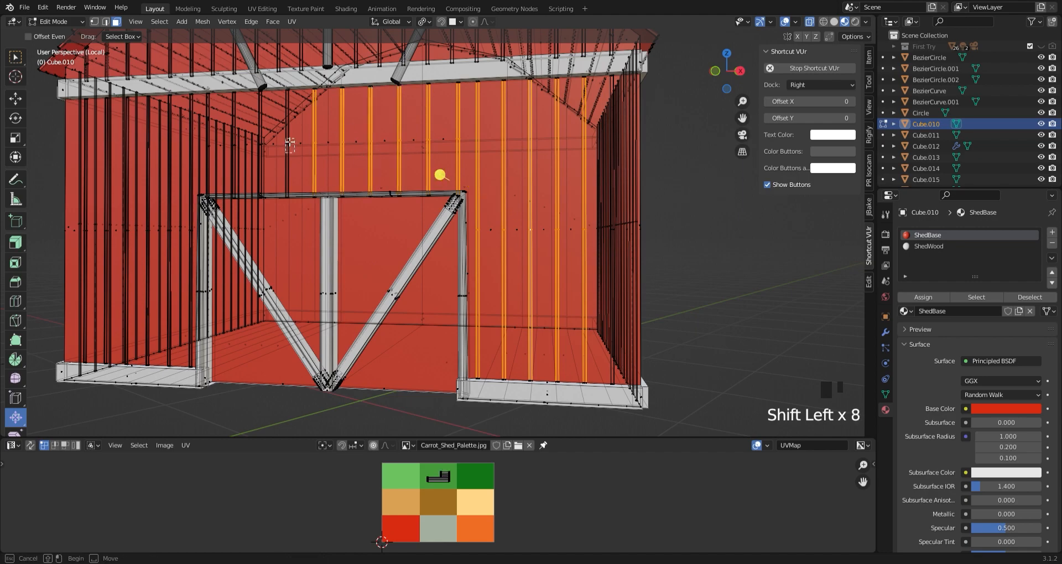
Add the remaining vertical strips of the front wall to the selection and assign the ShedWood material
middle_click_drag(289, 143, 343, 146)
left_click(267, 111, "shift")
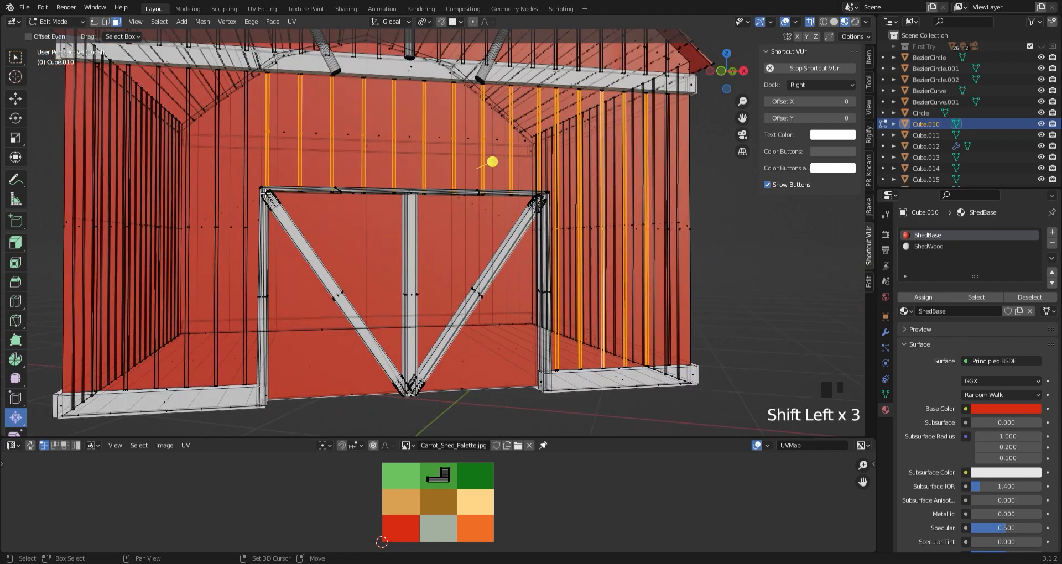
middle_click_drag(246, 166, 310, 172)
left_click(191, 224, "shift")
scroll(513, 259, "down", 5)
scroll(512, 258, "up", 3)
left_click(929, 246)
left_click(923, 298)
Extend the selection with the narrow vertical strips along one side wall of the shed
middle_click_drag(691, 316, 597, 221)
left_click_drag(597, 222, 620, 247, "shift")
left_click(576, 235, "shift")
middle_click_drag(592, 238, 557, 235)
left_click_drag(567, 222, 576, 237, "shift")
left_click_drag(550, 223, 559, 237, "shift")
left_click_drag(531, 222, 536, 230, "shift")
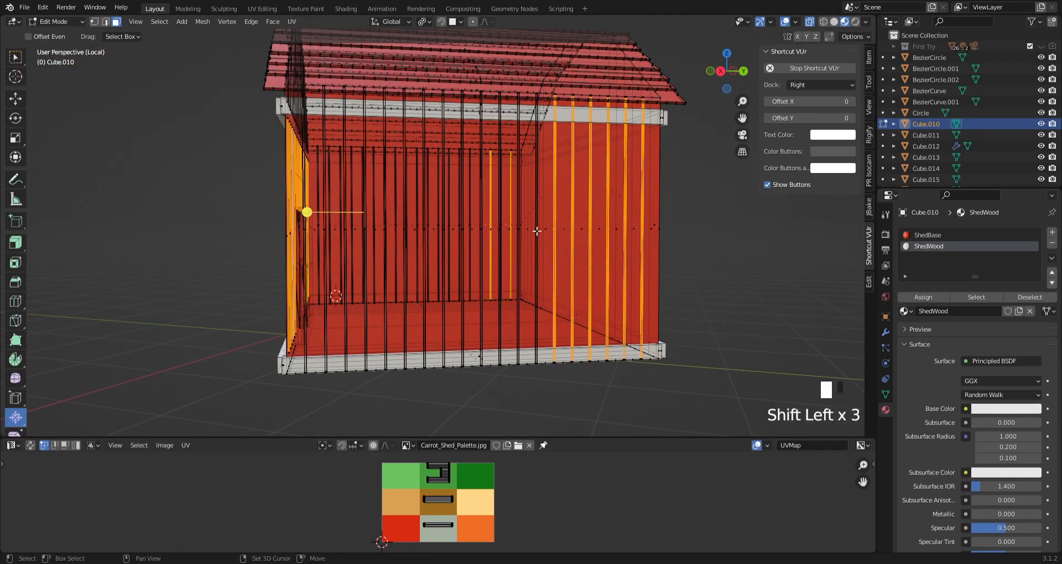
middle_click_drag(517, 235, 540, 239)
left_click_drag(510, 231, 519, 247, "shift")
middle_click_drag(503, 244, 527, 247)
left_click_drag(511, 240, 521, 259, "shift")
Add the vertical strips of the opposite side wall and assign ShedWood to all selected strips
middle_click_drag(453, 266, 196, 248)
left_click_drag(234, 240, 274, 258, "shift")
middle_click_drag(277, 258, 252, 258)
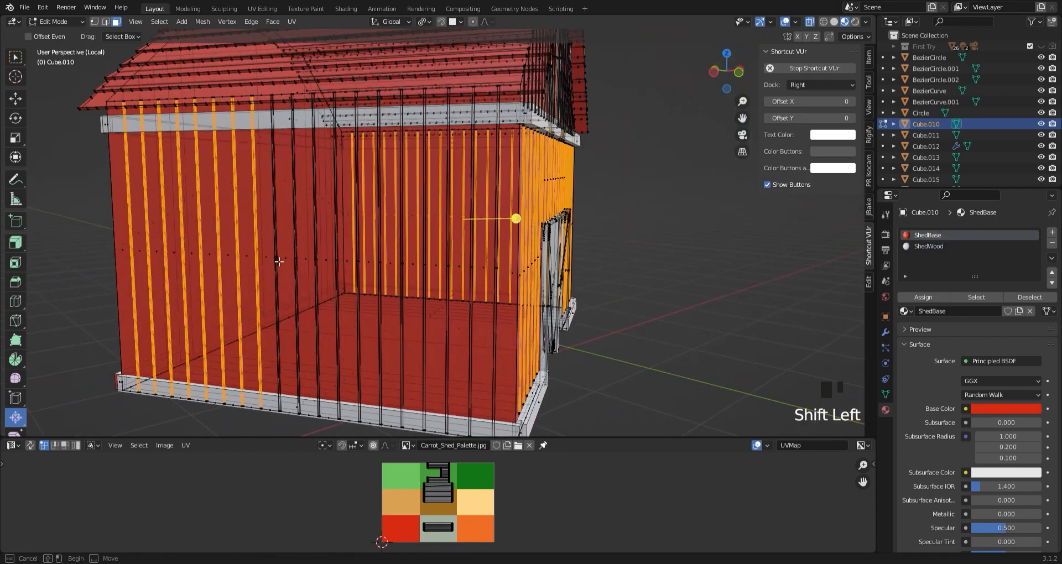
left_click_drag(311, 259, 323, 275, "shift")
middle_click_drag(354, 287, 316, 321, "shift")
left_click_drag(371, 314, 378, 323, "shift")
left_click(929, 246)
left_click(923, 298)
key("Tab")
Clear the old selection in Edit Mode and select all the roof planks of the shed
middle_click_drag(664, 310, 446, 252)
left_click(546, 313)
key("Tab")
scroll(546, 314, "down", 3)
scroll(423, 320, "down", 1)
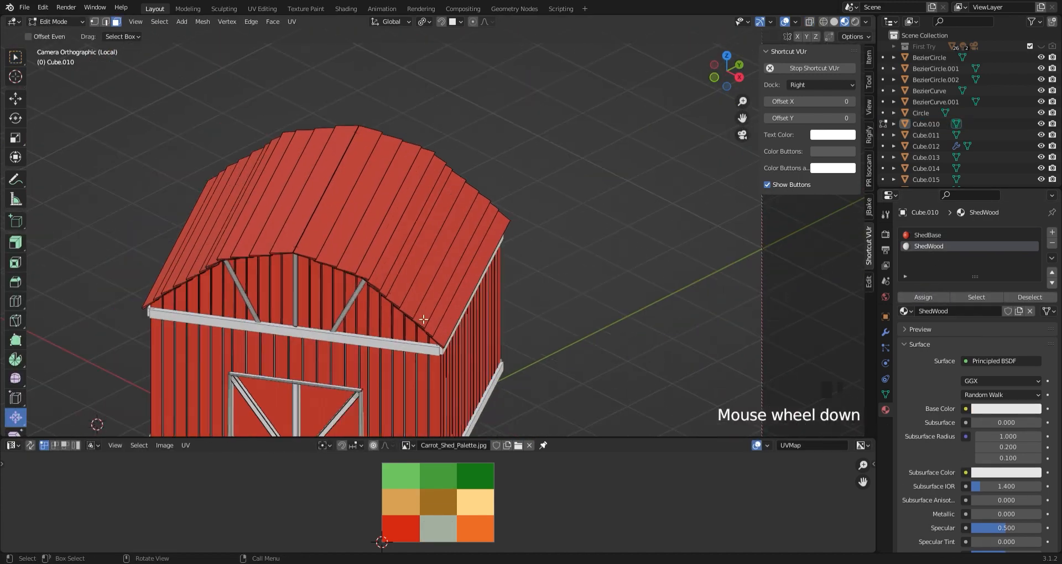
left_click_drag(250, 195, 188, 244, "shift")
Create a third shed material named ShedRoof with a light blue base color and assign it to the roof planks
left_click(1051, 232)
left_click(956, 312)
left_click(957, 311)
key("BackSpace")
key("BackSpace")
key("BackSpace")
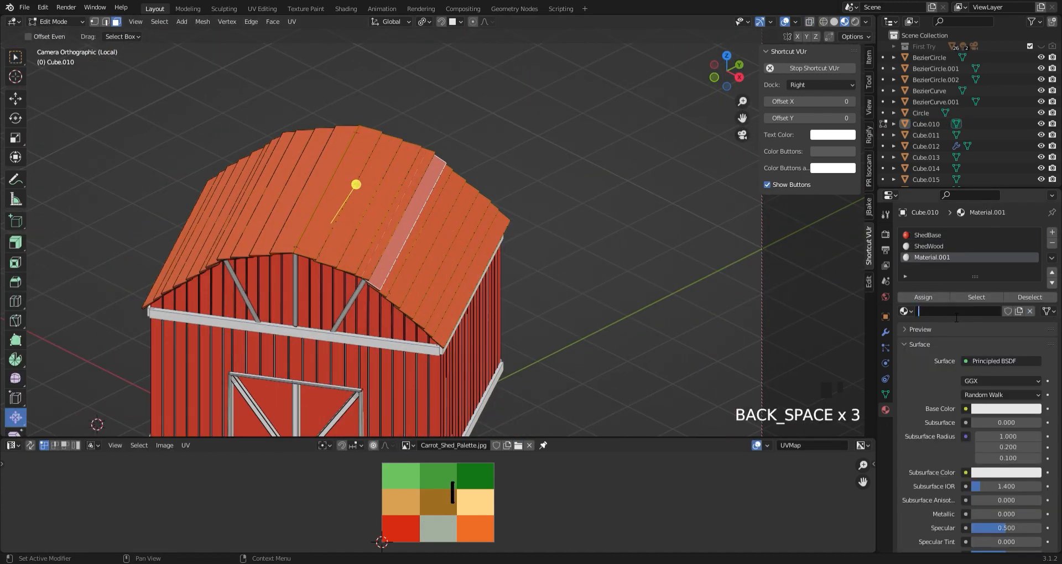
left_click(997, 409)
left_click(987, 265)
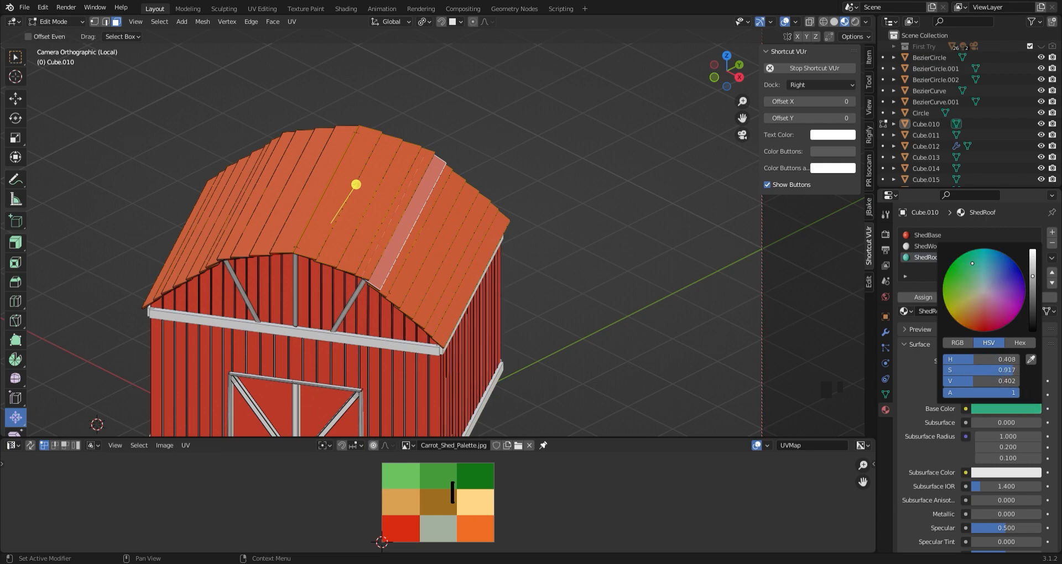
left_click(922, 297)
Hide the shed faces that use the ShedWood material
left_click(1028, 298)
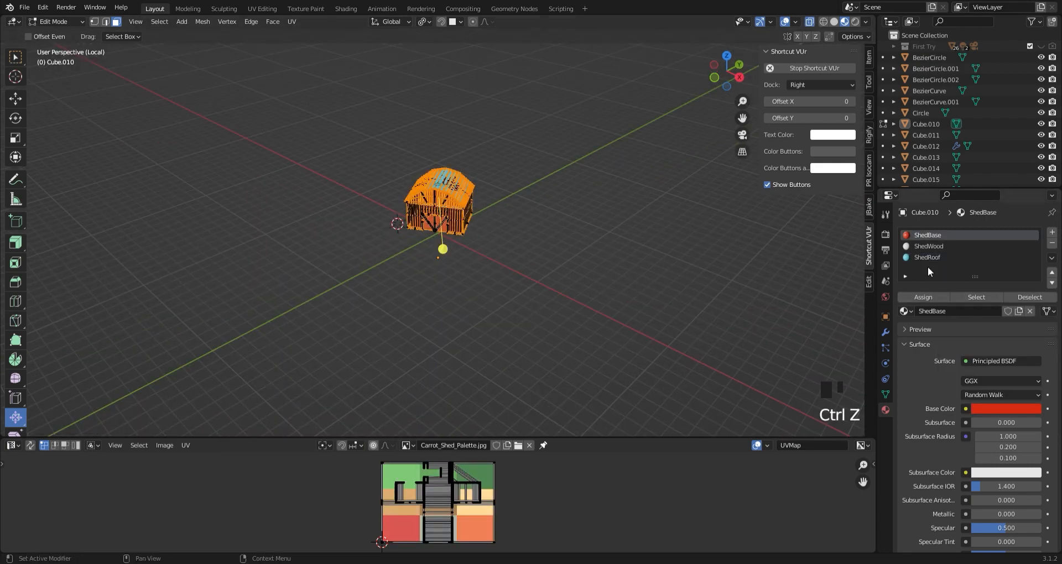
key("h")
scroll(558, 314, "up", 8)
middle_click_drag(509, 160, 530, 140)
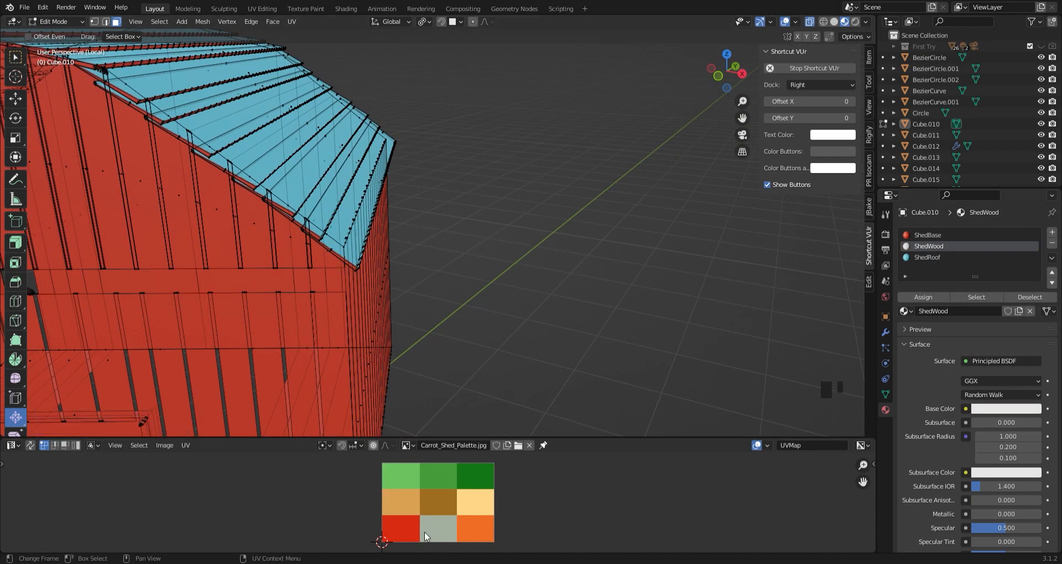
Select the roof planks of the shed, adding the overlapping planks across both roof slopes
middle_click_drag(393, 321, 387, 296)
left_click(357, 215)
middle_click_drag(379, 238, 380, 126)
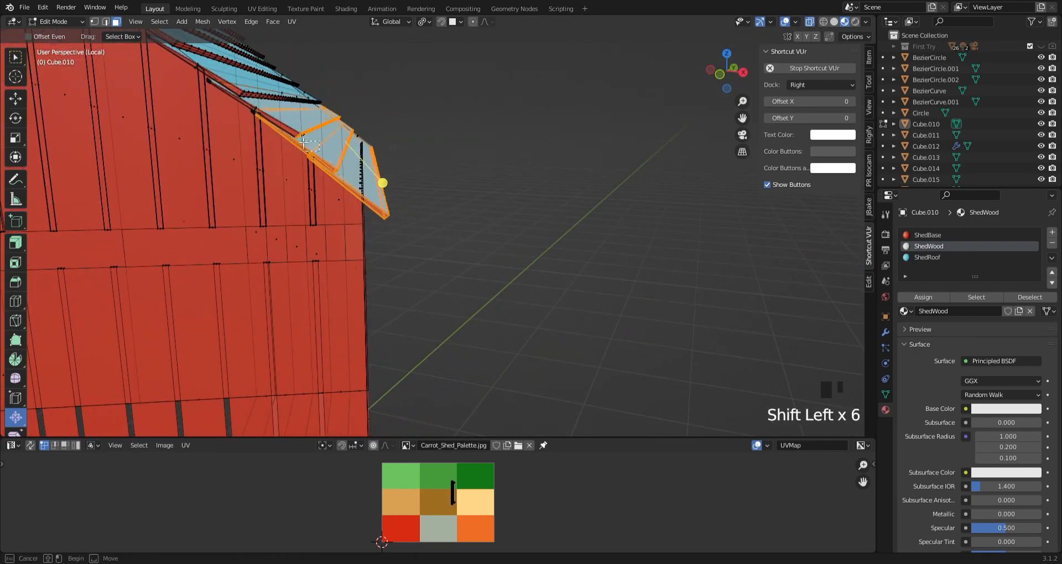
left_click_drag(303, 142, 294, 135, "shift")
middle_click_drag(291, 111, 300, 114)
left_click_drag(301, 114, 287, 83, "shift")
middle_click_drag(268, 91, 276, 133)
left_click_drag(441, 170, 392, 137, "shift")
middle_click_drag(401, 144, 414, 190)
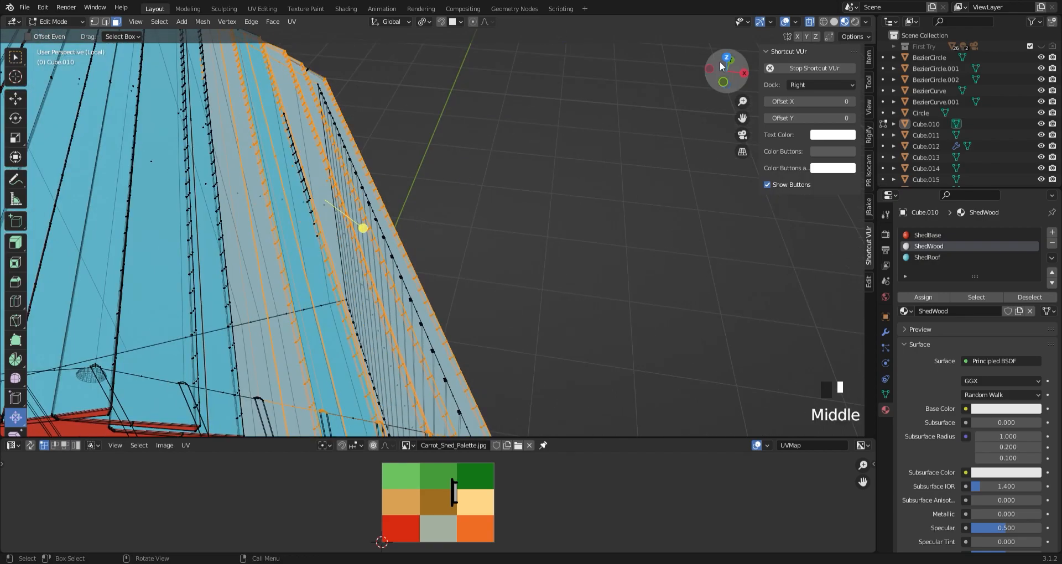
left_click(725, 63)
scroll(493, 281, "down", 4)
middle_click_drag(414, 156, 379, 145)
left_click_drag(436, 389, 486, 392)
left_click_drag(351, 281, 354, 283, "shift")
left_click_drag(260, 224, 164, 94, "shift")
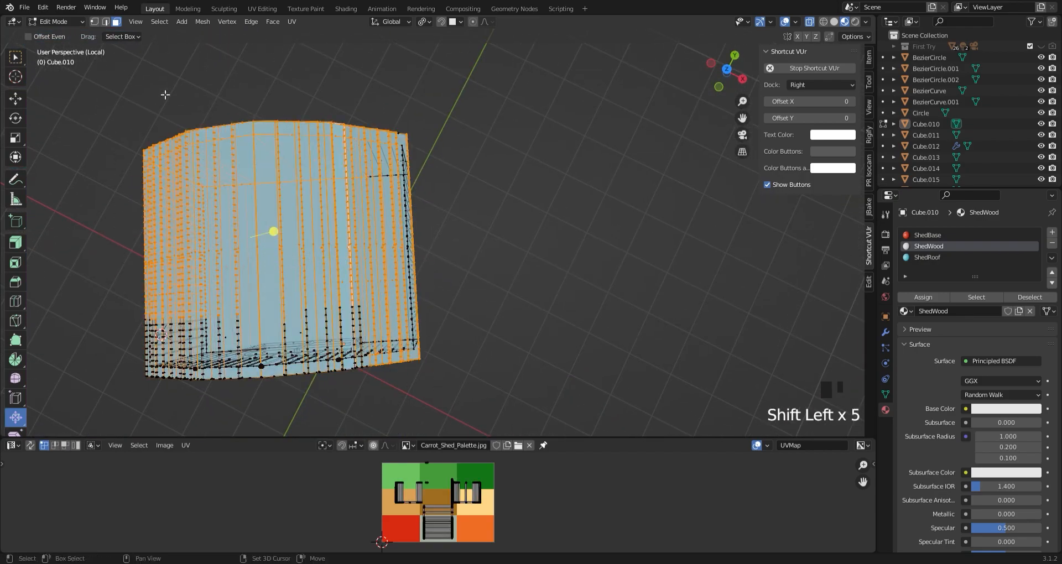
Extend the selection over the whole roof and hide the faces that use the ShedRoof material
middle_click_drag(299, 222, 382, 144, "shift")
left_click_drag(221, 49, 531, 379, "shift")
left_click(623, 273)
middle_click_drag(531, 379, 628, 321)
left_click(395, 135)
key("h")
key("alt+z")
middle_click_drag(656, 287, 591, 227)
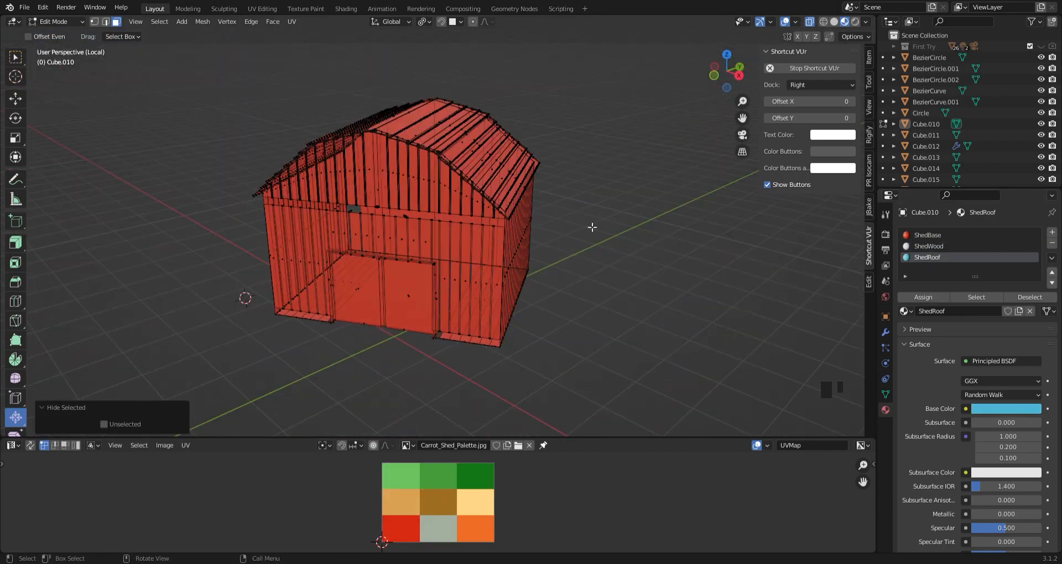
Reveal all hidden shed faces and select the red plank ends along one side of the front gable
key("alt+h")
middle_click_drag(689, 310, 614, 138)
scroll(614, 138, "up", 4)
left_click(497, 244)
left_click_drag(528, 187, 582, 68)
scroll(663, 140, "down", 2)
scroll(663, 141, "down", 2)
middle_click_drag(663, 140, 686, 118)
left_click_drag(119, 78, 590, 199)
scroll(187, 101, "up", 1)
left_click(492, 148, "shift")
left_click(512, 165, "shift")
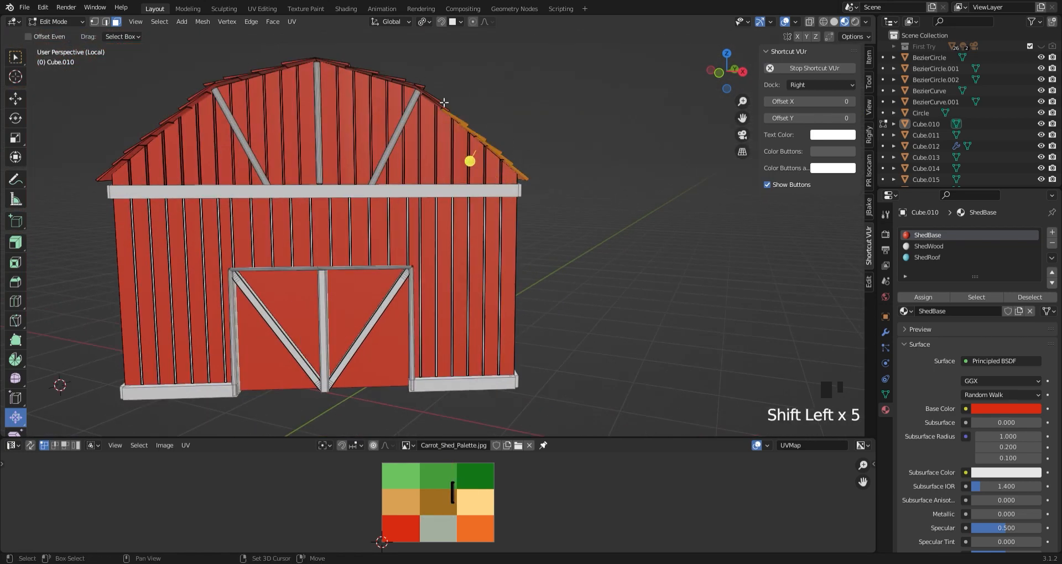
Hide the shed faces that use the ShedWood material
left_click(928, 246)
left_click(975, 297)
key("h")
Add the red plank ends and undersides along both slopes of the front gable to the selection
left_click(463, 128, "shift")
scroll(454, 145, "up", 3)
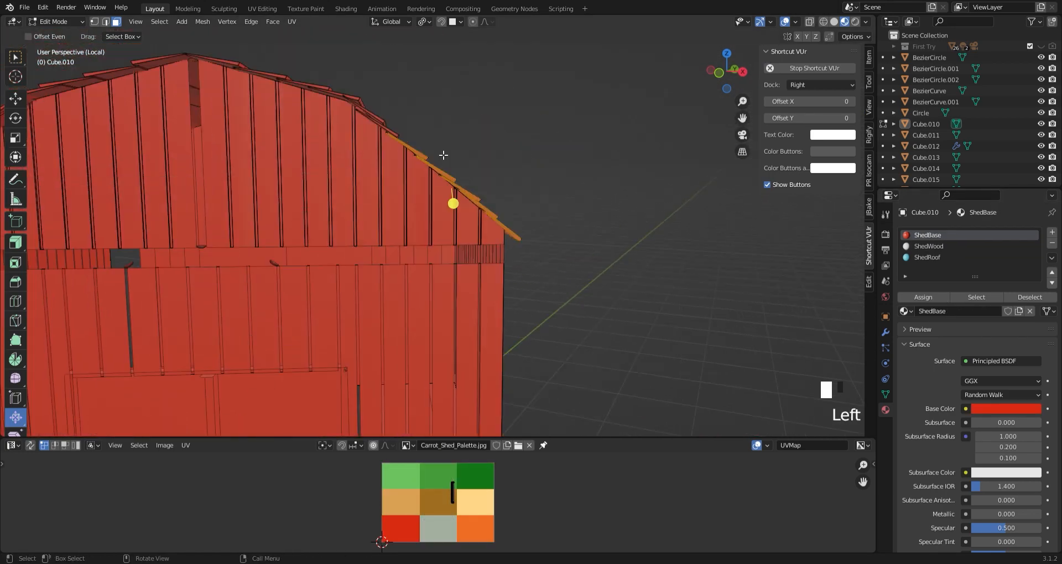
left_click(449, 165, "shift")
middle_click_drag(383, 120, 396, 111)
left_click(396, 111, "shift")
left_click(350, 77, "shift")
middle_click_drag(332, 72, 118, 113)
left_click(238, 62, "shift")
left_click(166, 83, "shift")
left_click(100, 72, "shift")
middle_click_drag(709, 147, 808, 157)
left_click(180, 111, "shift")
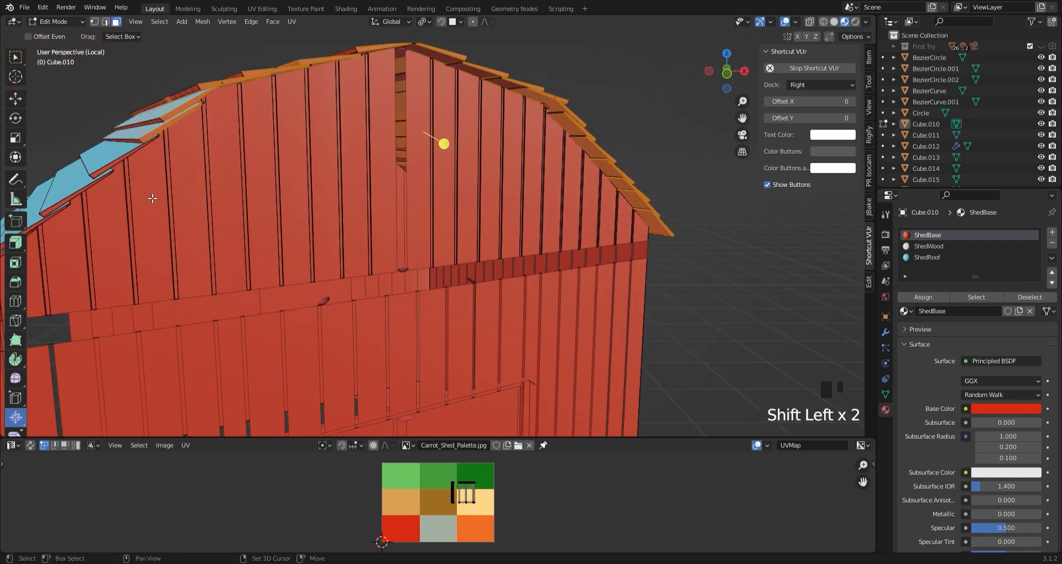
left_click(121, 155, "shift")
Add the red plank edges of the side roof slope to the selection, and undo the box selection that includes the walls
middle_click_drag(119, 194, 248, 237)
left_click(145, 239, "shift")
left_click(146, 242, "alt+shift")
left_click_drag(153, 73, 197, 97, "shift")
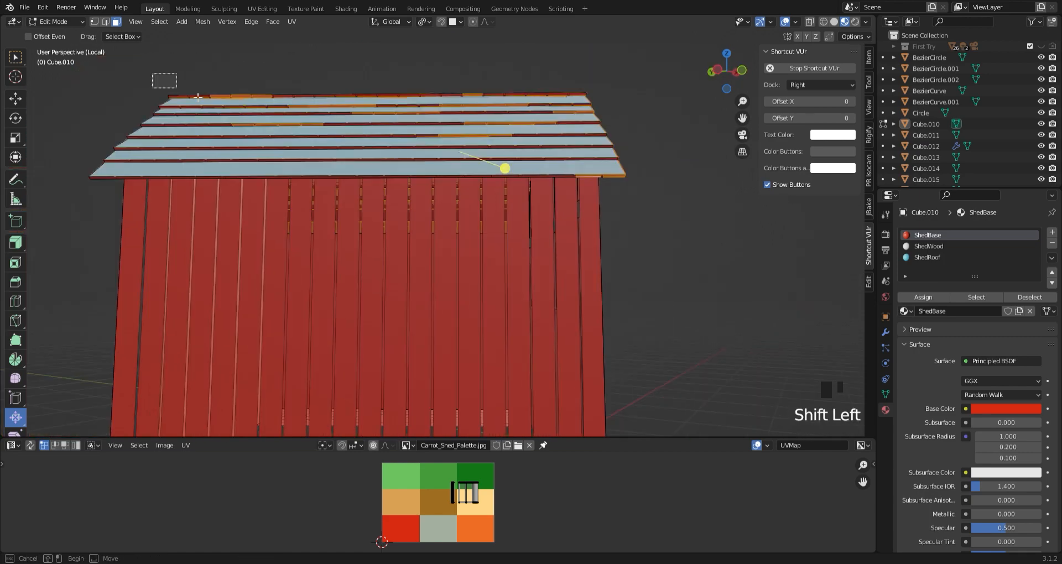
middle_click_drag(295, 192, 647, 239)
left_click_drag(679, 171, 564, 292, "shift")
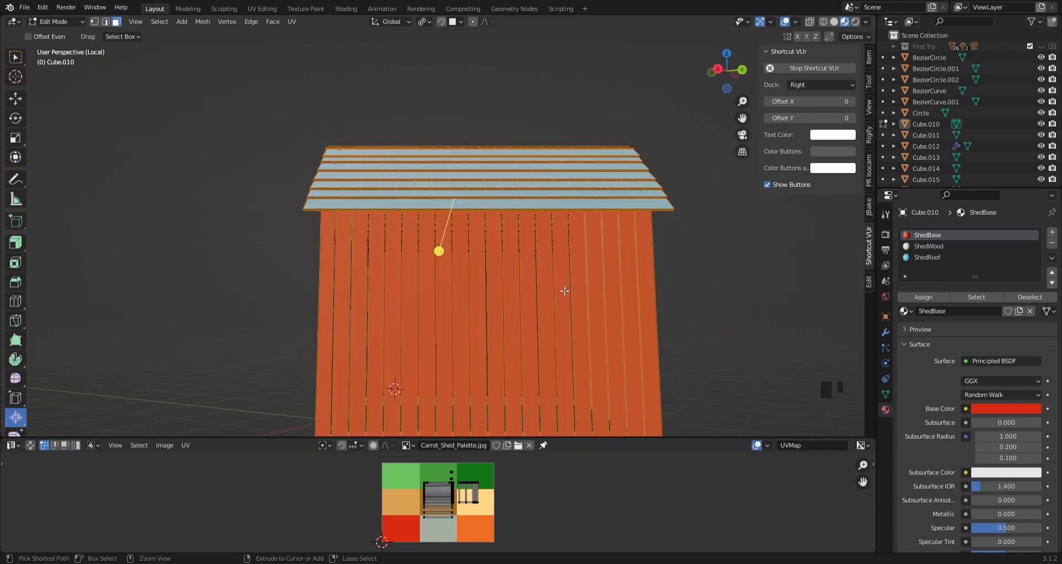
key("ctrl+z")
Select the remaining red plank edges and undersides of the roof and assign the ShedRoof material to them
scroll(564, 249, "up", 1)
left_click_drag(225, 174, 791, 191, "shift")
scroll(794, 193, "up", 3)
middle_click_drag(287, 212, 280, 166)
left_click(407, 233, "shift")
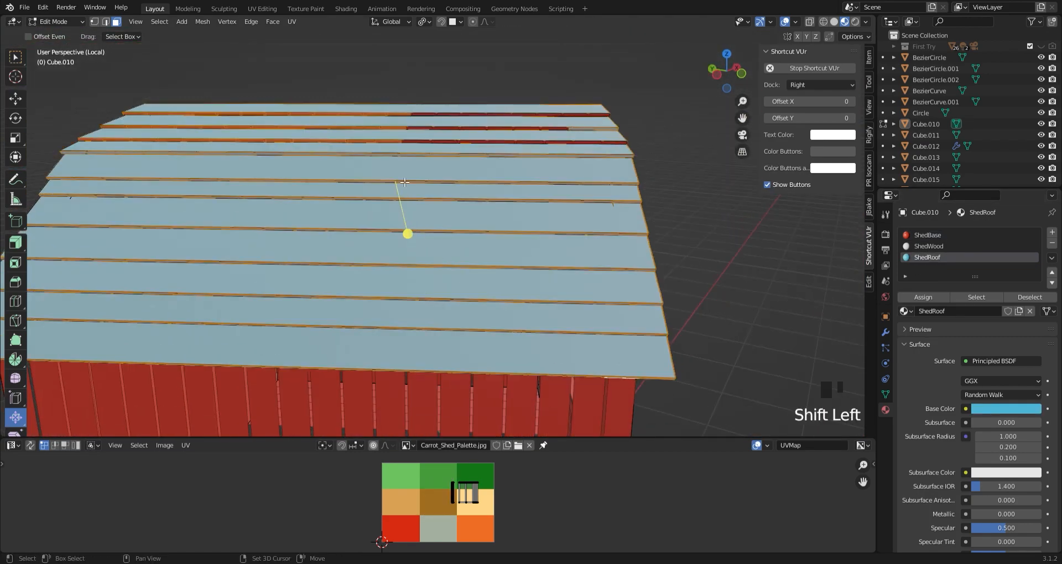
middle_click_drag(343, 221, 337, 97)
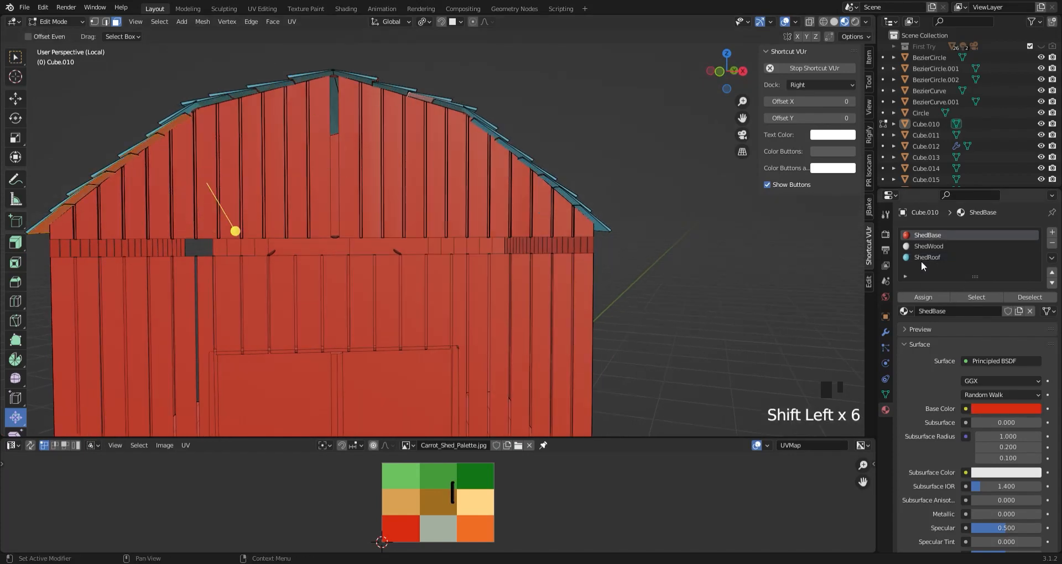
left_click(923, 299)
Select the small red faces left at the plank overlaps and roof ridge and assign ShedRoof to them
scroll(487, 234, "up", 3)
middle_click_drag(619, 150, 633, 138)
left_click_drag(548, 238, 637, 131)
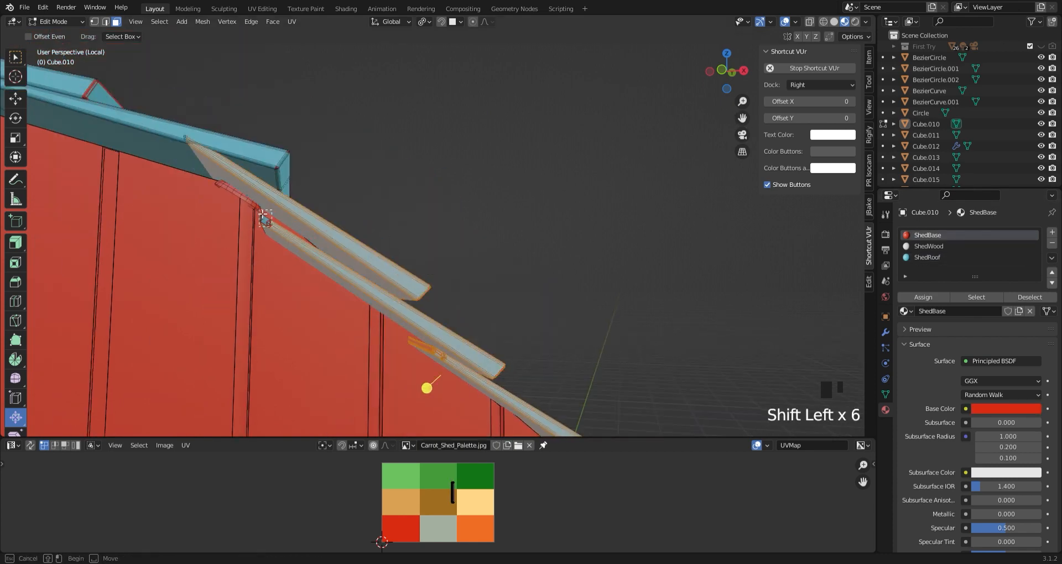
left_click_drag(263, 215, 260, 211, "shift")
middle_click_drag(263, 214, 299, 235)
left_click_drag(238, 155, 354, 221, "shift")
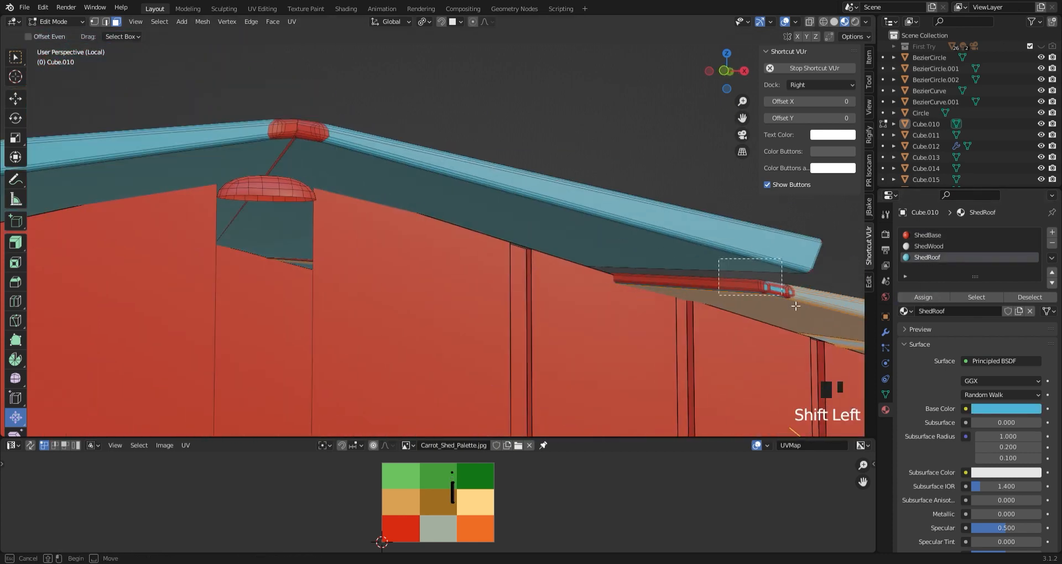
left_click(242, 195, "alt+shift")
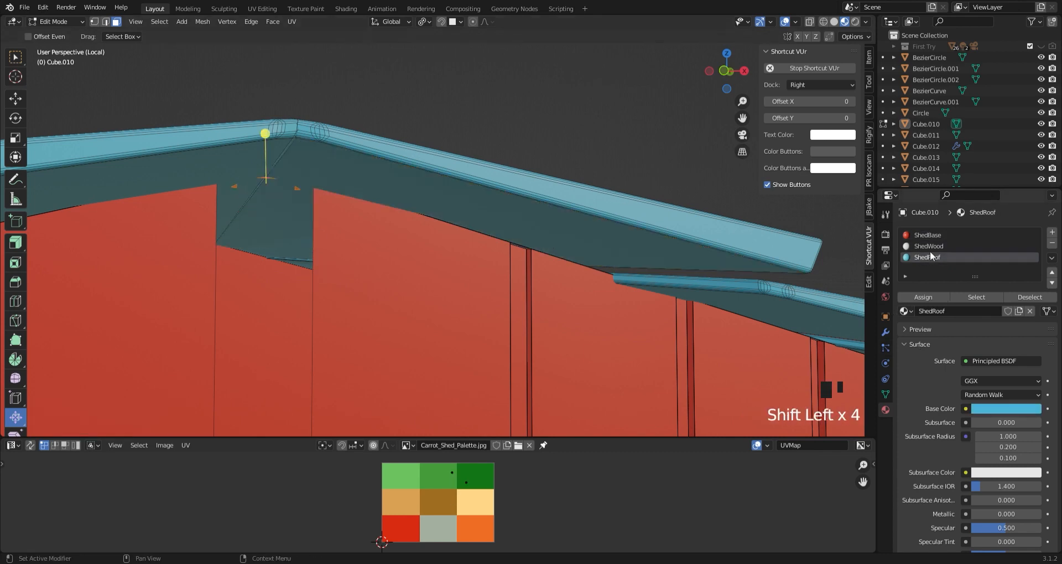
Select the long plank edges across the side roof slope and assign ShedRoof to them
middle_click_drag(387, 232, 500, 248)
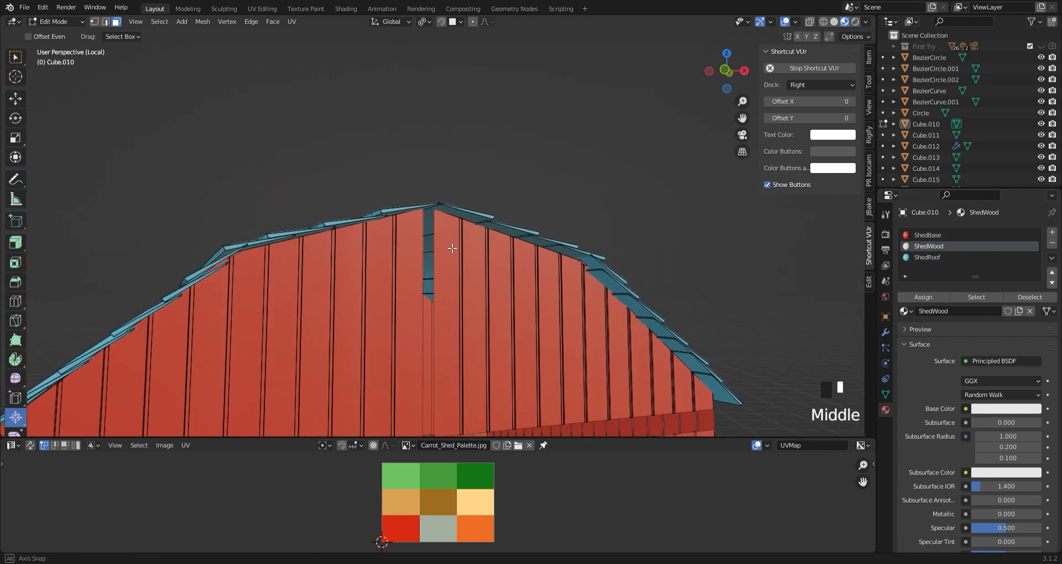
scroll(500, 248, "up", 2)
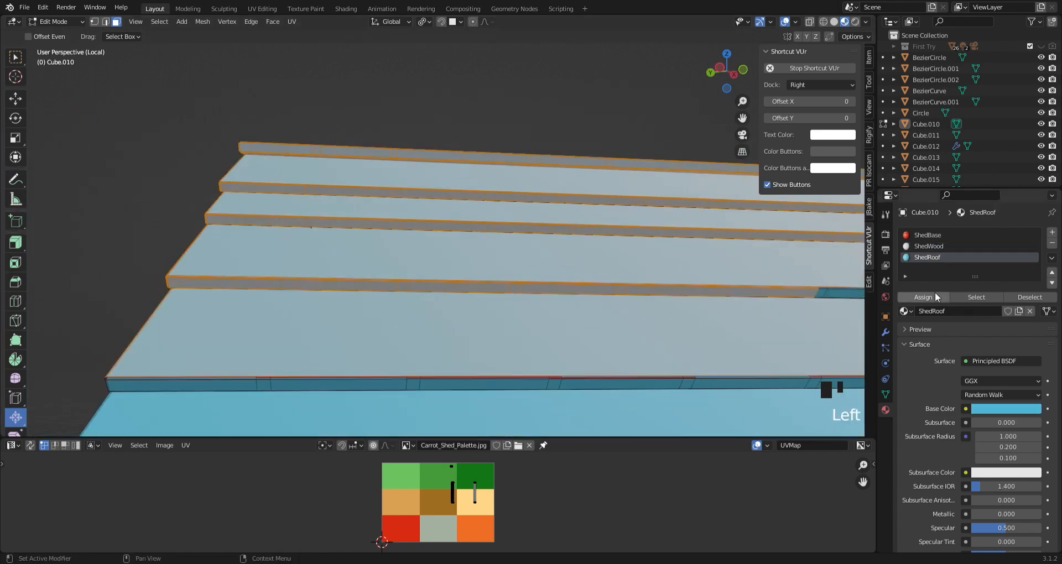
scroll(442, 232, "down", 2)
left_click_drag(280, 202, 814, 264, "shift")
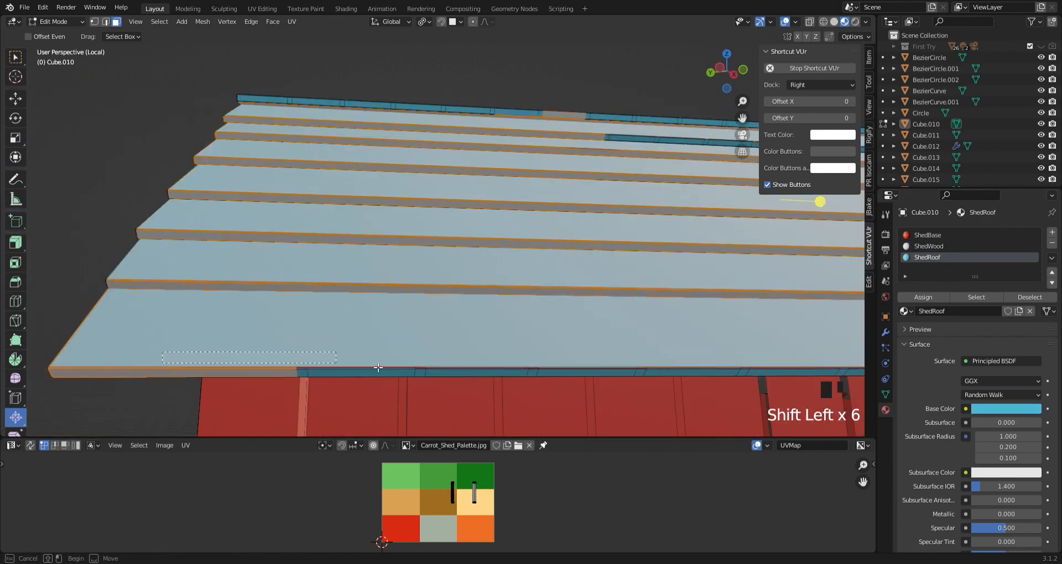
left_click_drag(144, 230, 559, 251)
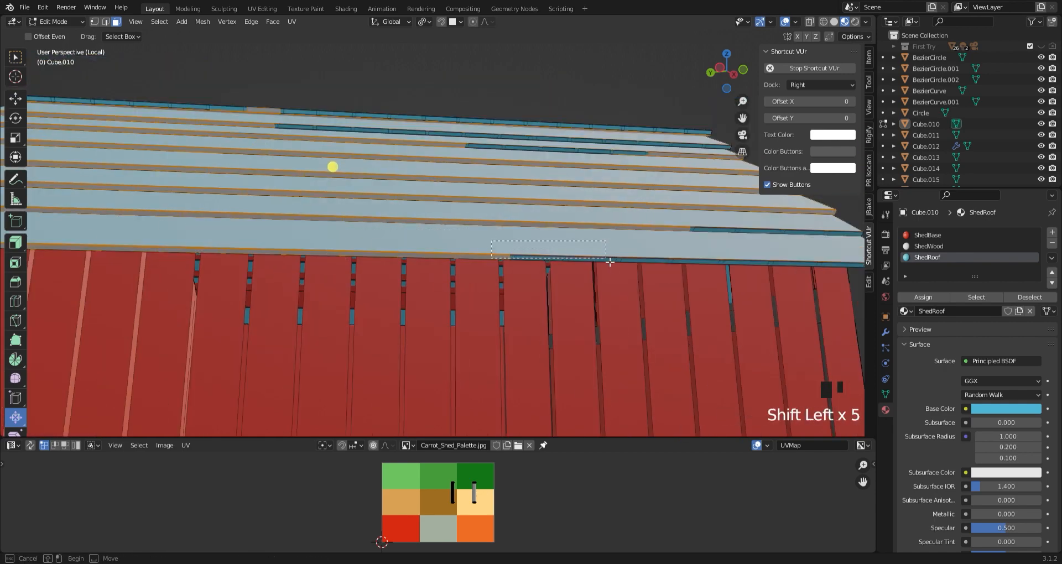
left_click(227, 152)
left_click_drag(565, 181, 565, 181)
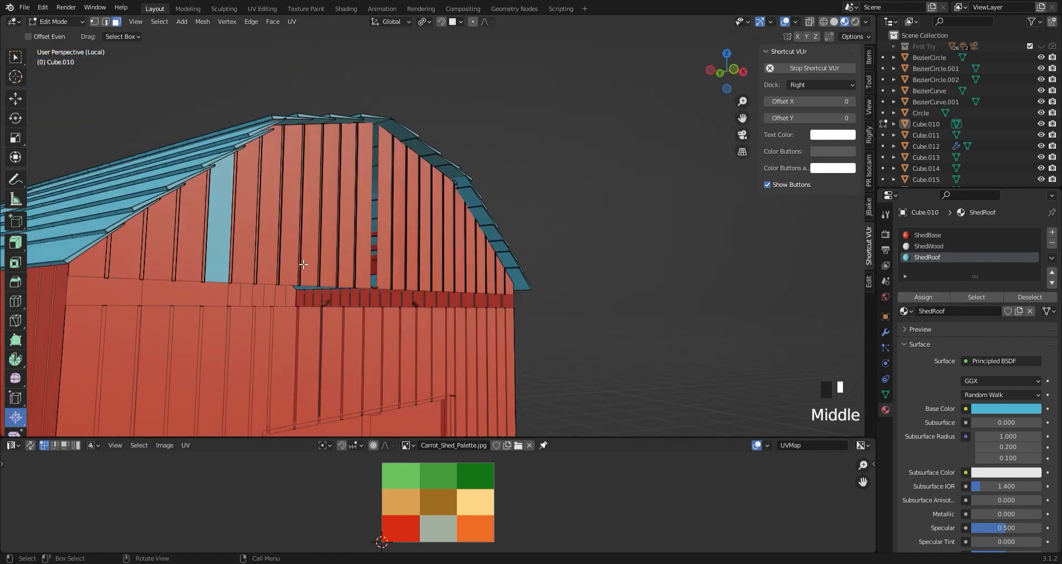
Select the plank edges of the opposite roof slope for ShedRoof, and drop the wall panels caught in the selection
left_click(413, 304)
middle_click_drag(413, 303, 246, 118)
left_click_drag(246, 118, 730, 183)
middle_click_drag(730, 182, 106, 189)
left_click_drag(105, 189, 828, 202)
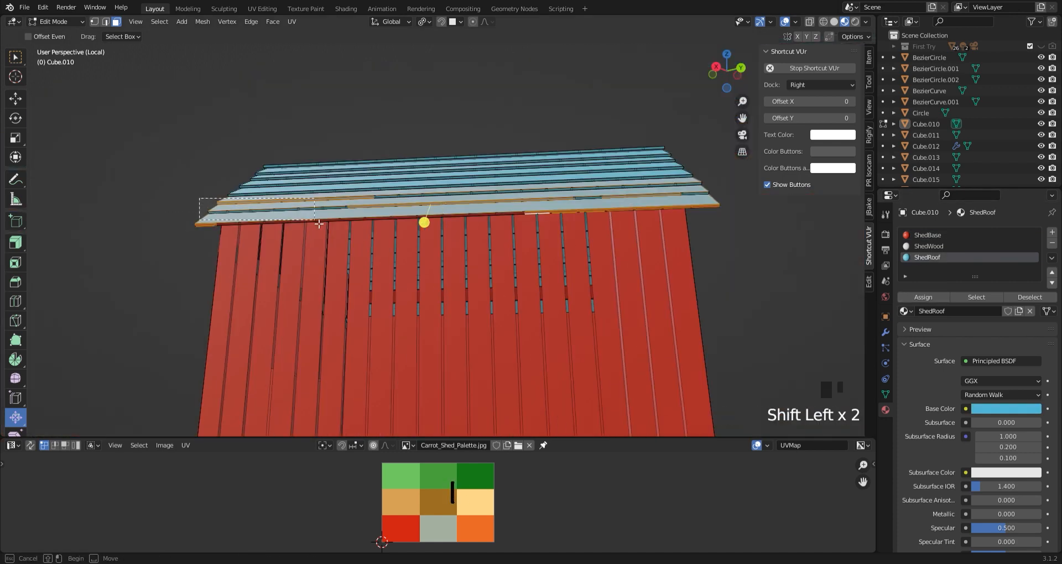
left_click_drag(579, 190, 667, 209, "shift")
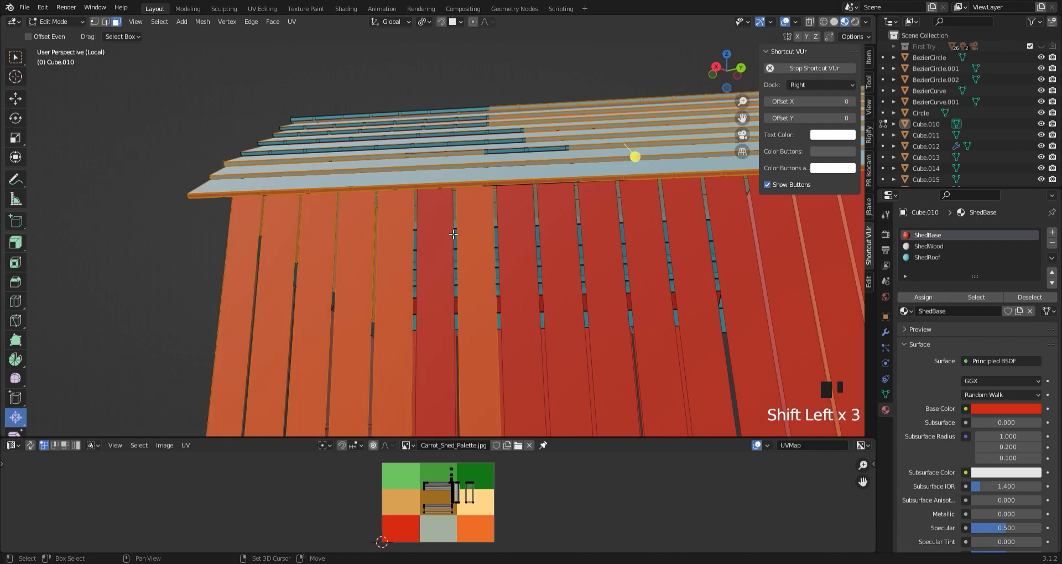
left_click(501, 264, "shift")
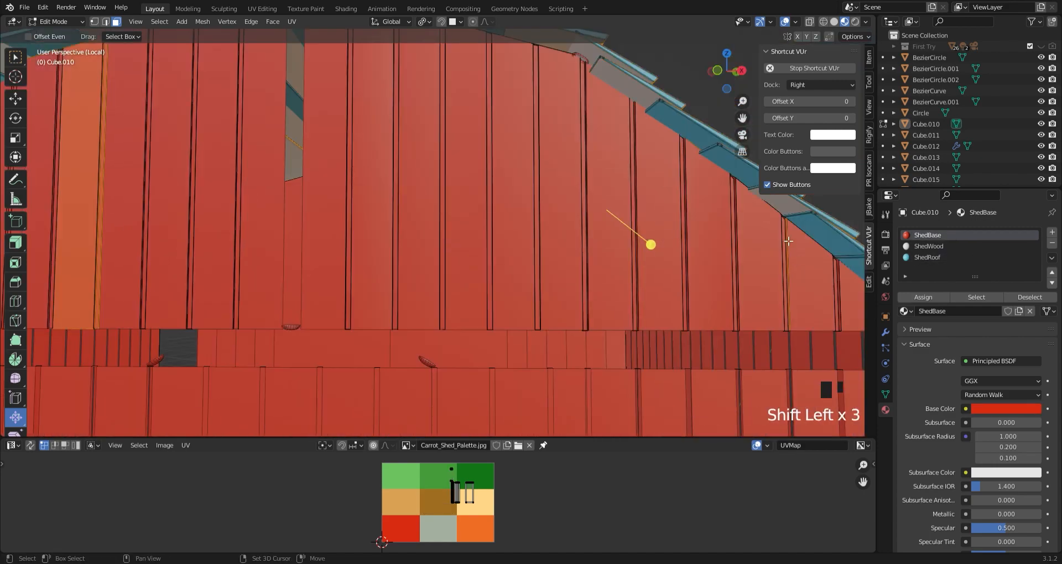
scroll(652, 244, "up", 2)
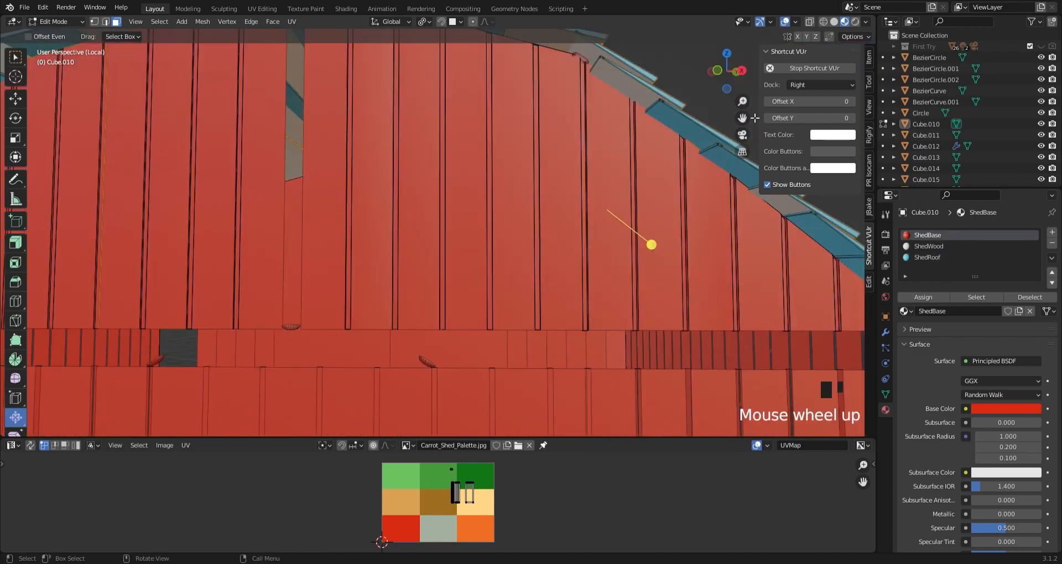
scroll(755, 118, "down", 2)
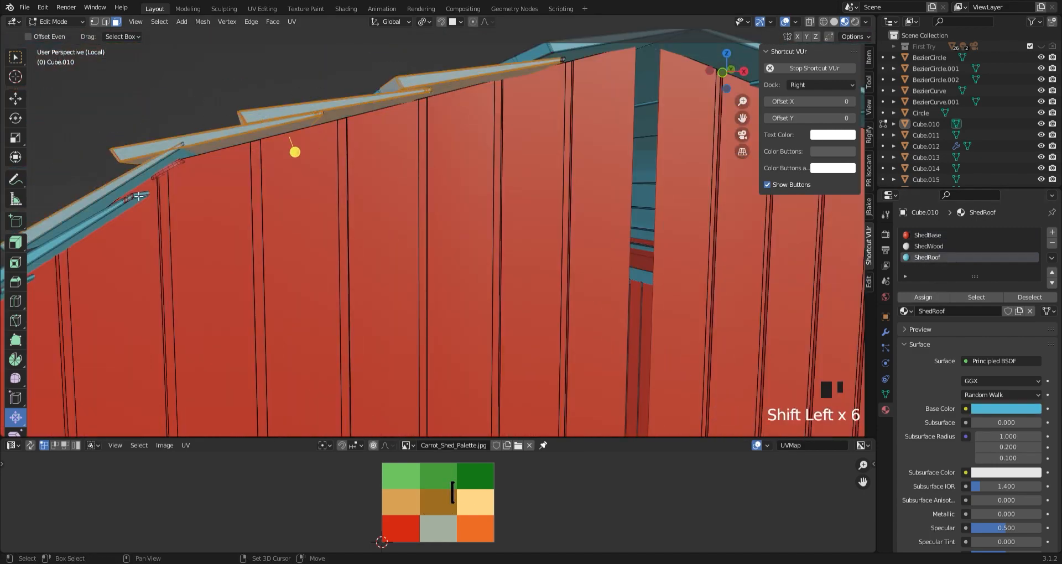
Check the shed in Object and Edit Mode for wrongly colored faces, and return to the full scene in camera view
key("Tab")
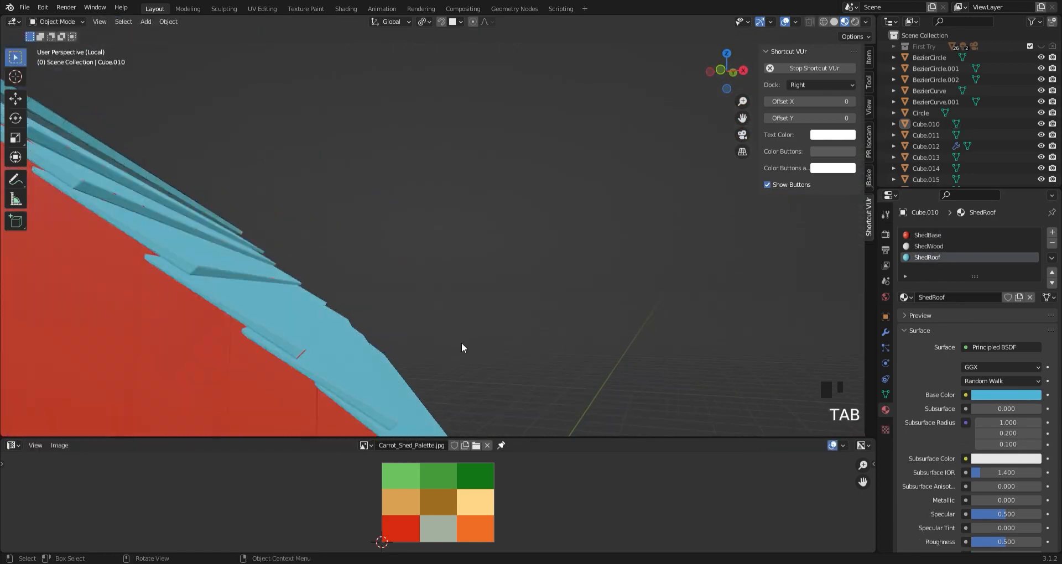
left_click(137, 164)
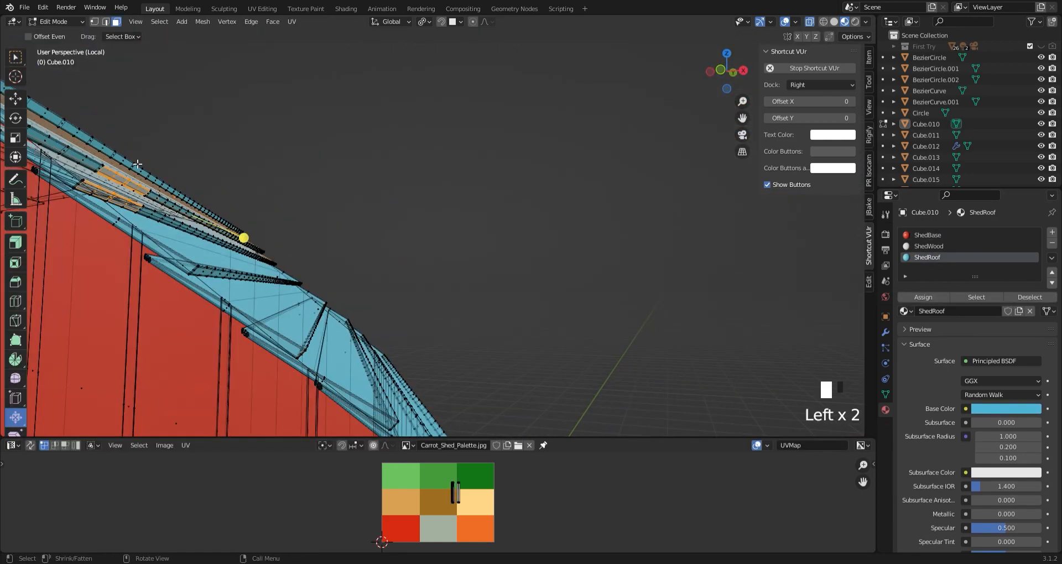
key("Tab")
scroll(526, 248, "up", 3)
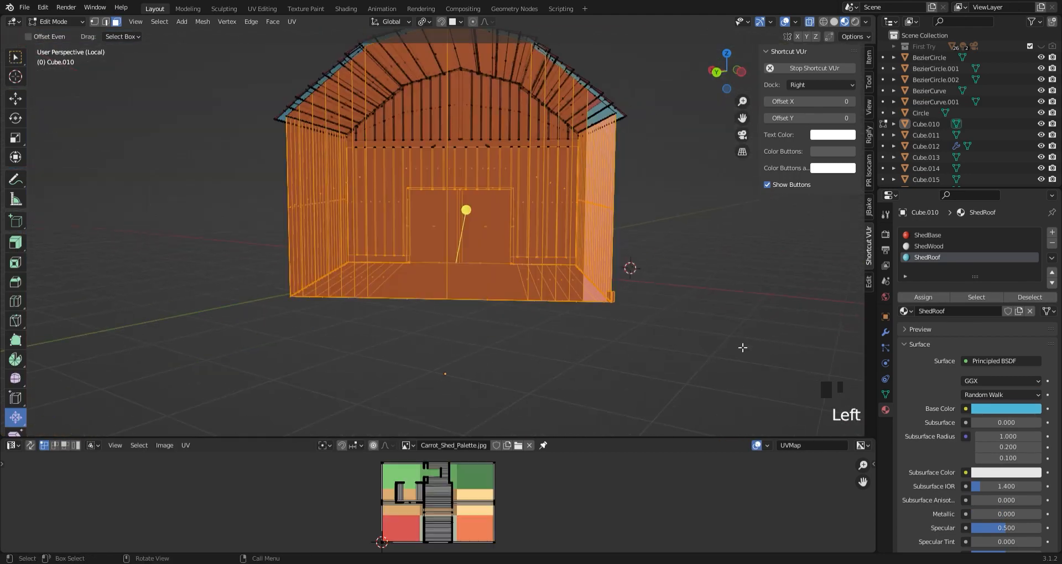
key("h")
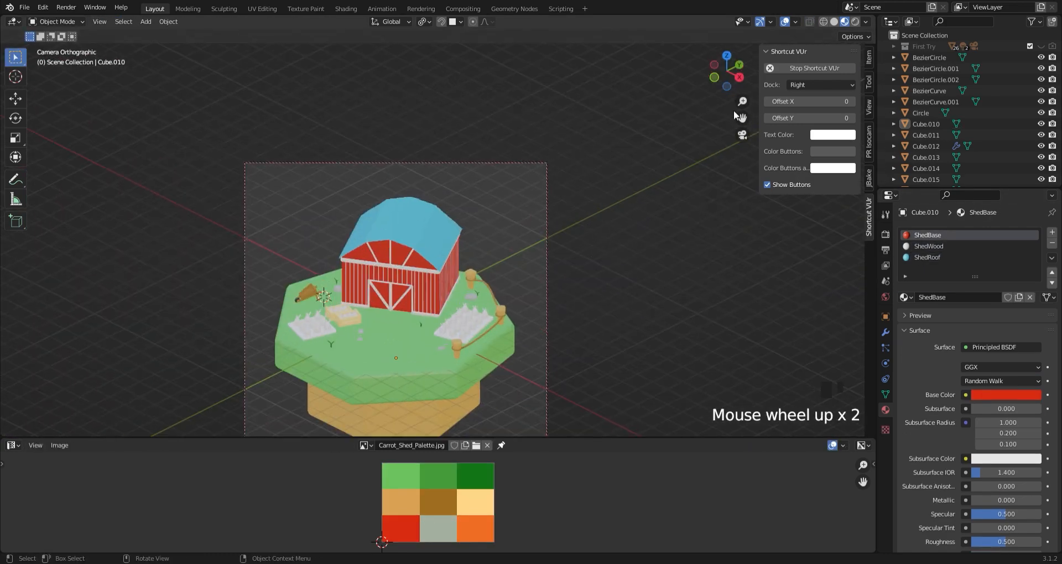
left_click(785, 22)
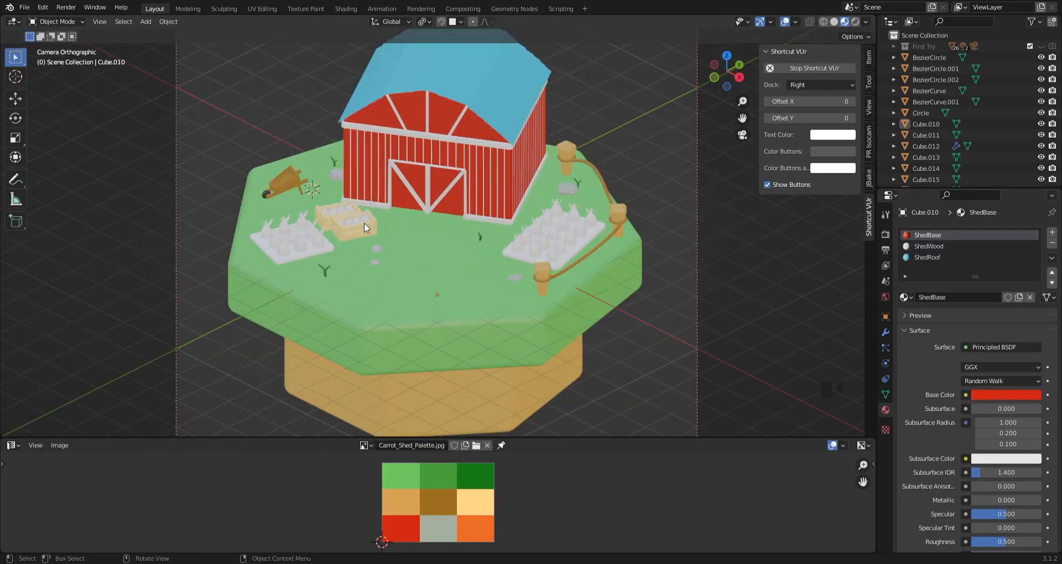
Isolate the carrot bed beside the crates in Edit Mode and give it a brown material named gROUND
left_click(318, 252)
key("Tab")
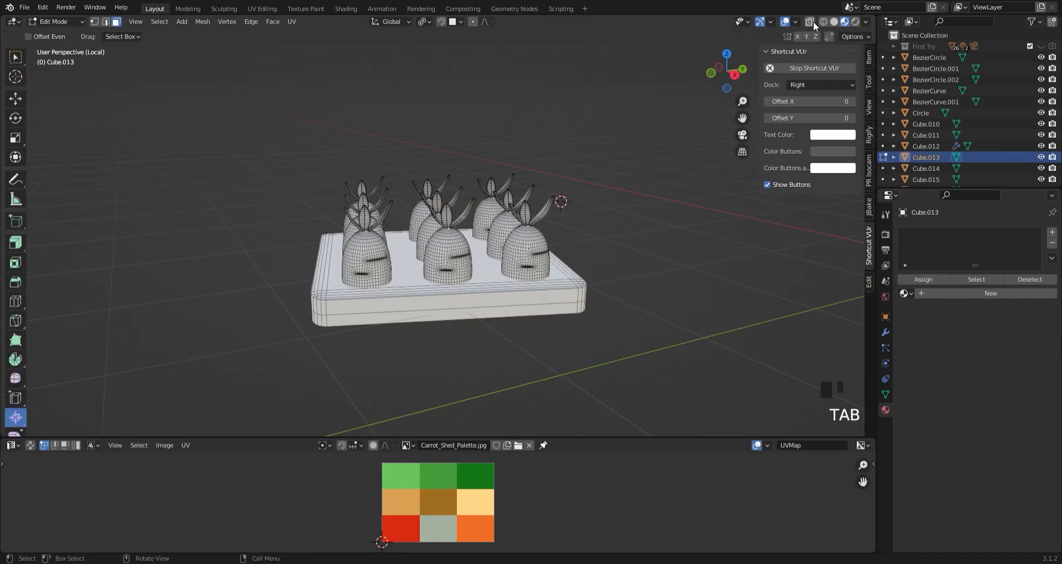
scroll(294, 334, "up", 3)
middle_click_drag(294, 334, 254, 232)
double_click(945, 293)
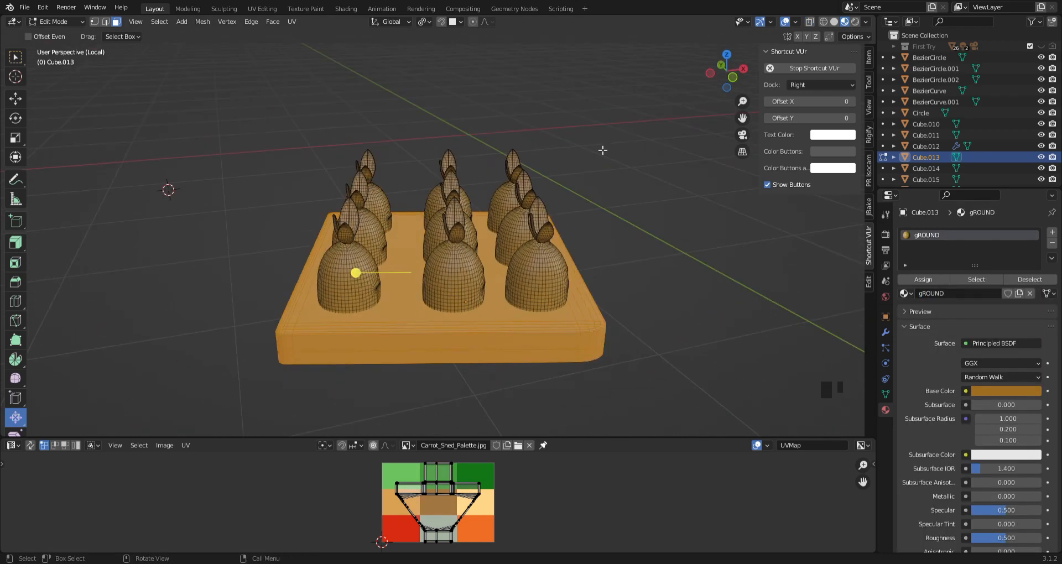
Add a material named cARROT with the palette's orange as base color, and remove the gROUND slot
left_click(903, 311)
left_click(1001, 414)
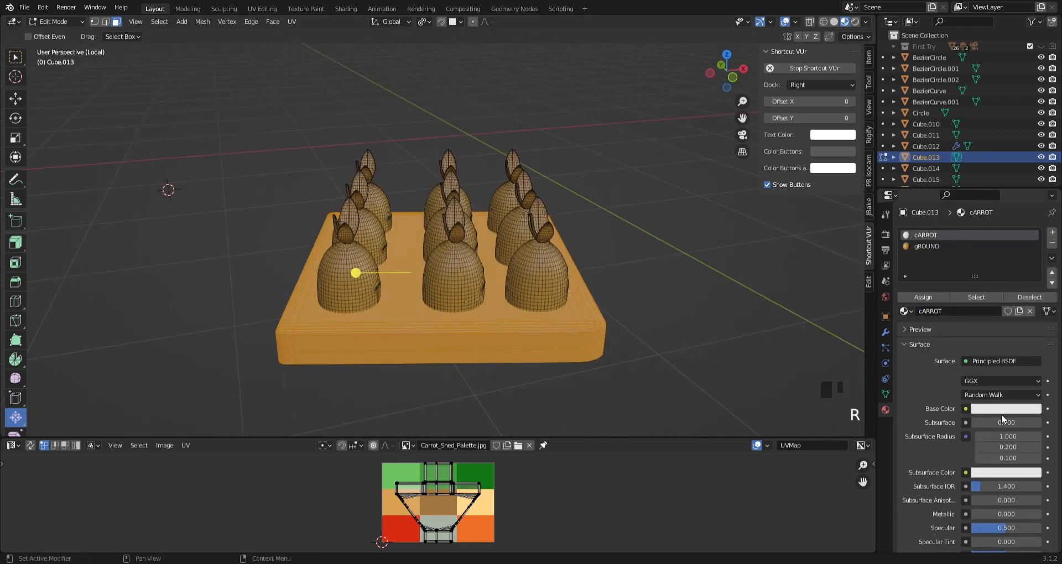
key("Tab")
left_click(927, 246)
left_click(1052, 243)
Select all faces of the soil box beneath the carrots in Edit Mode, leaving the carrots unselected
key("Tab")
key("alt+z")
middle_click_drag(653, 326, 580, 350)
left_click_drag(615, 211, 573, 260)
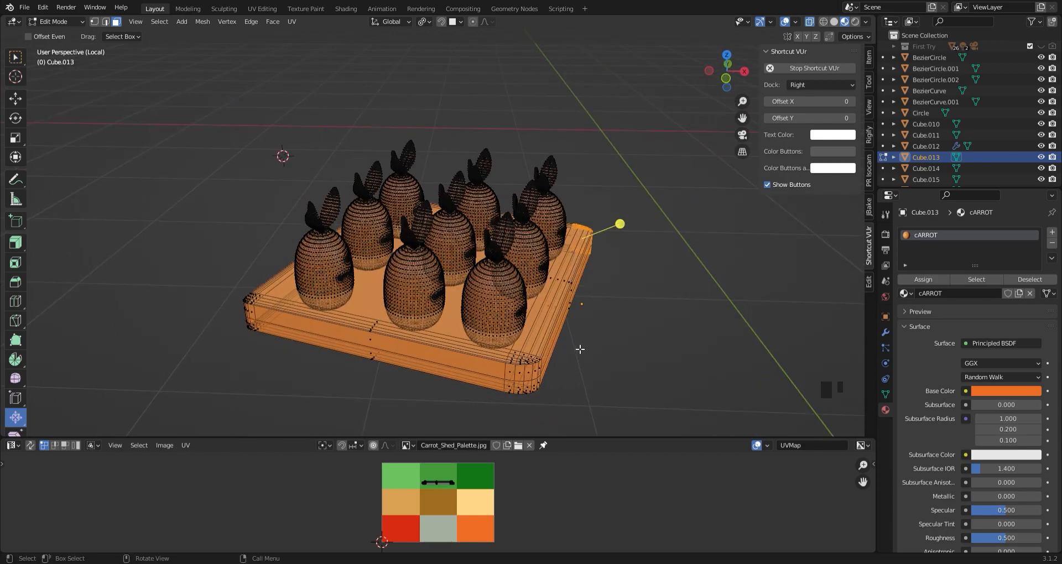
left_click_drag(390, 315, 362, 369, "shift")
middle_click_drag(362, 370, 487, 387)
left_click_drag(481, 420, 235, 344, "shift")
middle_click_drag(235, 343, 315, 349)
left_click_drag(321, 221, 243, 415, "shift")
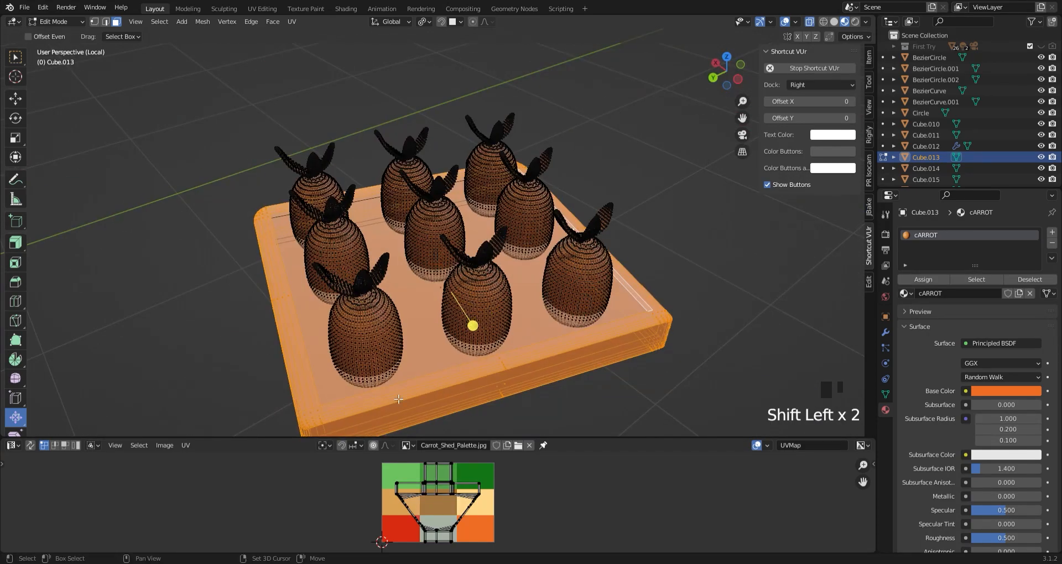
Create a second material named Ground for the carrot bed and assign it to the soil box faces
key("alt+z")
middle_click_drag(443, 388, 246, 223)
left_click(1051, 232)
left_click(976, 311)
left_click(956, 311)
type("Ground")
key("Return")
left_click(922, 297)
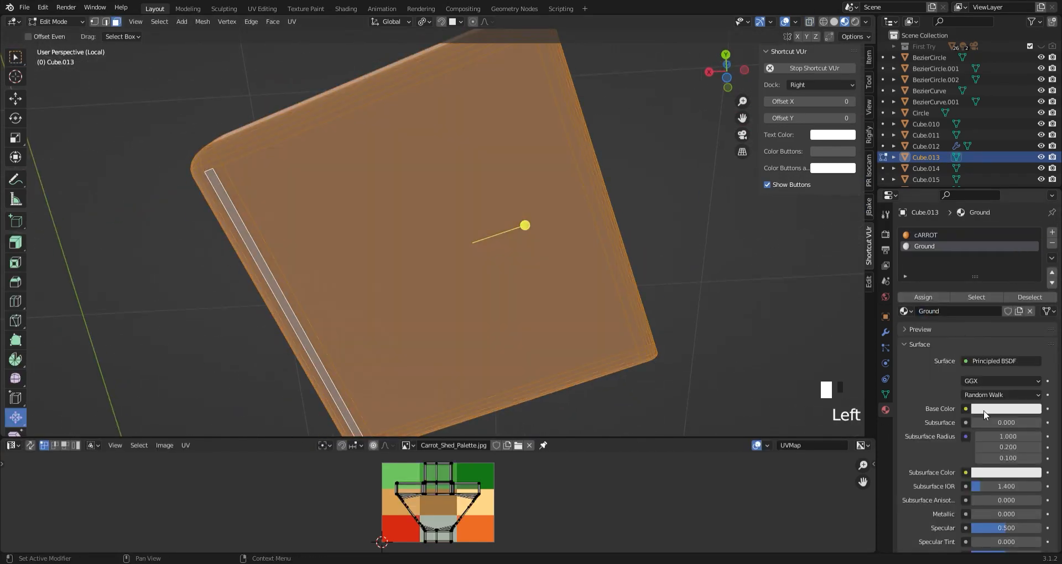
Sample the palette's brown as the Ground material's base color and shift it to a darker, redder brown
left_click(446, 507)
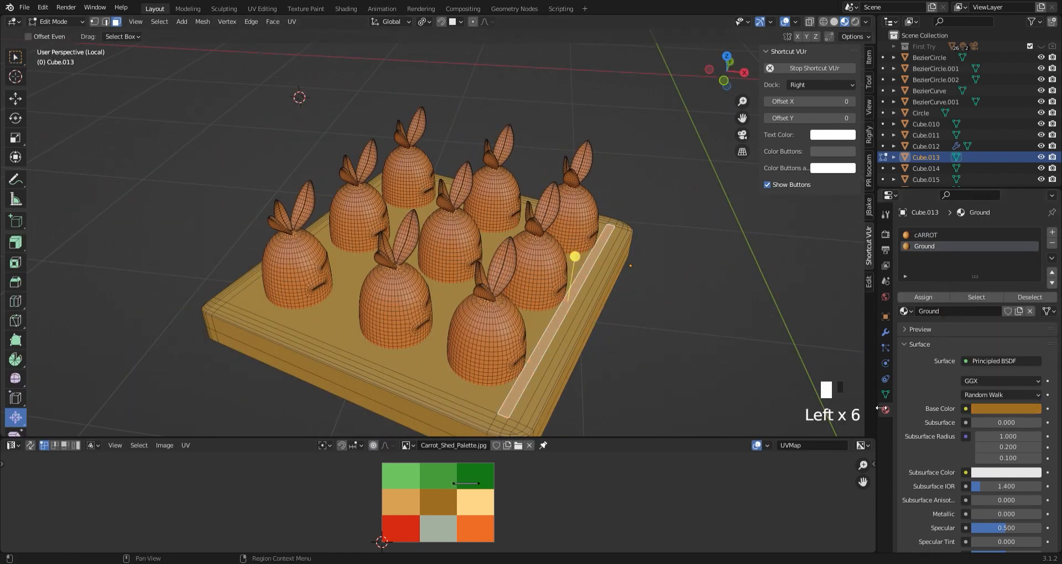
left_click(1006, 408)
left_click_drag(982, 296, 980, 256)
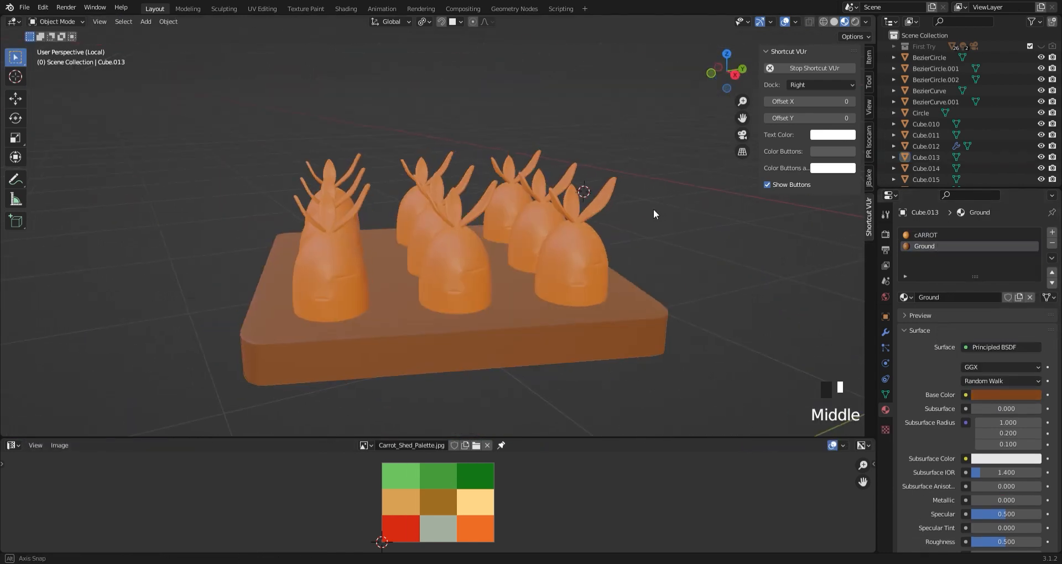
Add a third material named CarrotLeaves to the carrot bed with the palette's medium green as base color
key("Tab")
left_click(735, 74)
type("s")
left_click(438, 476)
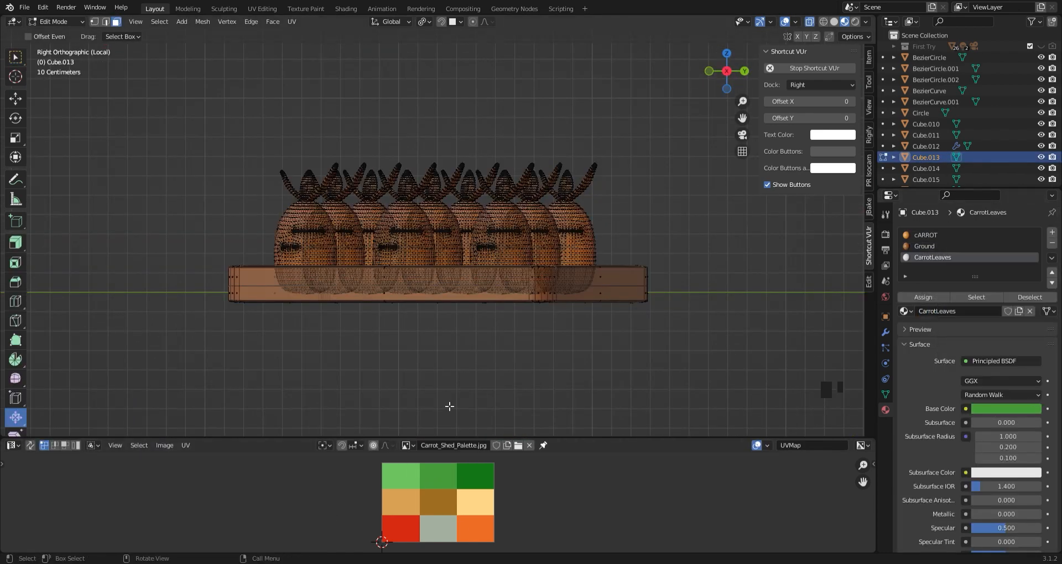
Select the leaves of all carrots in the bed, assign CarrotLeaves to them and hide the finished faces
left_click_drag(176, 106, 644, 197)
key("h")
scroll(438, 233, "up", 5)
left_click_drag(68, 116, 721, 158)
key("alt+z")
key("alt+z")
scroll(555, 132, "down", 1)
left_click(745, 71)
left_click_drag(108, 113, 736, 167)
left_click(744, 71)
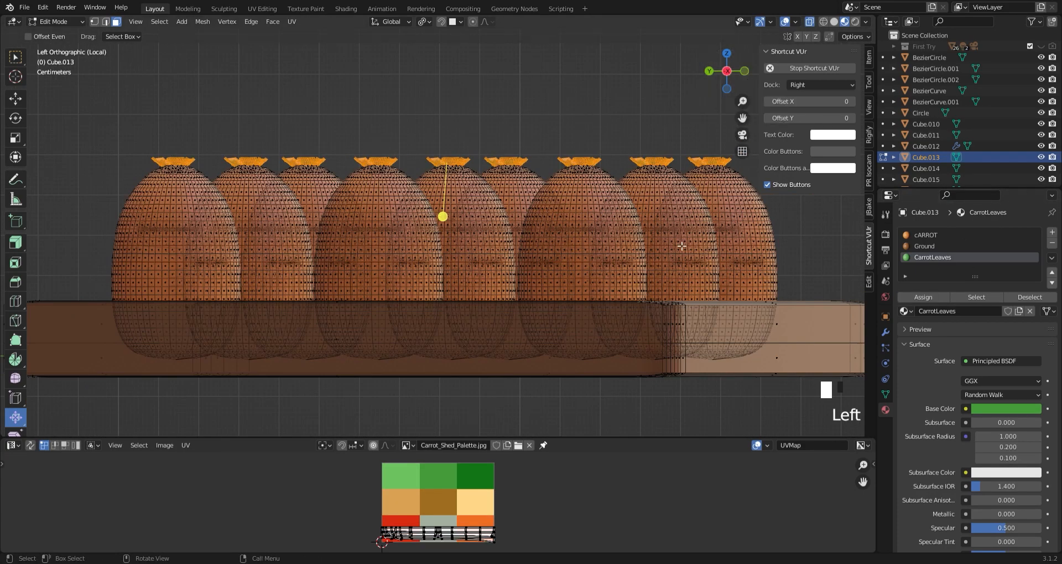
key("h")
middle_click_drag(682, 244, 614, 293)
key("Tab")
key("slash")
Isolate the uncolored carrot bed Cube.011 and give it the existing cARROT material
left_click(563, 233)
key("slash")
left_click(1010, 279)
left_click(1051, 243)
left_click(906, 280)
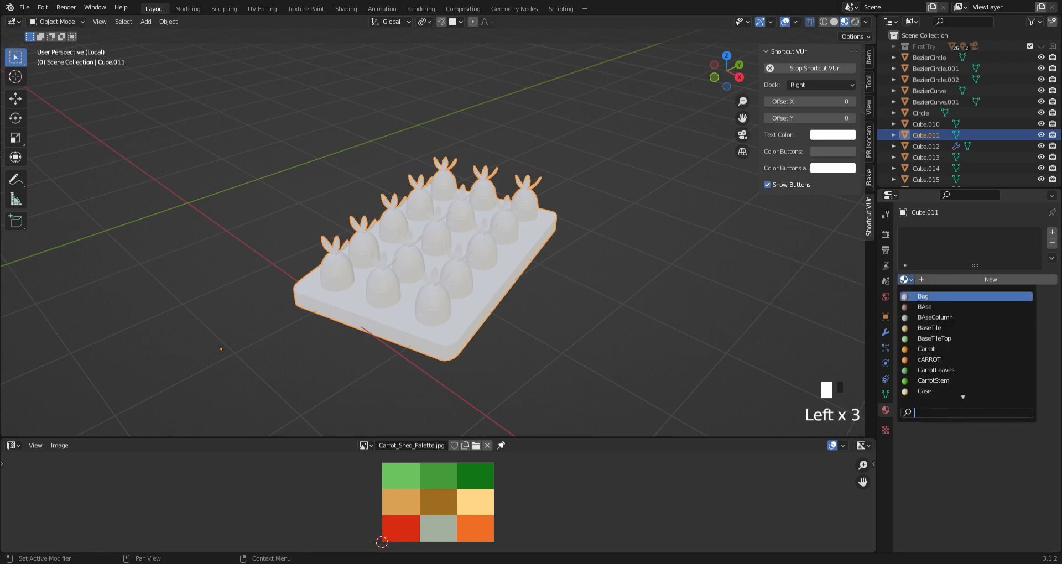
left_click(932, 359)
Select all faces of the second bed's soil box in Edit Mode, leaving the carrots unselected
key("Tab")
middle_click_drag(465, 354, 575, 338)
left_click_drag(570, 335, 545, 293, "shift")
scroll(545, 295, "up", 2)
middle_click_drag(544, 294, 514, 282)
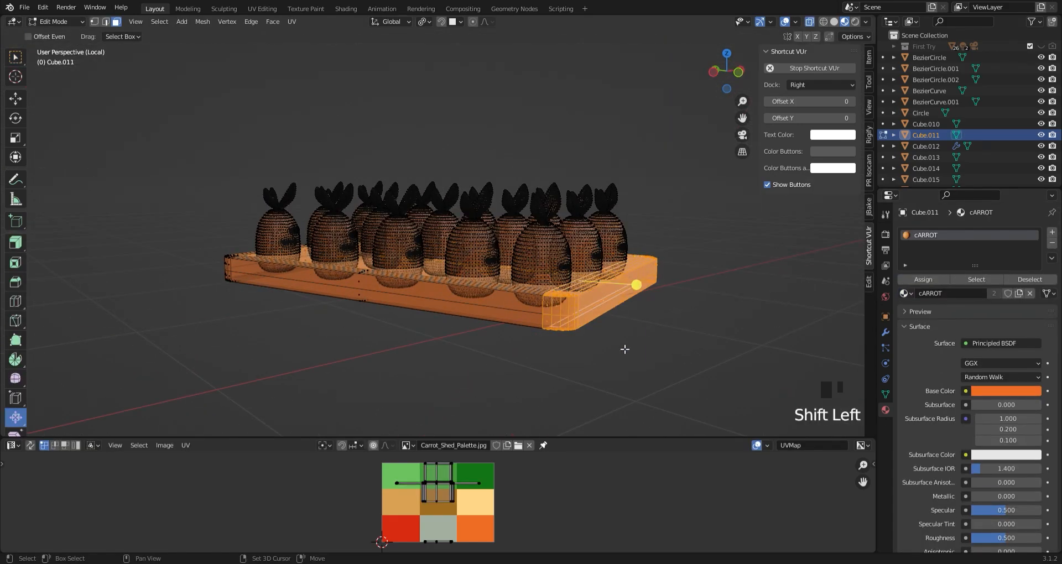
left_click_drag(624, 348, 537, 288, "shift")
middle_click_drag(537, 288, 509, 332)
left_click_drag(512, 339, 496, 400, "shift")
middle_click_drag(495, 401, 609, 238)
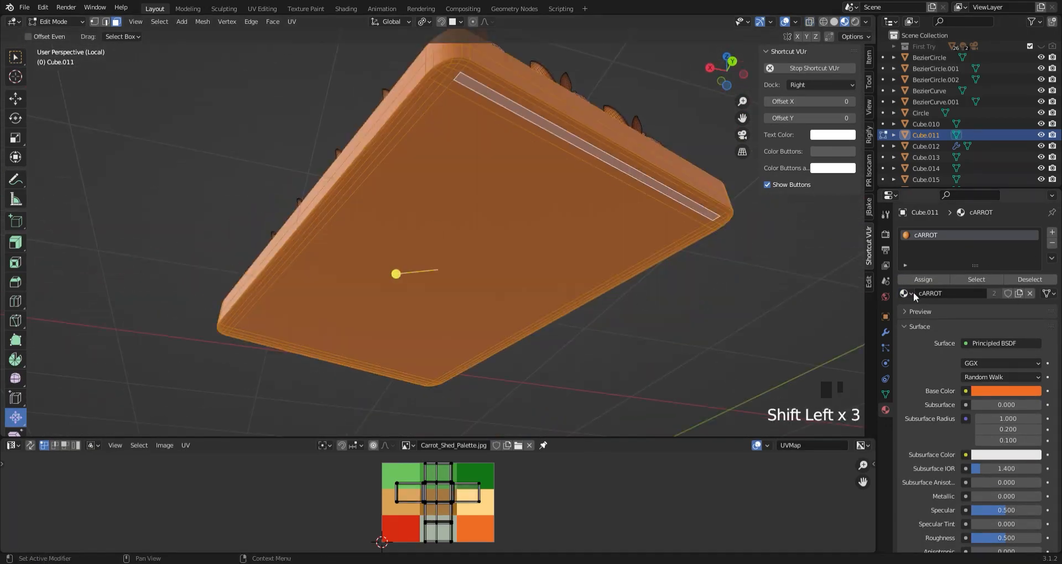
Add the existing Ground material in a second slot and assign it to the selected soil box faces
left_click(1052, 232)
left_click(906, 308)
type("g")
left_click(924, 349)
left_click(906, 308)
left_click(930, 400)
left_click(923, 294)
key("Tab")
key("alt+z")
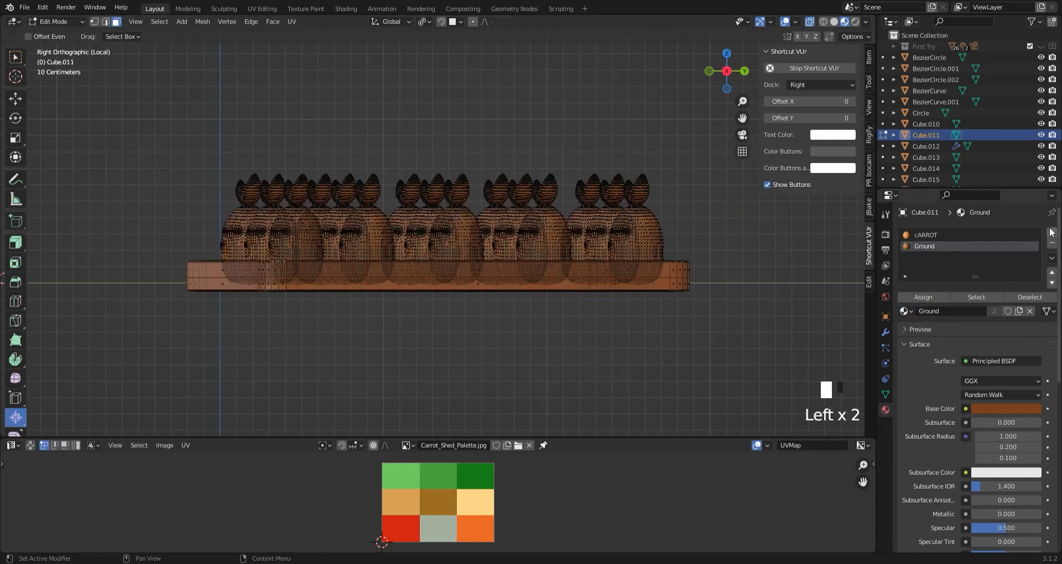
Add the CarrotLeaves material to the second bed and assign it to all its carrot leaves
left_click(1052, 232)
left_click(906, 311)
left_click(931, 401)
left_click_drag(112, 107, 714, 208)
key("h")
left_click_drag(54, 131, 752, 176)
scroll(442, 166, "down", 1)
left_click_drag(102, 135, 737, 180)
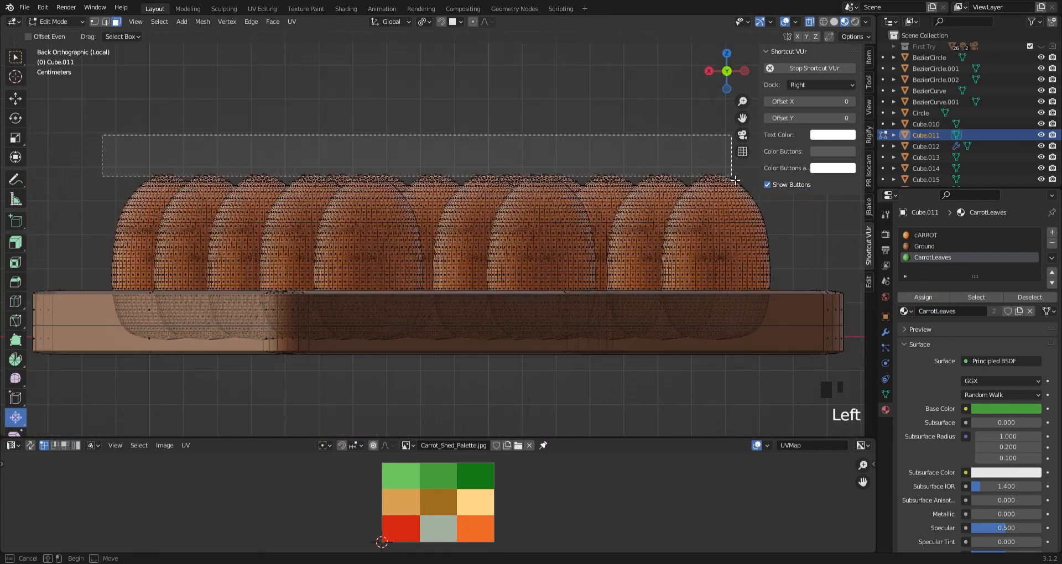
key("Tab")
key("KP_Divide")
Isolate the end carrot Plane.010 in the front crate and give it the cARROT material
left_click(354, 229)
scroll(353, 229, "up", 5)
left_click(221, 208)
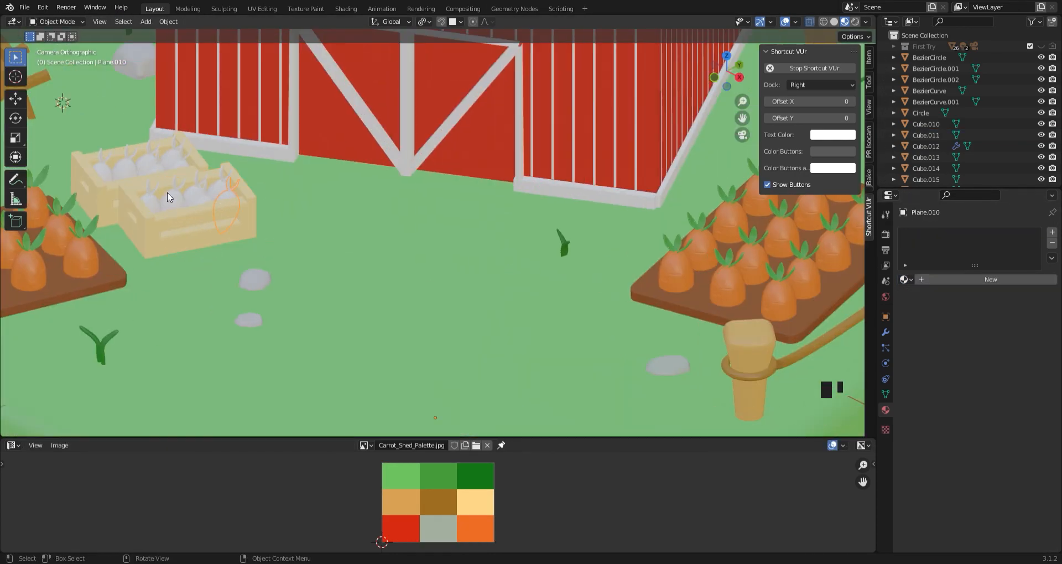
middle_click_drag(168, 198, 251, 274)
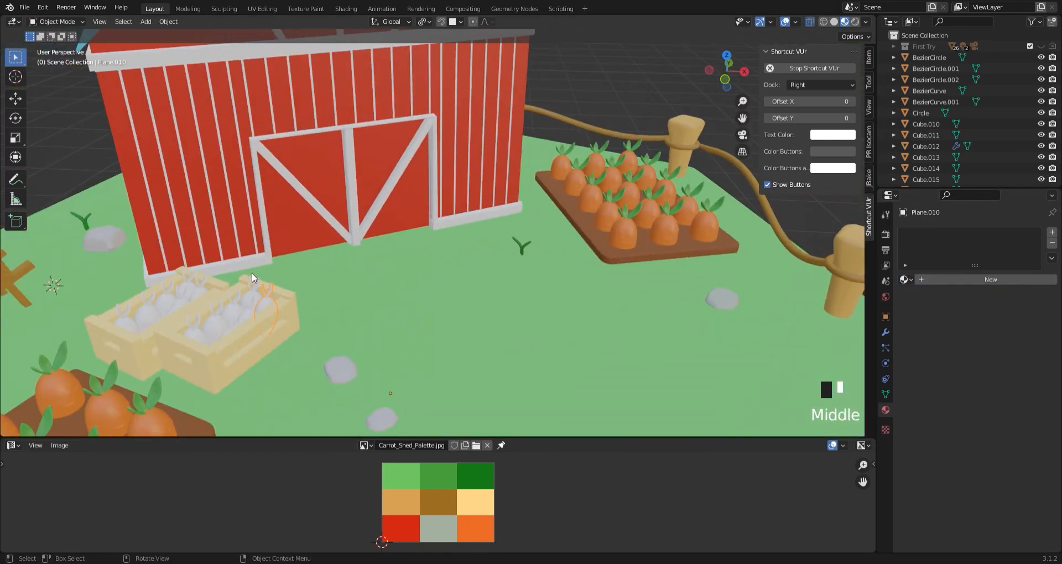
key("KP_Divide")
key("Tab")
left_click(906, 294)
left_click(932, 371)
Select the leaves of carrot Plane.010 and assign the CarrotLeaves material to them in a second slot
left_click_drag(385, 55, 540, 161)
middle_click_drag(541, 160, 443, 155)
left_click_drag(332, 130, 543, 159)
left_click(1051, 232)
left_click(906, 311)
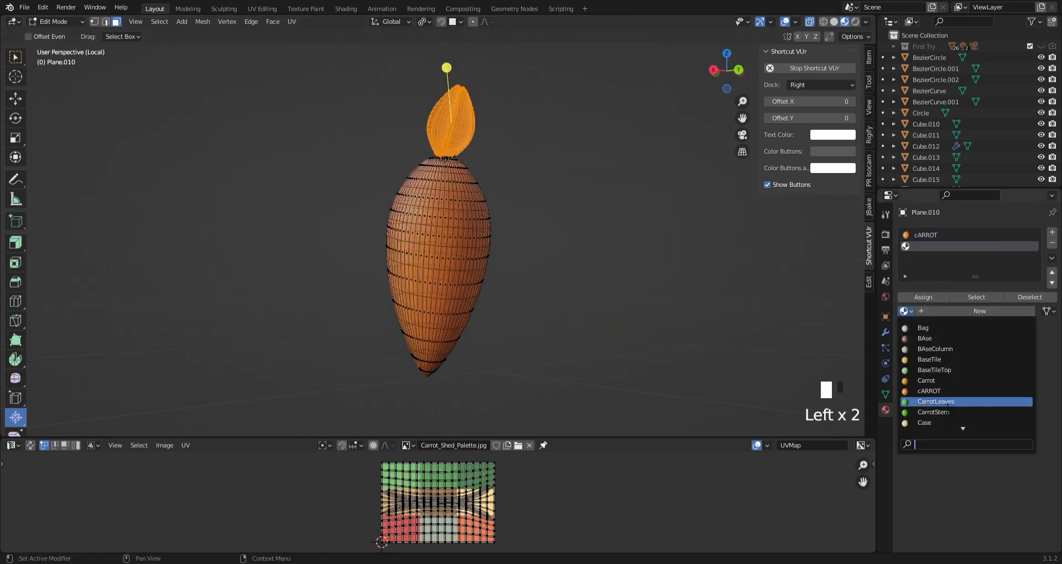
left_click(954, 401)
key("slash")
Color the neighboring crate carrot with cARROT on its body and CarrotLeaves on its leaves
left_click(906, 293)
left_click(936, 373)
left_click(1051, 232)
left_click(905, 310)
left_click(960, 402)
key("Tab")
Give crate carrot Plane.011 the cARROT material and assign CarrotLeaves to its leaves
left_click(250, 310)
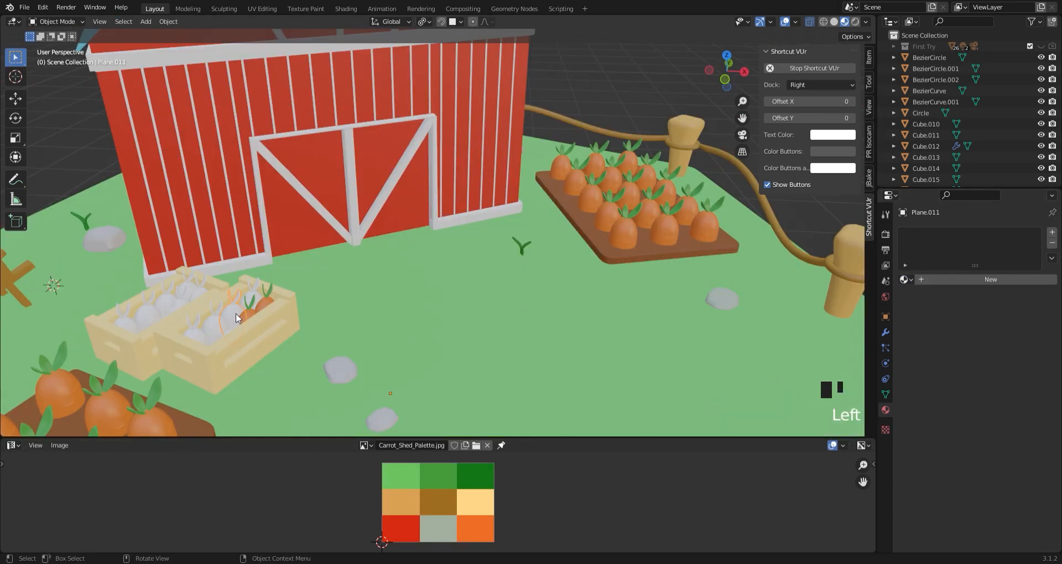
left_click(906, 279)
left_click(936, 359)
key("Tab")
left_click_drag(374, 91, 523, 158)
middle_click_drag(524, 159, 322, 204)
left_click(1051, 232)
left_click(905, 310)
left_click(957, 401)
key("slash")
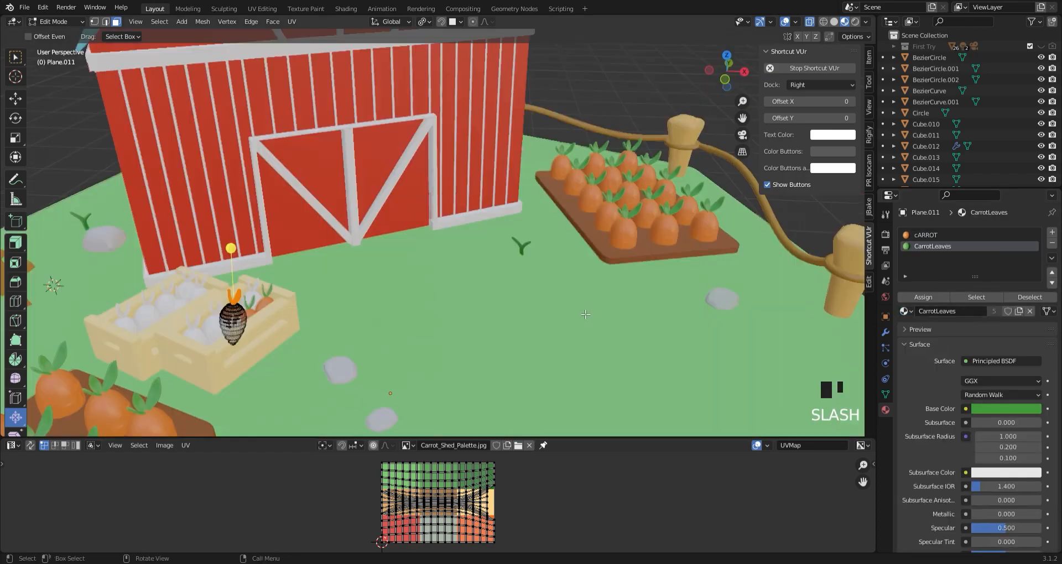
Give crate carrot Plane.008 the cARROT material and assign CarrotLeaves to its leaves
key("Tab")
key("slash")
left_click(905, 280)
left_click(936, 359)
left_click(1051, 232)
left_click(906, 311)
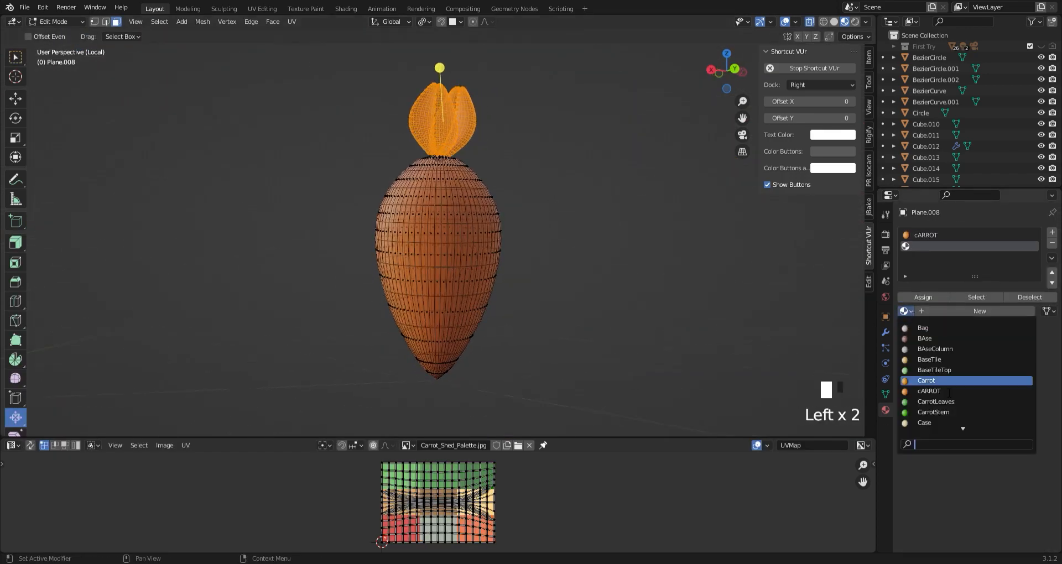
left_click(957, 401)
key("slash")
Give crate carrot Plane.012 the cARROT material and assign CarrotLeaves to its leaves
key("slash")
key("Tab")
left_click(905, 293)
left_click(936, 372)
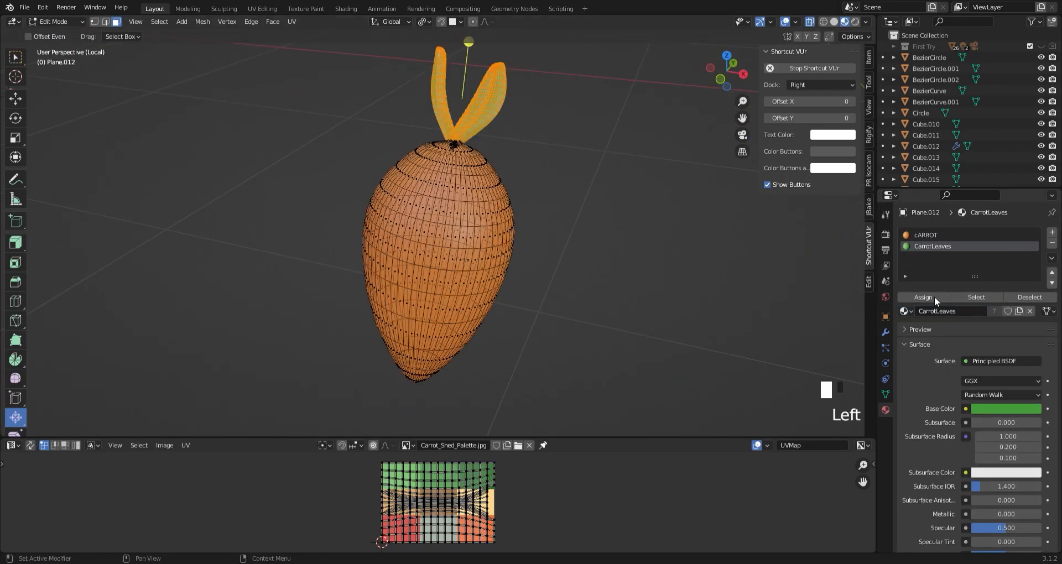
left_click_drag(471, 144, 472, 144)
scroll(398, 137, "up", 4)
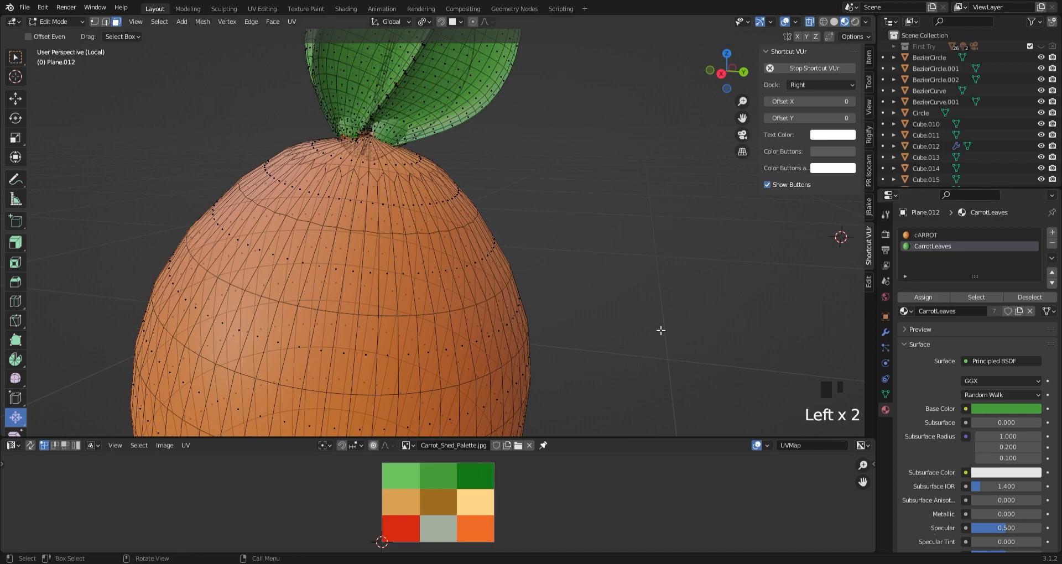
key("Tab")
key("slash")
Give crate carrot Plane.015 the cARROT material and assign CarrotLeaves to its leaves
left_click(233, 379)
key("slash")
left_click(905, 280)
left_click(936, 359)
left_click(1052, 232)
left_click(905, 296)
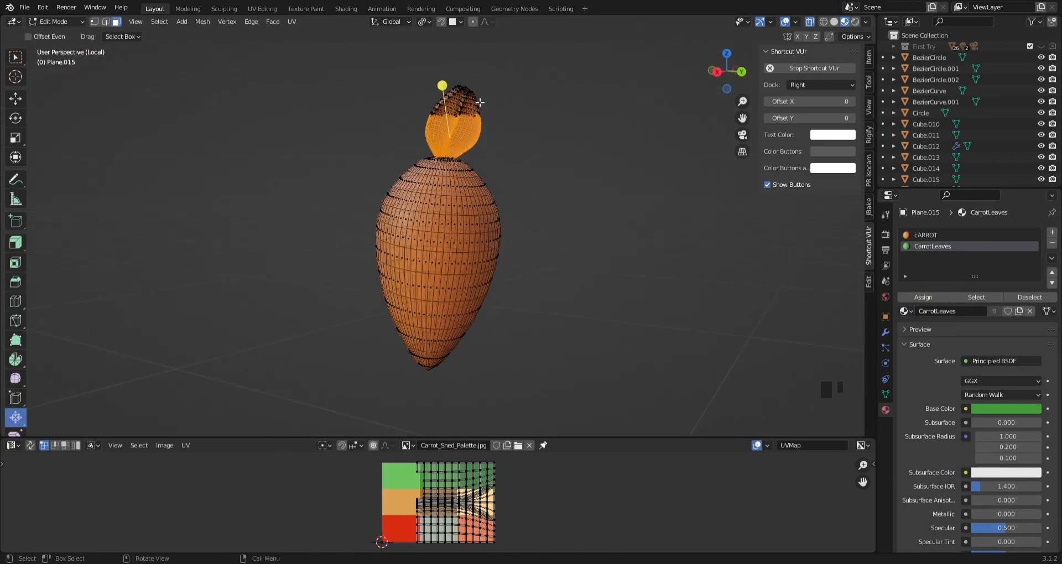
left_click(922, 297)
key("Tab")
key("slash")
Give crate carrot Plane.014 the cARROT material and assign CarrotLeaves to its leaves
left_click(905, 280)
left_click(936, 358)
left_click(1051, 232)
left_click(906, 296)
left_click(940, 387)
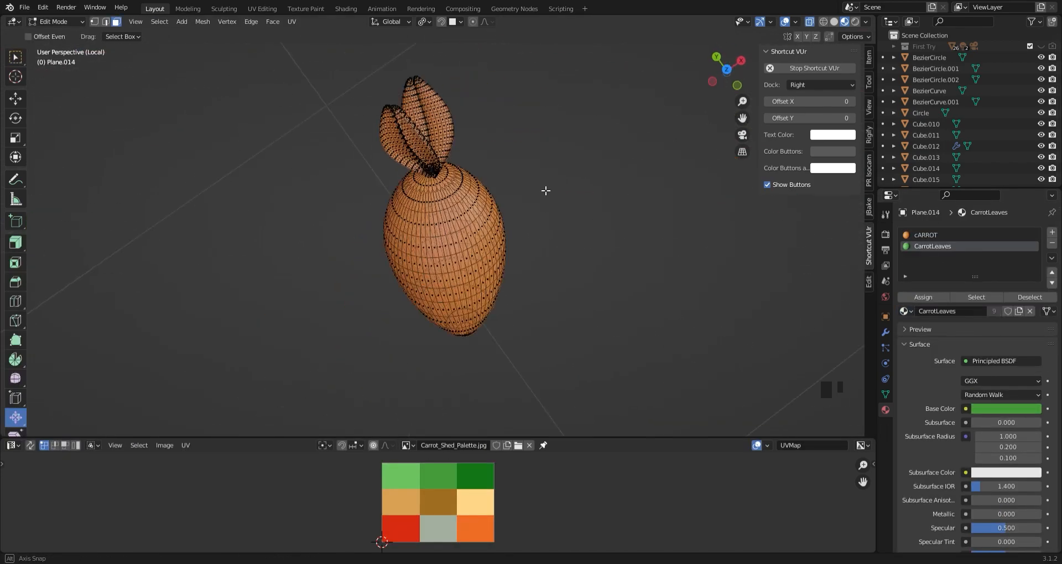
middle_click_drag(545, 190, 944, 311)
key("Tab")
key("slash")
Delete the rear crate together with its uncolored carrots
left_click(429, 331)
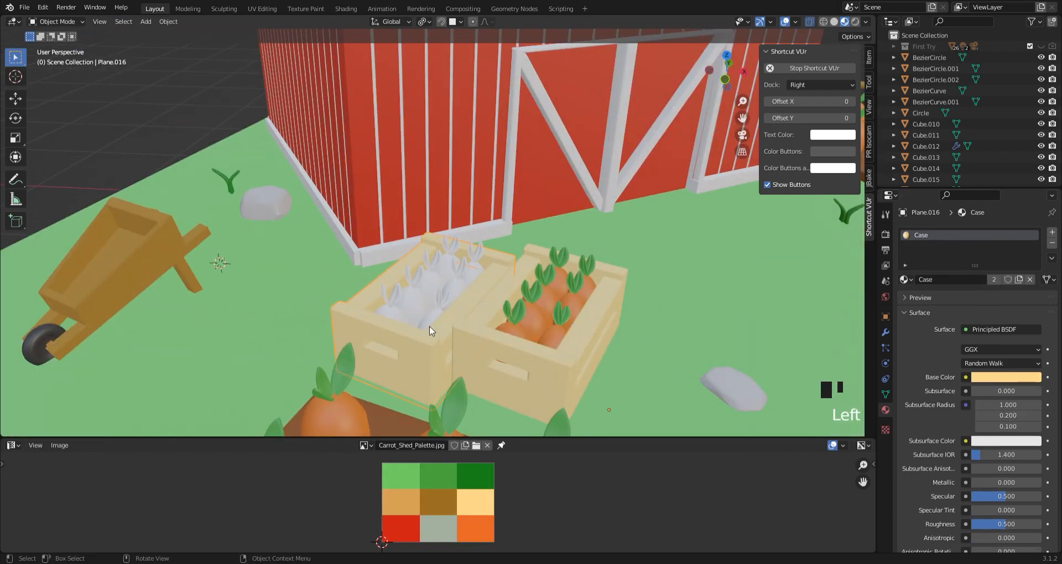
left_click(433, 320, "shift")
left_click(449, 288, "shift")
key("x")
left_click(462, 302)
Duplicate the crate with its colored carrots about -0.83 m along X and shift the copy slightly along Y
left_click(481, 336)
left_click(532, 322, "shift")
left_click(556, 335, "shift")
left_click(565, 283, "shift")
key("x")
left_click(455, 310)
key("g")
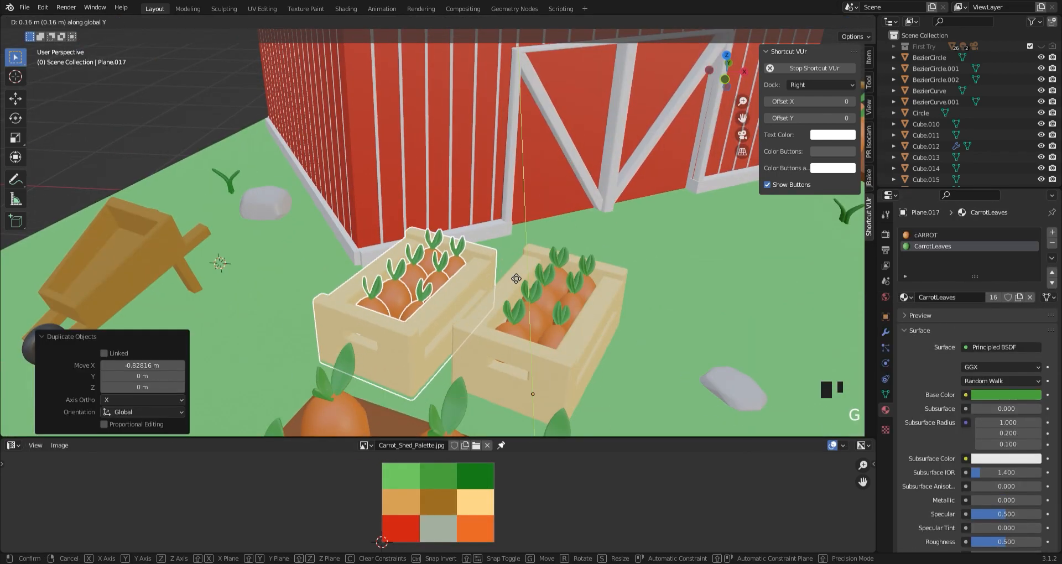
left_click(451, 303)
left_click(305, 232)
Preview the whole scene through the camera in rendered shading
scroll(305, 233, "down", 10)
left_click(742, 135)
scroll(724, 141, "up", 3)
left_click(855, 22)
Change the World background color to a dark blue-green
left_click(885, 234)
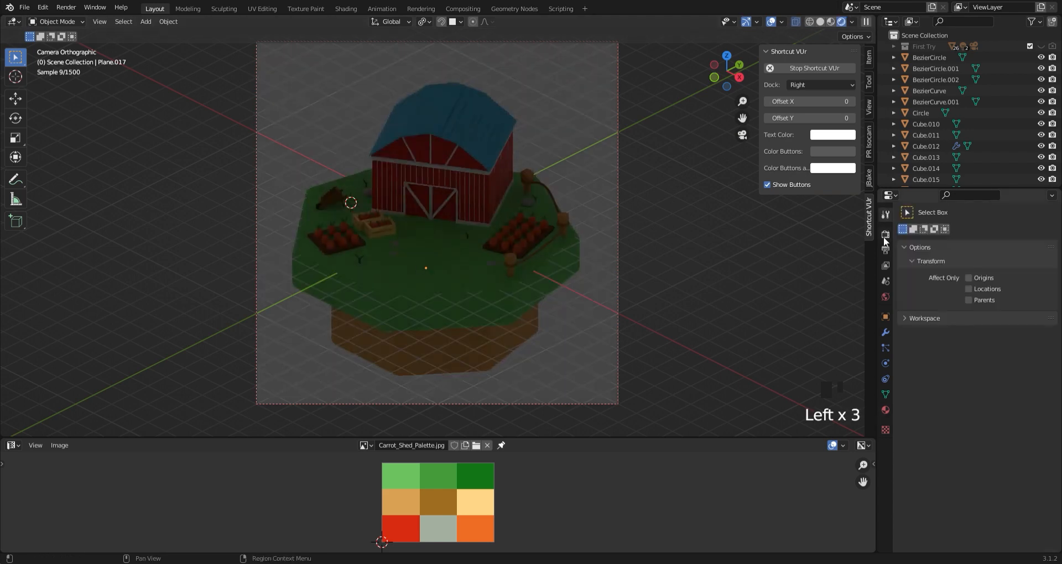
scroll(973, 387, "down", 6)
left_click(885, 249)
left_click(886, 266)
left_click(885, 281)
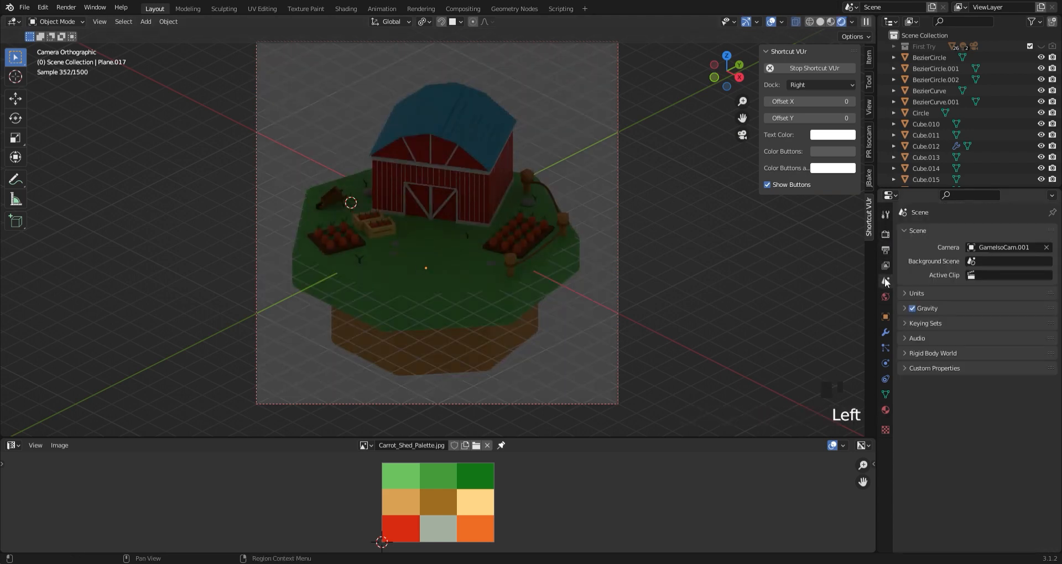
left_click(886, 297)
left_click(886, 318)
left_click(885, 297)
left_click(999, 303)
left_click_drag(984, 184, 981, 175)
scroll(431, 354, "down", 1)
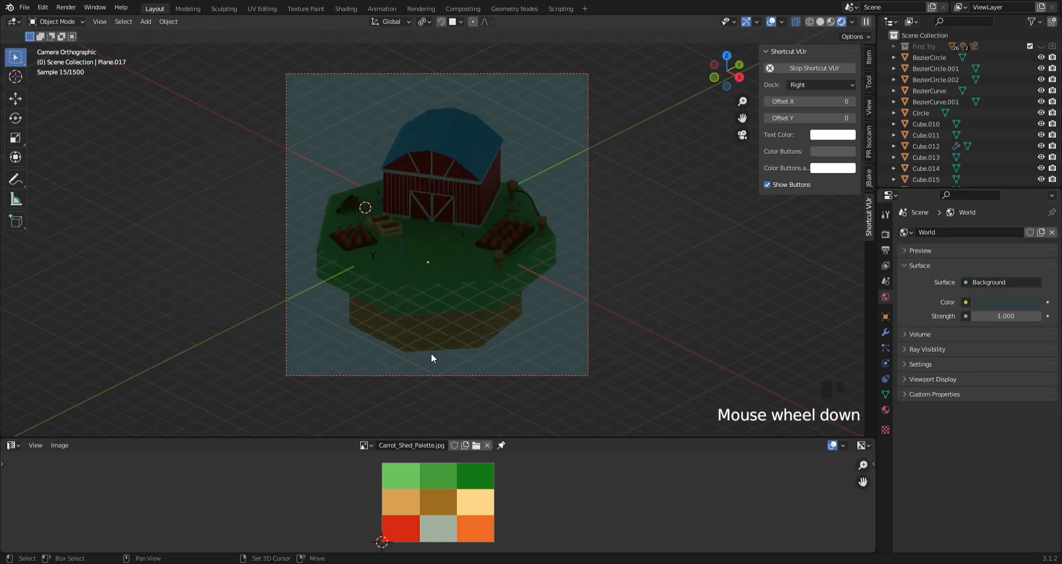
Add a plane, lower it along Z beneath the island and enlarge it into a wide floor, with a final scale of 1.218
key("shift+a")
left_click(476, 354)
key("s")
left_click(586, 255)
key("g")
key("z")
left_click(625, 318)
key("s")
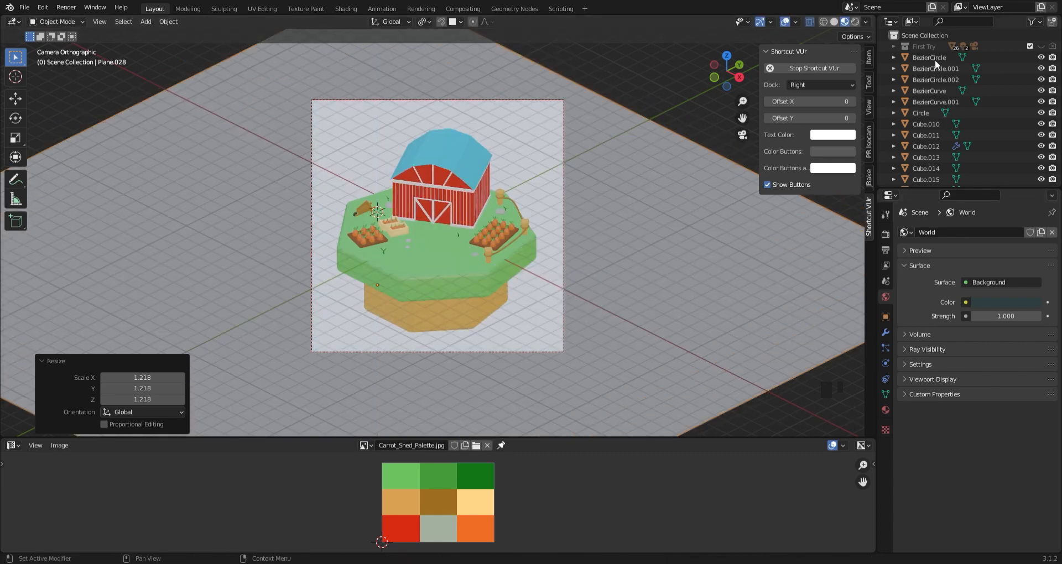
Give the floor plane a new material with a bright blue base color and show the scene in rendered shading
left_click(886, 410)
left_click(979, 279)
left_click(1007, 377)
key("ctrl+v")
left_click(1014, 378)
left_click(855, 22)
scroll(467, 235, "up", 1)
Add an area light, move it about -8.42 m along Y and raise it along Z in front of the barn
key("shift+a")
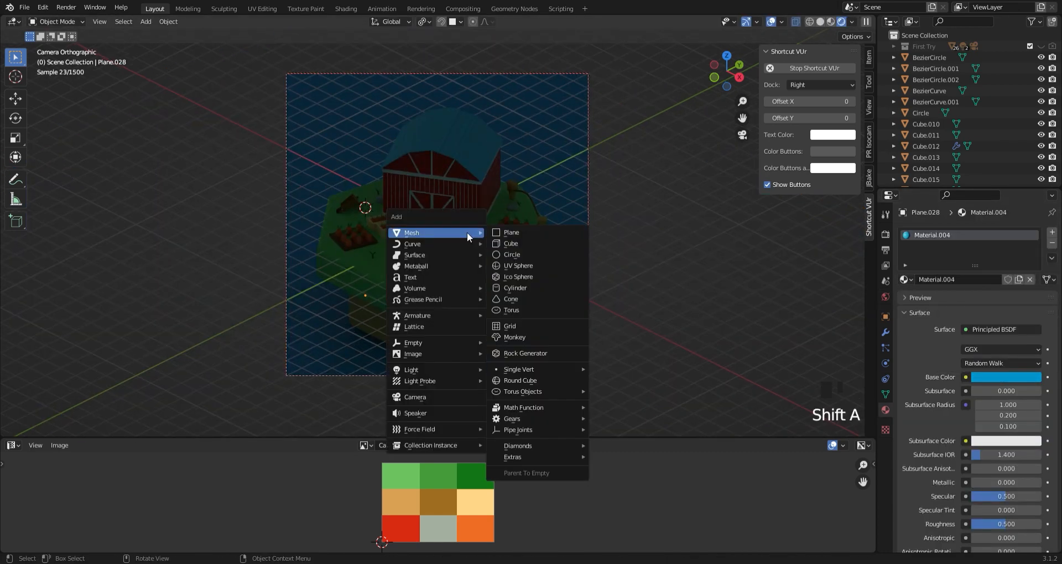
mouse_move(464, 370)
left_click(506, 403)
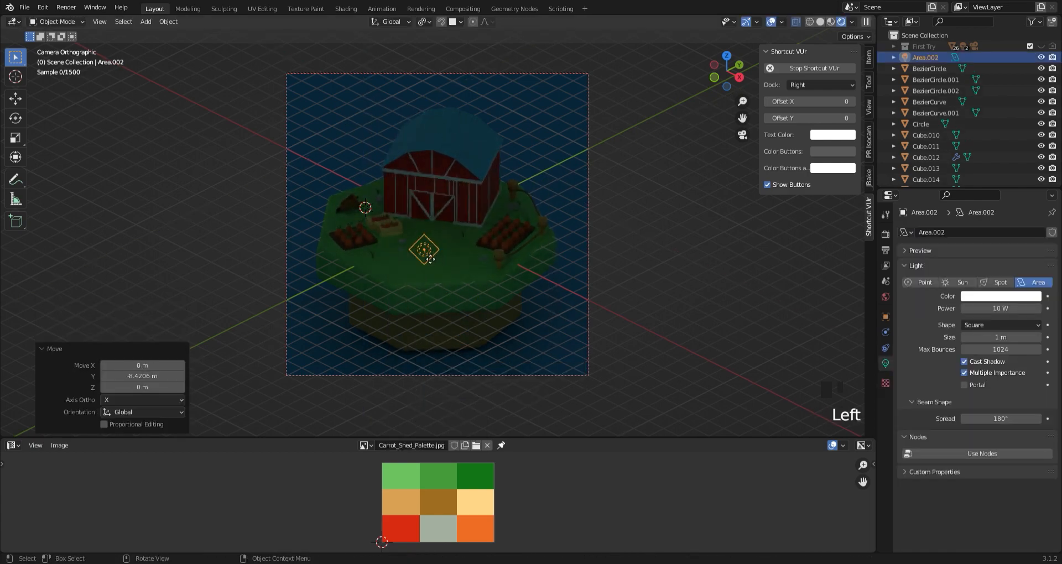
key("g")
key("z")
left_click(432, 220)
middle_click_drag(459, 210, 383, 189)
middle_click_drag(437, 236, 476, 216)
key("KP_0")
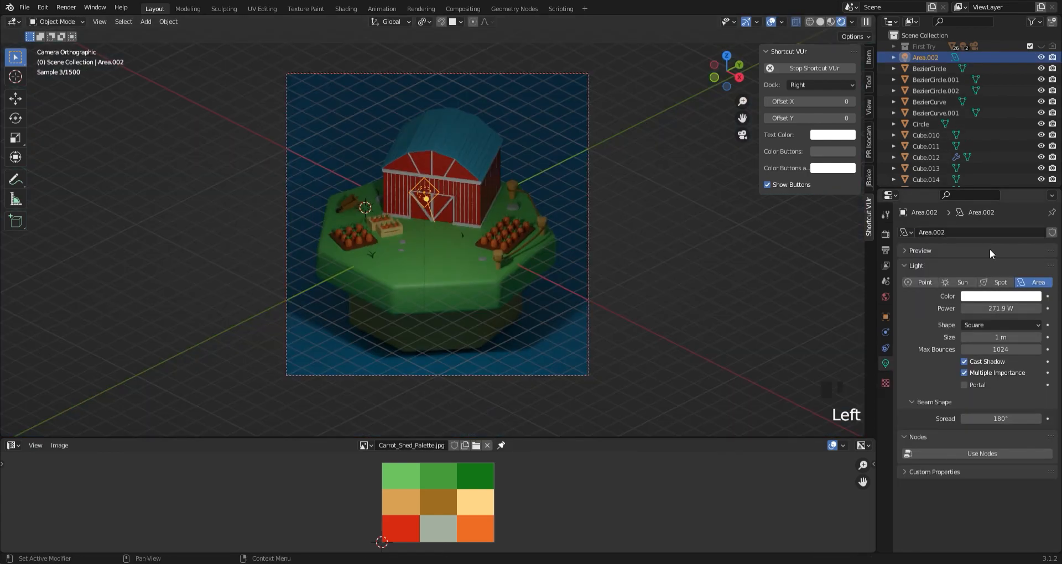
Set the area light's power to 1500 W, its size to 12 m and its color to pale yellow
double_click(1001, 309)
type("1000")
key("Return")
double_click(1002, 338)
type("12")
key("Return")
left_click(1001, 296)
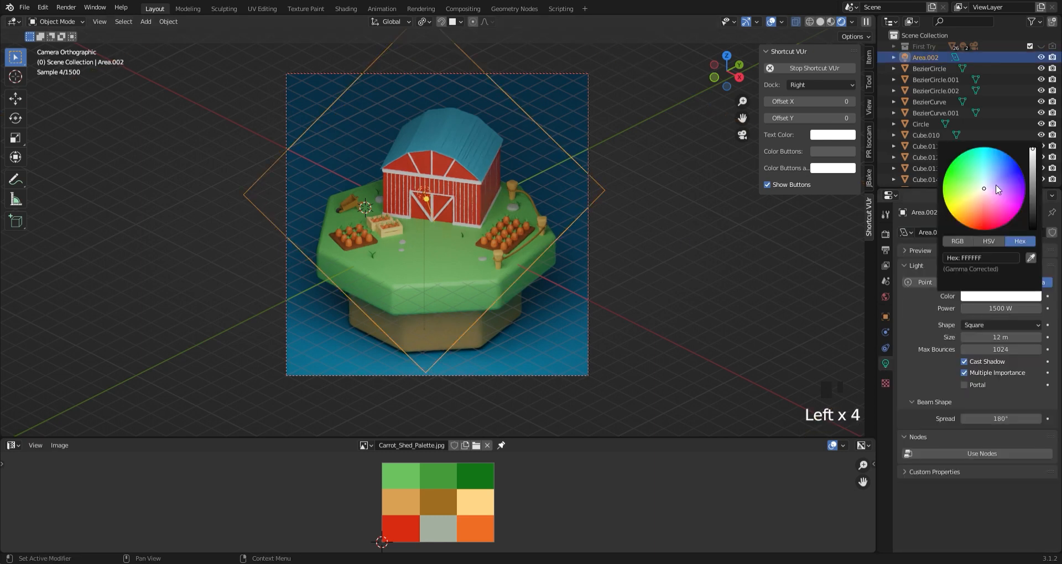
Add a spot light above the barn with a power of 1000 W and a radius of about 3.91 m
key("shift+a")
mouse_move(502, 335)
left_click(545, 358)
middle_click_drag(372, 409, 203, 227)
key("g")
key("x")
left_click(555, 311)
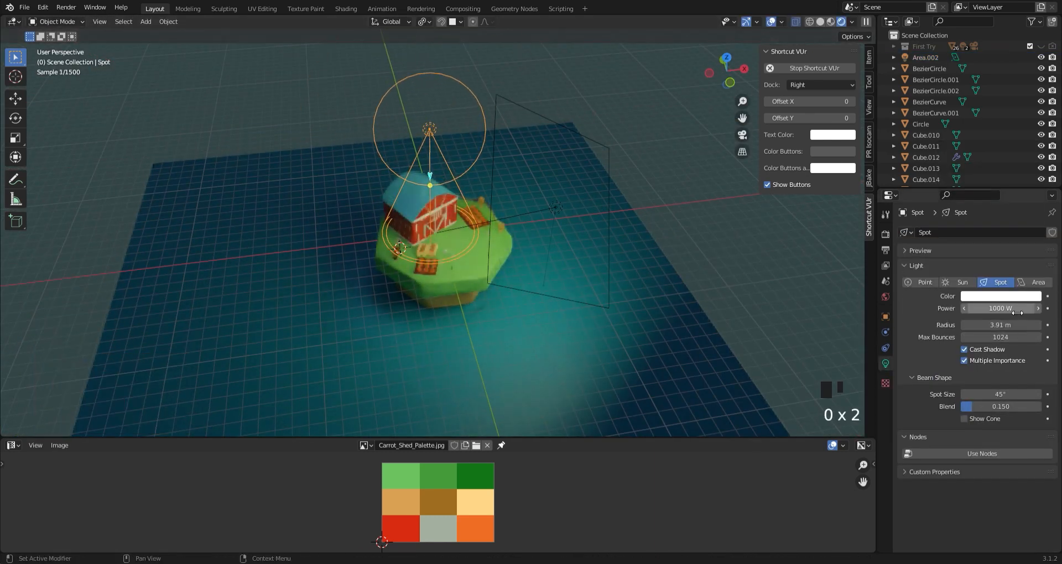
Color the spot light orange and raise the large area light about 3.95 m along Z
left_click(1001, 296)
left_click(1001, 296)
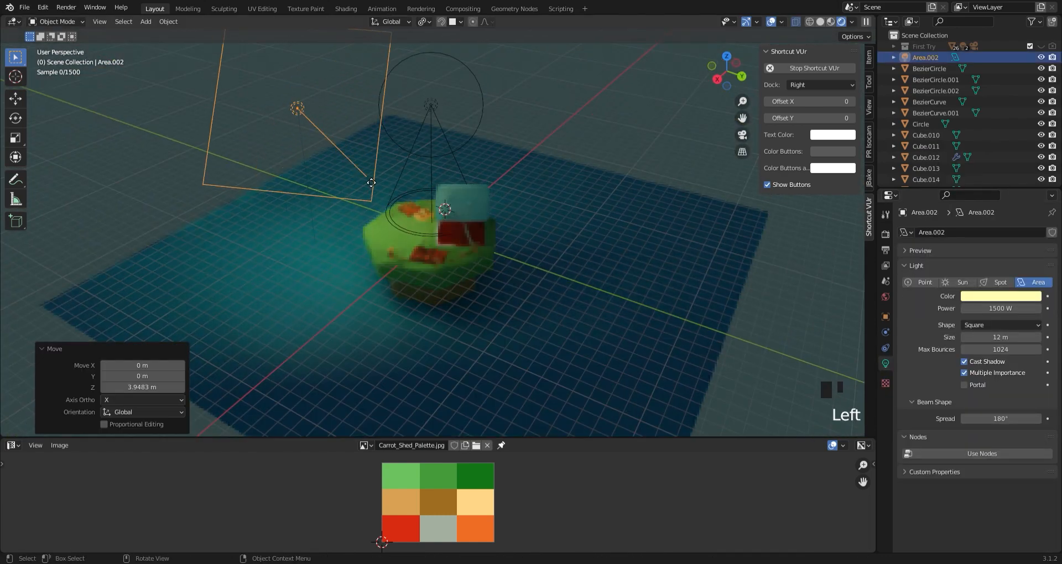
key("KP_0")
left_click(404, 45)
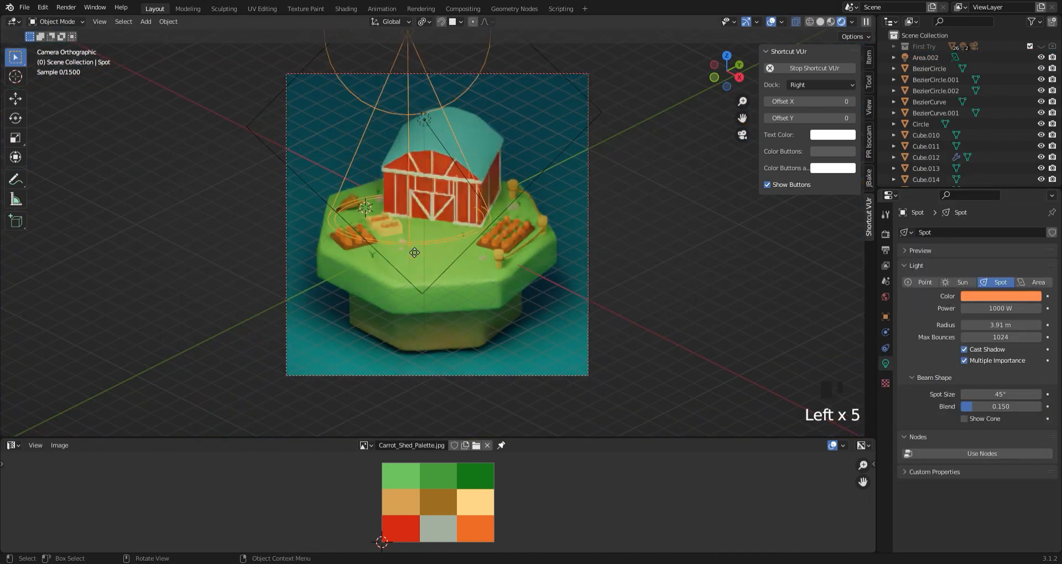
Widen the spot light's cone to 52.6°, shift it about -0.35 m along Y and adjust its color
left_click(507, 354)
left_click(1001, 296)
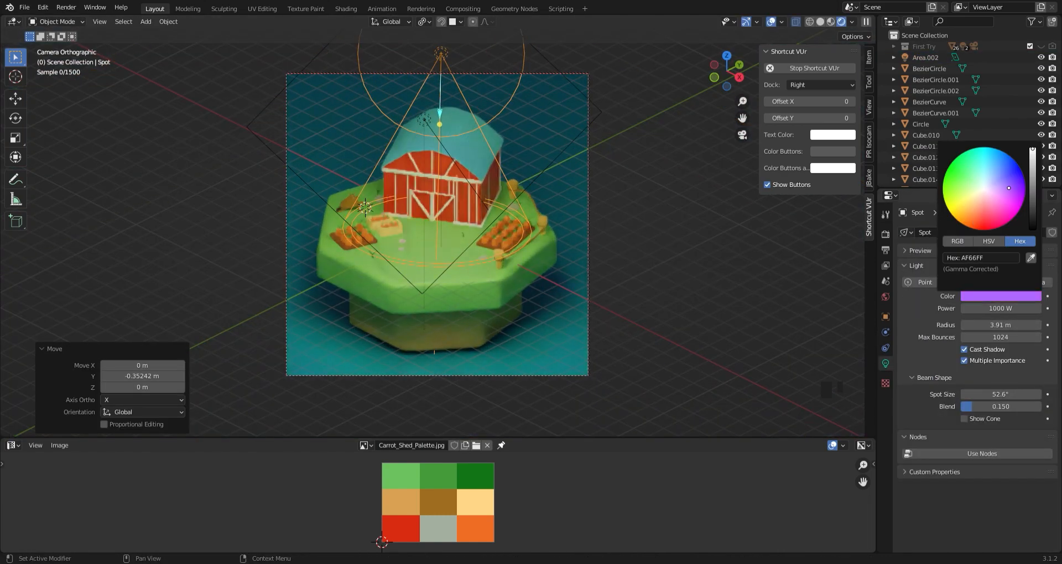
double_click(1001, 309)
left_click_drag(1008, 188, 973, 194)
key("Return")
Set the large area light's power to 3000 W with a pale yellow color
left_click(502, 350)
left_click(424, 120)
left_click(1001, 296)
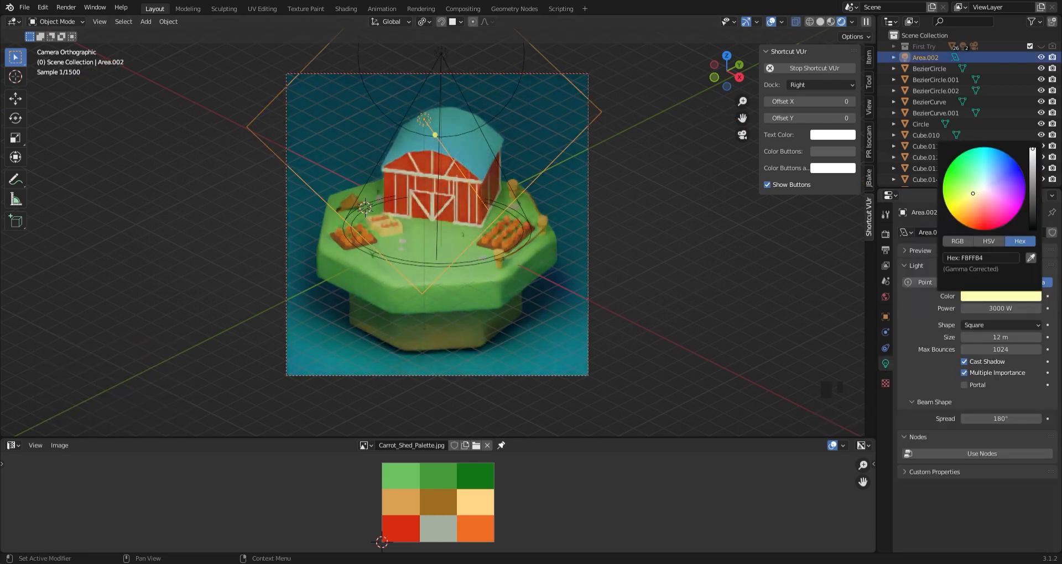
left_click(575, 303)
Add a second area light, move it about 3 m along Y beside the island and rotate it toward the scene
key("shift+a")
left_click(505, 322)
key("g")
key("x")
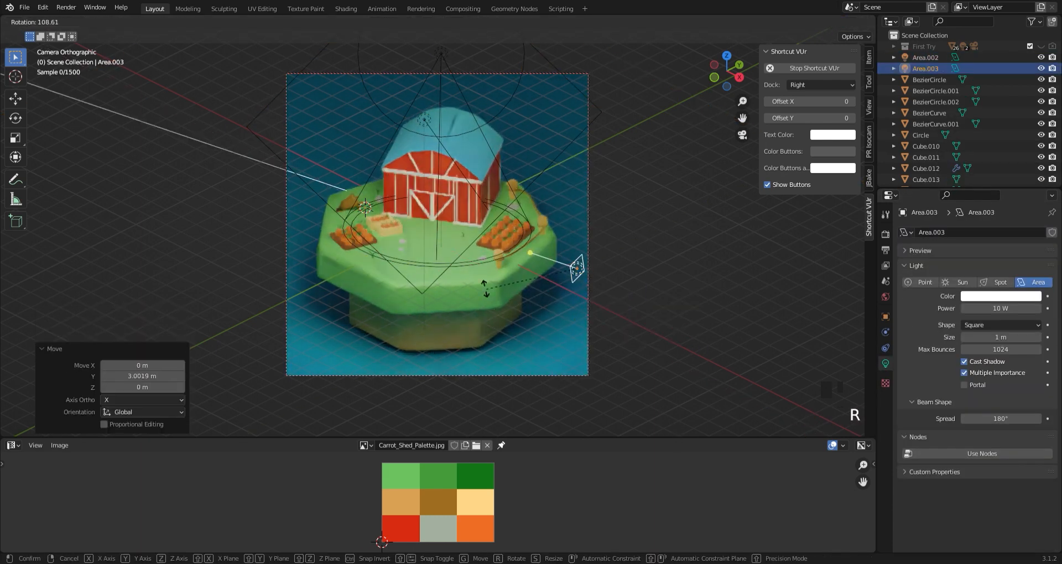
Set the second area light's power to 750 W and scale it by 4.079
double_click(1000, 309)
type("1000")
key("Return")
double_click(1001, 309)
type("750")
key("Return")
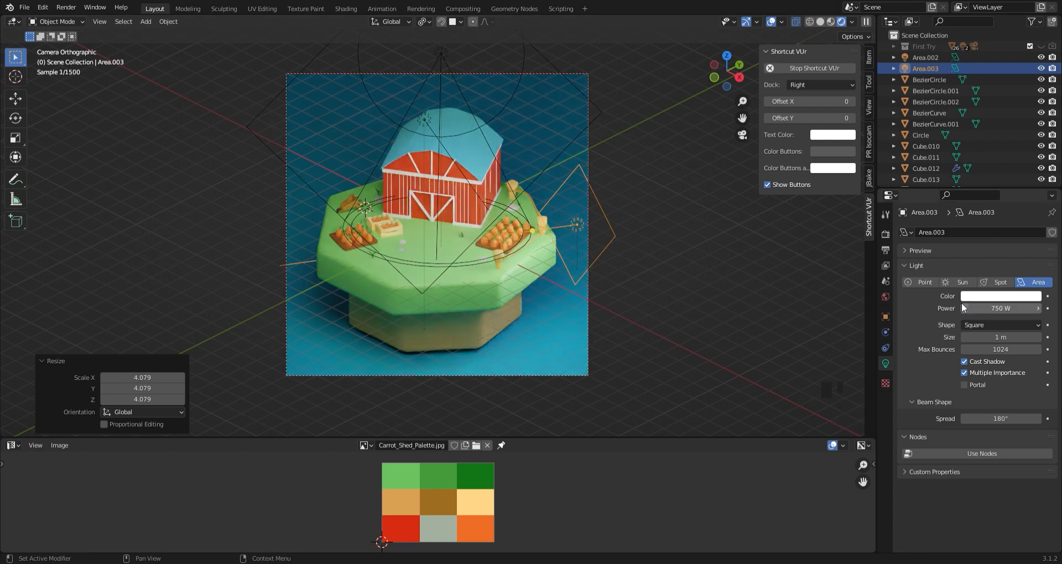
Raise the side area light along Z, tint it reddish, and set the spot light to yellow at 2000 W
key("g")
key("z")
left_click_drag(532, 179, 436, 251)
left_click_drag(977, 197, 995, 227)
left_click(636, 332)
scroll(642, 300, "up", 2)
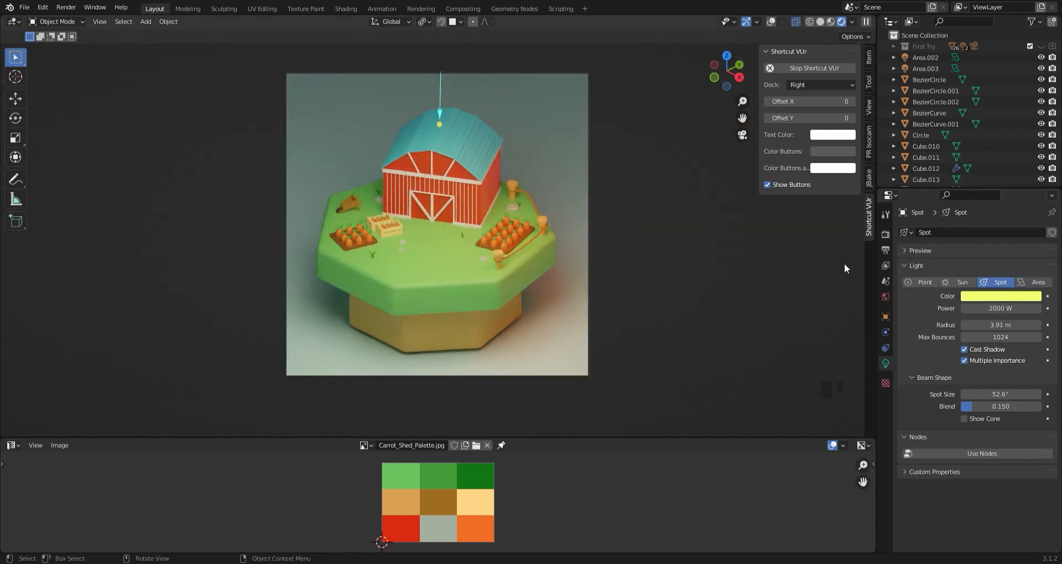
Look through the render sampling, scene, world and object settings
scroll(907, 294, "down", 7)
left_click(885, 234)
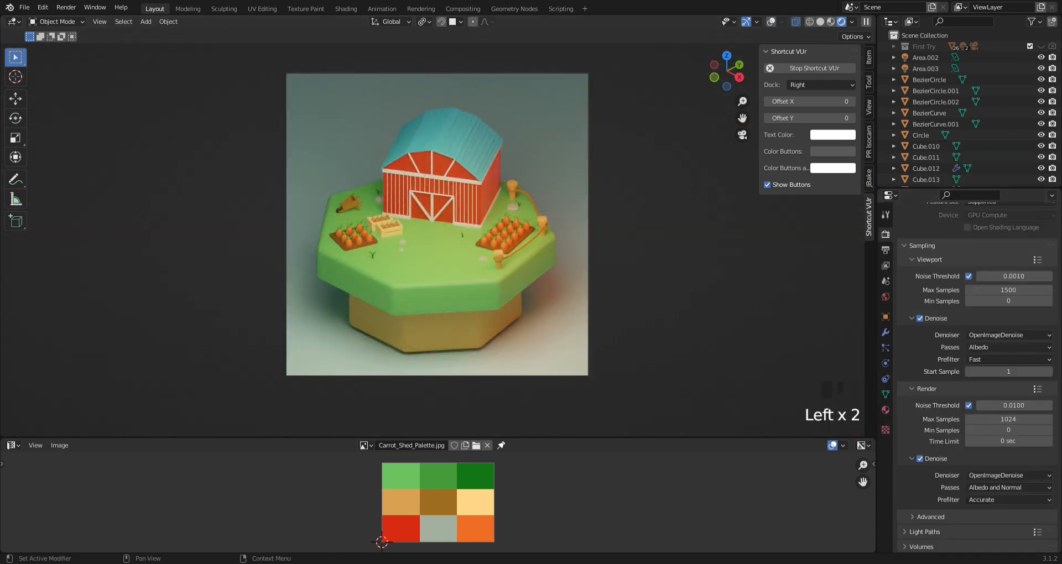
scroll(909, 359, "down", 7)
left_click(885, 281)
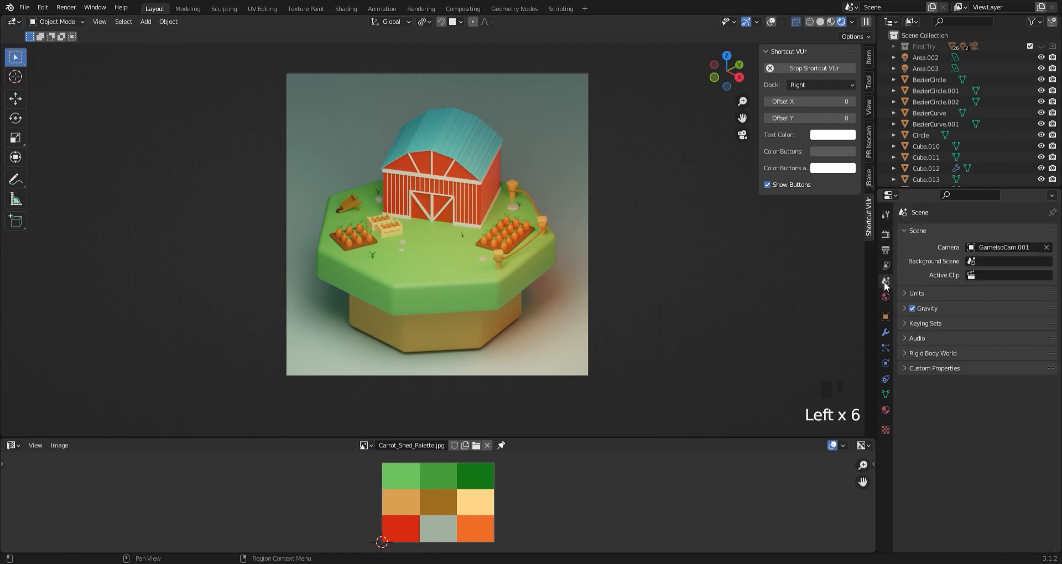
left_click(885, 297)
left_click(885, 317)
scroll(960, 449, "down", 6)
Examine the mesh data and Auto Smooth settings of the island, fence, carrots, barn and sprouts
left_click(885, 393)
left_click(443, 293)
left_click(771, 21)
left_click(501, 242)
left_click(537, 237)
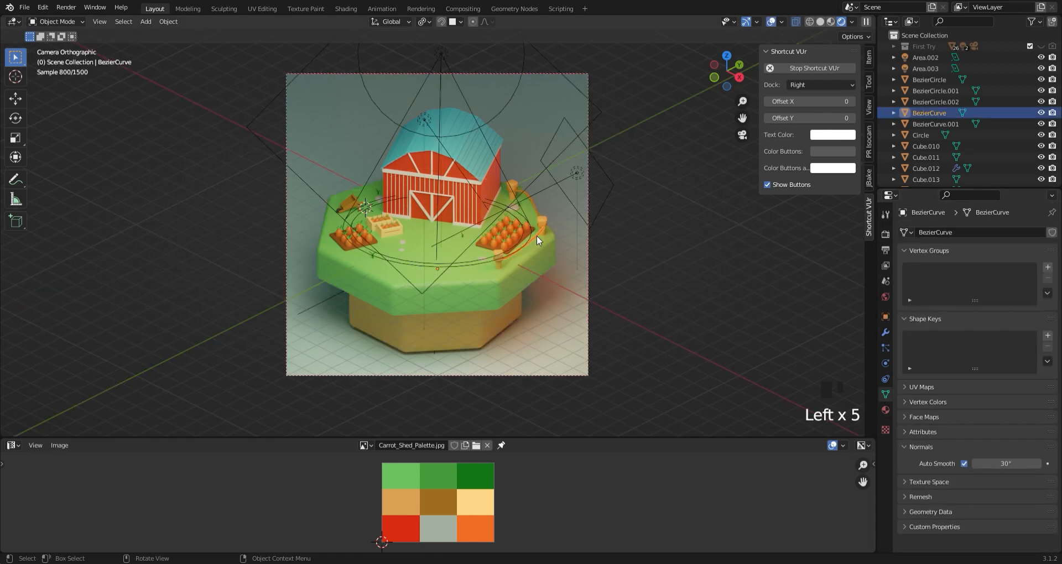
left_click(532, 204)
left_click(469, 160)
left_click(469, 203)
left_click(390, 227)
left_click(406, 260)
scroll(470, 238, "up", 6)
left_click(510, 241)
Try adding a modifier to the grass island in material preview
left_click(831, 21)
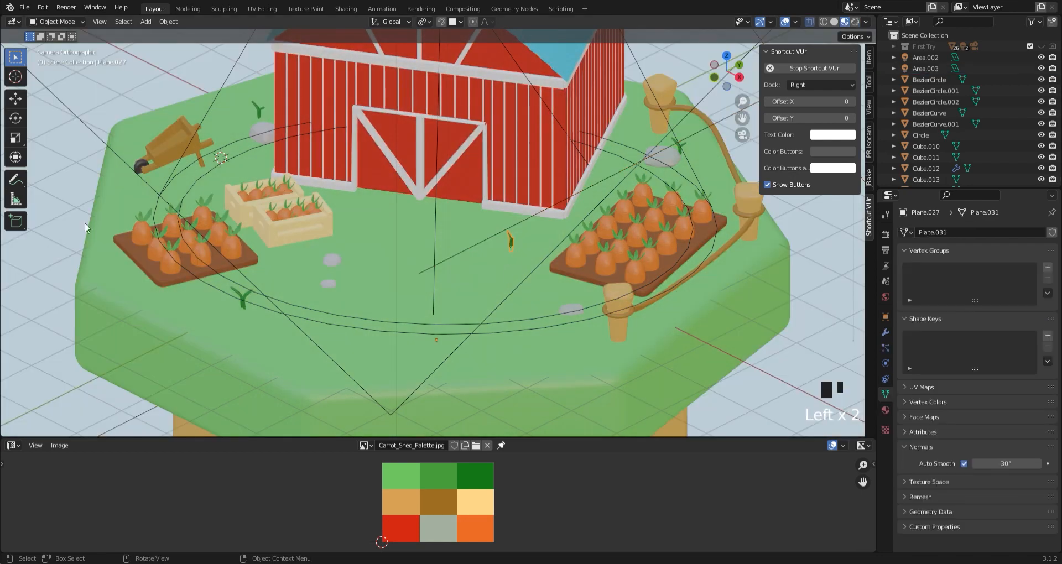
left_click(105, 227)
left_click(885, 333)
left_click(976, 232)
left_click(808, 269)
left_click(1037, 251)
Preview the whole island in rendered shading without the viewport overlays
scroll(553, 249, "down", 5)
left_click(855, 21)
left_click(771, 21)
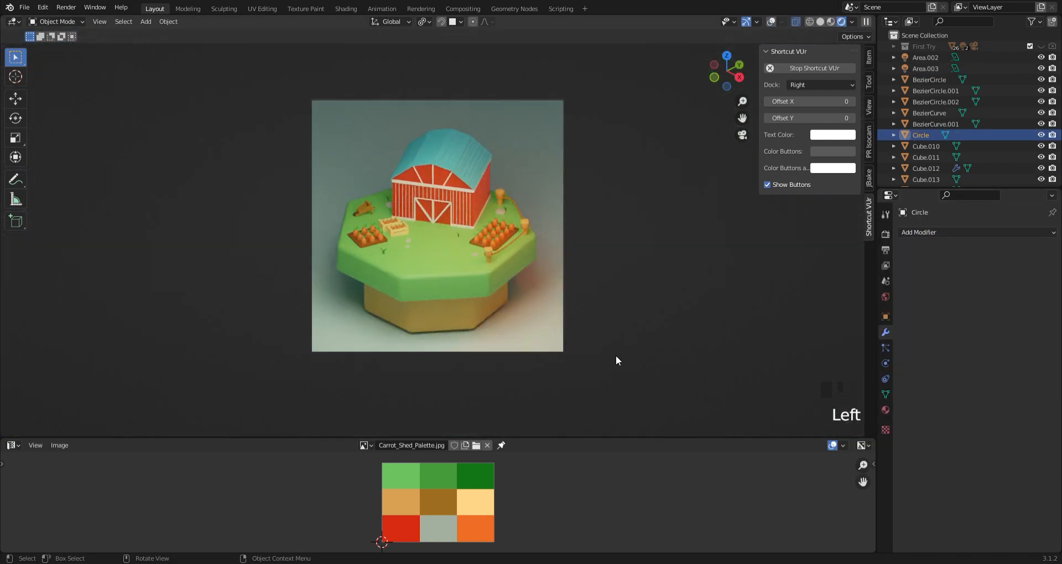
Change the floor plane's material base color to a green tone
left_click(771, 21)
left_click(636, 265)
left_click(885, 411)
left_click(1006, 378)
left_click_drag(984, 256, 1035, 179)
Adjust the side area light's color and set its power to 15 W
left_click(573, 213)
left_click(885, 363)
left_click(1000, 297)
left_click(993, 309)
type("15")
key("Return")
Adjust the color of the spot light above the barn, trying a dark blue, and hide the viewport overlays
left_click(441, 83)
left_click(1001, 297)
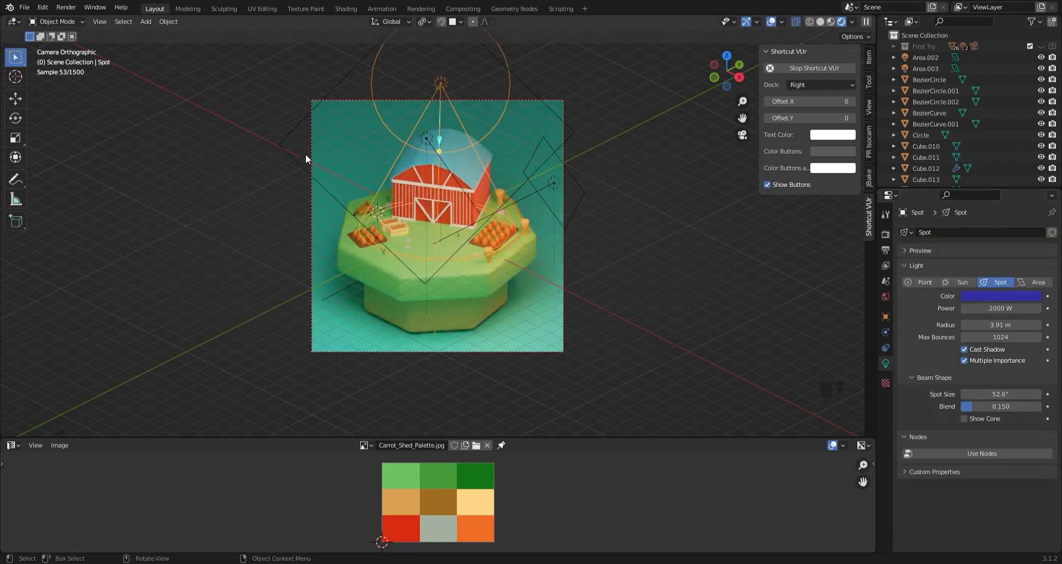
left_click(1001, 297)
left_click(984, 244)
left_click(1001, 296)
left_click(771, 22)
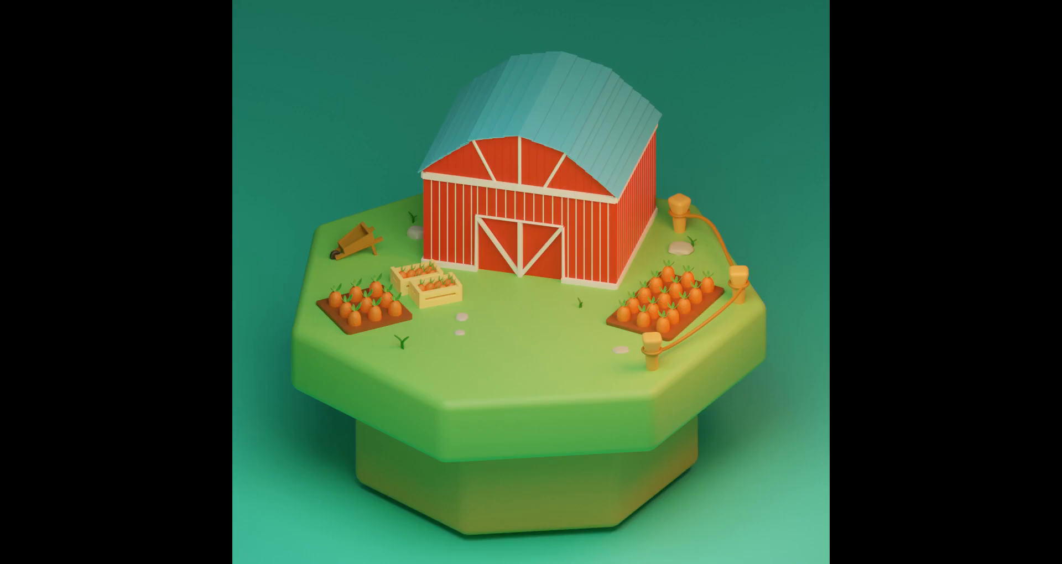